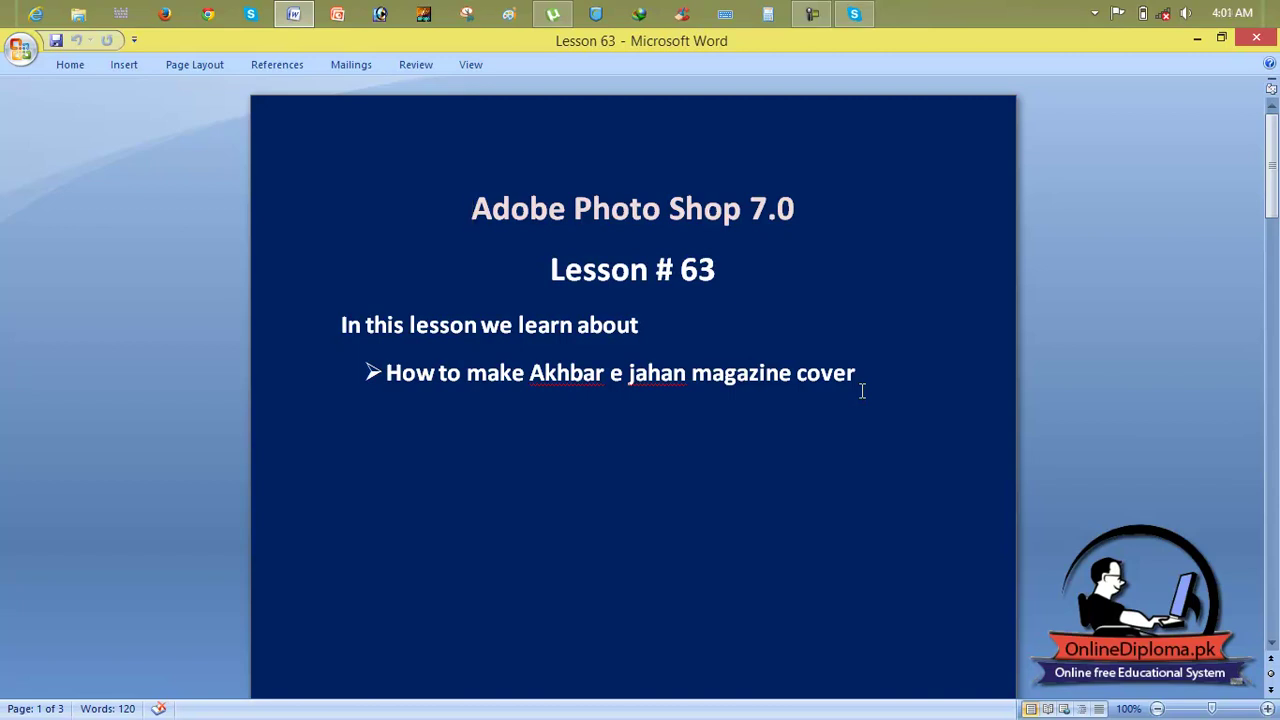
Step: Minimize the Lesson 63 Word document to reveal the Windows desktop
click(1198, 40)
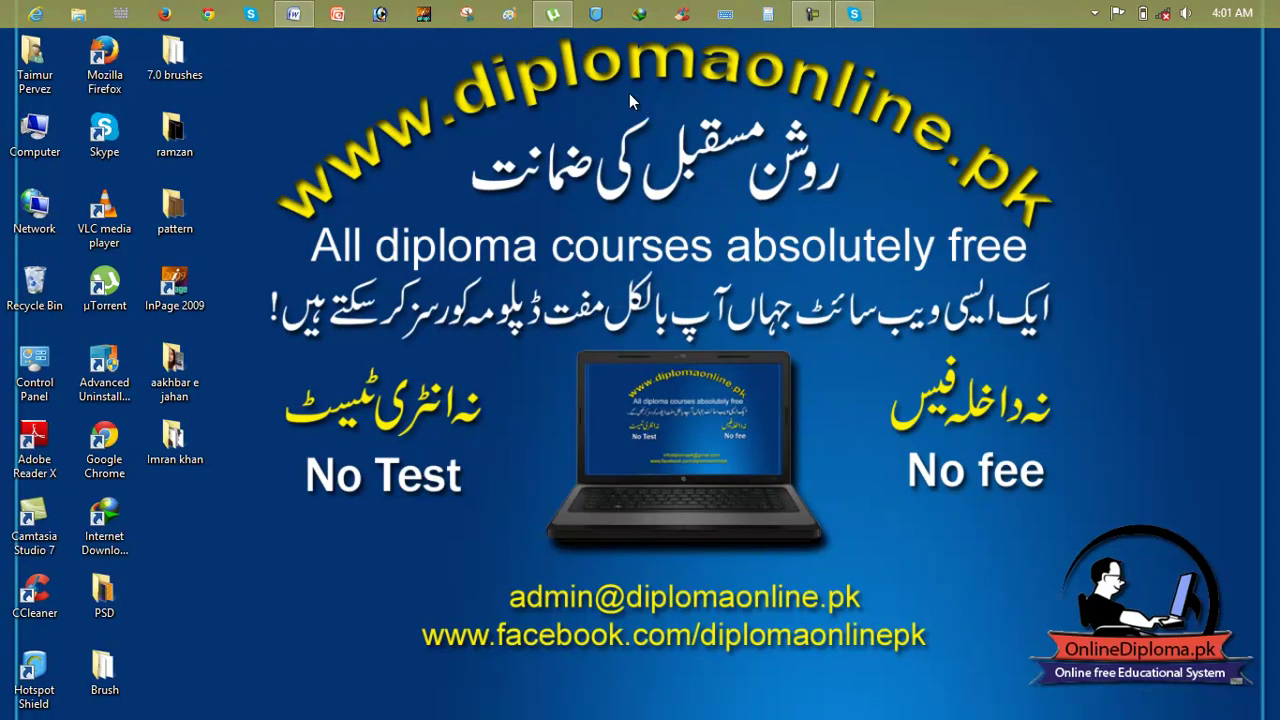
Step: Open the Akhbar-e-Jehan cover image from the 'aakhbar e jahan' folder in Windows Photo Viewer
double_click(174, 370)
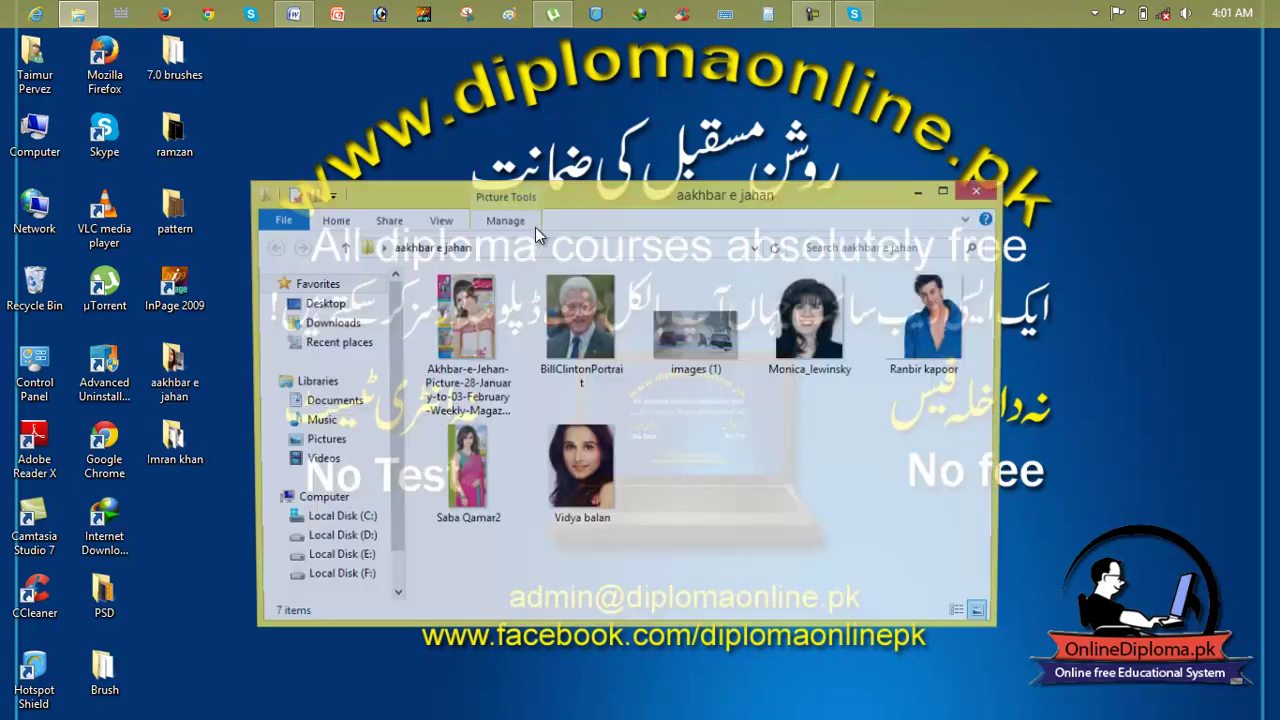
right_click(504, 320)
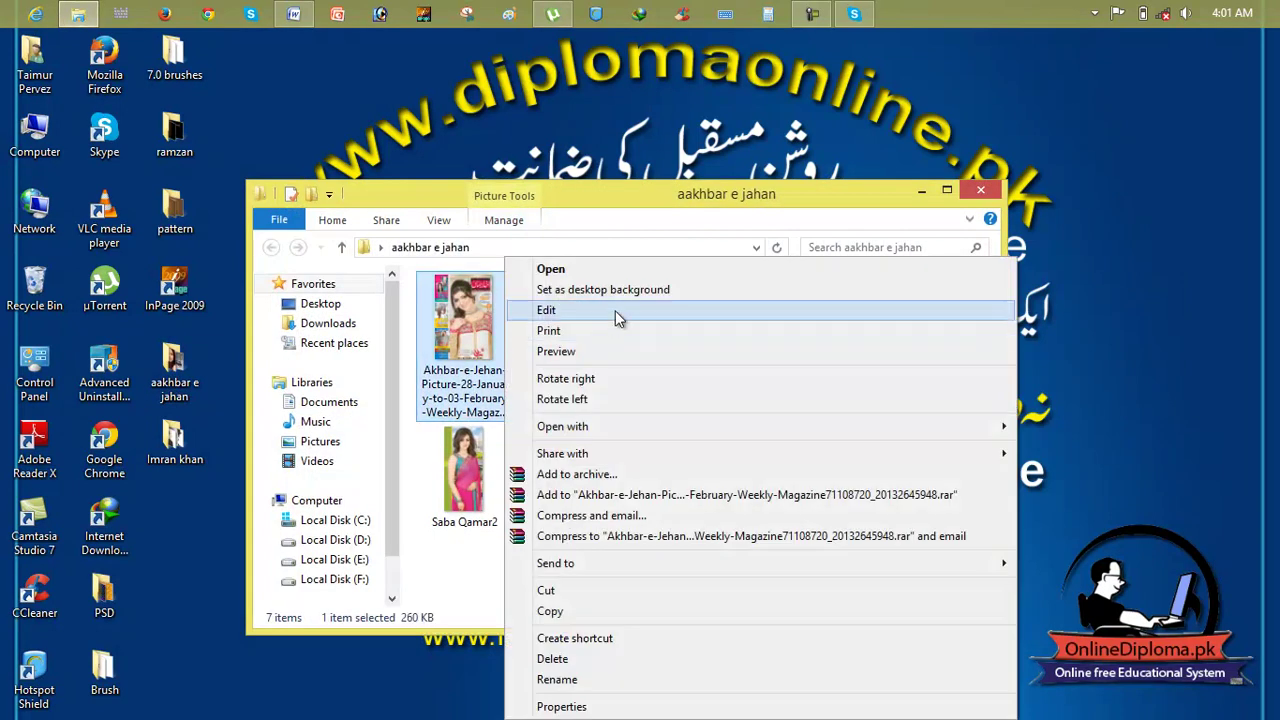
mouse_move(563, 426)
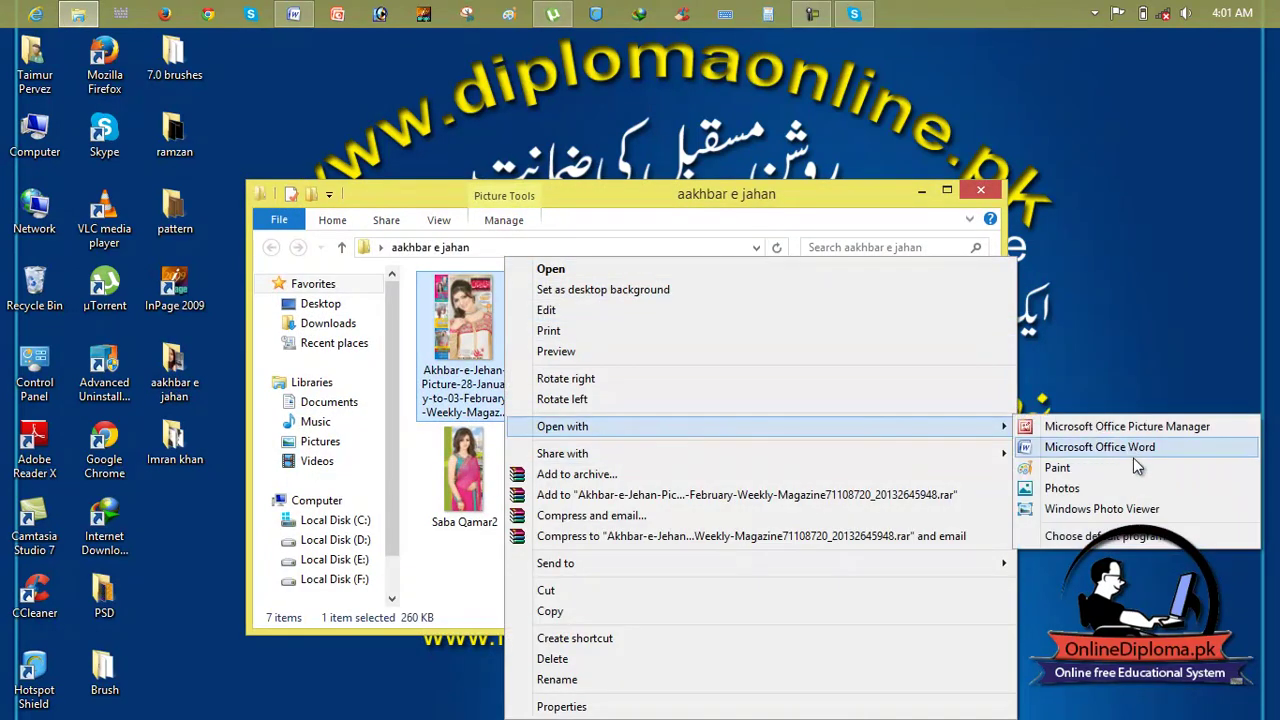
click(1140, 512)
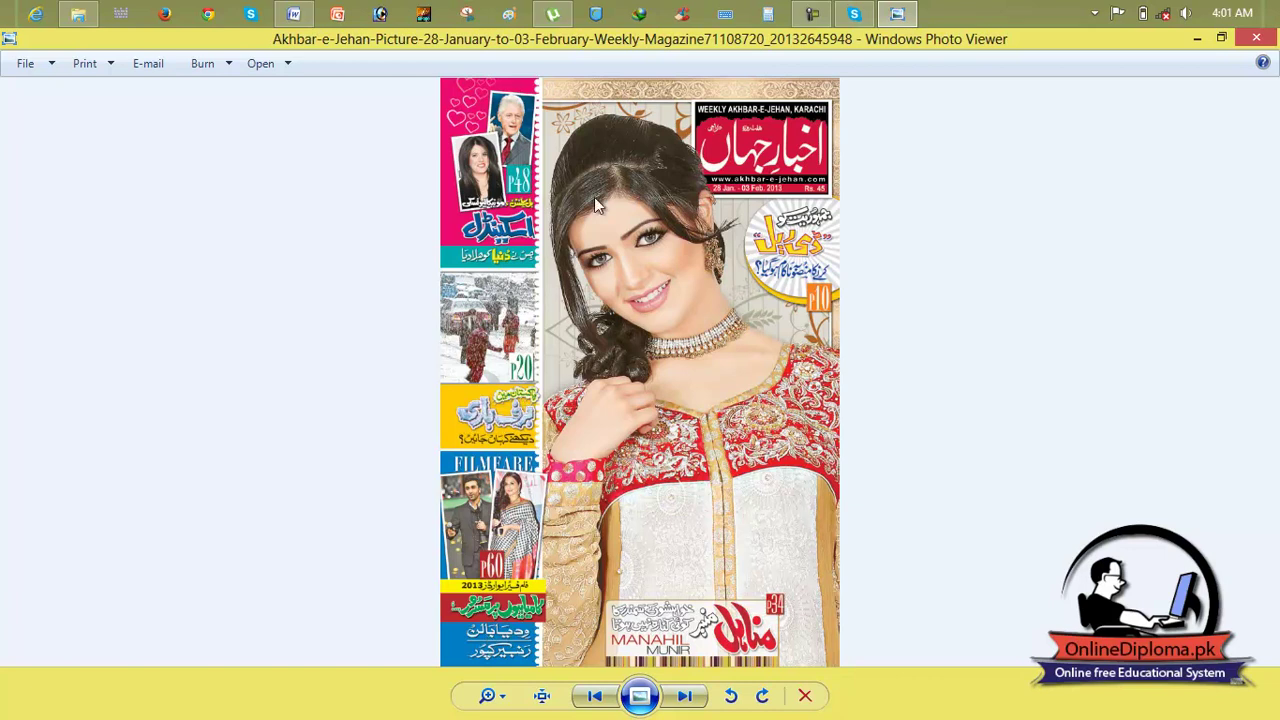
Step: Minimize Windows Photo Viewer and the 'aakhbar e jahan' folder window
click(1197, 38)
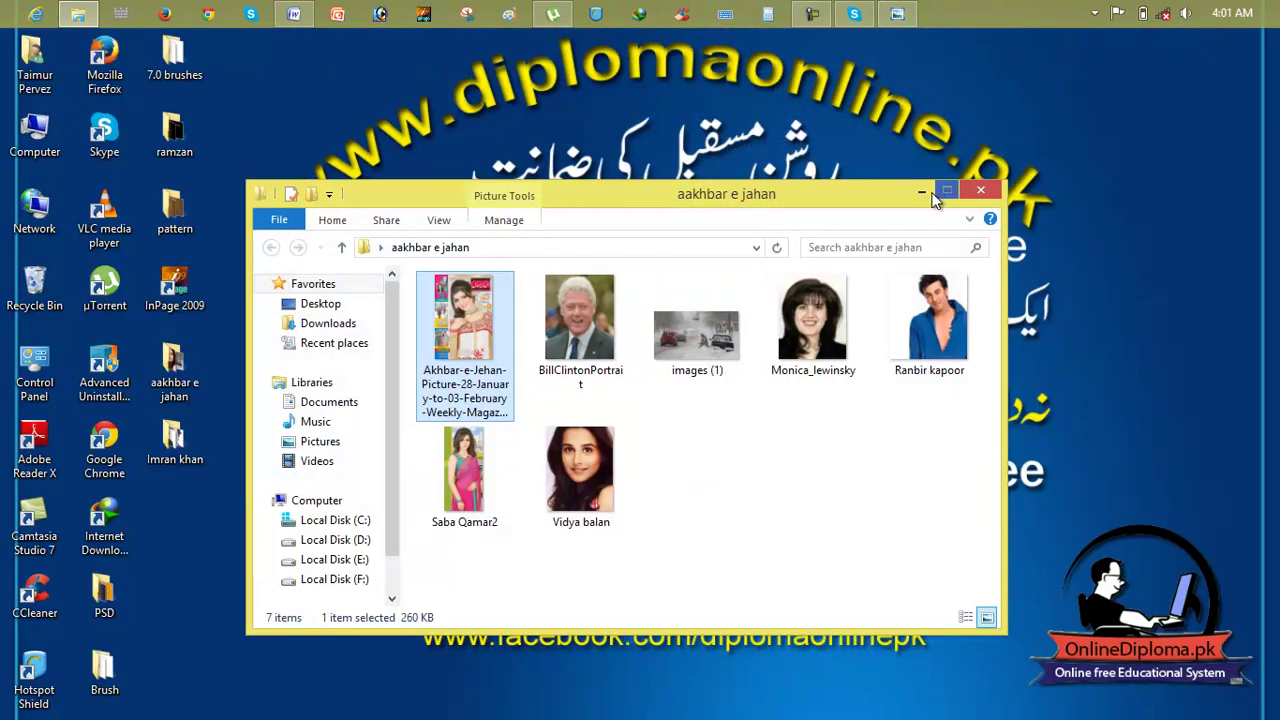
click(923, 192)
mouse_move(78, 14)
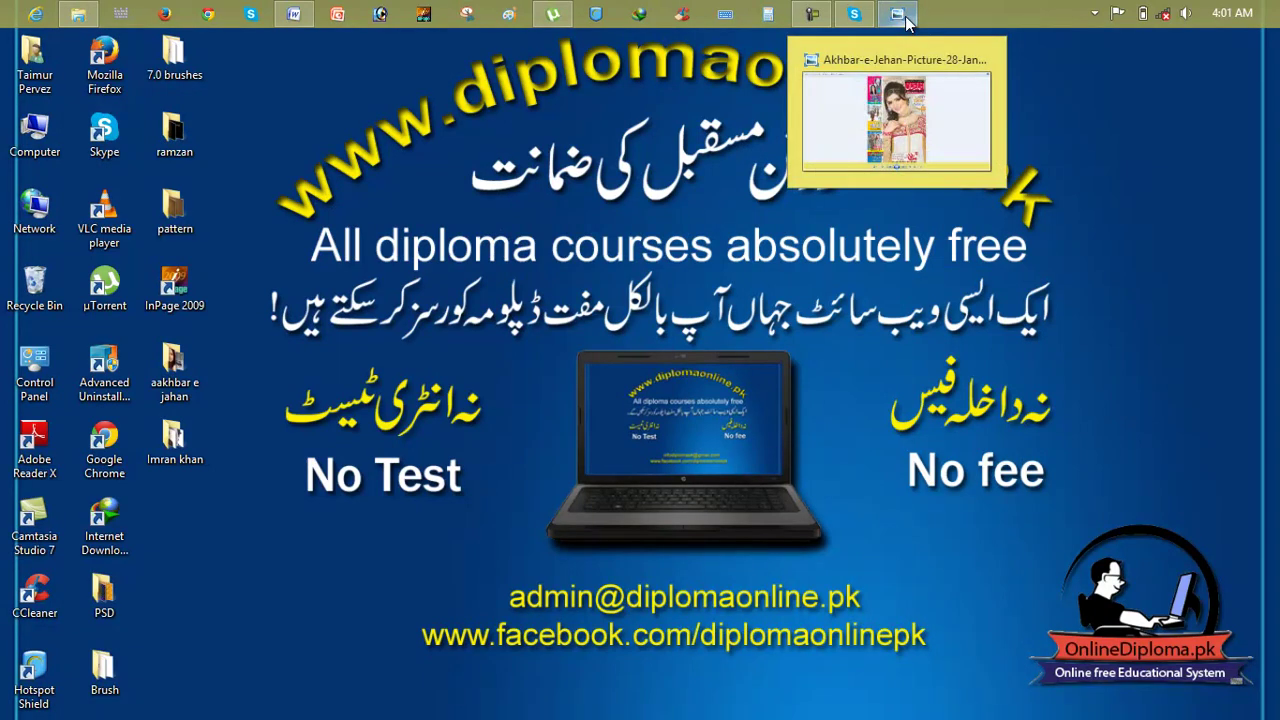
Step: Launch Photoshop 7.0 and dismiss the Open dialog without opening any file
click(379, 14)
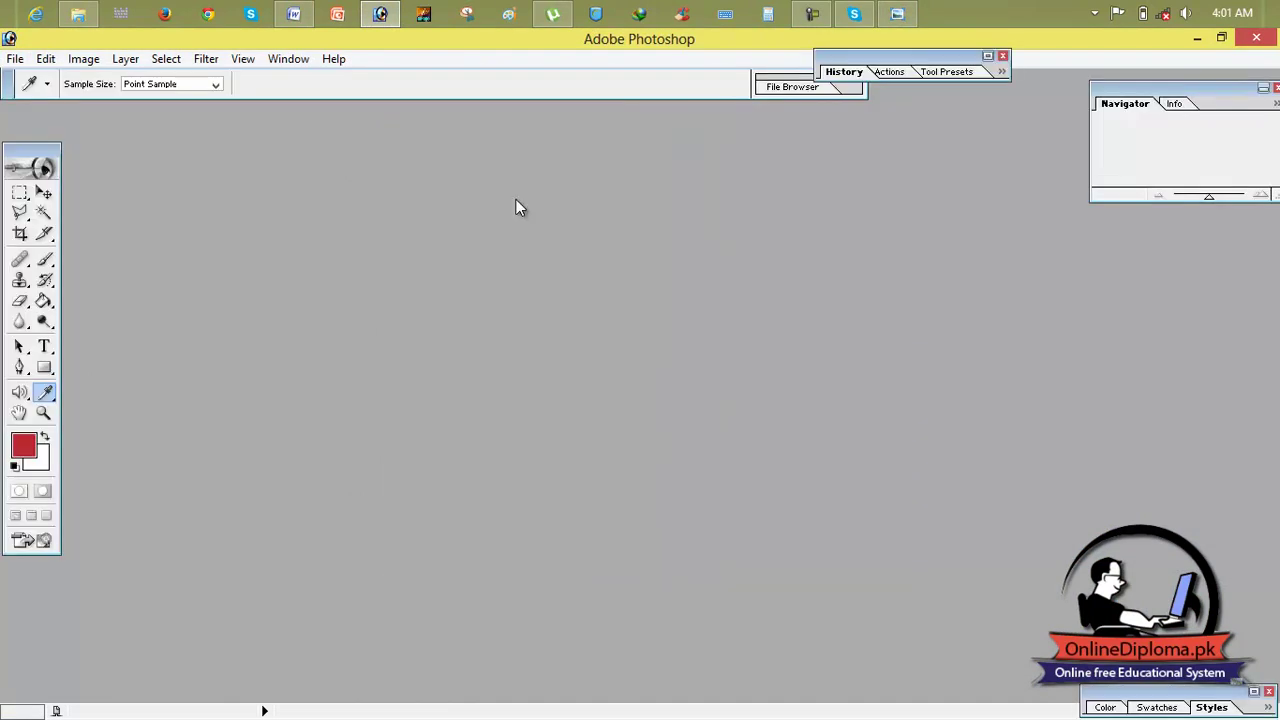
click(15, 58)
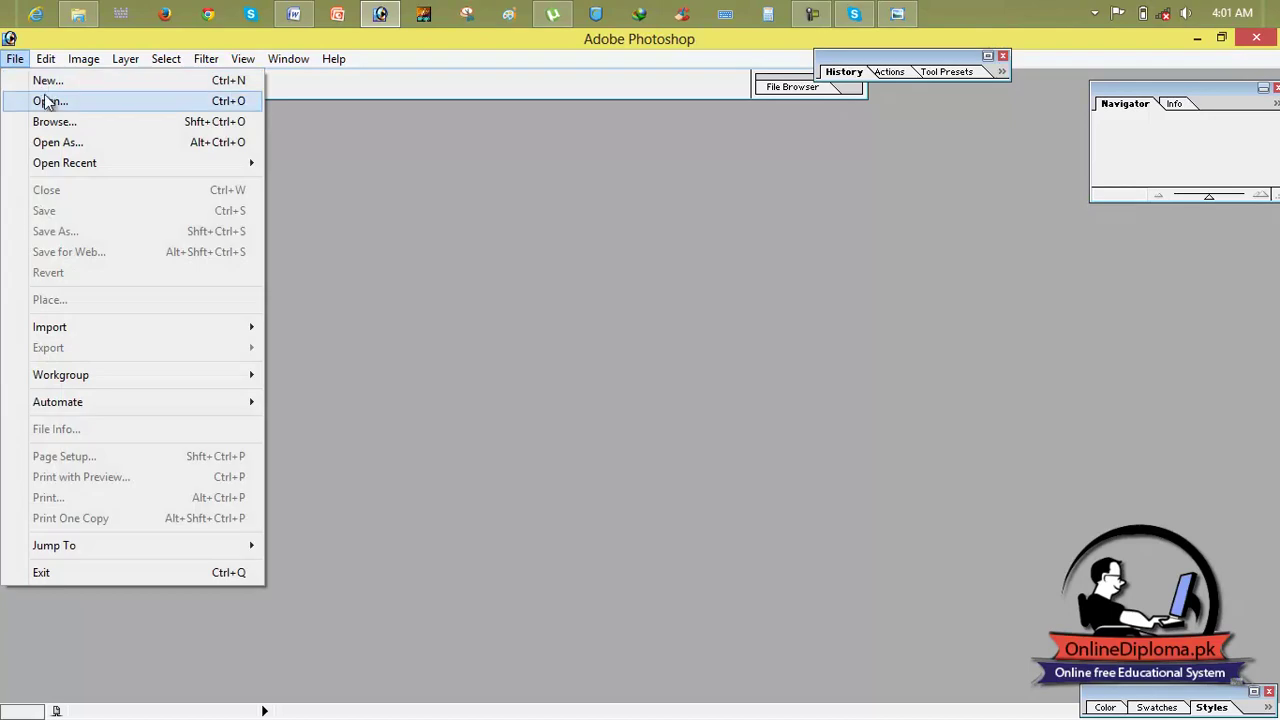
click(40, 100)
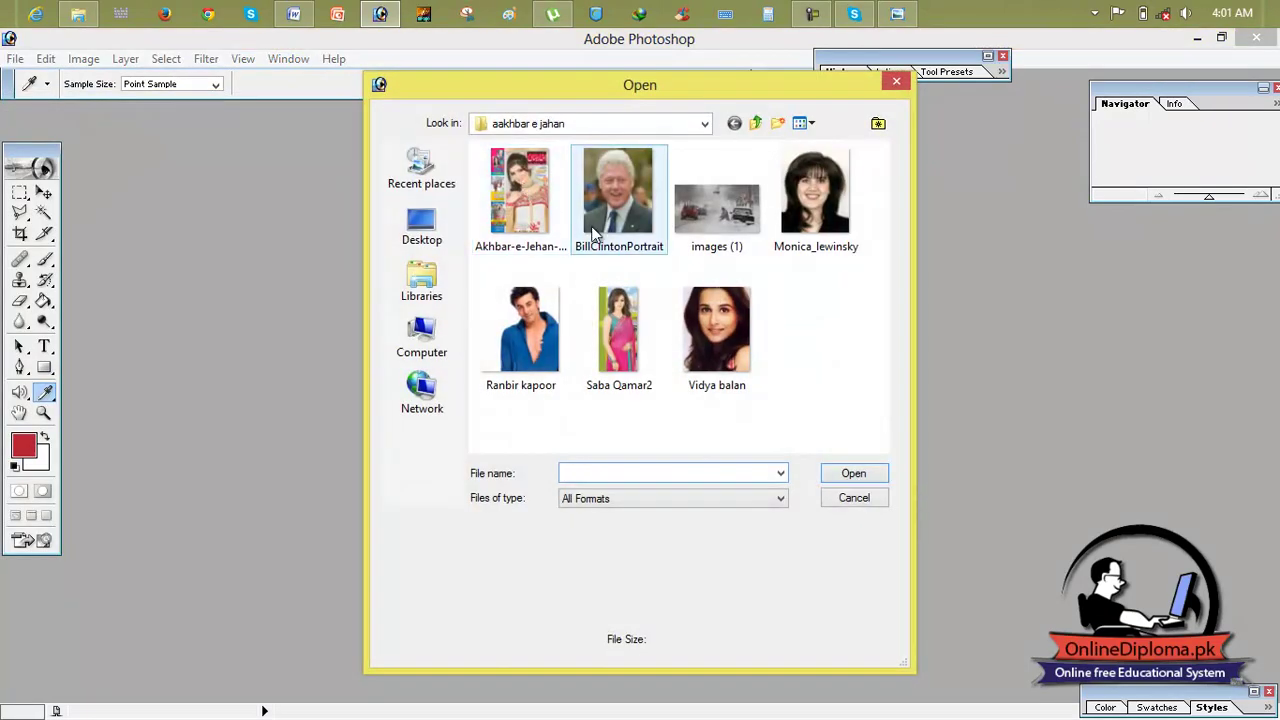
click(897, 82)
Step: Create a new Letter 8.5×11 in, 300 pixels/inch RGB document with Background Color contents
click(15, 58)
click(40, 80)
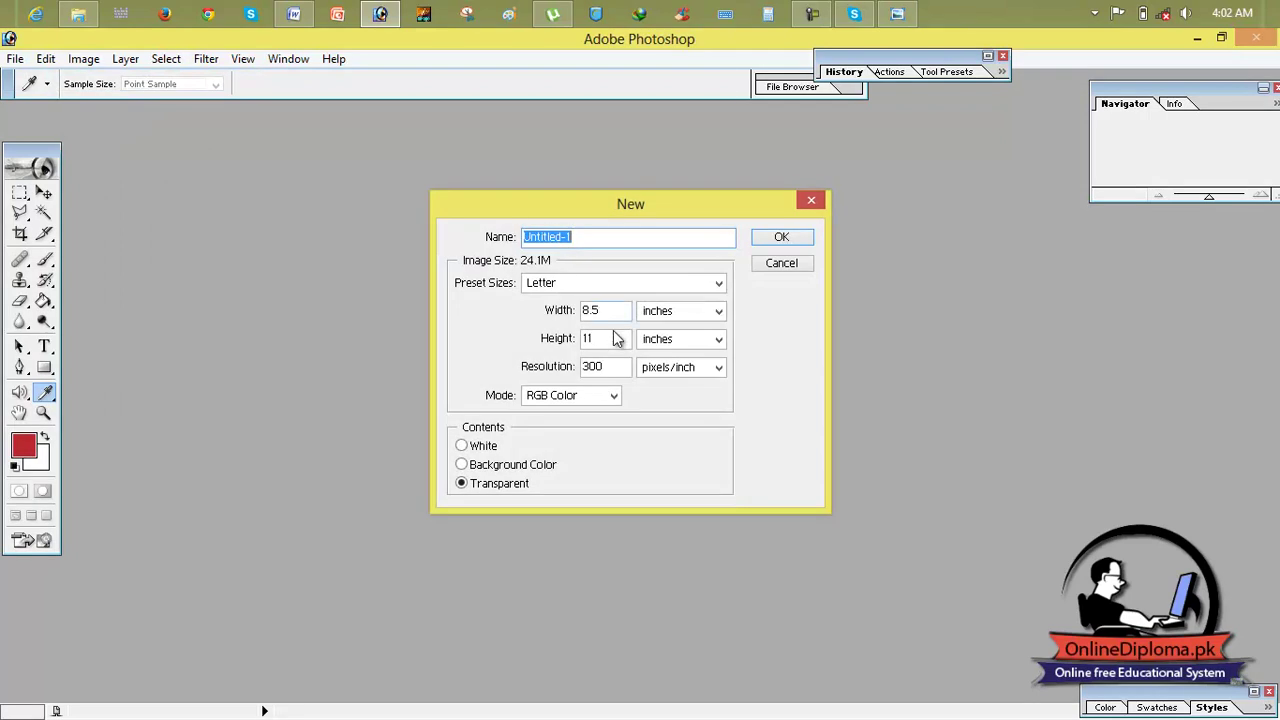
click(492, 468)
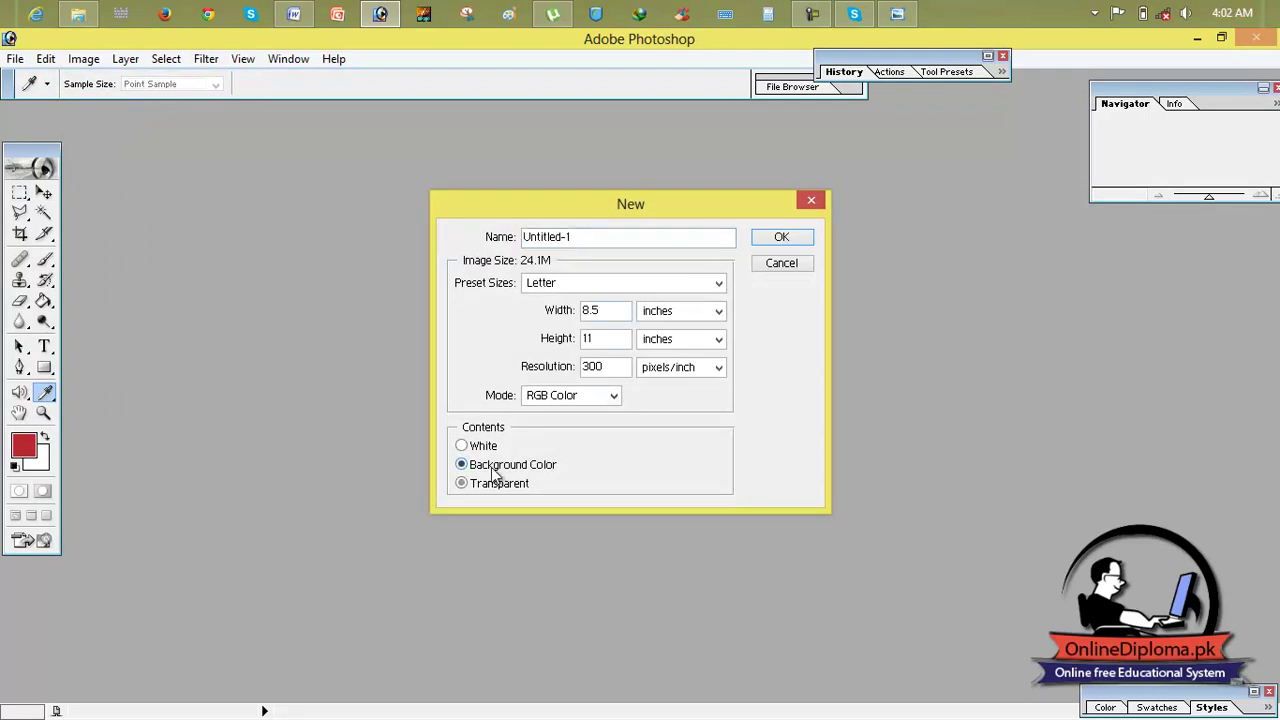
click(789, 239)
click(443, 120)
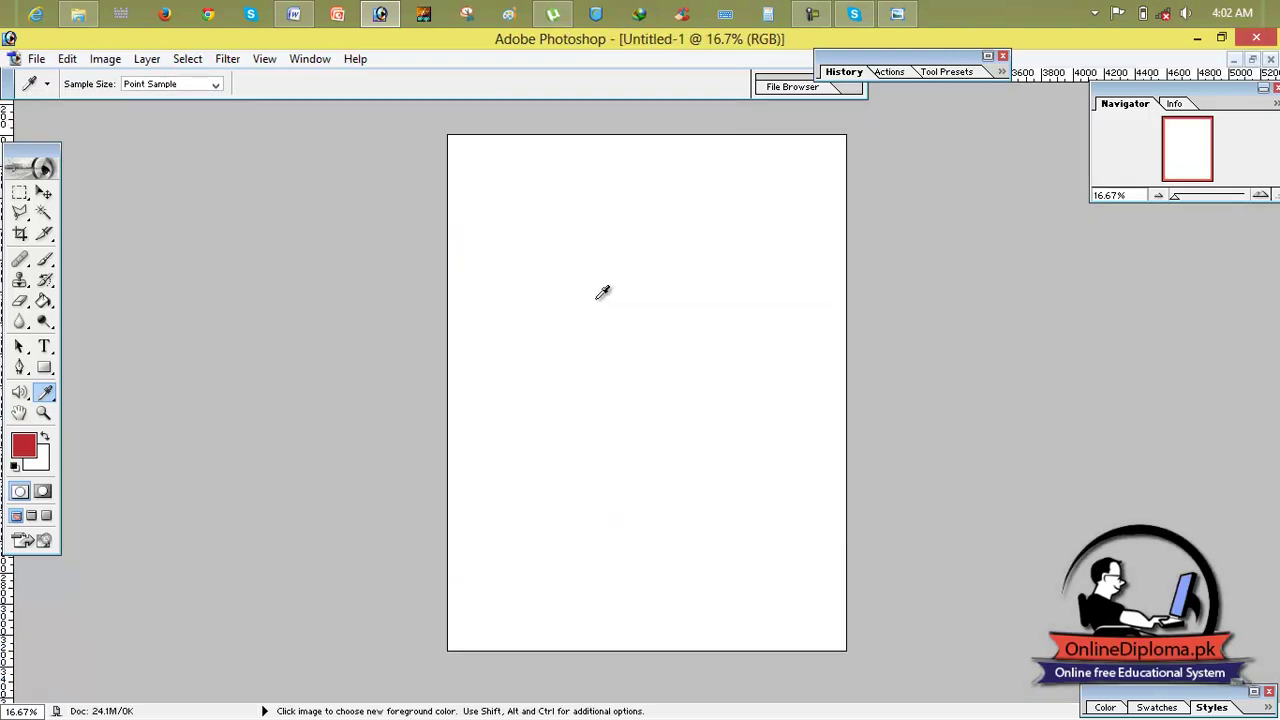
click(897, 14)
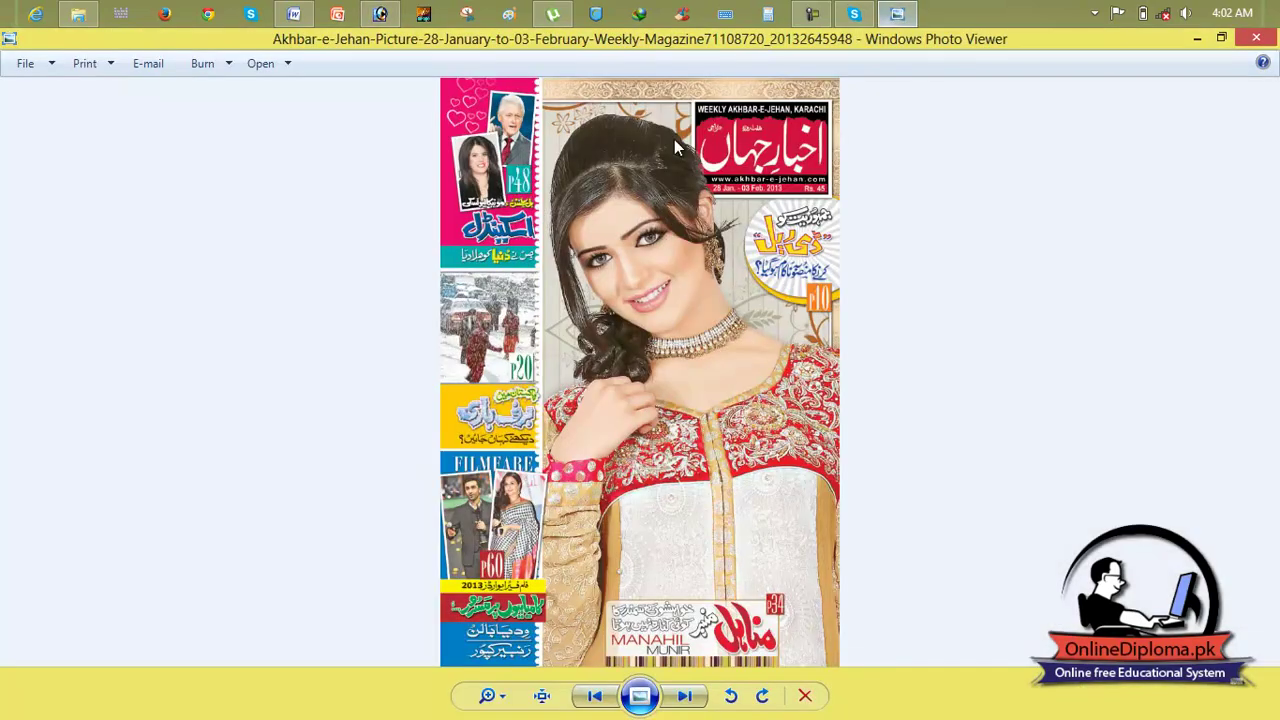
scroll(532, 128, up, 2)
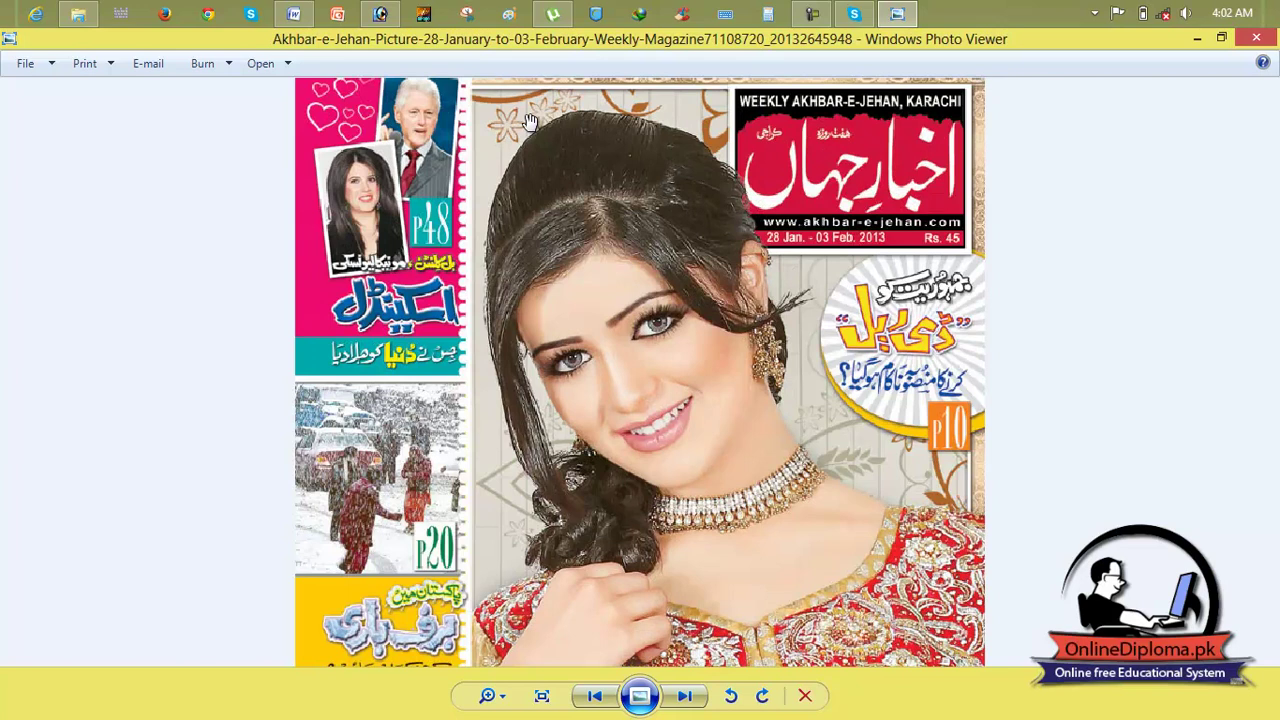
scroll(530, 121, down, 1)
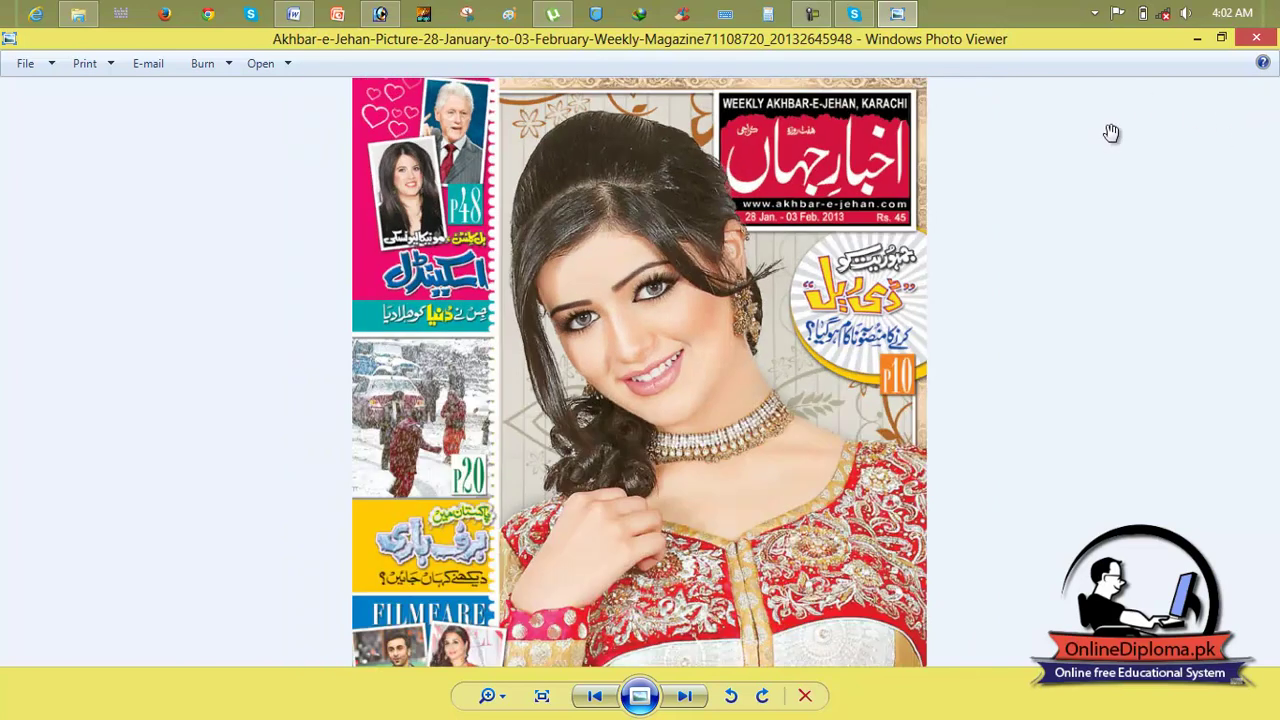
scroll(1020, 105, up, 1)
scroll(1020, 105, down, 1)
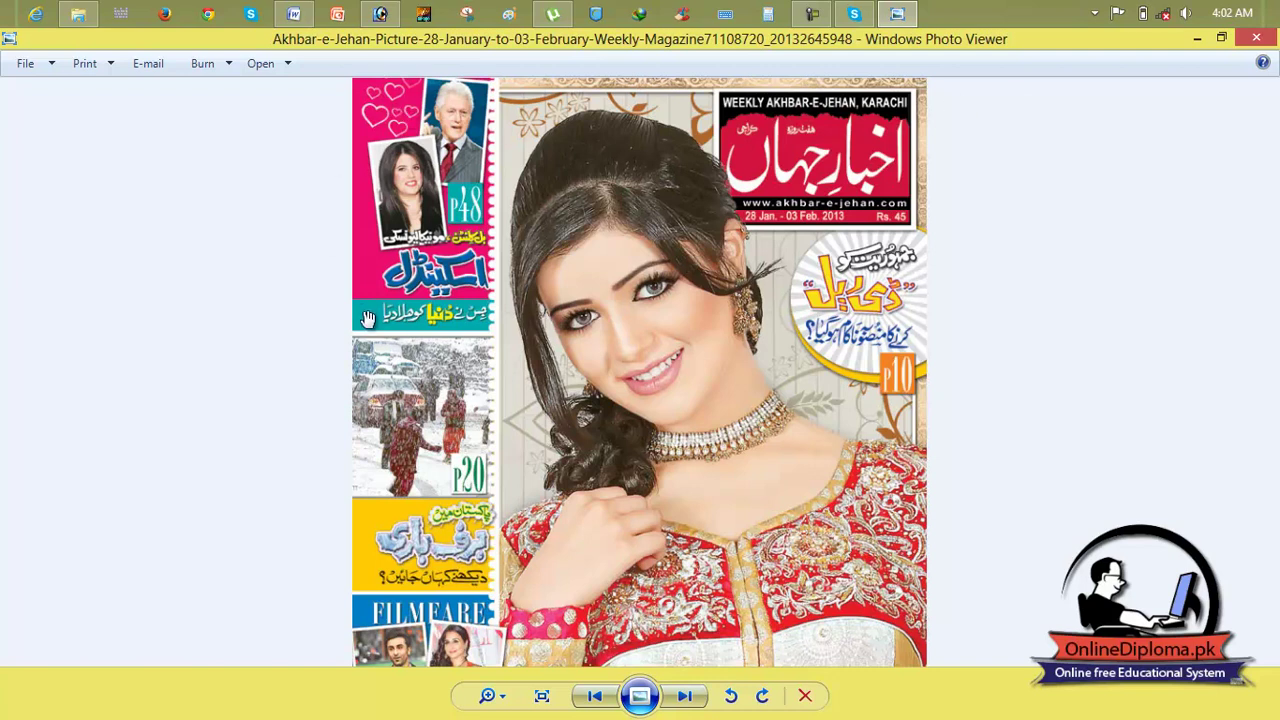
click(1220, 43)
Step: Set the Photoshop foreground colour to a bright, fully saturated blue
click(1105, 89)
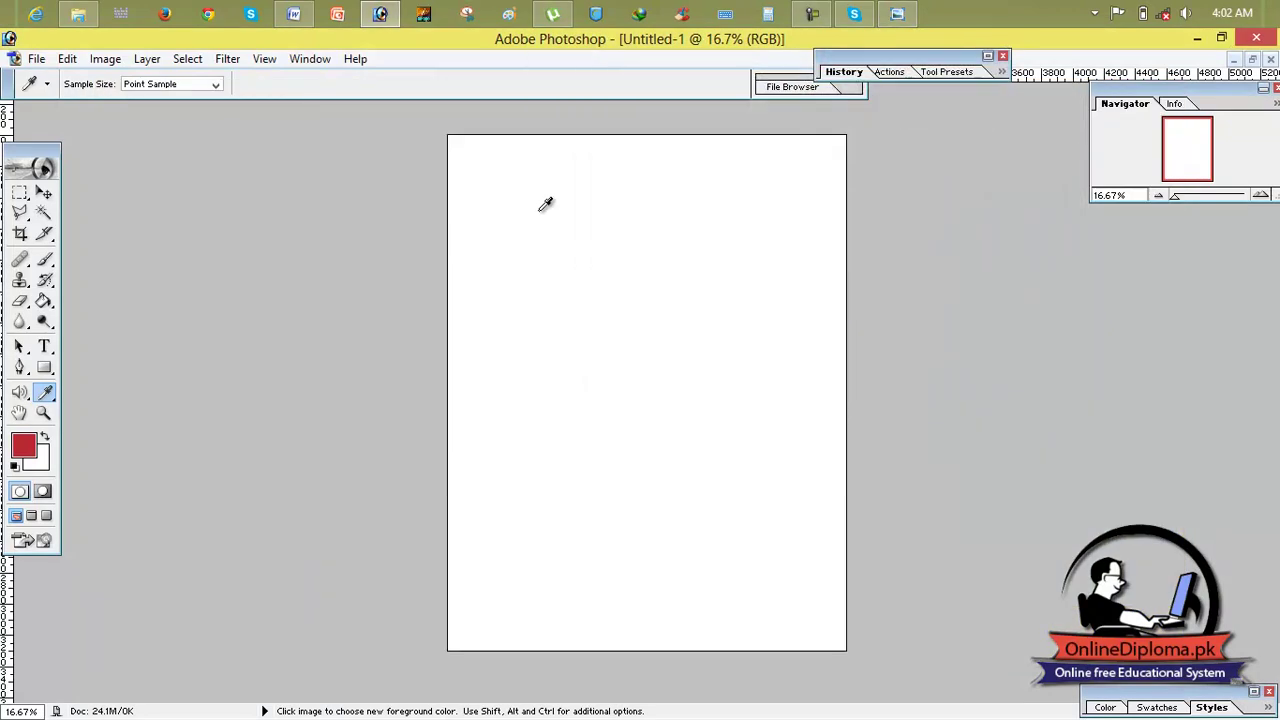
click(26, 449)
mouse_move(888, 357)
mouse_down()
mouse_move(918, 426)
mouse_move(947, 328)
mouse_move(947, 350)
mouse_up()
click(914, 263)
drag(914, 263, 929, 247)
click(946, 331)
mouse_move(949, 340)
mouse_down()
mouse_move(948, 274)
mouse_move(948, 341)
mouse_up()
click(1098, 234)
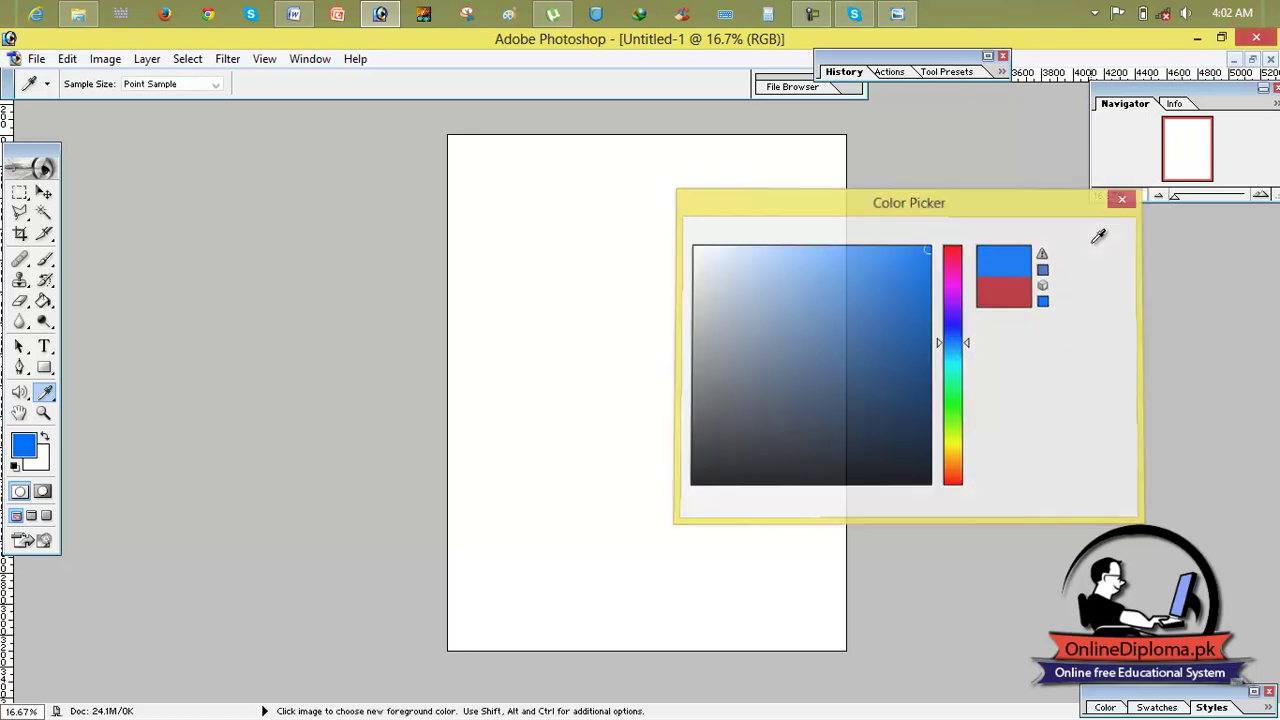
Step: Fill the canvas with the blue foreground colour and briefly recheck the magazine cover
key(alt+BackSpace)
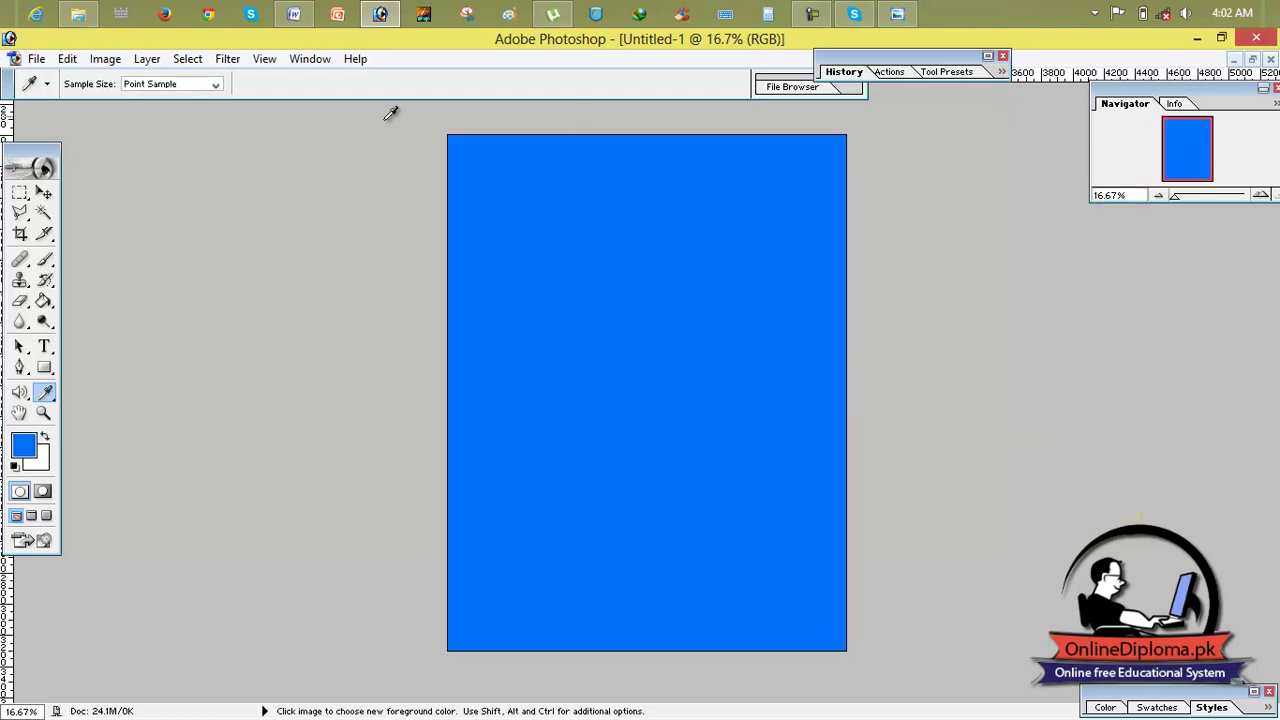
click(897, 21)
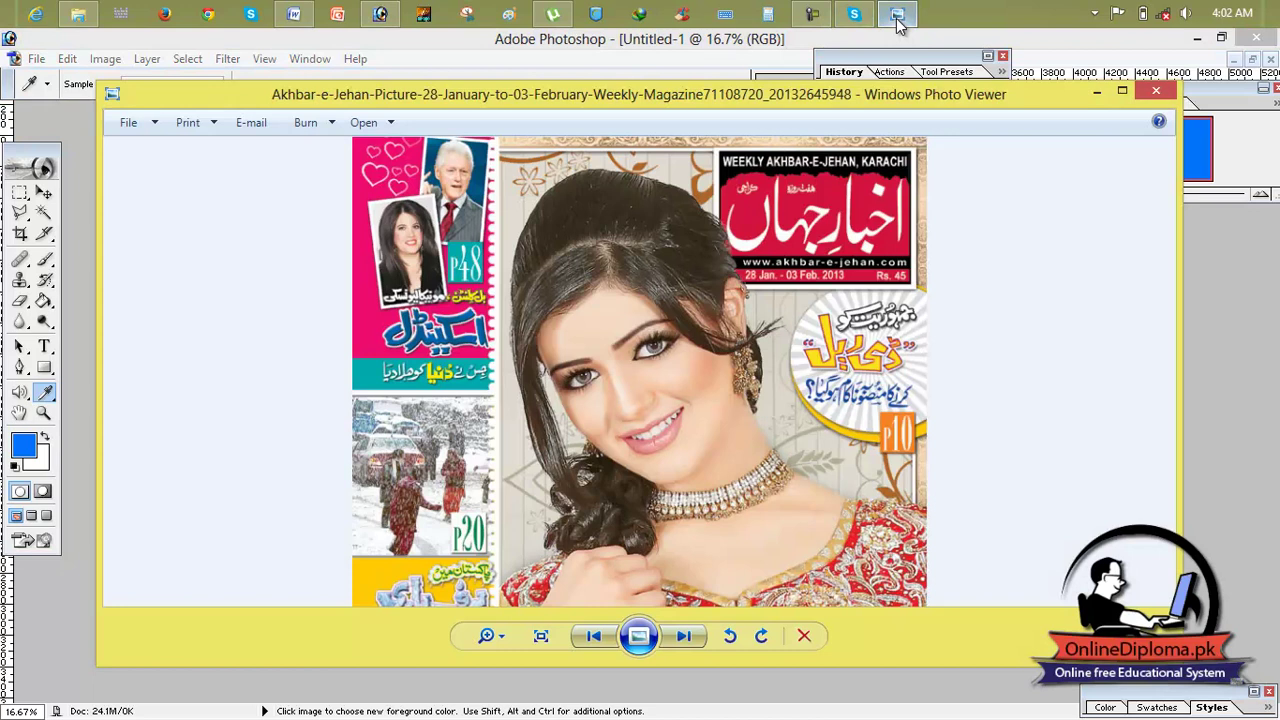
click(897, 21)
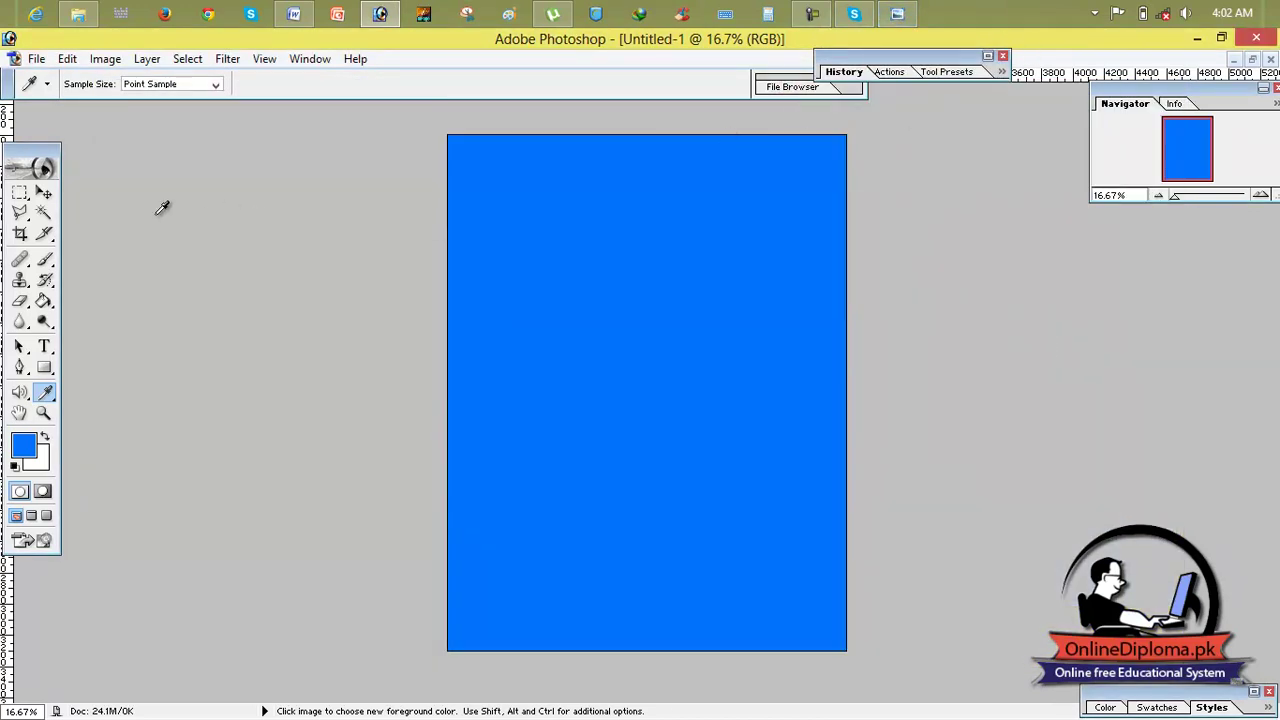
Step: Marquee-select the canvas from the top down to just above a bottom strip
click(19, 192)
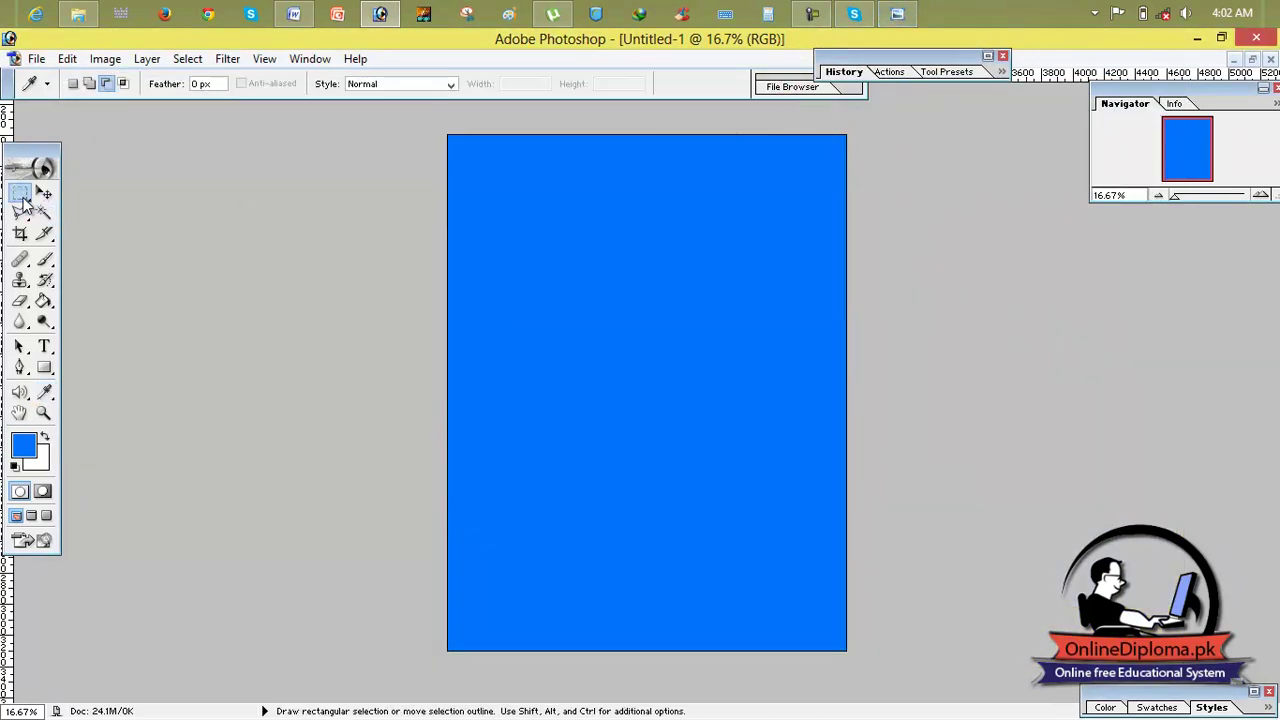
click(446, 133)
drag(777, 443, 847, 562)
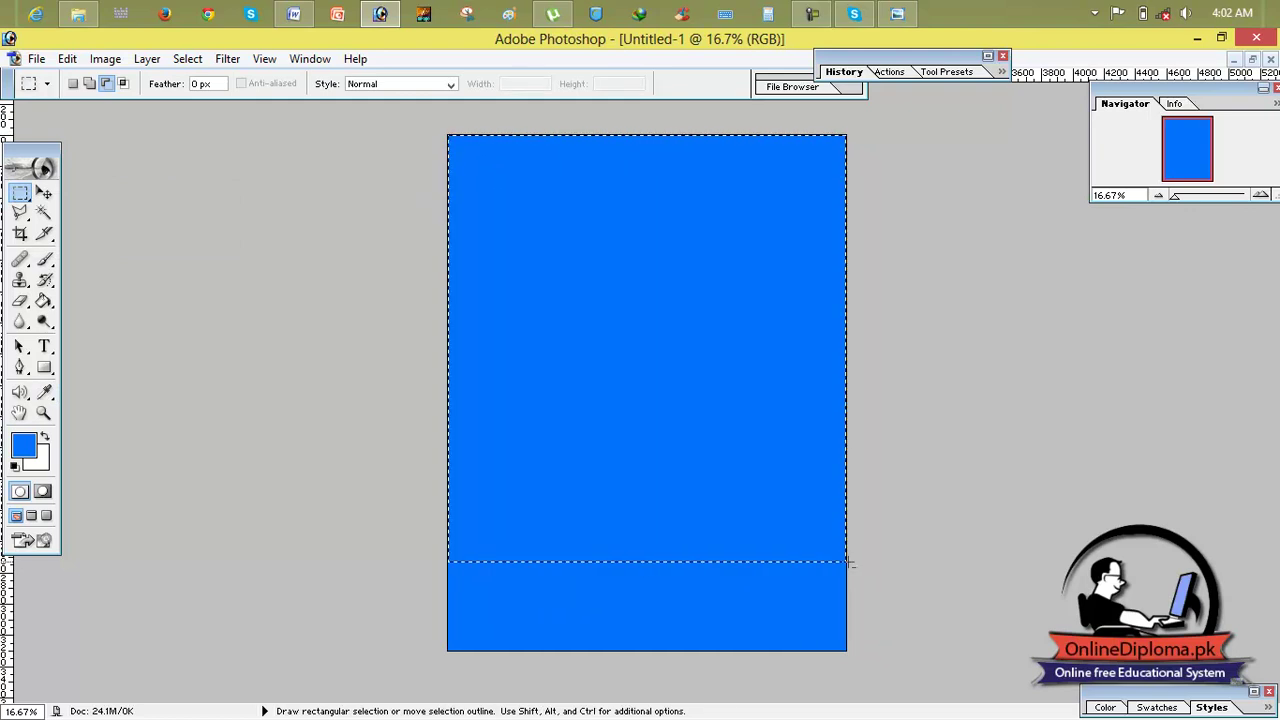
Step: Set the foreground to magenta EF0EAD, fill the selection, then deselect
click(28, 446)
drag(952, 343, 954, 480)
click(952, 272)
click(915, 259)
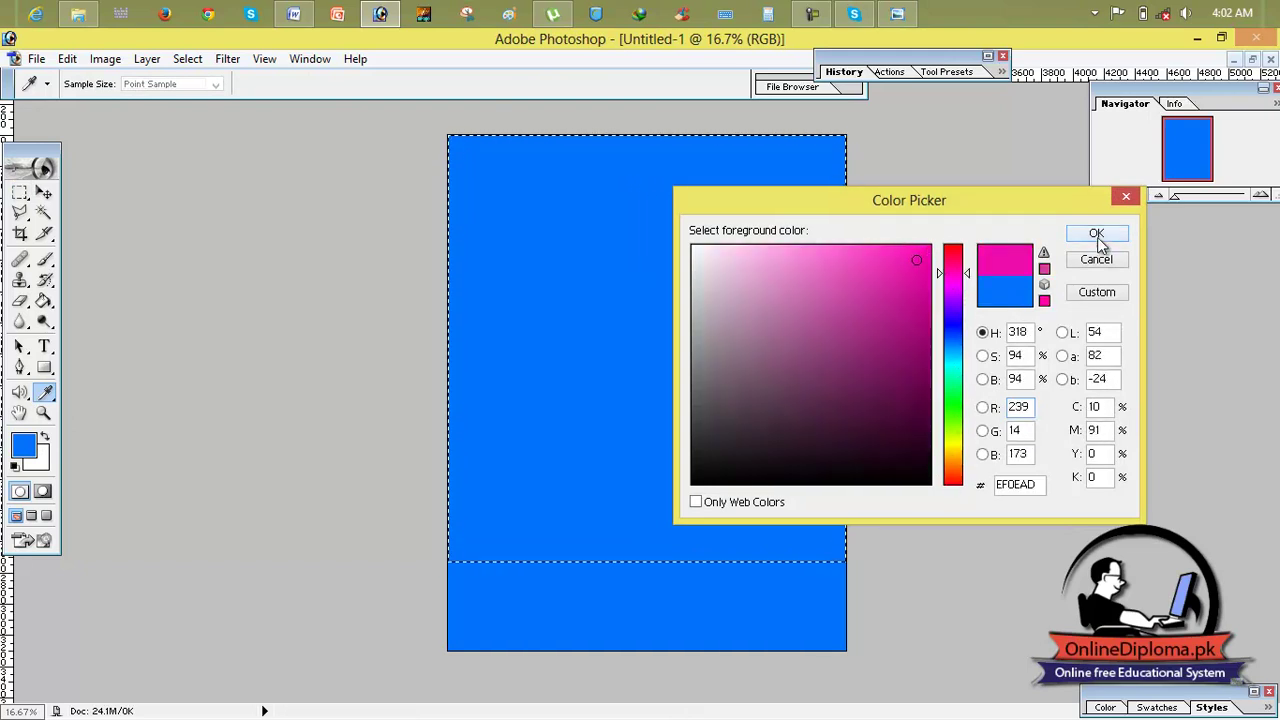
click(1096, 233)
key(m)
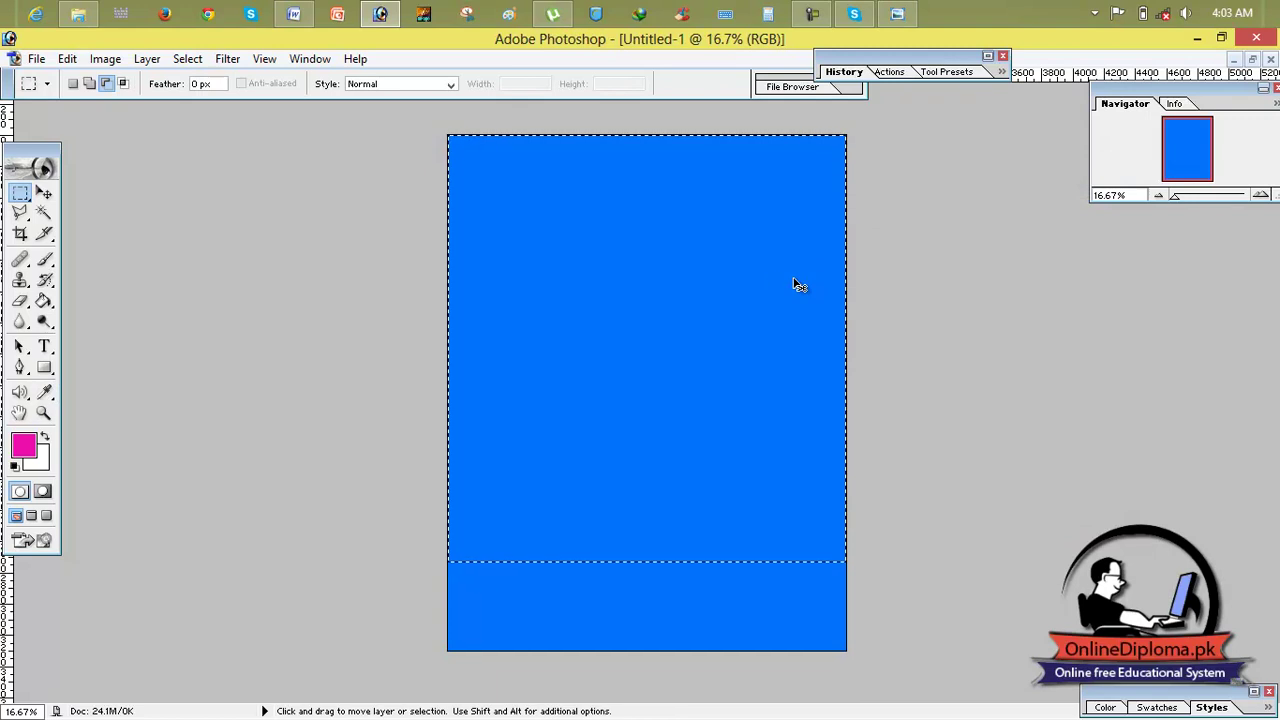
key(ctrl)
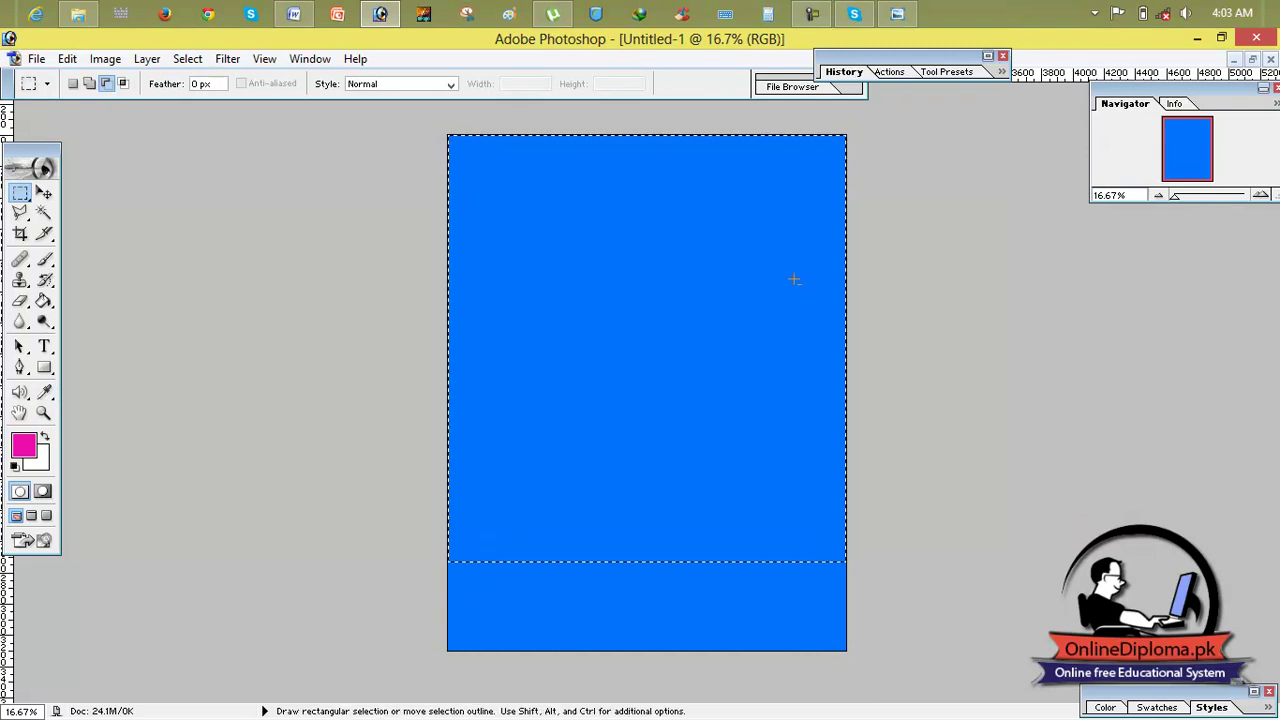
key(alt+BackSpace)
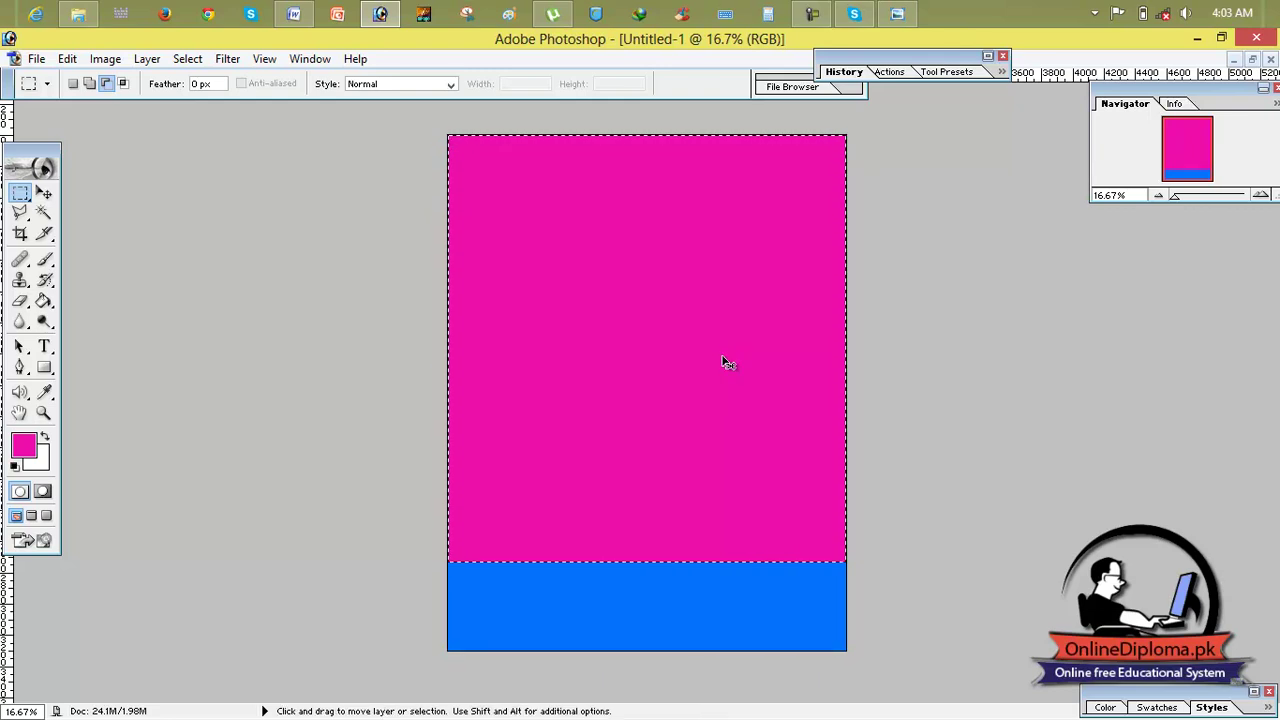
key(ctrl+d)
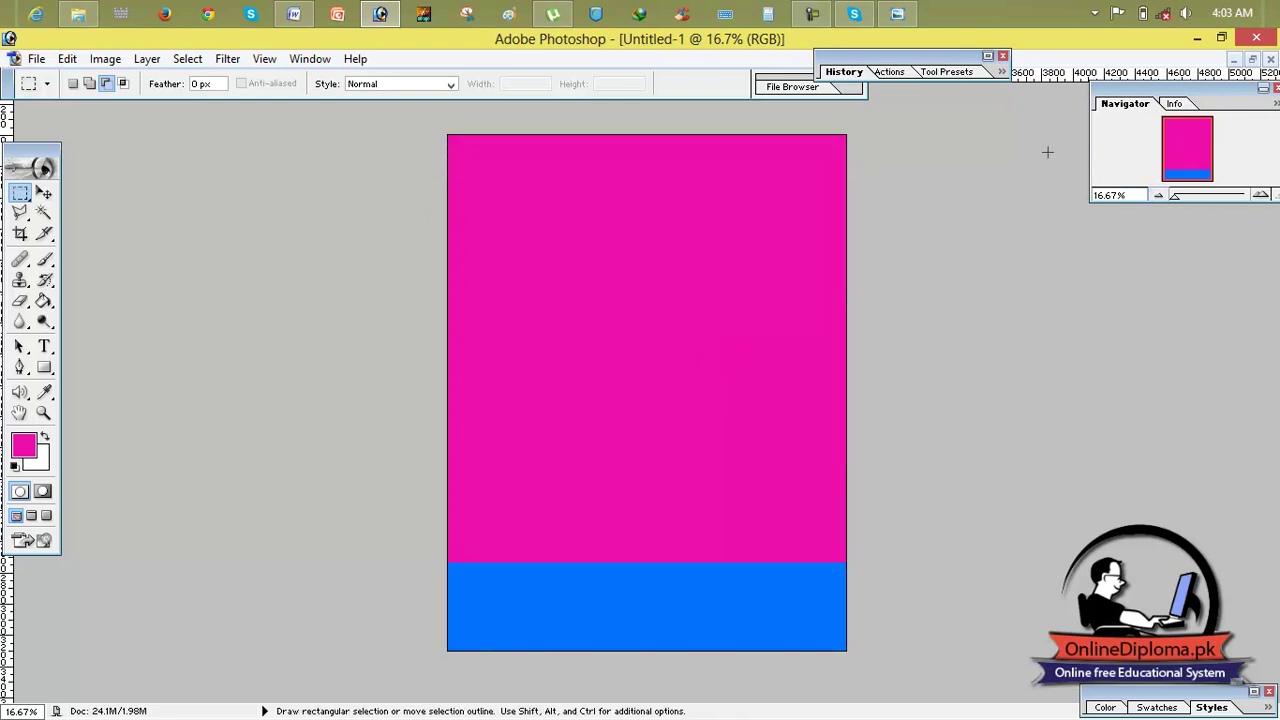
Step: Revert in History to the Rectangular Marquee state before the magenta fill, then deselect
click(318, 58)
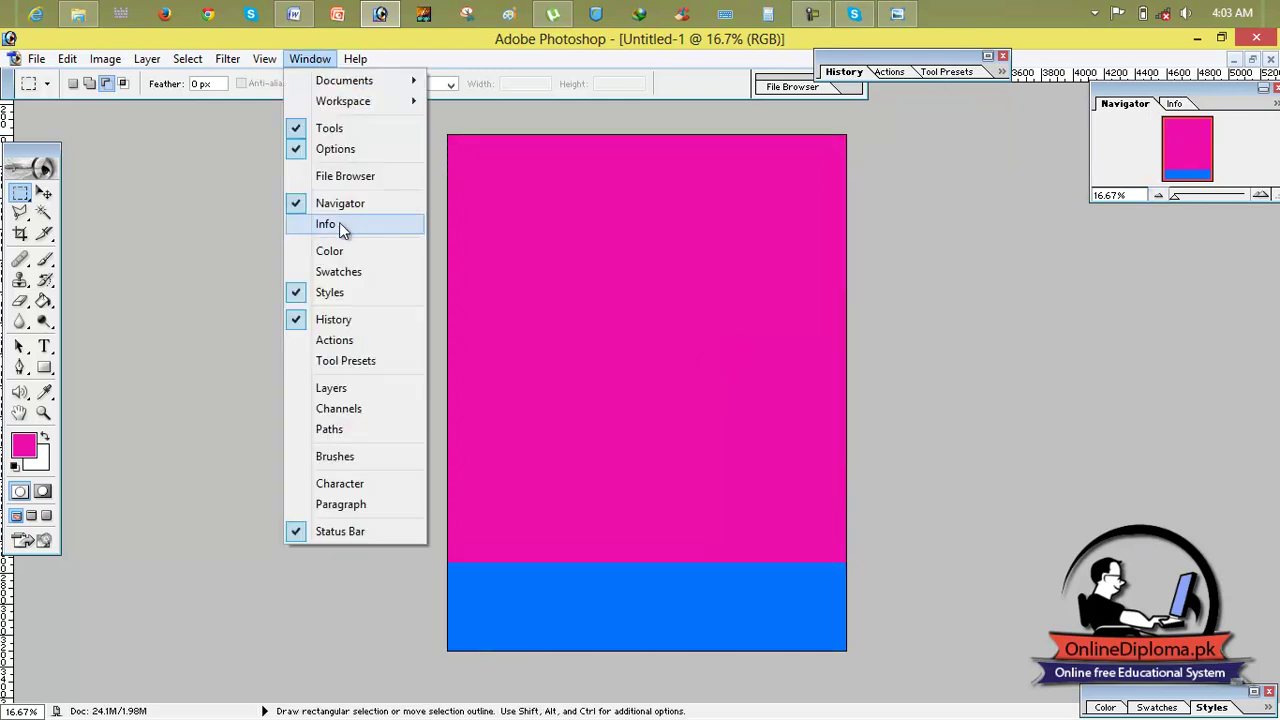
click(384, 388)
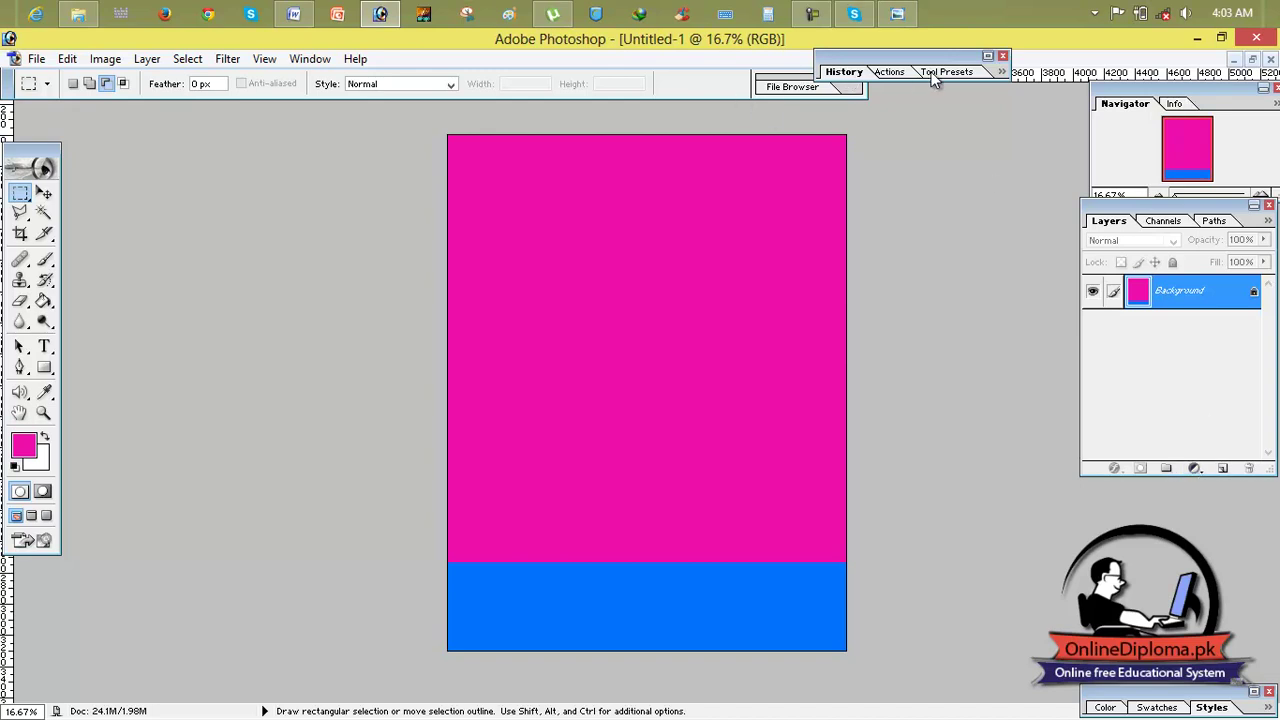
click(987, 55)
click(868, 206)
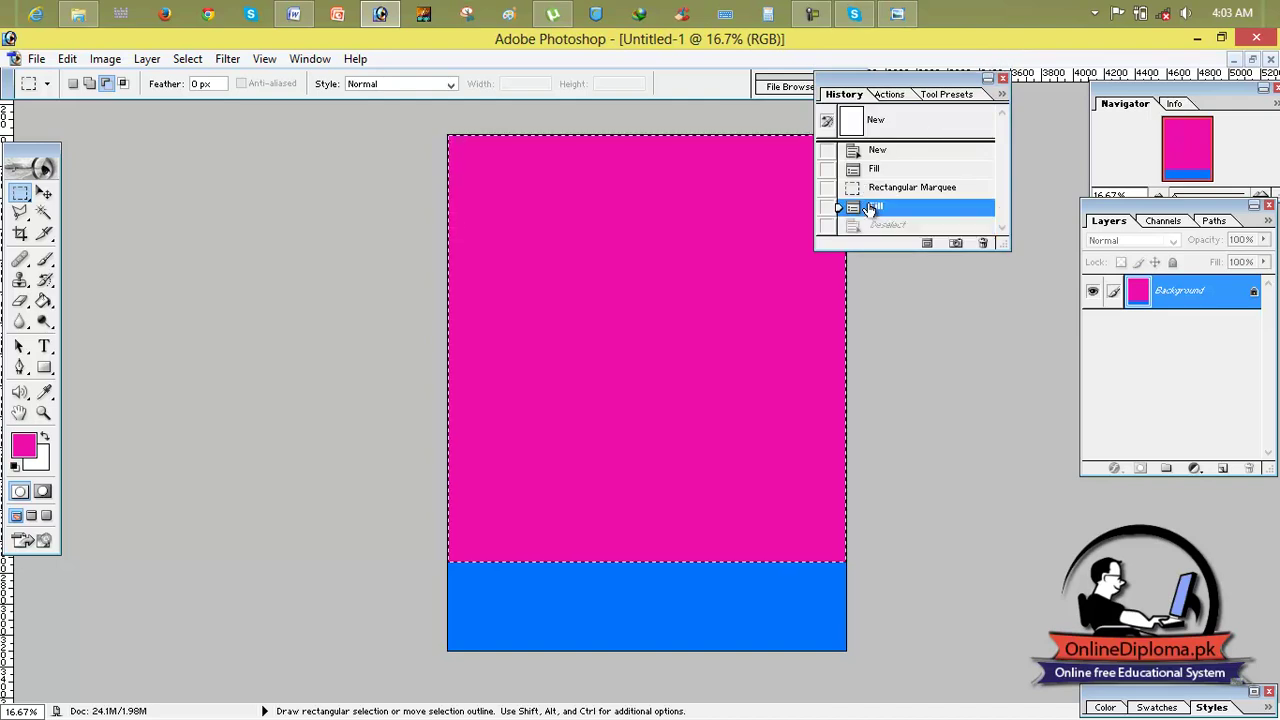
click(868, 190)
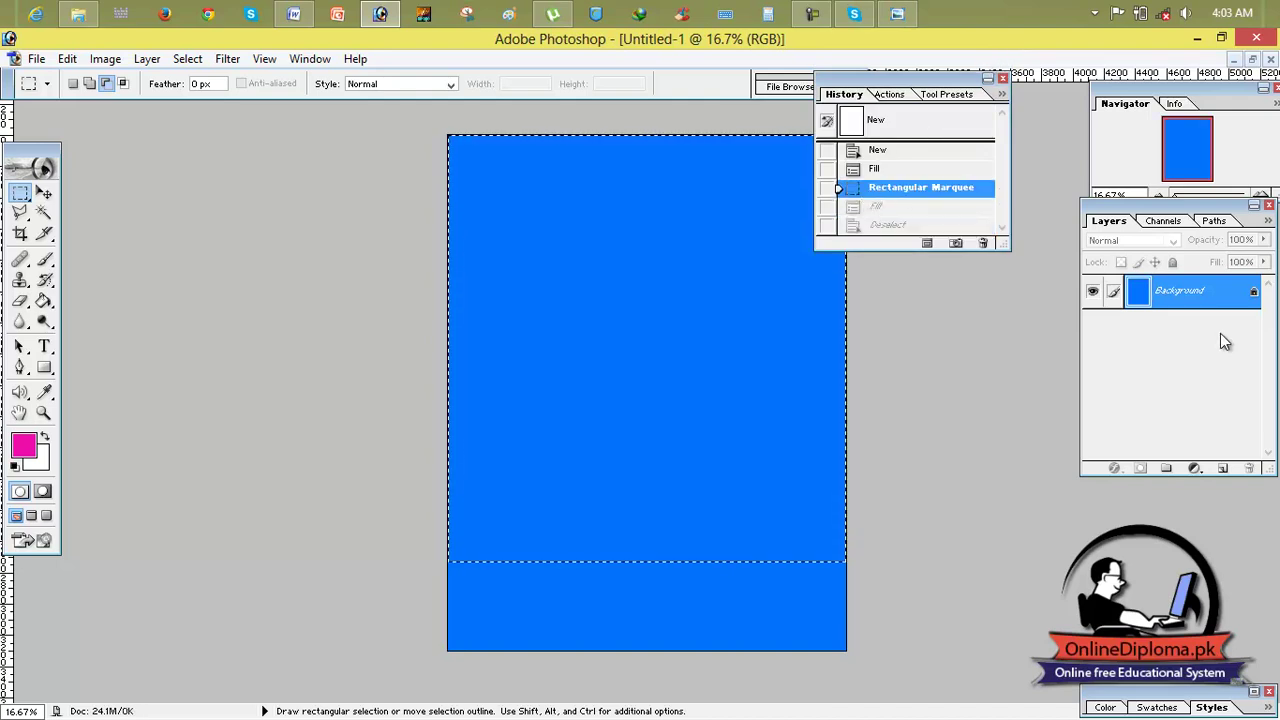
key(ctrl+d)
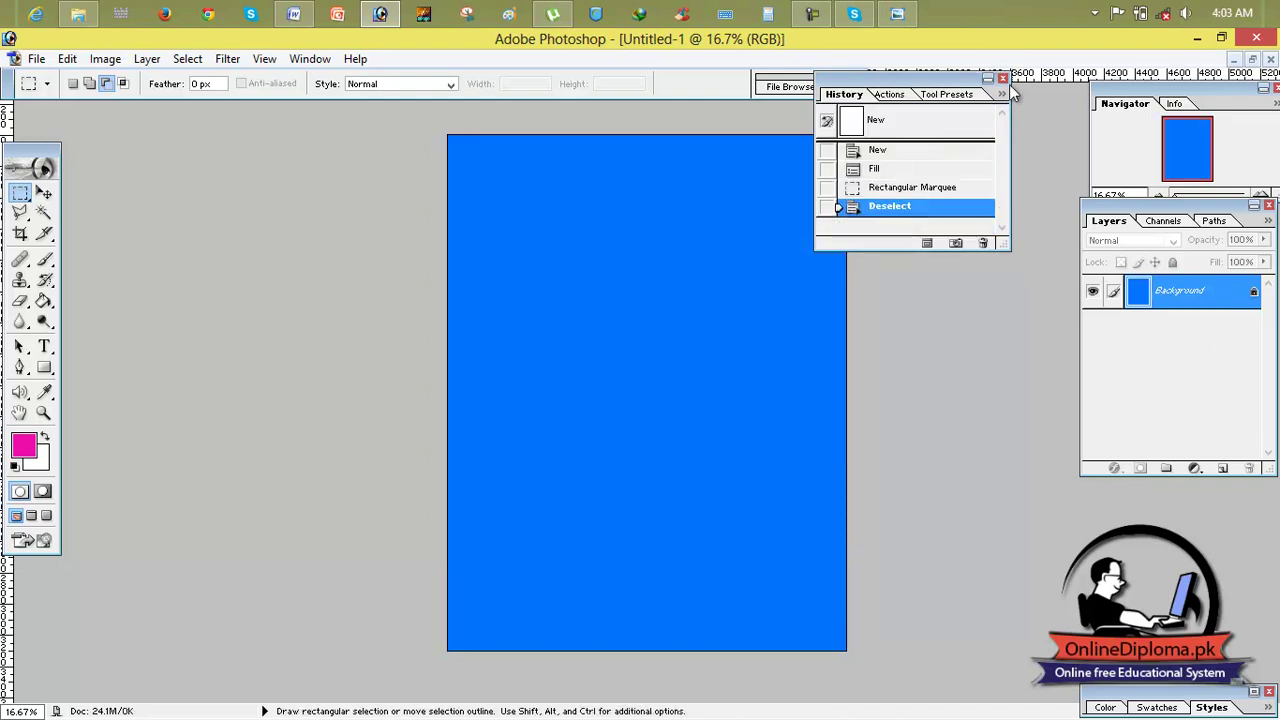
Step: On new Layer 1, fill the page above the bottom strip with magenta, leaving the blue band
click(1222, 468)
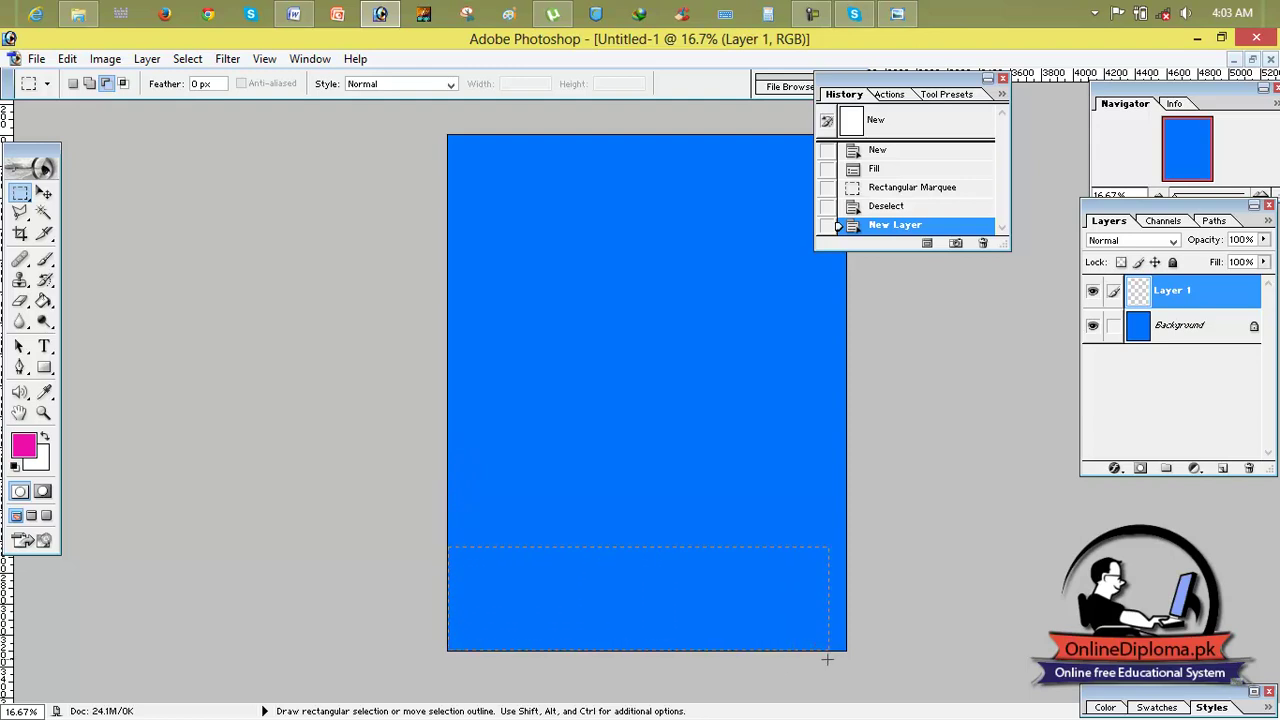
drag(827, 658, 848, 658)
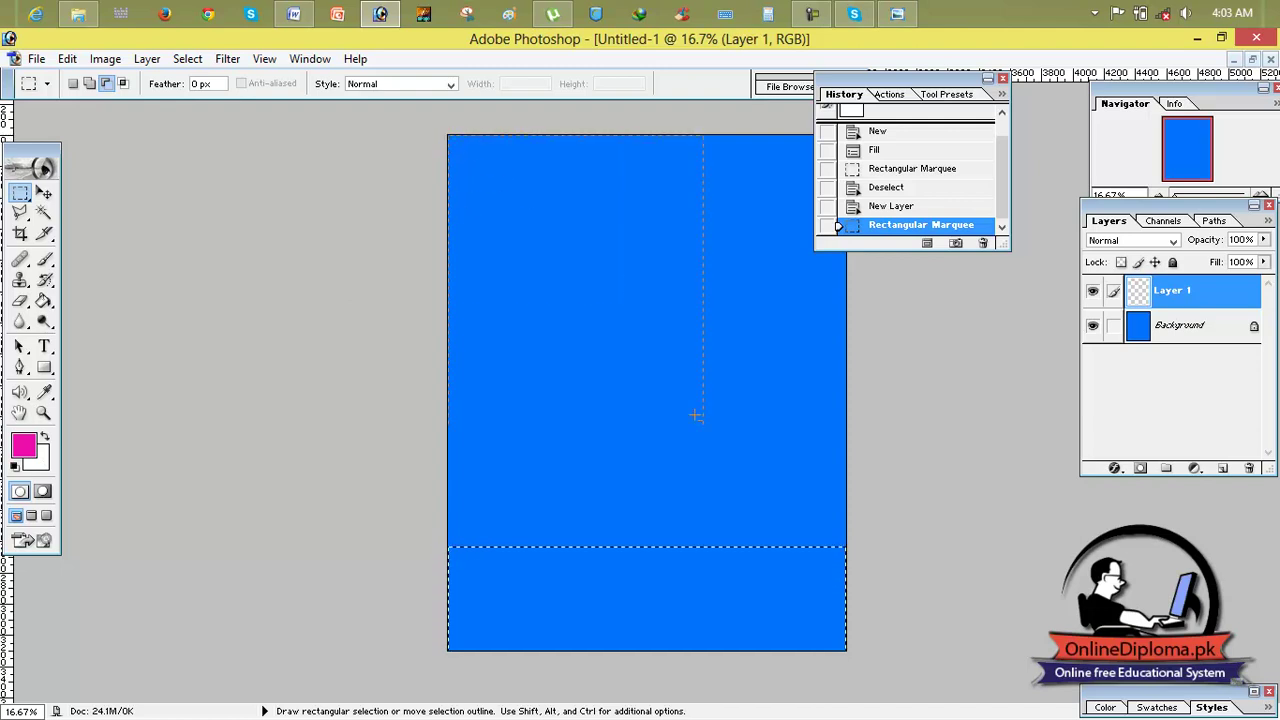
drag(849, 545, 849, 546)
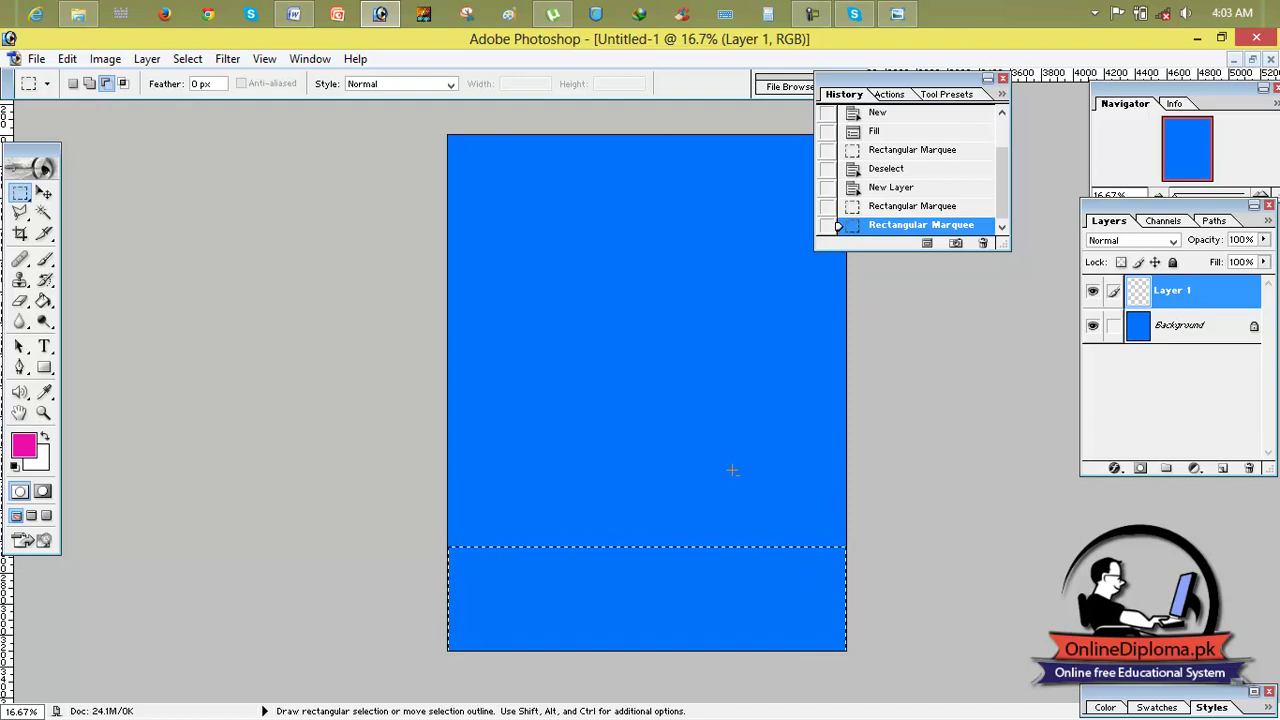
key(ctrl+d)
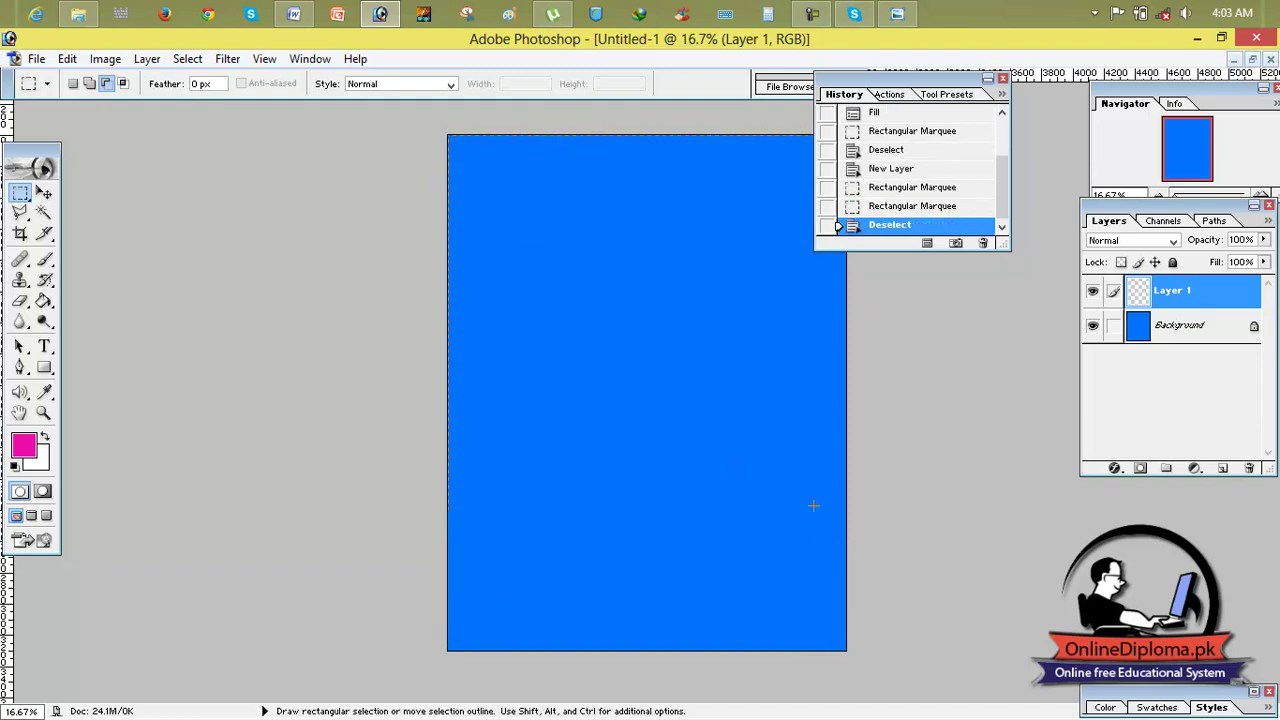
drag(853, 561, 849, 545)
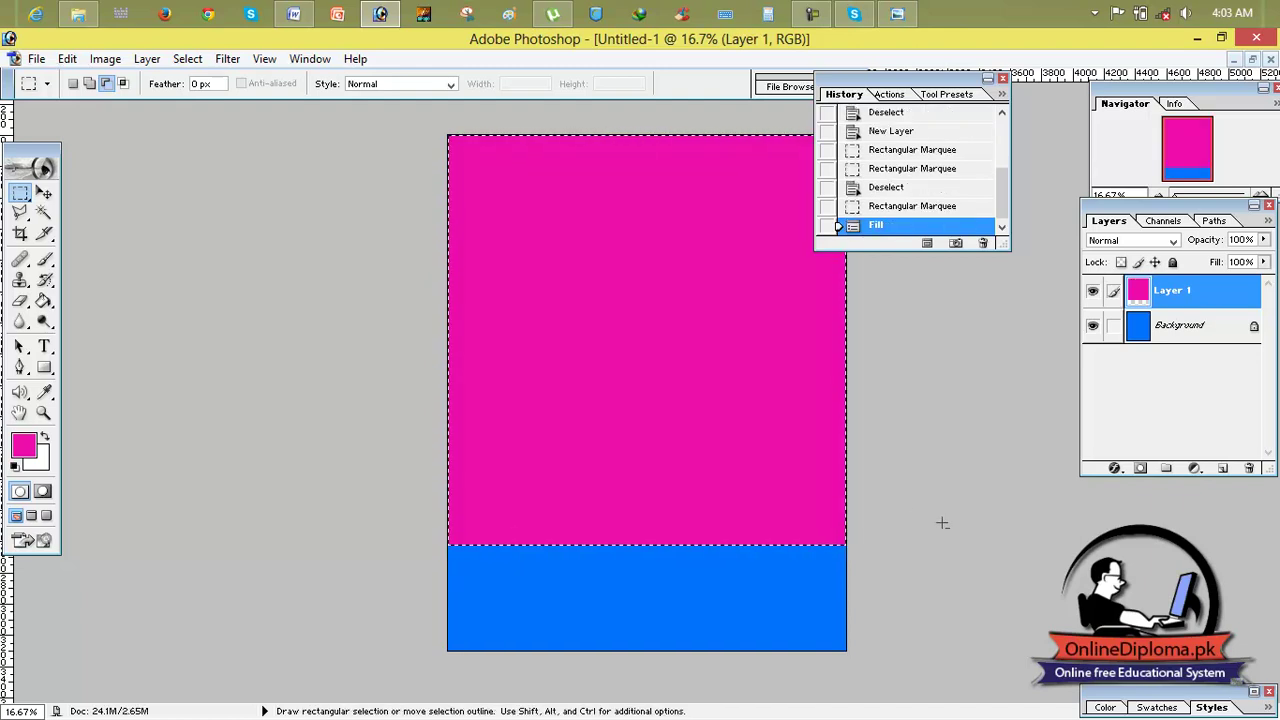
key(ctrl+d)
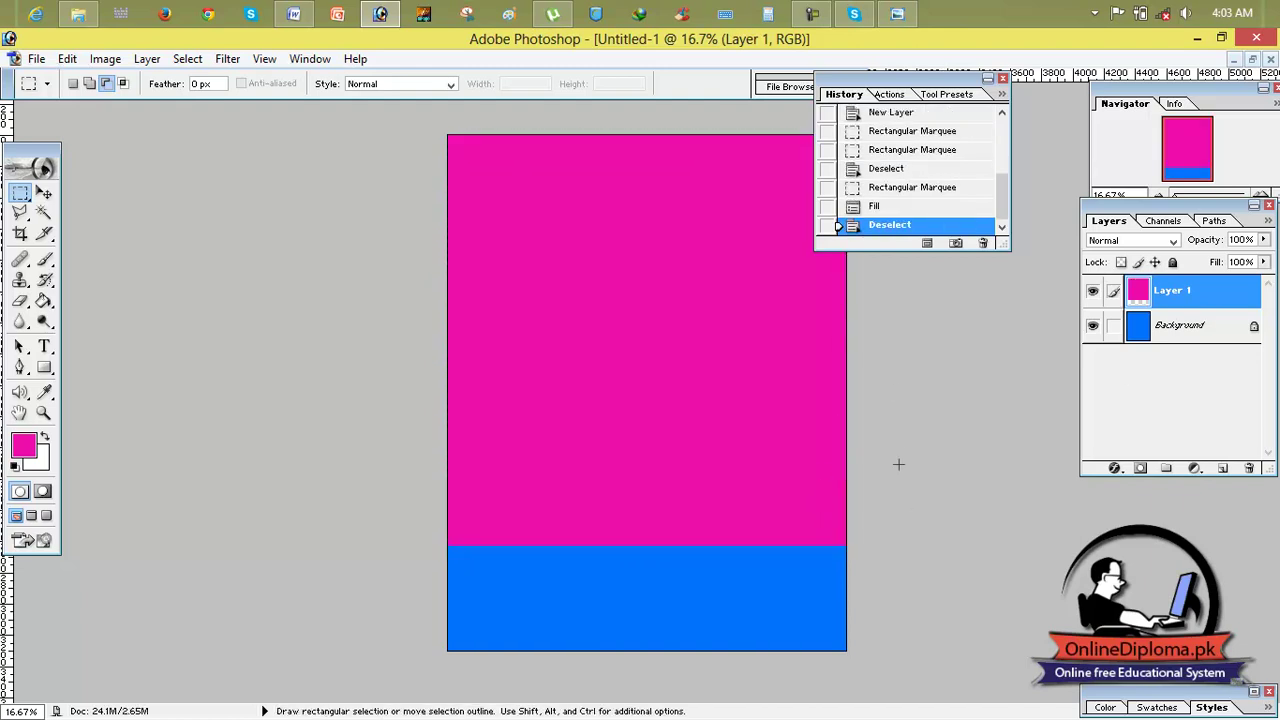
Step: Add Layer 2 and load the All shape set into the Custom Shape picker
click(1222, 468)
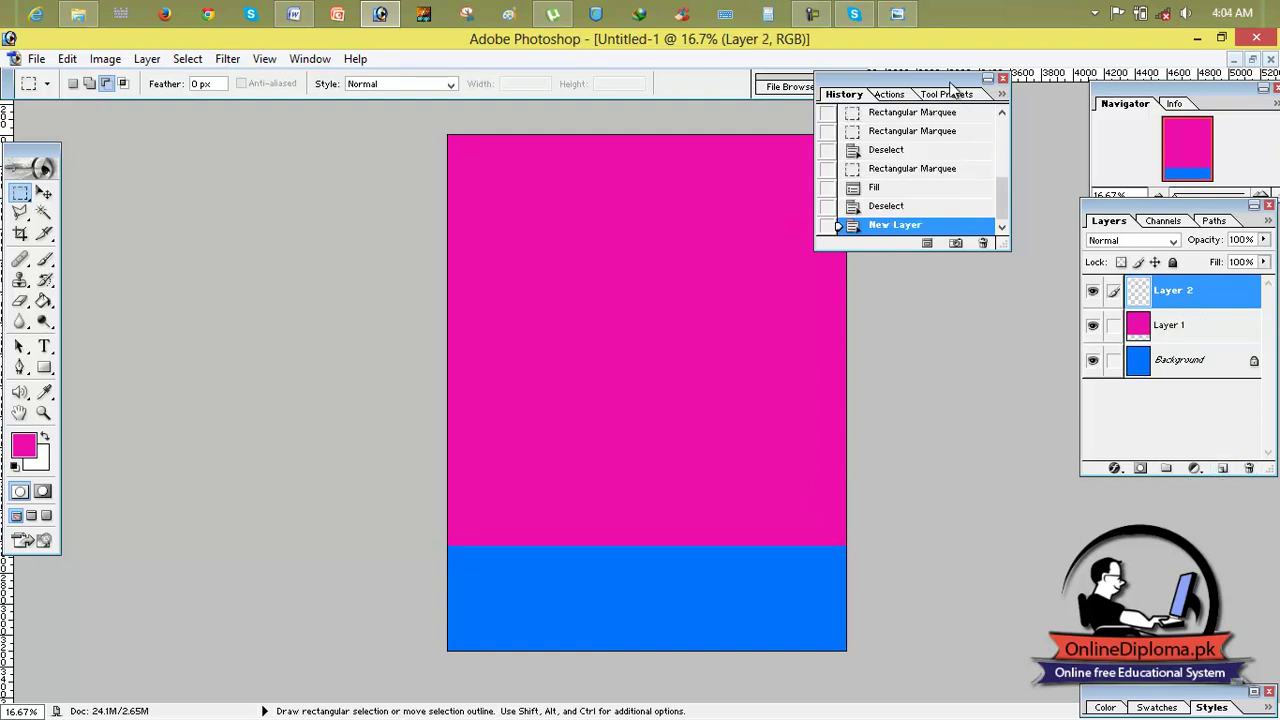
drag(952, 78, 1019, 78)
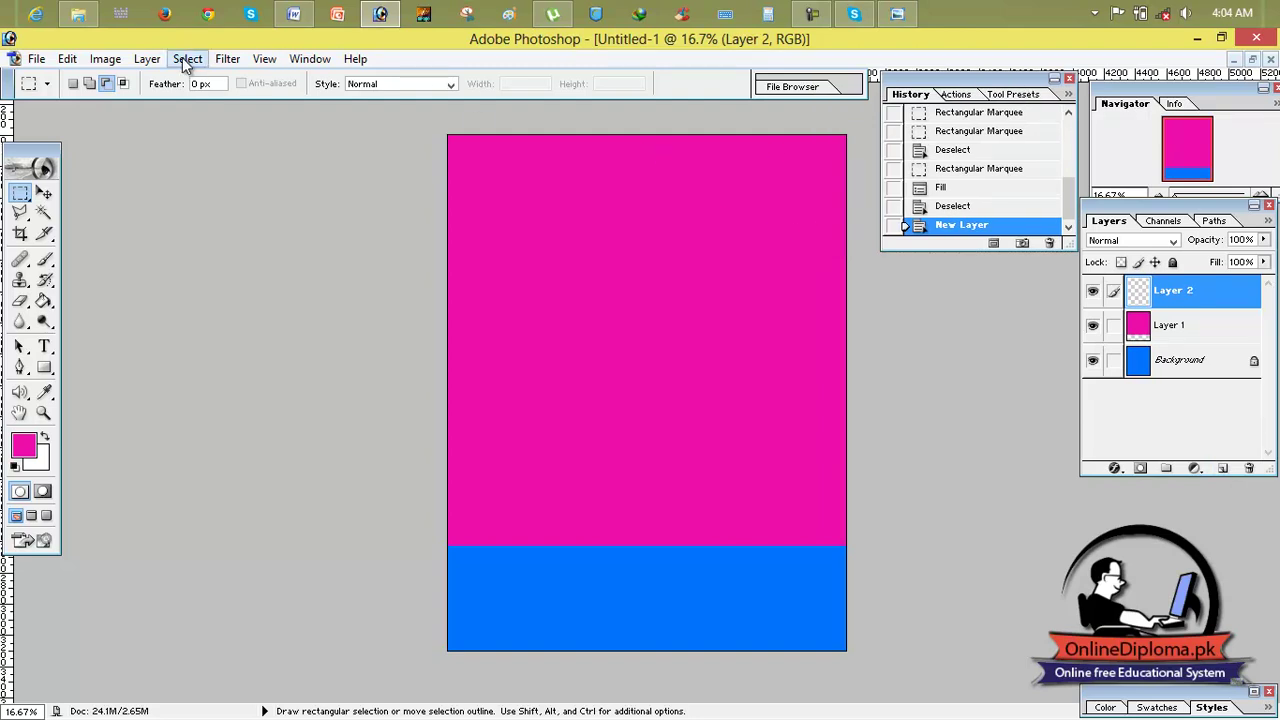
drag(44, 367, 120, 454)
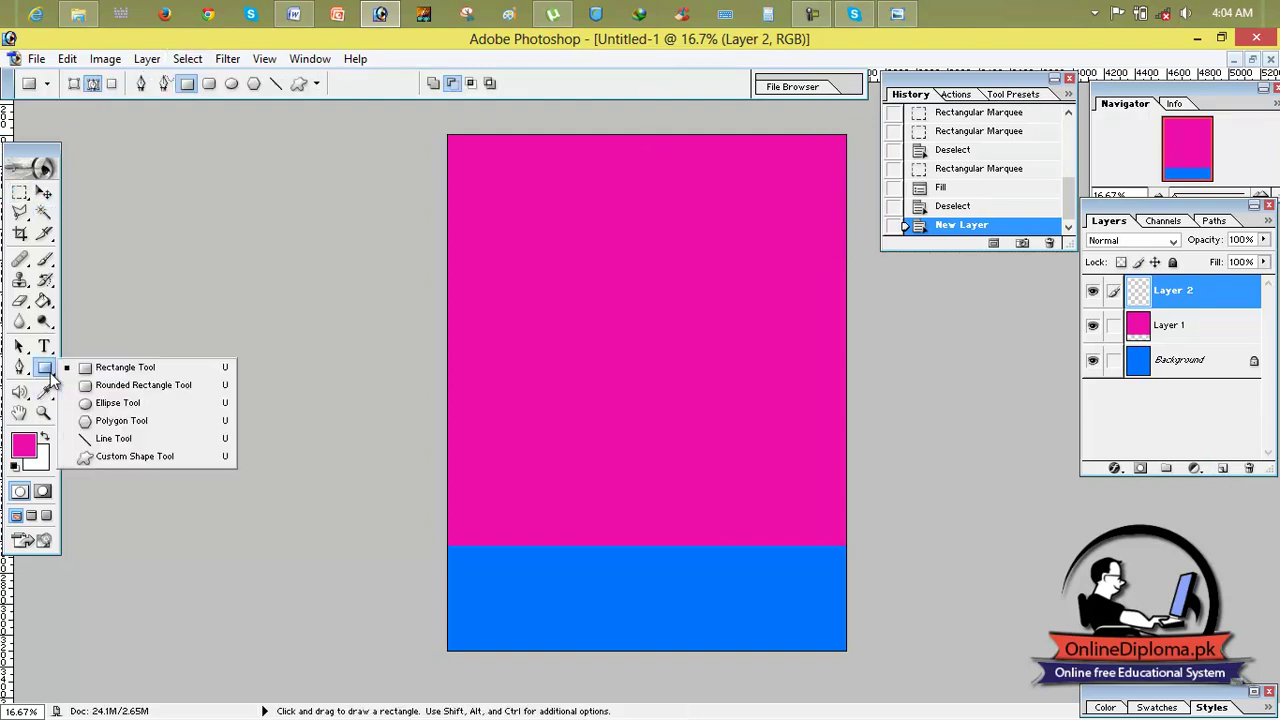
click(316, 84)
click(316, 84)
click(408, 84)
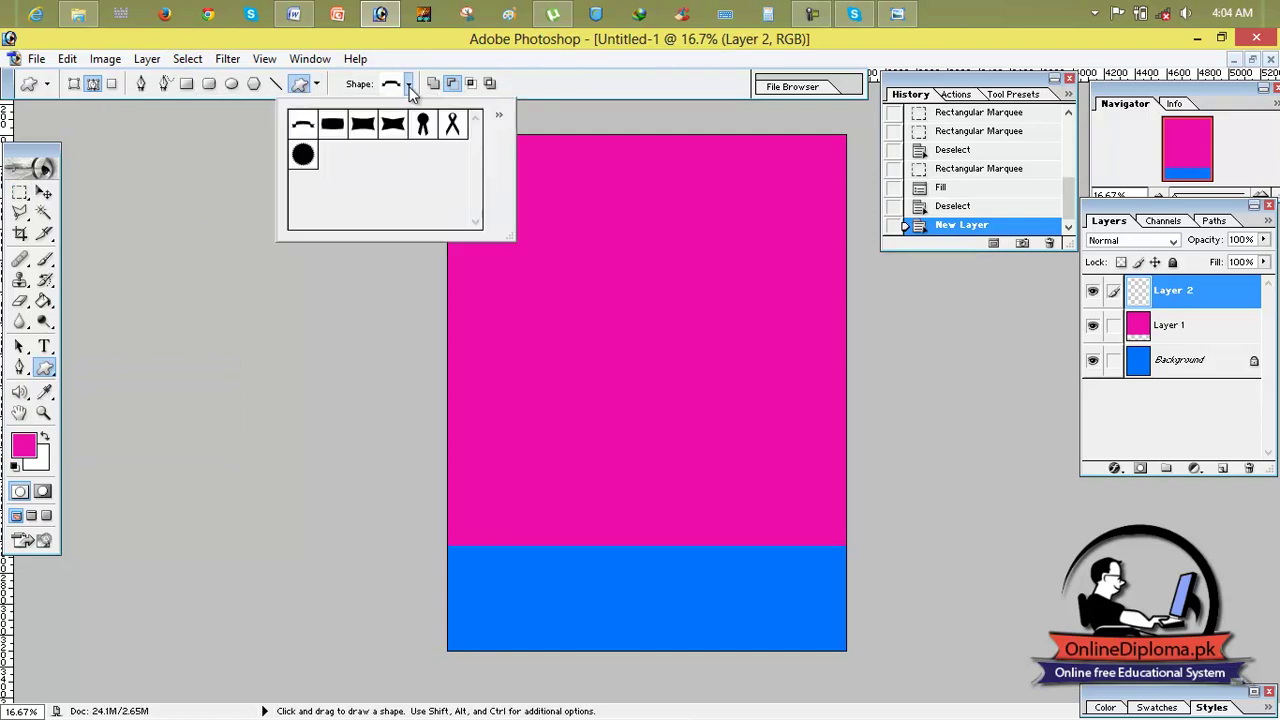
click(497, 114)
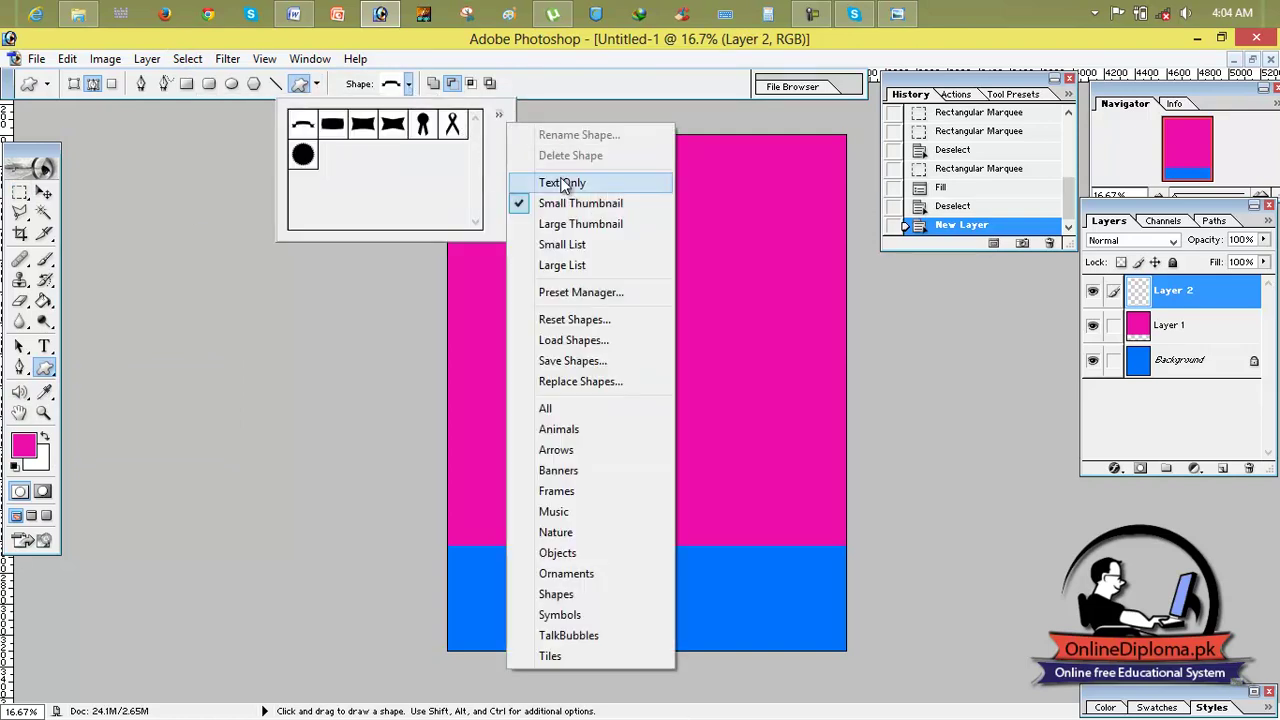
click(586, 410)
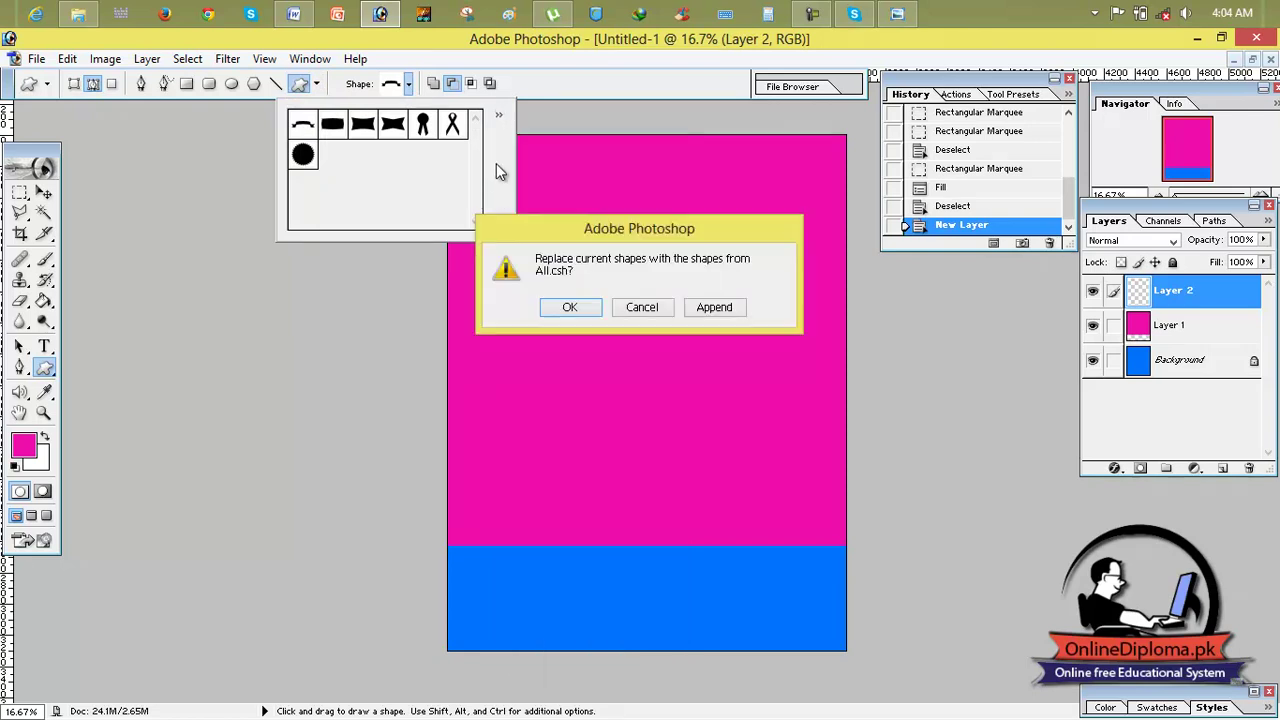
click(569, 309)
drag(474, 134, 475, 181)
Step: Draw a heart outline near the top centre of the magenta page
click(303, 192)
drag(586, 218, 692, 319)
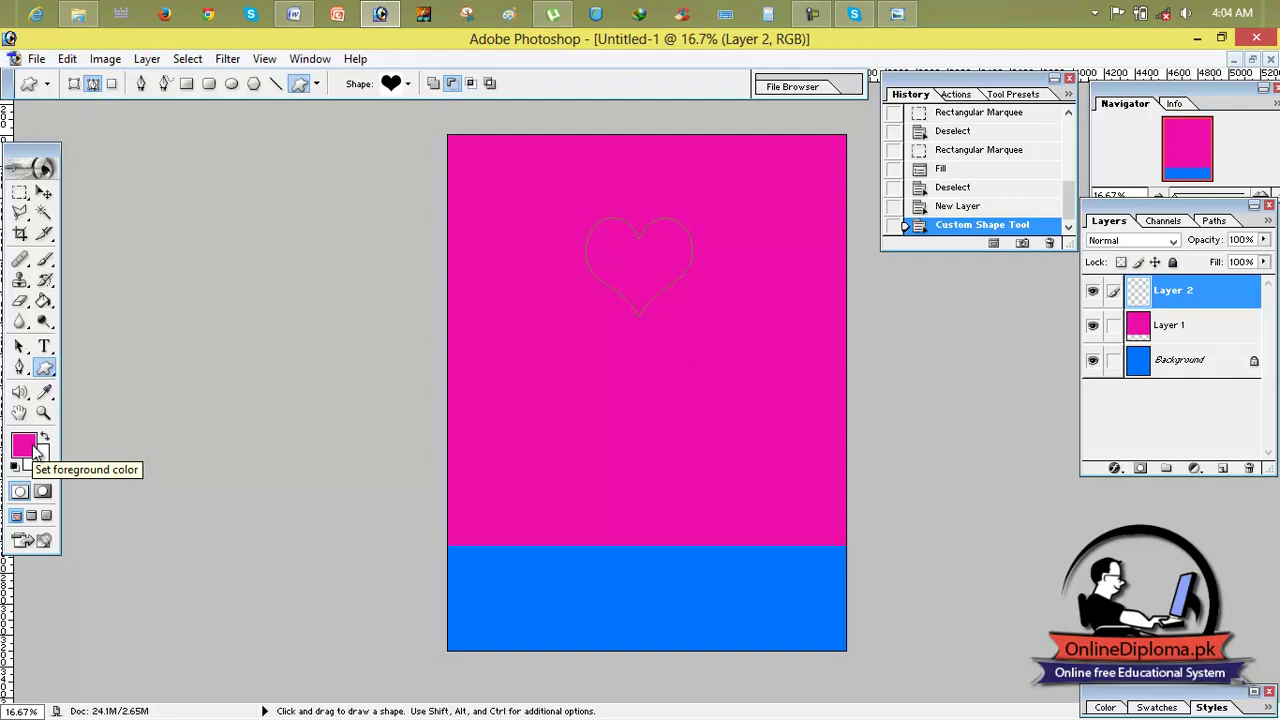
click(905, 17)
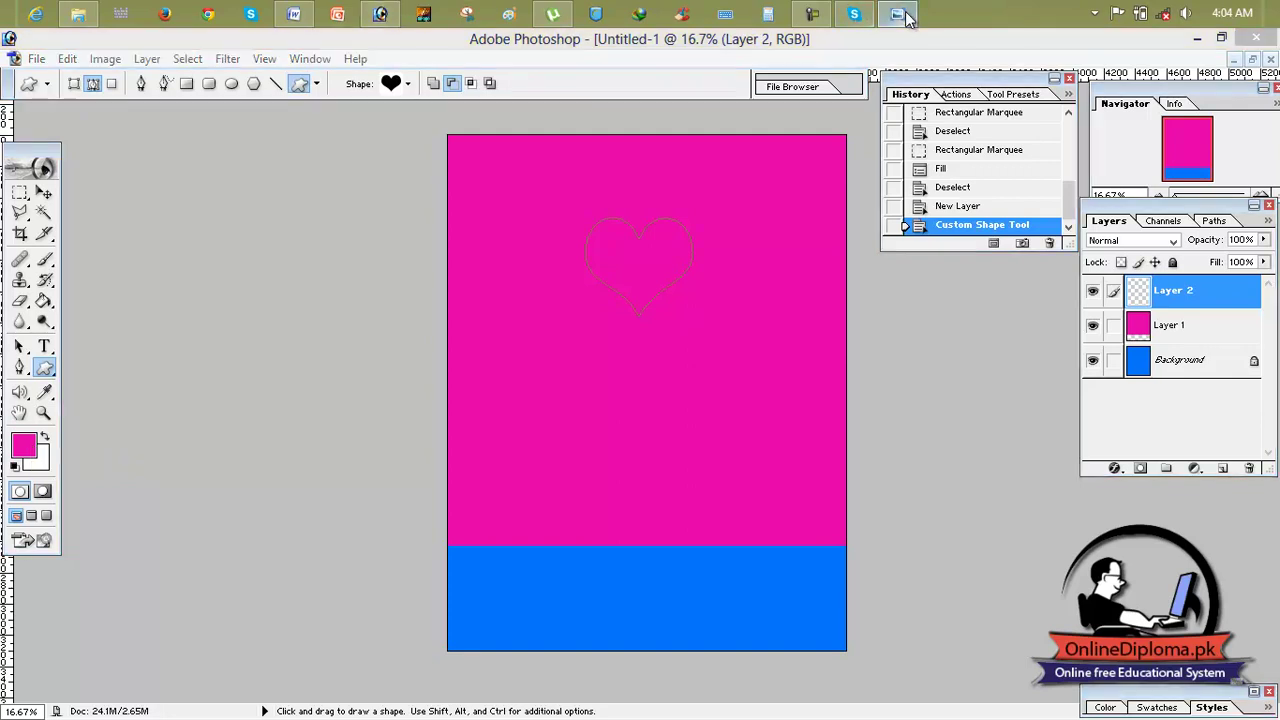
click(905, 17)
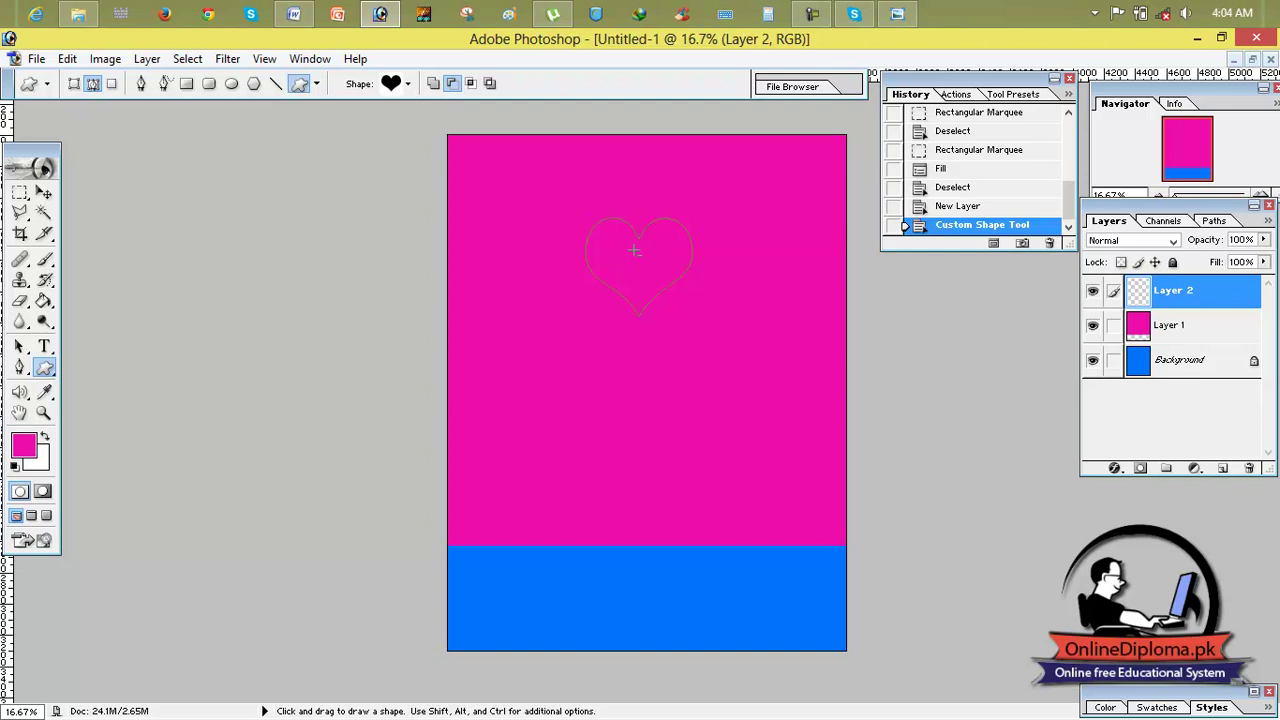
click(905, 17)
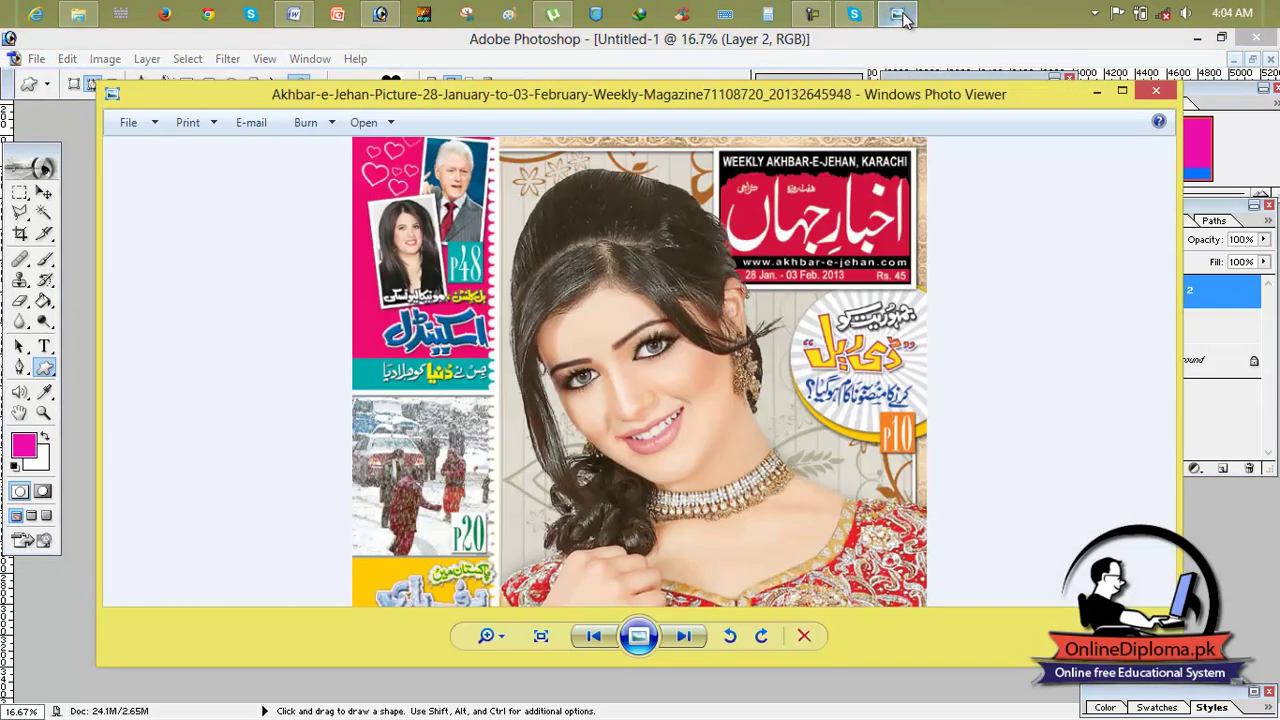
click(905, 17)
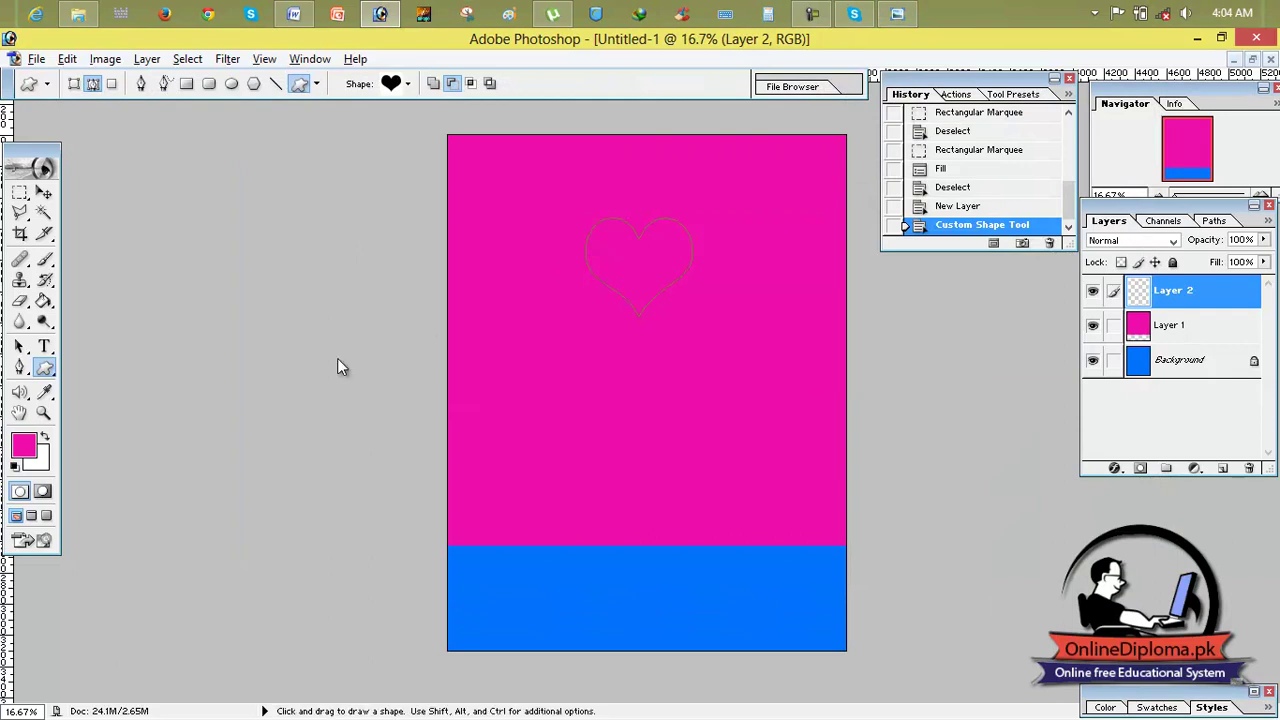
Step: Set the foreground colour to white
key(i)
click(24, 445)
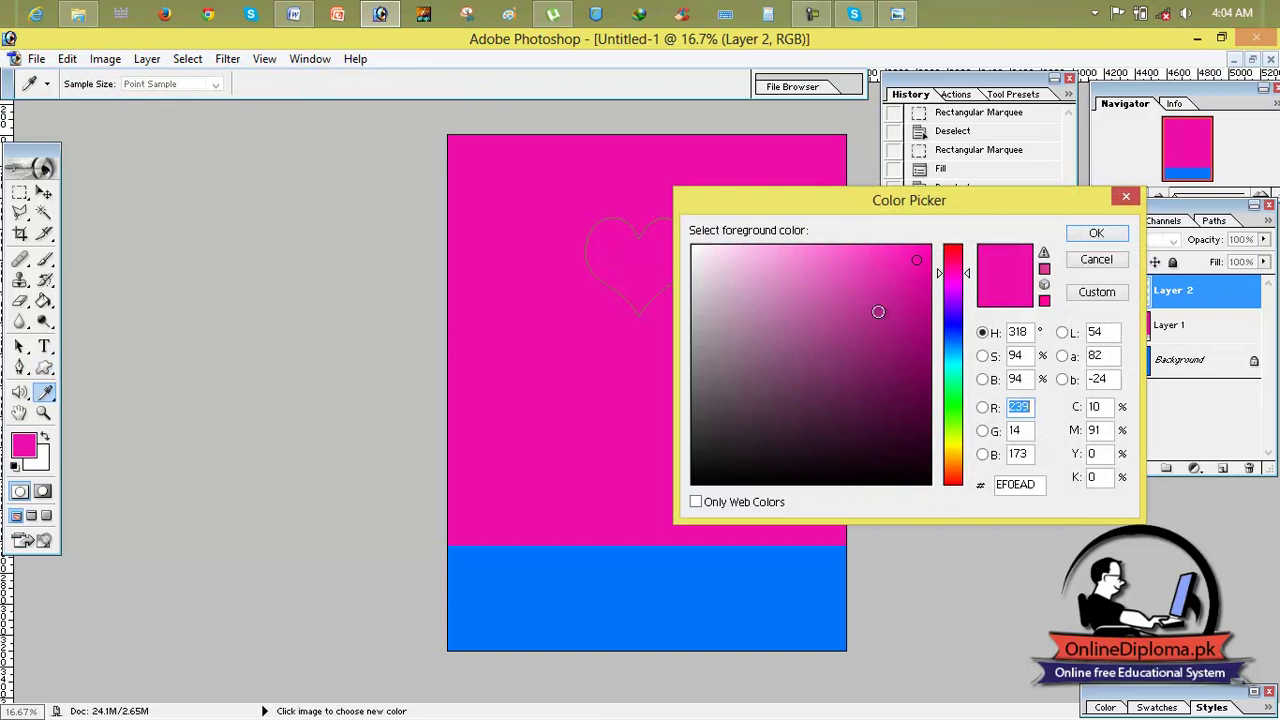
drag(857, 351, 695, 244)
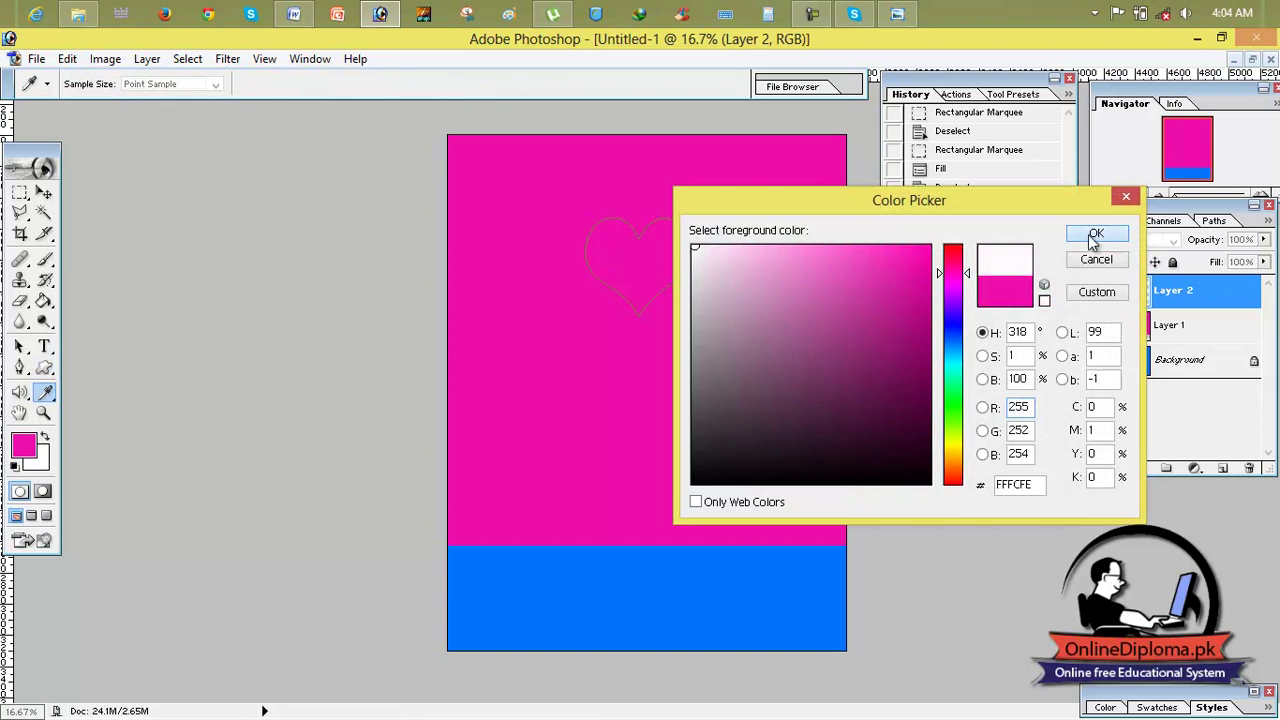
click(1094, 234)
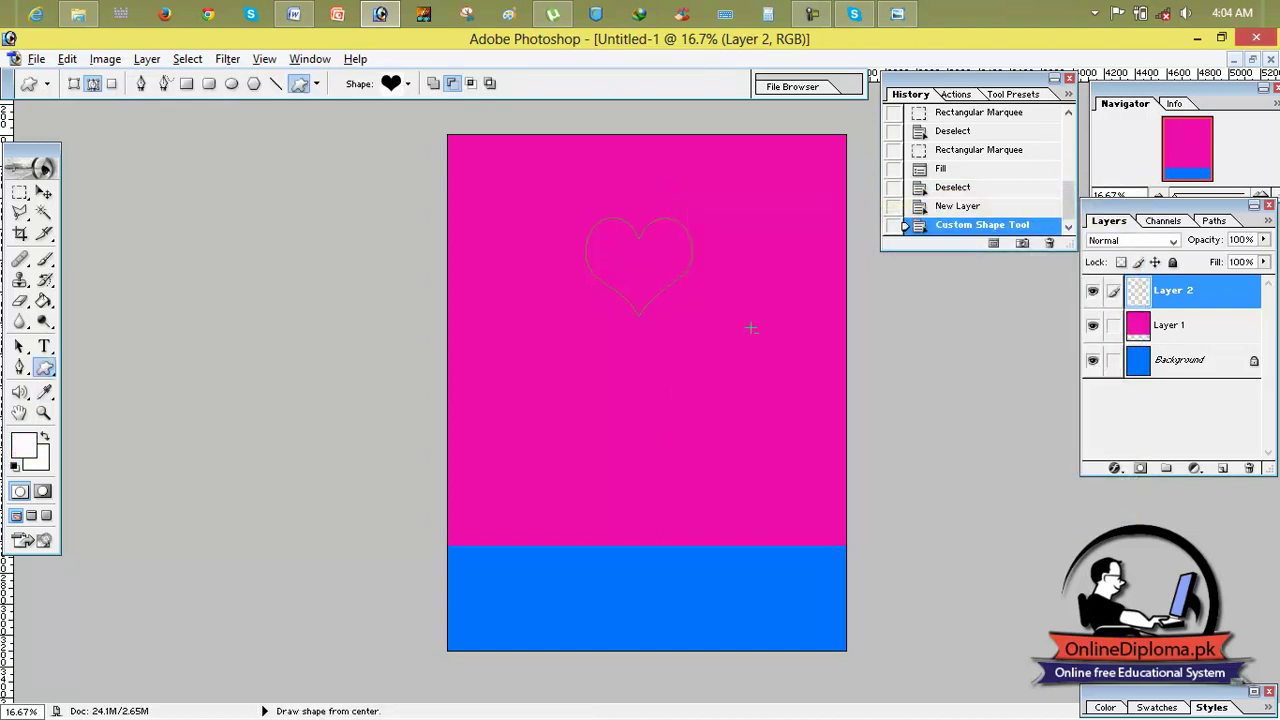
Step: Try white fills on Layer 2 with Alt+Backspace and Paint Bucket, undoing both
key(alt+BackSpace)
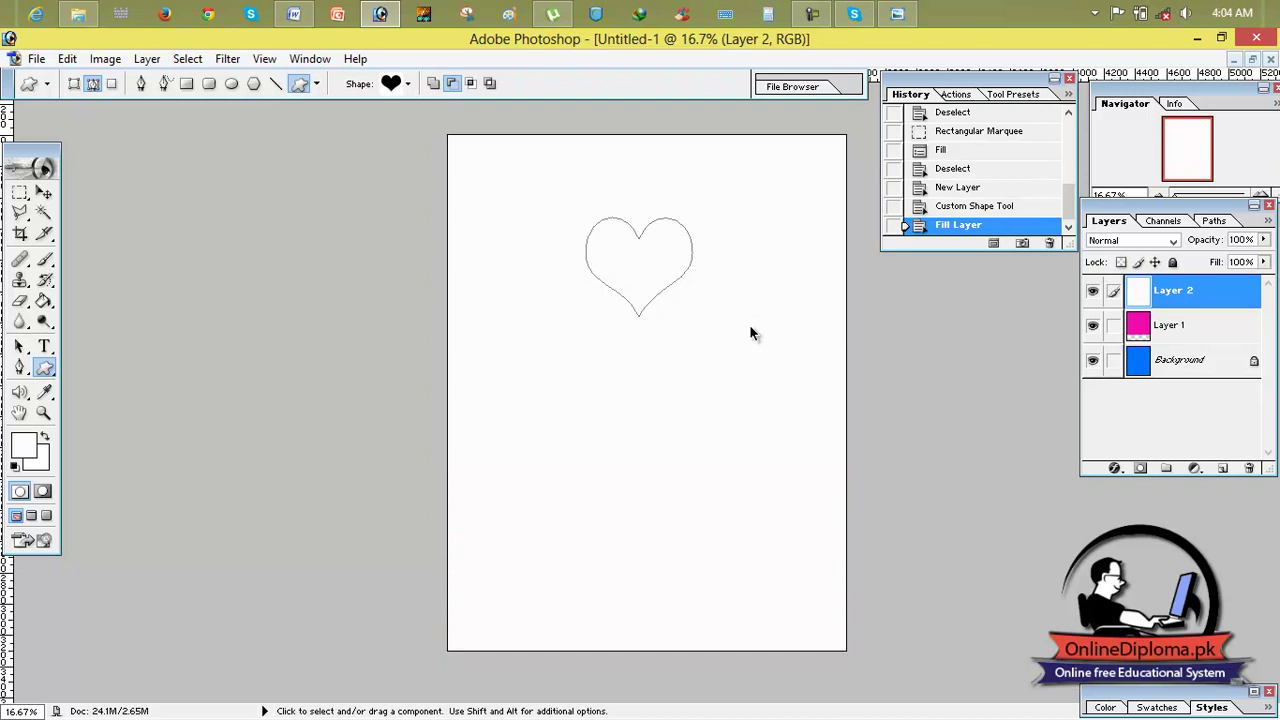
key(ctrl+z)
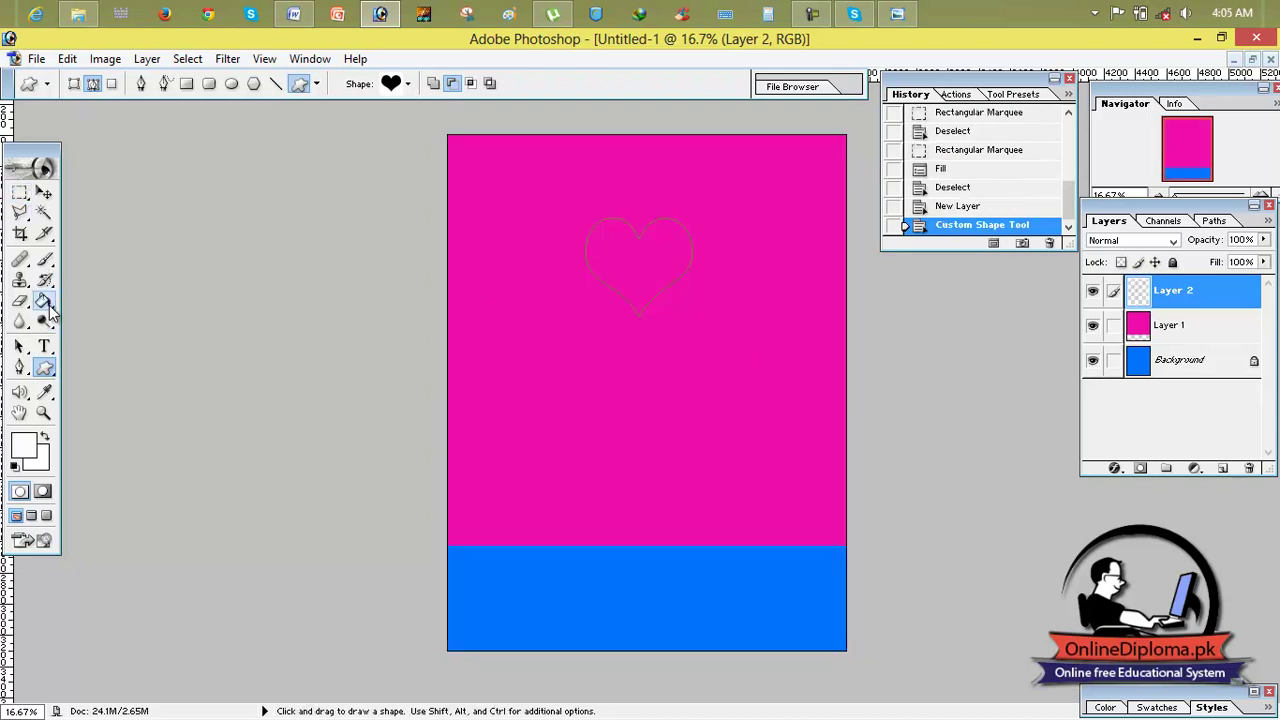
drag(43, 300, 110, 321)
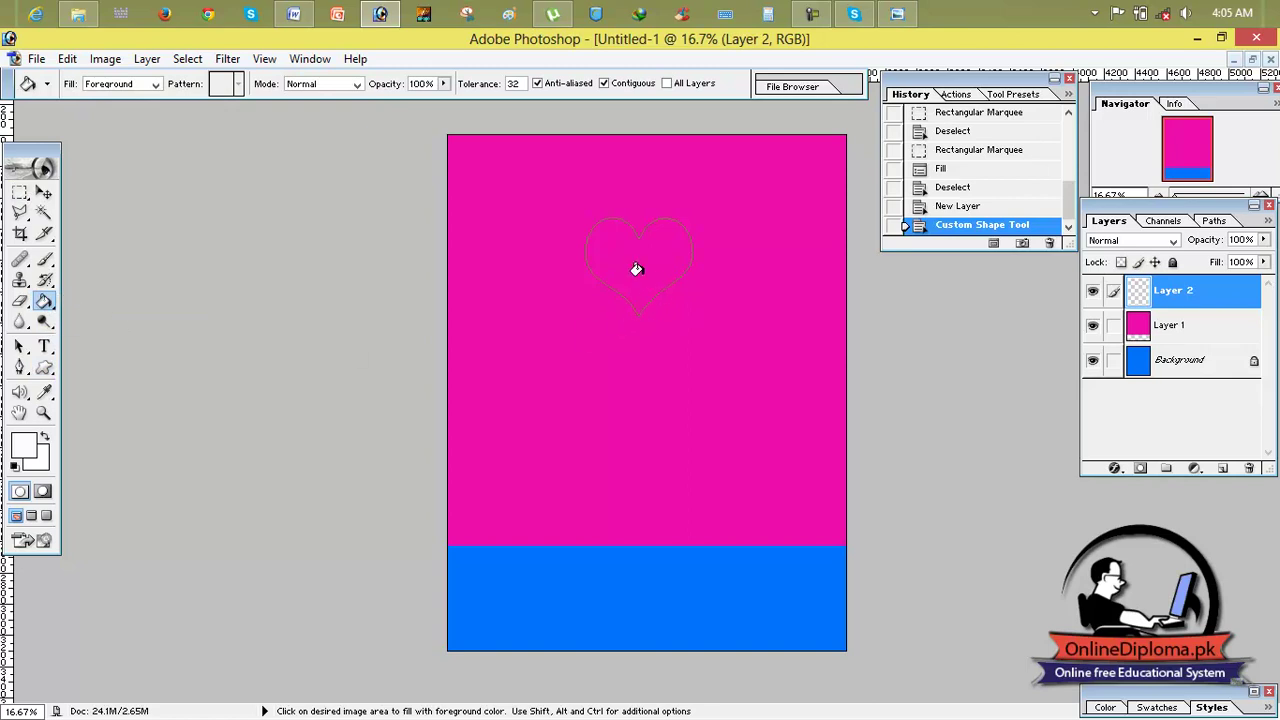
click(649, 282)
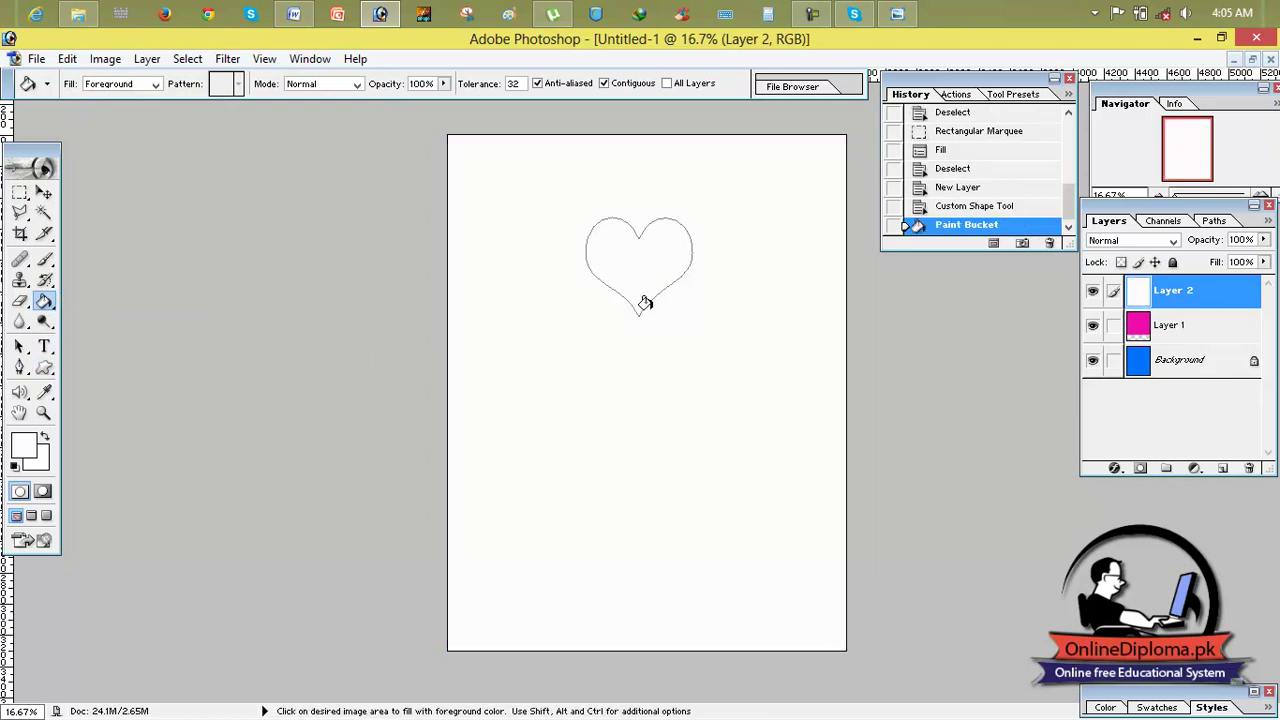
key(ctrl+z)
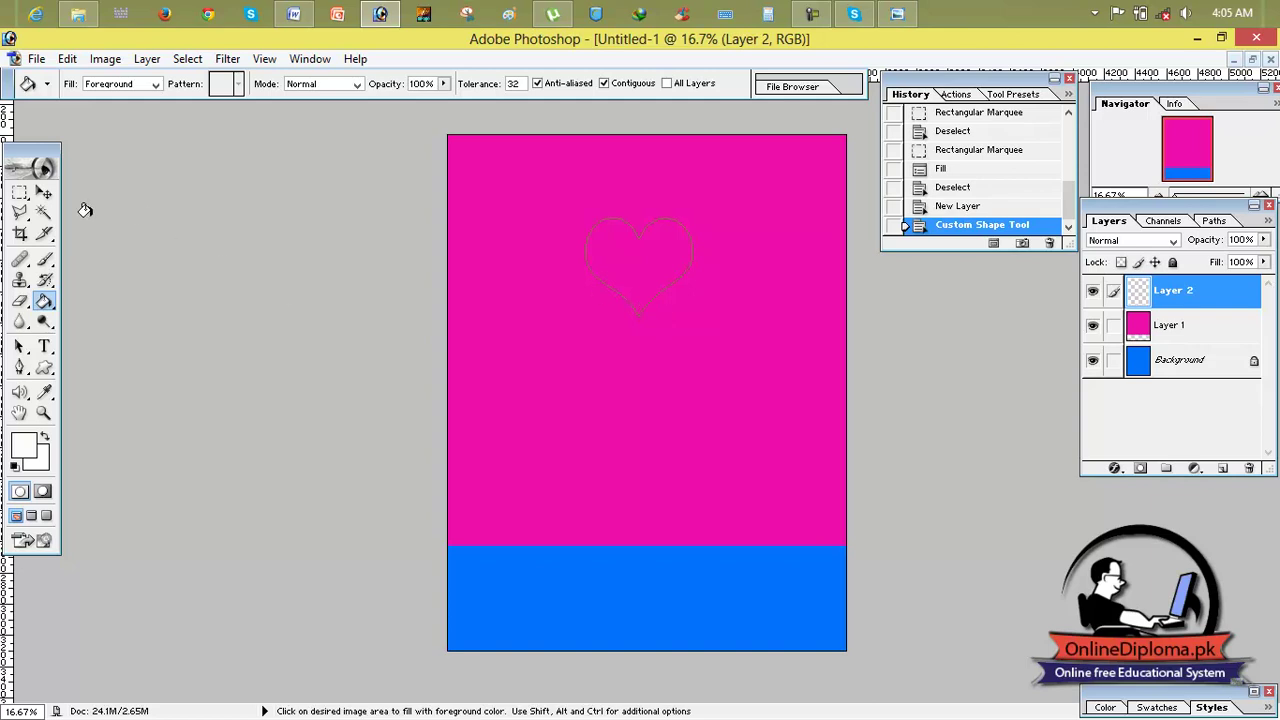
Step: Make and clear a Magic Wand selection on the empty layer, switching between Layer 1 and Layer 2
click(43, 212)
click(640, 310)
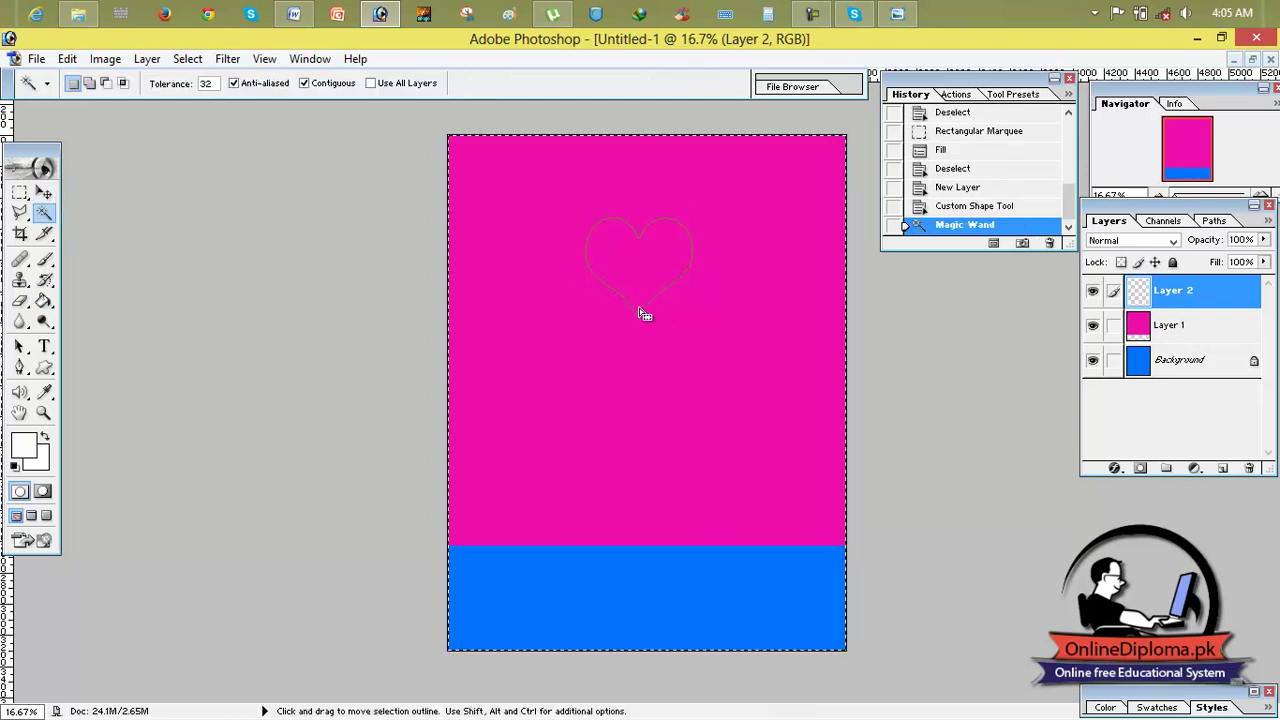
key(ctrl+d)
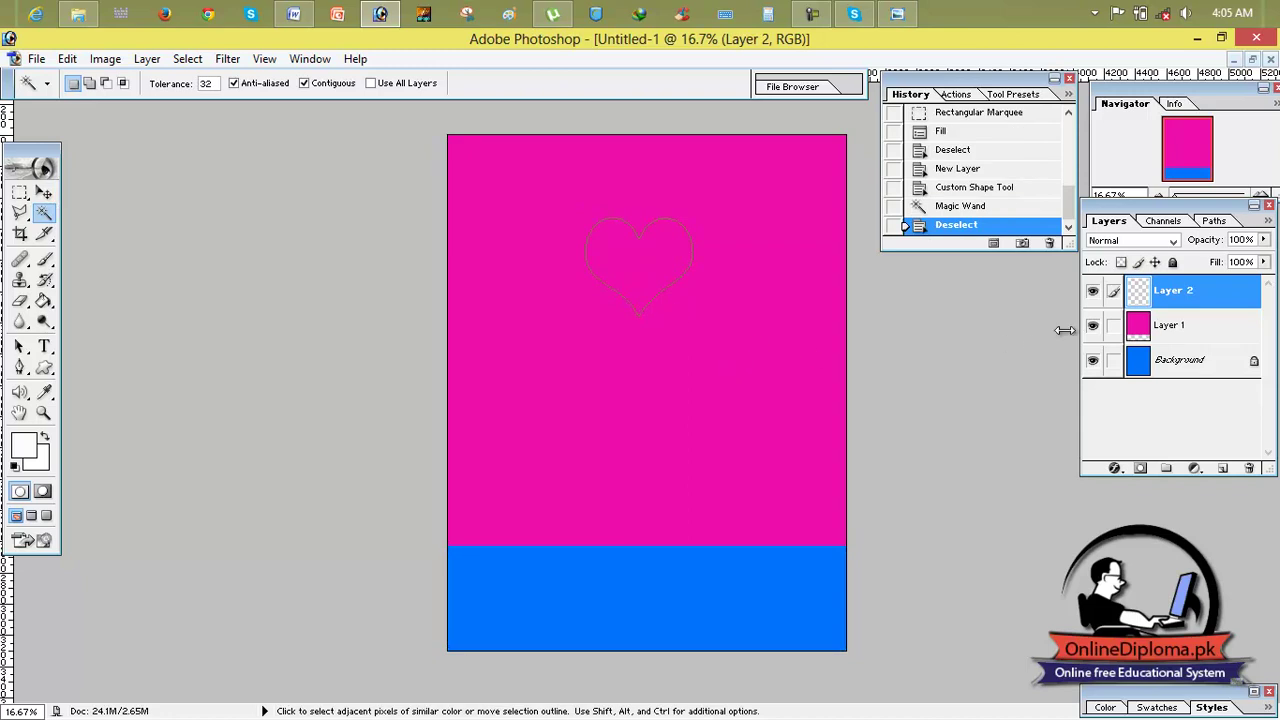
click(1148, 332)
click(1147, 300)
Step: Step History back to the New Layer state, removing the heart outline
click(44, 192)
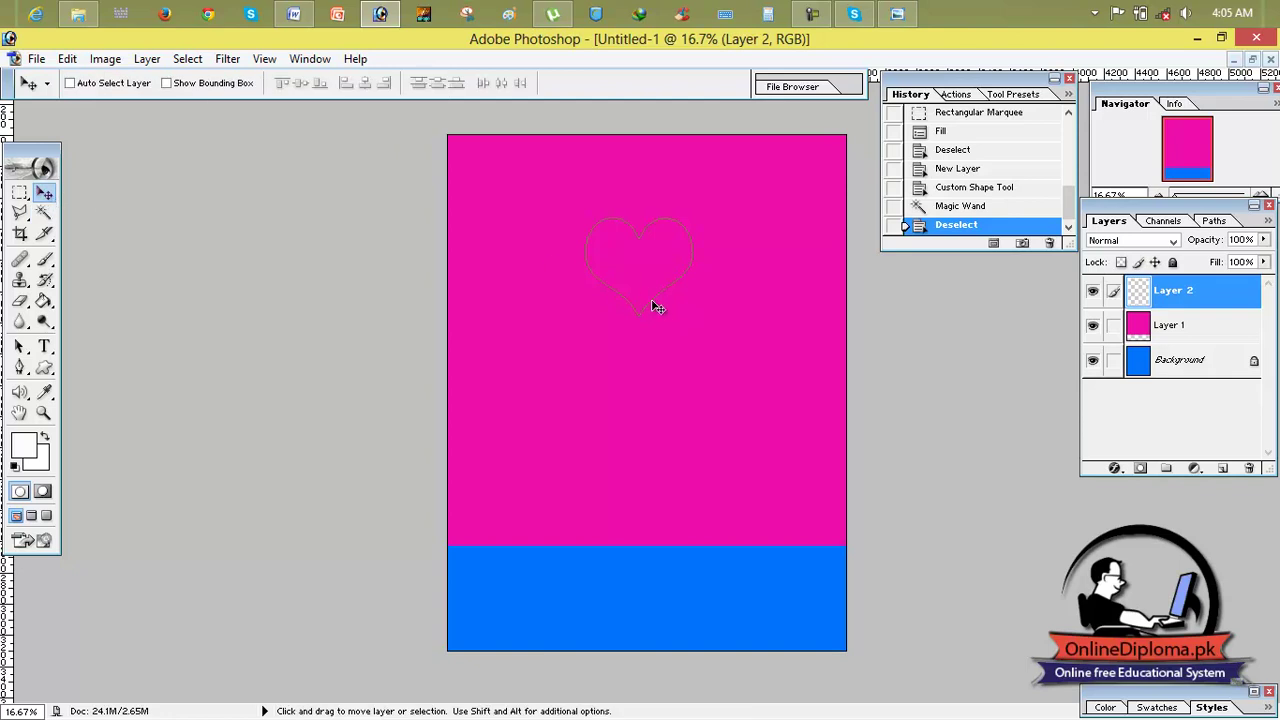
right_click(1155, 305)
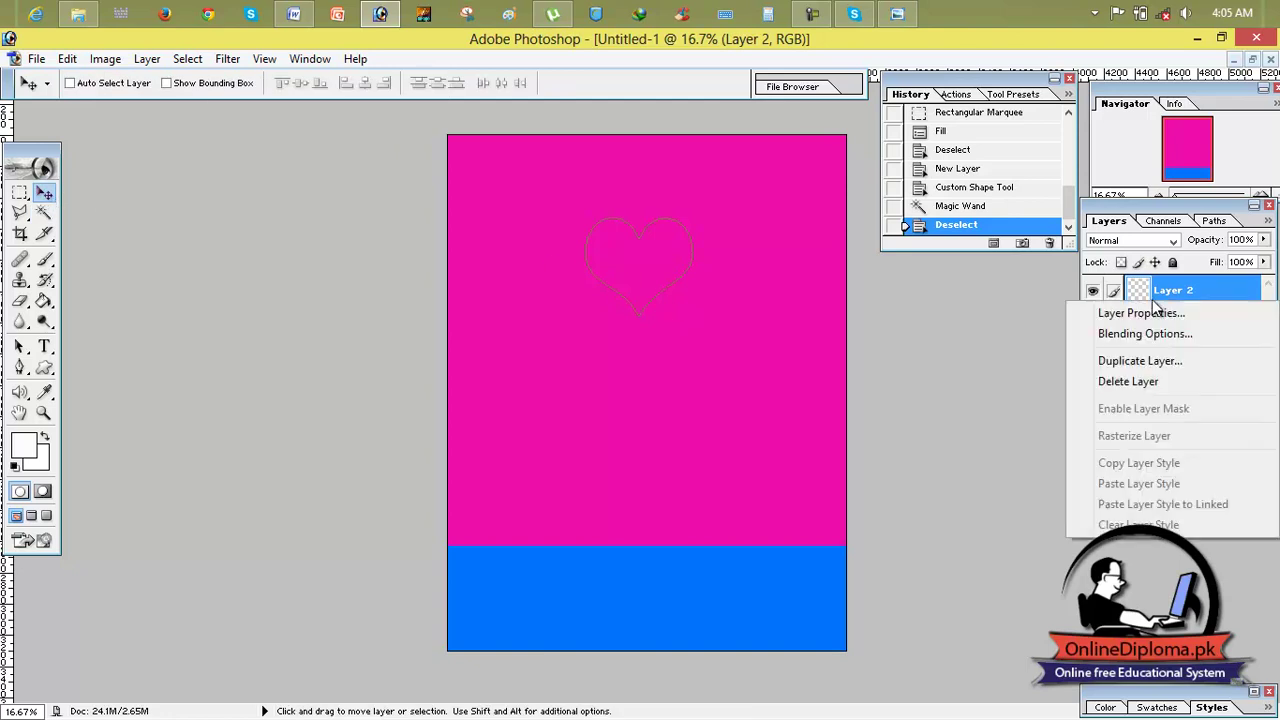
click(1145, 292)
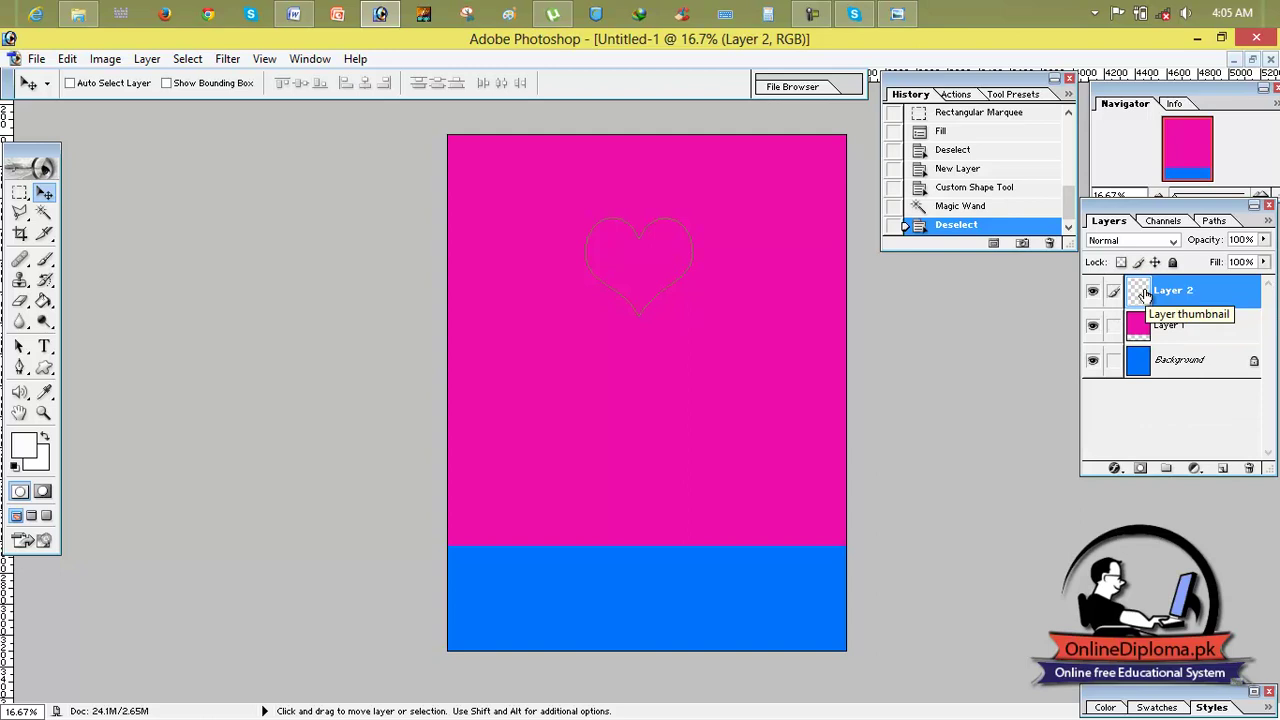
click(957, 206)
click(957, 192)
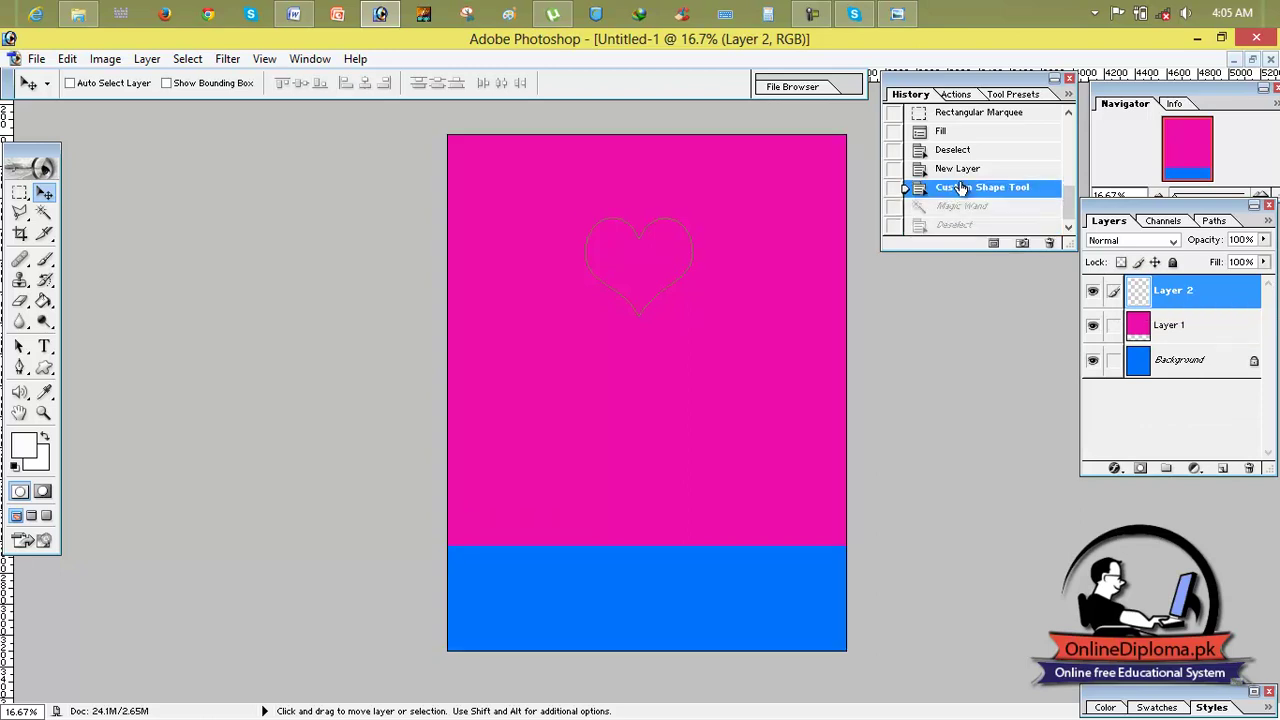
click(958, 169)
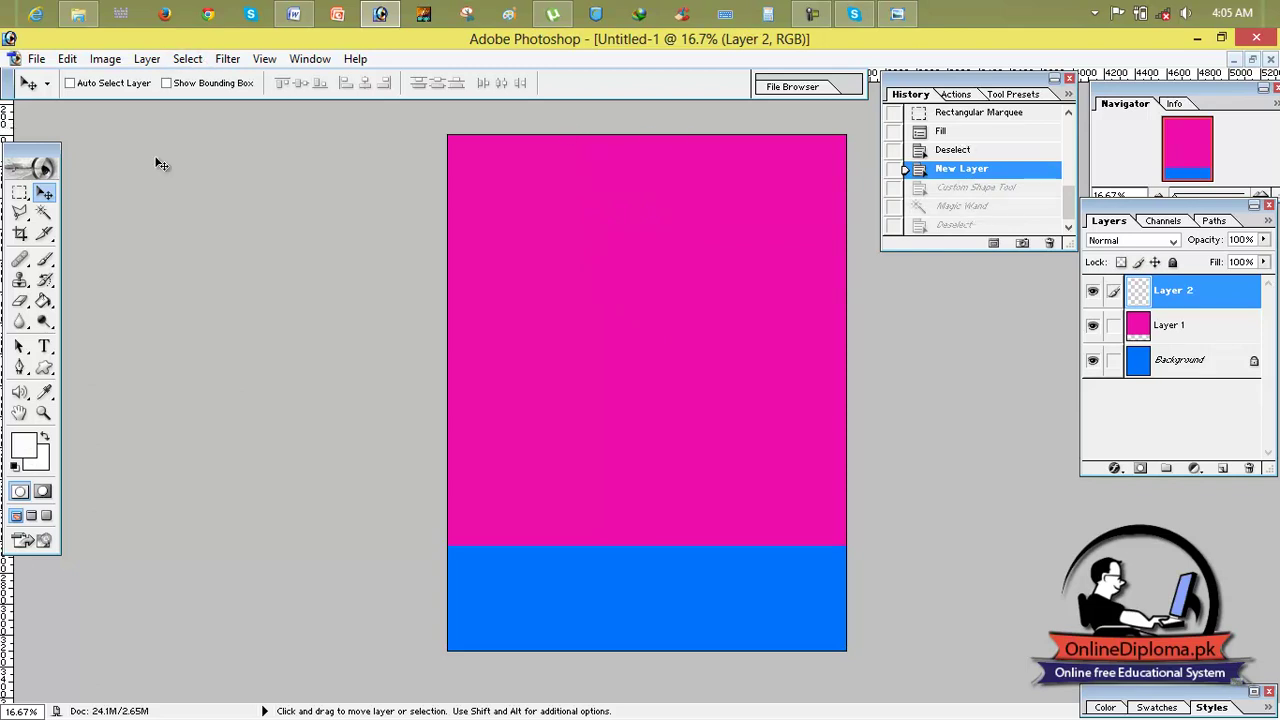
Step: Draw a heart outline near the top of the pink page with the Custom Shape tool, then nudge it
click(45, 368)
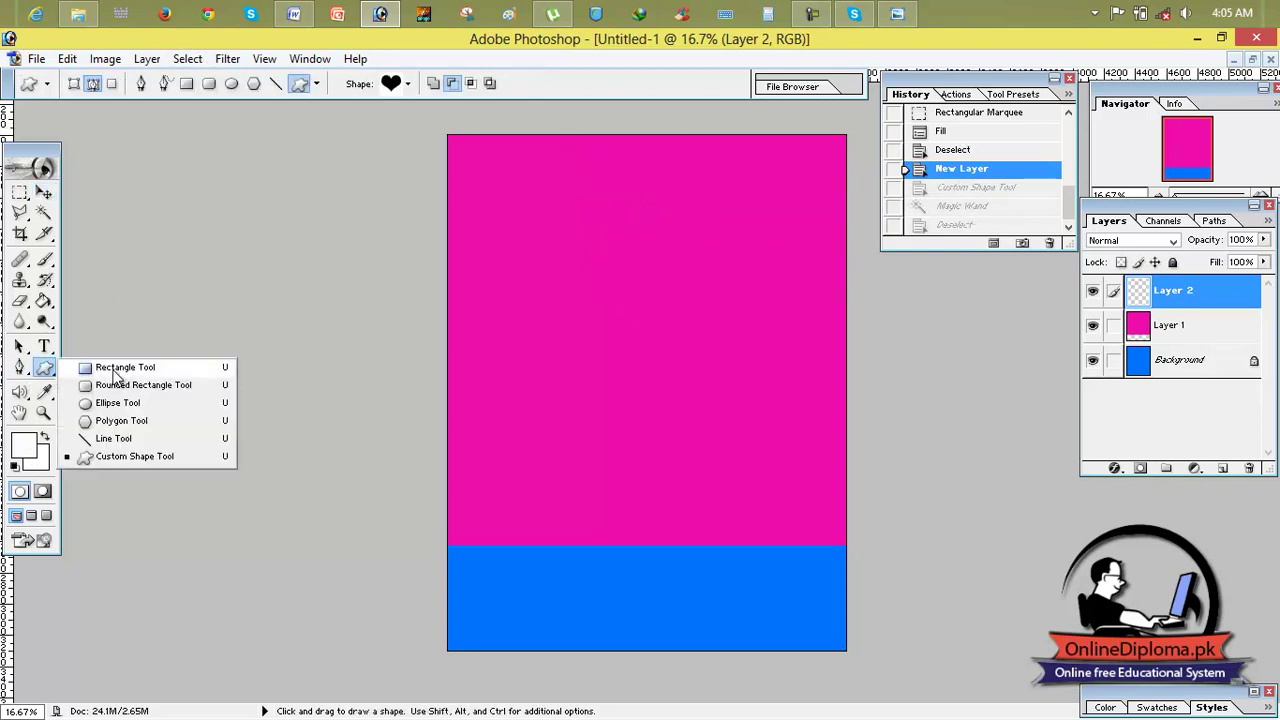
click(125, 457)
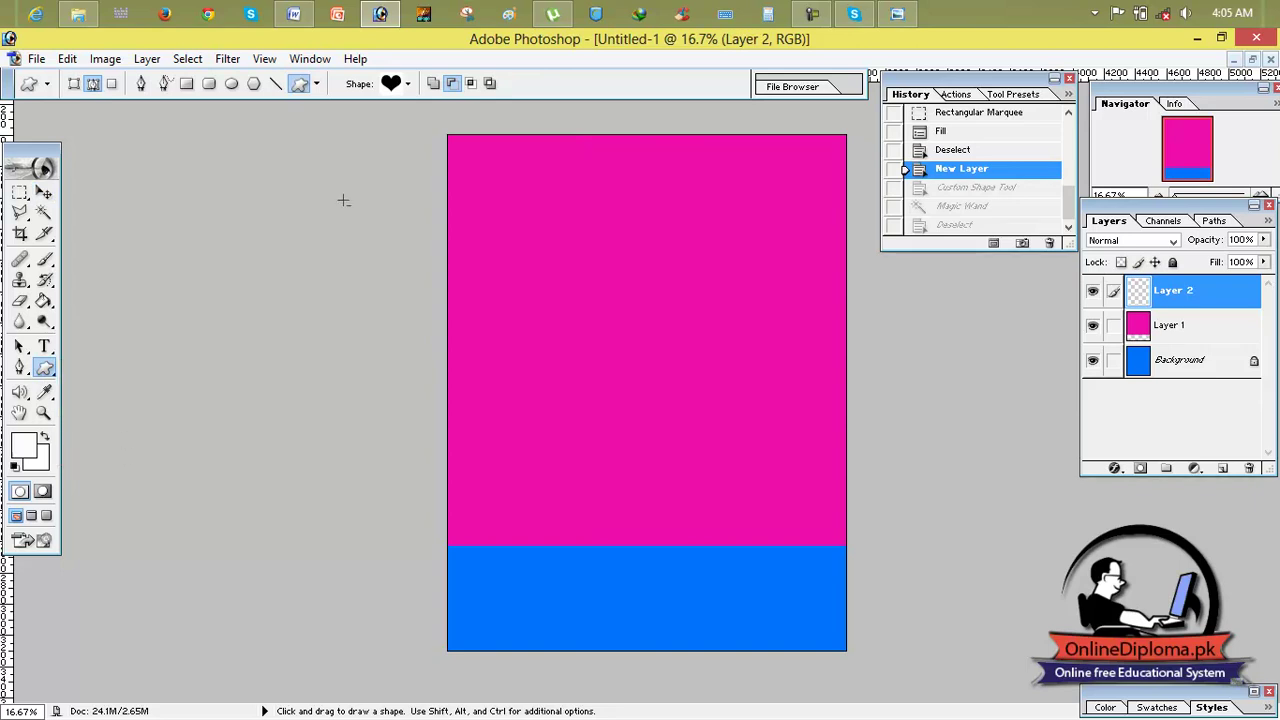
click(409, 84)
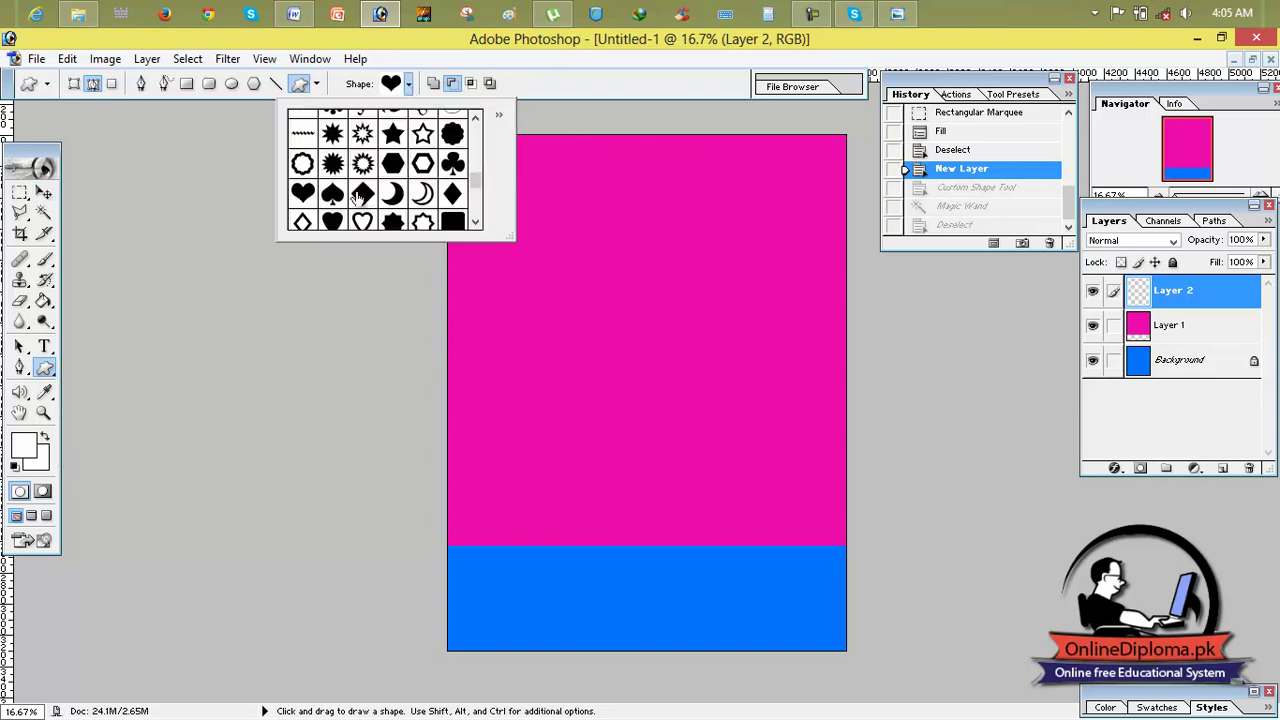
drag(541, 205, 707, 352)
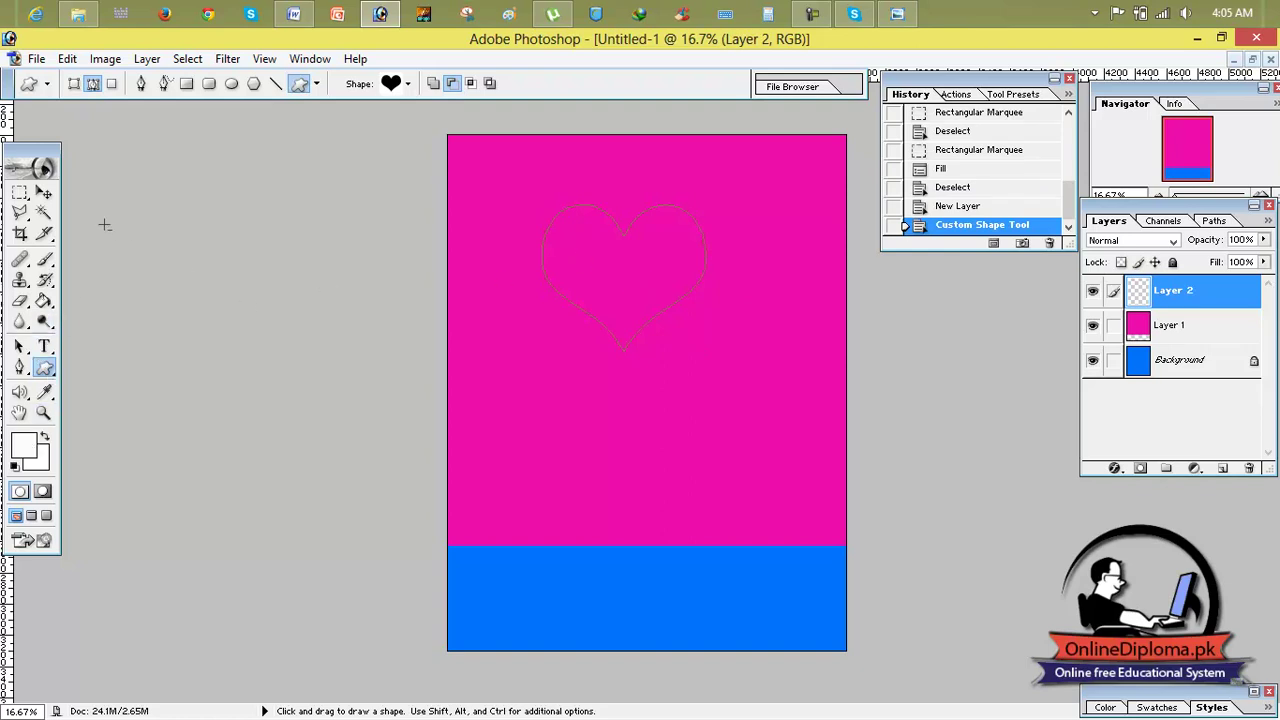
click(44, 192)
drag(593, 268, 665, 318)
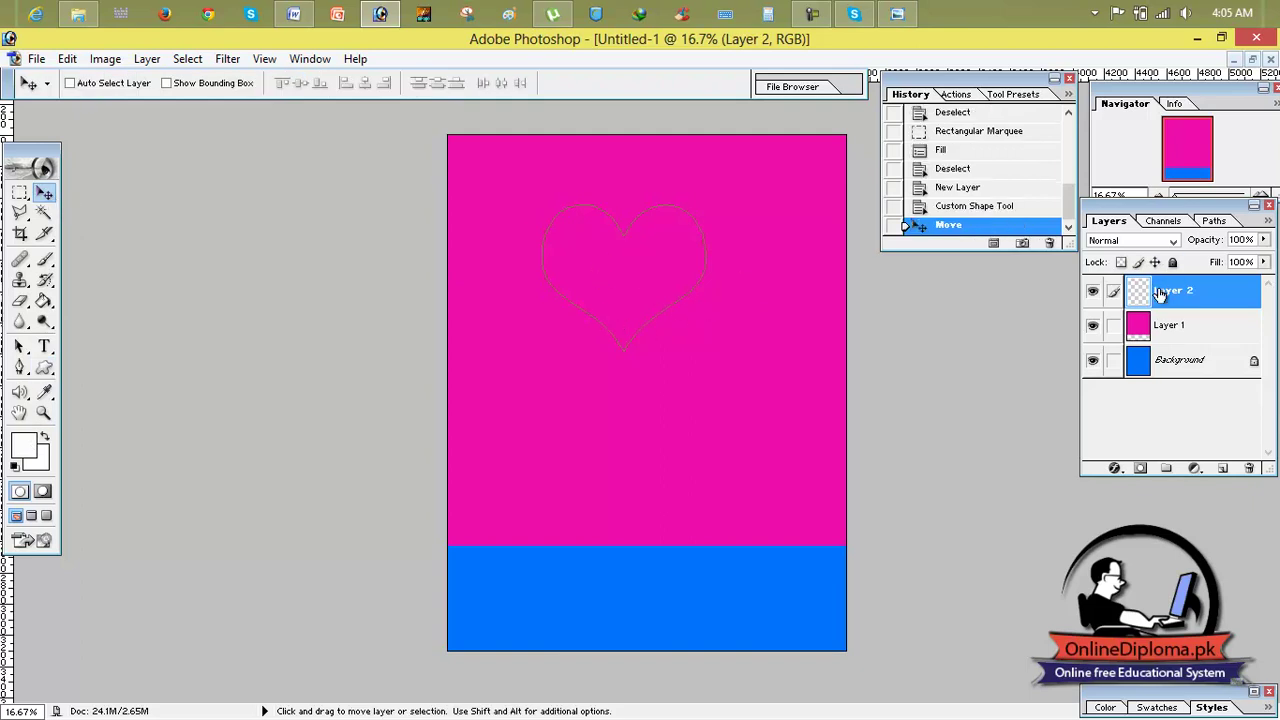
Step: Delete the empty Layer 2 and shift the pink layer down slightly
click(1054, 78)
drag(1171, 283, 1175, 311)
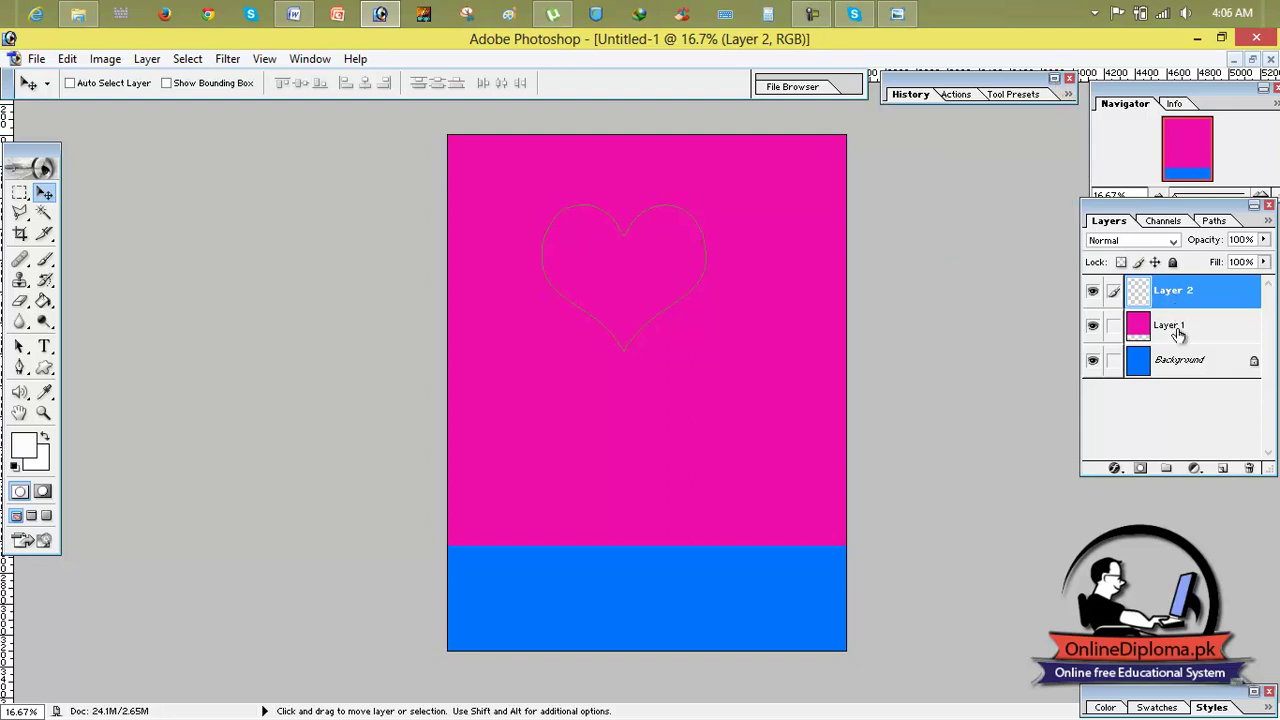
click(1177, 333)
click(1168, 292)
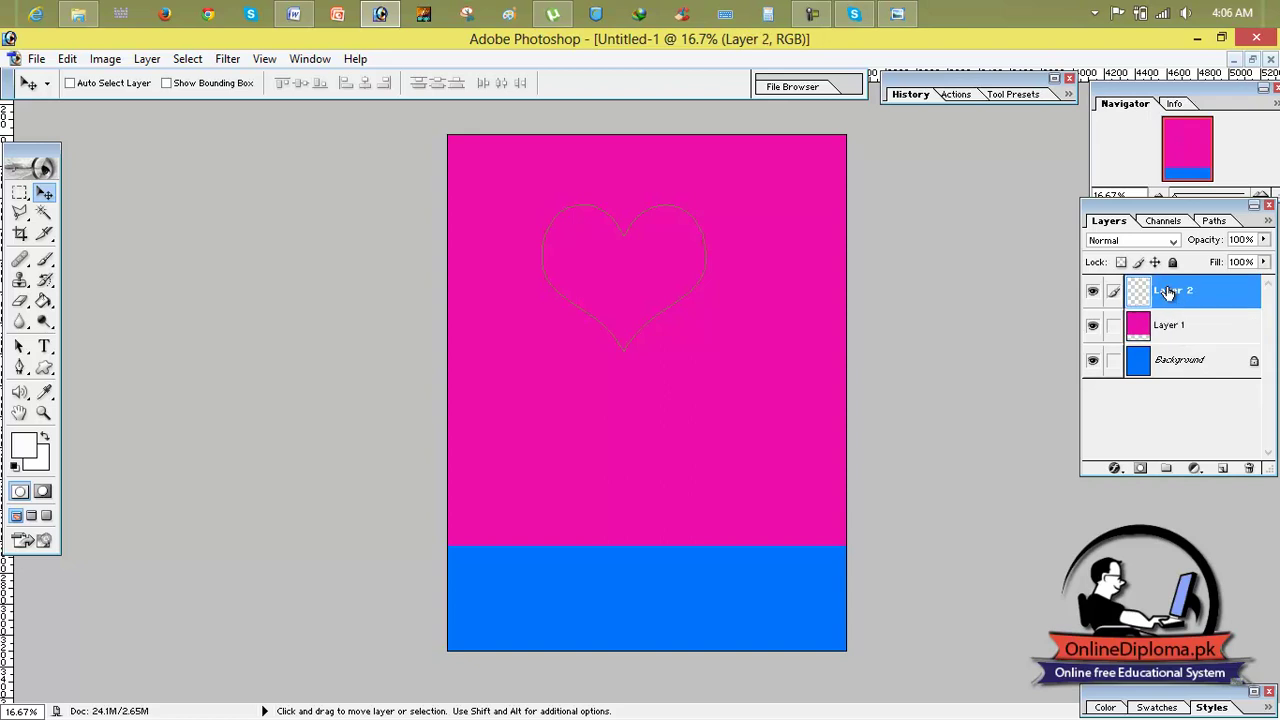
click(1247, 469)
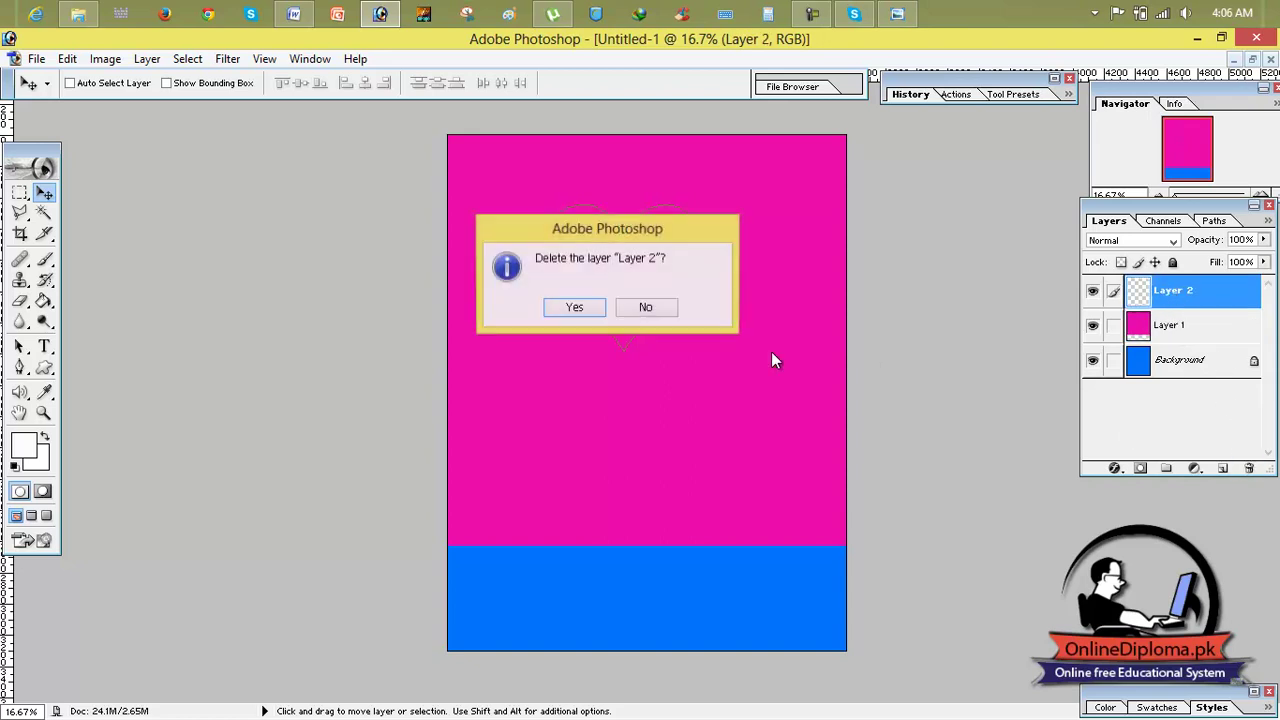
click(577, 309)
drag(605, 229, 613, 258)
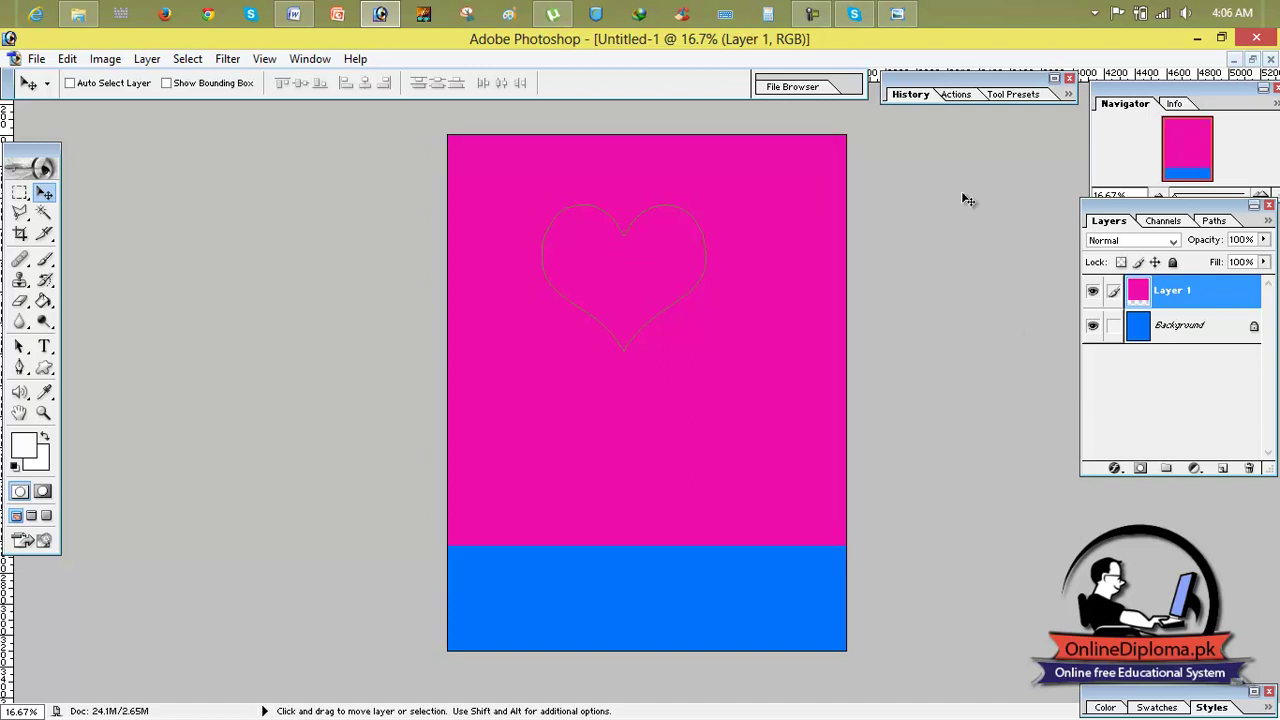
Step: Return History to the Fill and Deselect states, clearing the heart outline
click(962, 94)
click(912, 94)
click(945, 154)
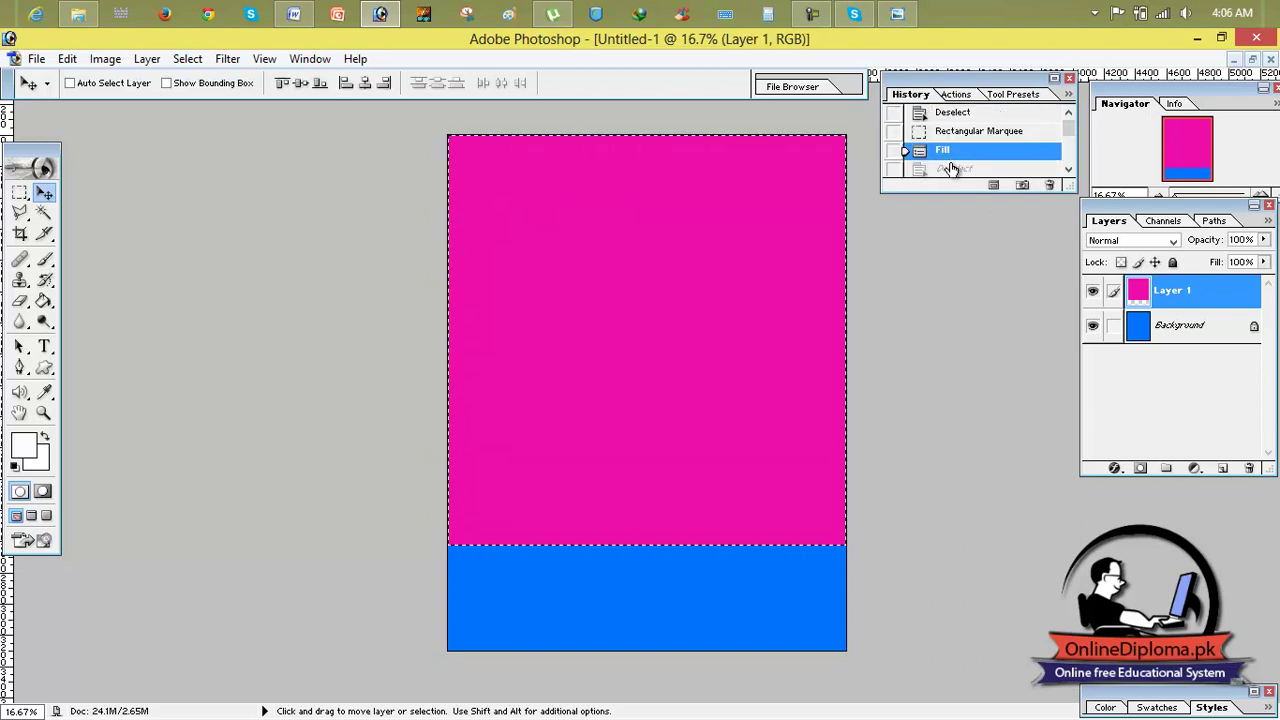
click(951, 169)
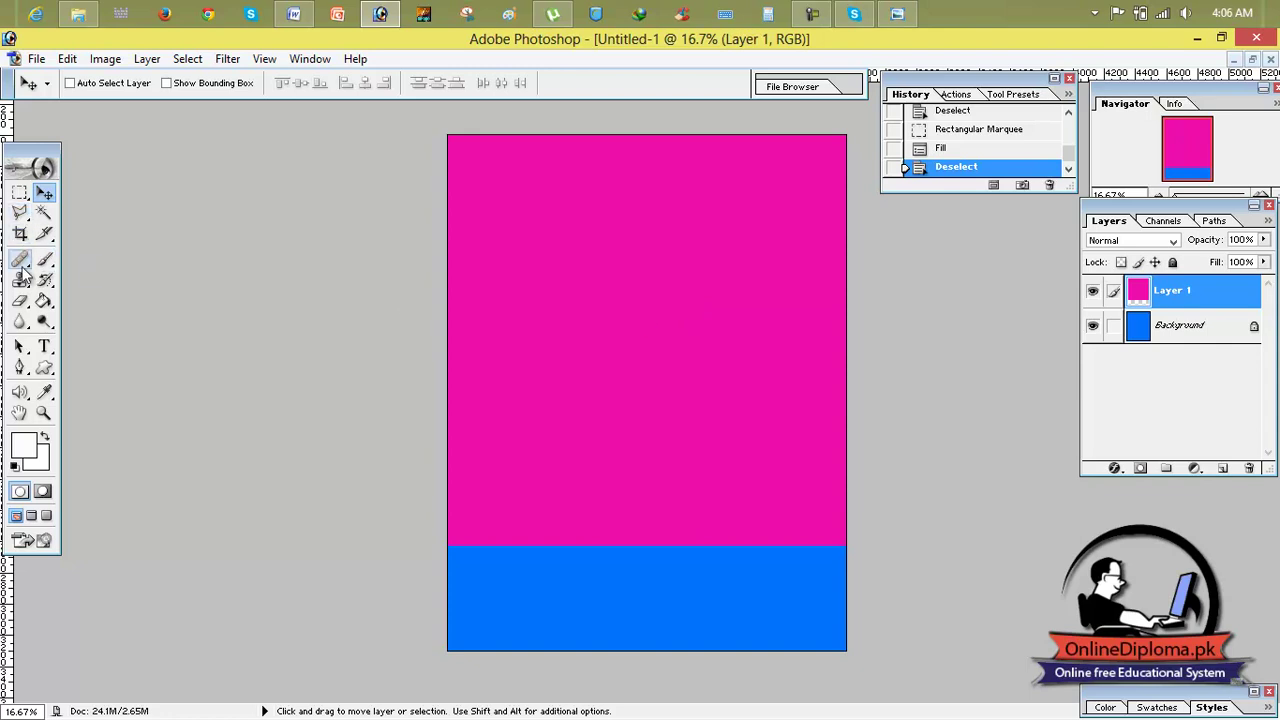
click(811, 14)
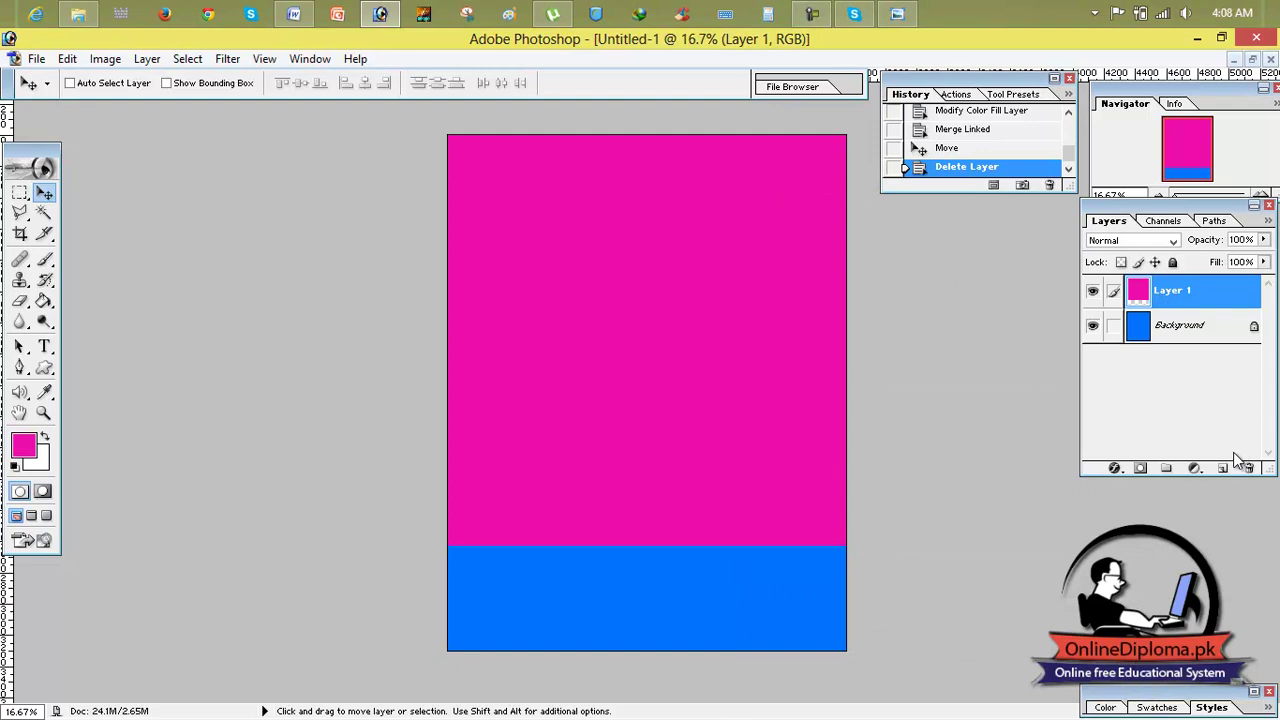
Step: Add a new empty layer and set the Custom Shape tool to Shape Layers mode
click(1222, 468)
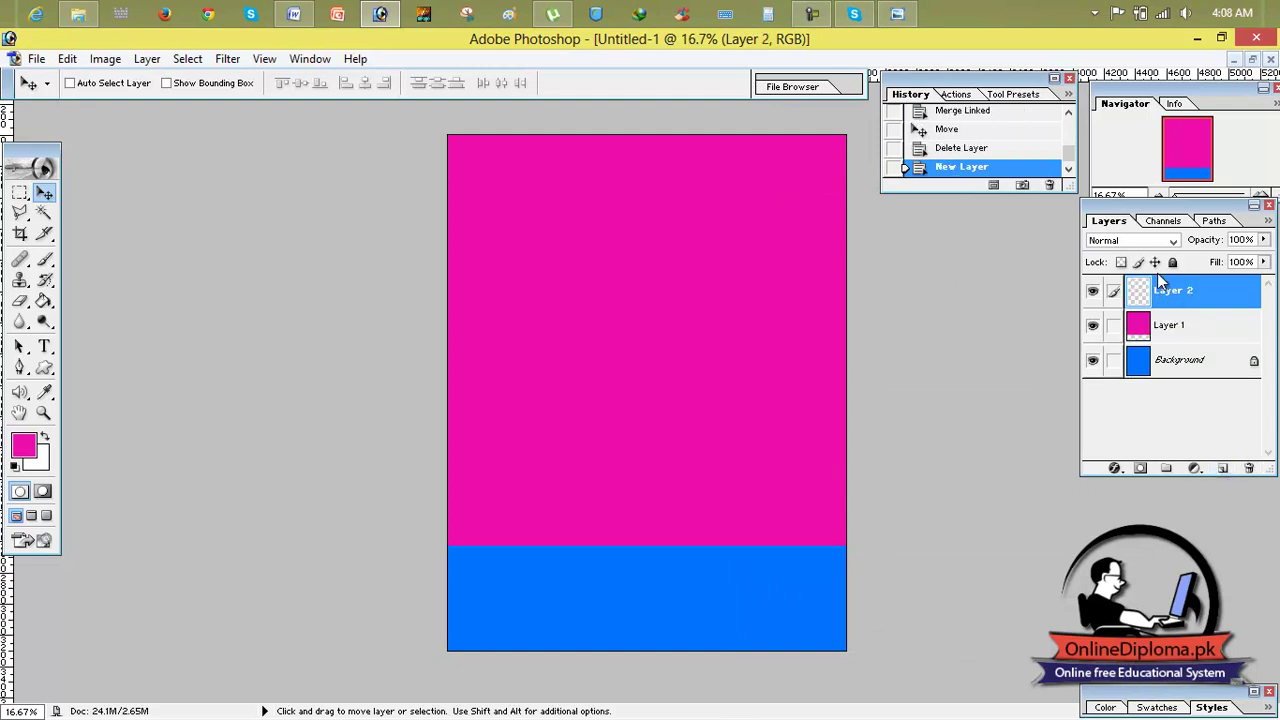
click(44, 367)
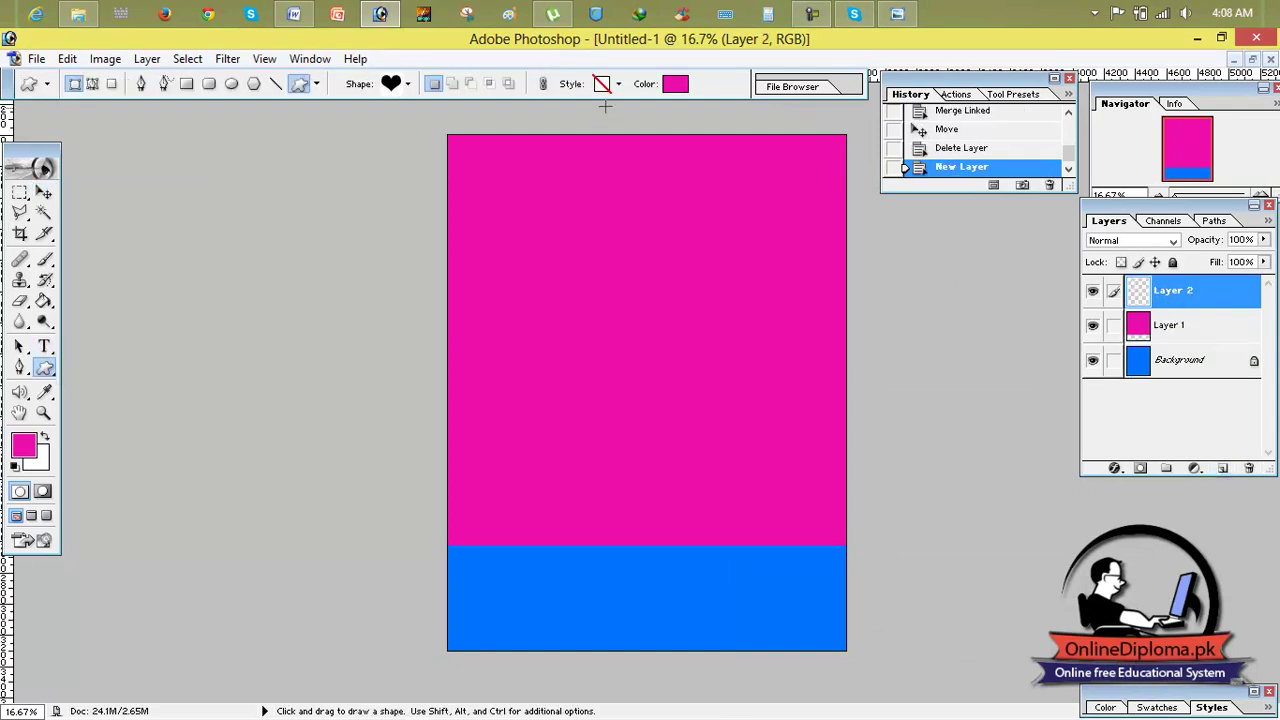
click(92, 84)
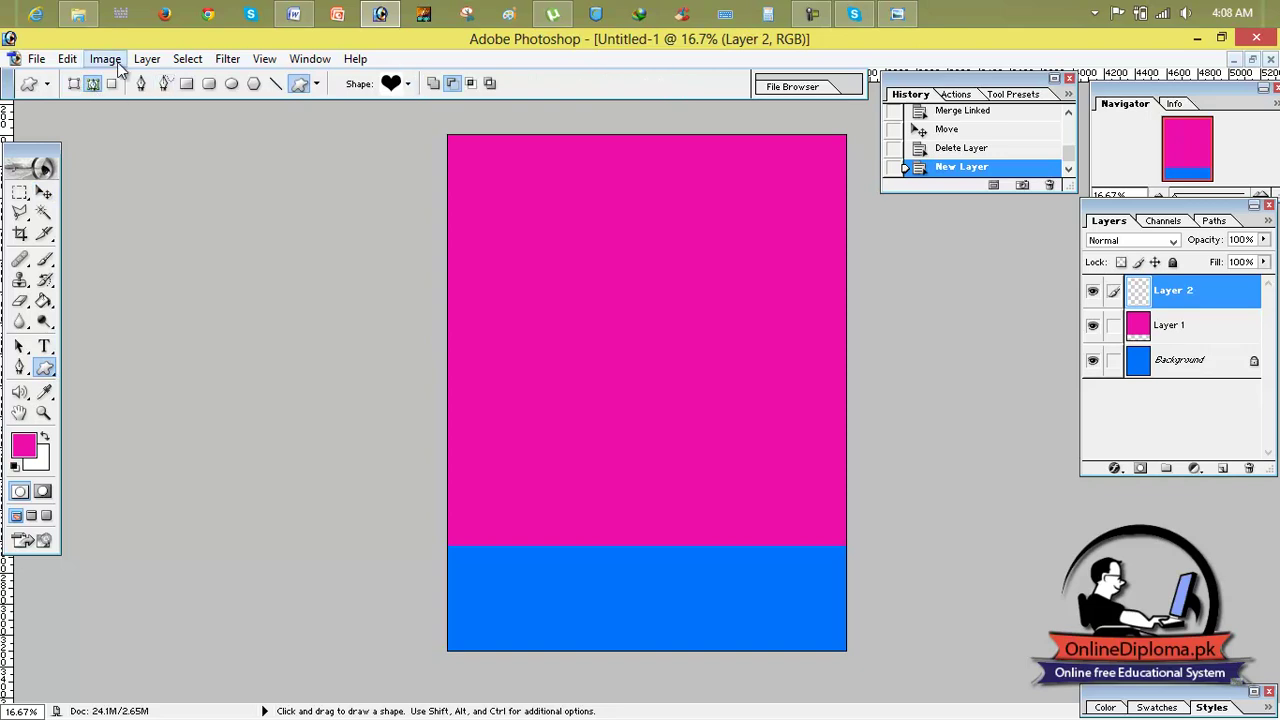
click(73, 84)
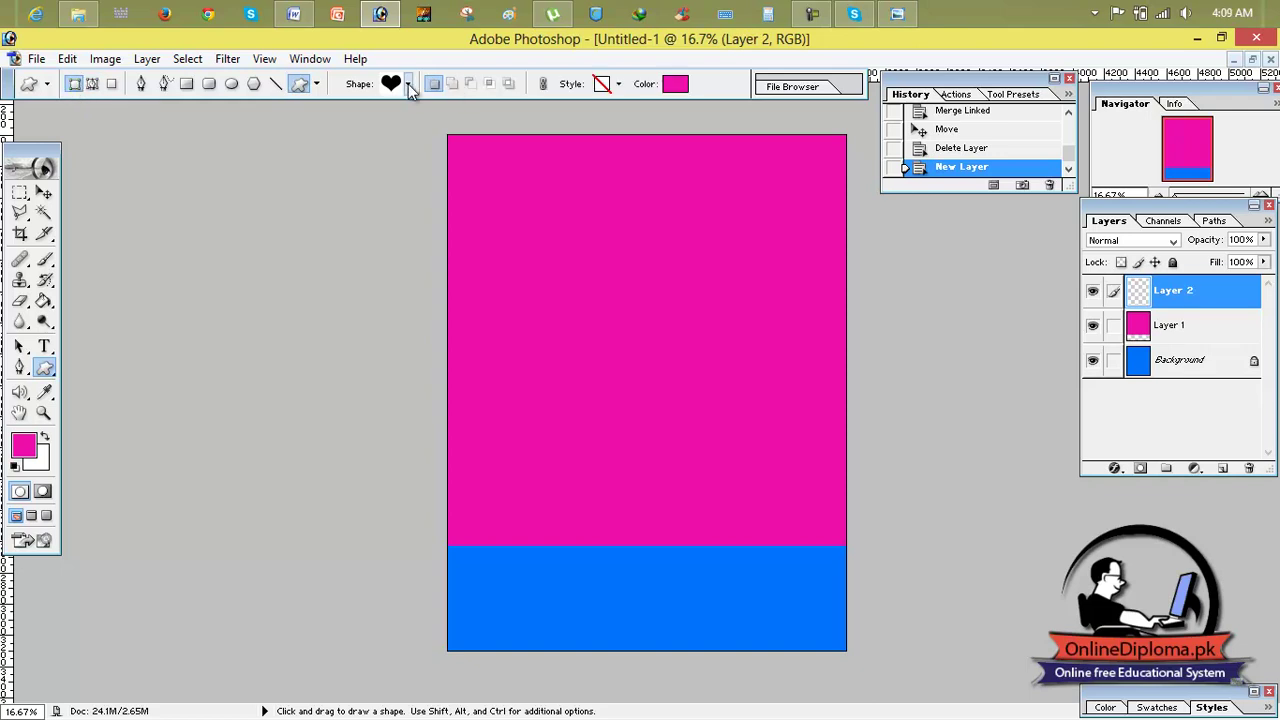
Step: Set the foreground colour to white and drag out a white heart near the top centre
click(33, 449)
click(711, 261)
drag(711, 261, 691, 244)
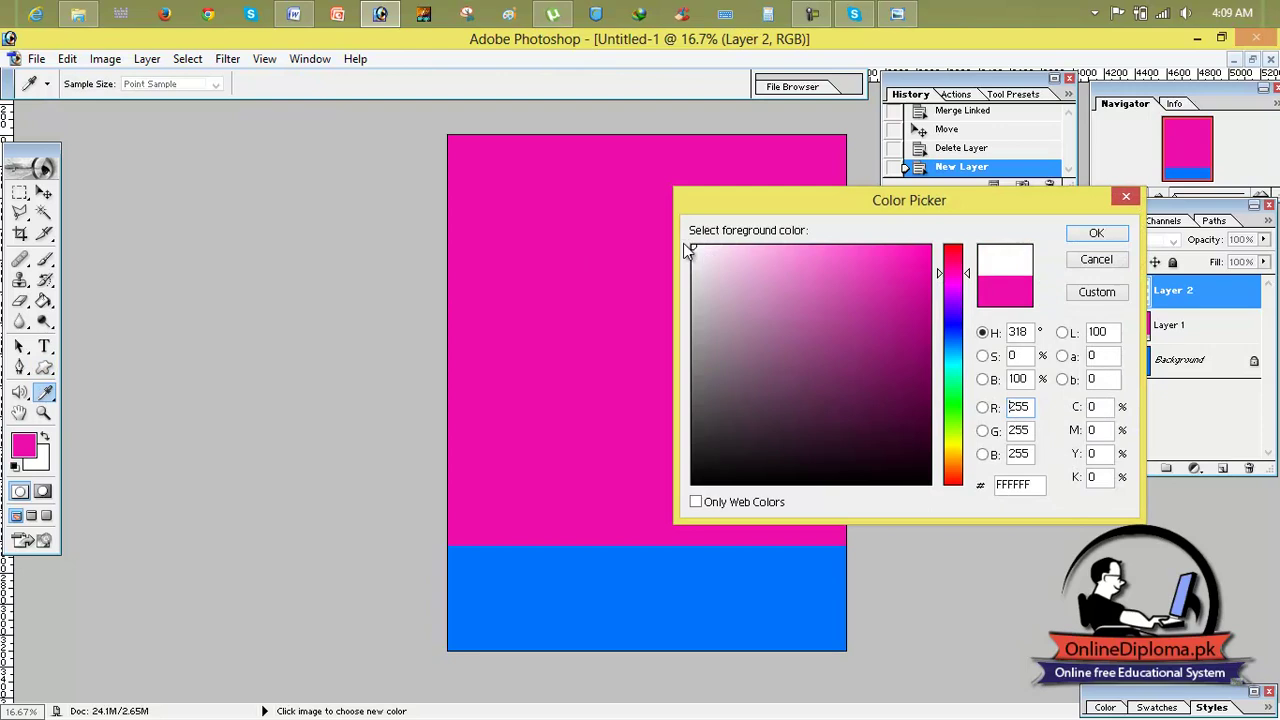
click(1096, 234)
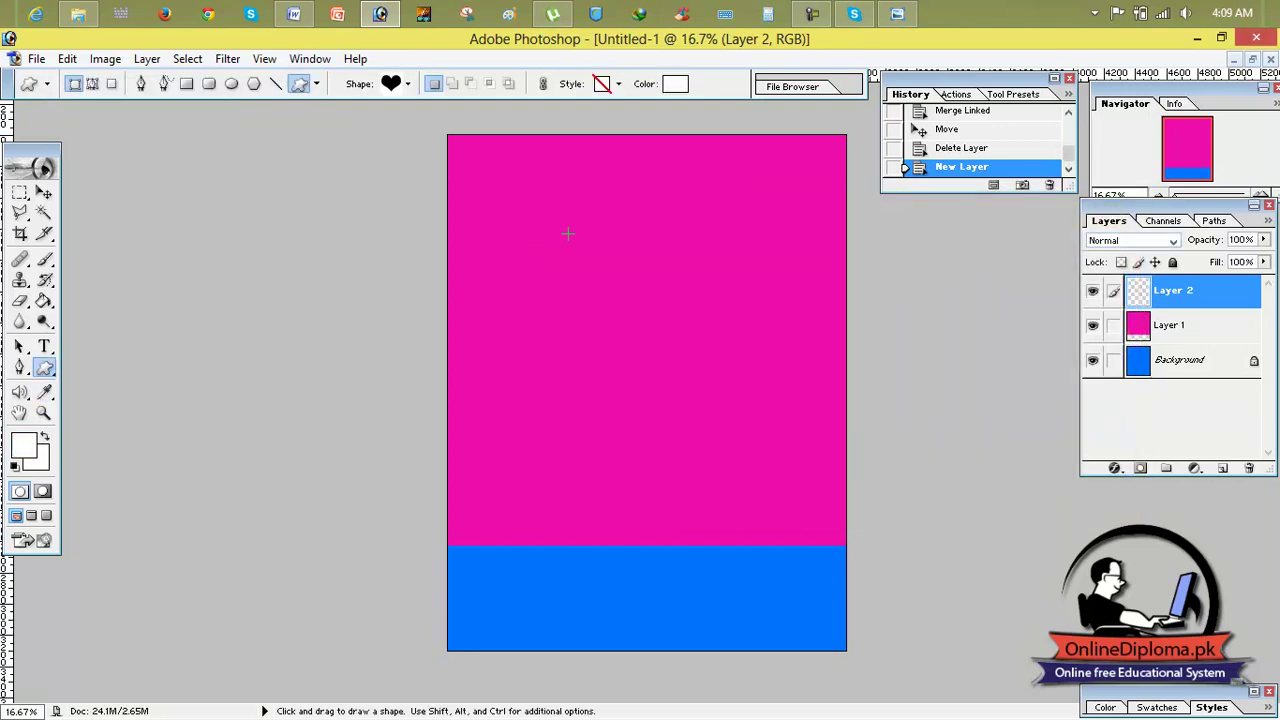
drag(701, 354, 701, 354)
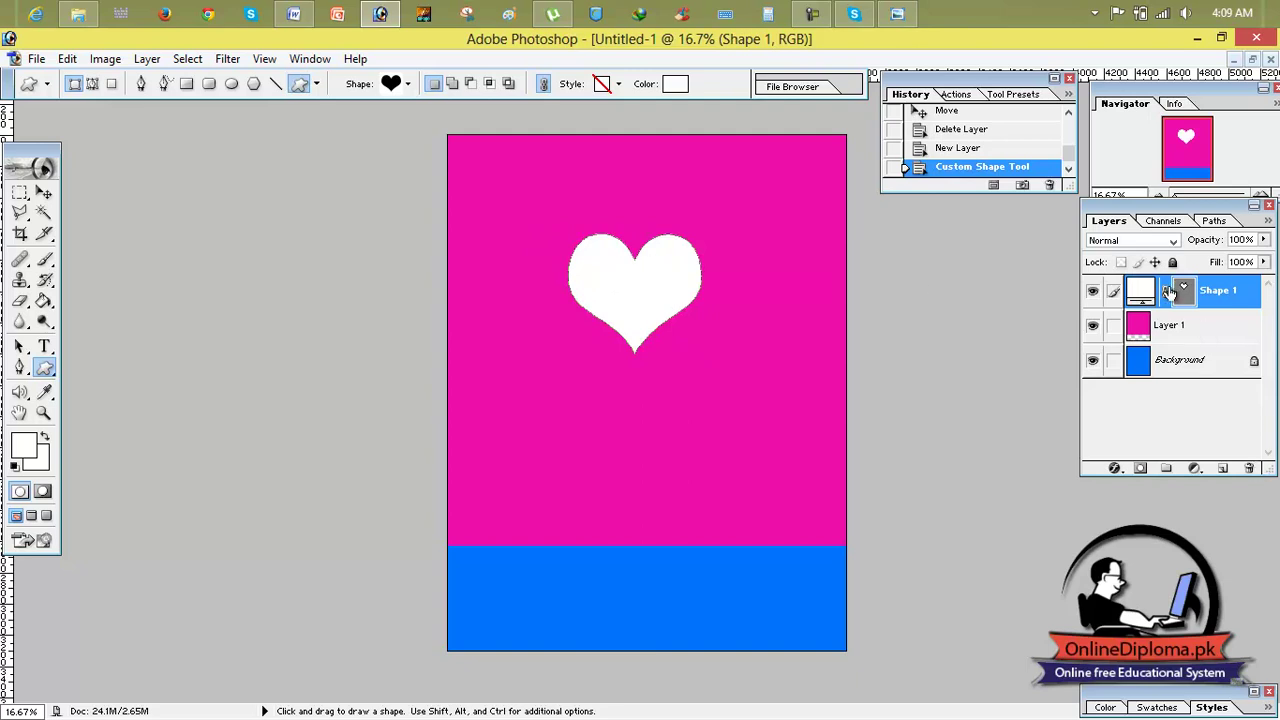
key(ctrl+j)
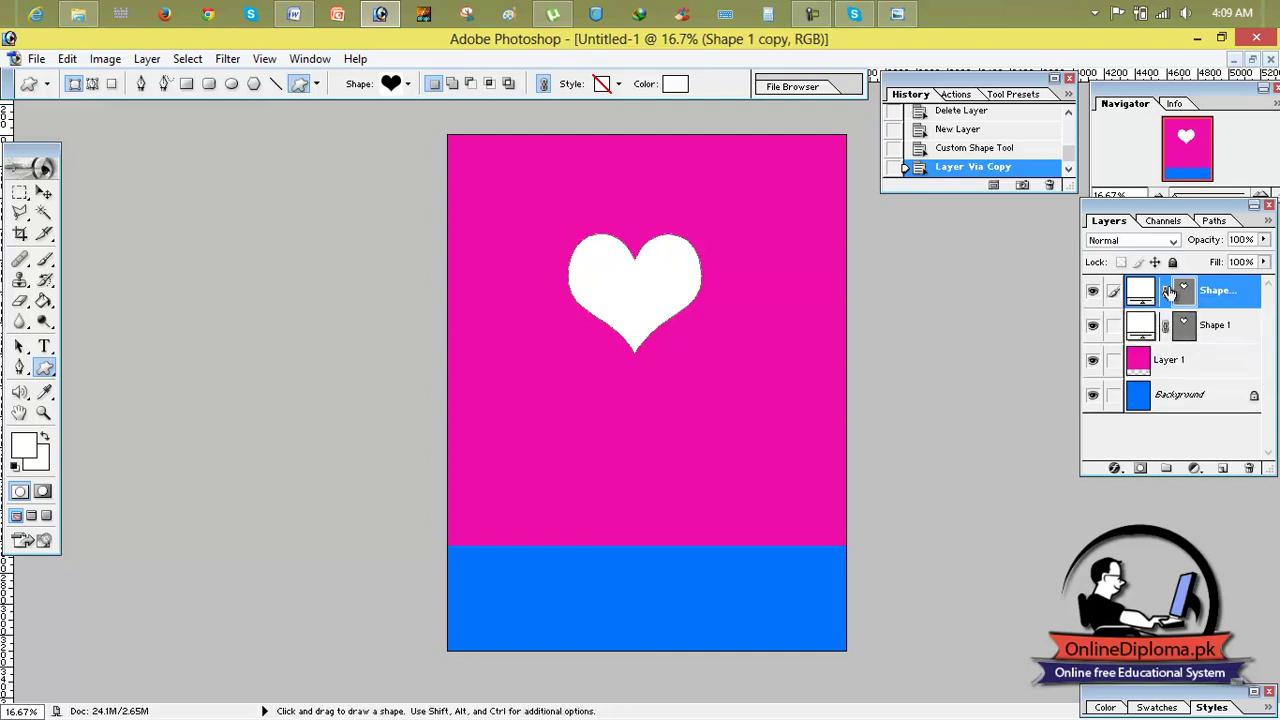
key(ctrl)
key(ctrl+t)
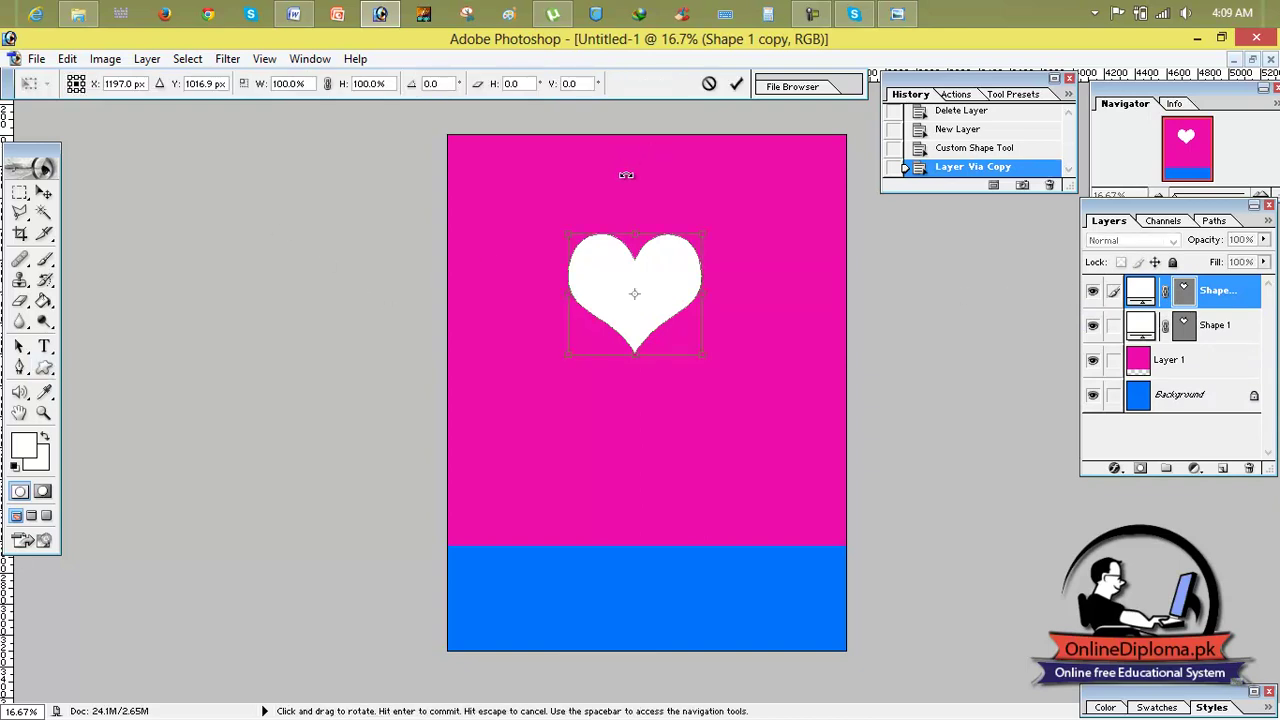
click(709, 83)
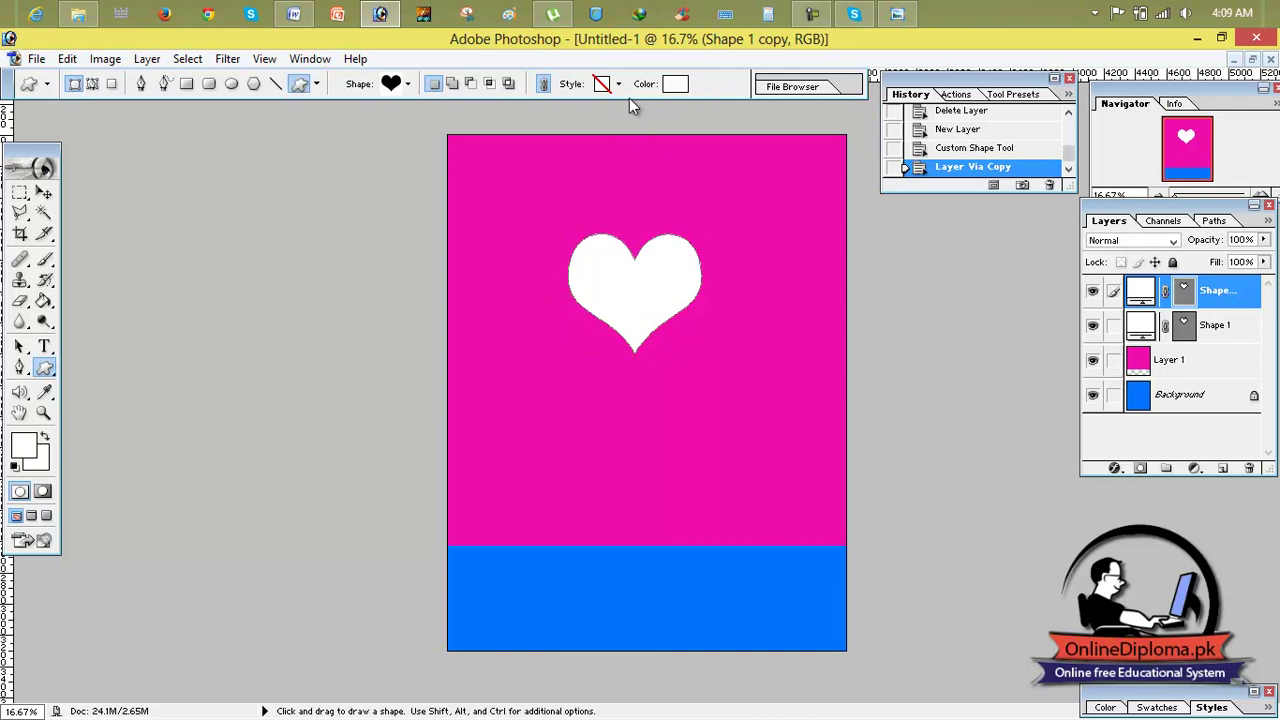
click(675, 84)
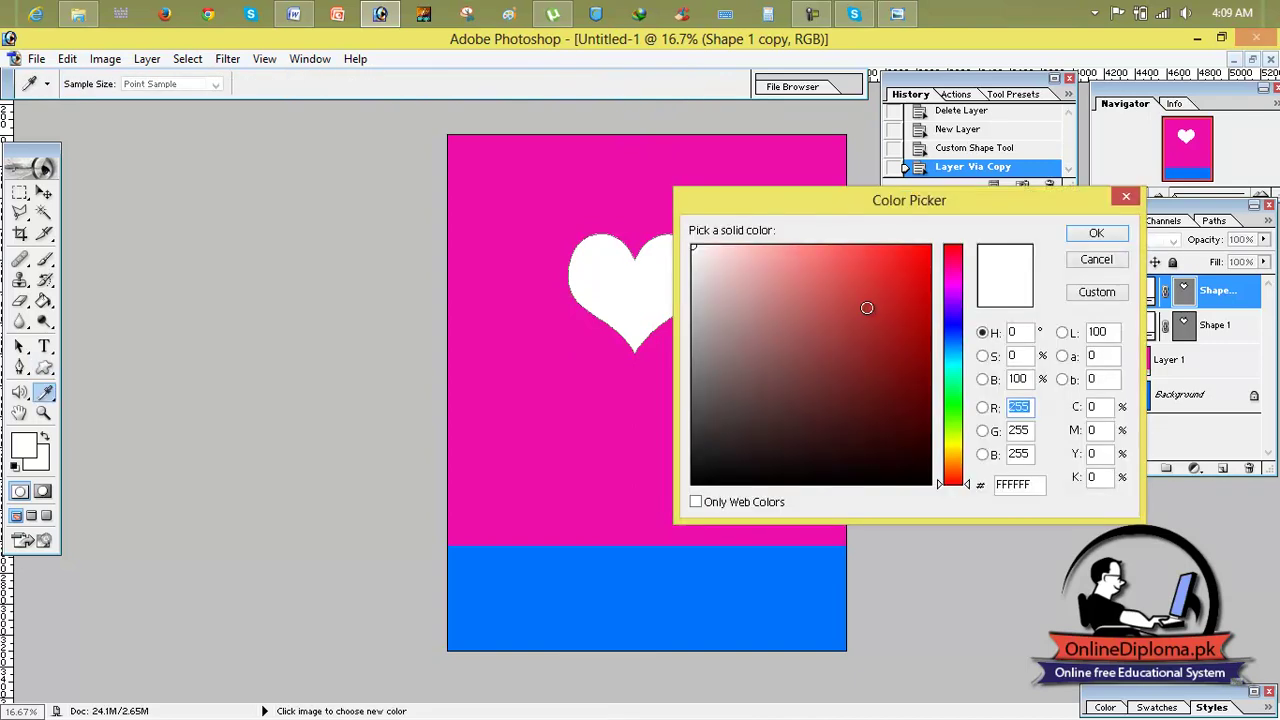
click(953, 287)
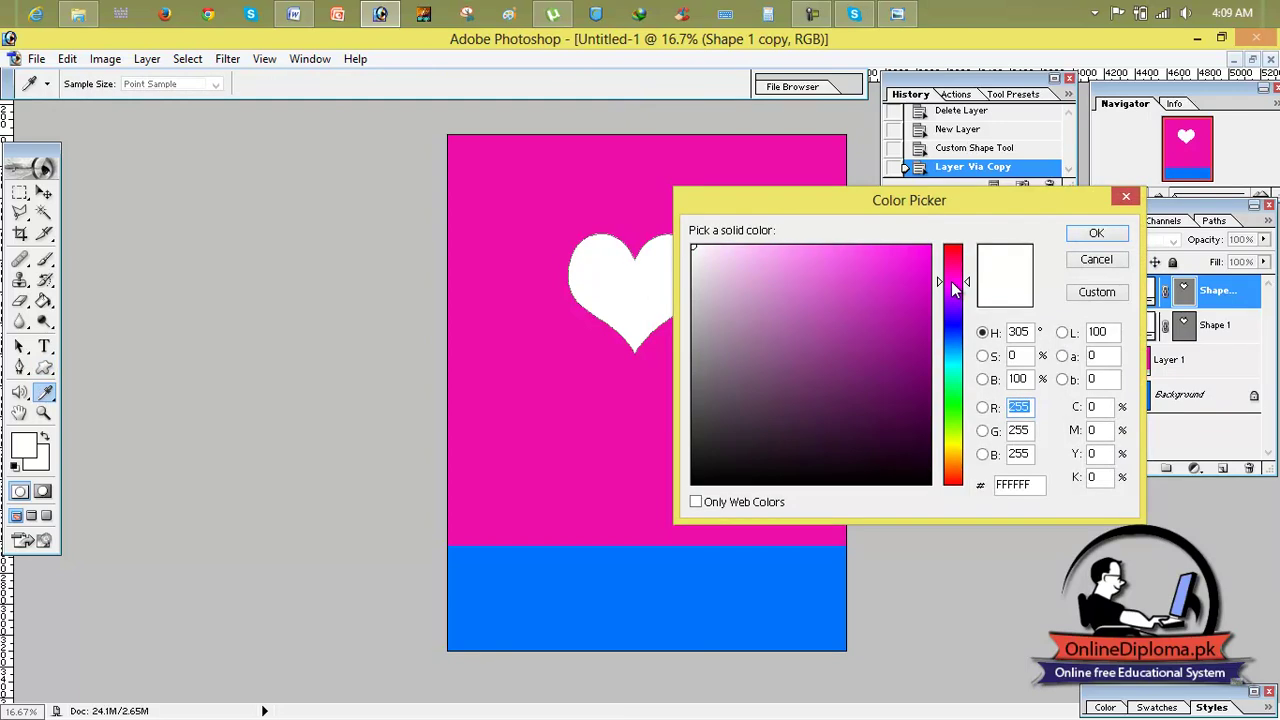
click(1128, 199)
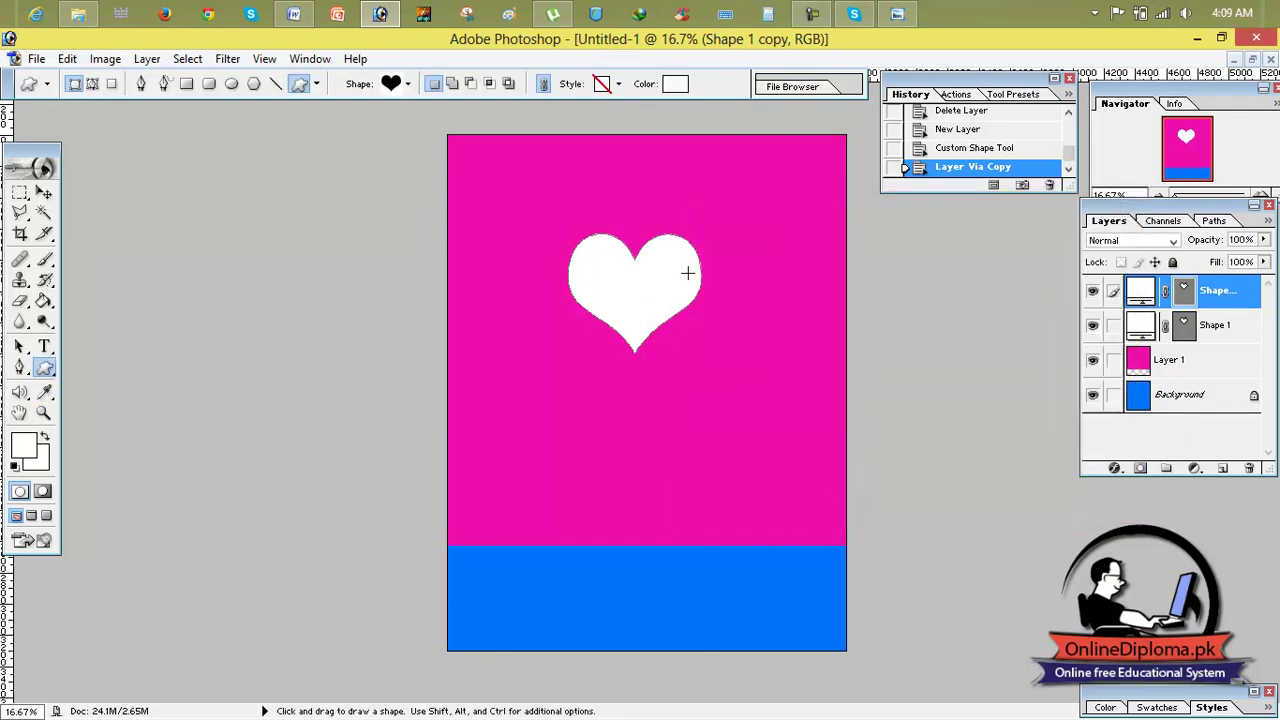
click(674, 86)
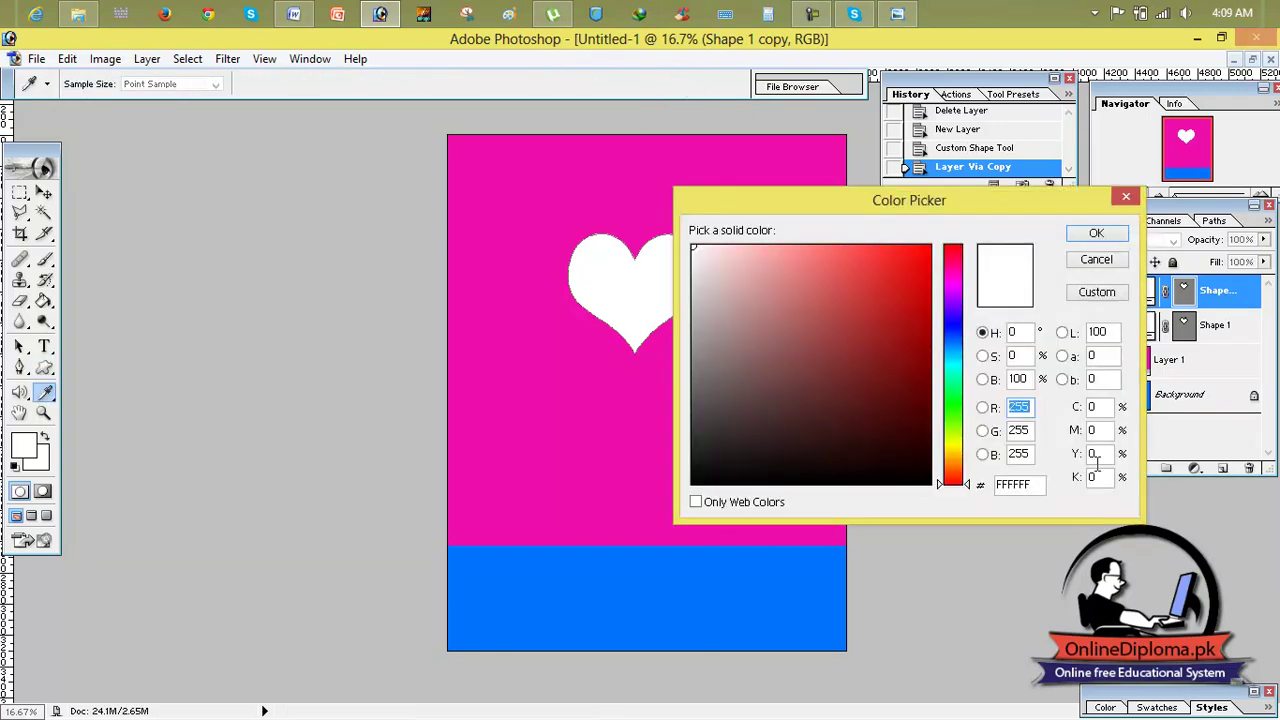
click(1126, 197)
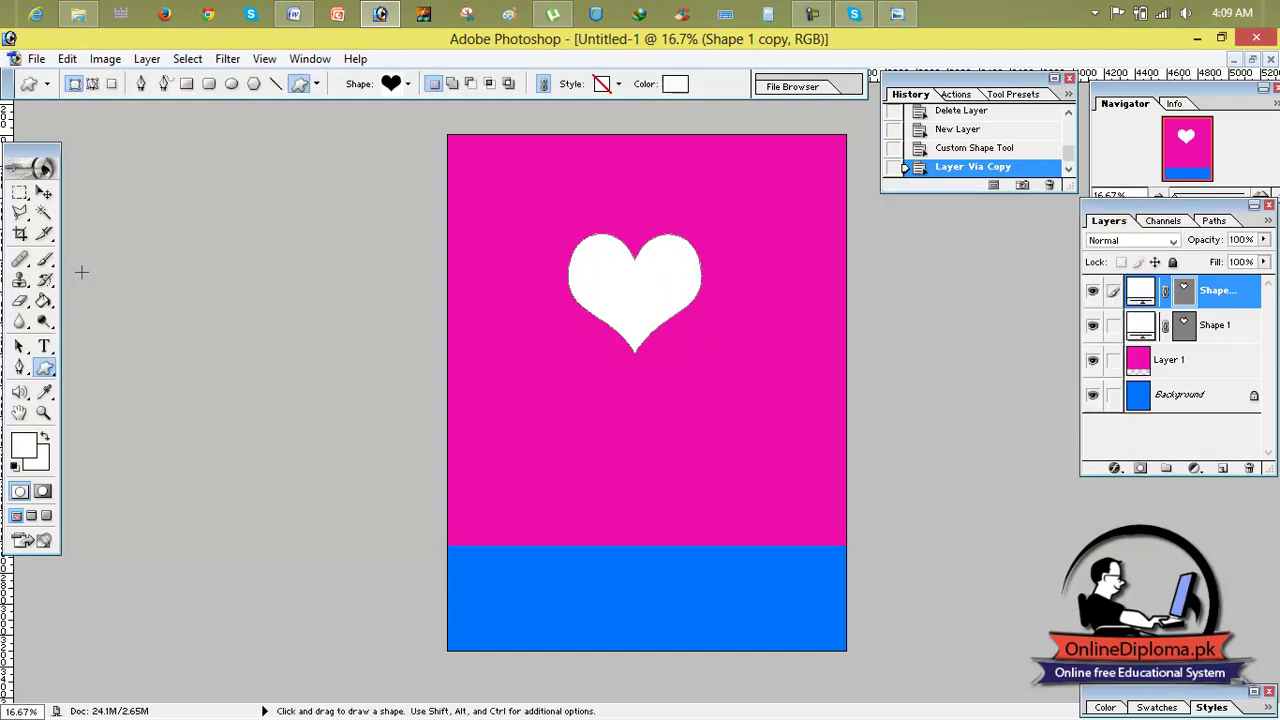
mouse_move(44, 391)
mouse_down()
mouse_move(160, 410)
mouse_move(445, 305)
mouse_up()
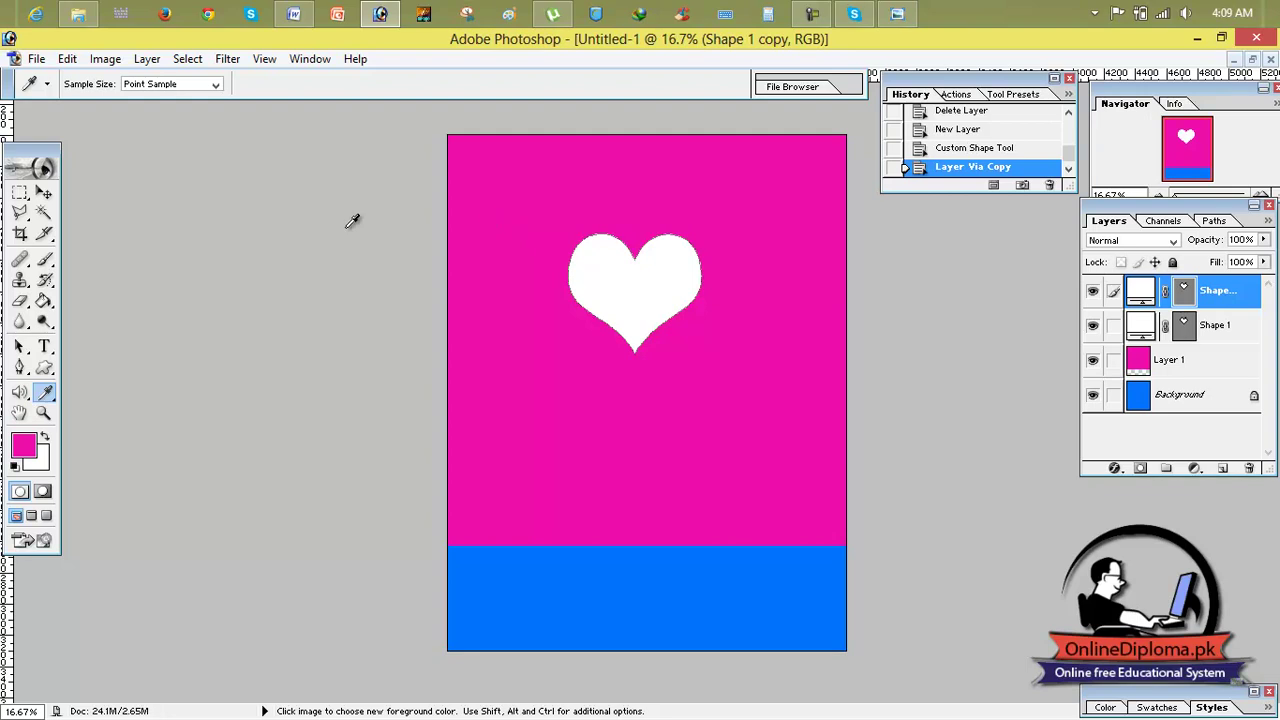
click(24, 445)
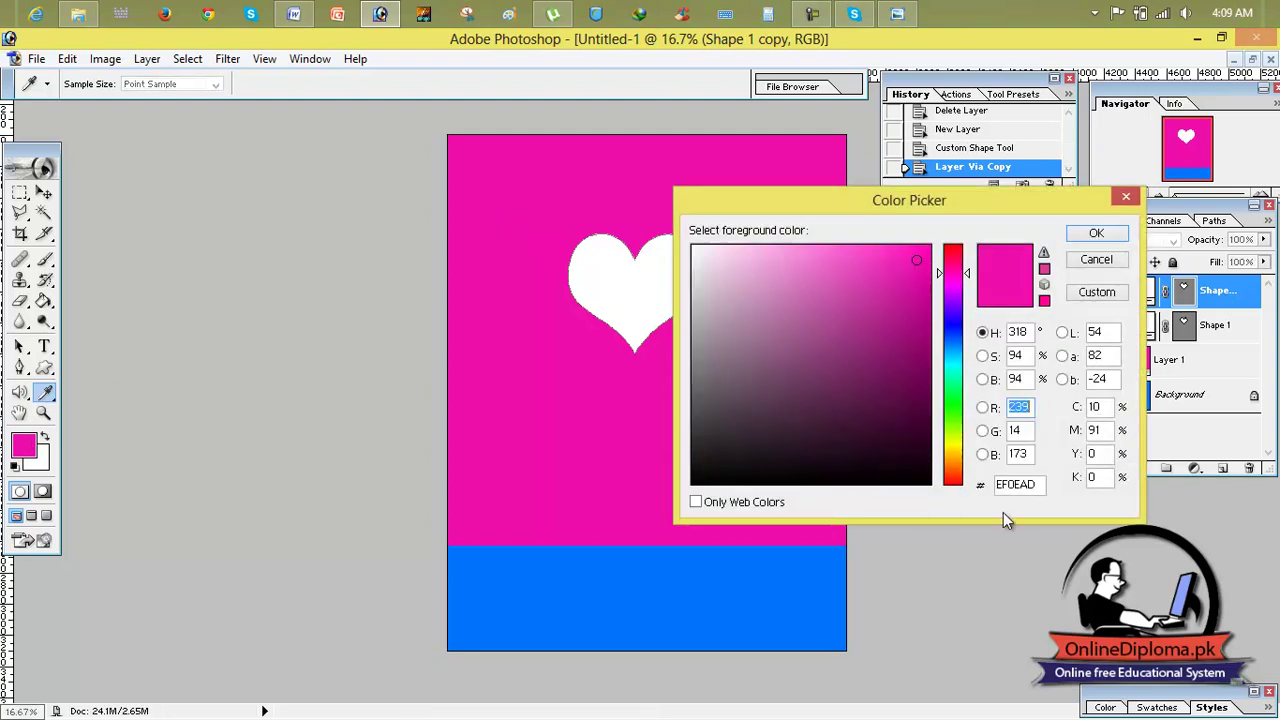
double_click(1030, 485)
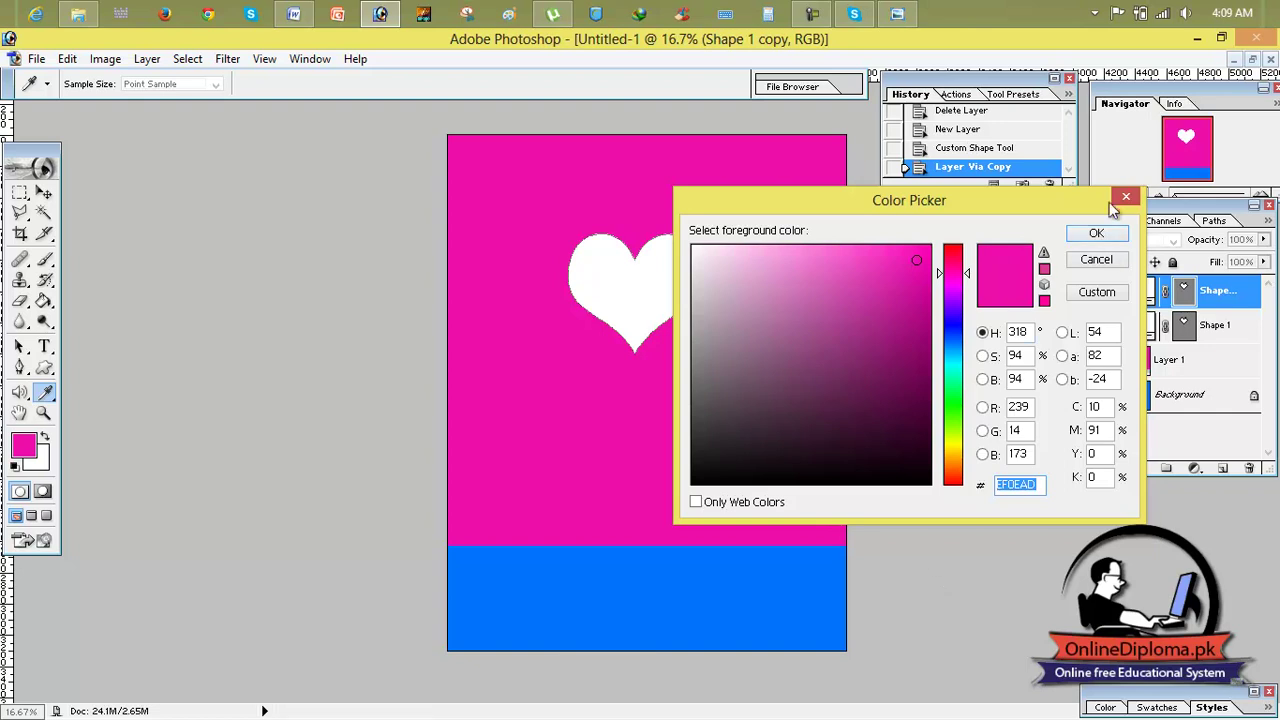
click(1125, 197)
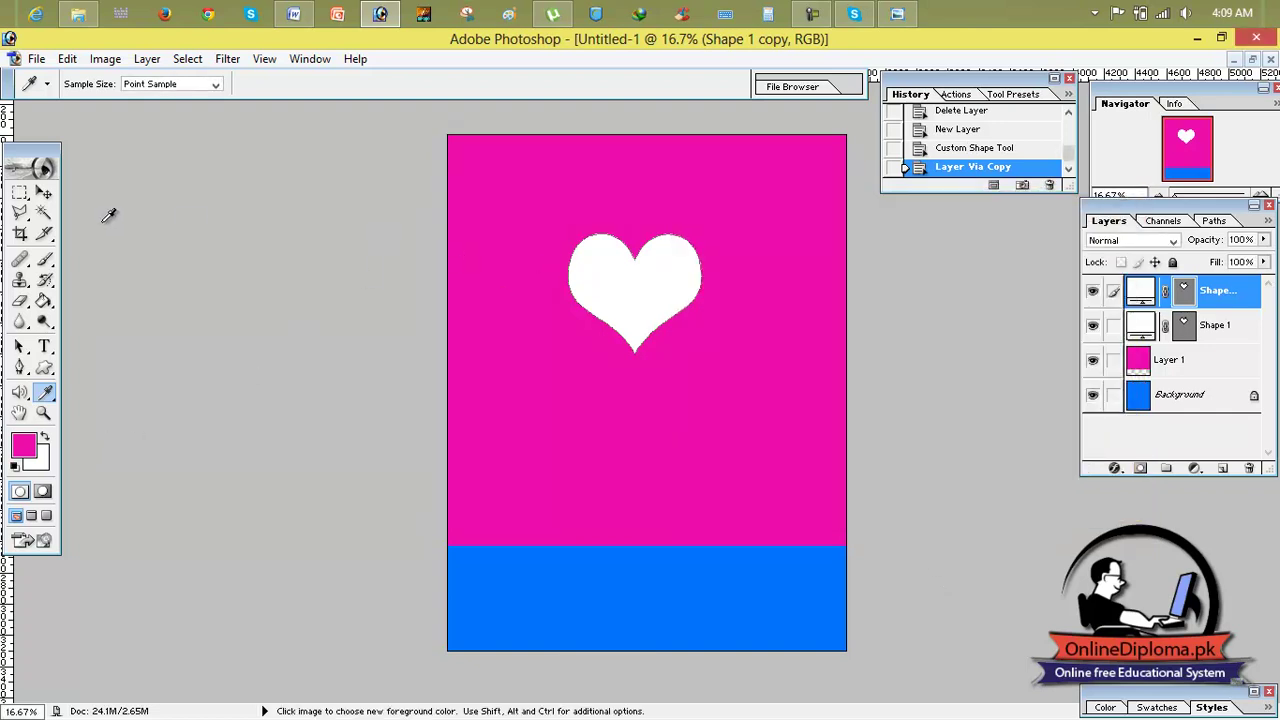
click(46, 195)
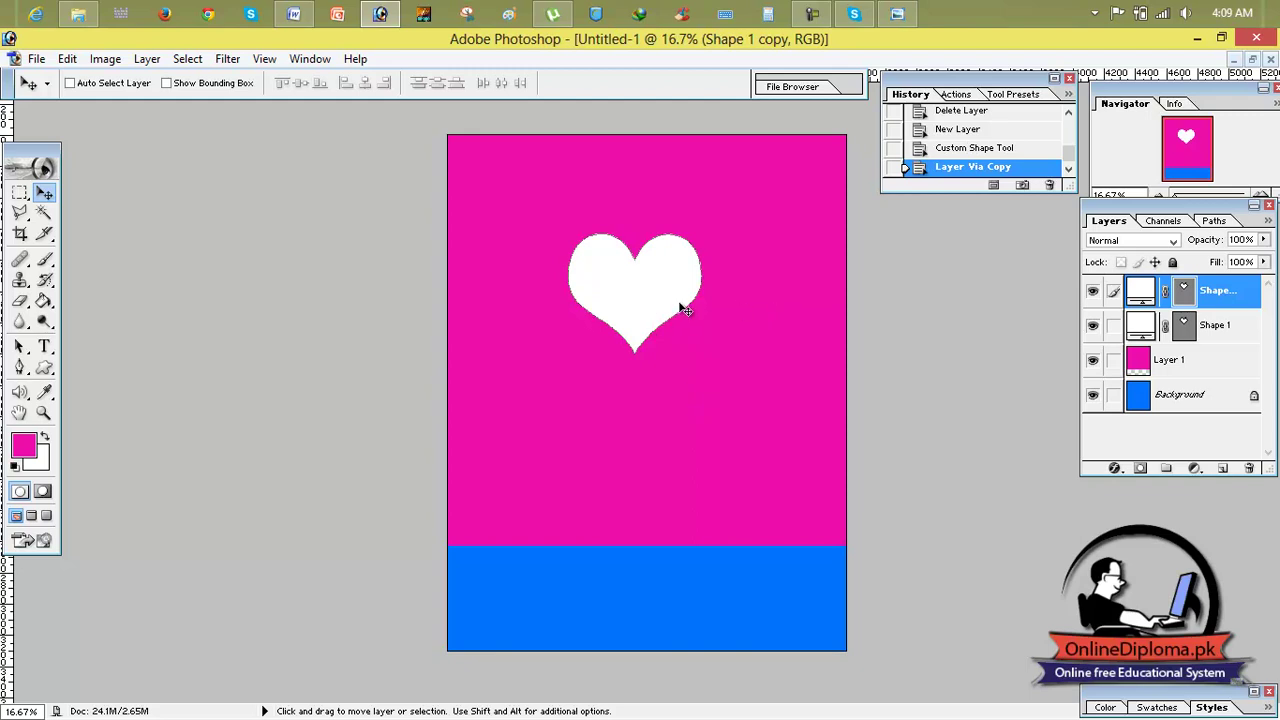
key(ctrl+t)
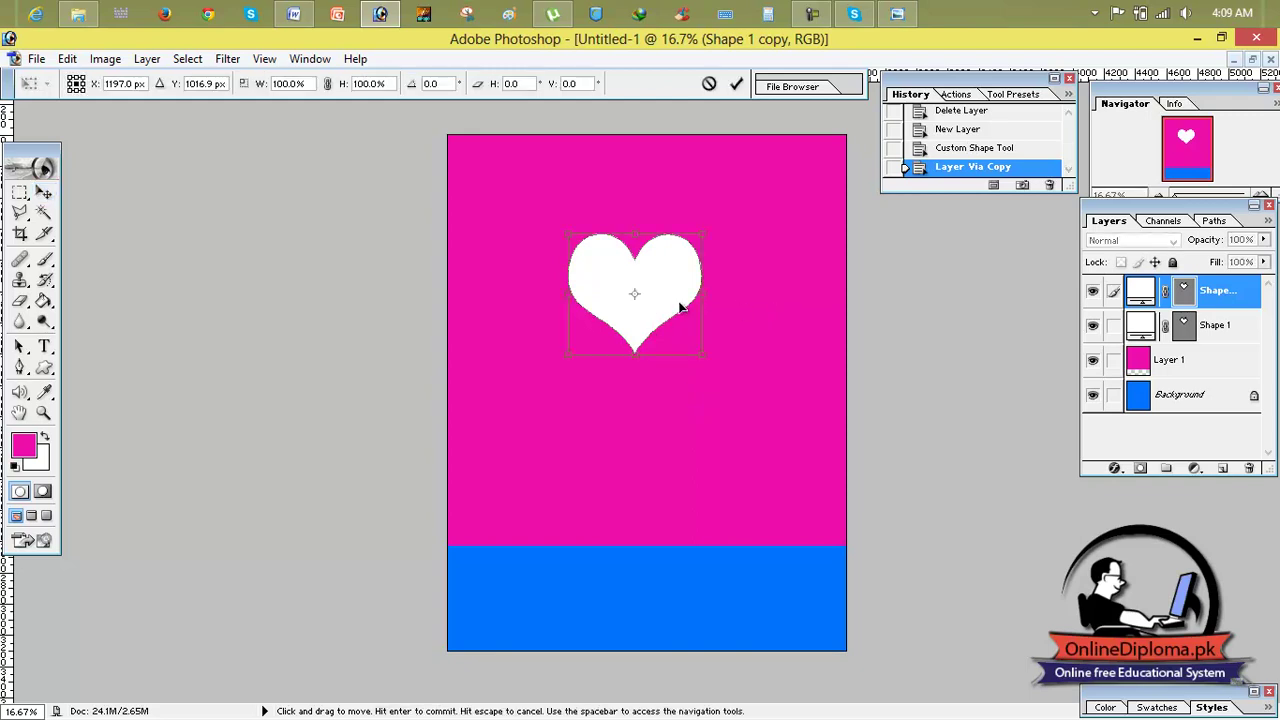
Step: Recolour the heart copy pink EF0EAD and toggle its mask link
click(44, 367)
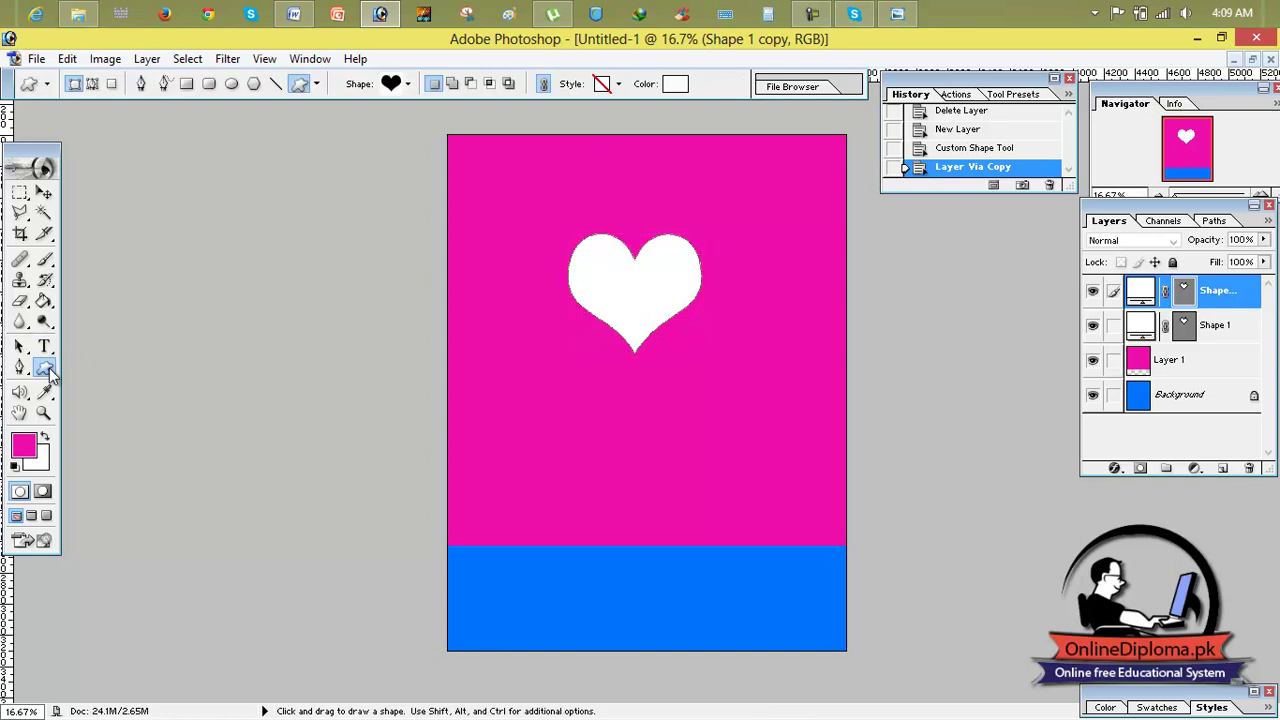
click(676, 85)
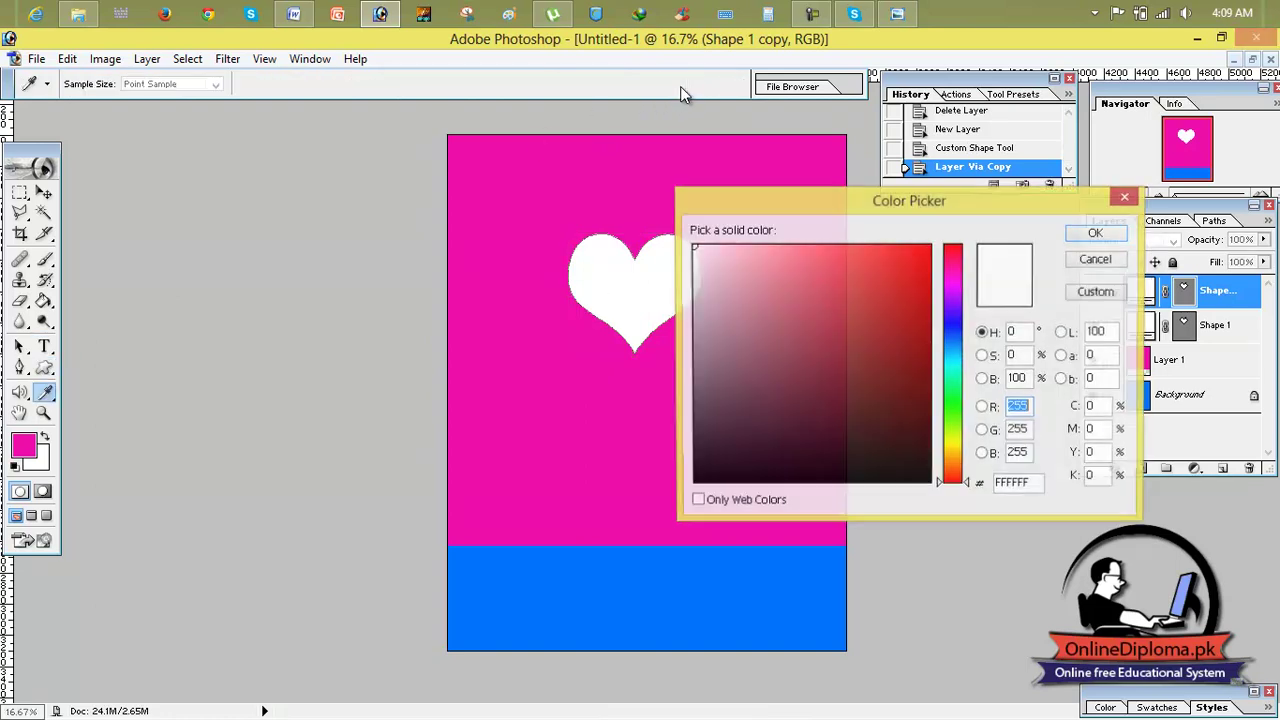
click(1040, 485)
text(EF0EAD)
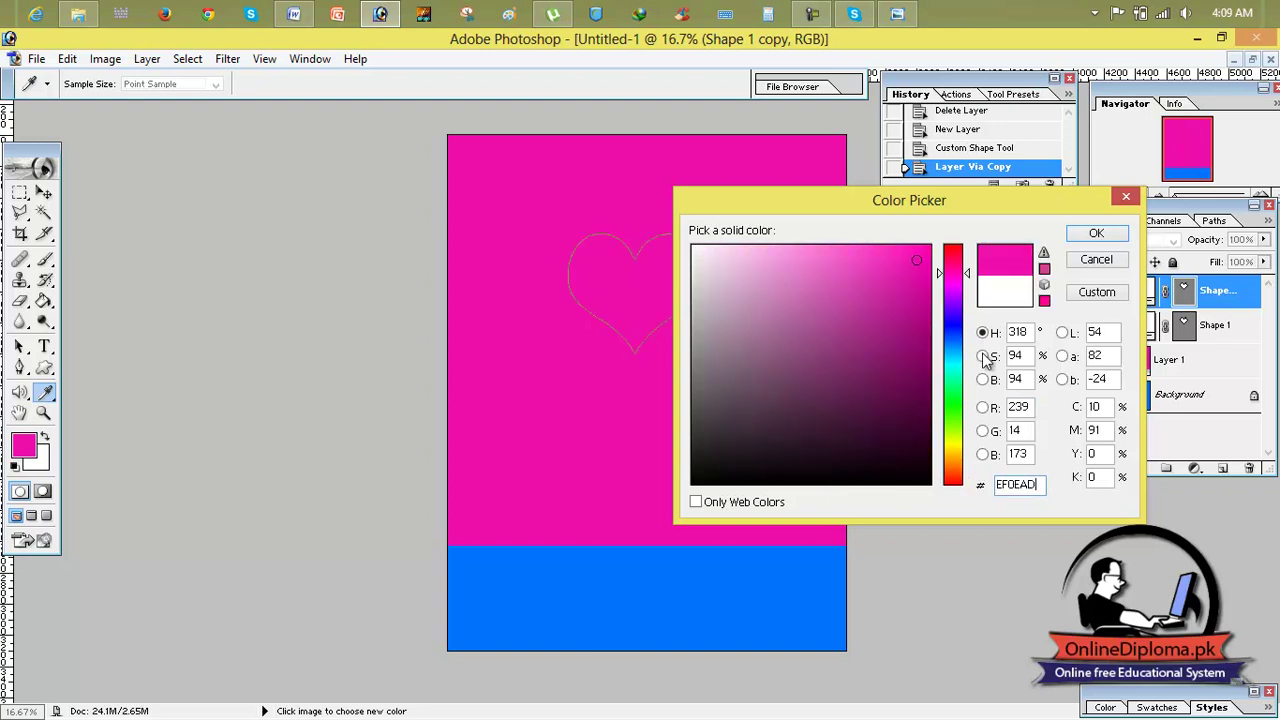
click(1096, 237)
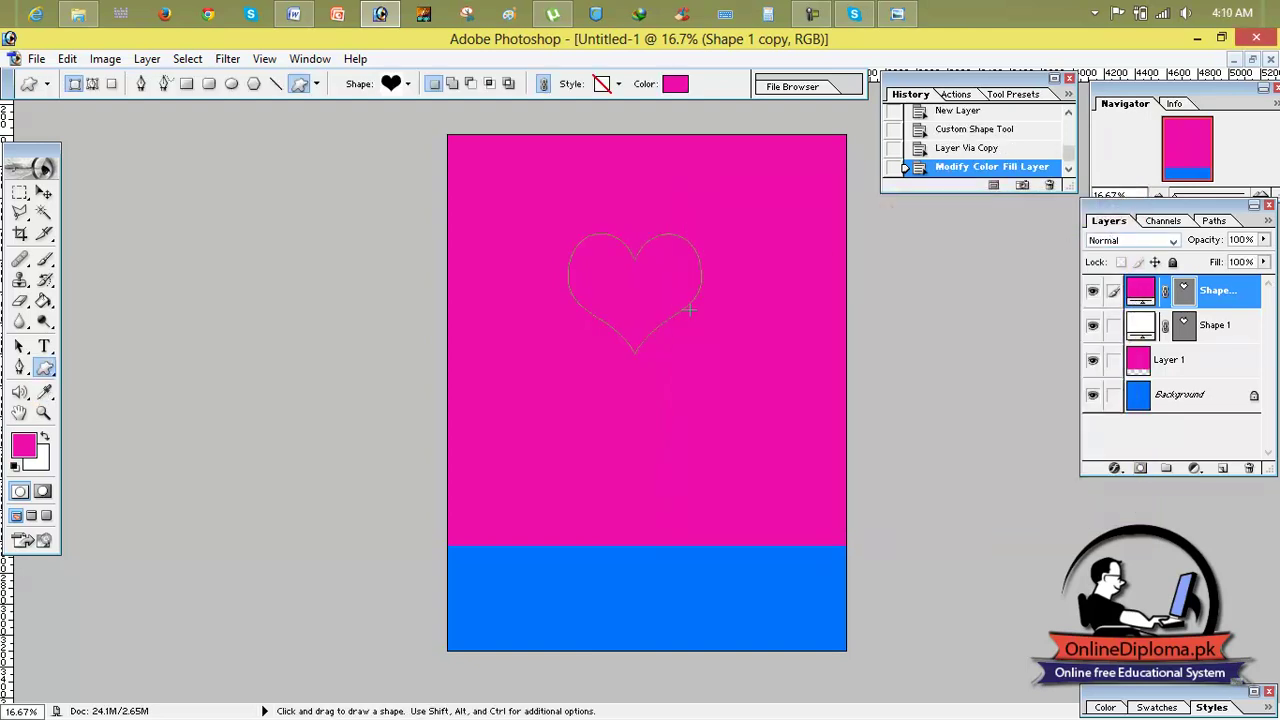
click(1176, 335)
click(1164, 325)
click(1164, 290)
click(1163, 298)
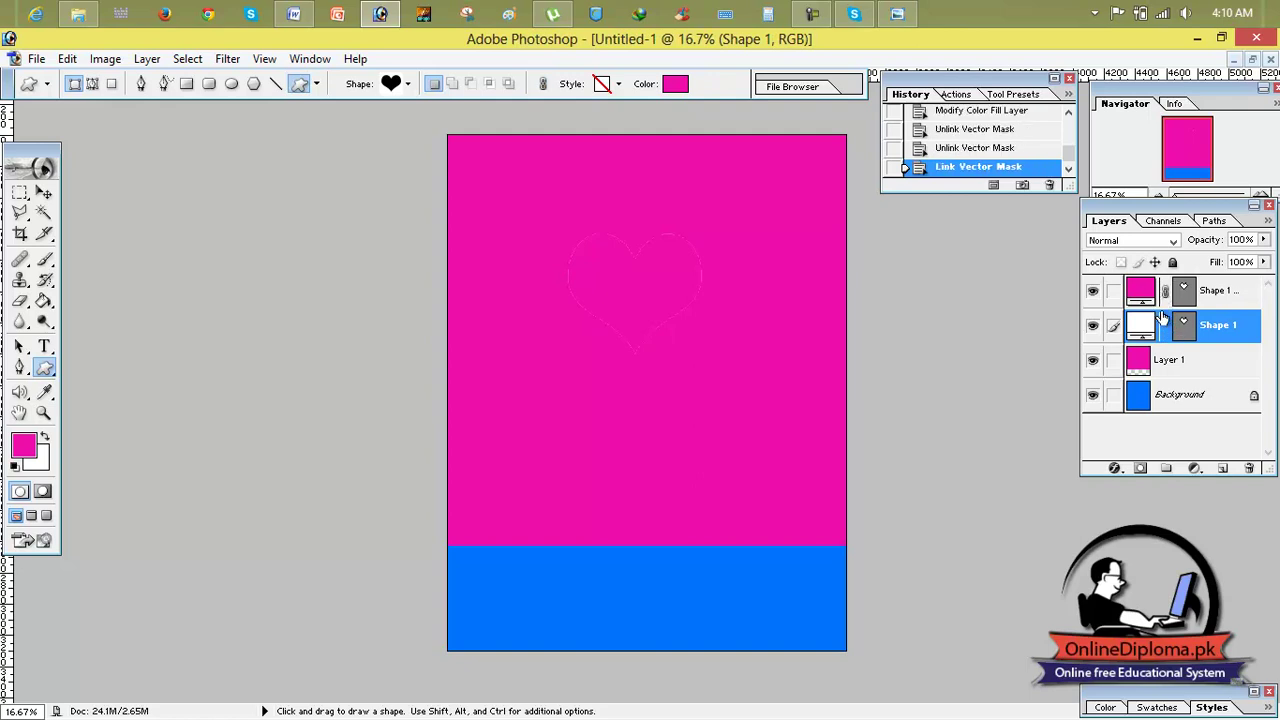
click(1163, 296)
Step: Scale the Shape 1 copy heart to 86% so a white outline shows
click(1147, 296)
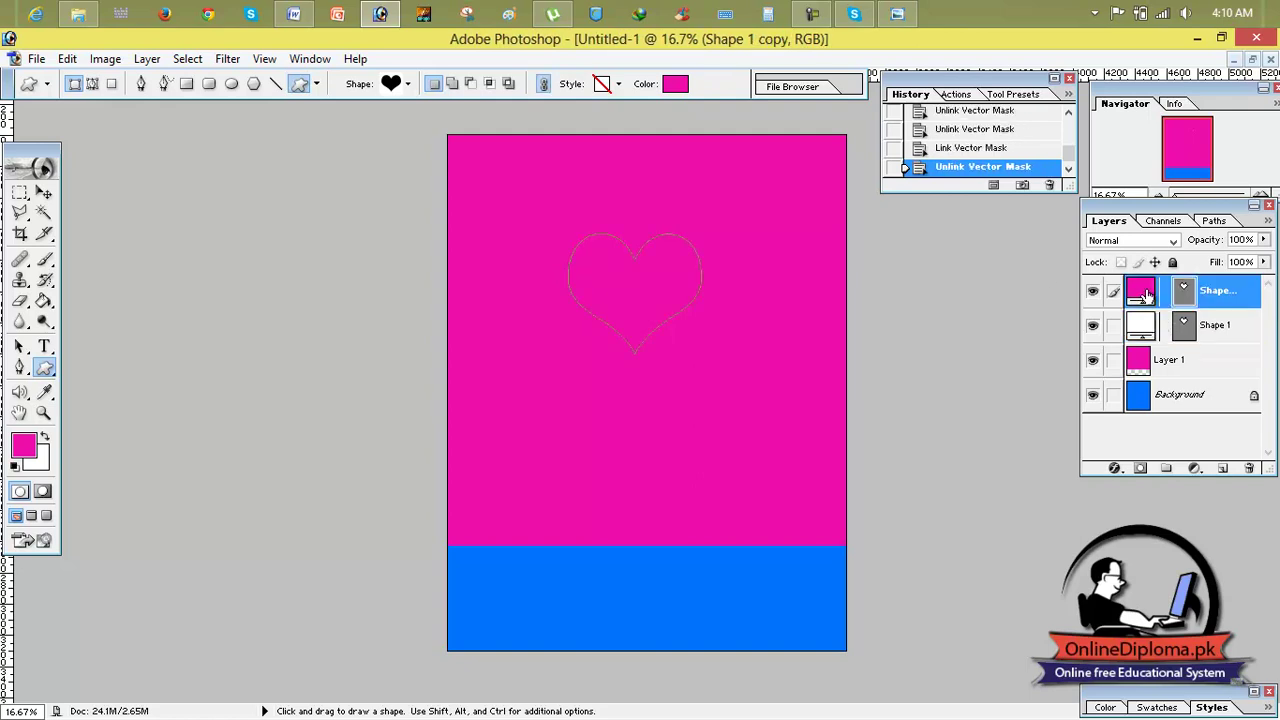
key(ctrl+t)
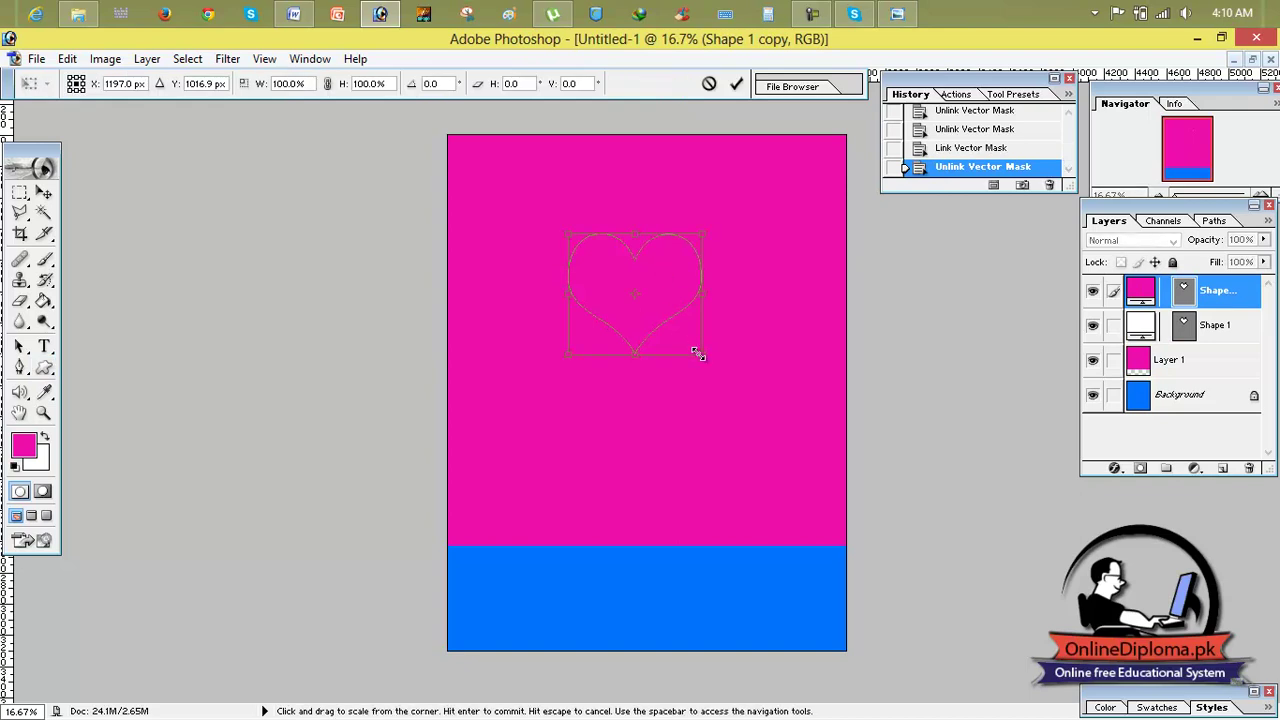
drag(699, 355, 689, 346)
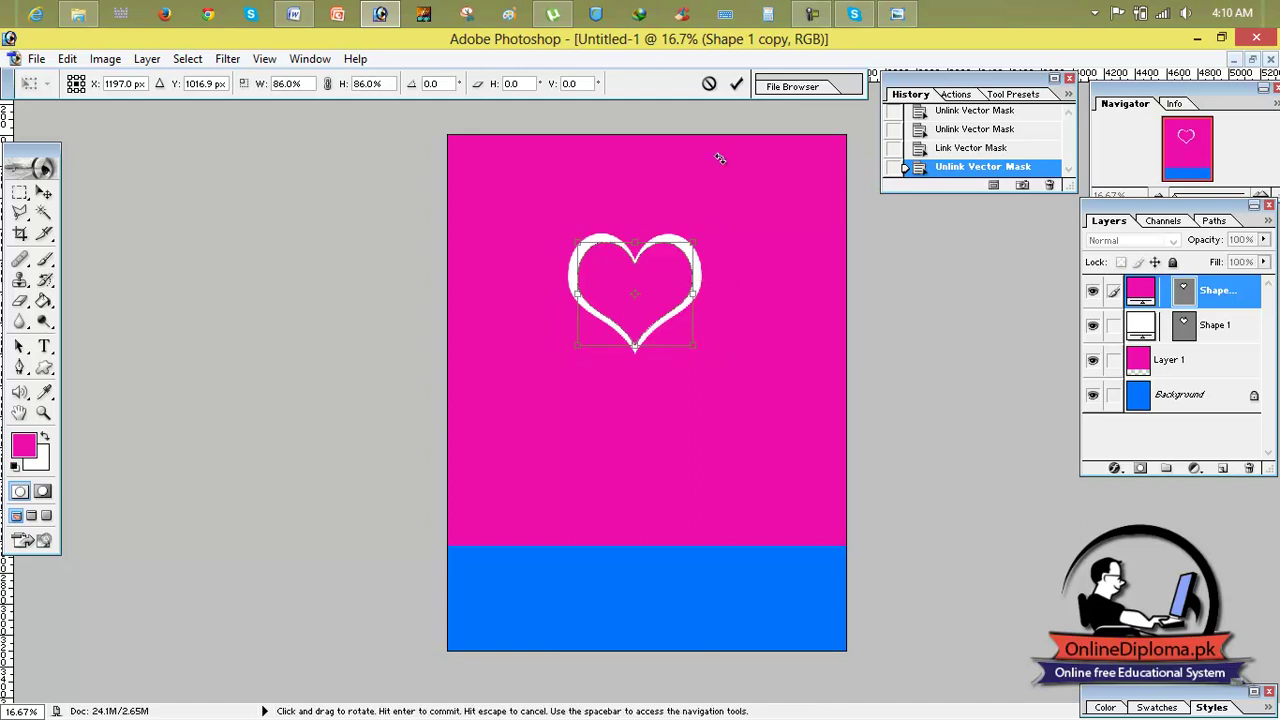
click(736, 84)
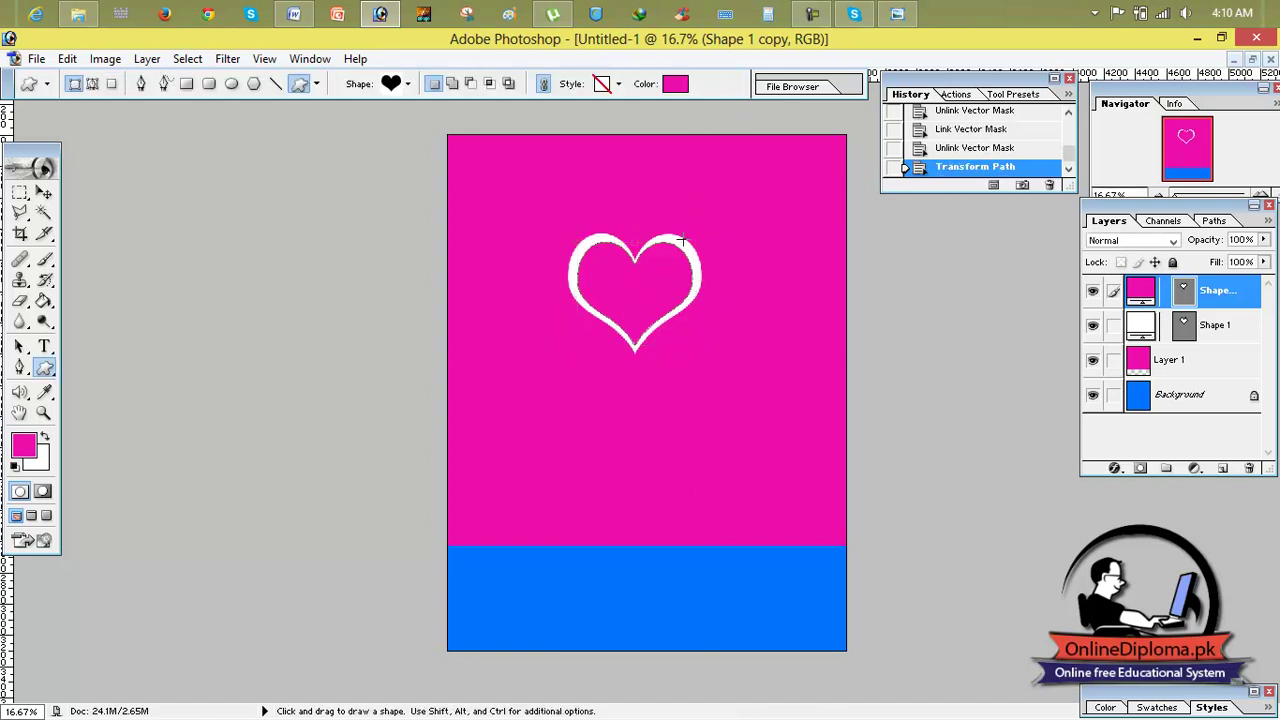
click(44, 192)
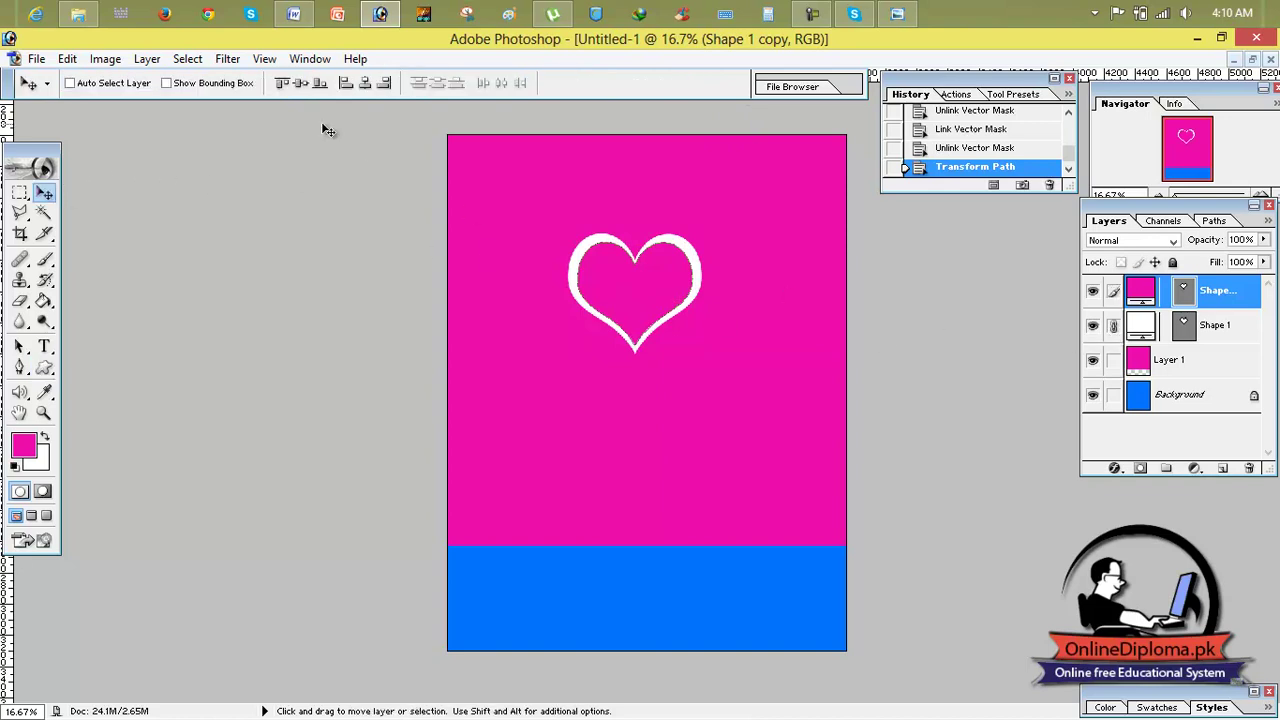
Step: Merge the linked heart layers, shrink the outline heart to about a third and tilt it
click(185, 60)
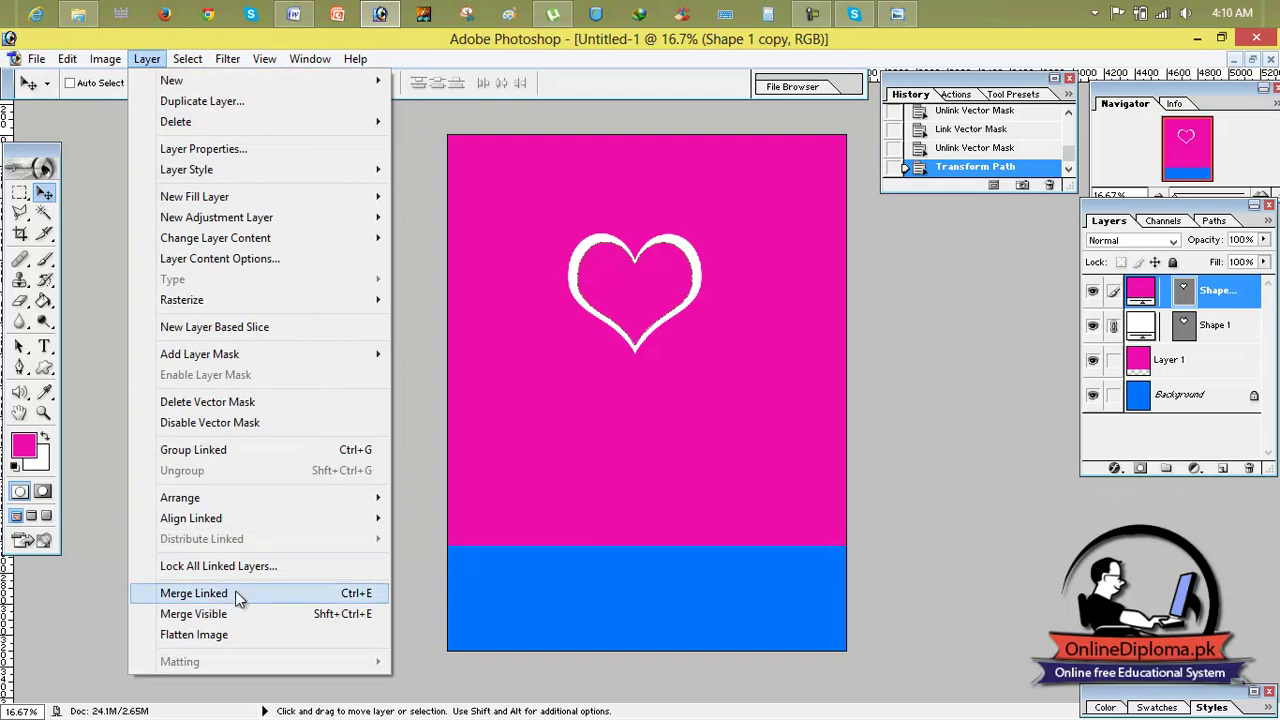
click(240, 592)
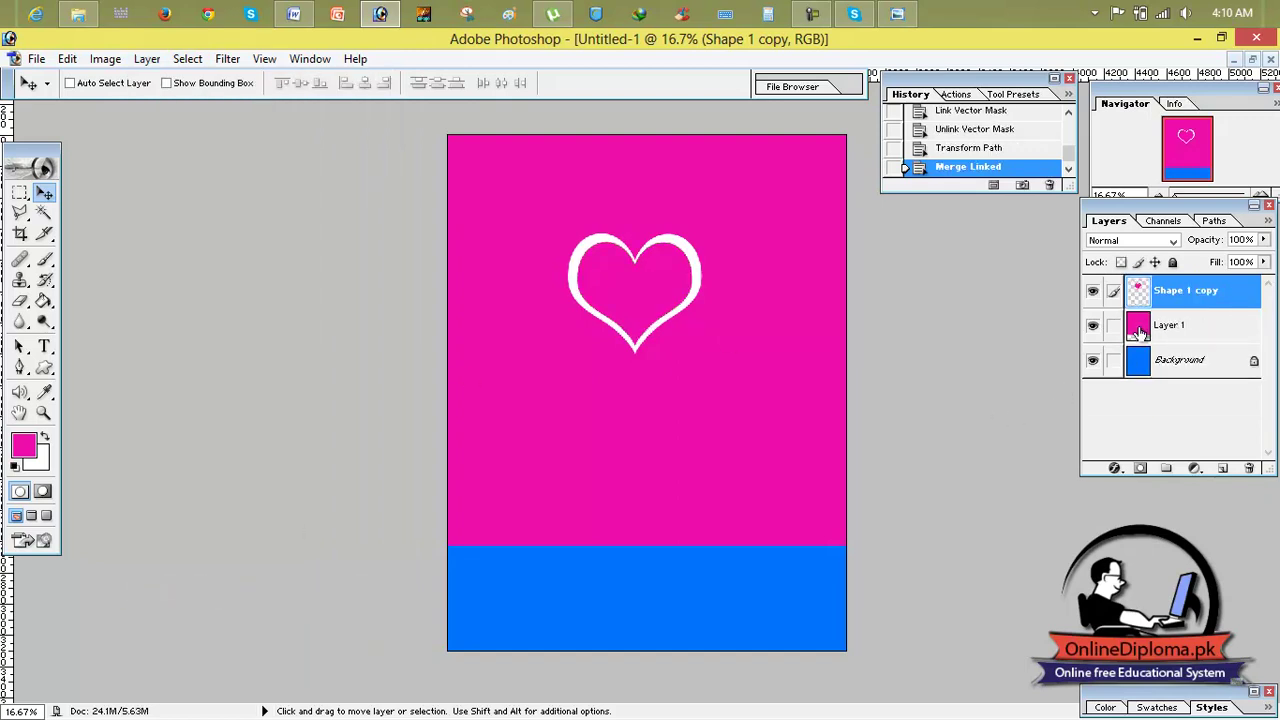
key(ctrl+t)
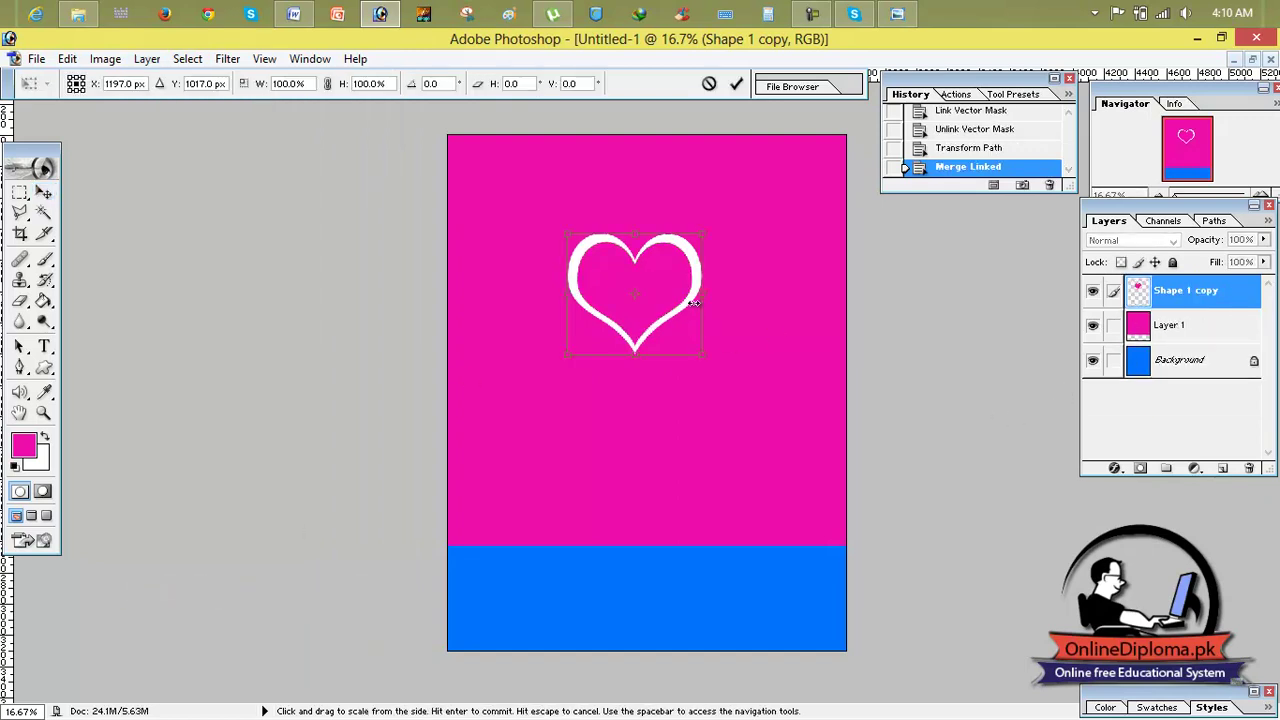
mouse_move(701, 353)
mouse_down()
mouse_move(637, 314)
mouse_move(607, 274)
mouse_up()
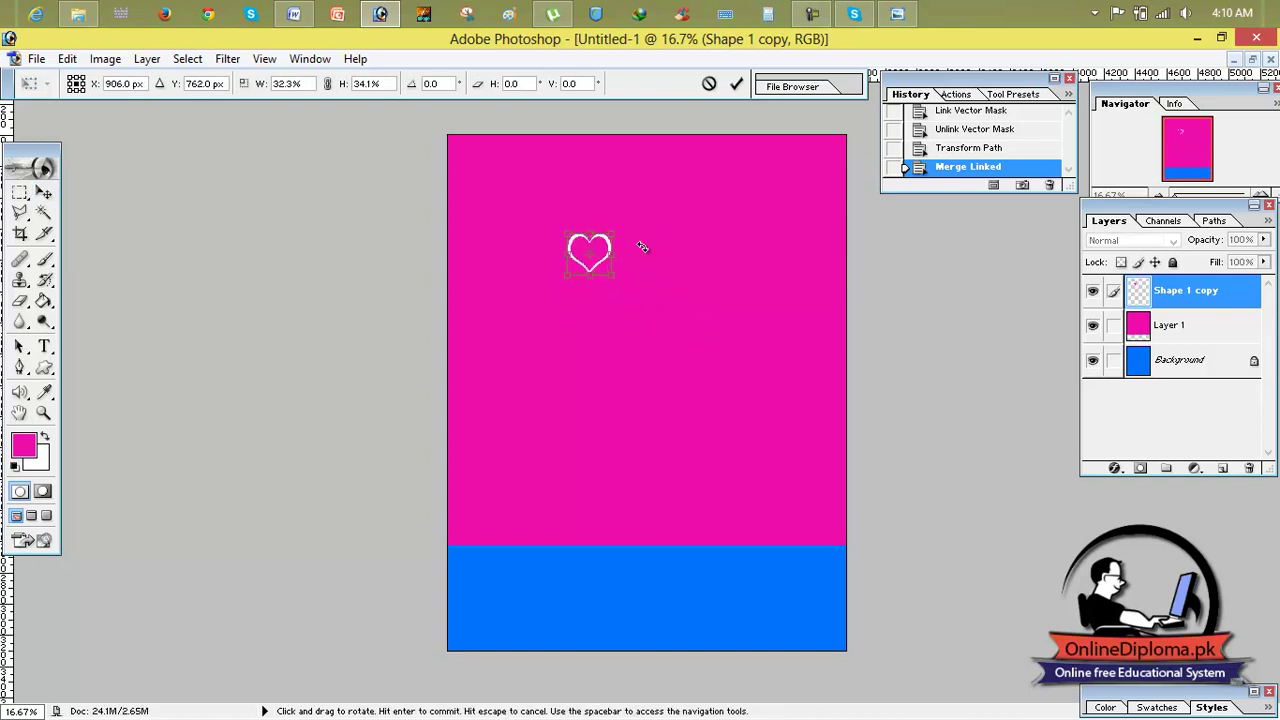
mouse_move(634, 217)
mouse_down()
mouse_move(600, 216)
mouse_move(577, 237)
mouse_up()
click(739, 87)
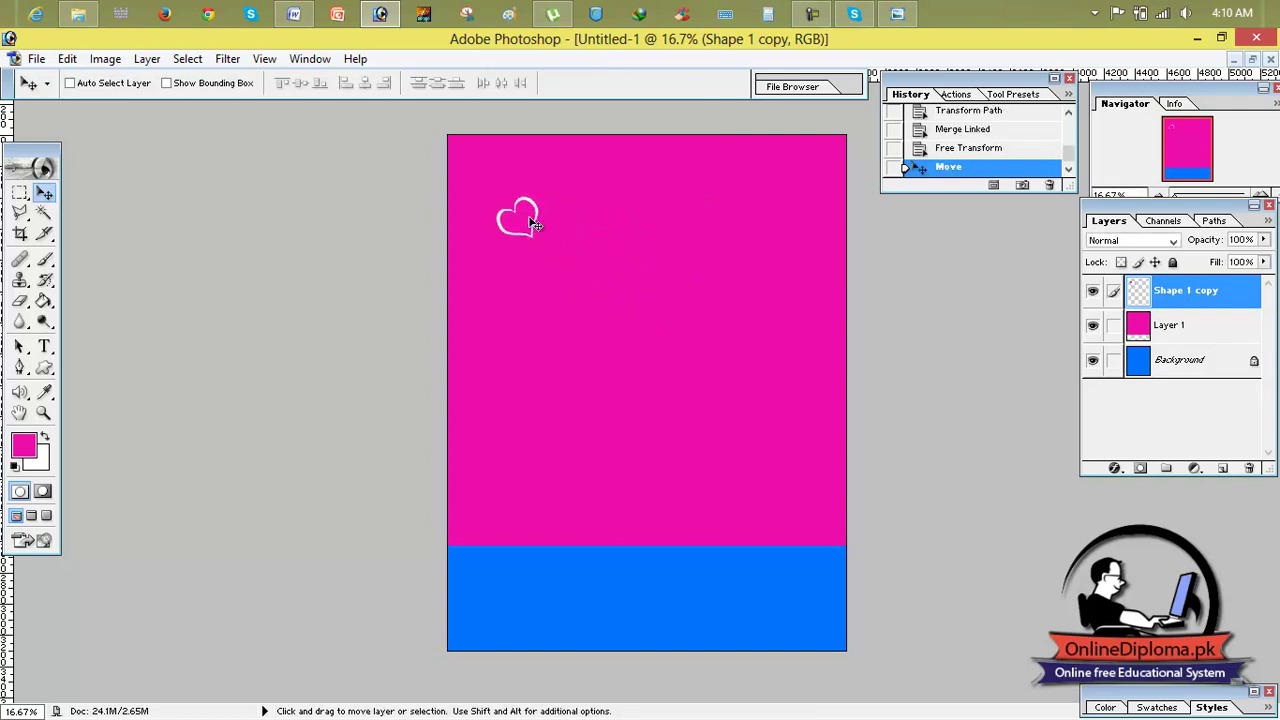
click(905, 13)
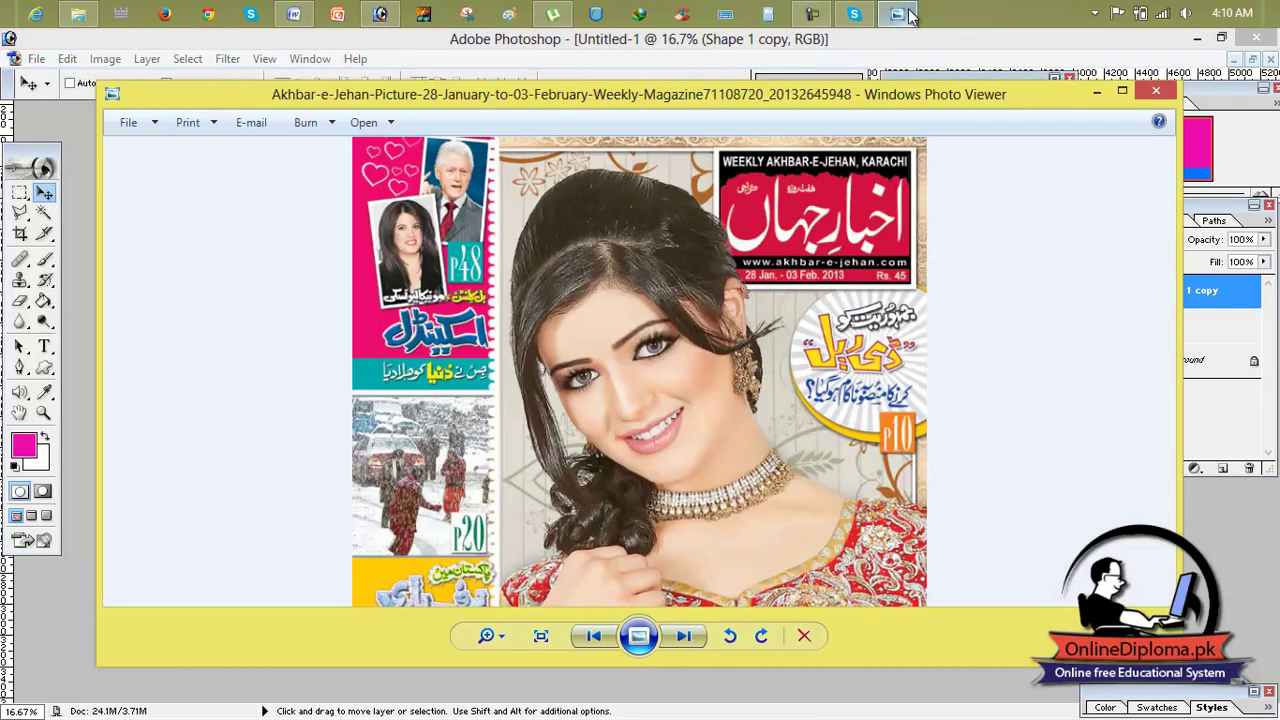
click(905, 14)
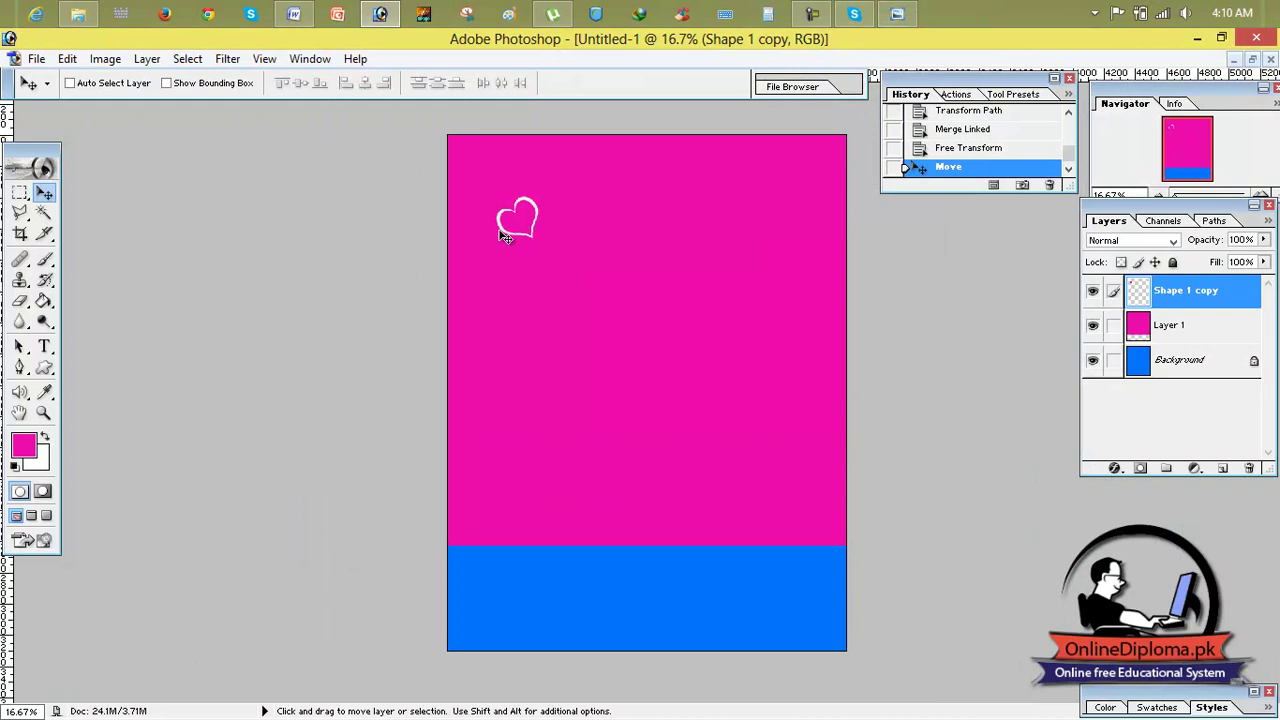
Step: Open the heart layer's Blending Options and enable Bevel and Emboss
right_click(1221, 297)
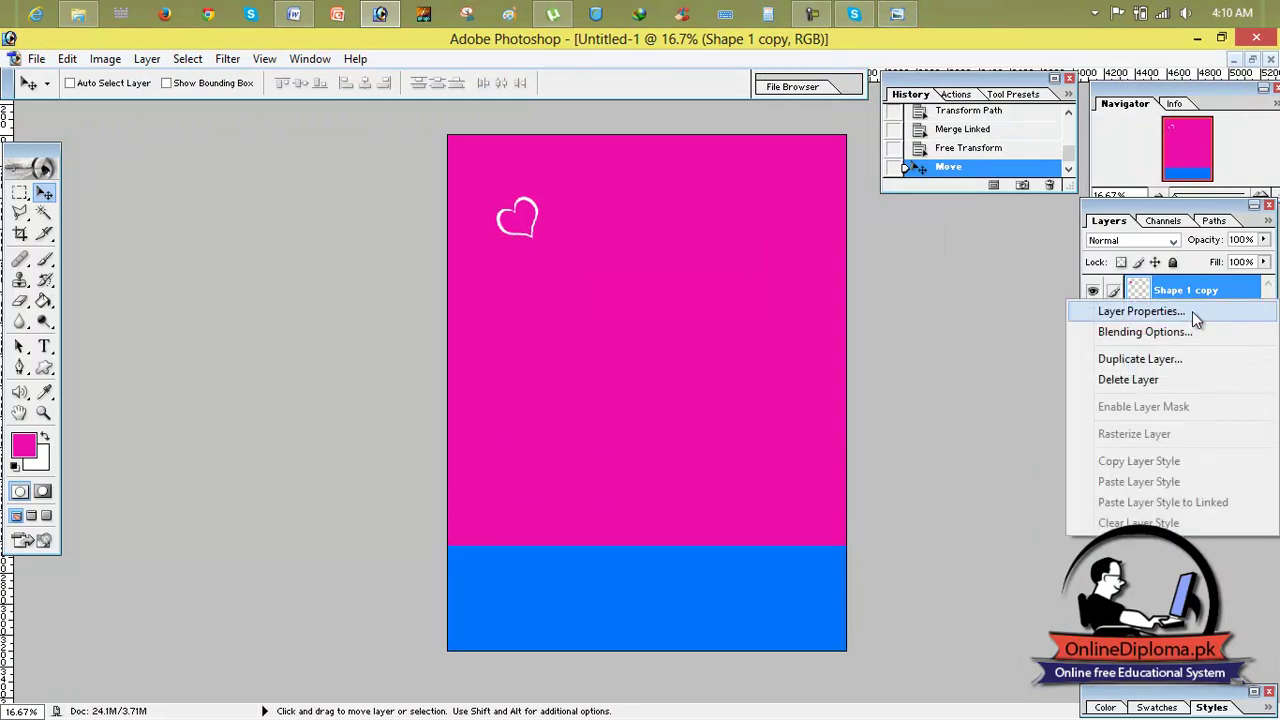
click(1200, 338)
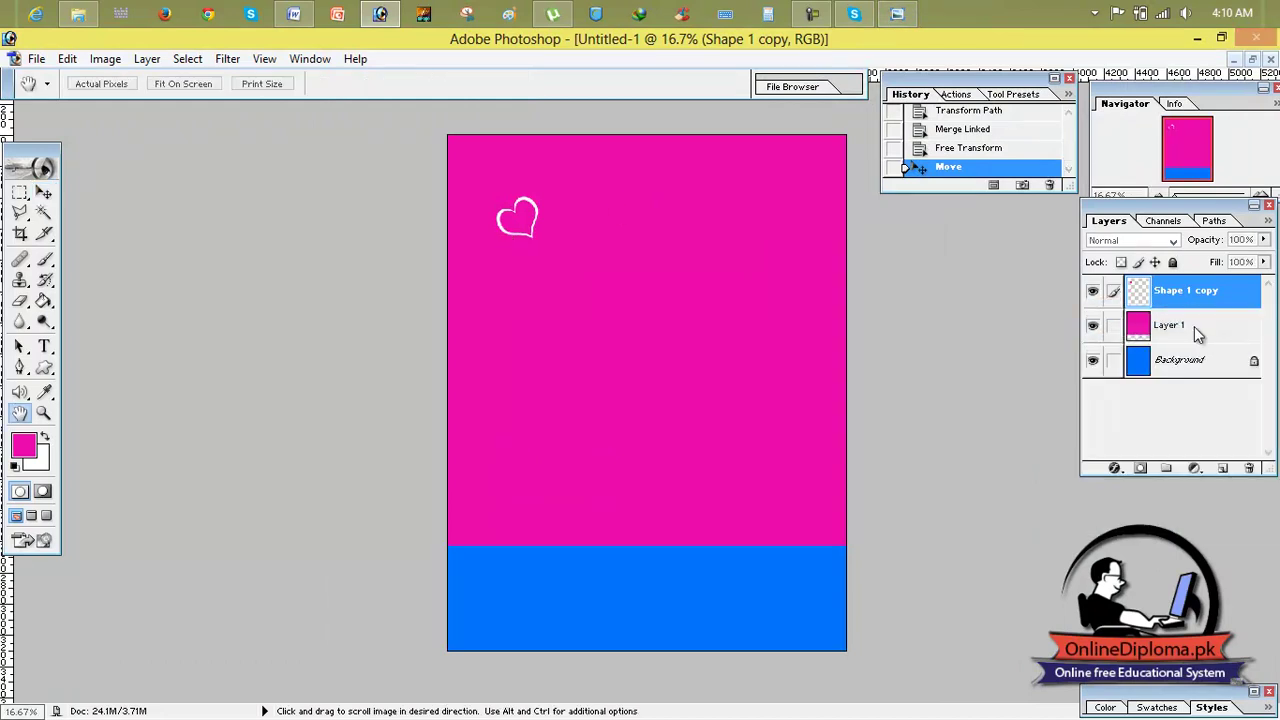
click(736, 219)
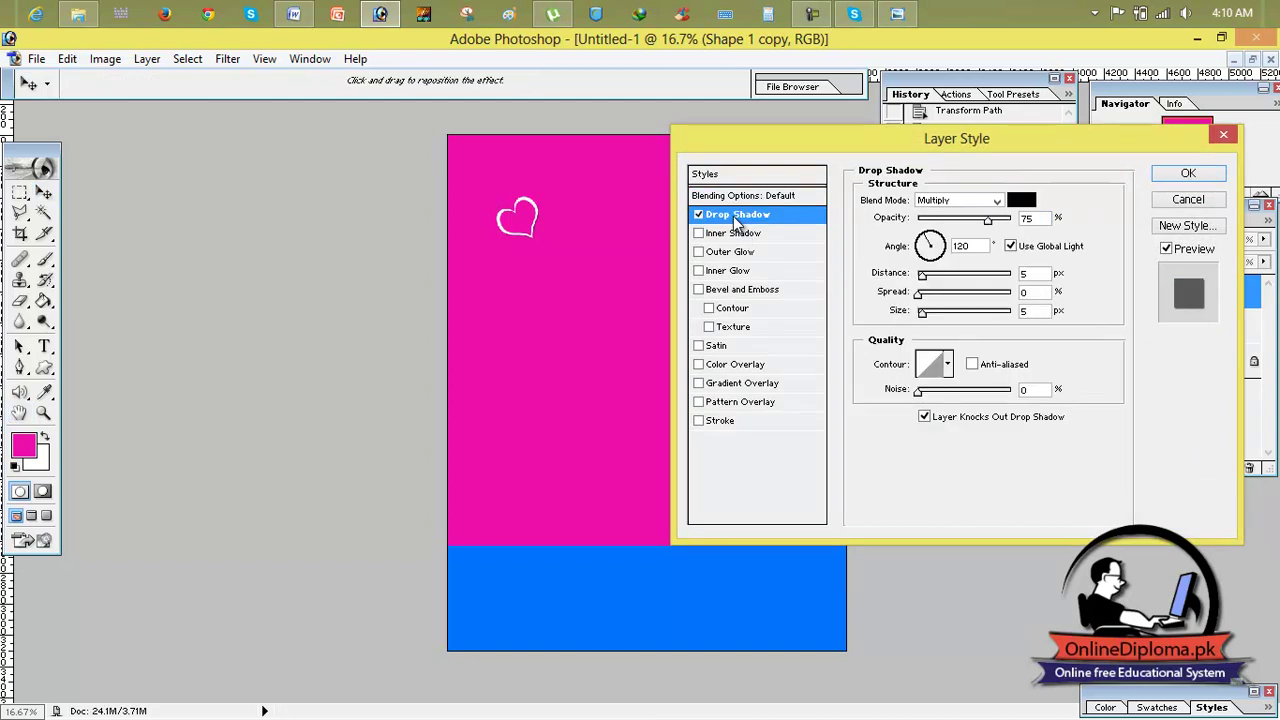
click(698, 214)
click(699, 346)
click(699, 346)
click(698, 289)
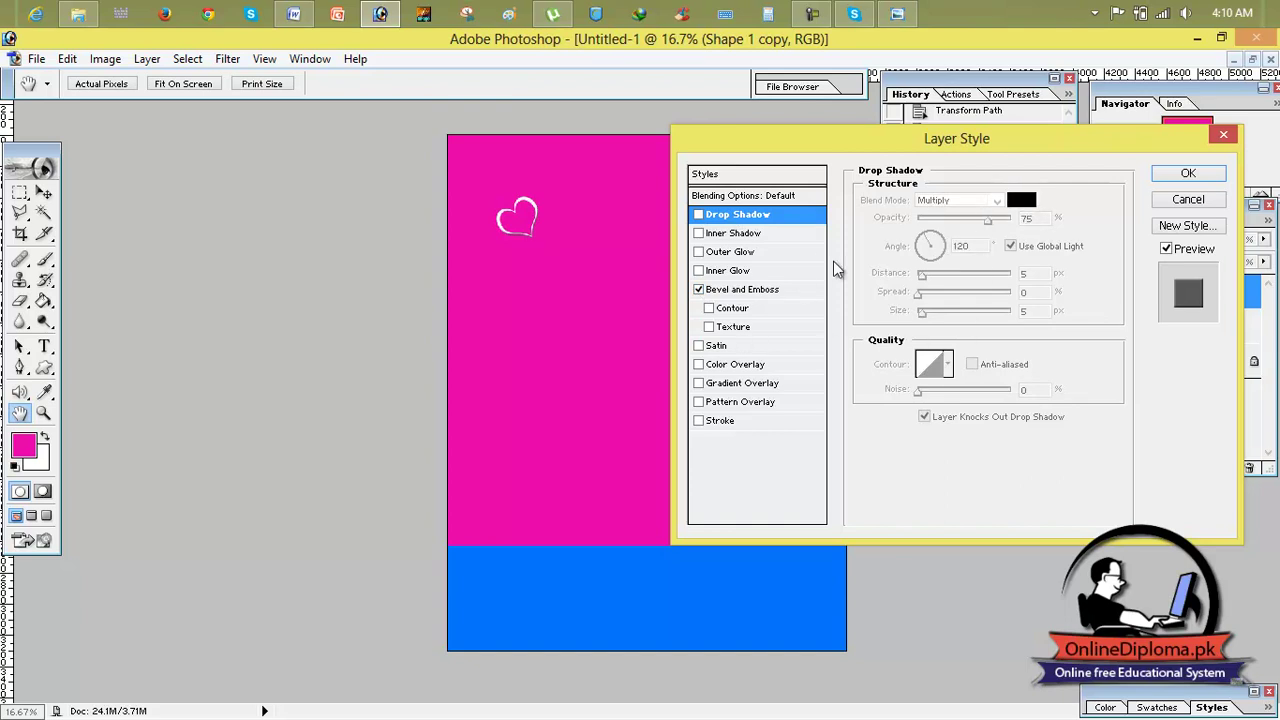
click(752, 289)
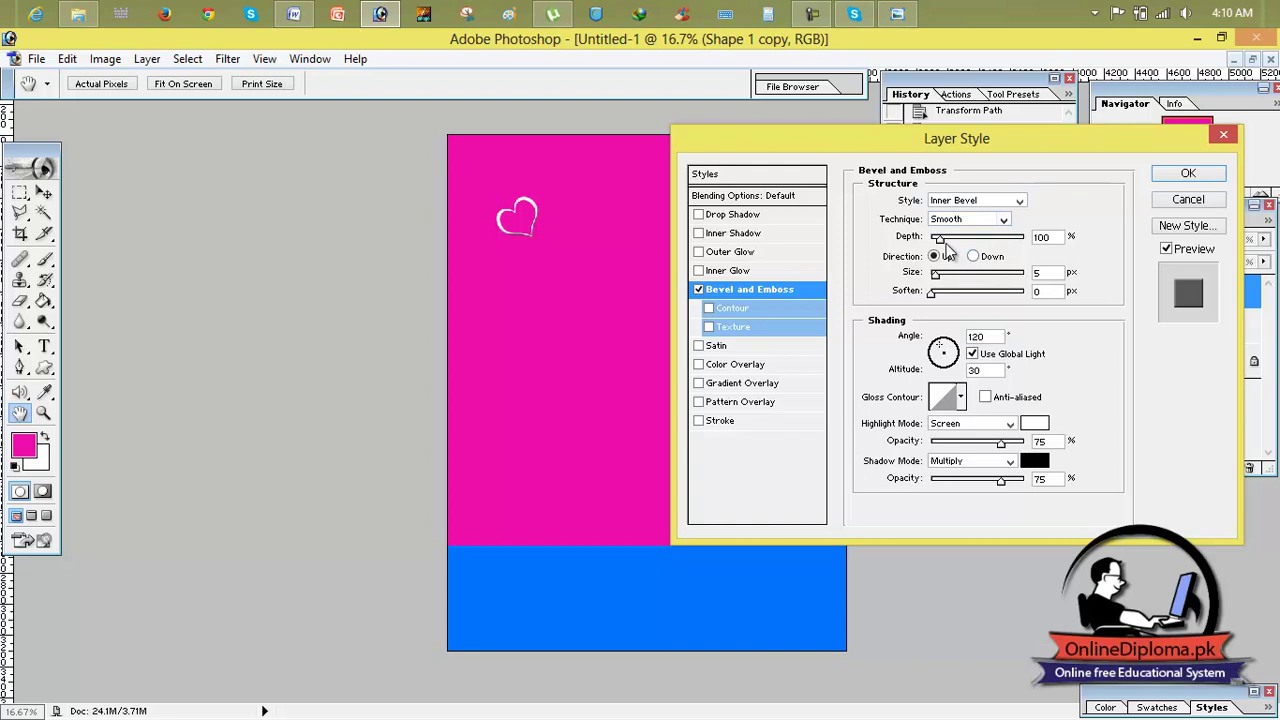
Step: Set the bevel shadow colour to magenta FE09BC, raise Size to 46, and apply
click(1038, 459)
click(949, 308)
drag(949, 318, 949, 274)
click(921, 247)
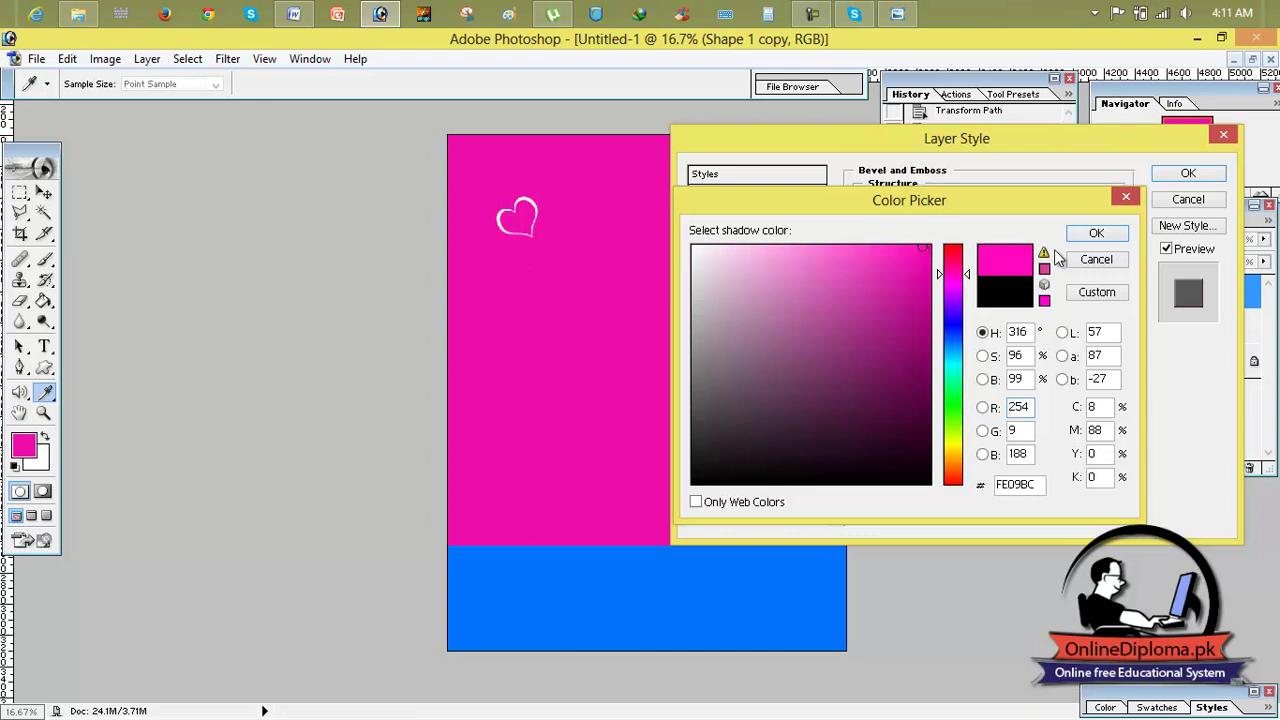
click(1094, 233)
drag(935, 276, 952, 283)
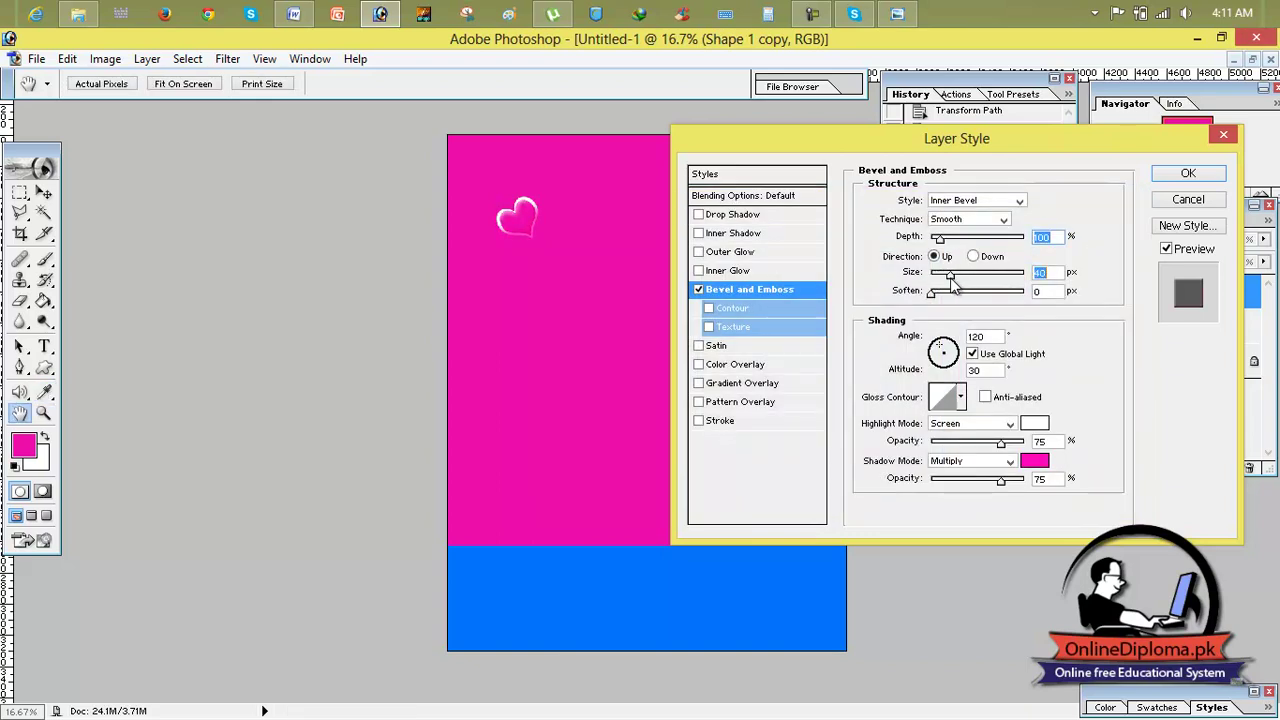
drag(952, 283, 935, 243)
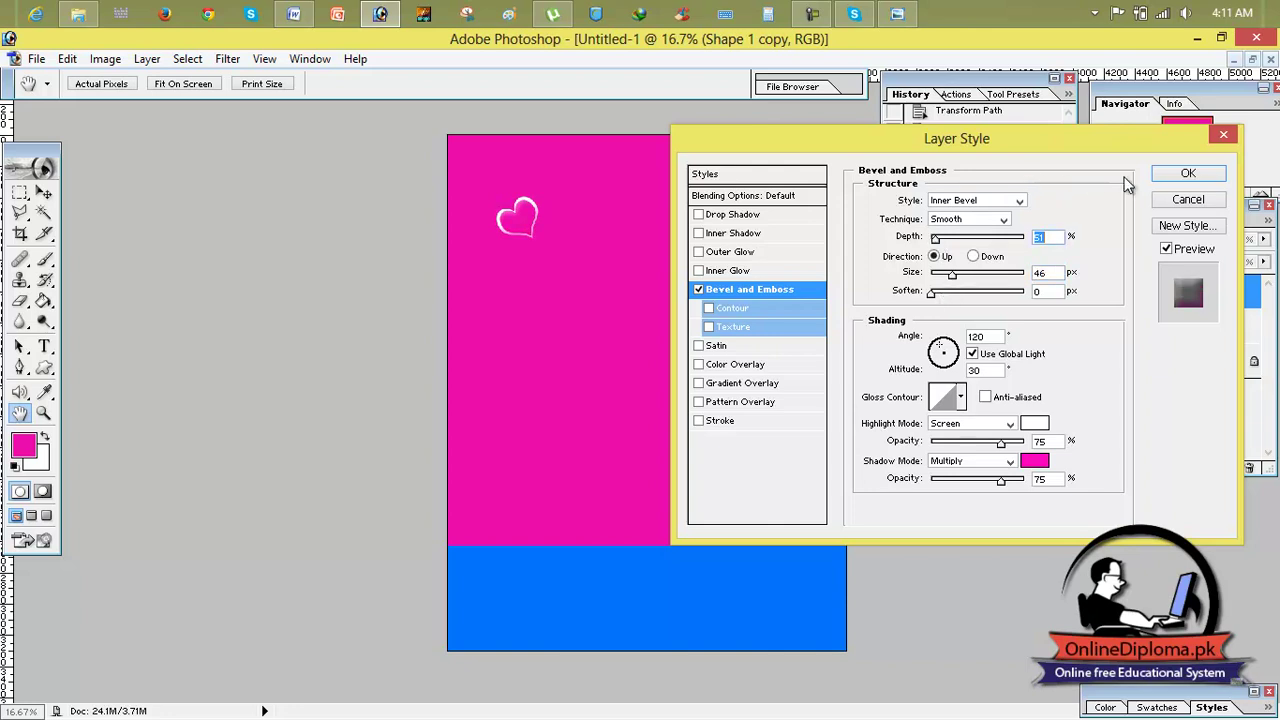
click(1172, 178)
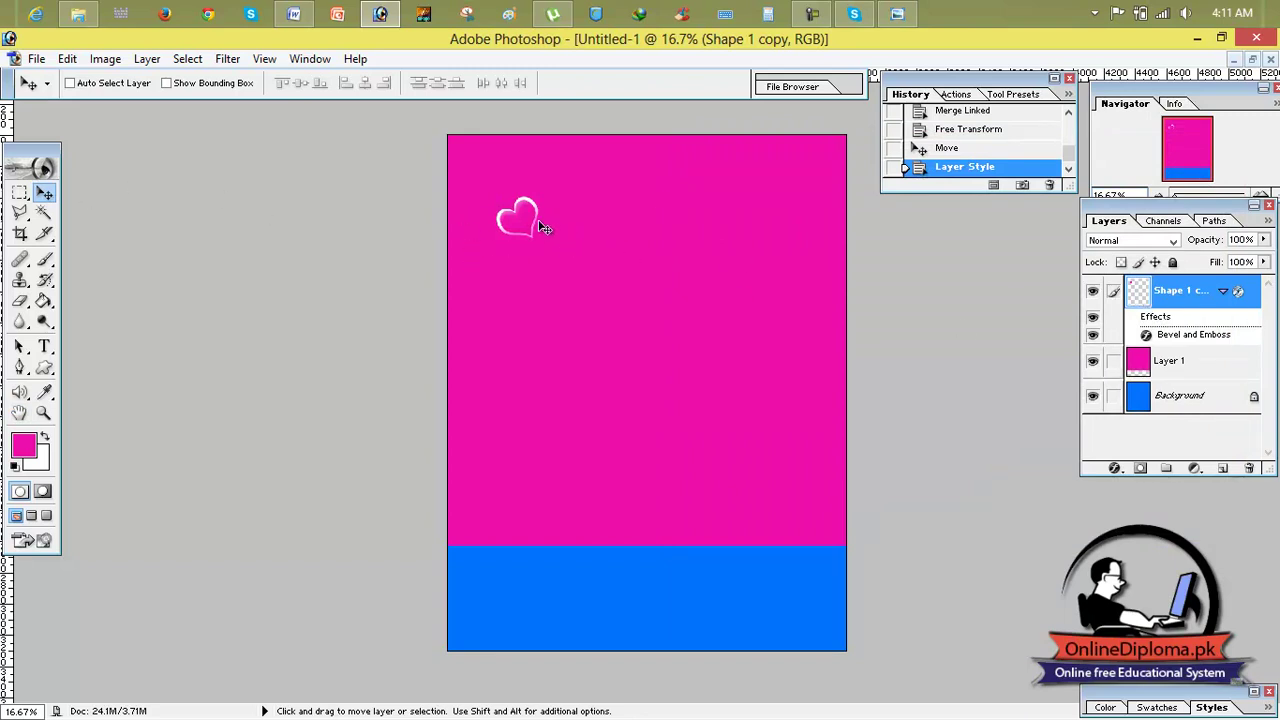
Step: Alt-drag the embossed heart to duplicate it, checking the reference cover briefly
key(alt)
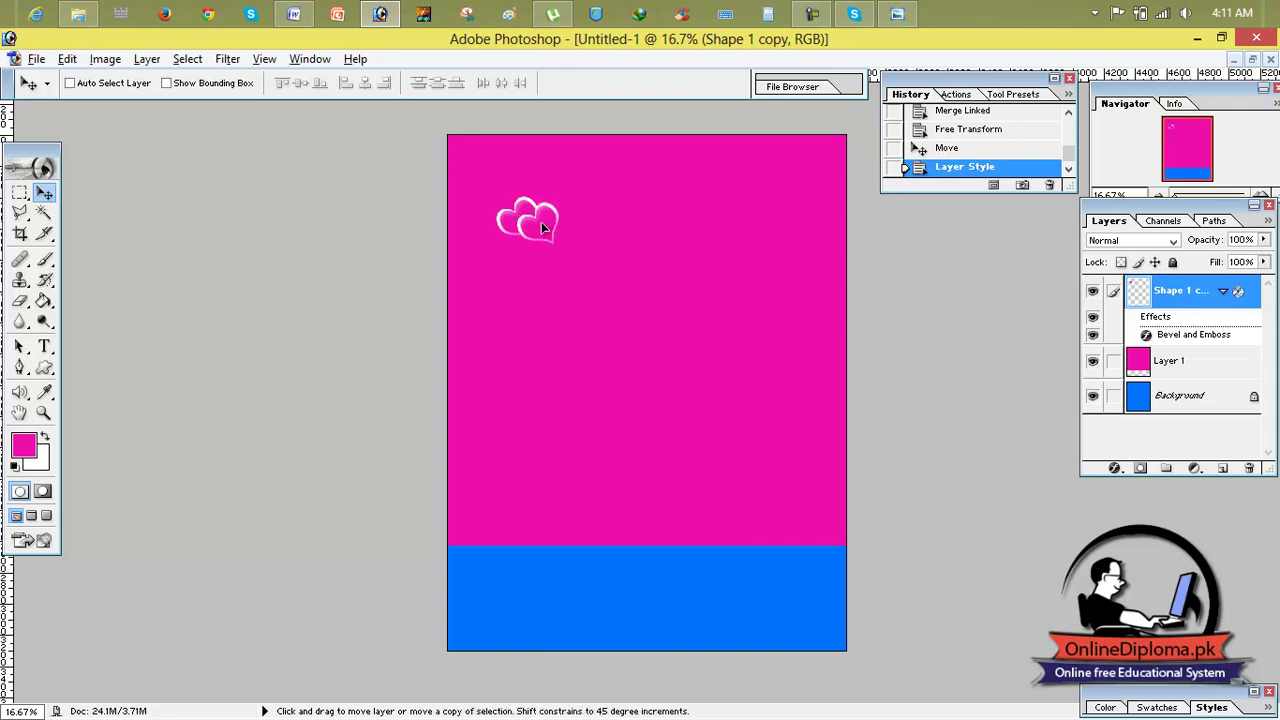
mouse_move(560, 232)
mouse_down()
mouse_move(669, 263)
mouse_move(519, 320)
mouse_move(475, 170)
mouse_move(475, 249)
mouse_move(517, 201)
mouse_up()
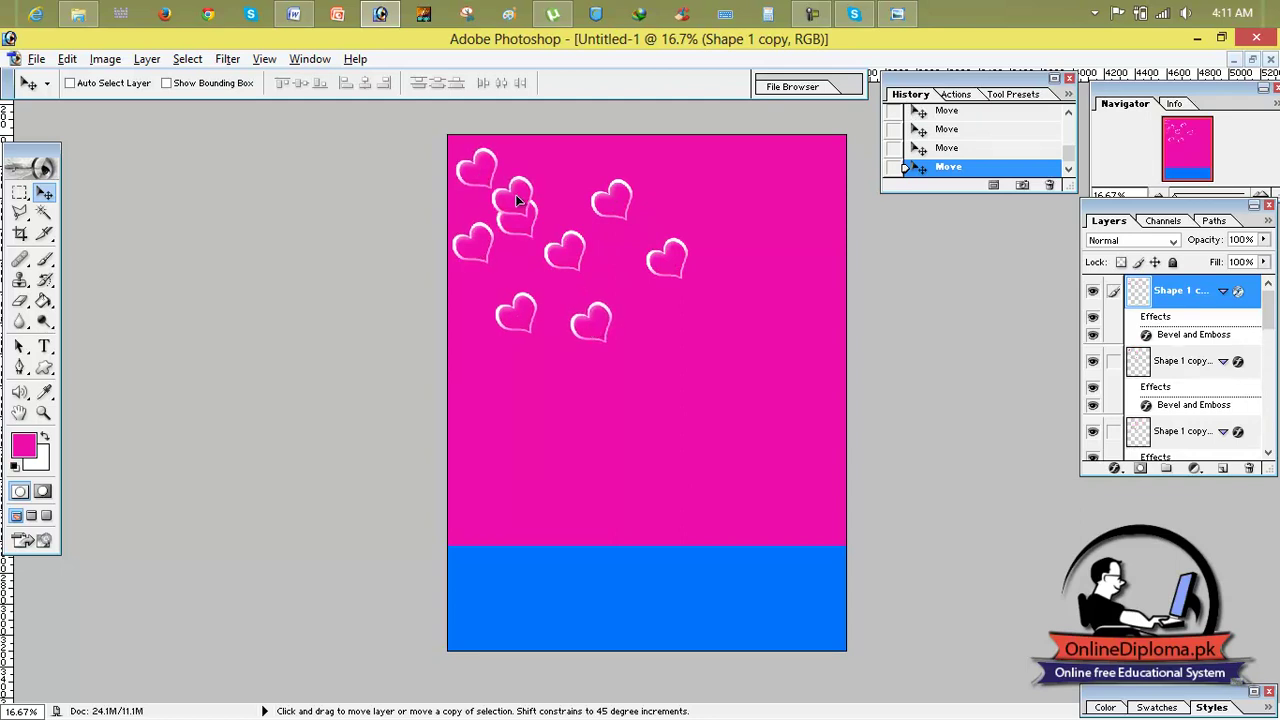
click(897, 14)
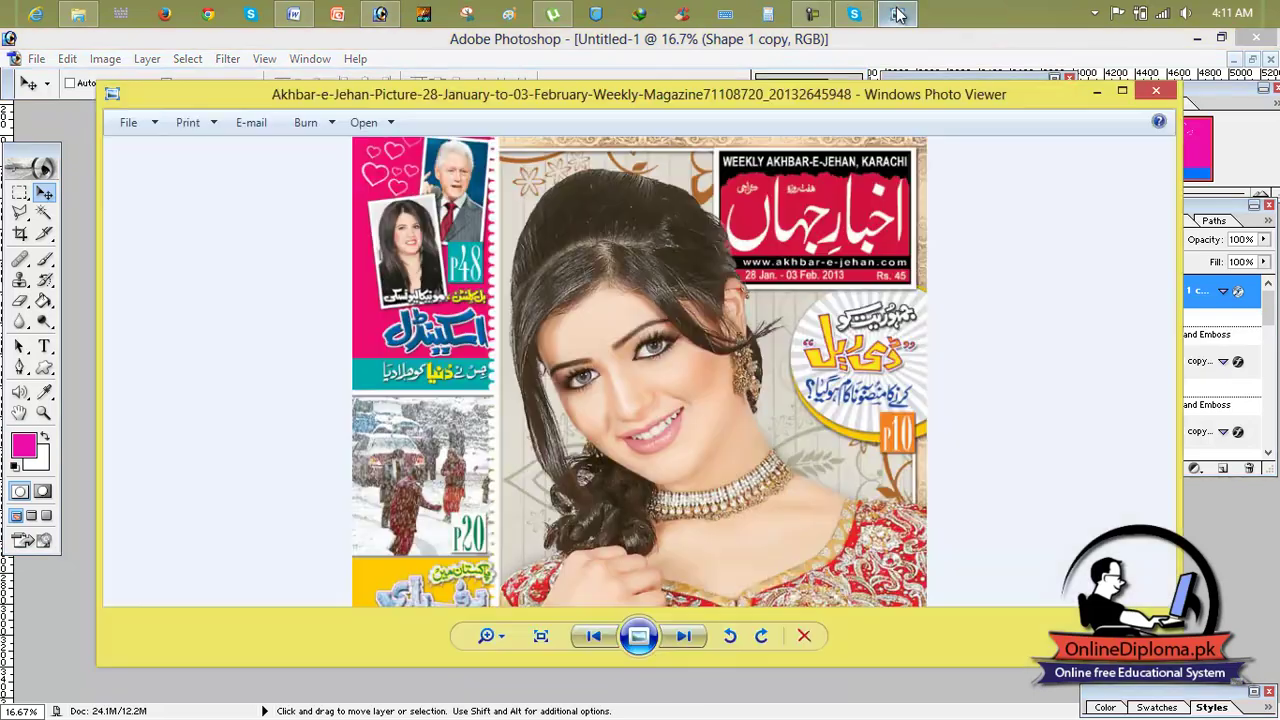
click(897, 14)
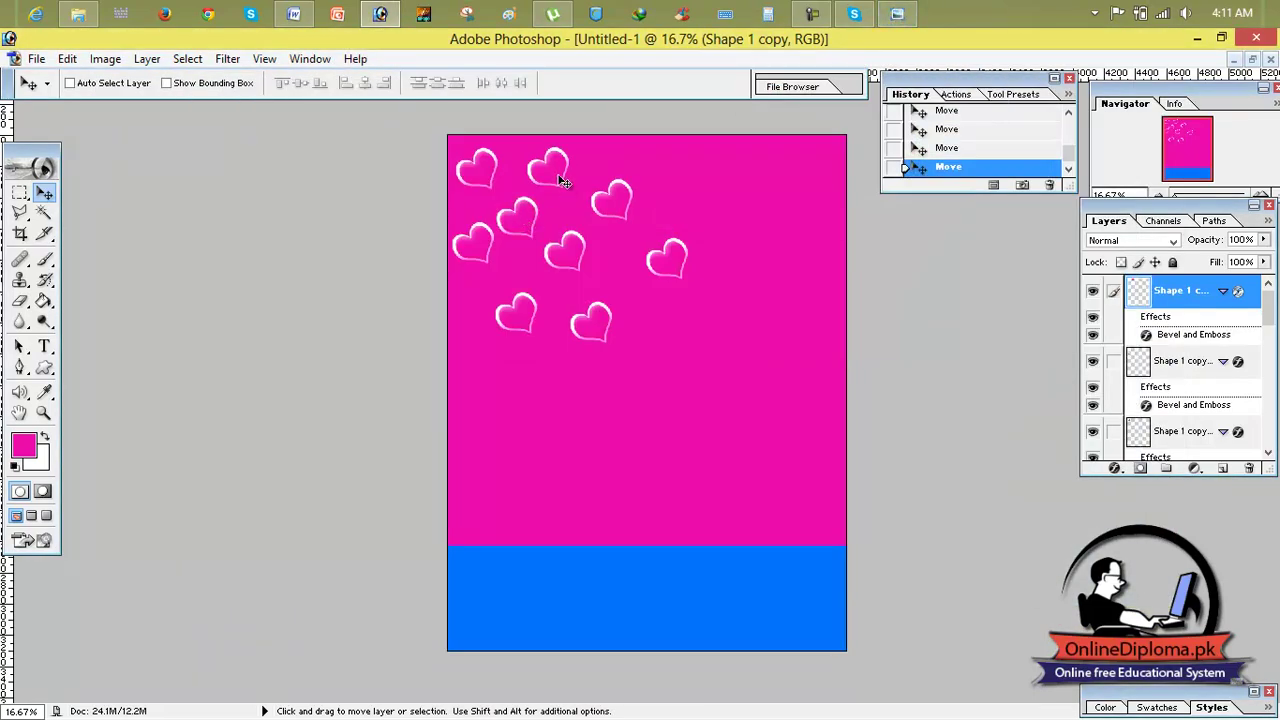
Step: Rotate one heart about 65 degrees, and tilt another about 29 degrees while shrinking it slightly
key(ctrl+t)
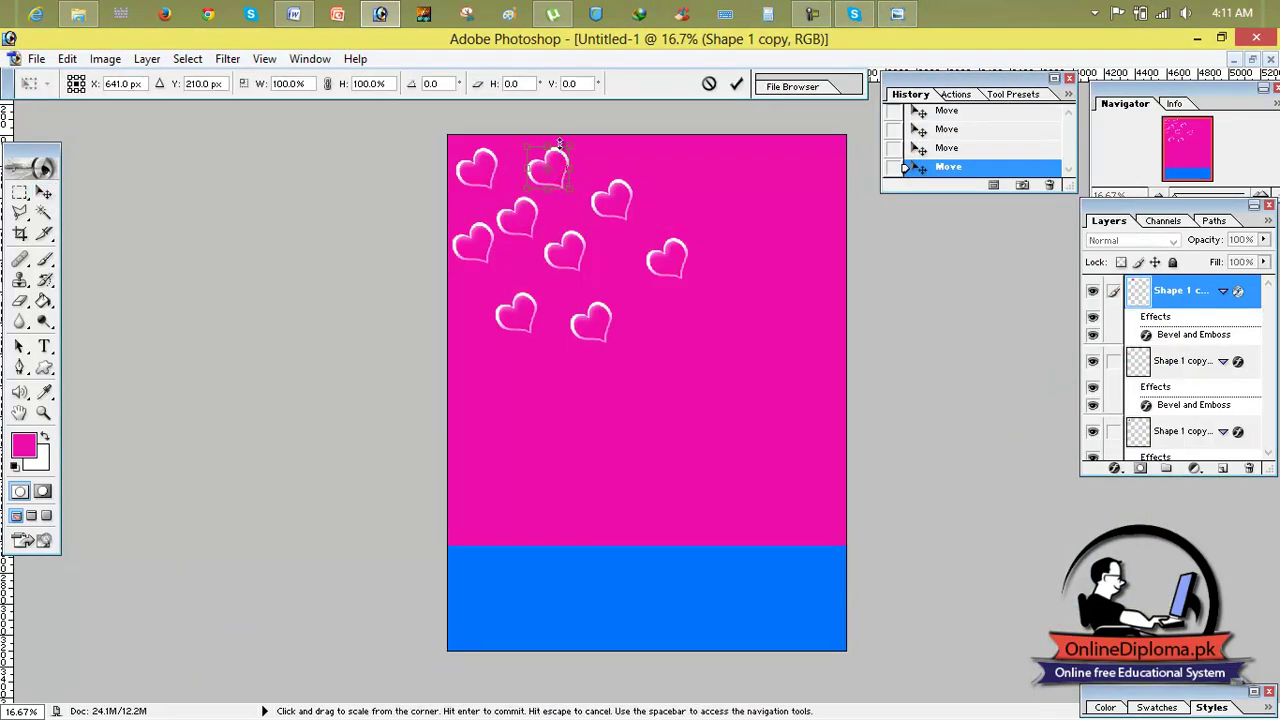
drag(548, 133, 606, 190)
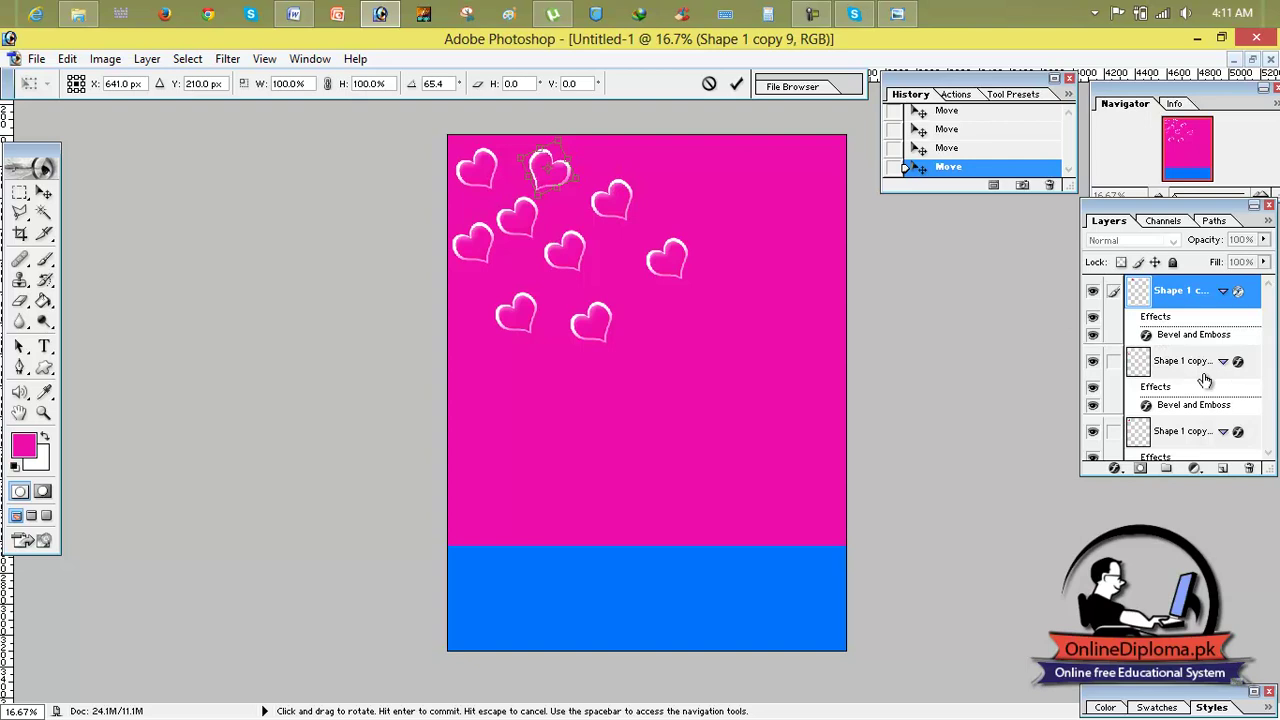
click(739, 84)
click(1147, 372)
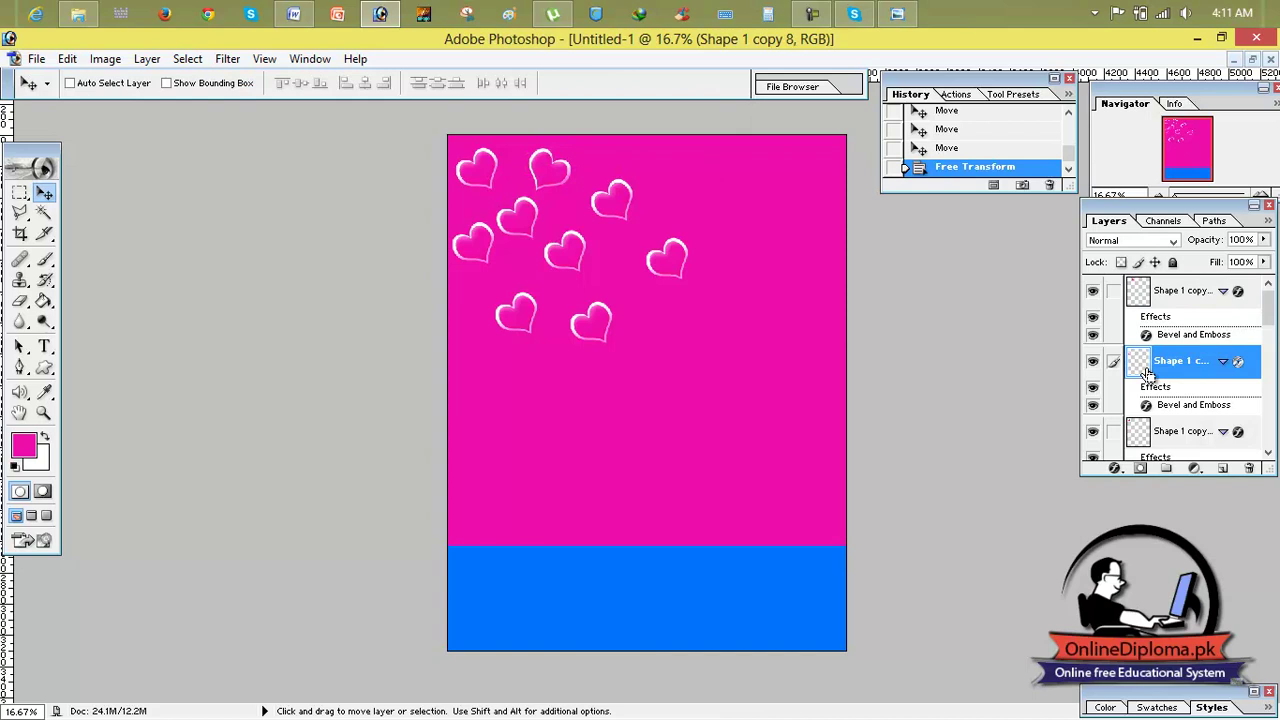
key(ctrl+t)
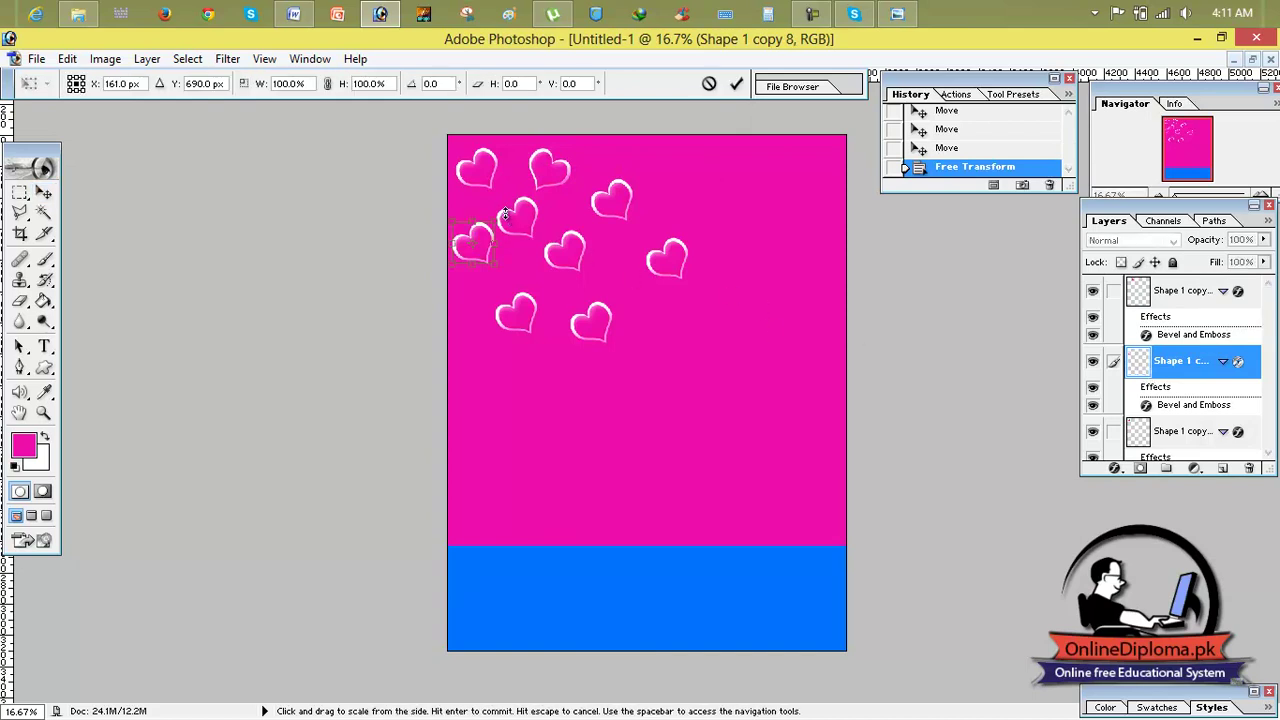
drag(500, 216, 485, 215)
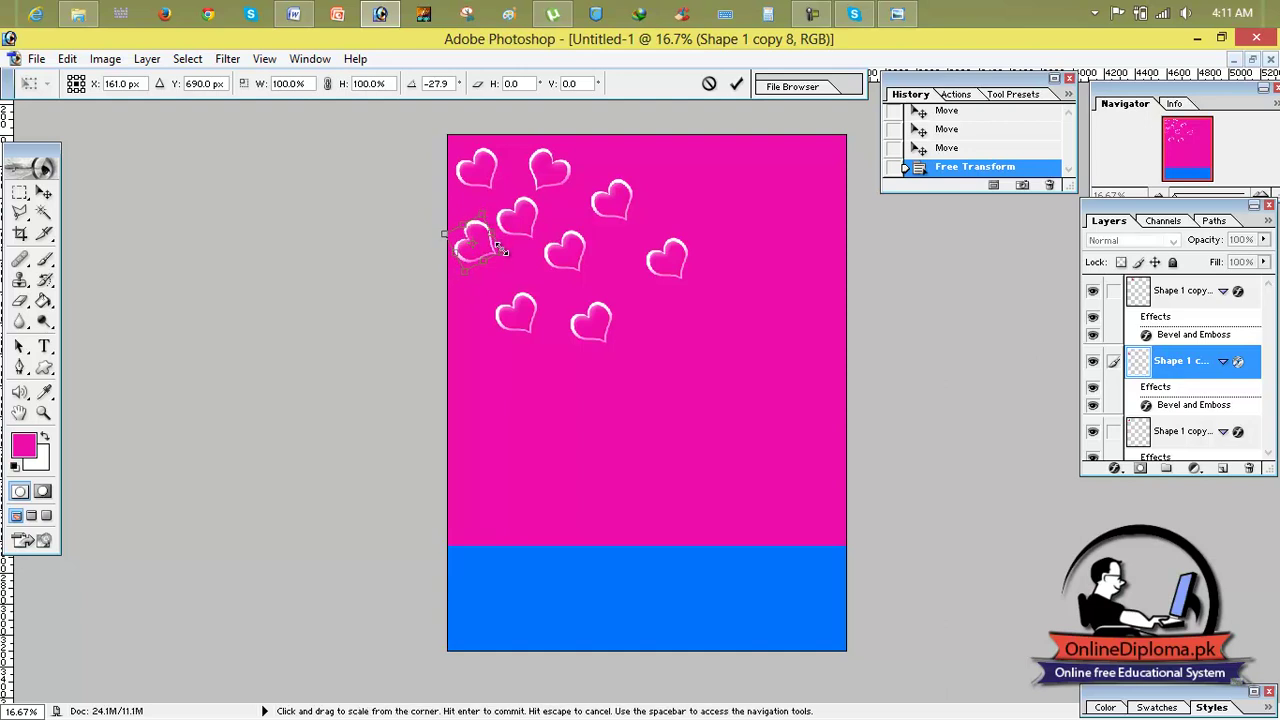
drag(500, 256, 490, 250)
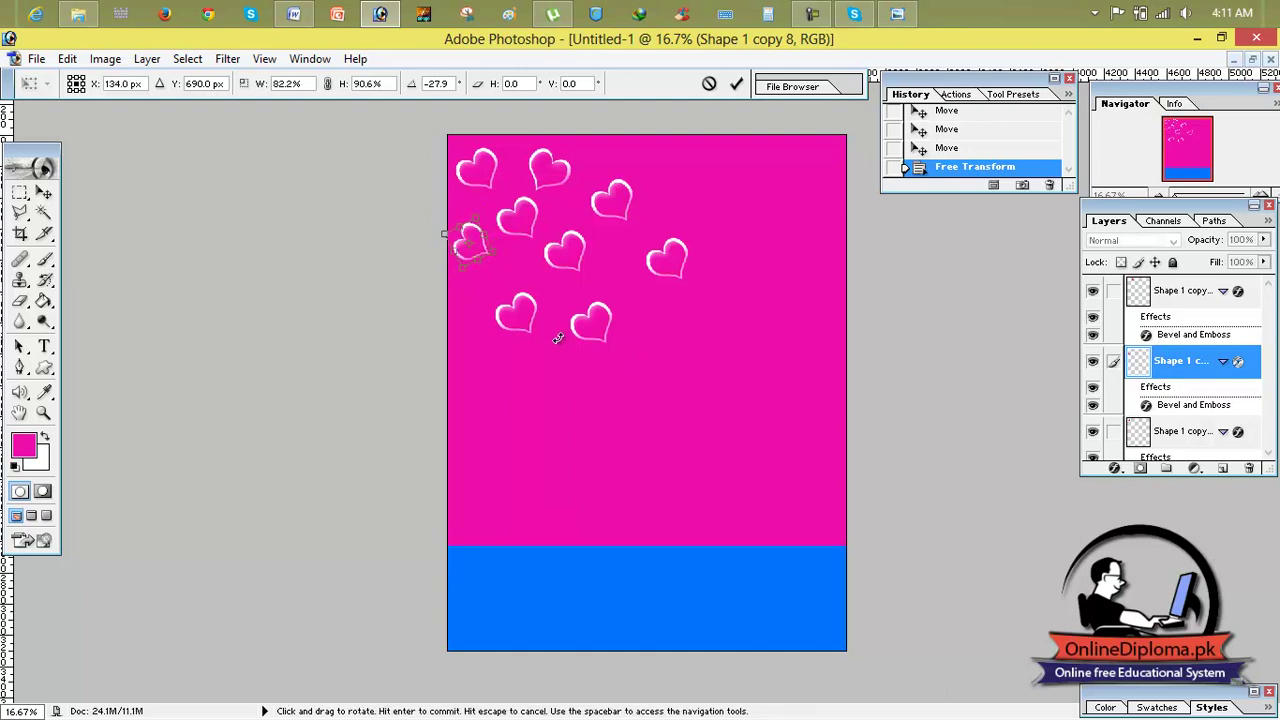
click(736, 83)
Step: Move several hearts, including Shape 1 copy 6 and copy 5, upward to close gaps
click(1145, 440)
drag(593, 326, 599, 333)
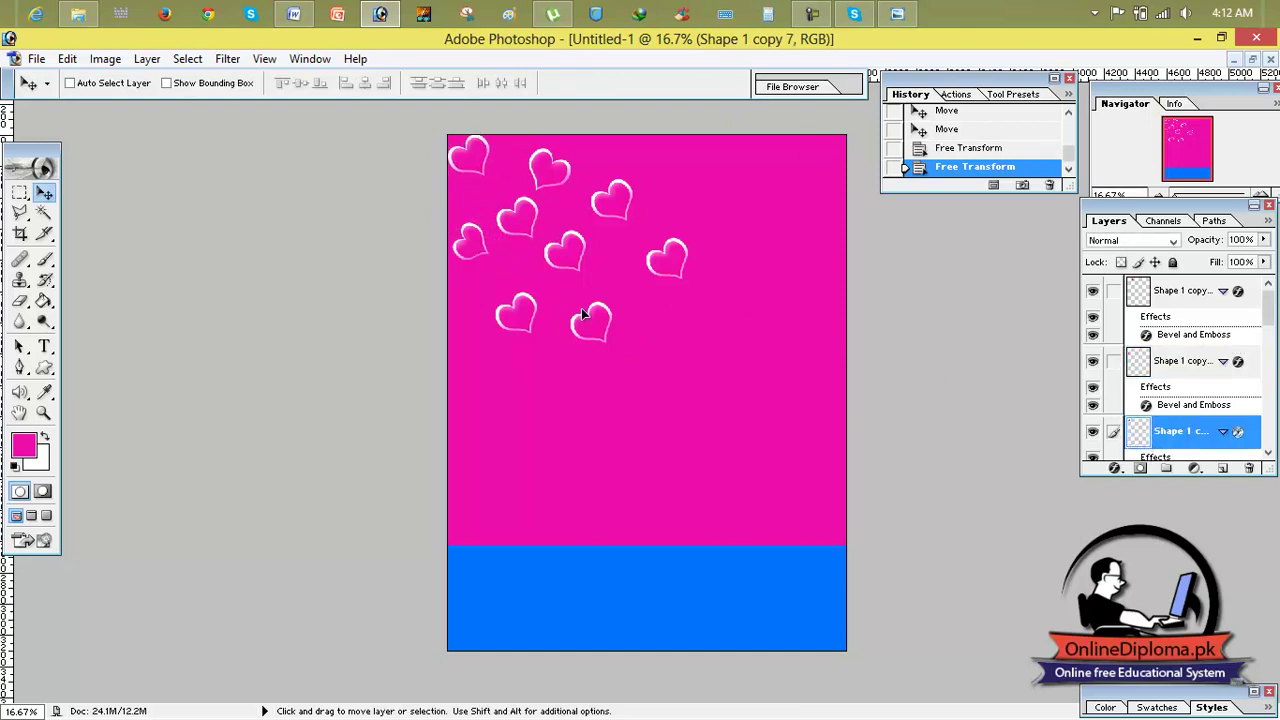
click(1268, 452)
click(1268, 452)
click(1175, 366)
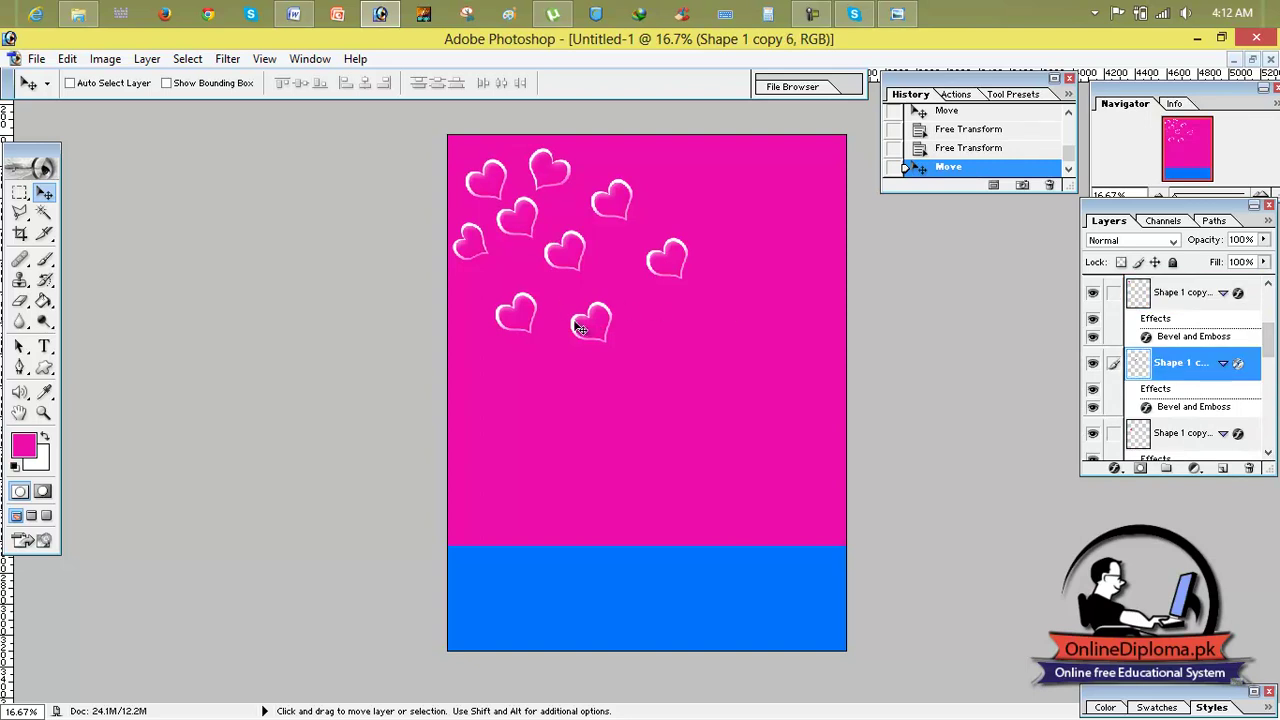
drag(593, 305, 603, 274)
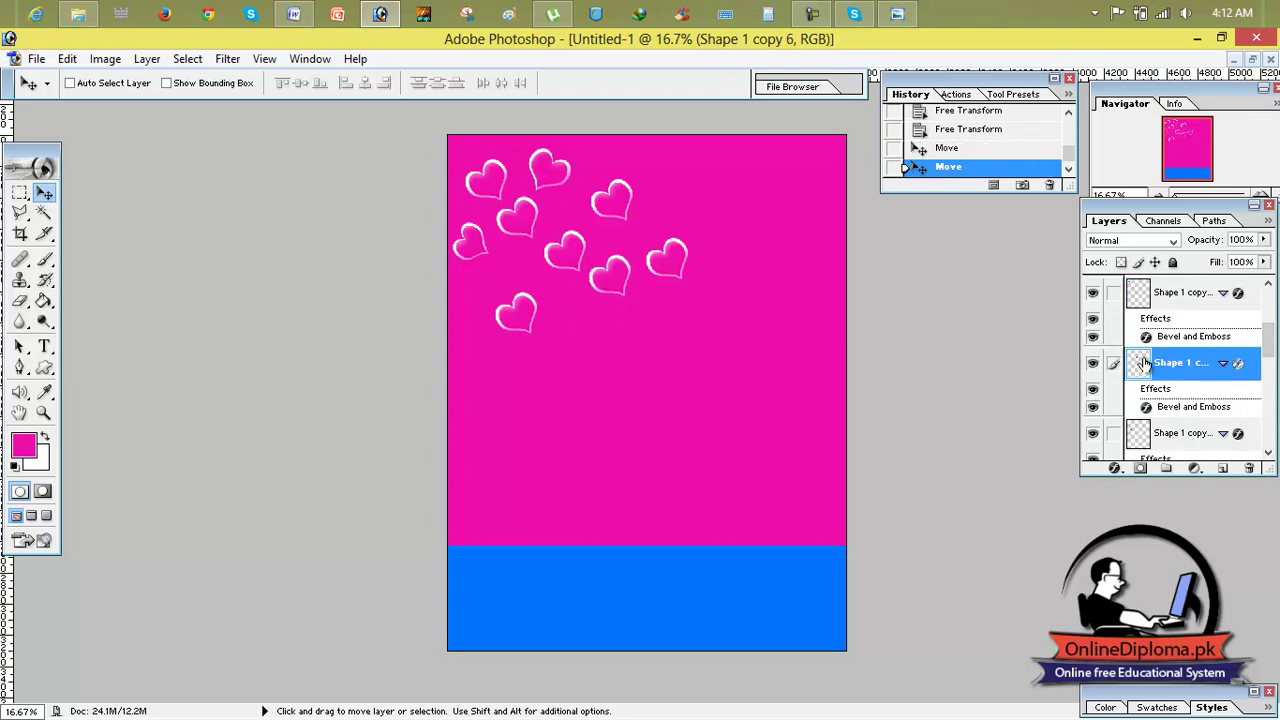
click(1155, 437)
drag(506, 284, 506, 281)
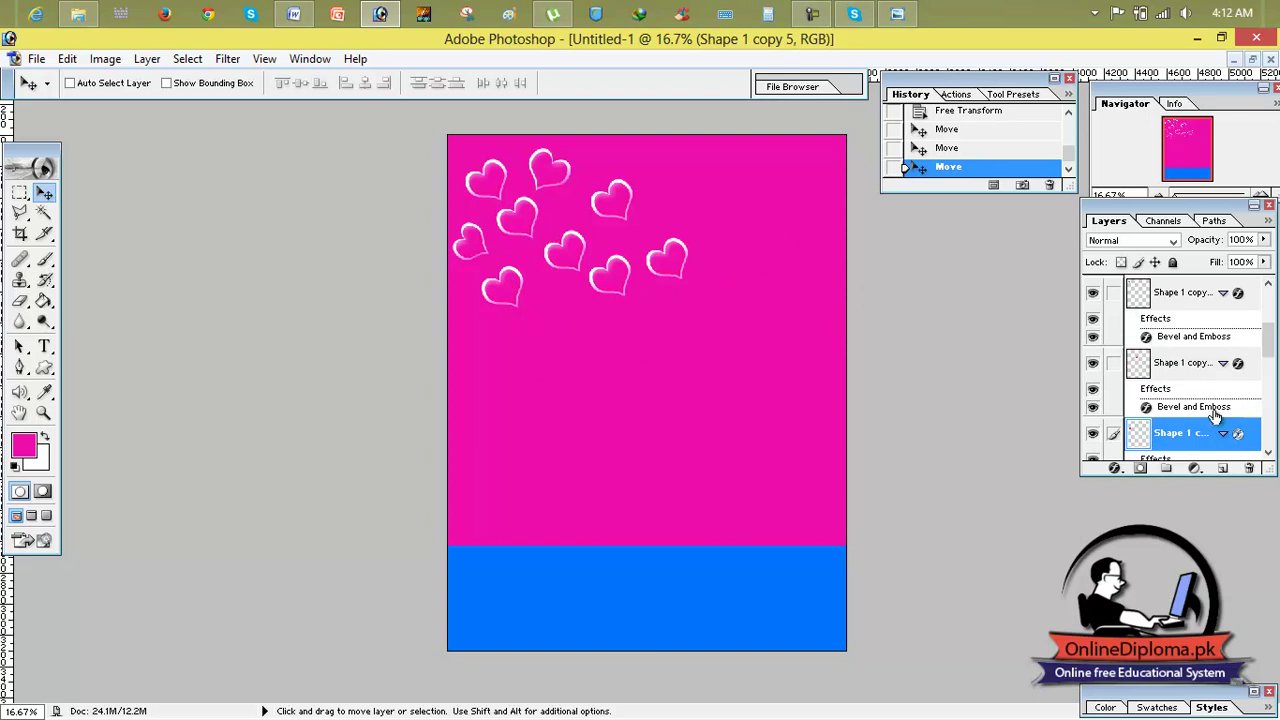
Step: Link all heart layers to Shape 1 copy 9 and merge them with Merge Linked
scroll(1150, 293, down, 2)
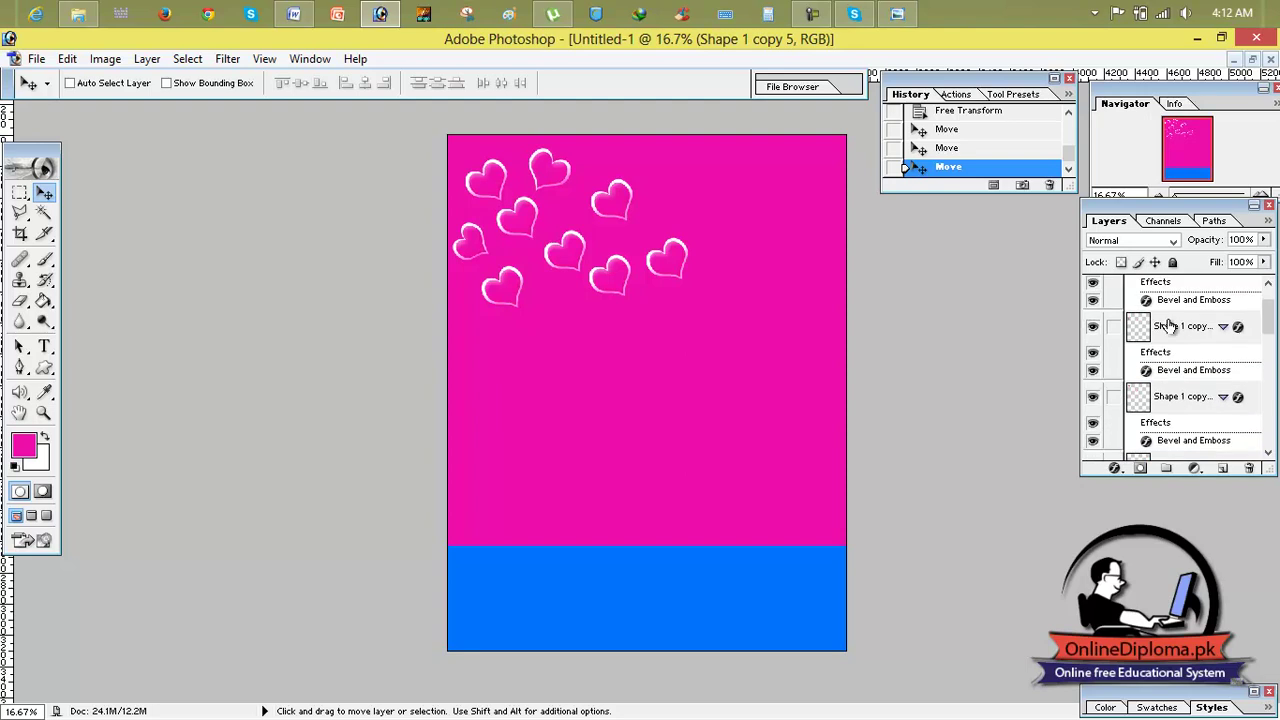
click(1124, 296)
click(1113, 361)
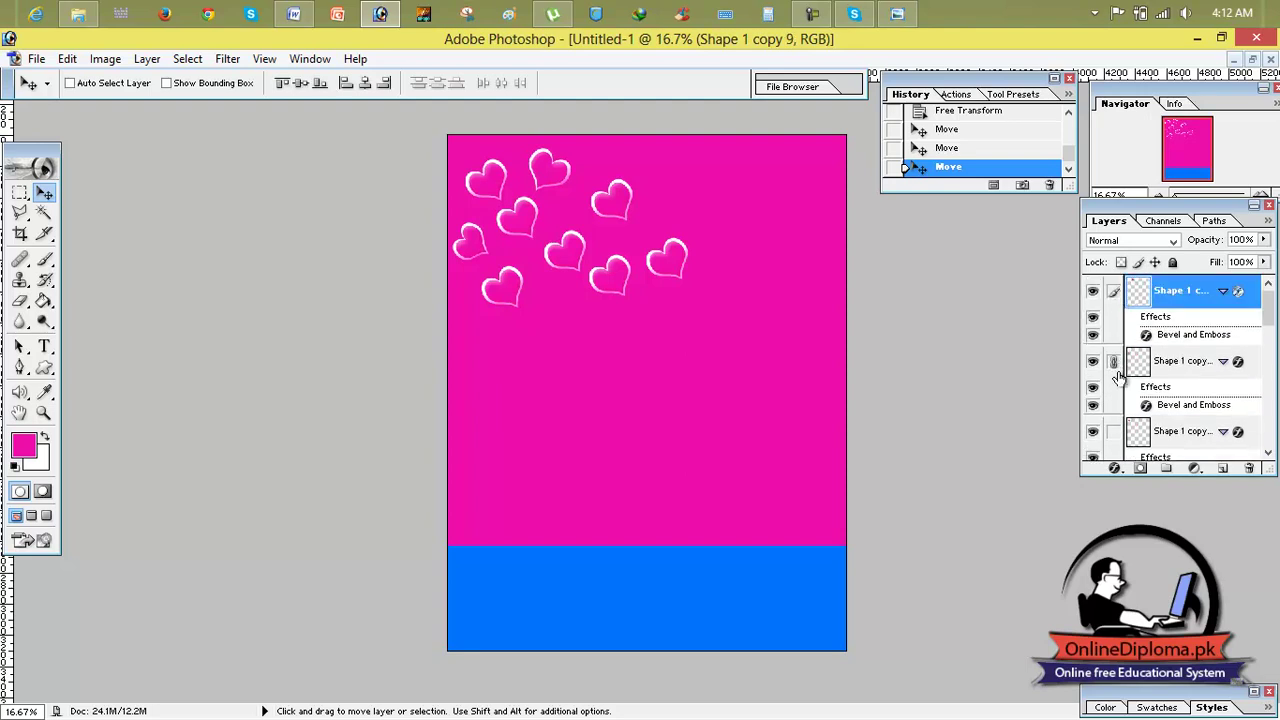
click(1113, 431)
scroll(1185, 364, down, 1)
scroll(1185, 364, down, 2)
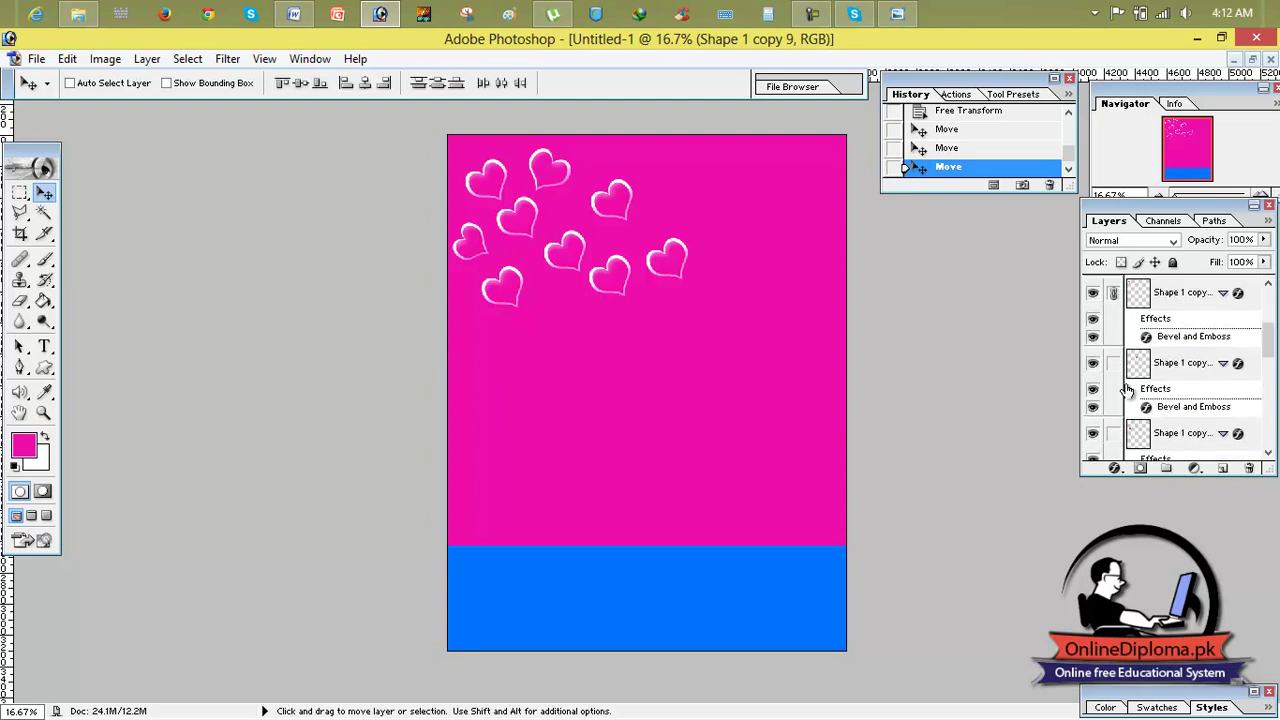
click(1113, 433)
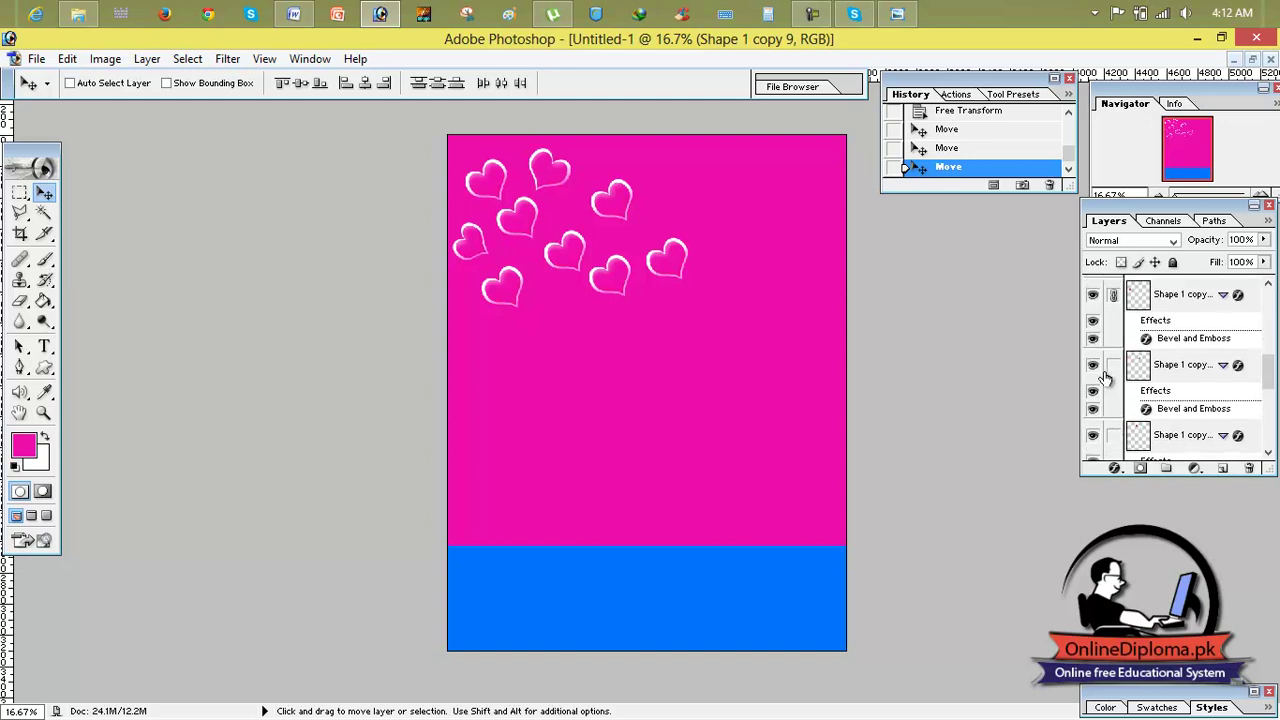
scroll(1117, 433, down, 1)
scroll(1117, 433, down, 1)
click(1114, 437)
scroll(1115, 440, down, 1)
scroll(1115, 440, down, 1)
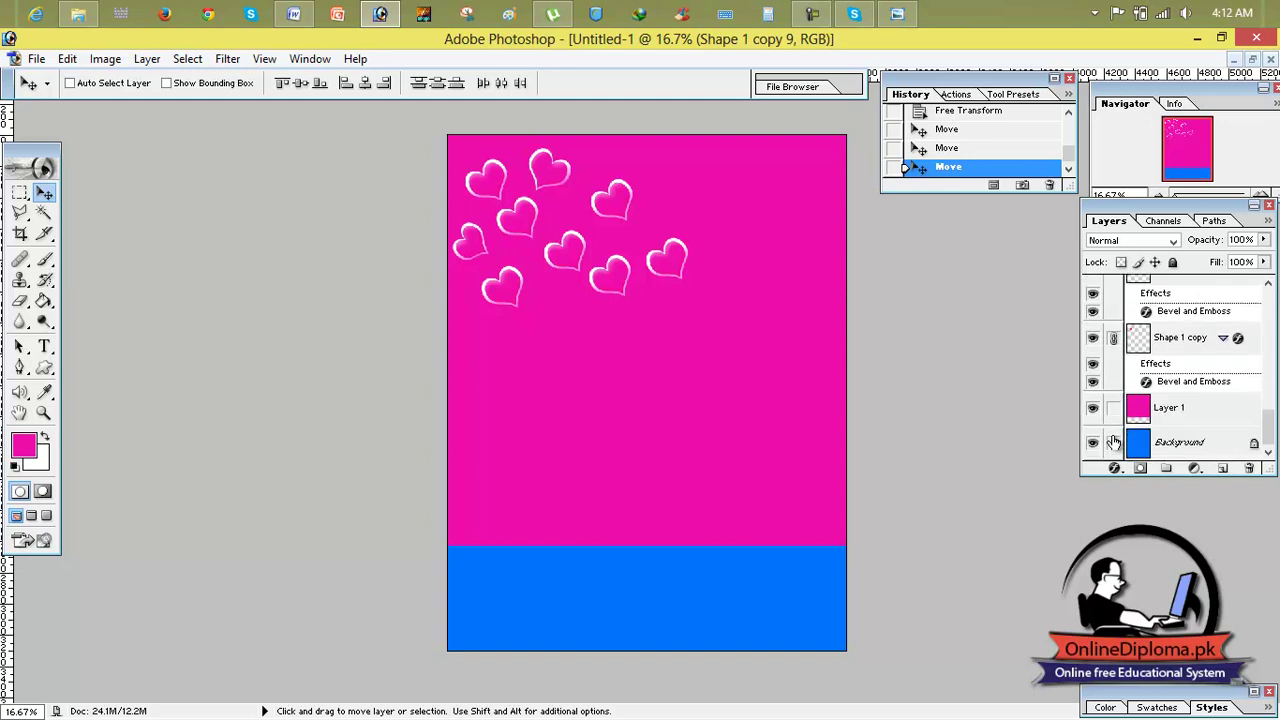
click(151, 62)
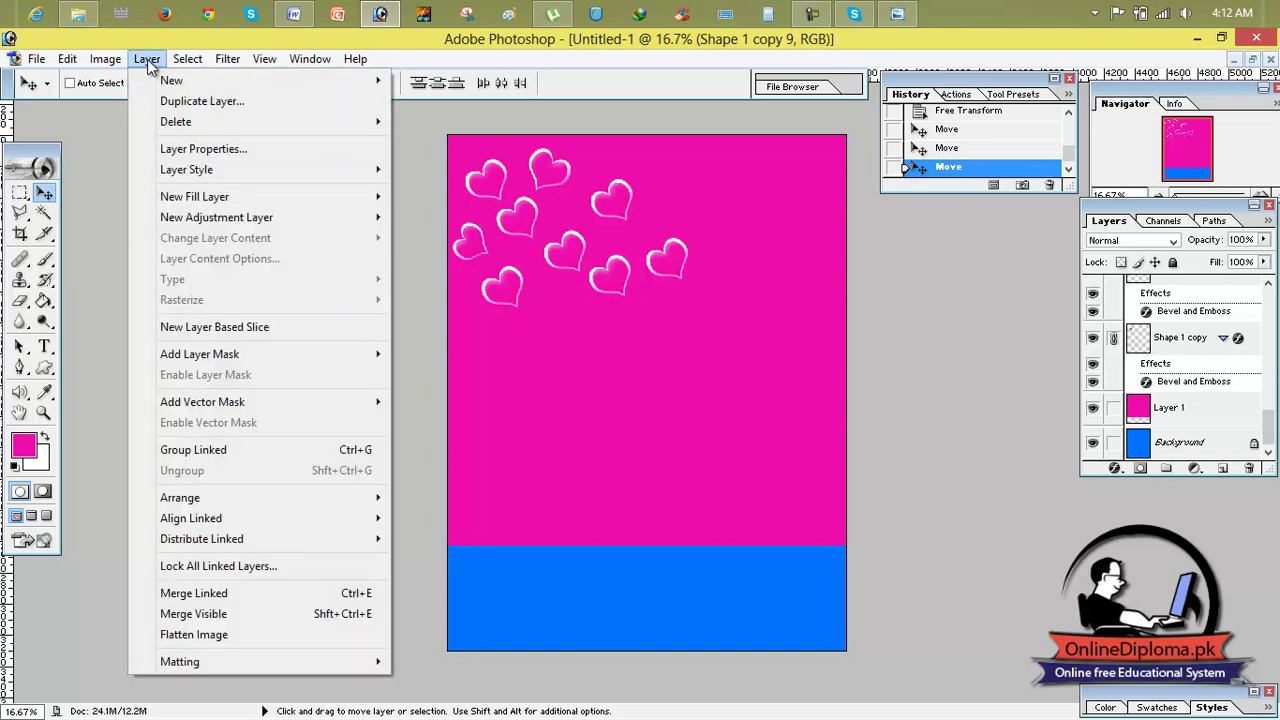
click(227, 593)
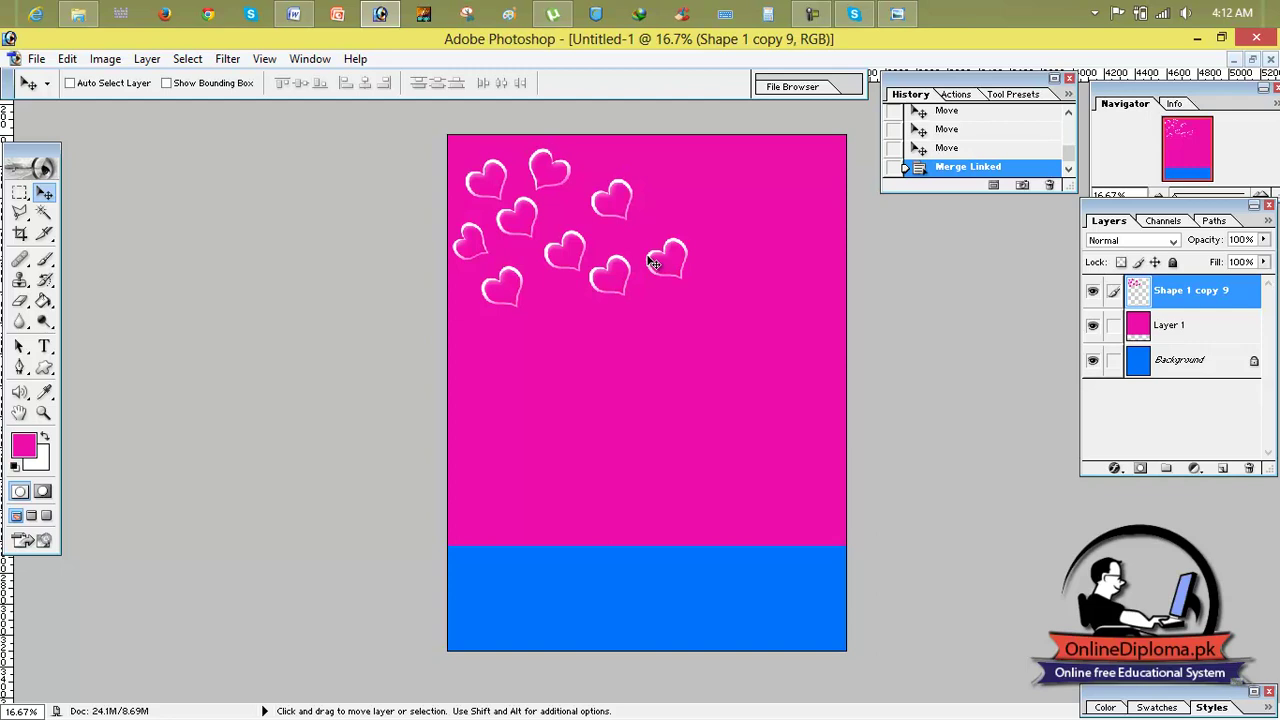
Step: Shift the merged hearts slightly right and scale the whole cluster down
drag(650, 262, 655, 267)
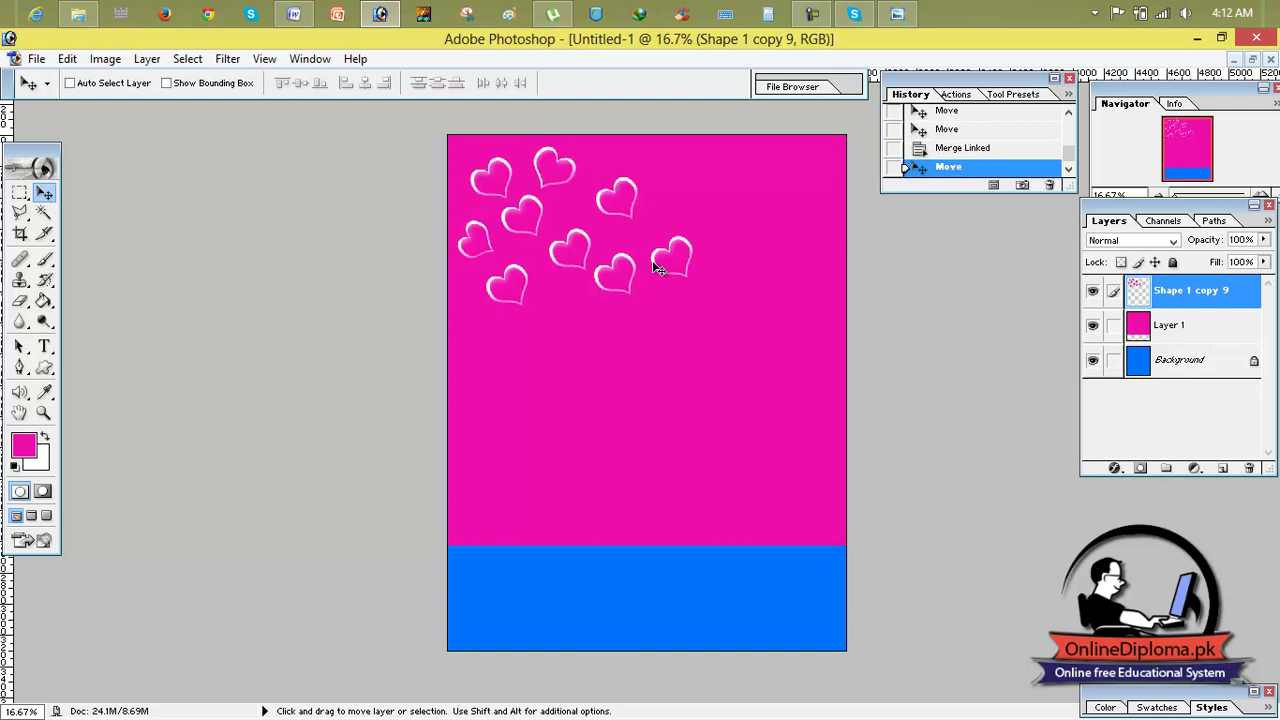
key(ctrl+t)
drag(694, 297, 614, 261)
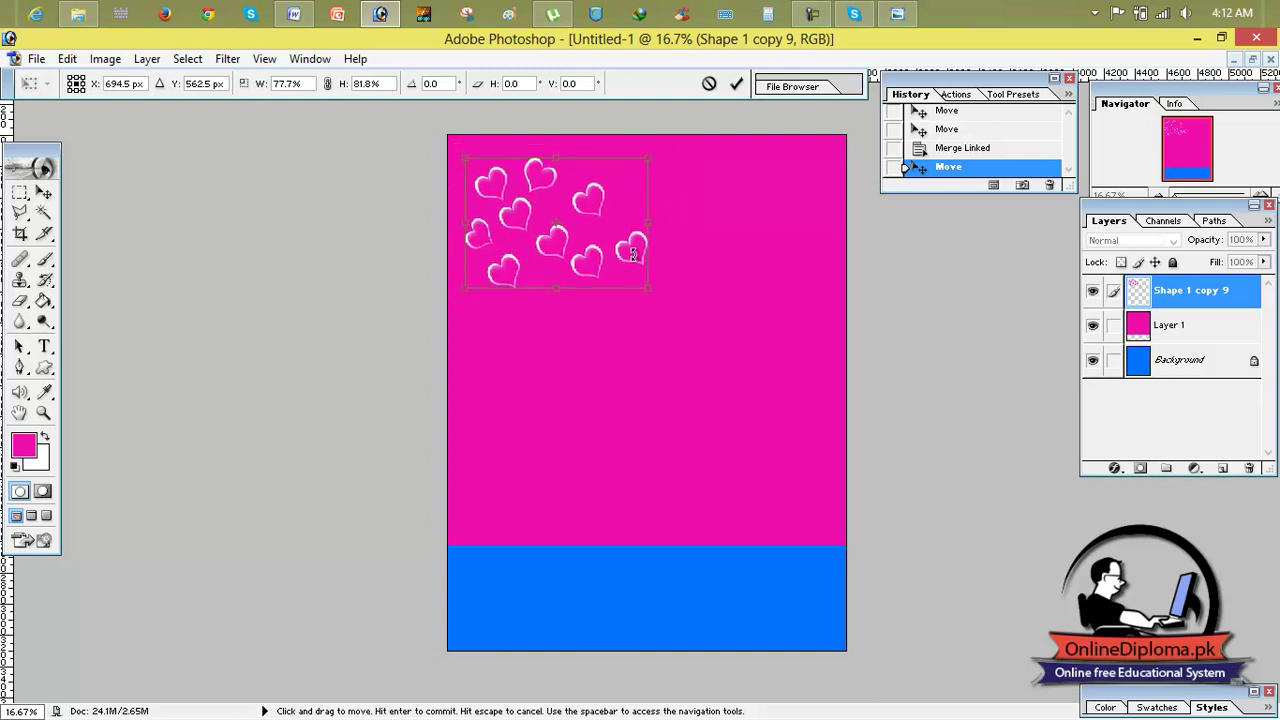
click(743, 87)
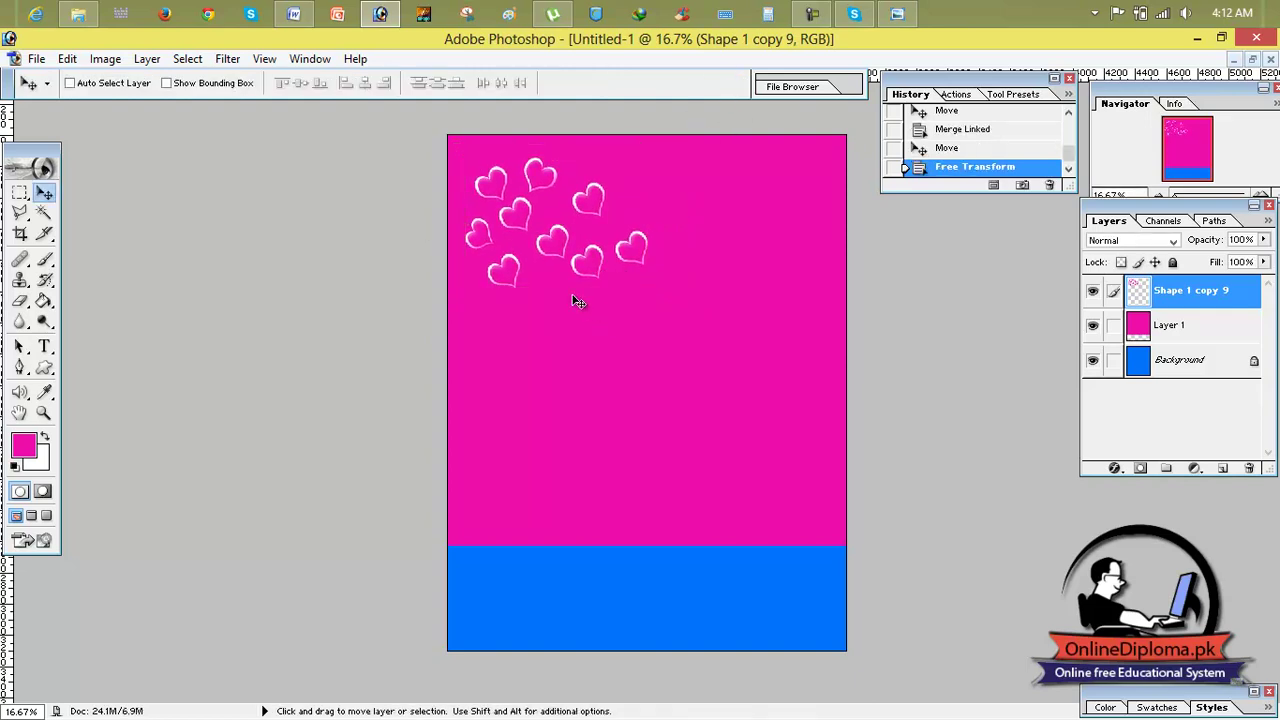
Step: After checking the reference cover, open the grey-haired man's portrait photo
click(899, 18)
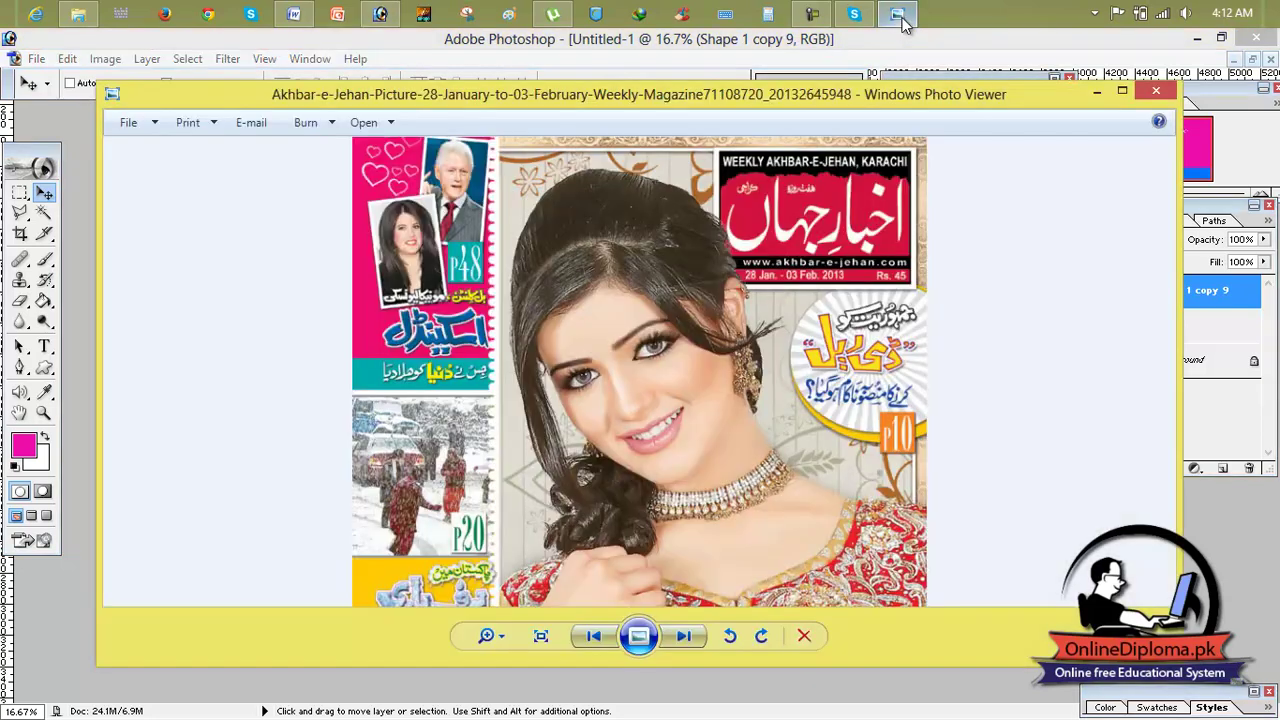
click(900, 18)
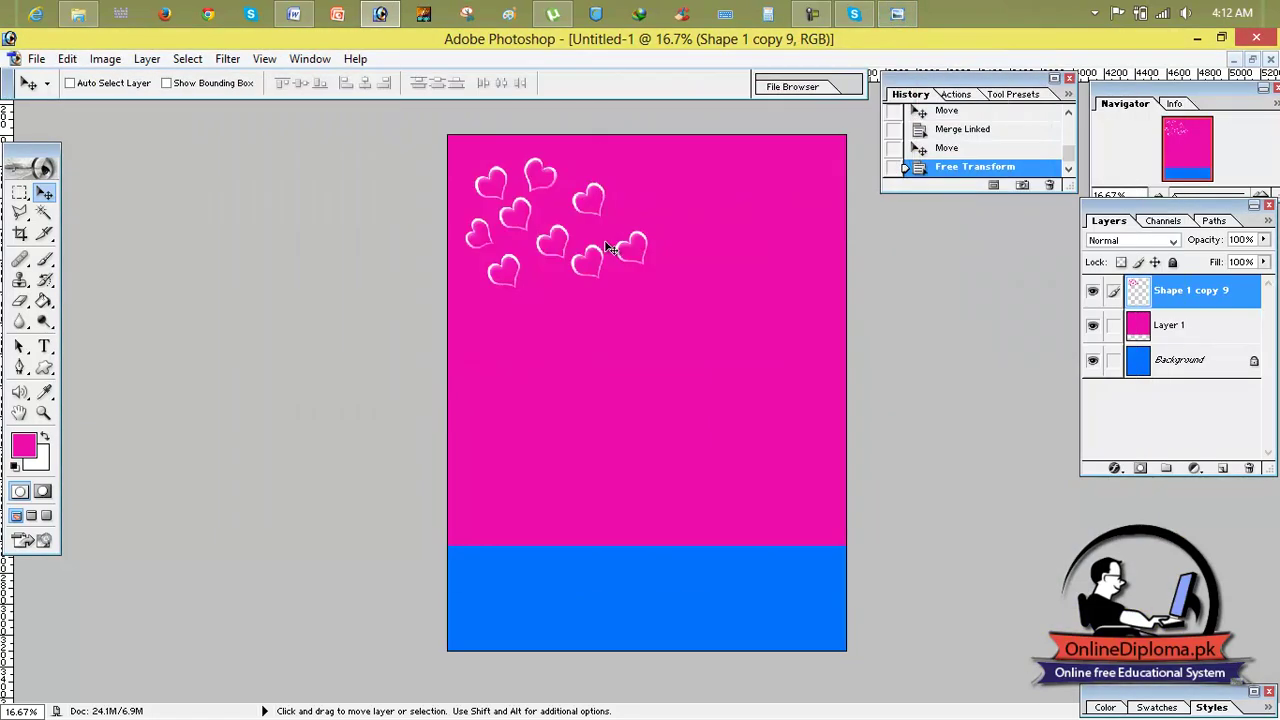
click(36, 58)
click(51, 104)
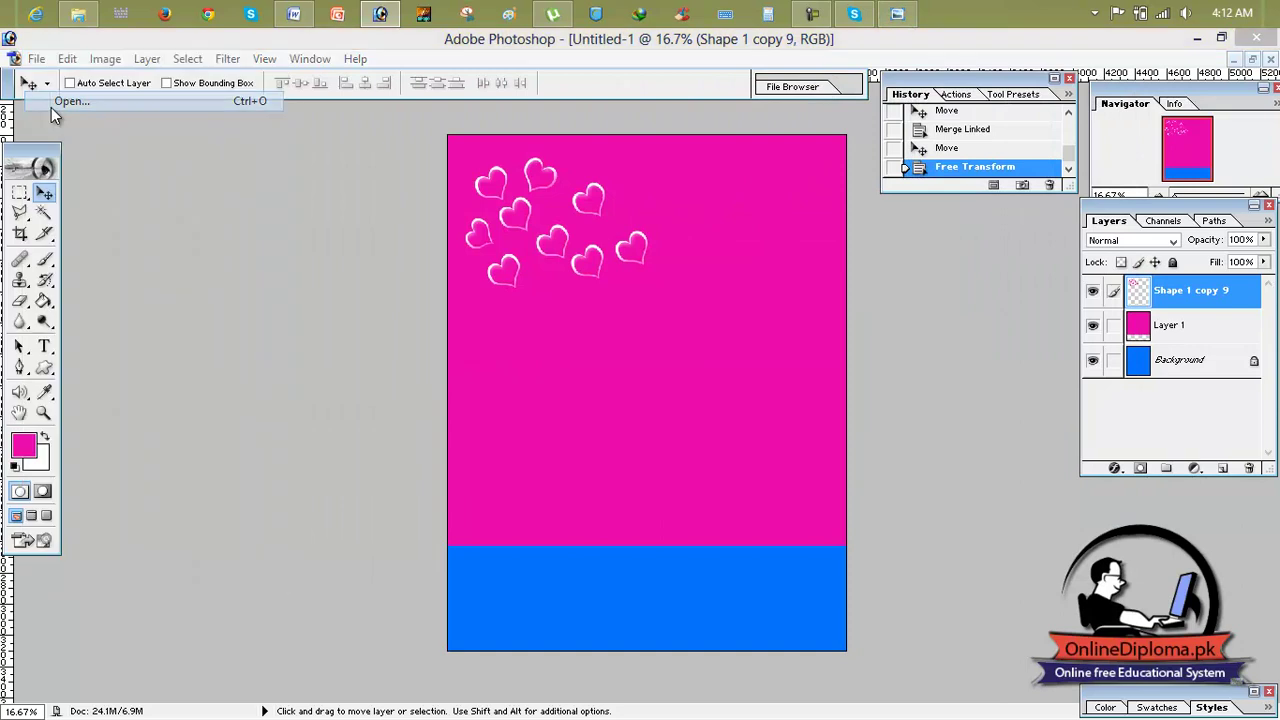
click(643, 190)
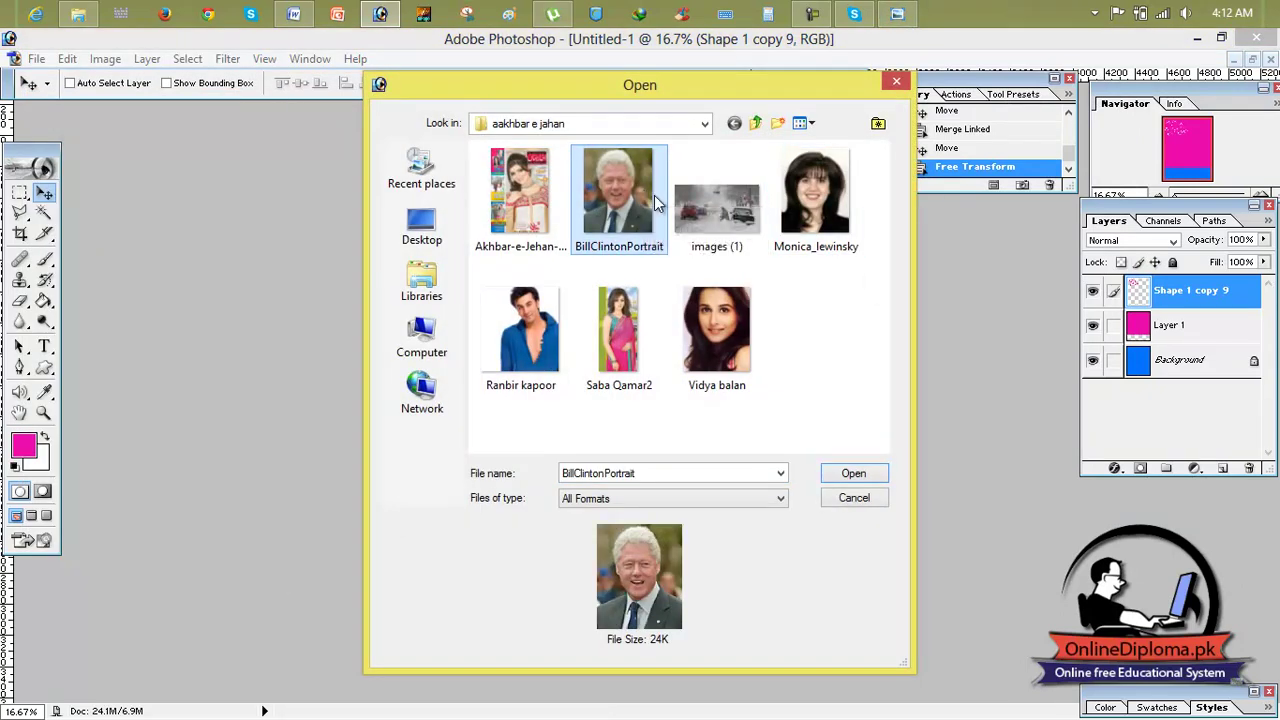
double_click(645, 196)
Step: Maximize the portrait and convert its locked background into editable Layer 0
click(416, 129)
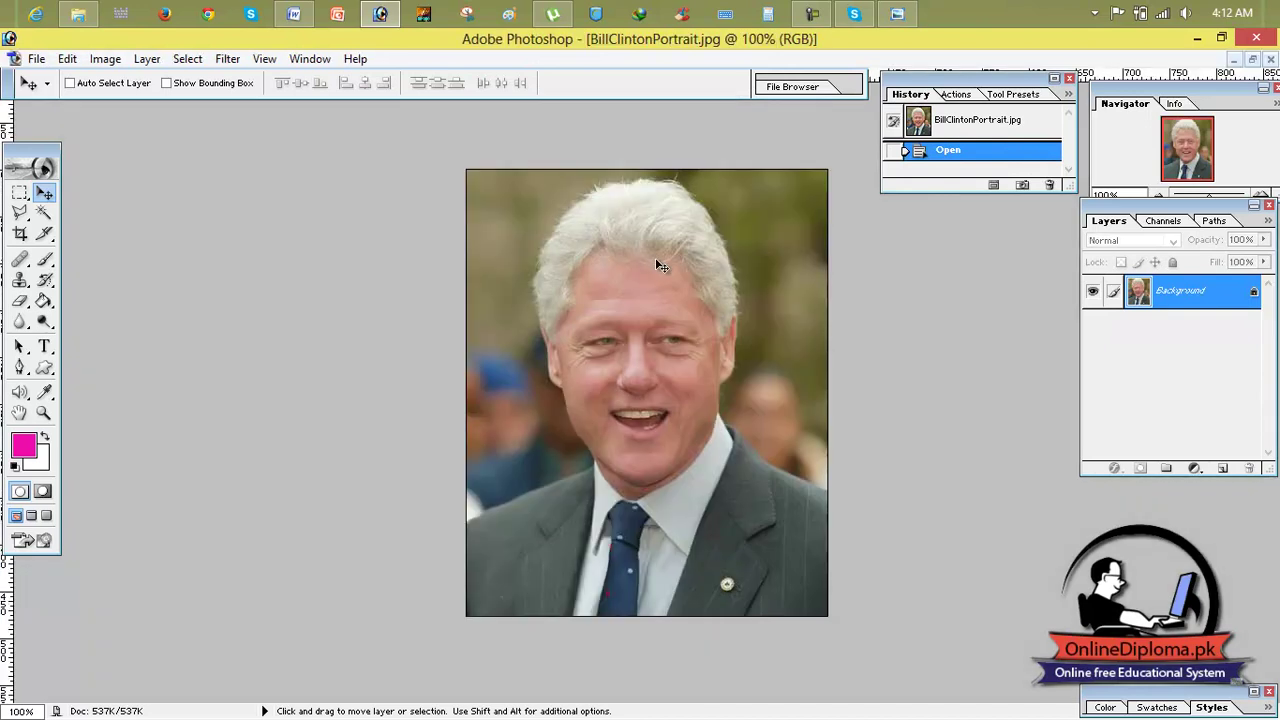
double_click(1176, 293)
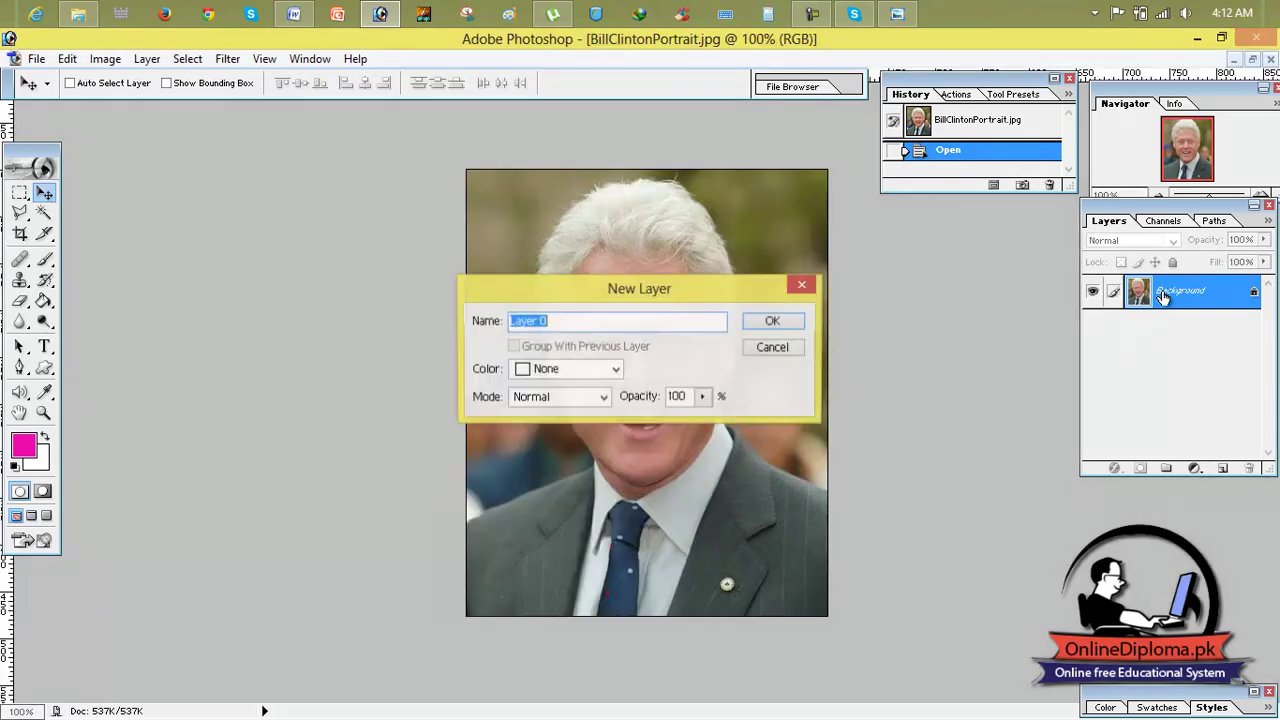
click(775, 323)
mouse_move(776, 303)
mouse_down()
mouse_move(778, 326)
mouse_move(774, 302)
mouse_up()
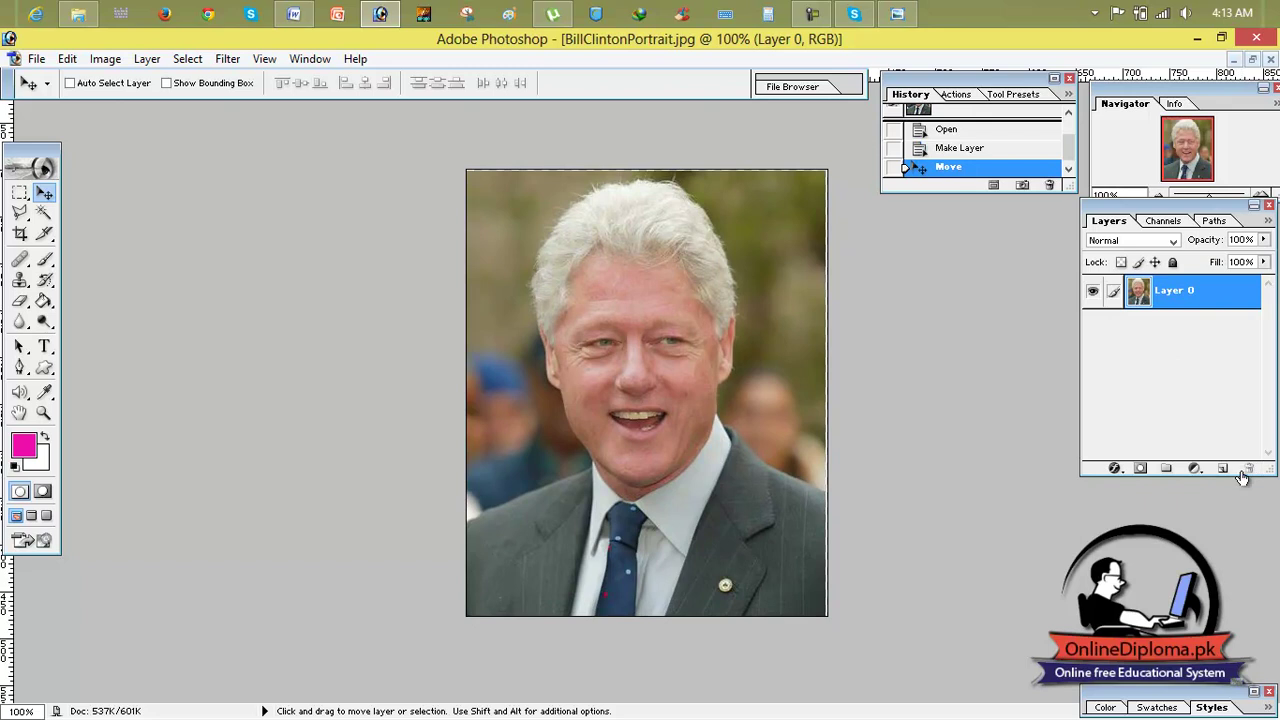
Step: Drag the portrait into Untitled-1 as Layer 2, placed left of centre below the hearts
click(1252, 60)
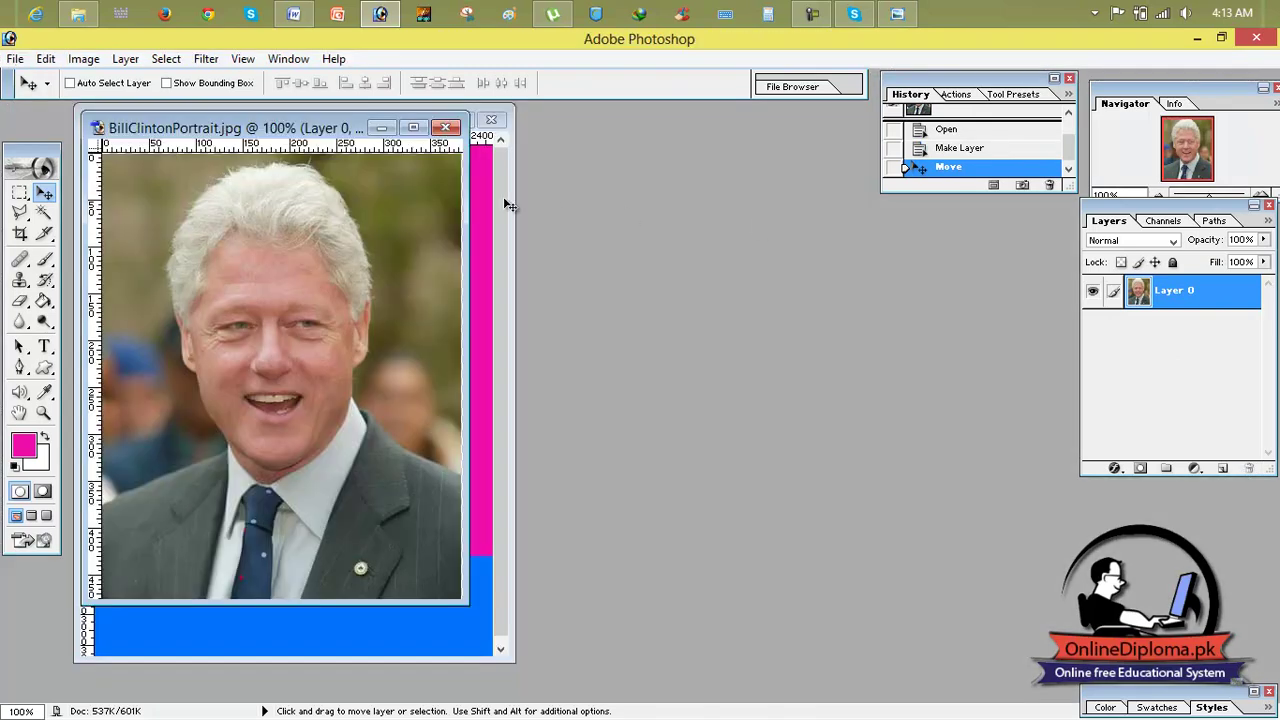
drag(333, 128, 941, 266)
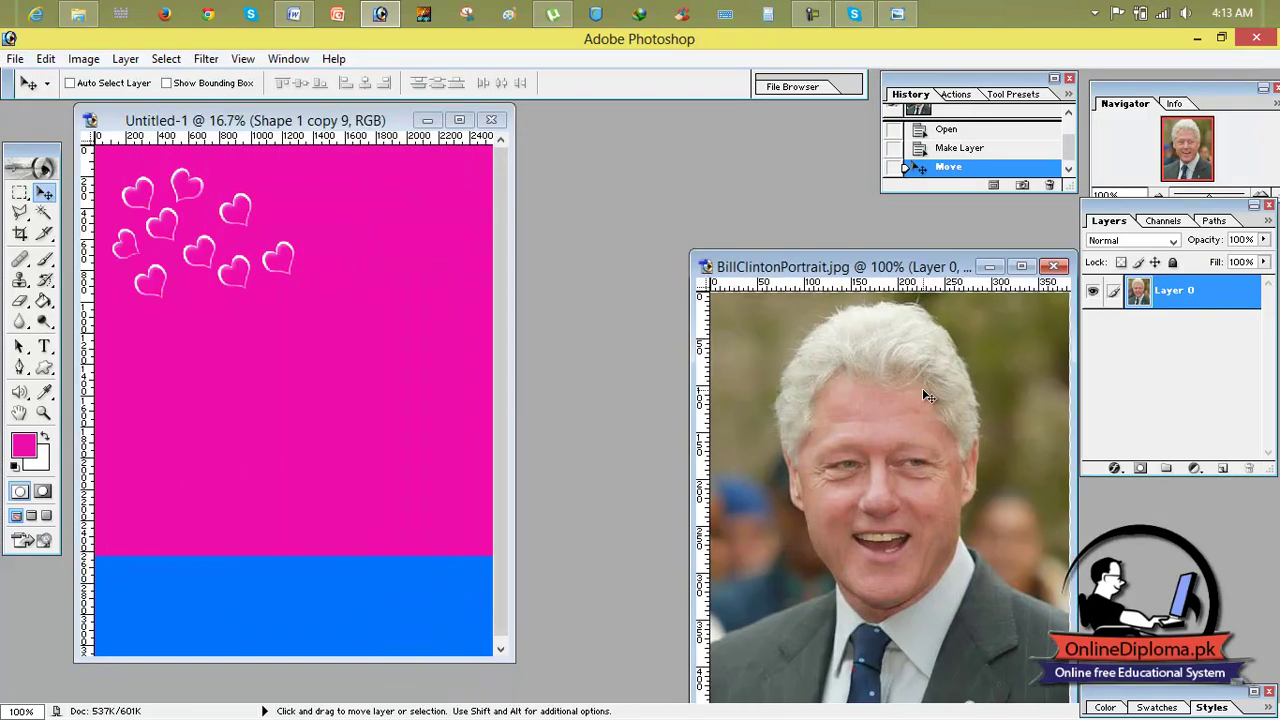
drag(922, 388, 457, 372)
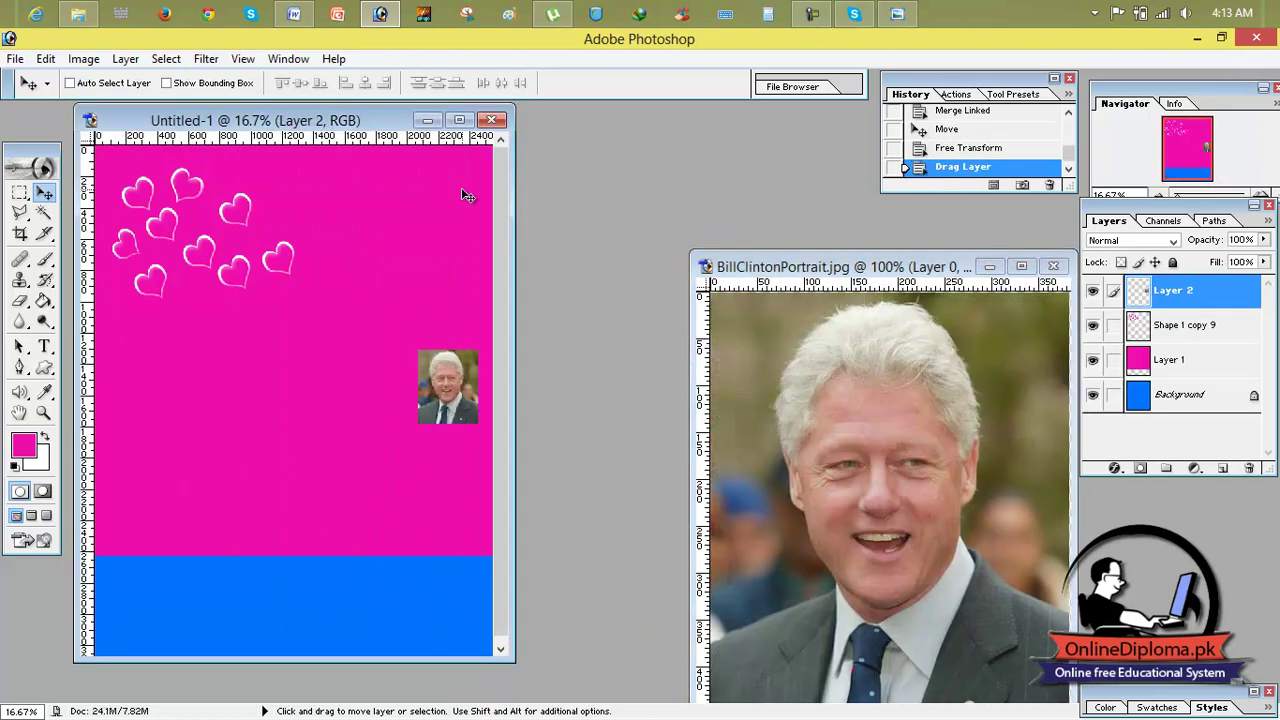
click(459, 120)
drag(798, 393, 555, 373)
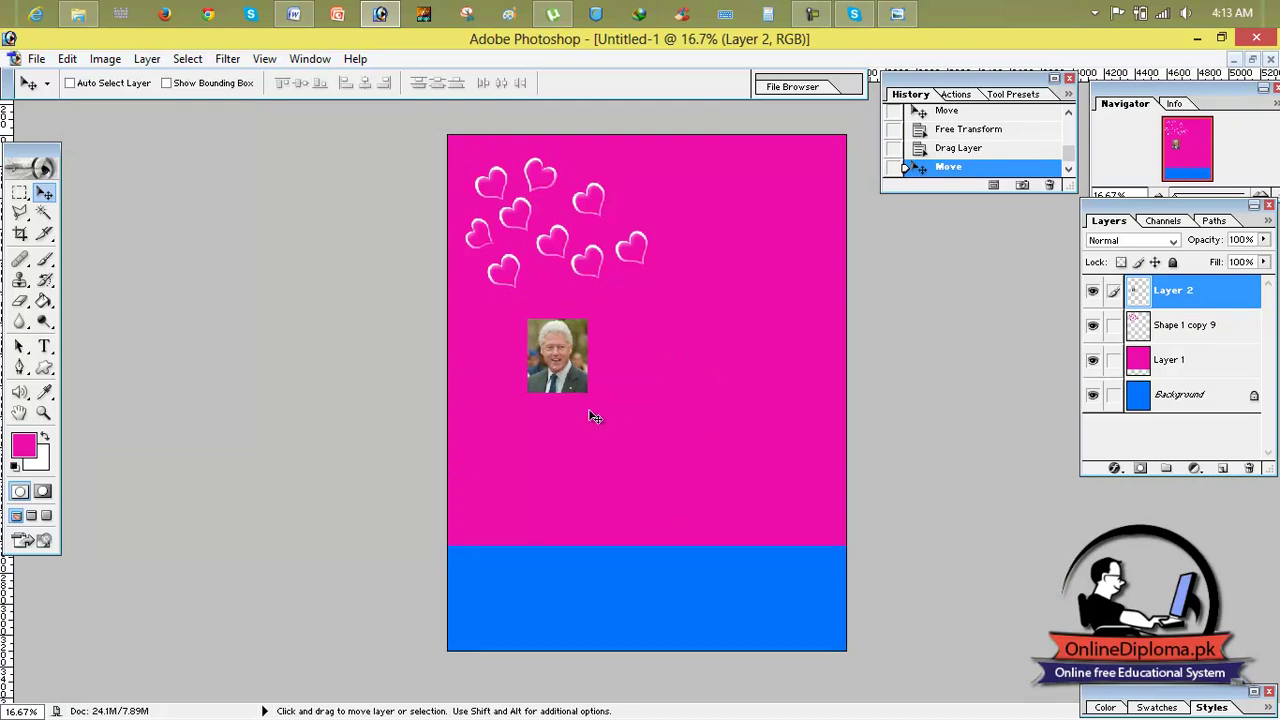
Step: After checking the reference cover, open the dark-haired woman's portrait photo
click(896, 15)
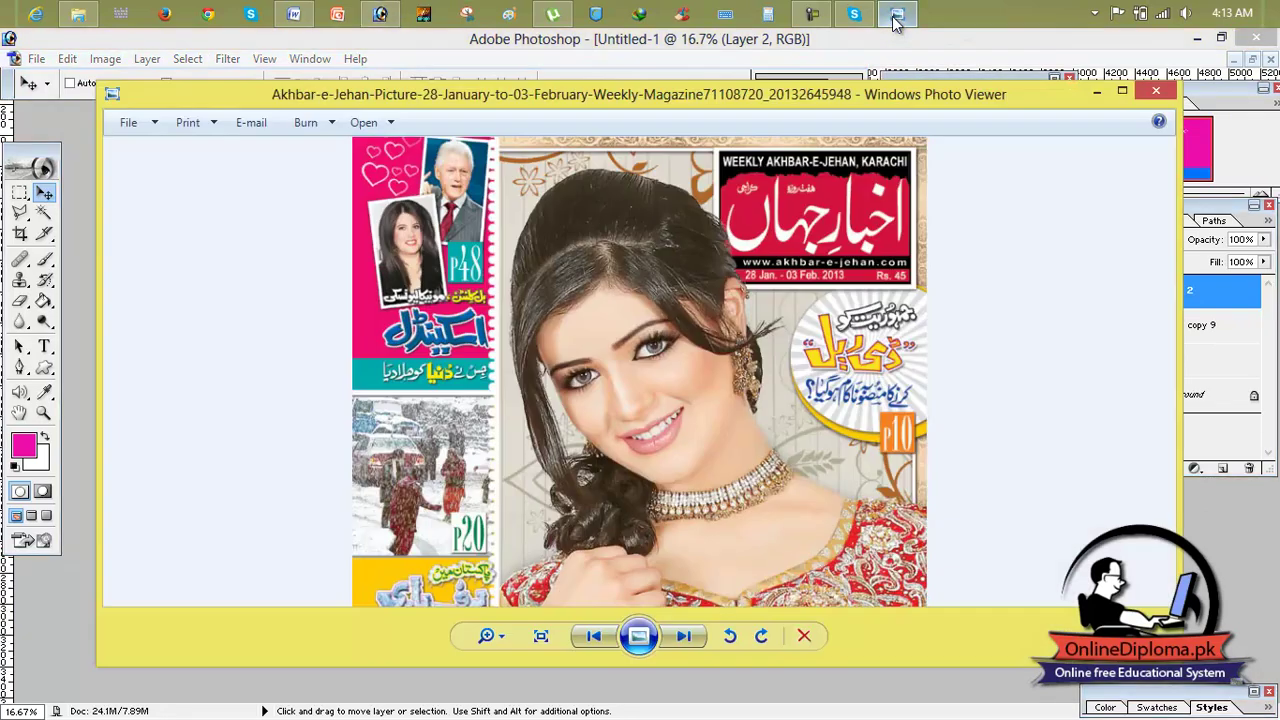
click(896, 15)
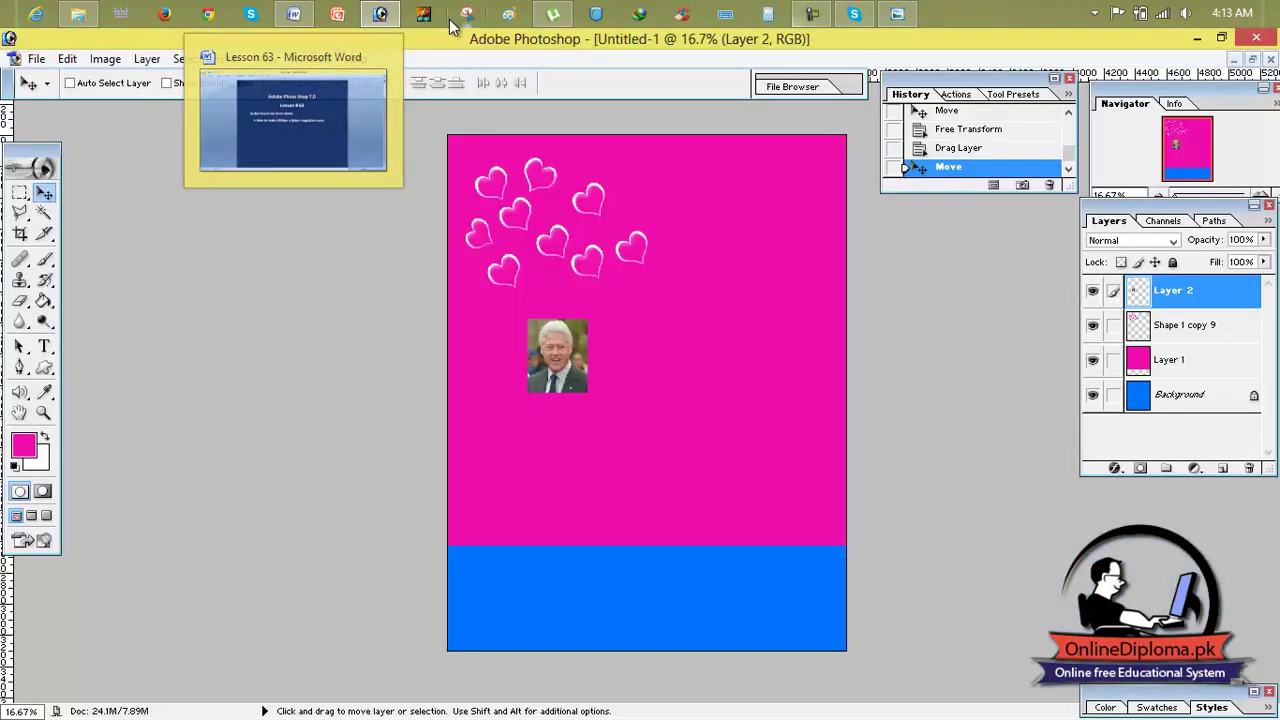
click(36, 58)
mouse_move(36, 58)
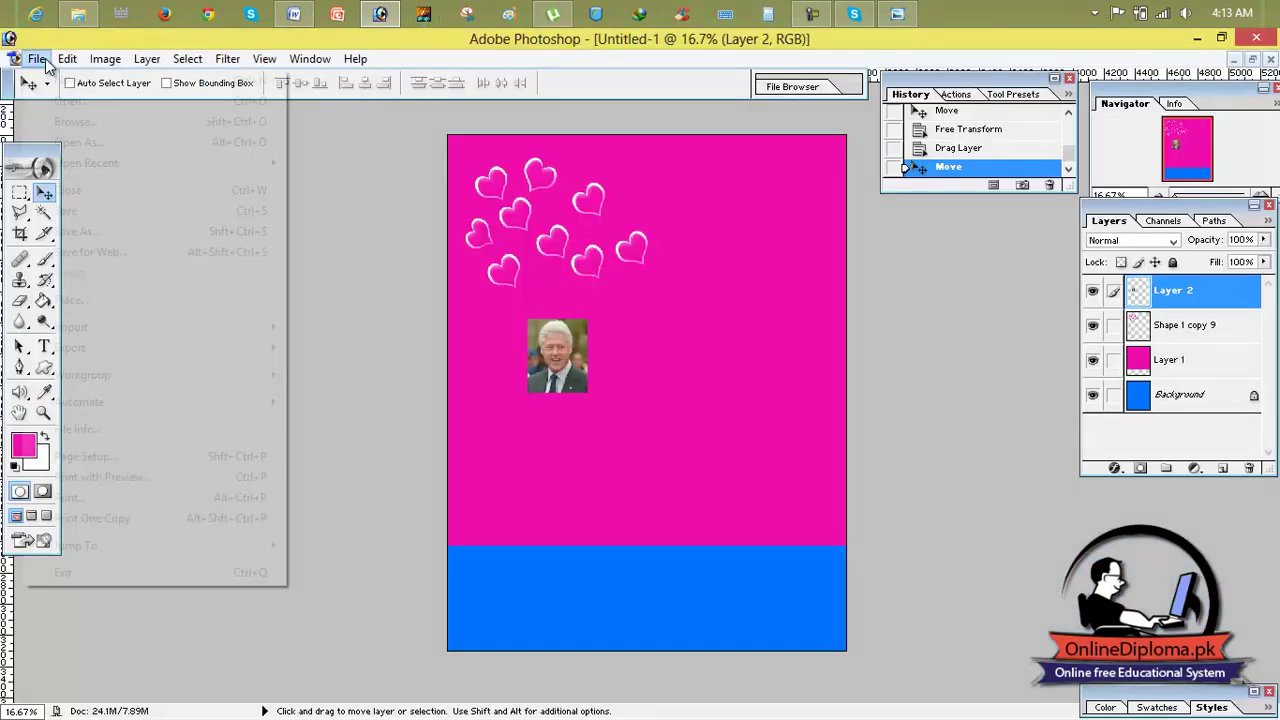
click(58, 100)
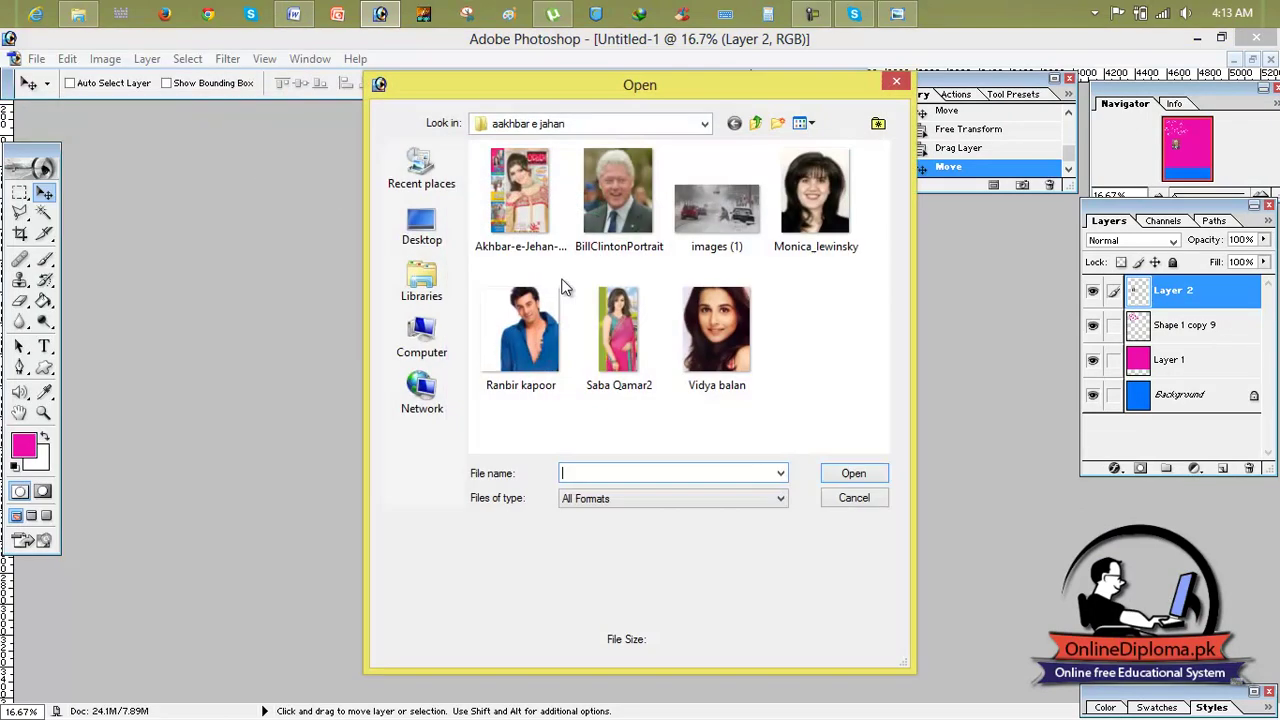
click(805, 218)
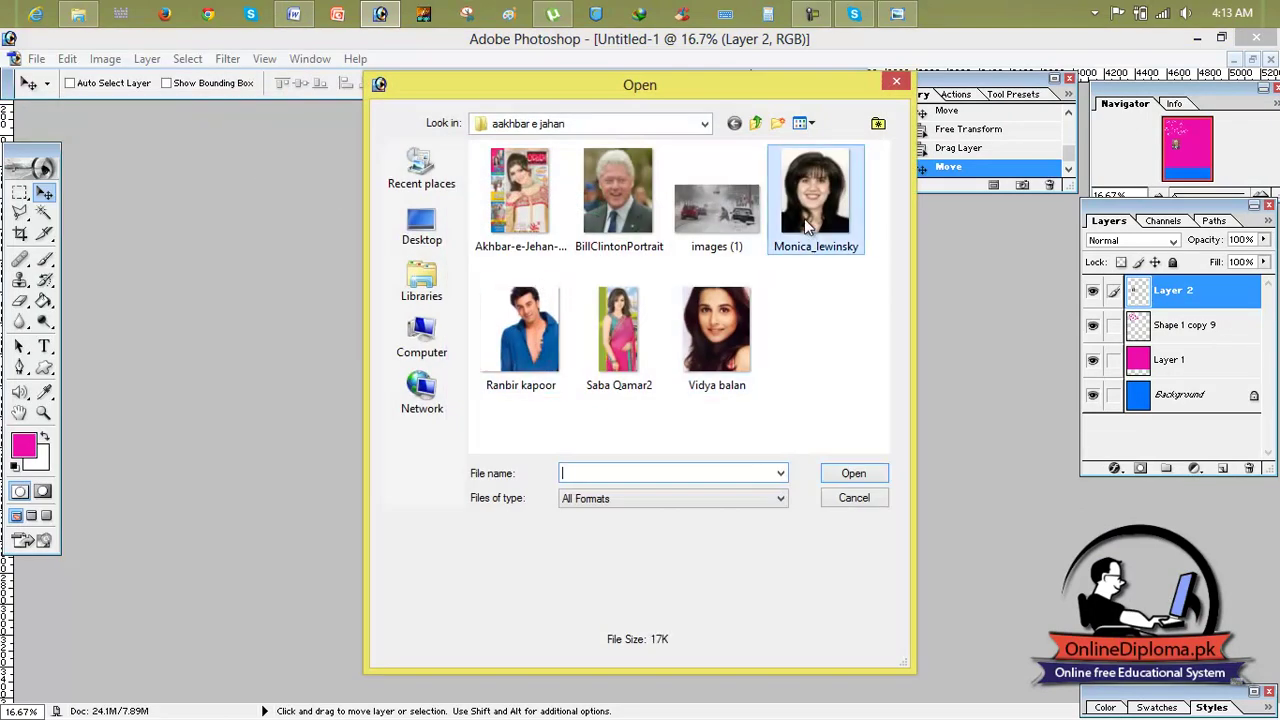
double_click(805, 218)
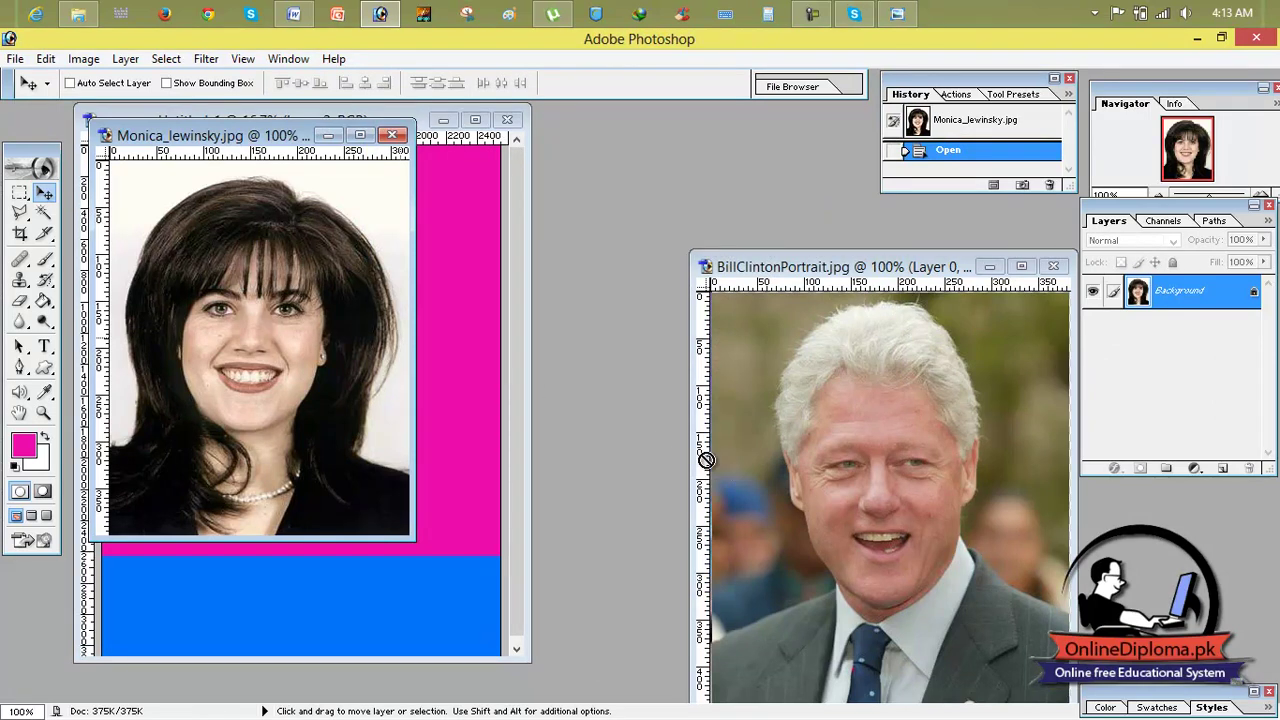
Step: Drag the woman's portrait into Untitled-1 as Layer 3, below and right of the man's photo
drag(230, 255, 472, 432)
click(475, 119)
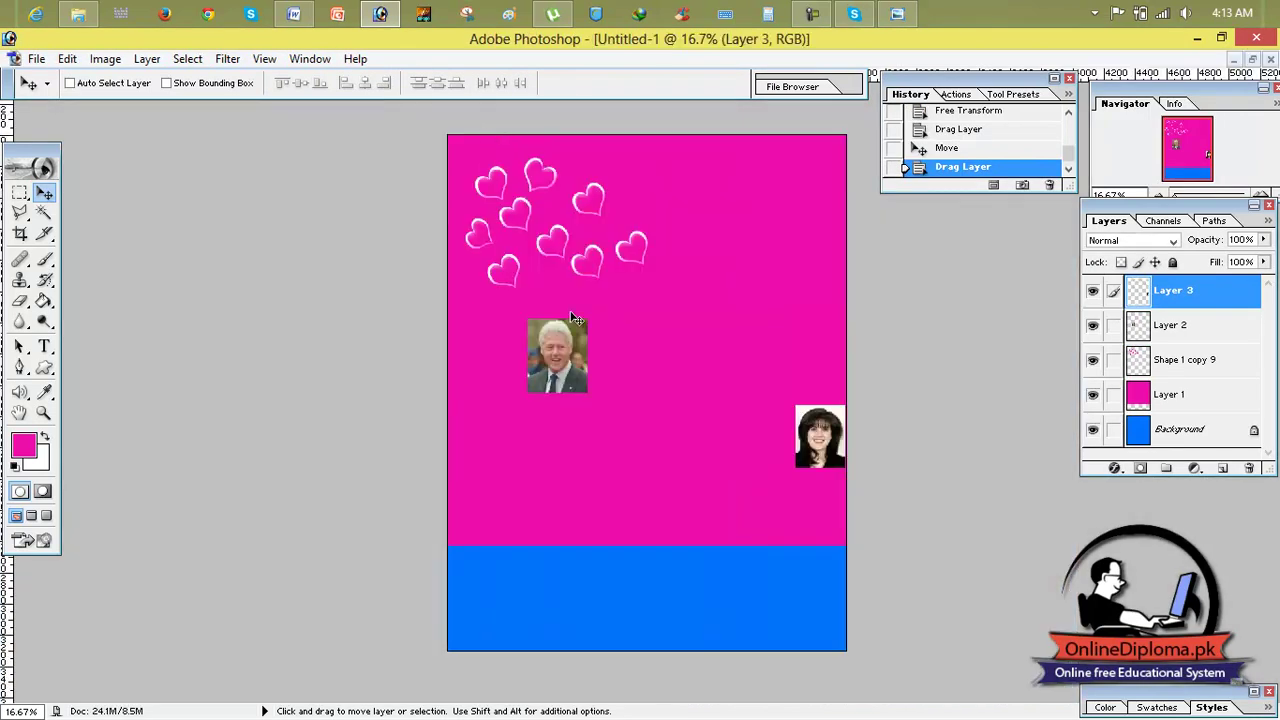
drag(826, 455, 669, 431)
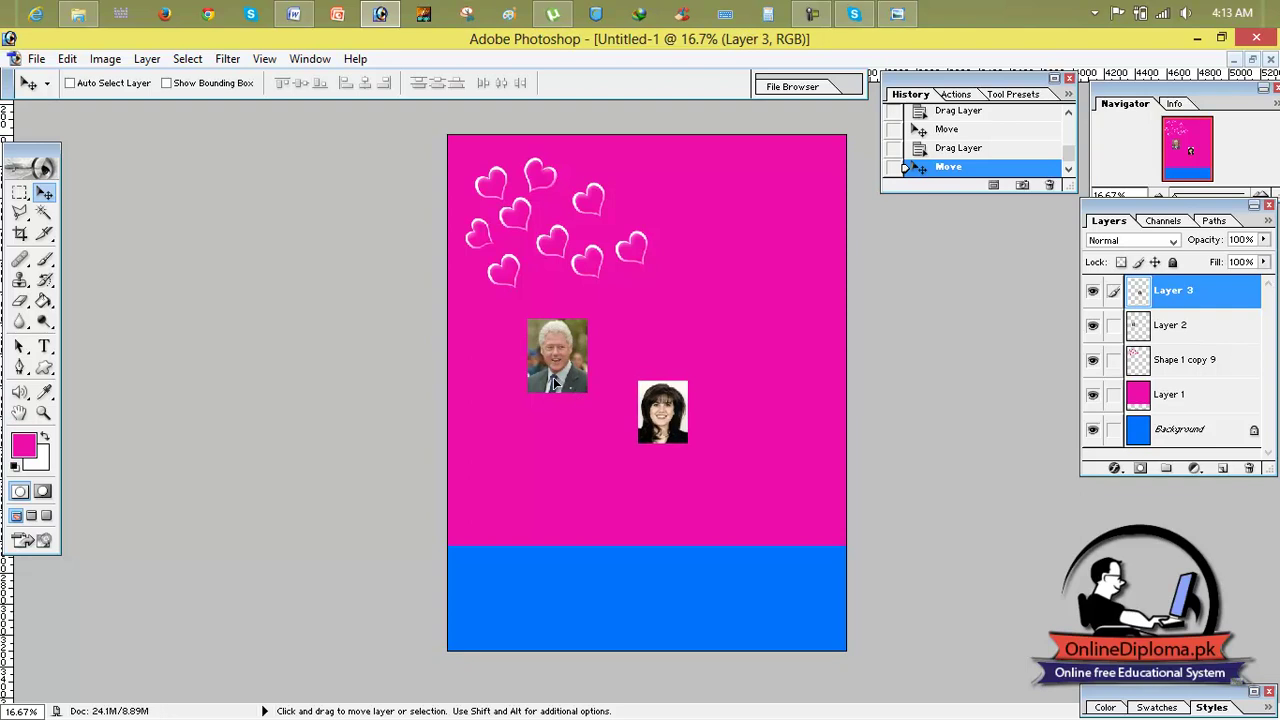
Step: Scale up the man's portrait on Layer 2 with Free Transform (Ctrl+T)
click(1138, 331)
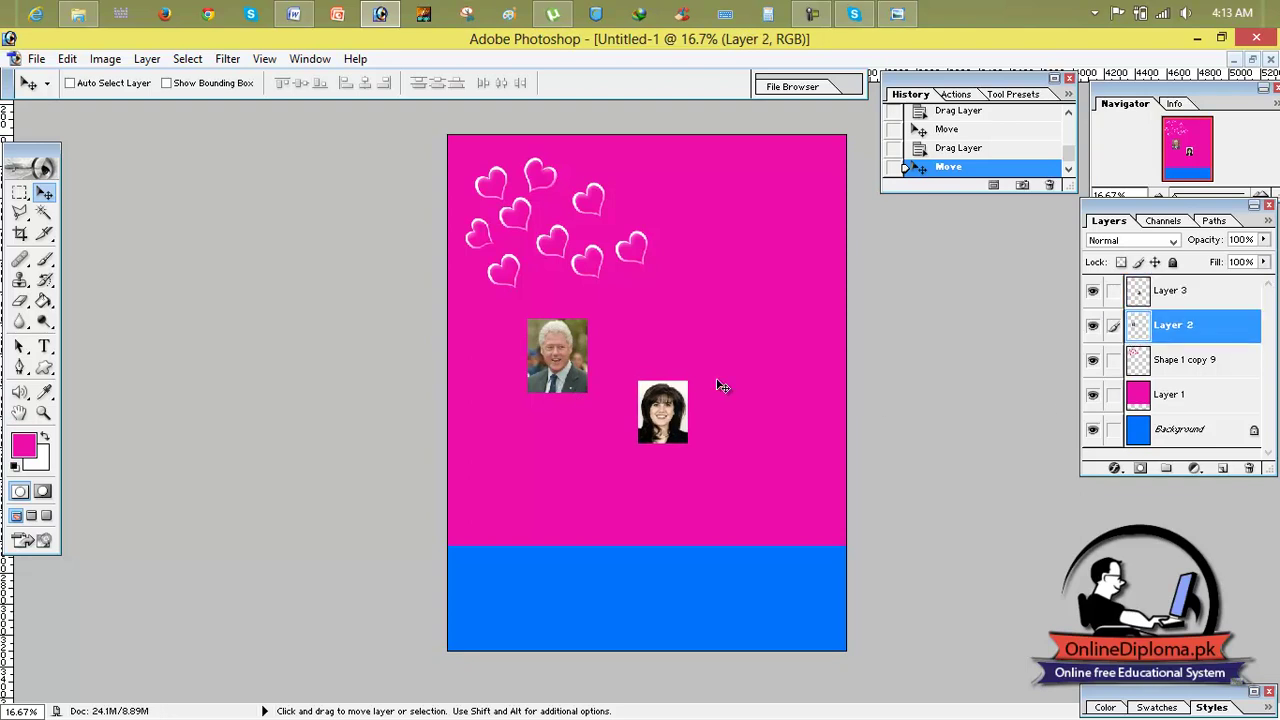
key(ctrl+t)
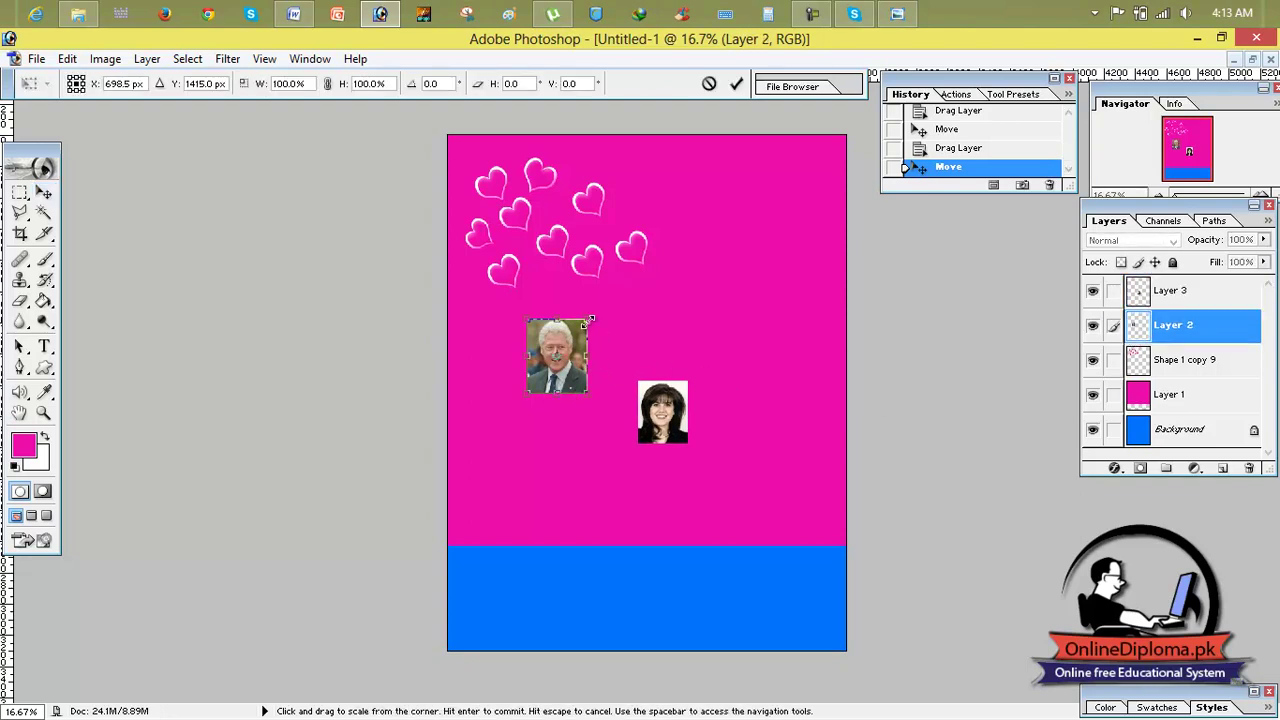
drag(587, 320, 674, 184)
drag(600, 290, 568, 350)
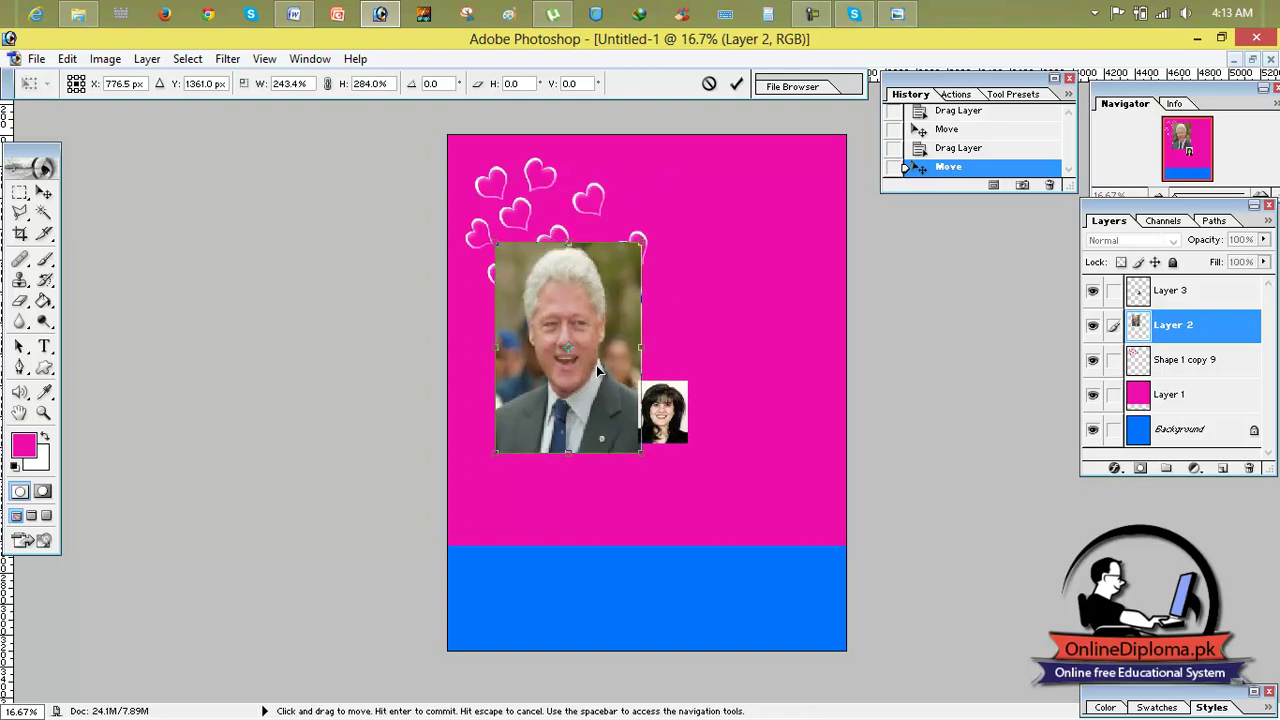
drag(494, 455, 461, 511)
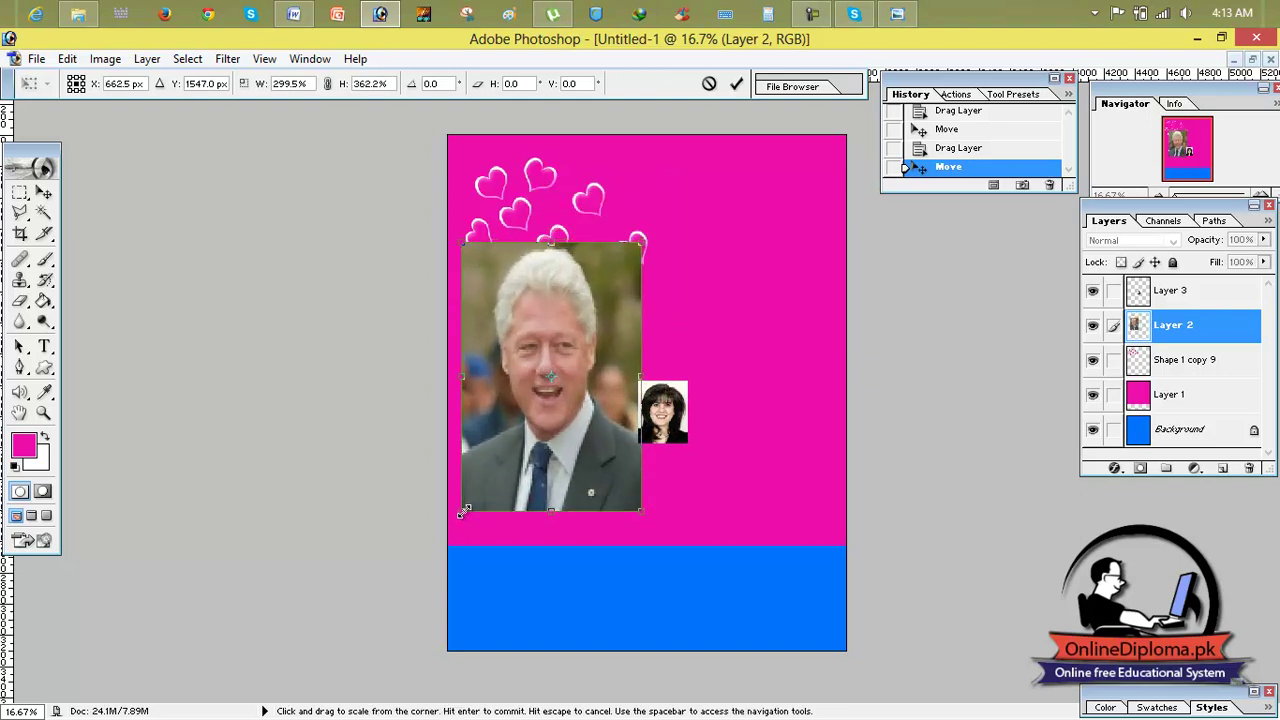
drag(640, 512, 663, 529)
drag(623, 483, 611, 434)
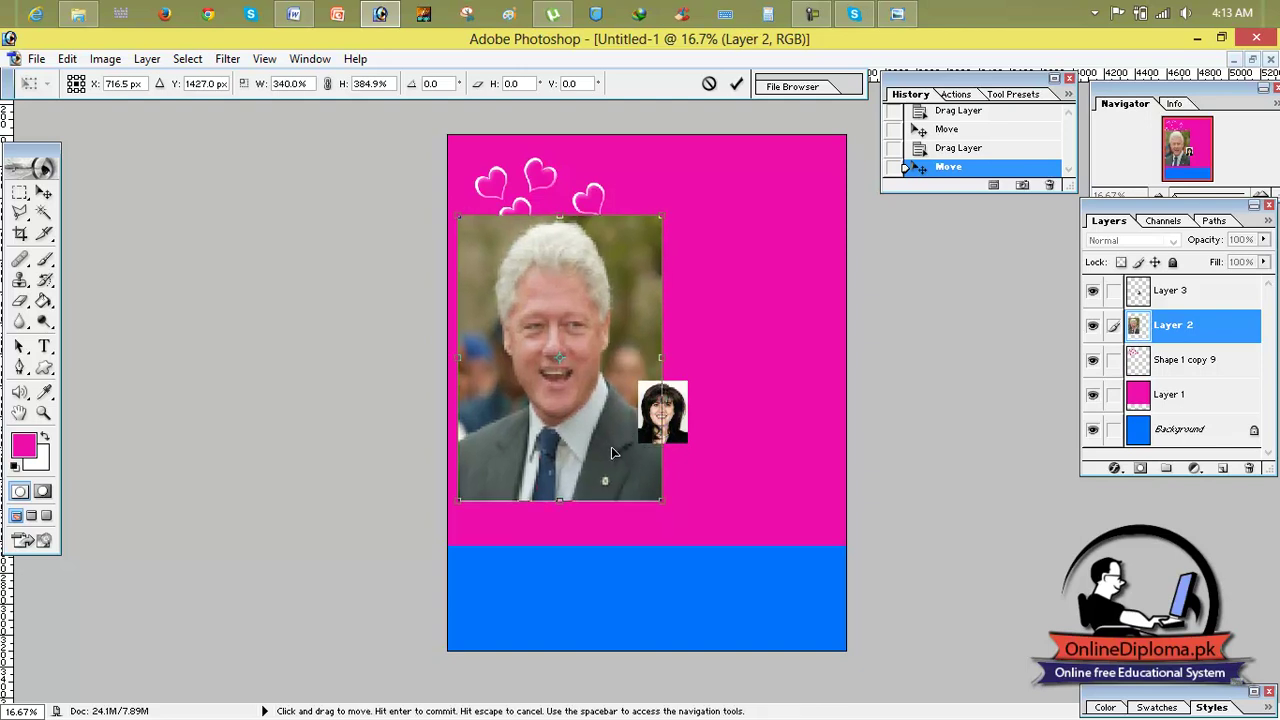
click(736, 83)
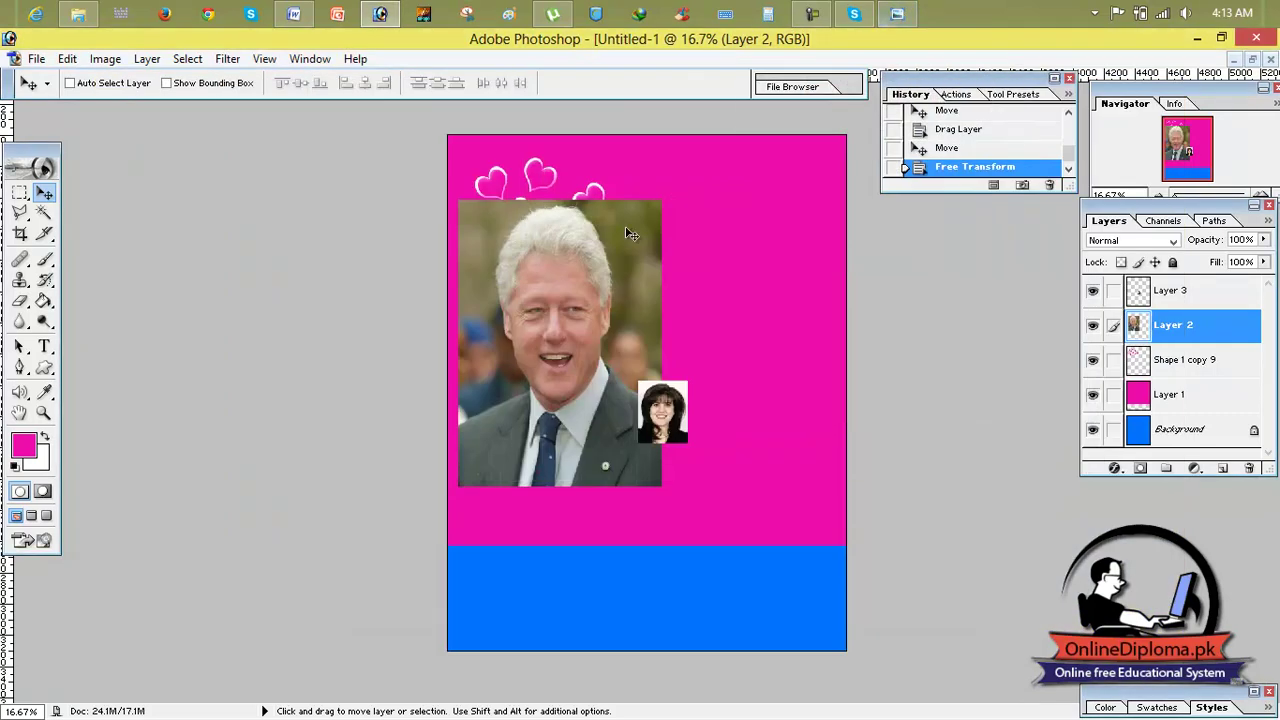
Step: Move the enlarged man's portrait to the page's upper-right corner
drag(631, 234, 790, 212)
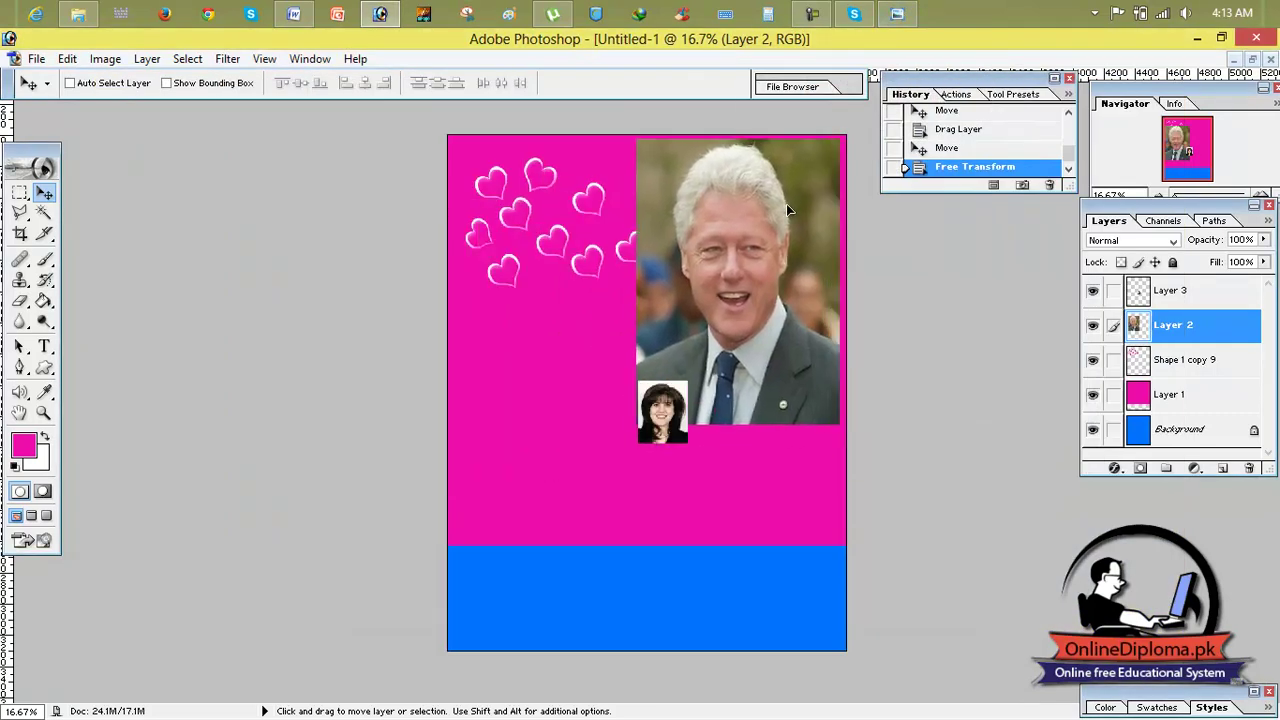
drag(667, 428, 673, 428)
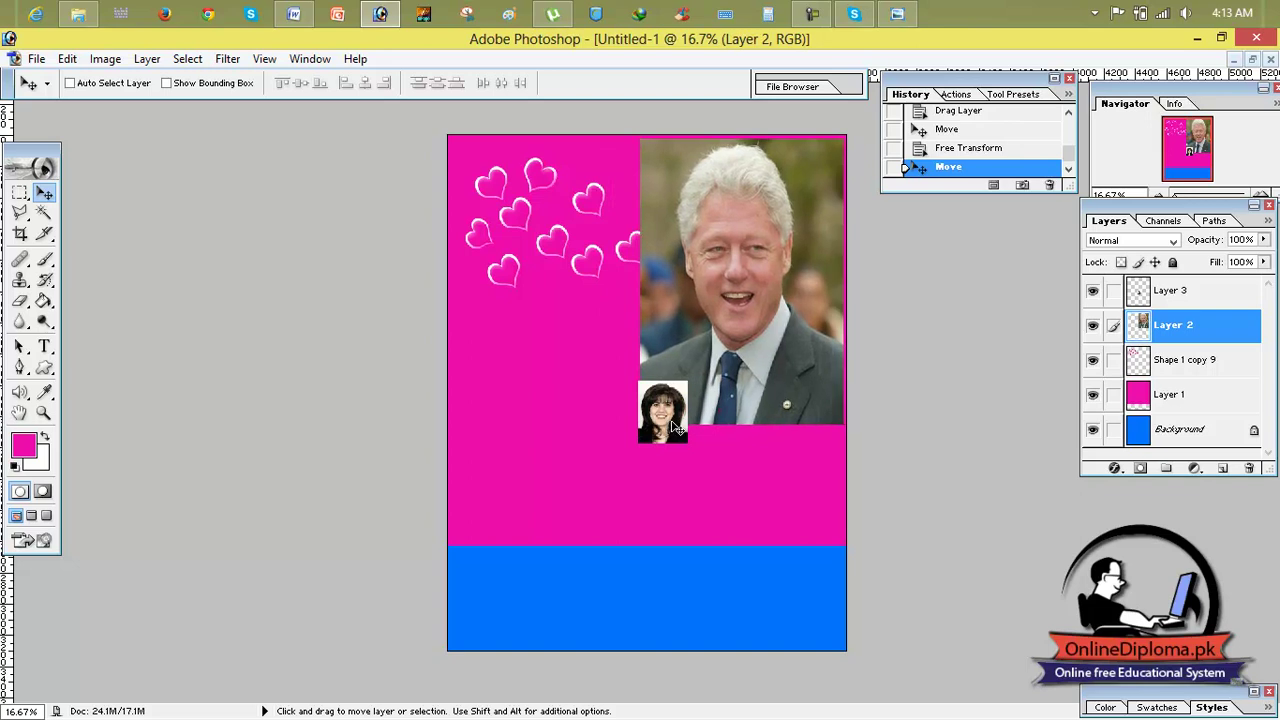
click(1147, 290)
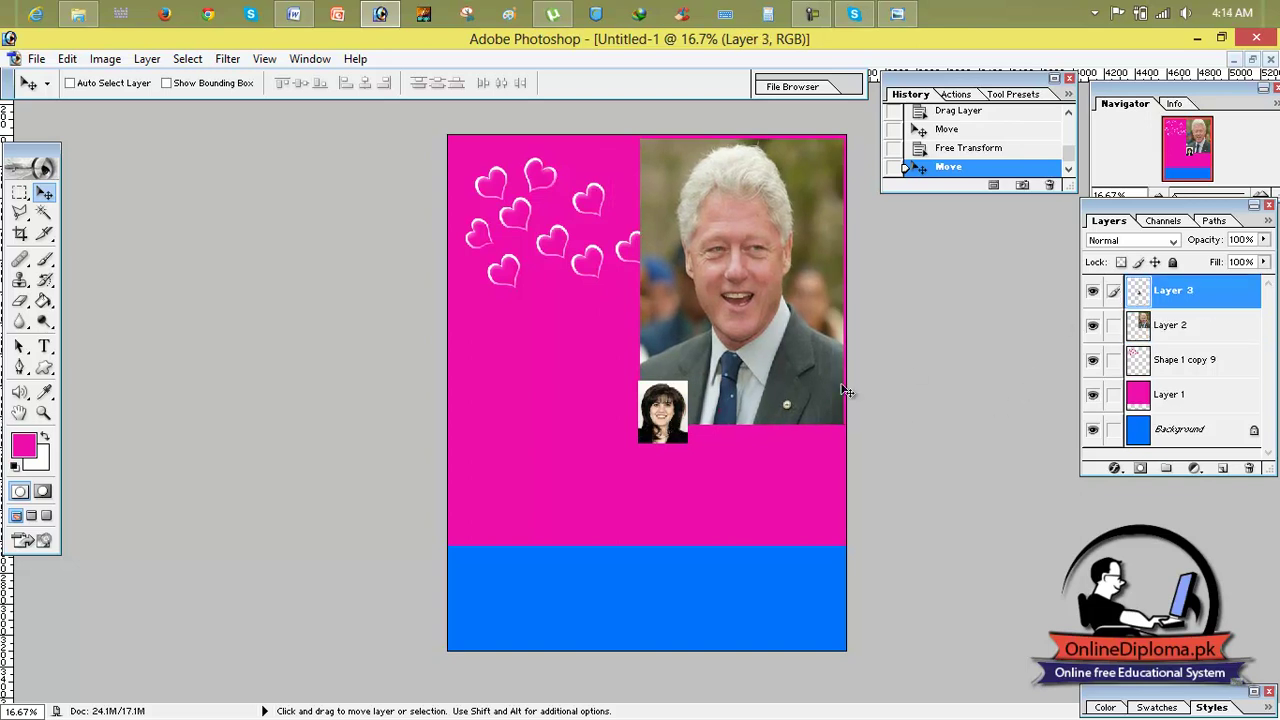
Step: Scale up the woman's Layer 3 portrait and place it left of centre above the blue band
key(ctrl+t)
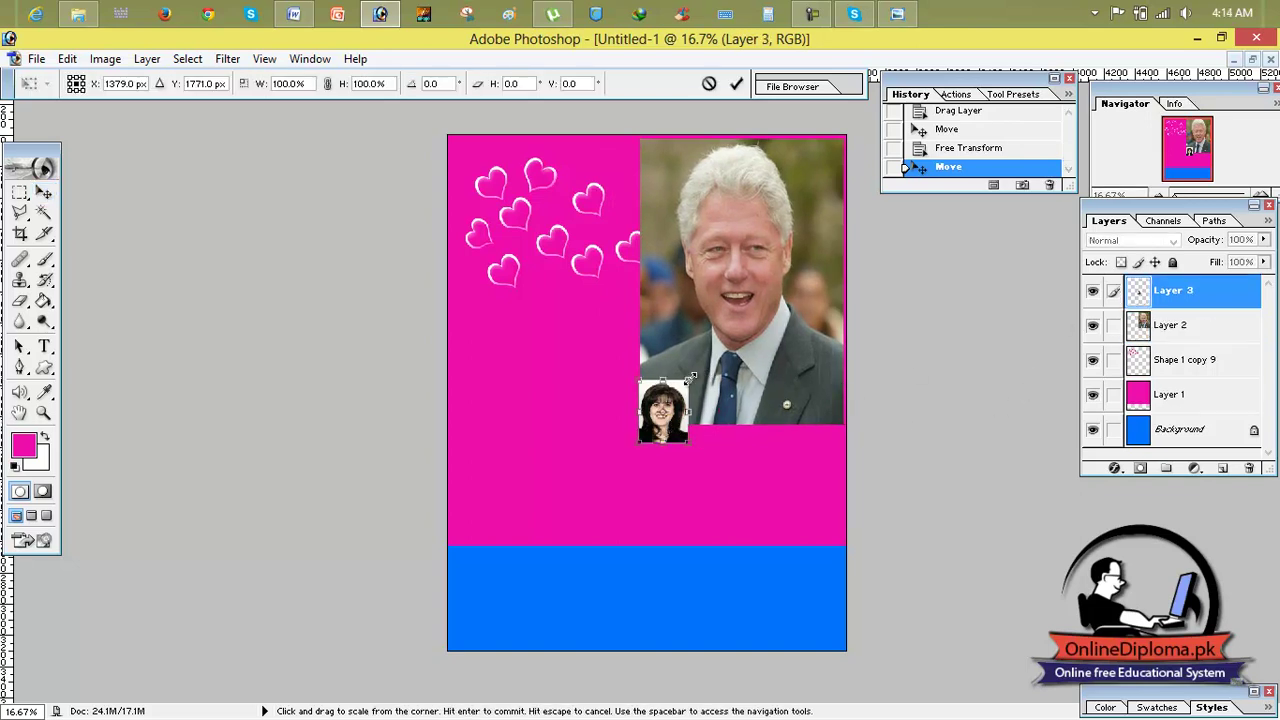
drag(690, 377, 793, 247)
drag(729, 359, 614, 421)
mouse_move(527, 506)
mouse_down()
mouse_move(509, 511)
mouse_move(514, 543)
mouse_up()
mouse_move(572, 505)
mouse_down()
mouse_move(575, 477)
mouse_move(560, 483)
mouse_up()
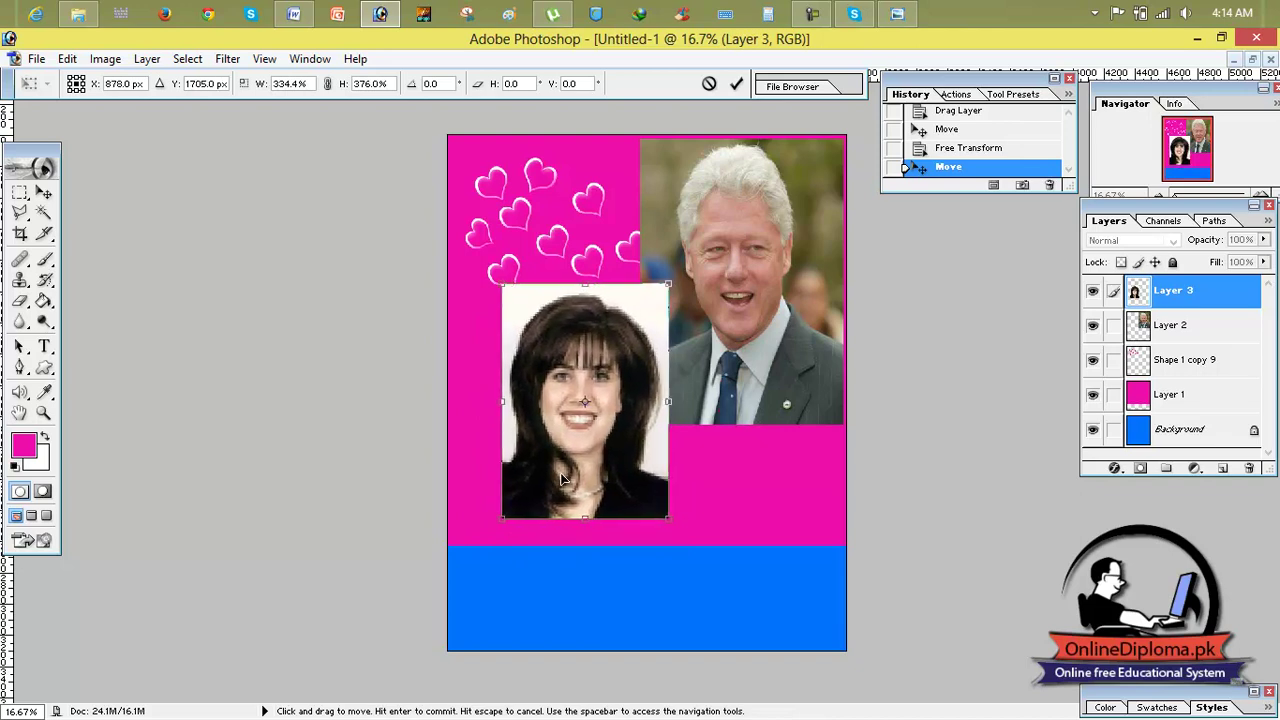
drag(500, 521, 483, 535)
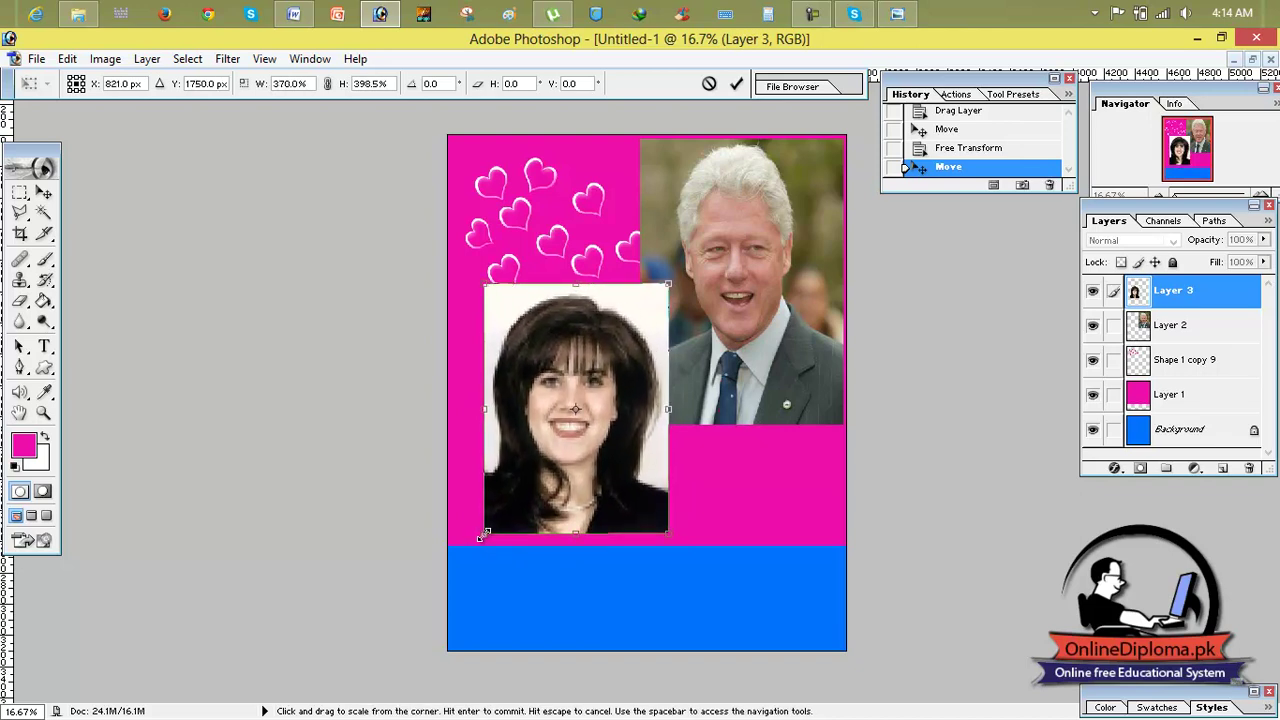
click(736, 84)
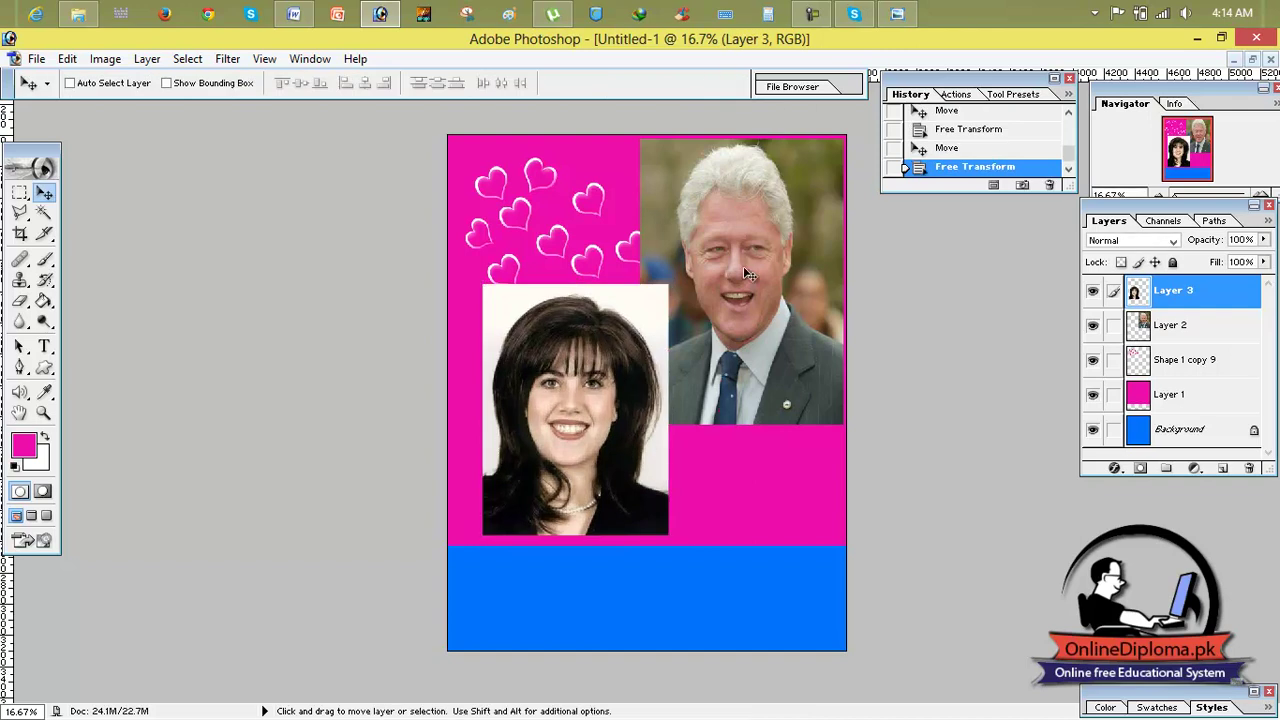
click(1180, 324)
Step: Give the man's Layer 2 portrait a near-white Stroke border through Layer Style
right_click(1172, 324)
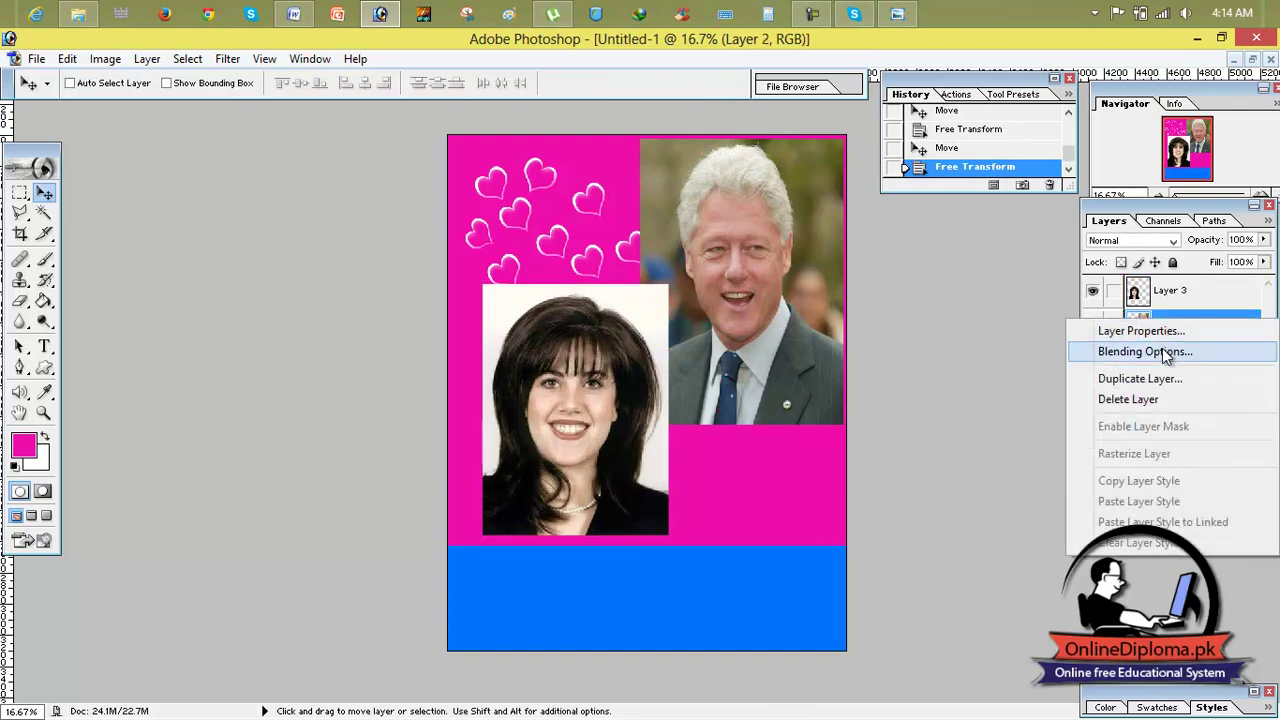
click(1145, 352)
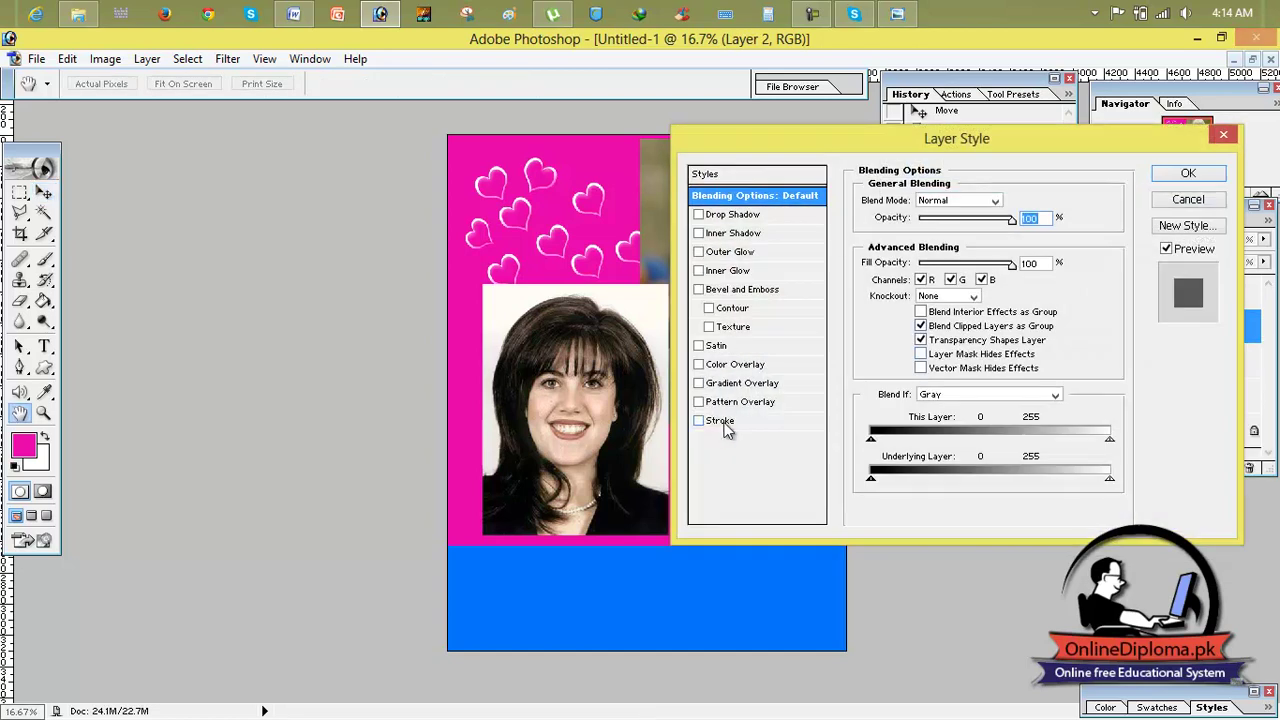
click(722, 421)
drag(826, 152, 1080, 130)
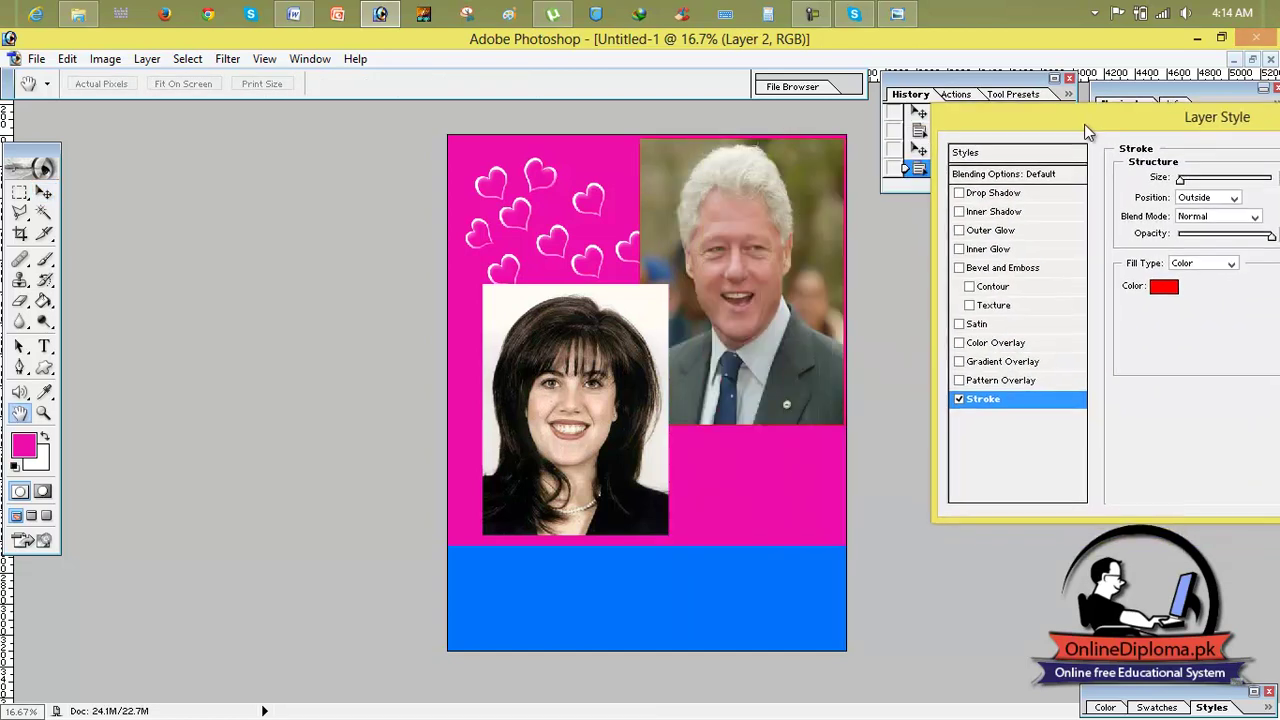
click(1157, 287)
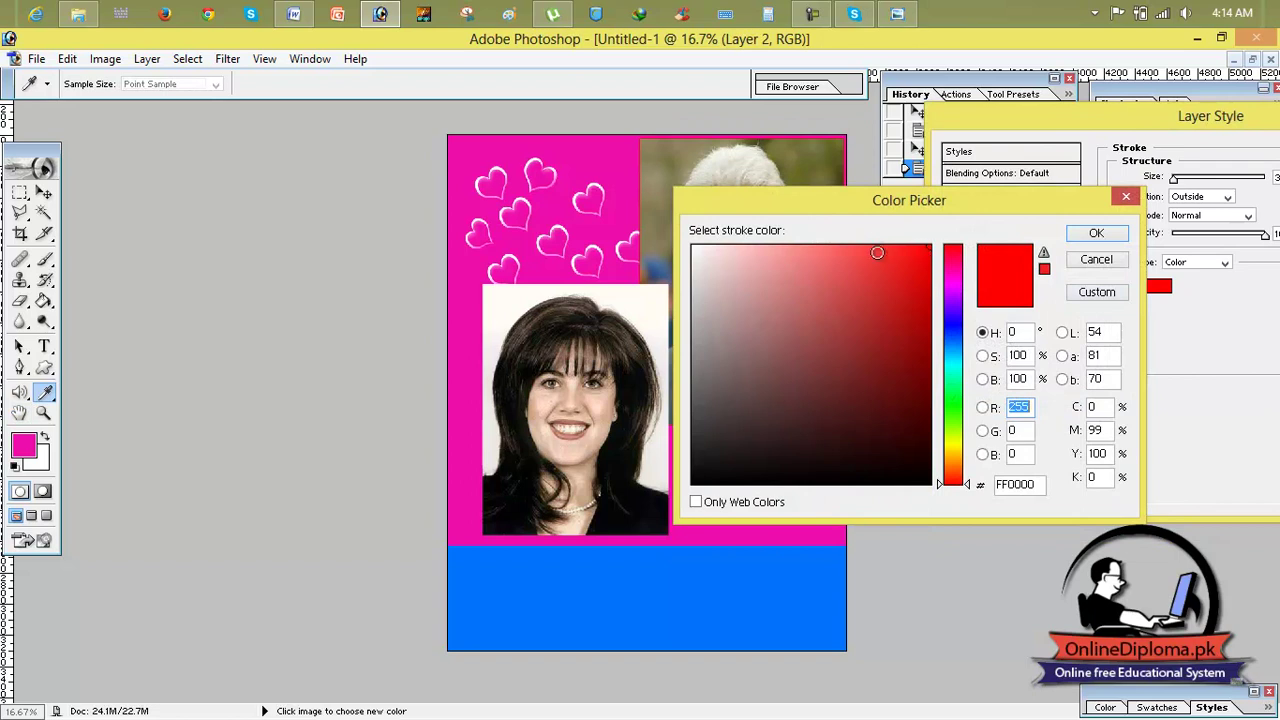
click(692, 248)
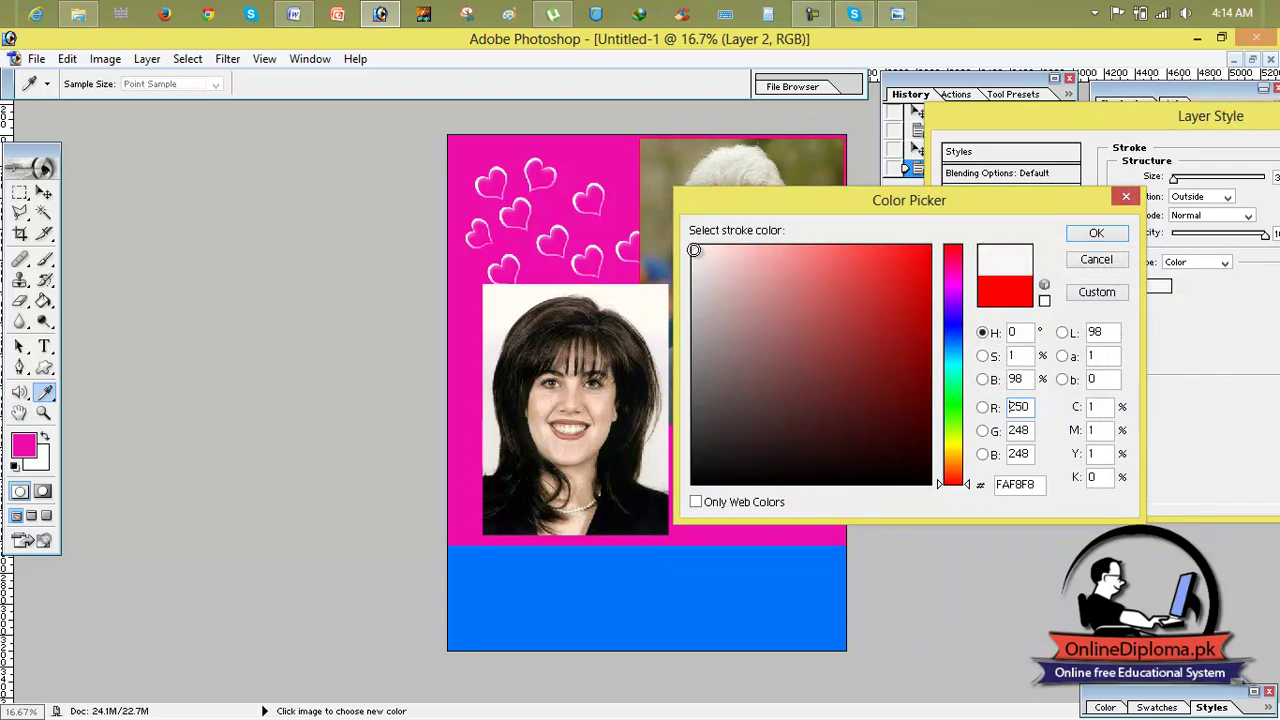
click(1090, 238)
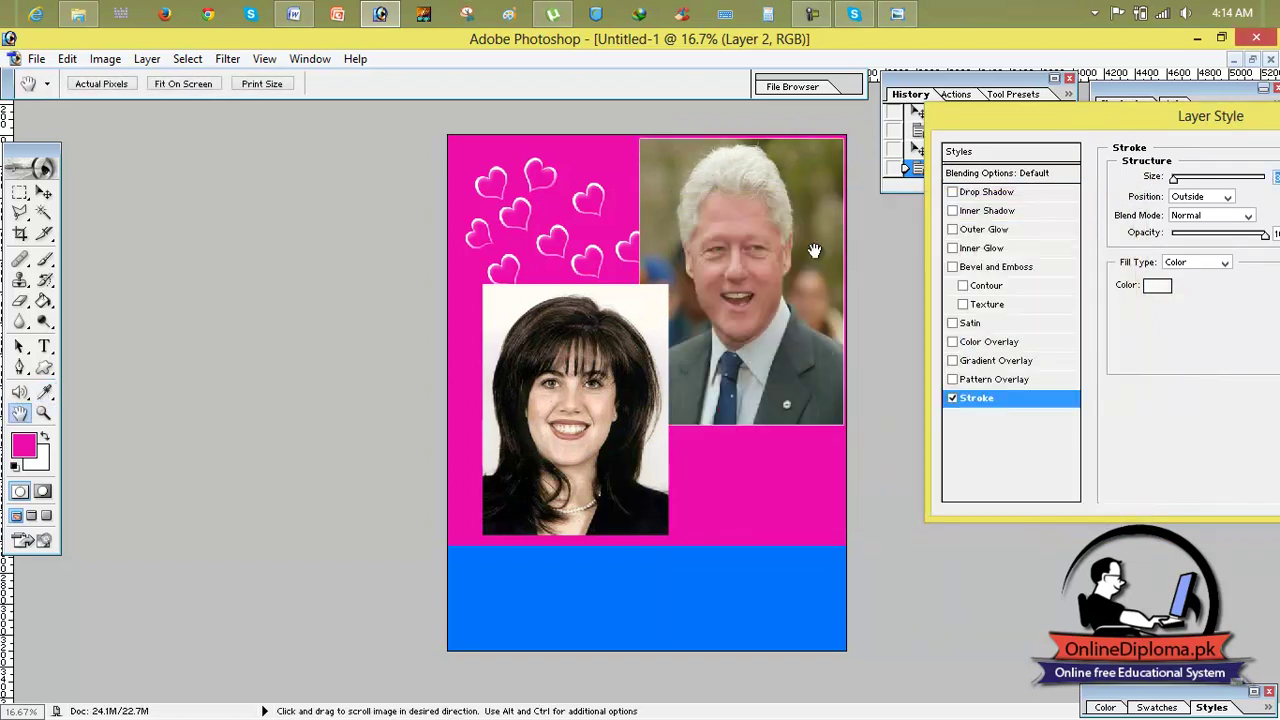
drag(1175, 178, 1187, 178)
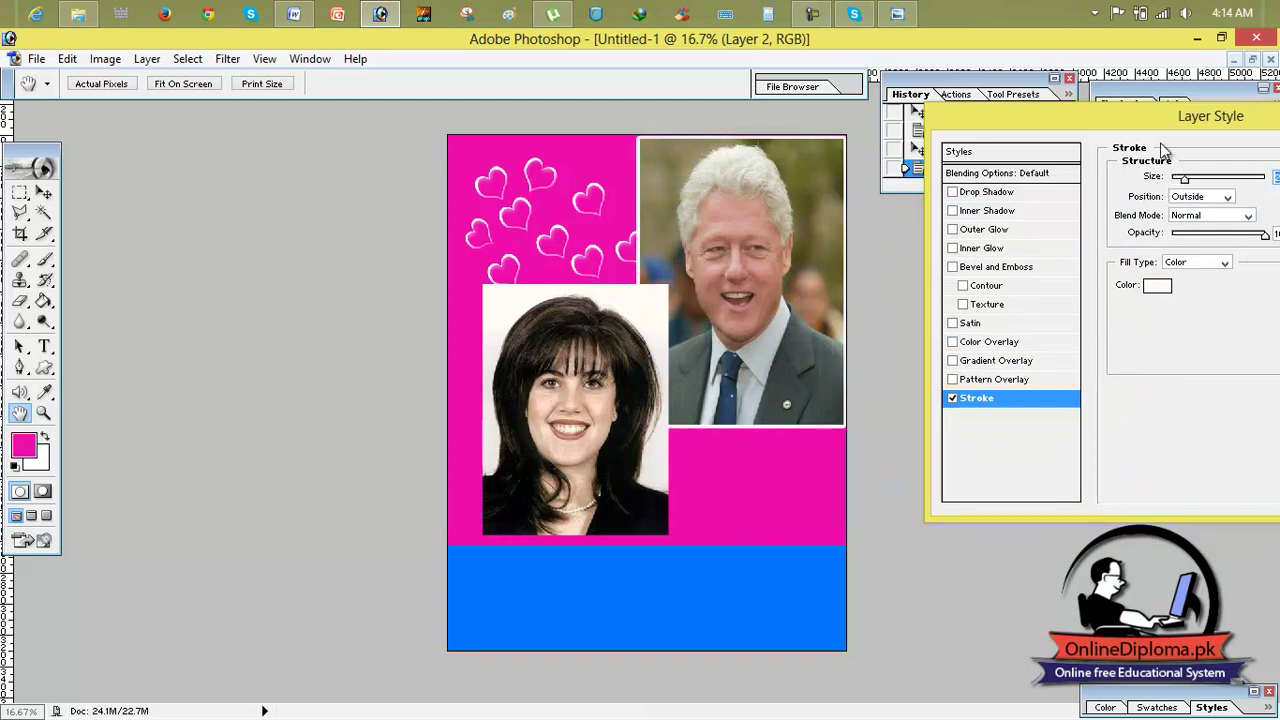
drag(1155, 124, 1032, 114)
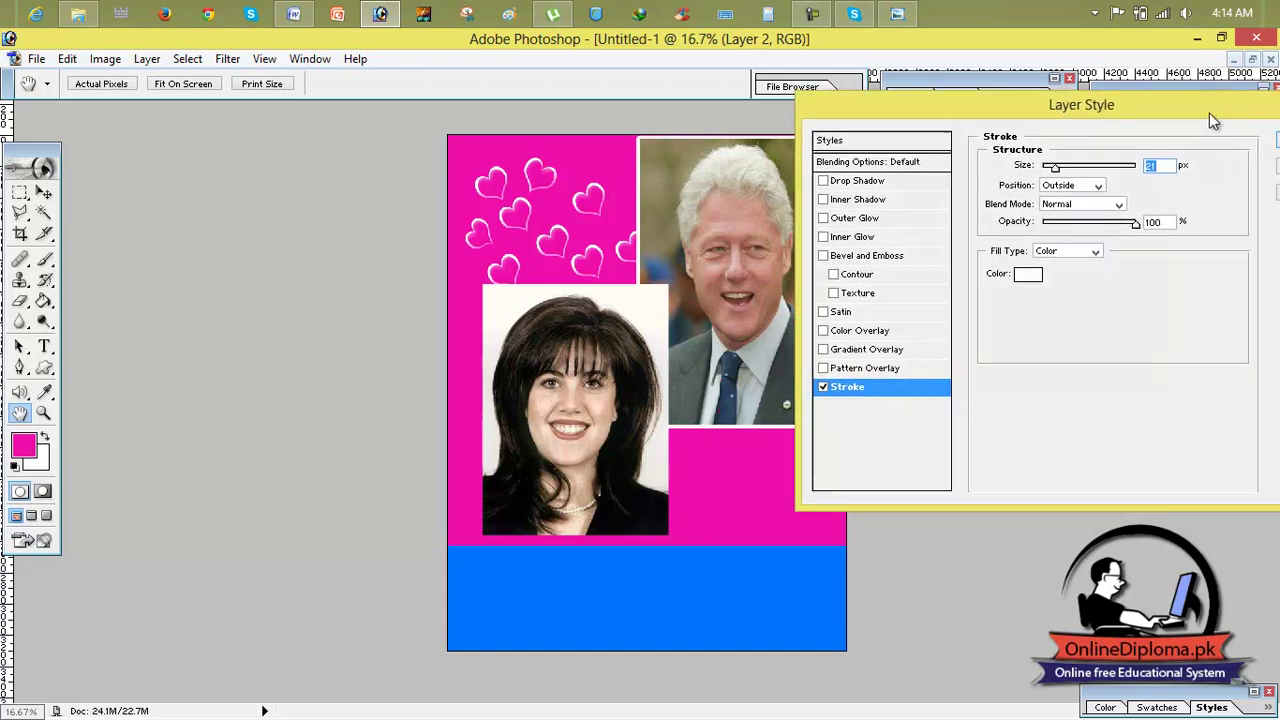
click(1213, 145)
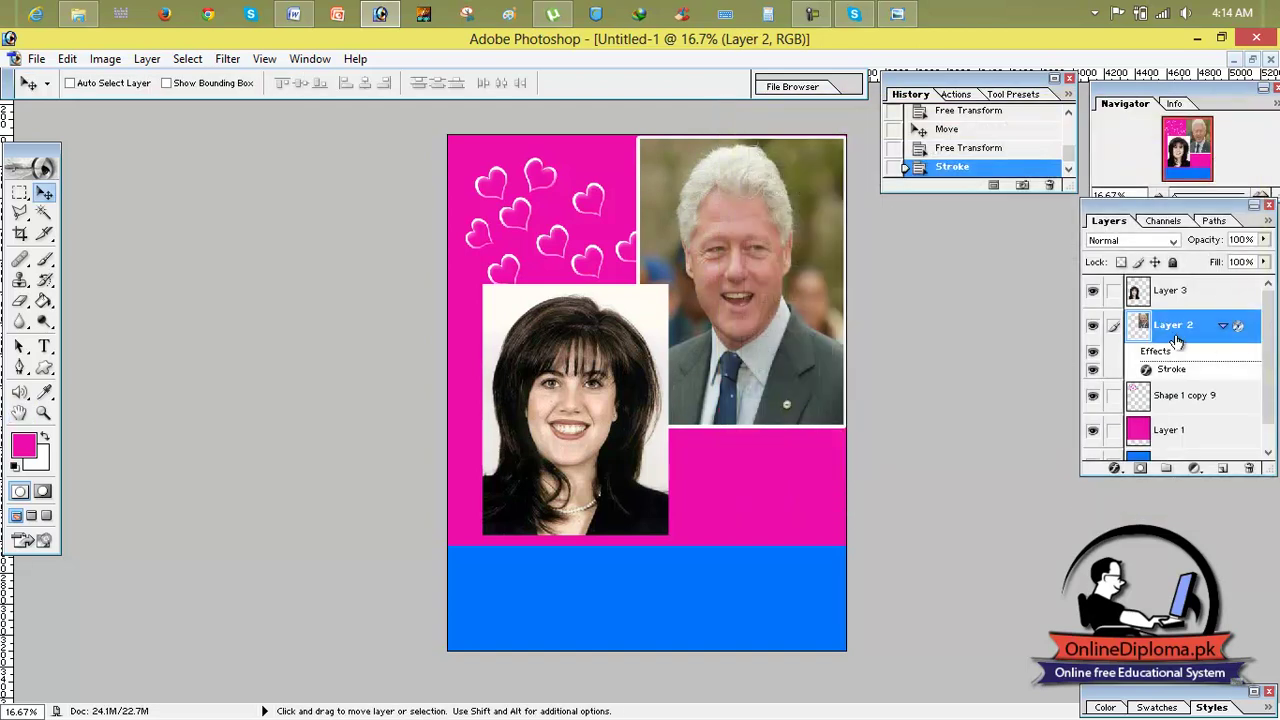
click(1223, 327)
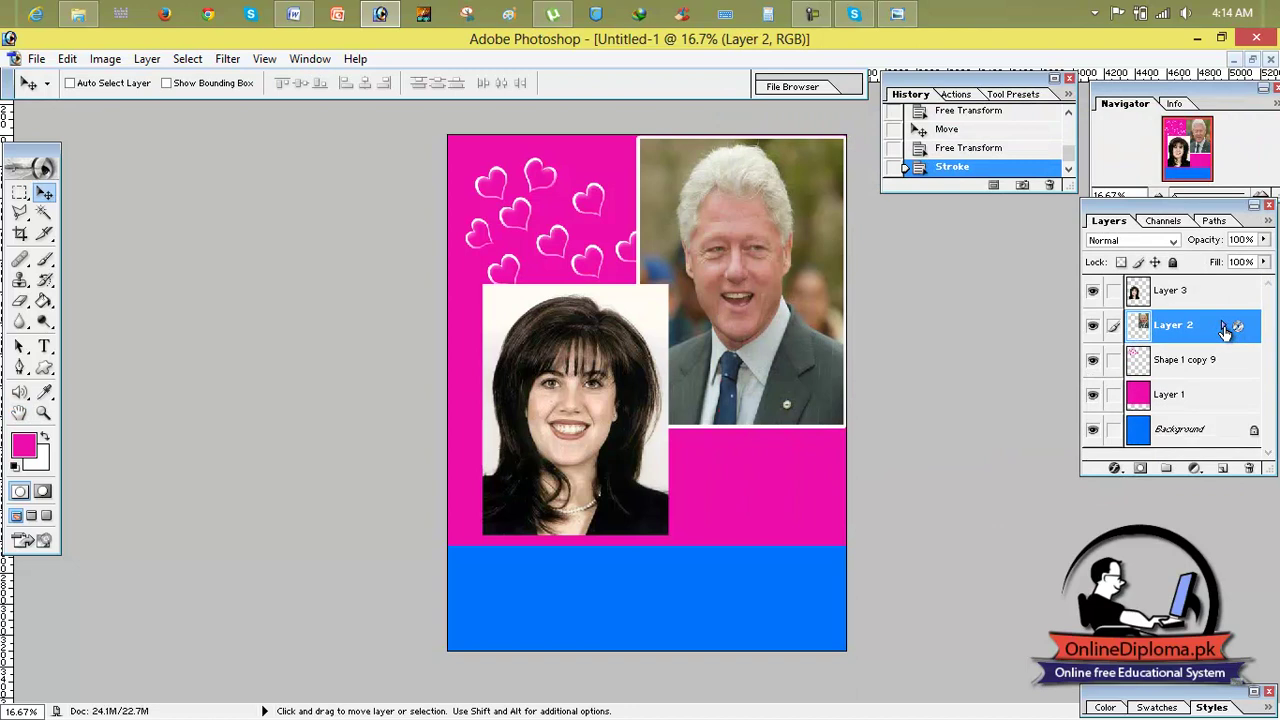
click(1223, 327)
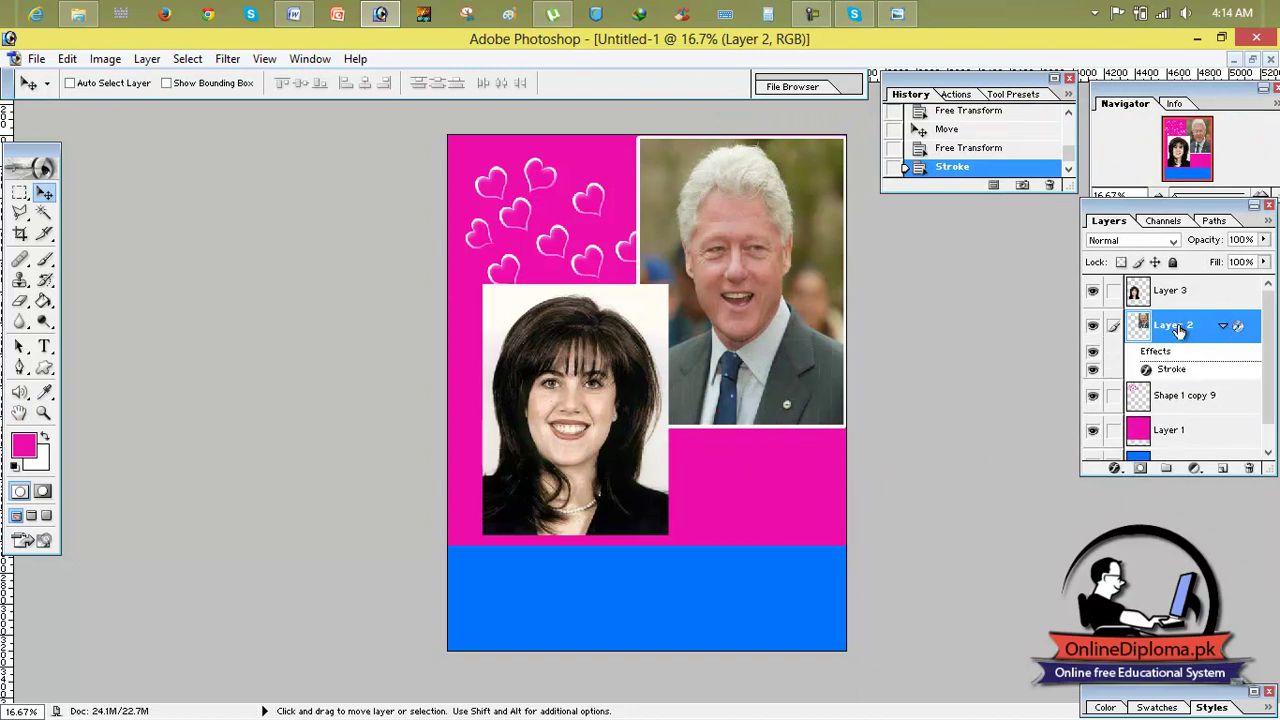
right_click(1178, 330)
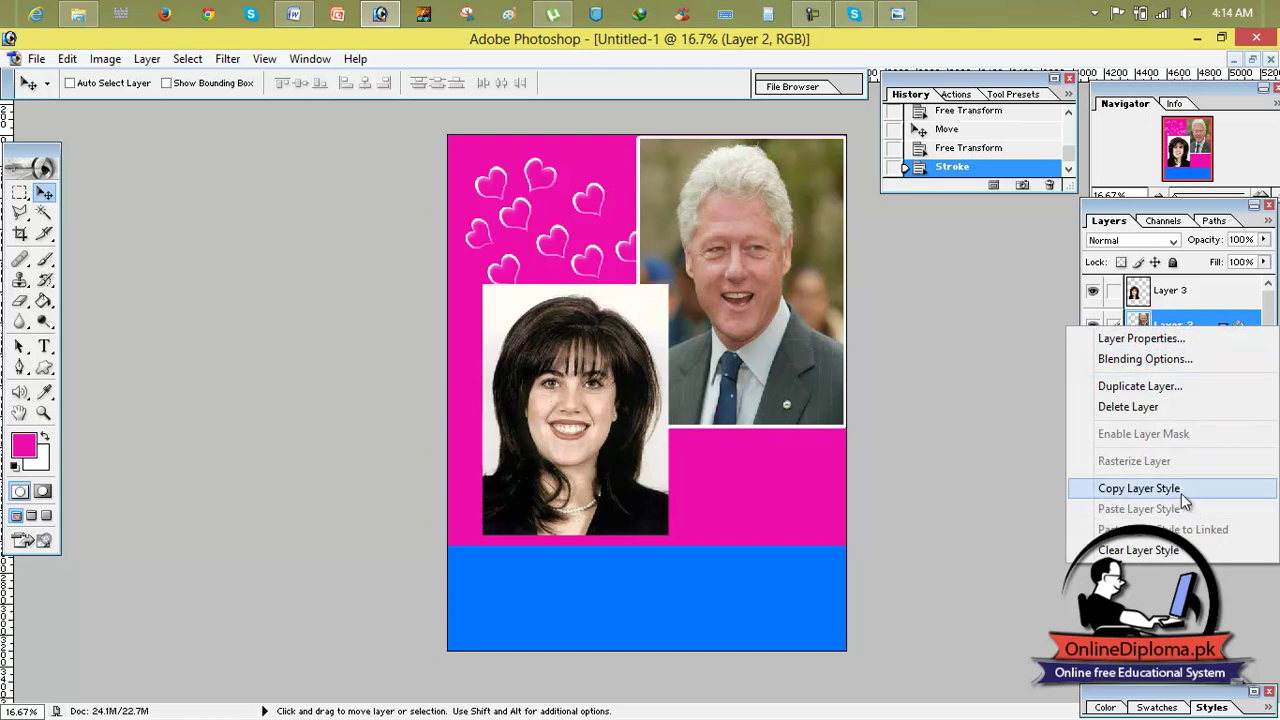
click(1181, 490)
click(1170, 290)
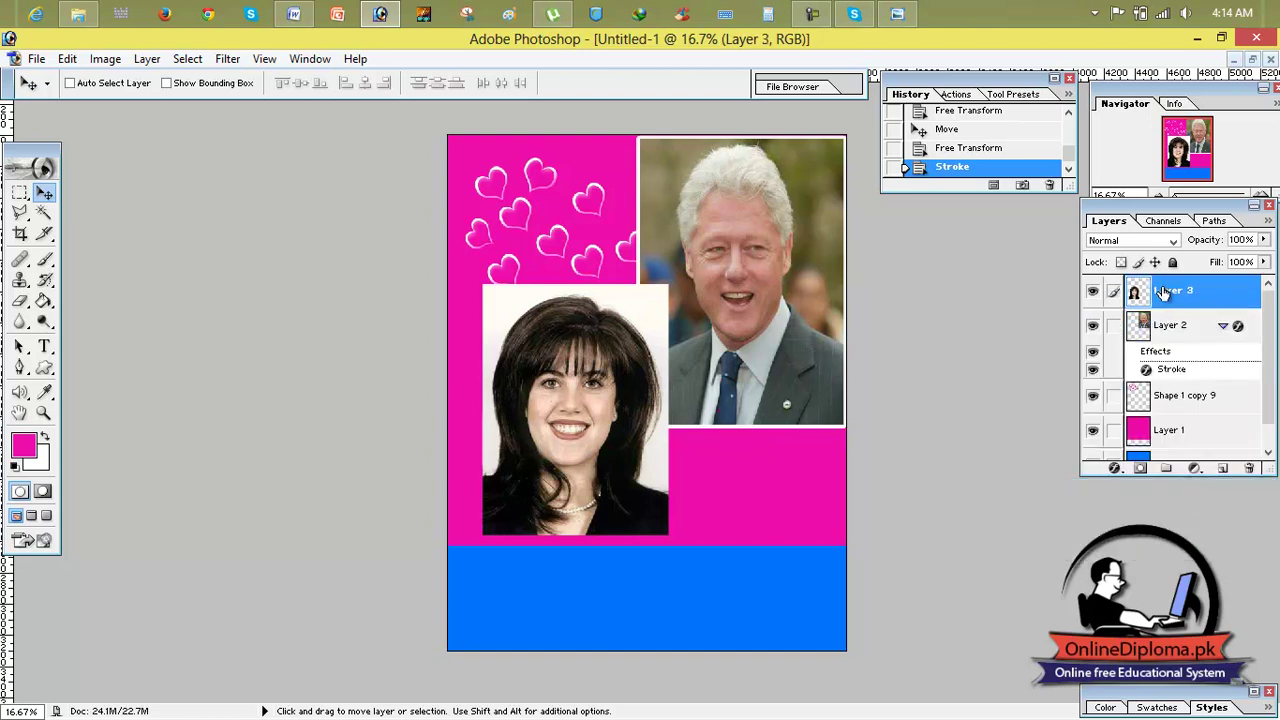
right_click(1170, 290)
click(1181, 470)
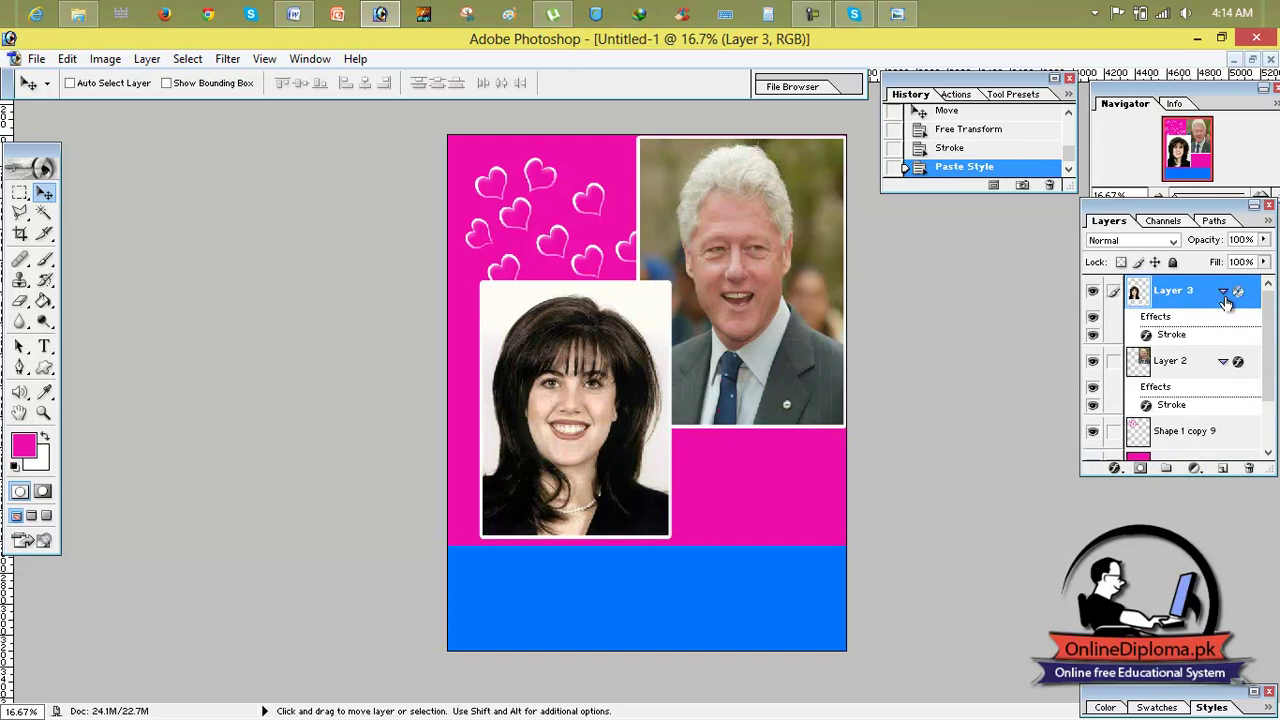
click(978, 149)
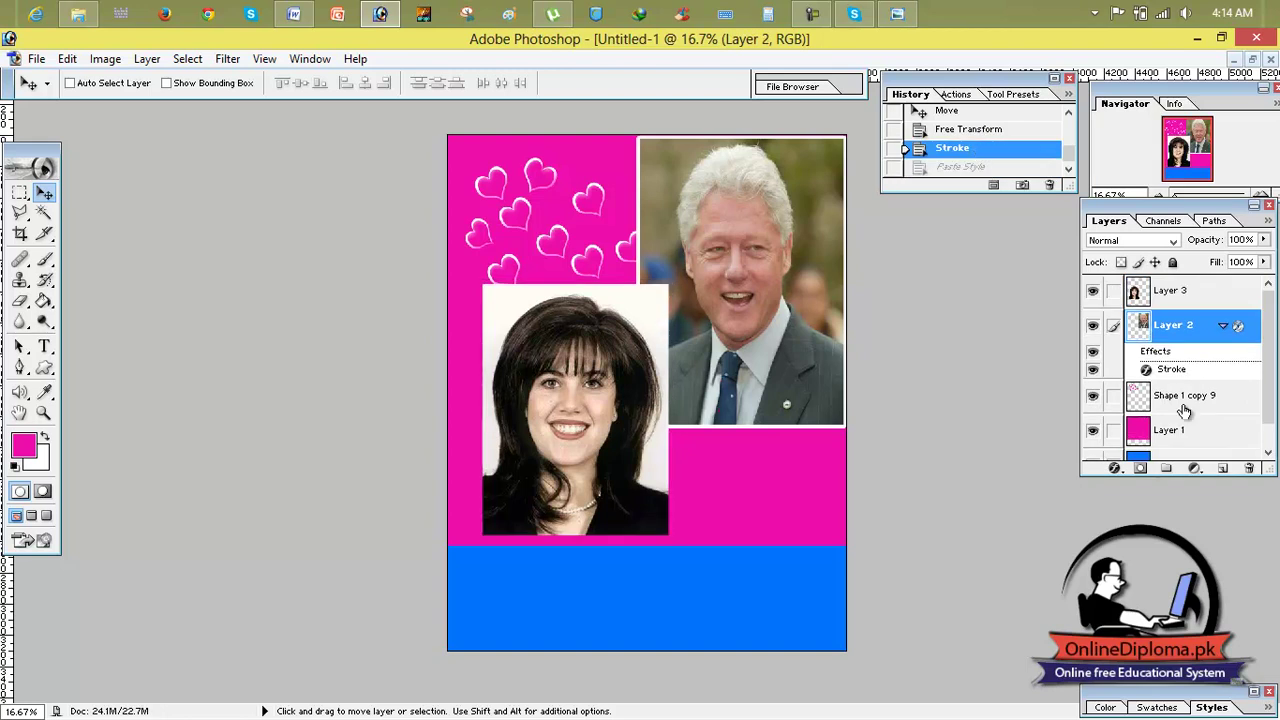
click(1170, 292)
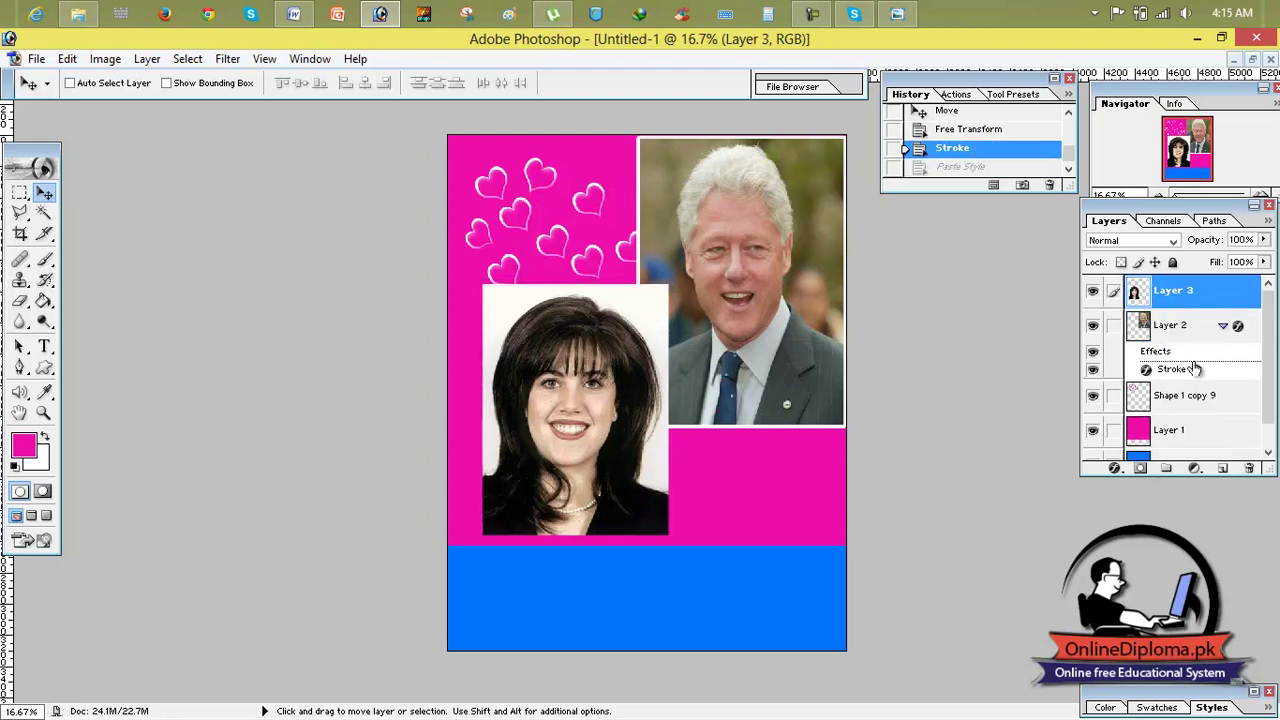
right_click(1159, 297)
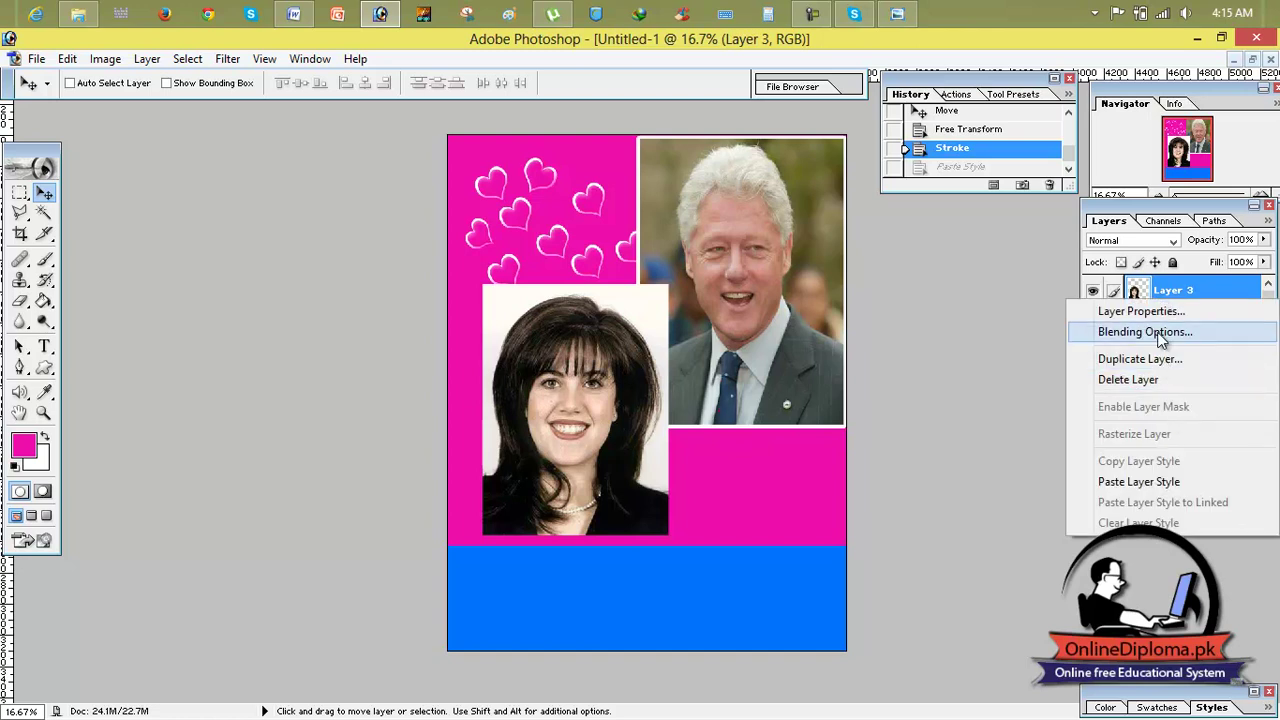
Step: Give the woman's Layer 3 portrait a black Stroke border of about 21 px
click(1140, 332)
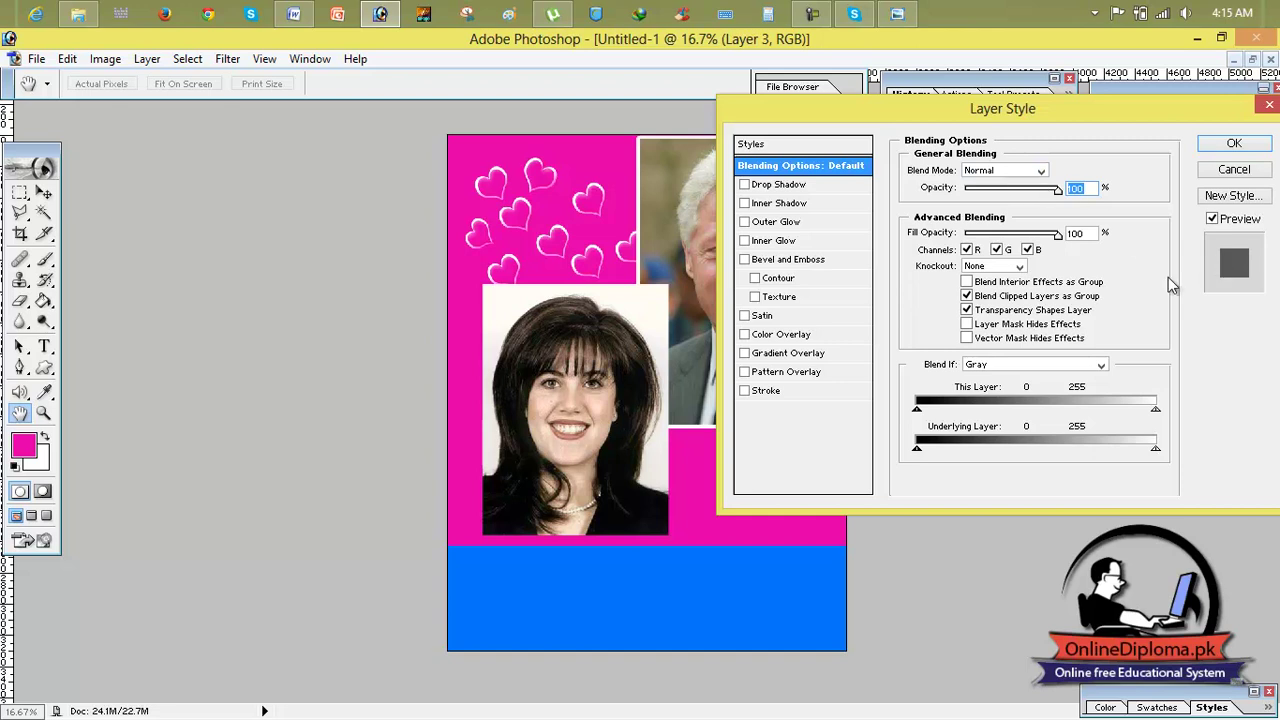
click(800, 390)
click(957, 280)
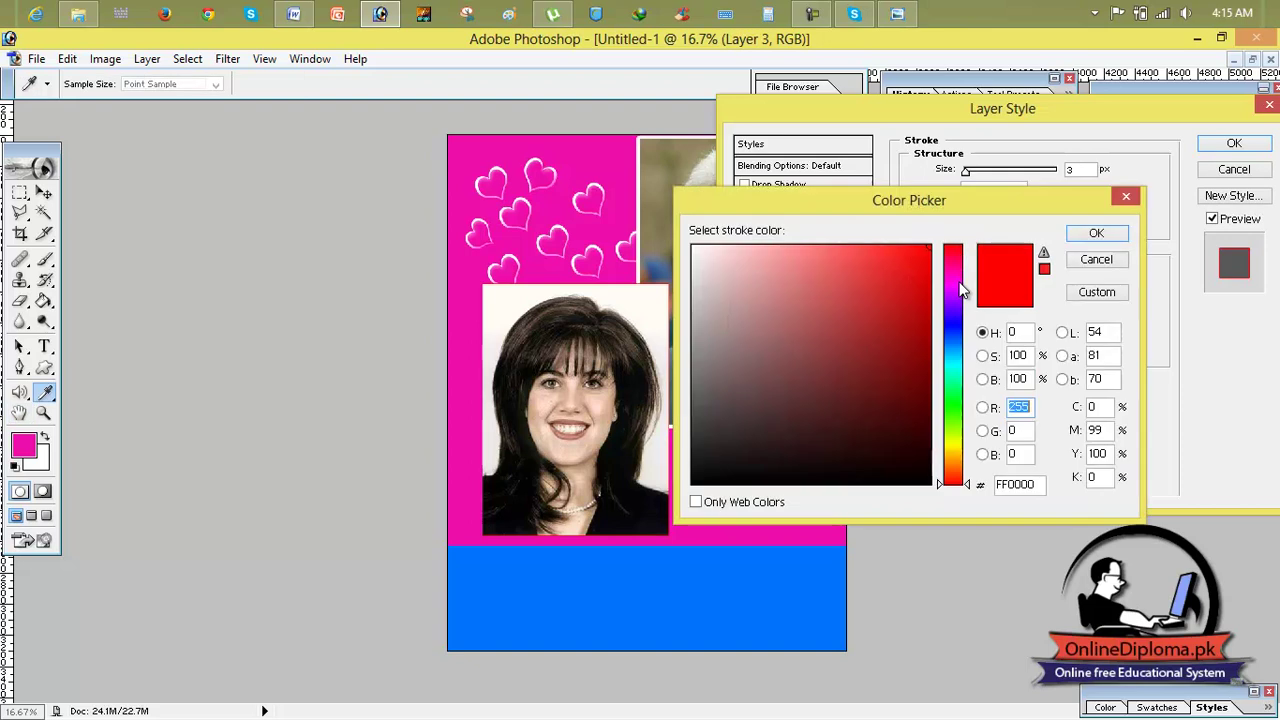
drag(924, 256, 689, 484)
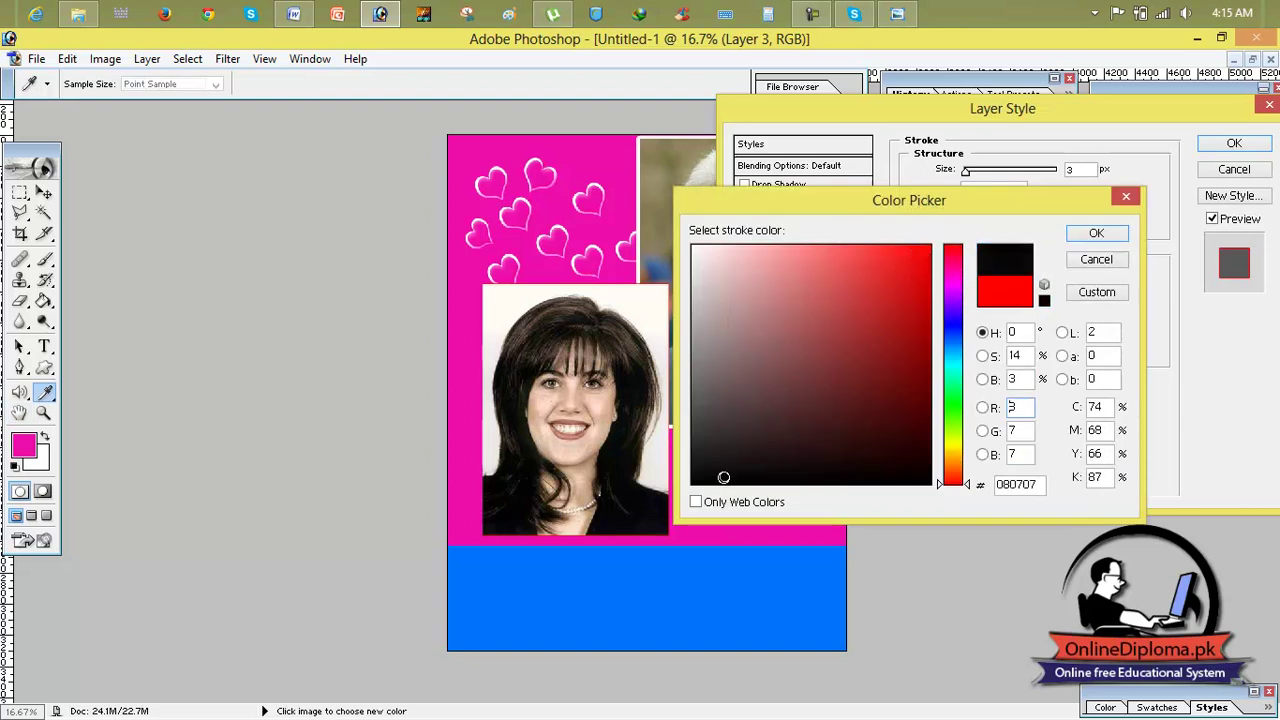
click(1105, 230)
drag(966, 170, 977, 170)
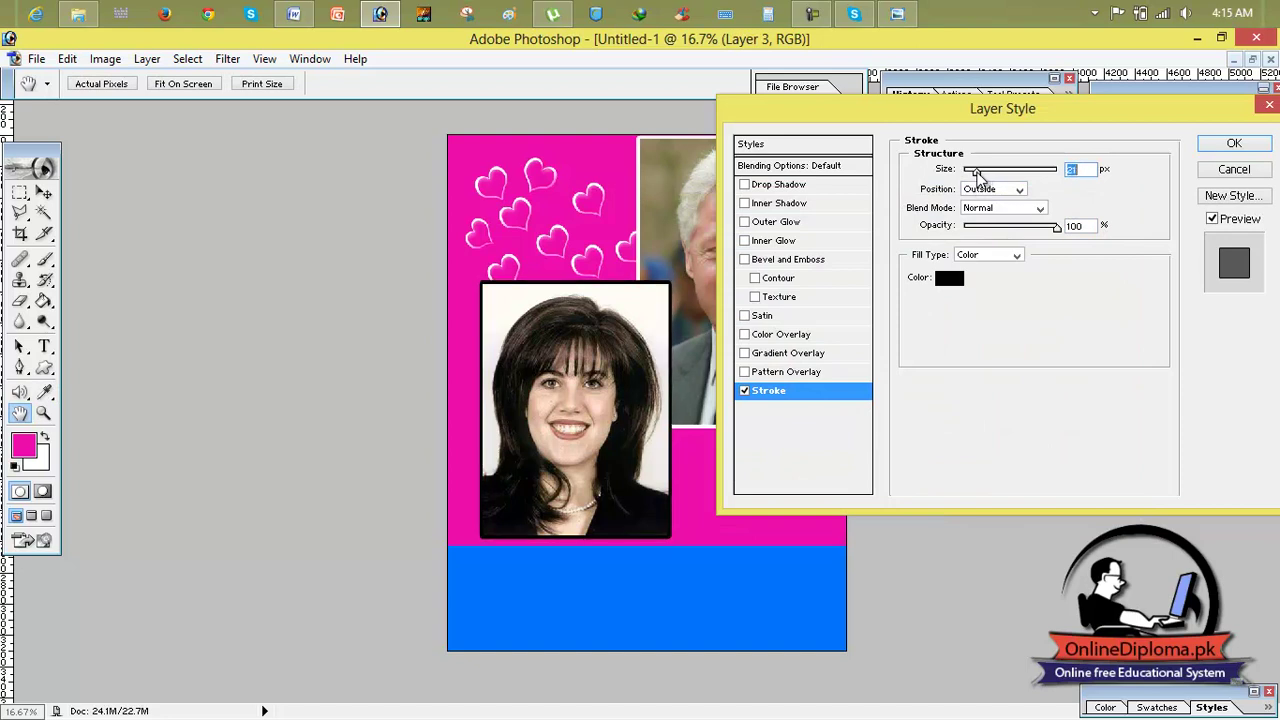
click(1234, 143)
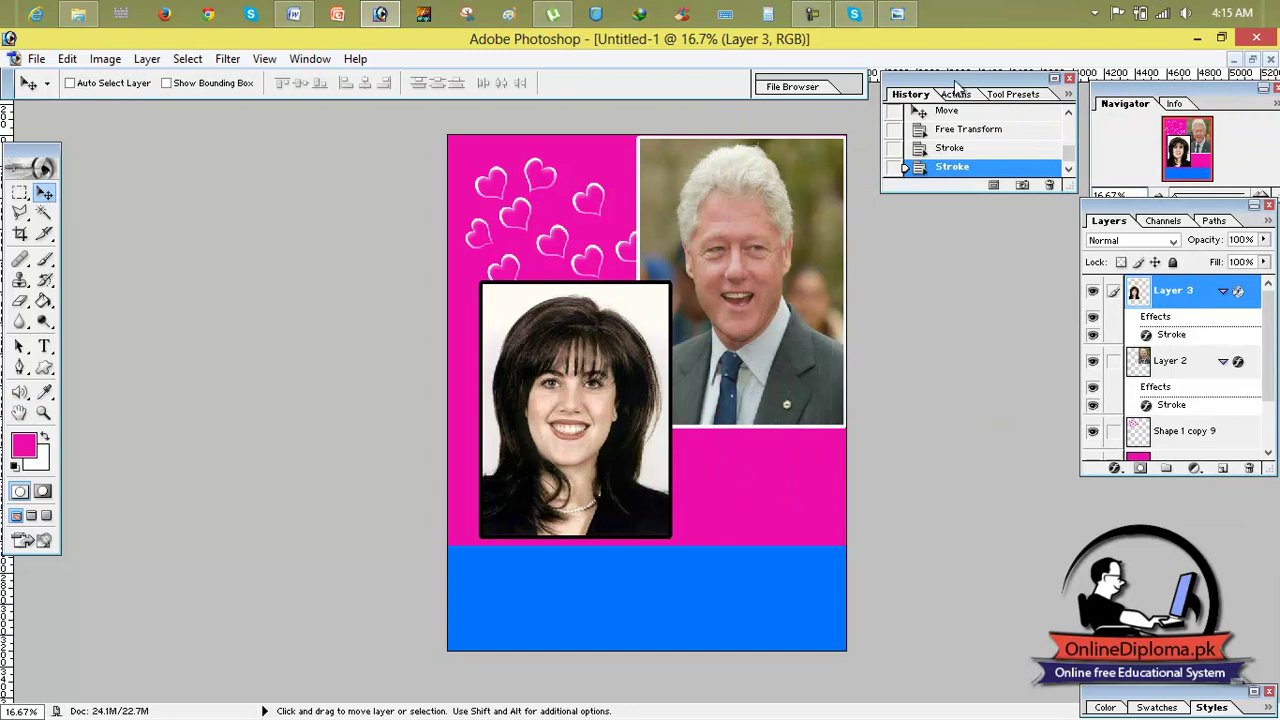
Step: Rotate the woman's portrait to -16.5° and shift it slightly right
click(898, 15)
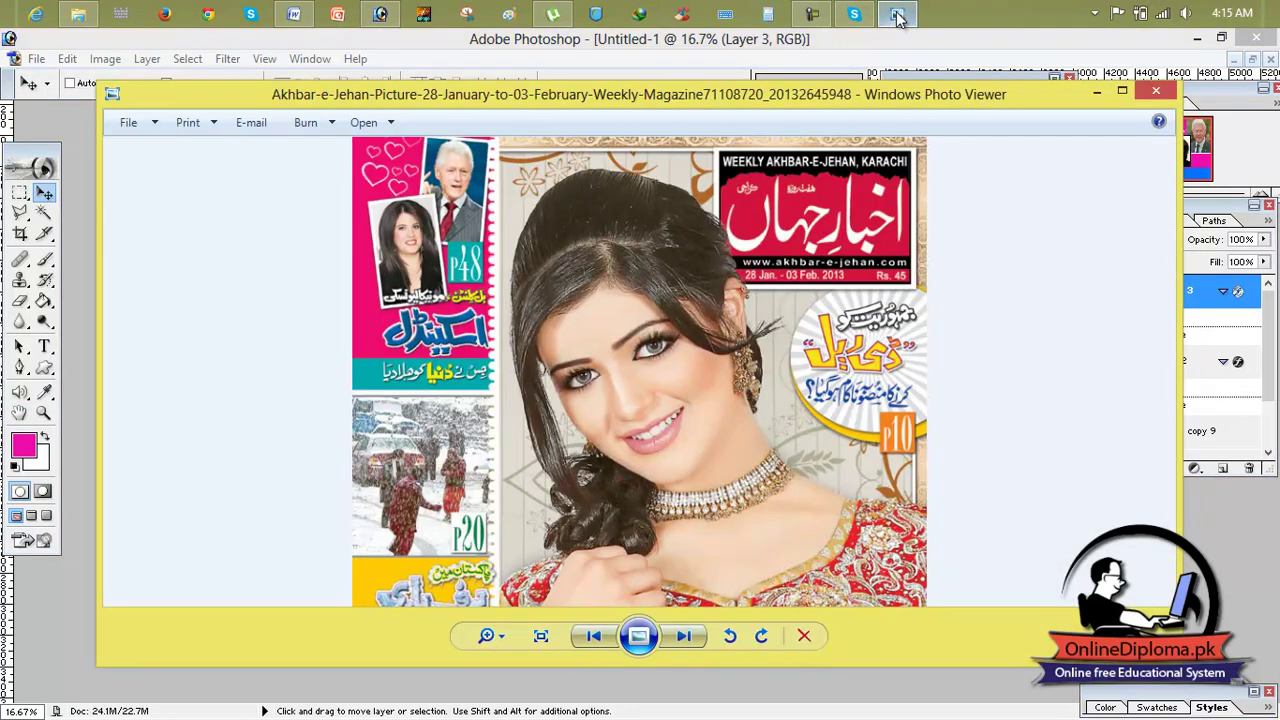
click(898, 15)
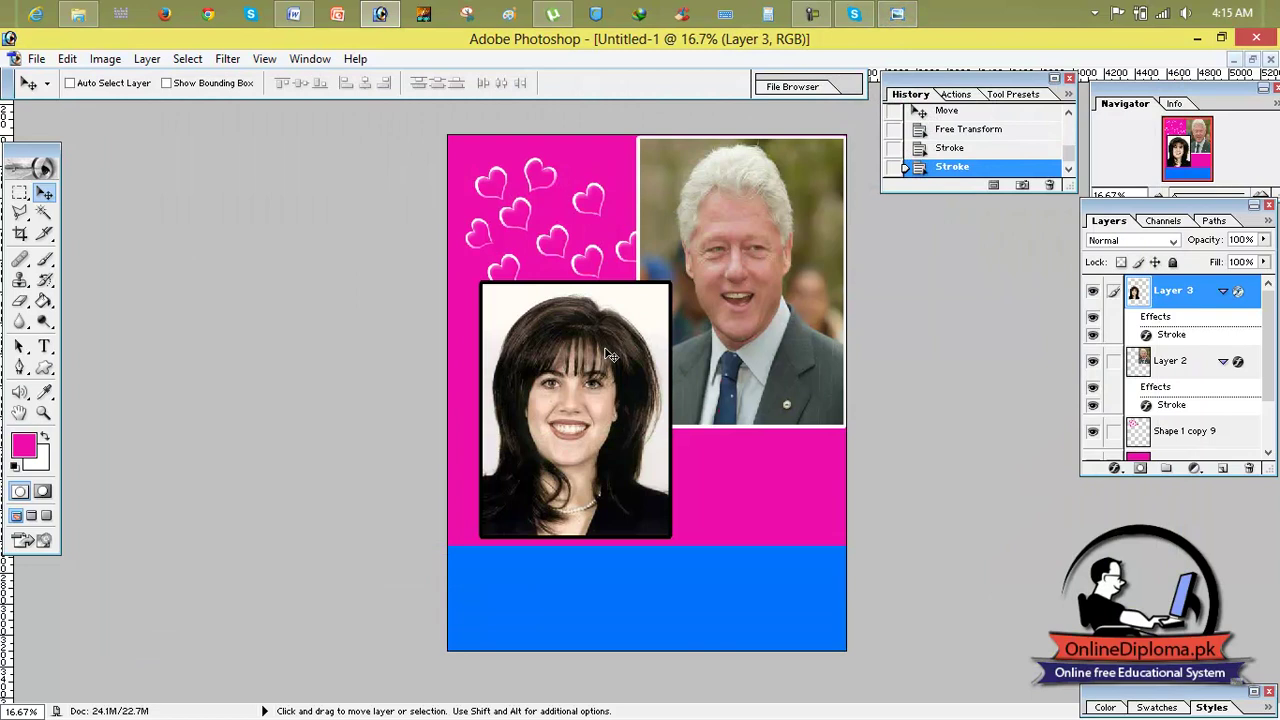
key(ctrl+t)
drag(676, 282, 632, 264)
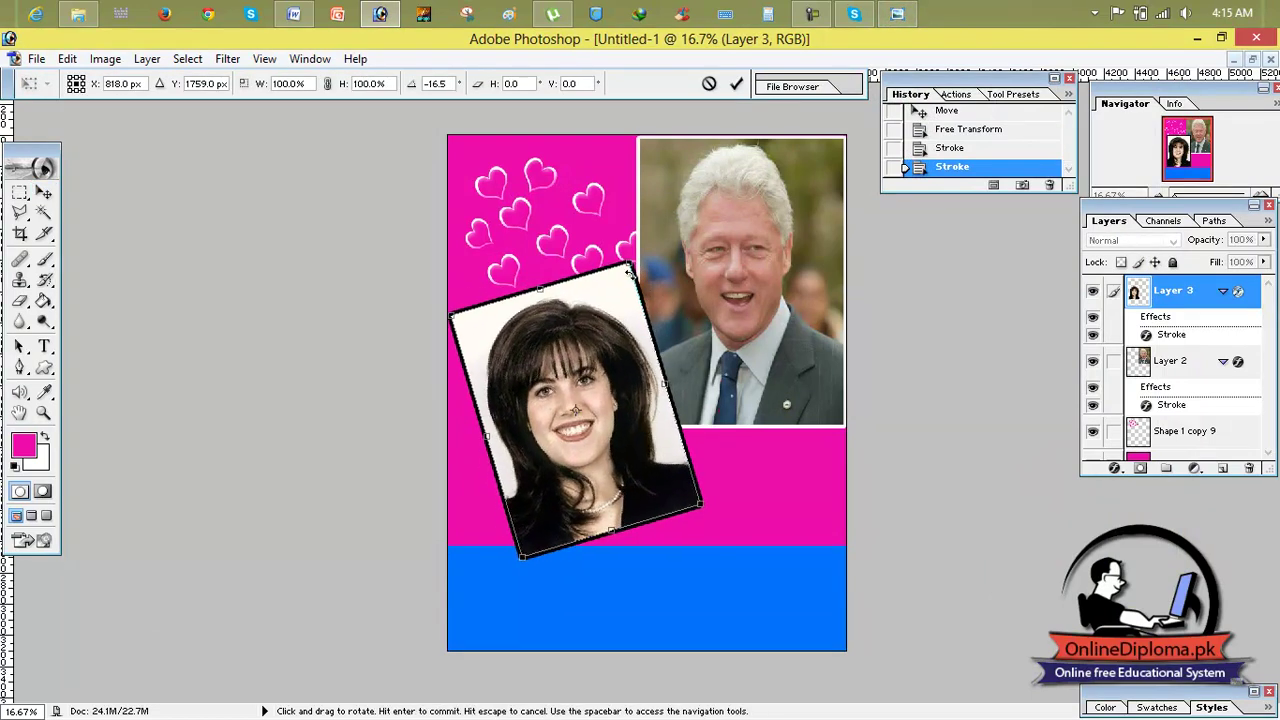
drag(641, 378, 674, 371)
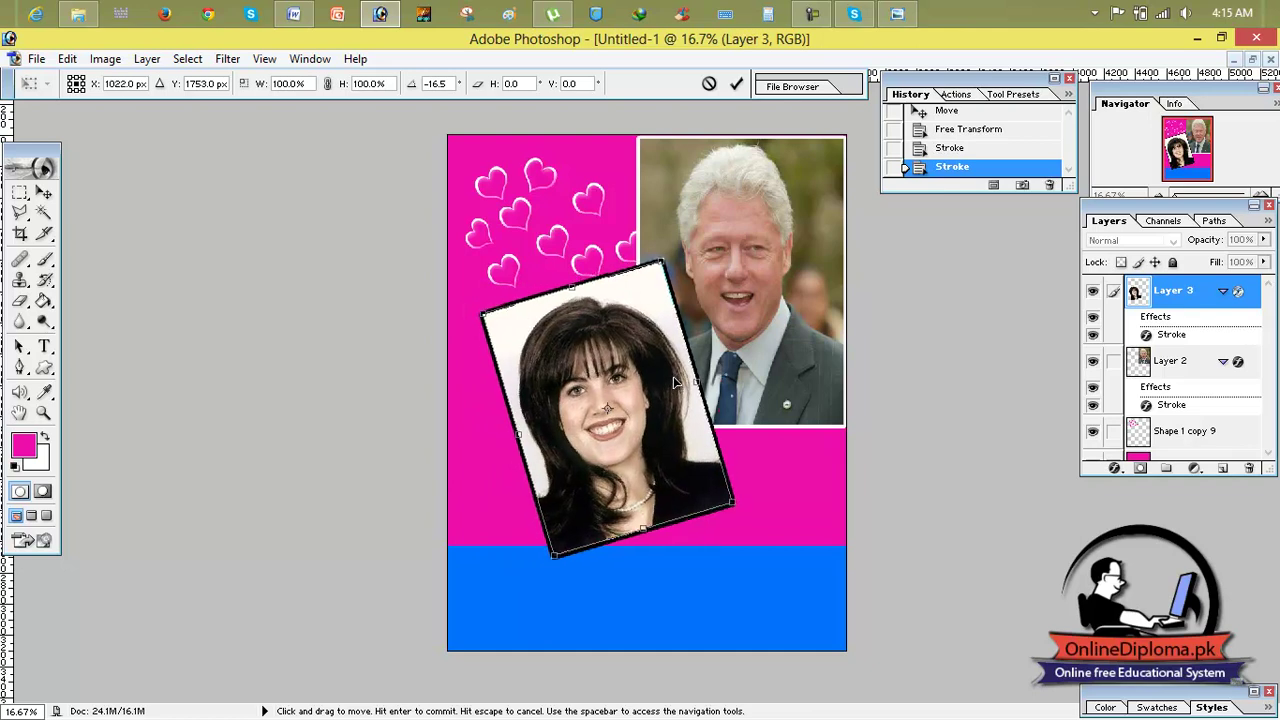
click(737, 84)
Step: Compare the design with the reference cover, then launch InPage
click(898, 14)
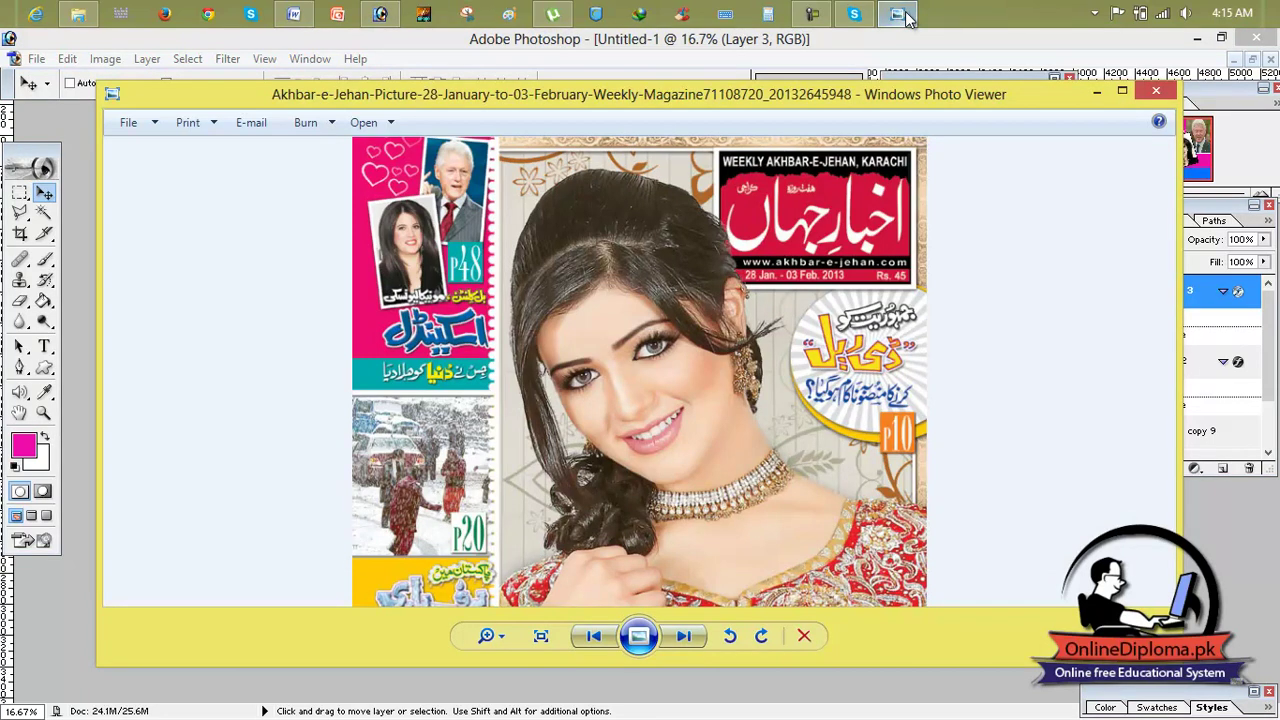
click(898, 14)
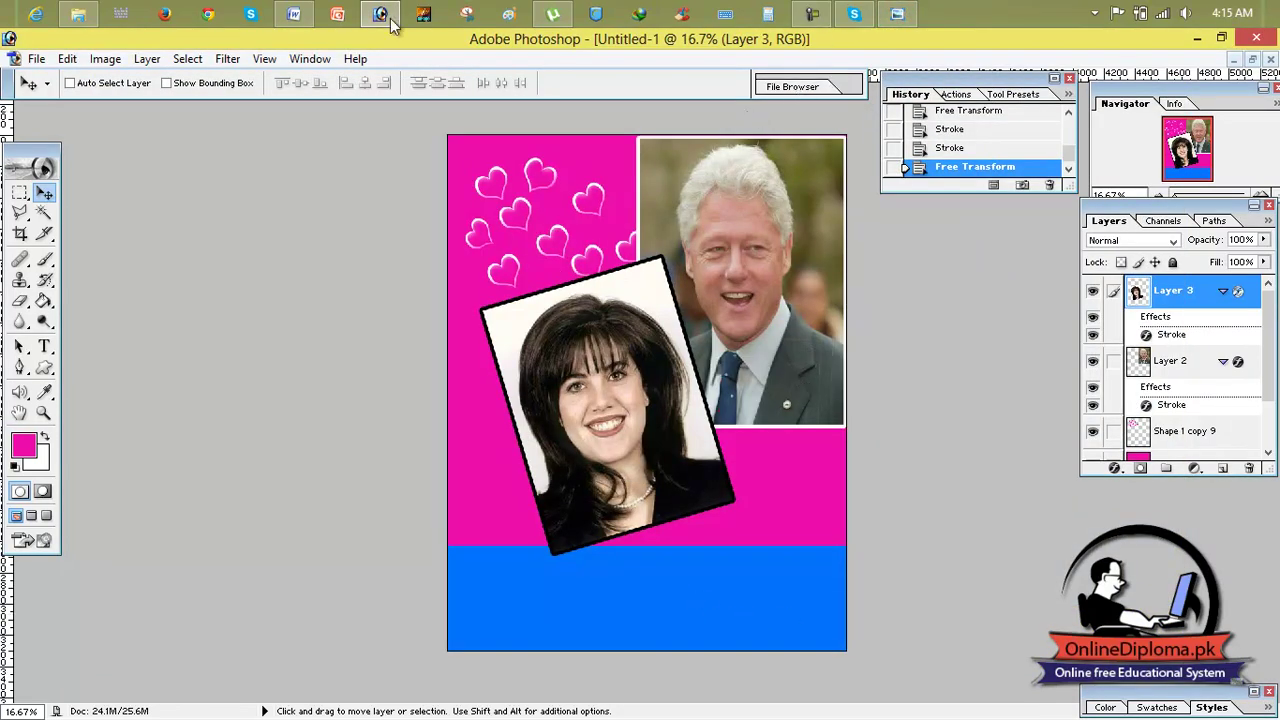
click(422, 15)
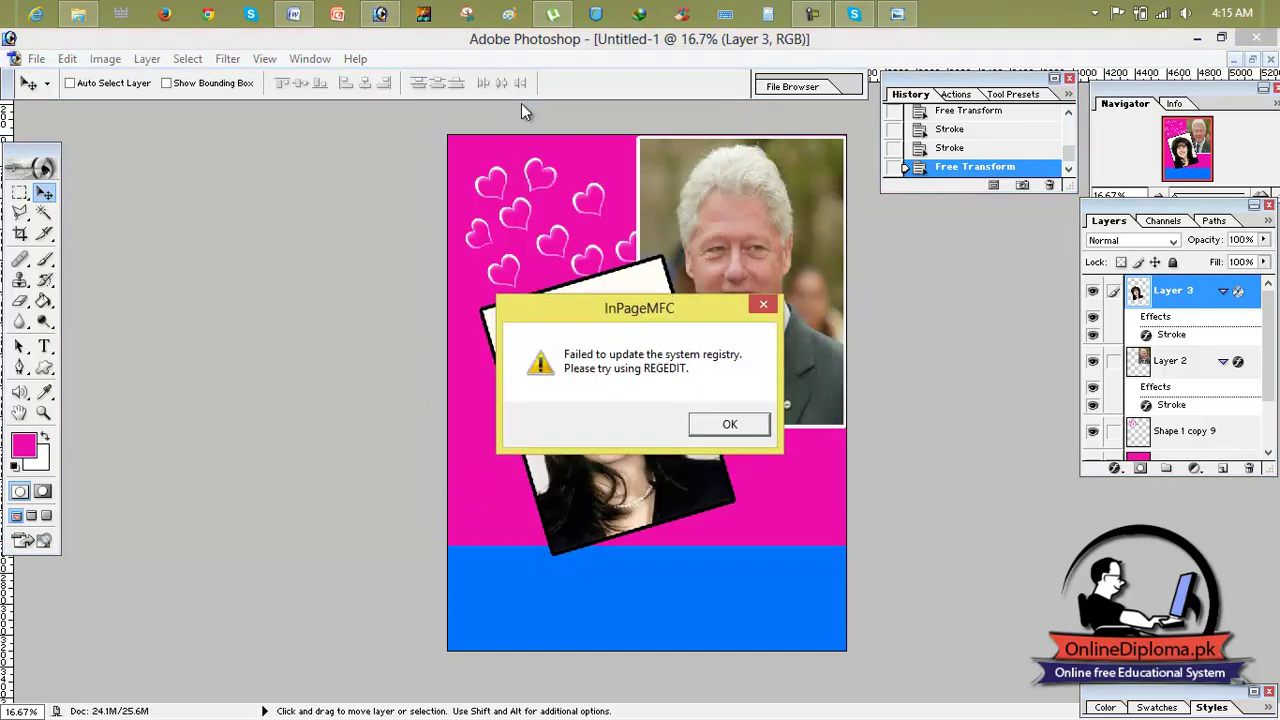
Step: Dismiss the registry error, create a new InPage document, and type an Urdu line at top right
click(751, 429)
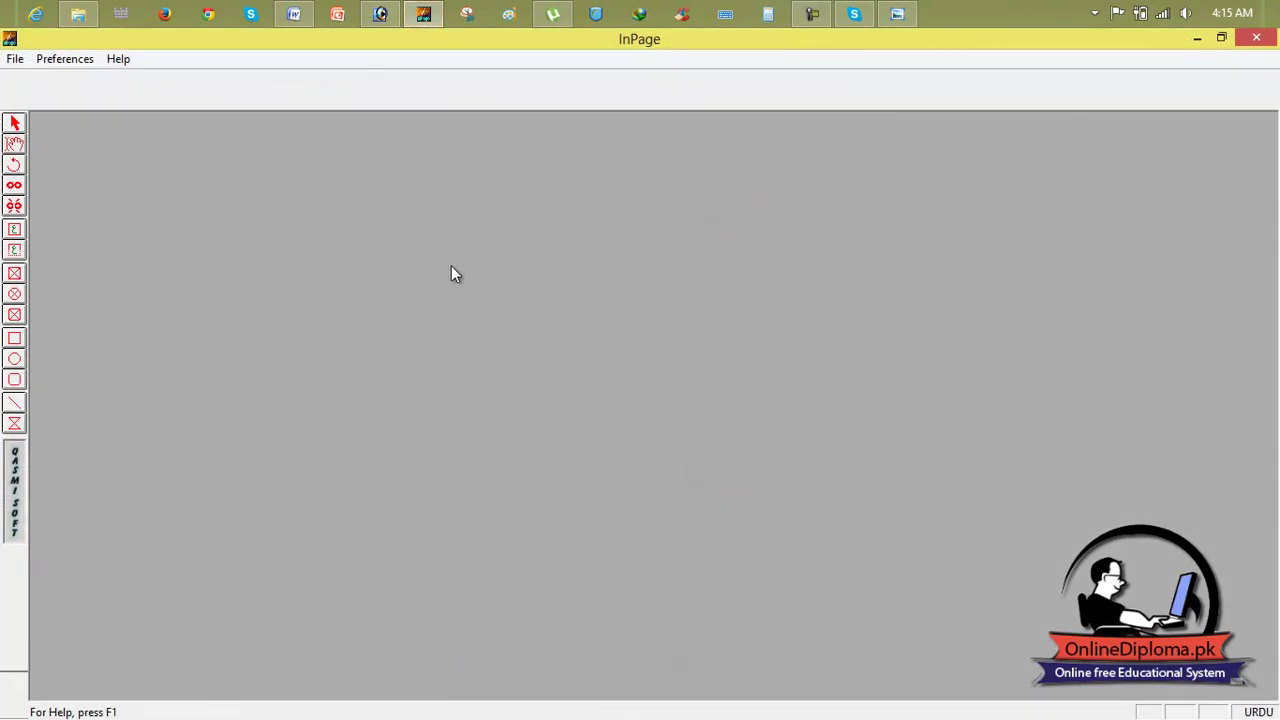
click(15, 58)
click(40, 80)
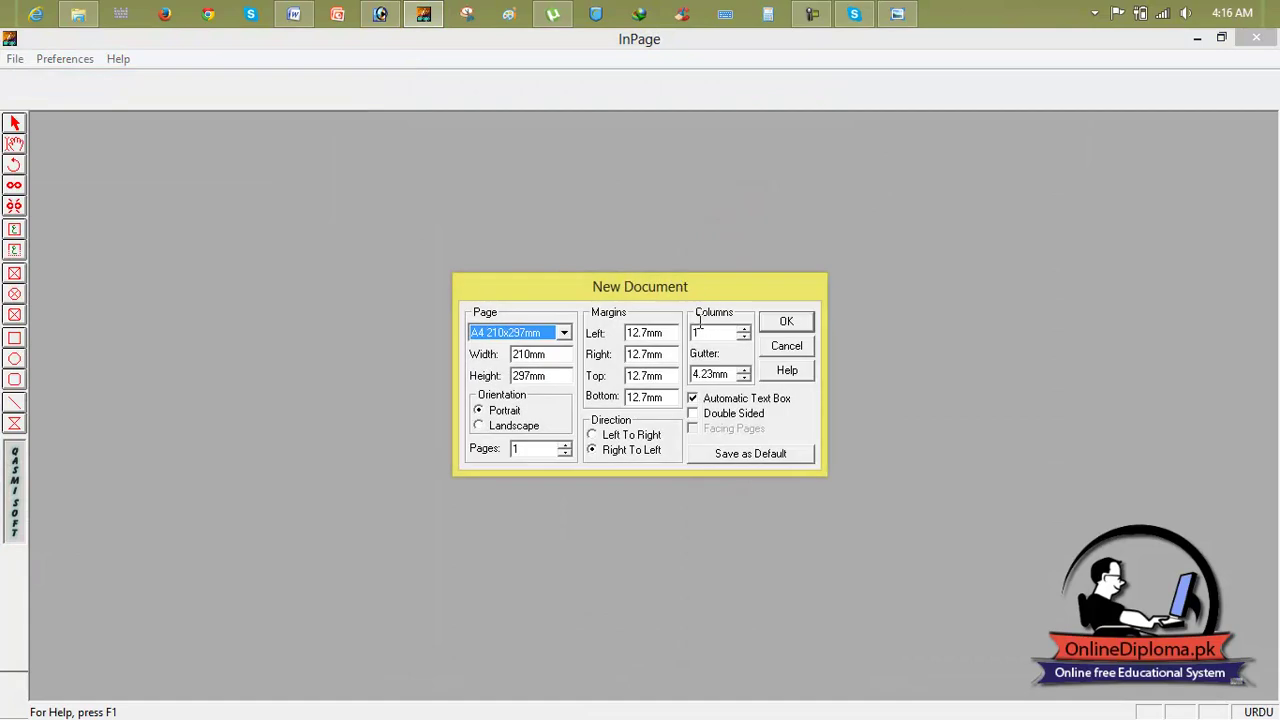
click(787, 323)
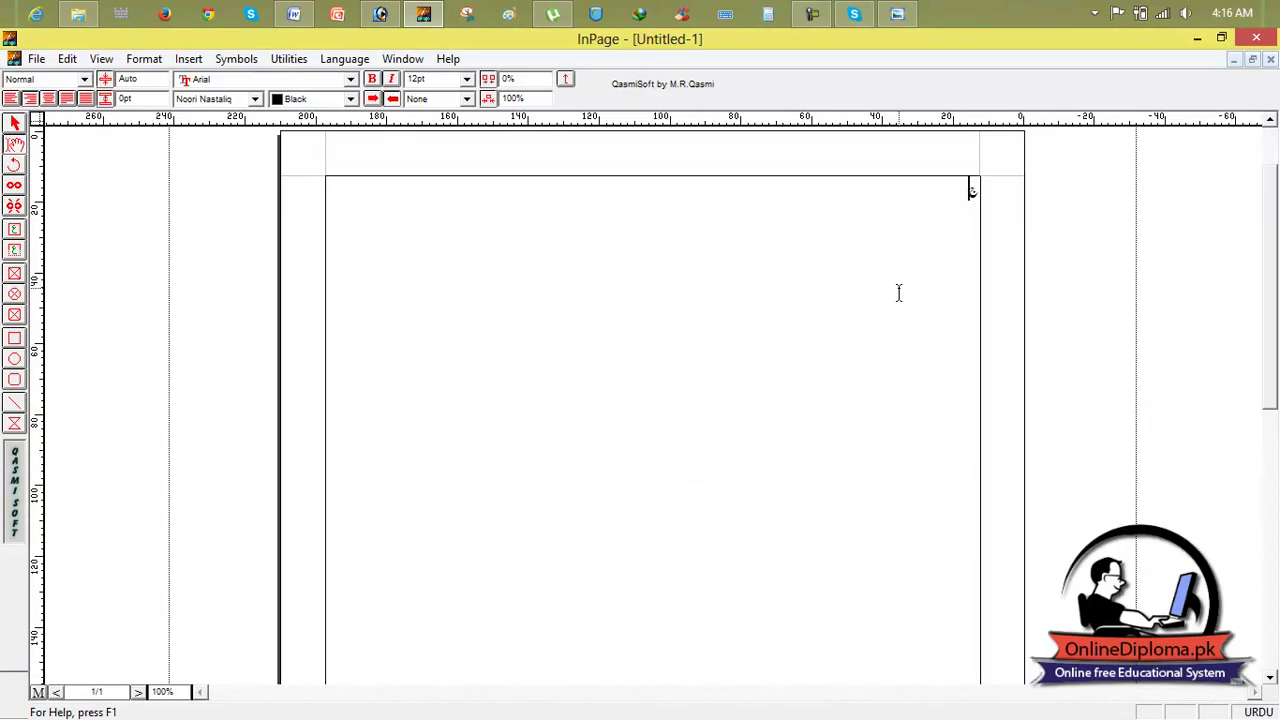
text(بلا دیا)
drag(905, 195, 1069, 183)
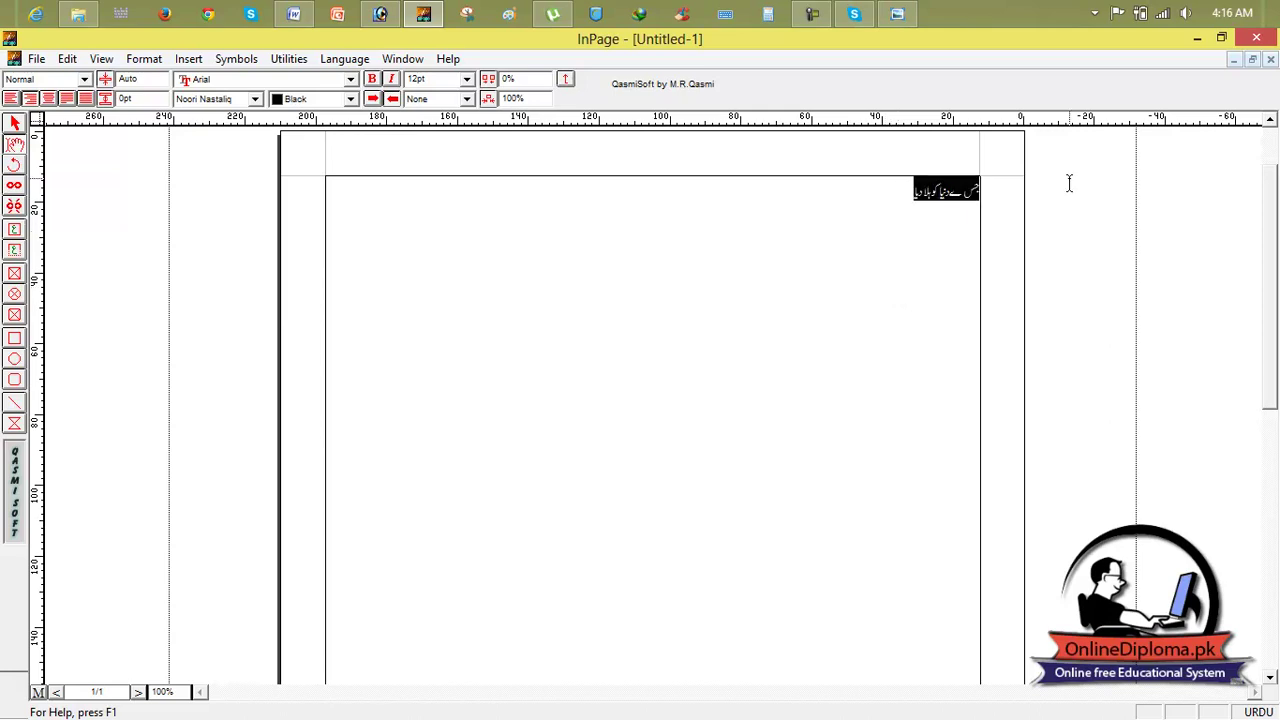
click(350, 79)
click(350, 79)
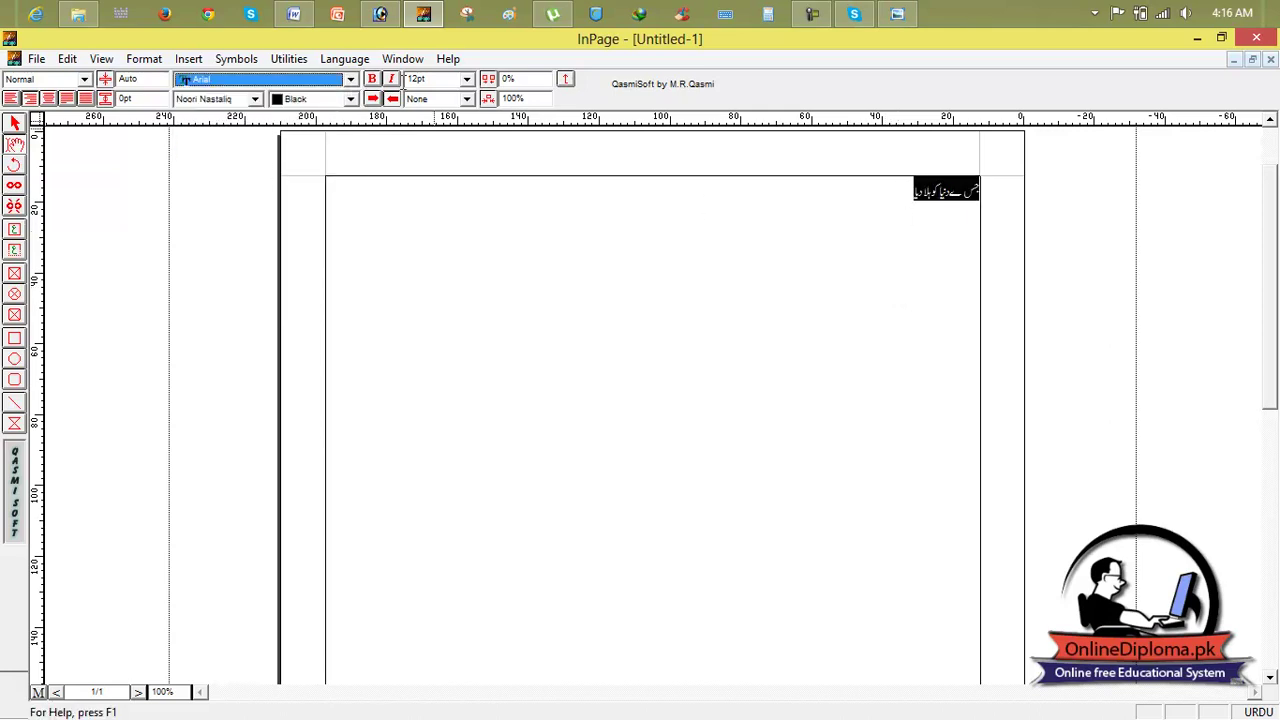
click(466, 79)
click(456, 168)
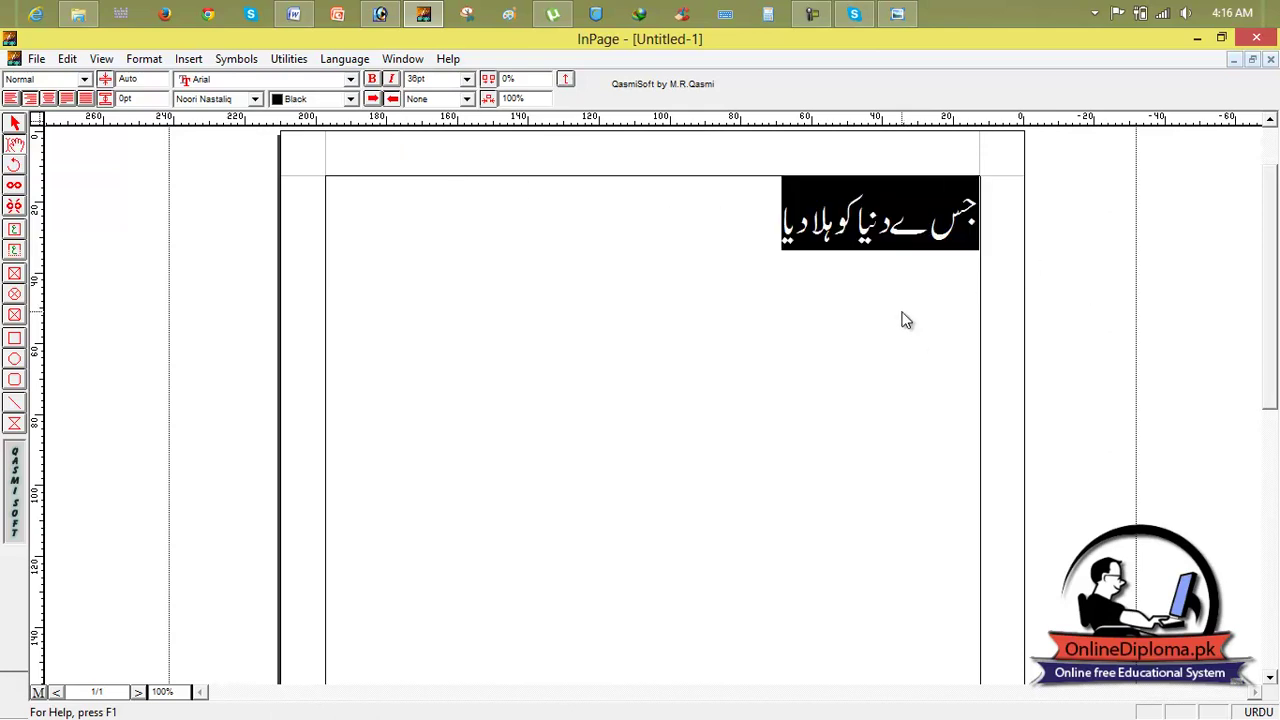
key(Delete)
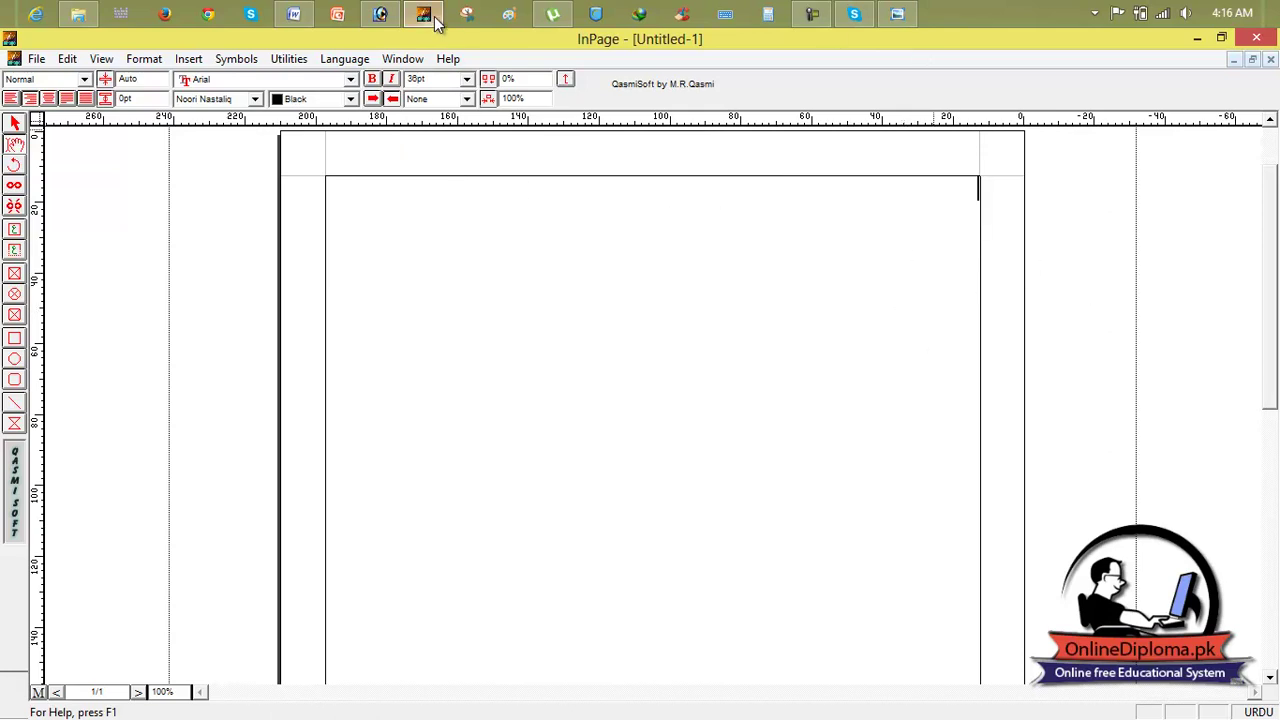
click(374, 17)
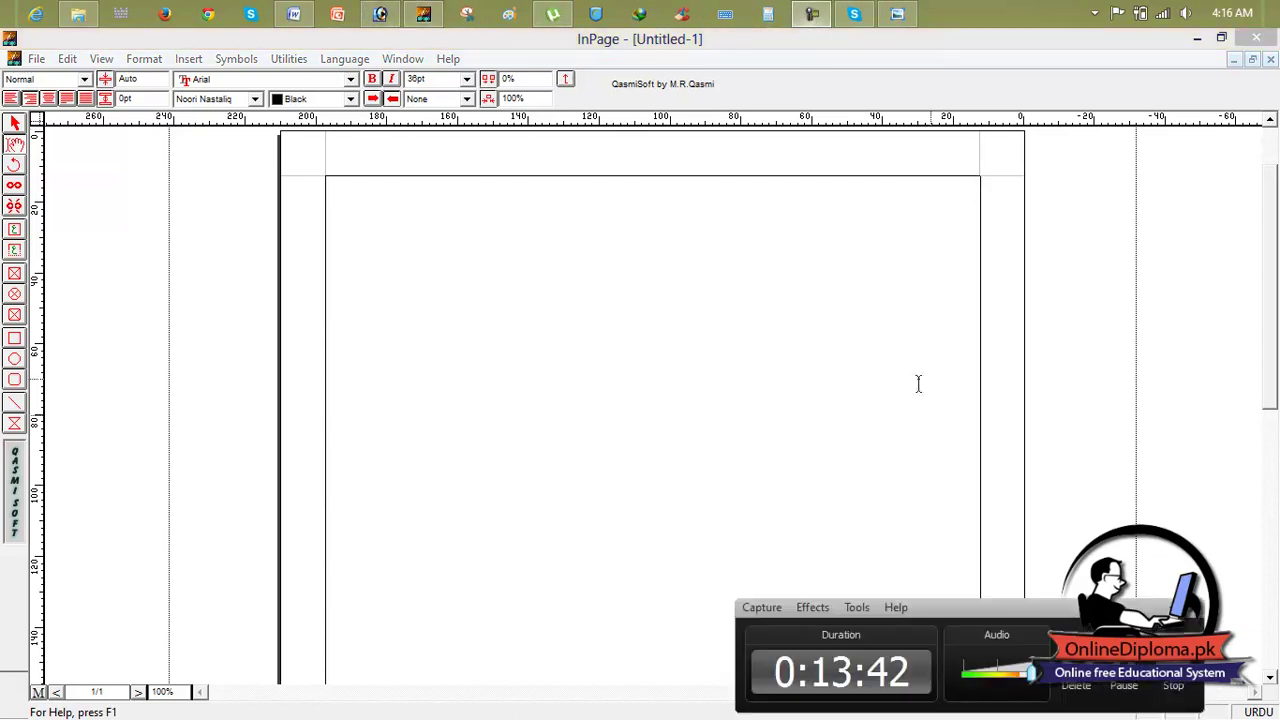
click(1118, 688)
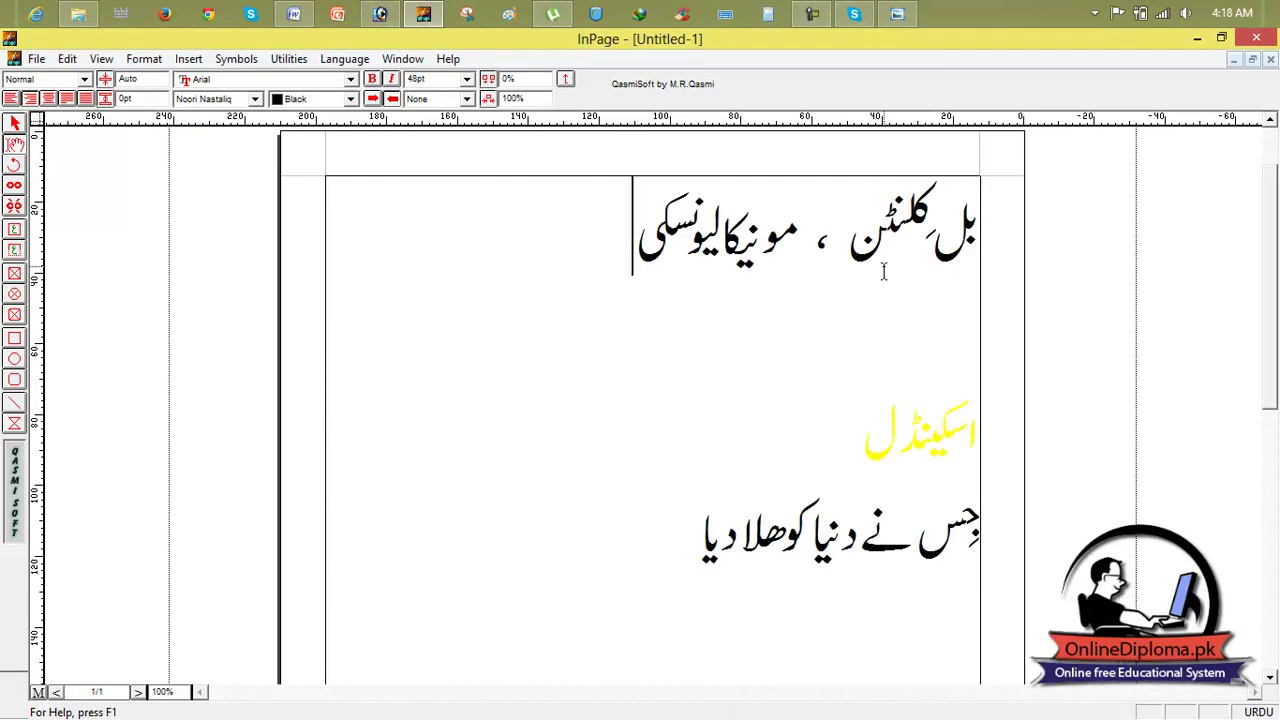
click(899, 14)
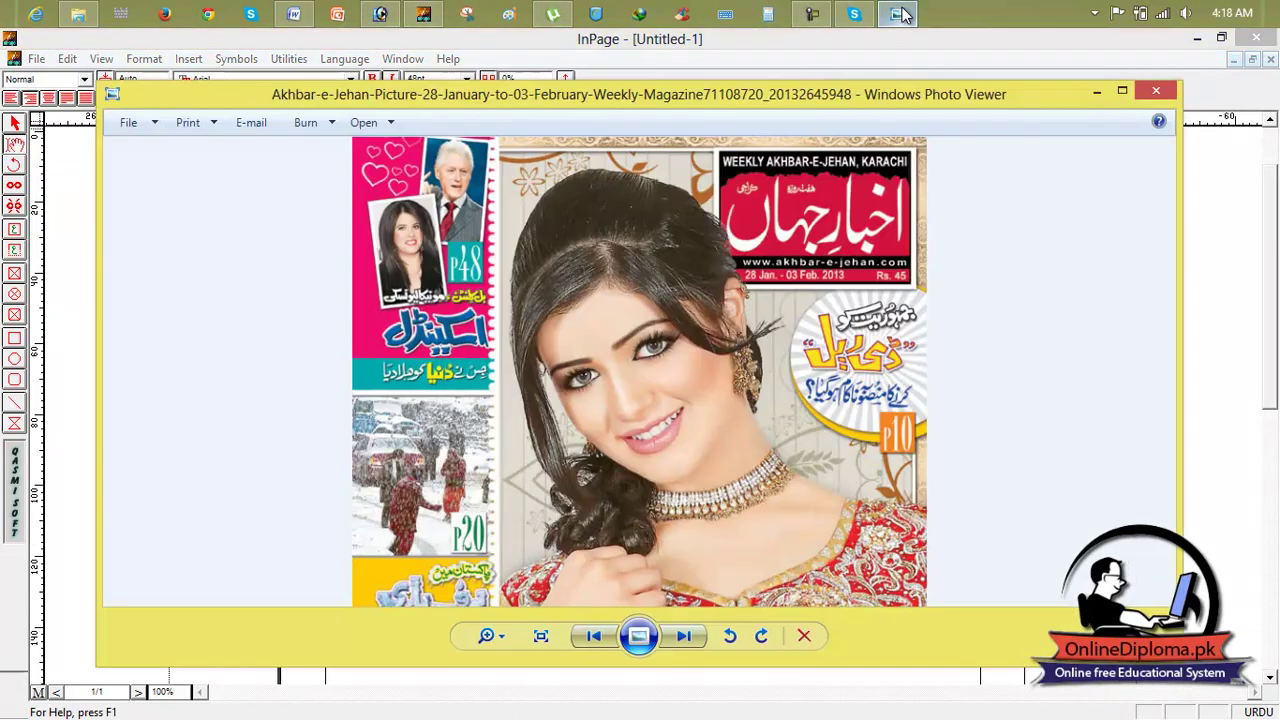
click(899, 14)
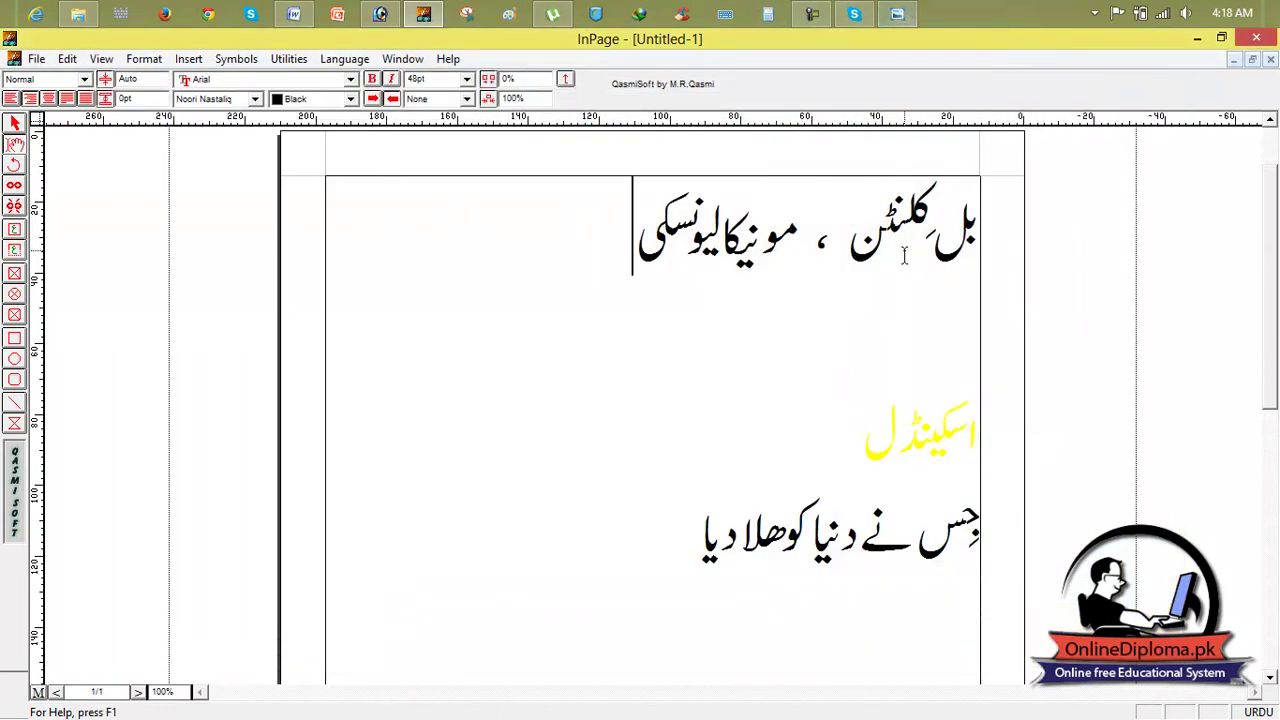
drag(848, 245, 983, 241)
drag(634, 245, 1017, 286)
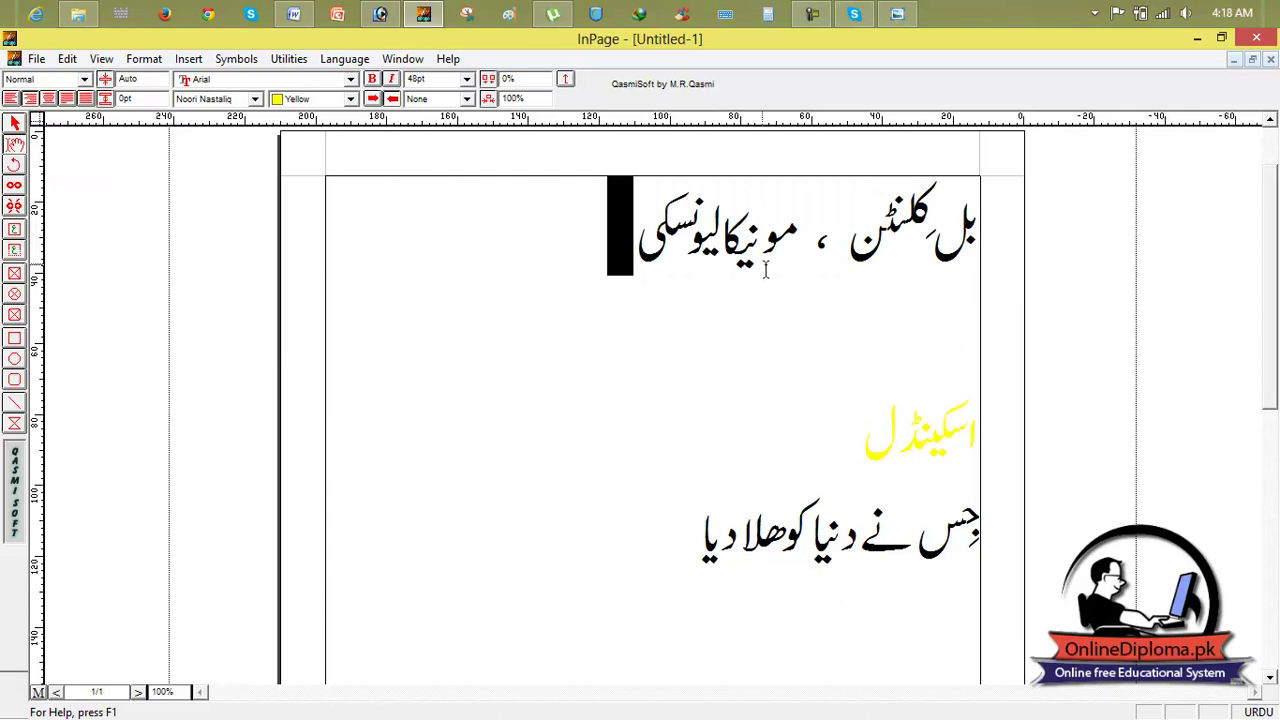
Step: Try several Urdu fonts on the first headline line and settle on Jameel
triple_click(690, 247)
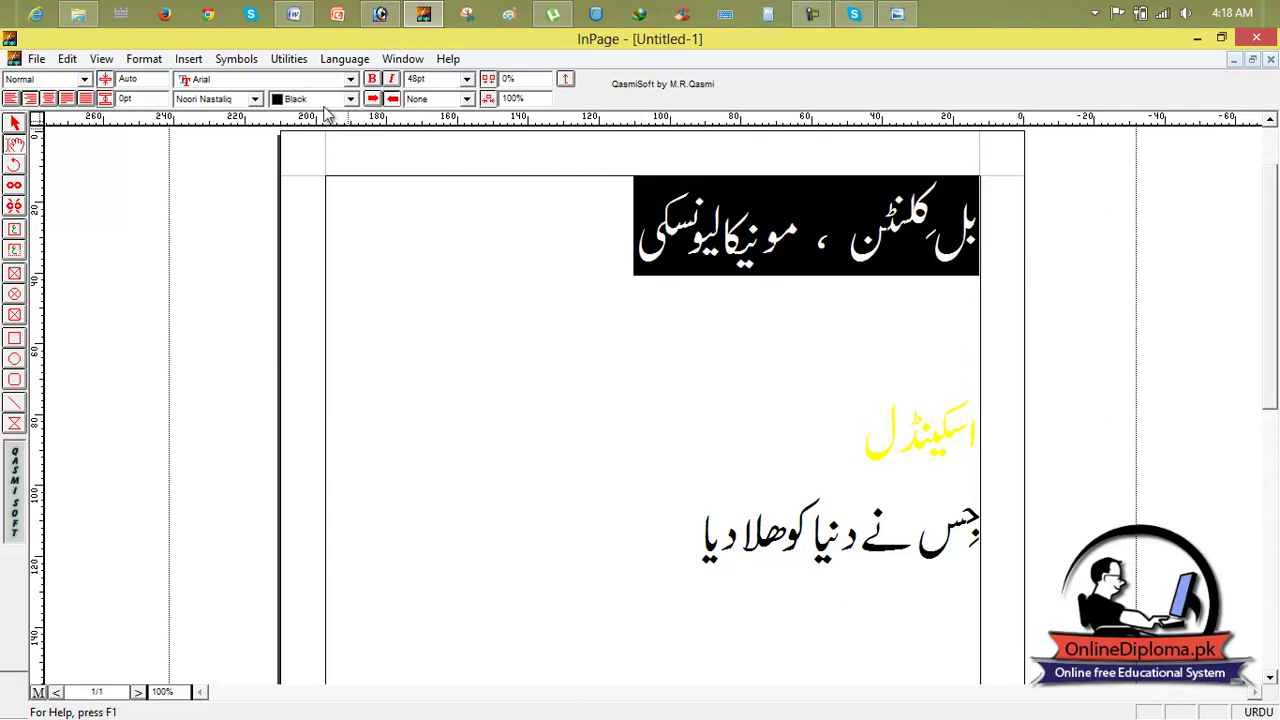
click(255, 100)
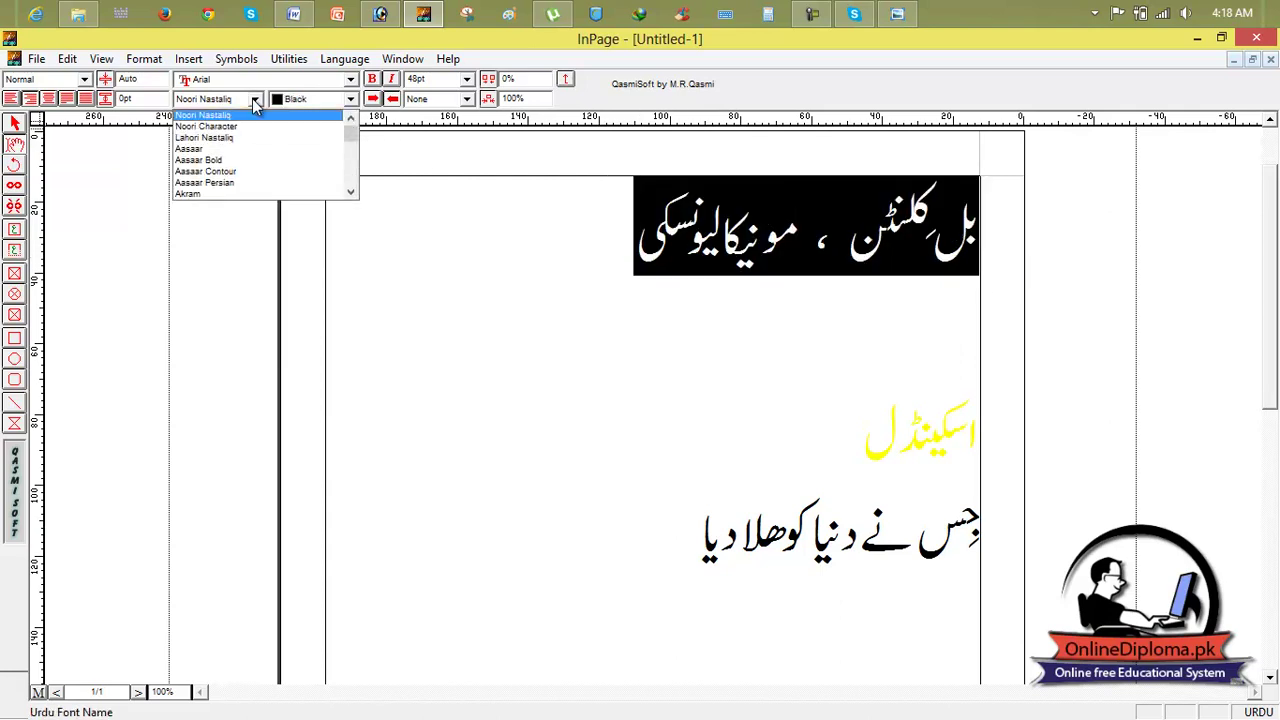
key(Down)
key(Down)
key(Down)
key(Down)
key(Down)
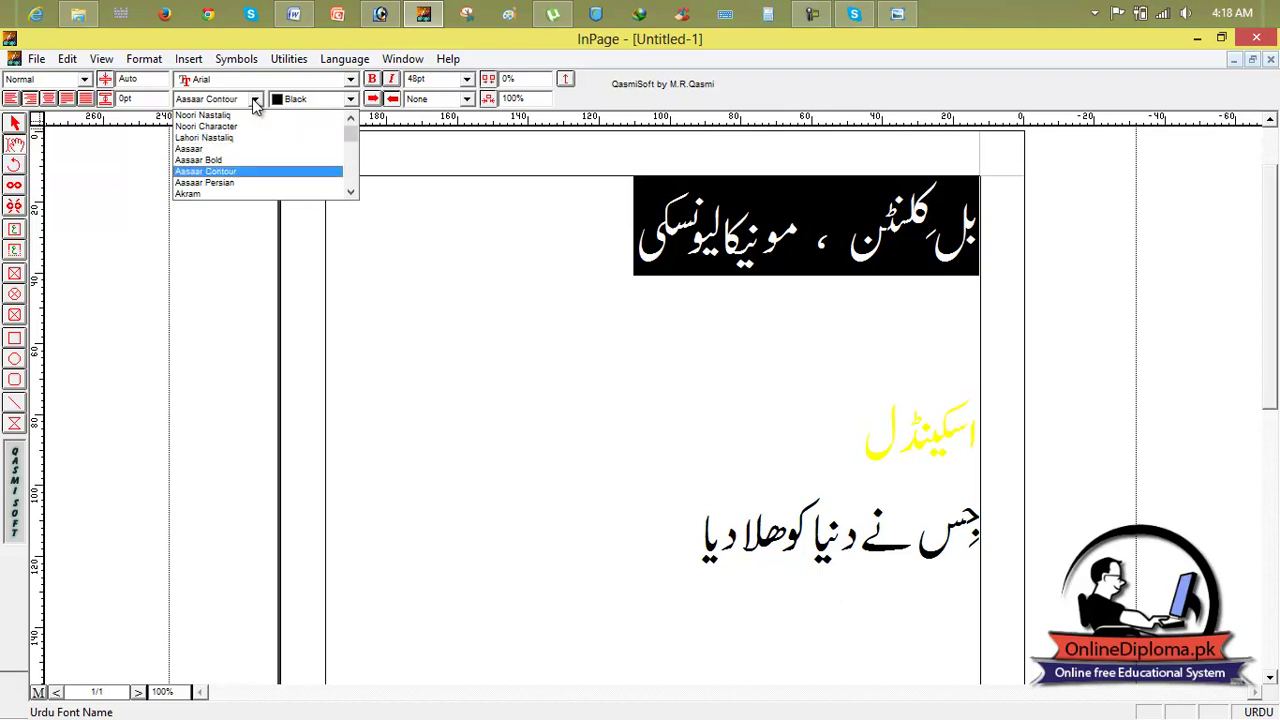
text(Aswad)
key(Return)
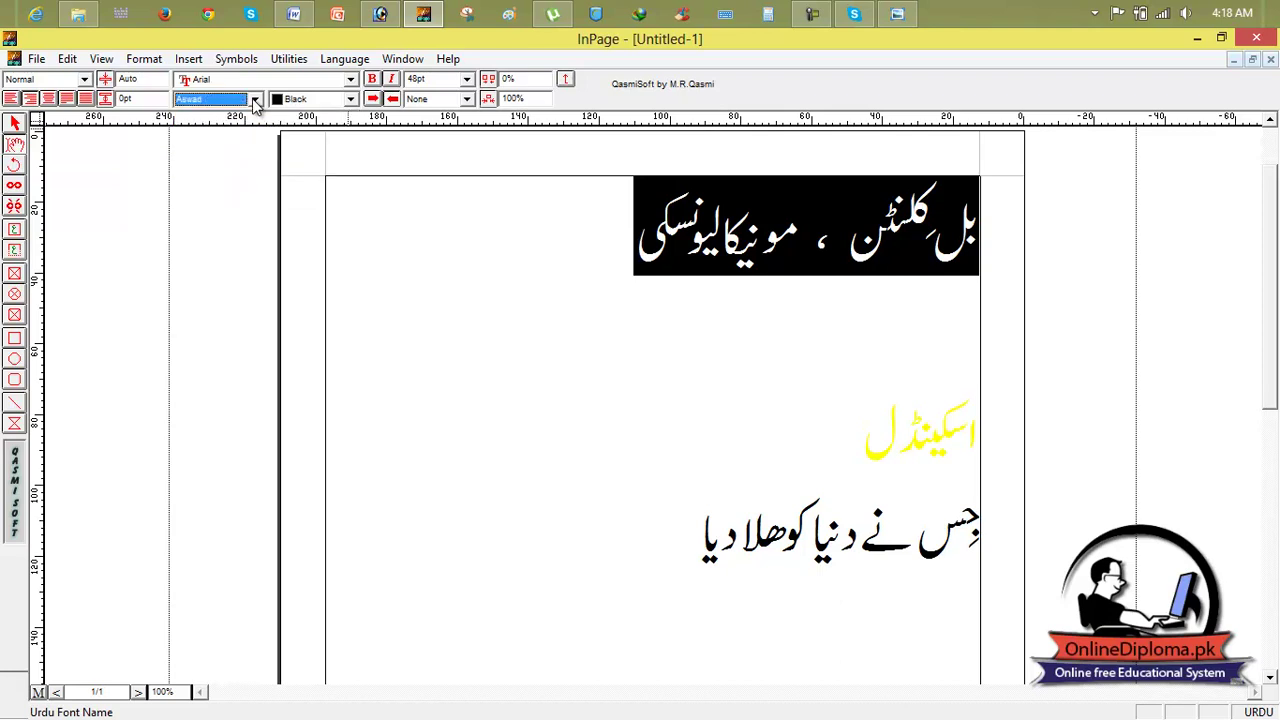
click(256, 101)
click(229, 172)
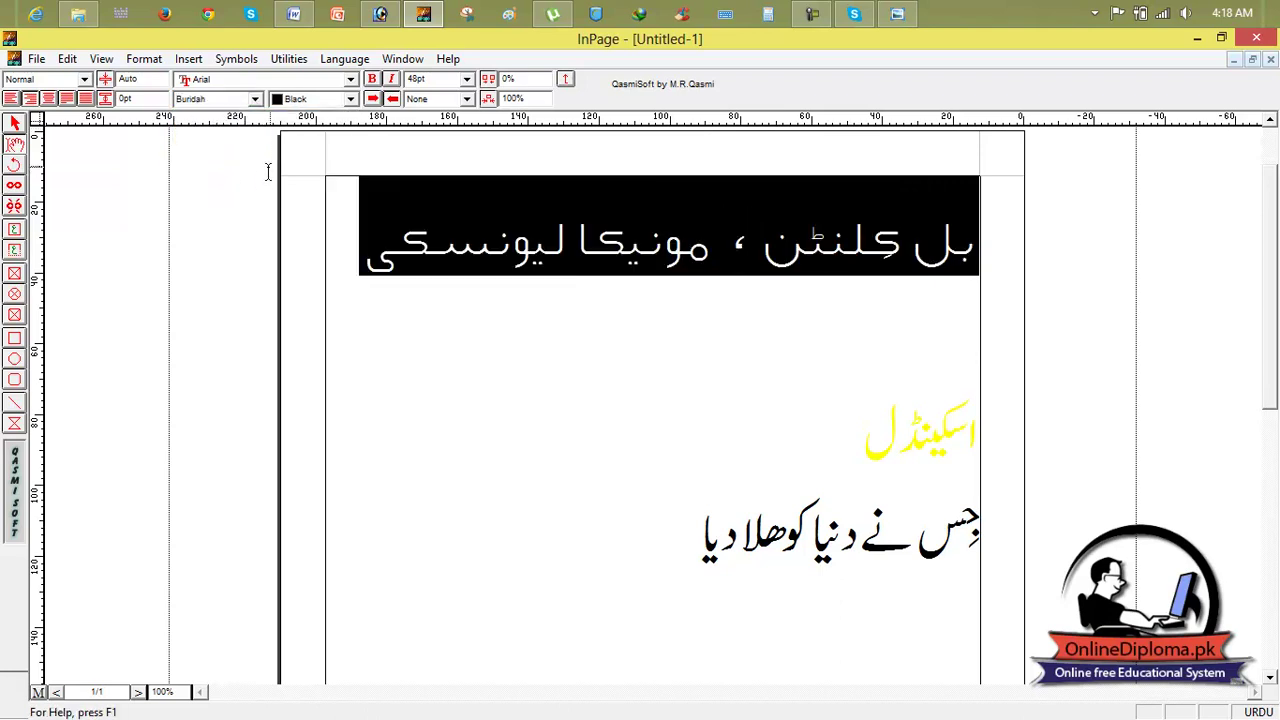
click(238, 100)
key(Down)
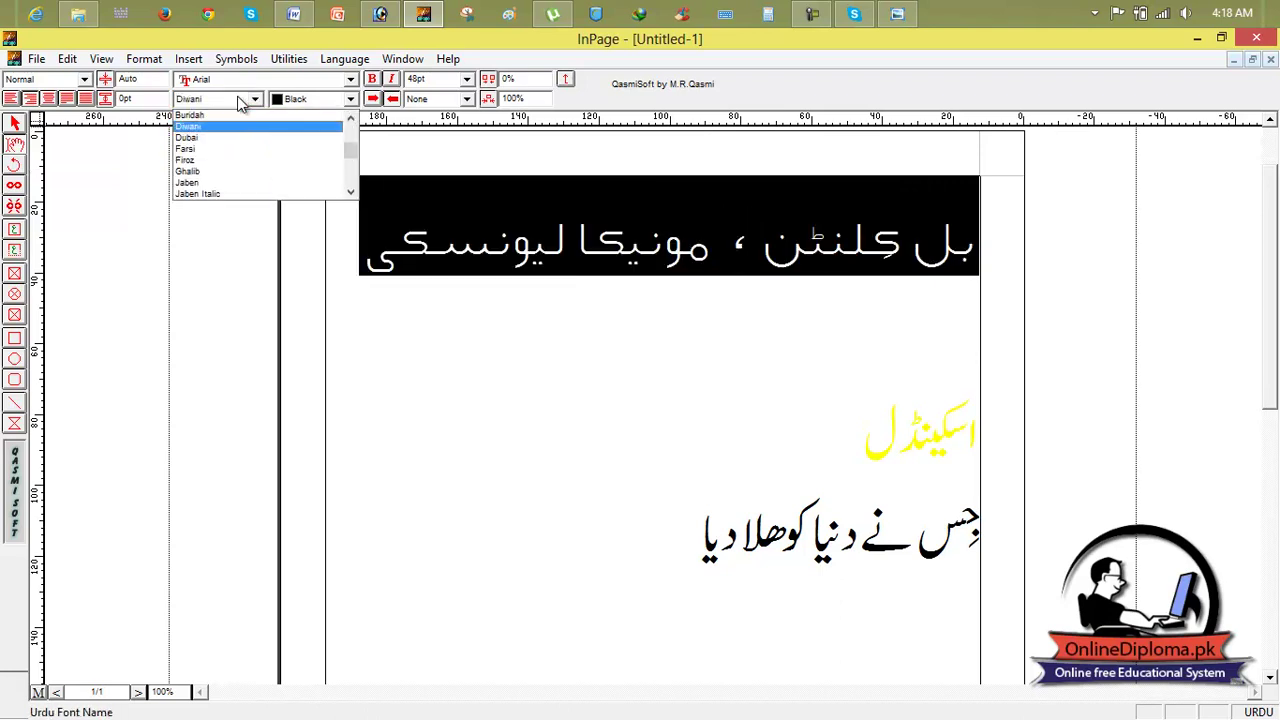
key(Return)
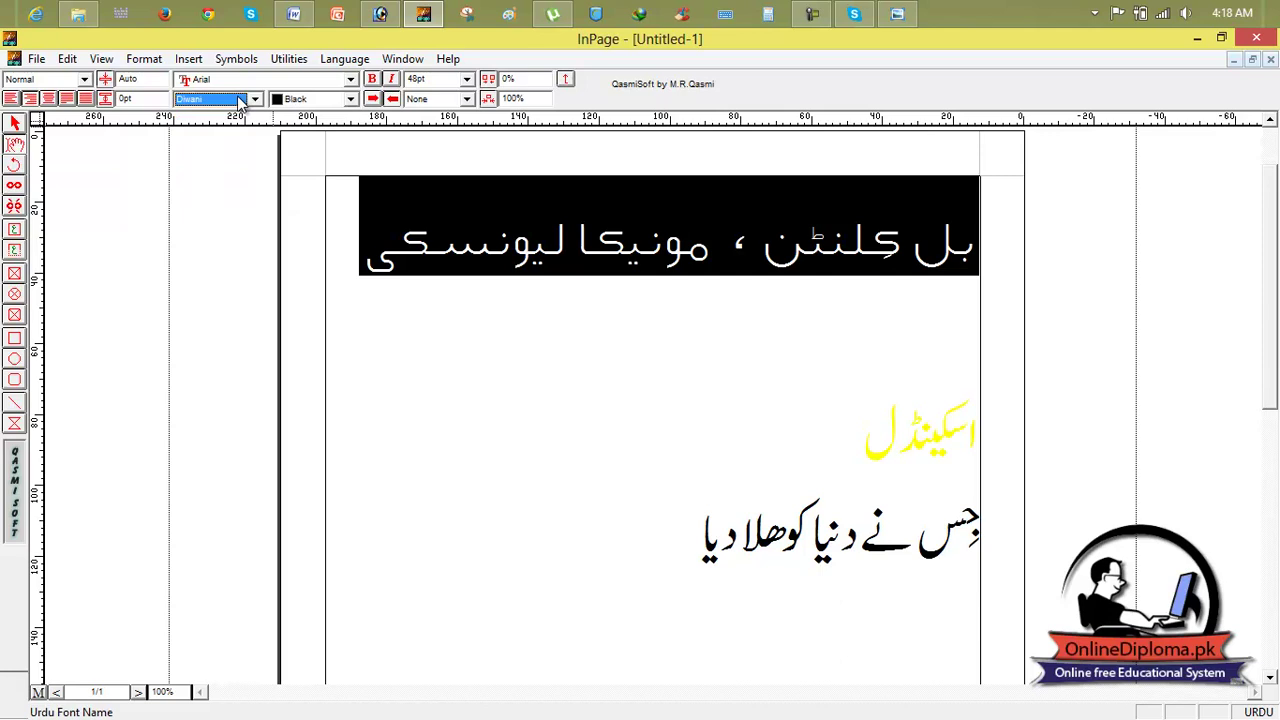
key(Down)
key(Down)
key(Return)
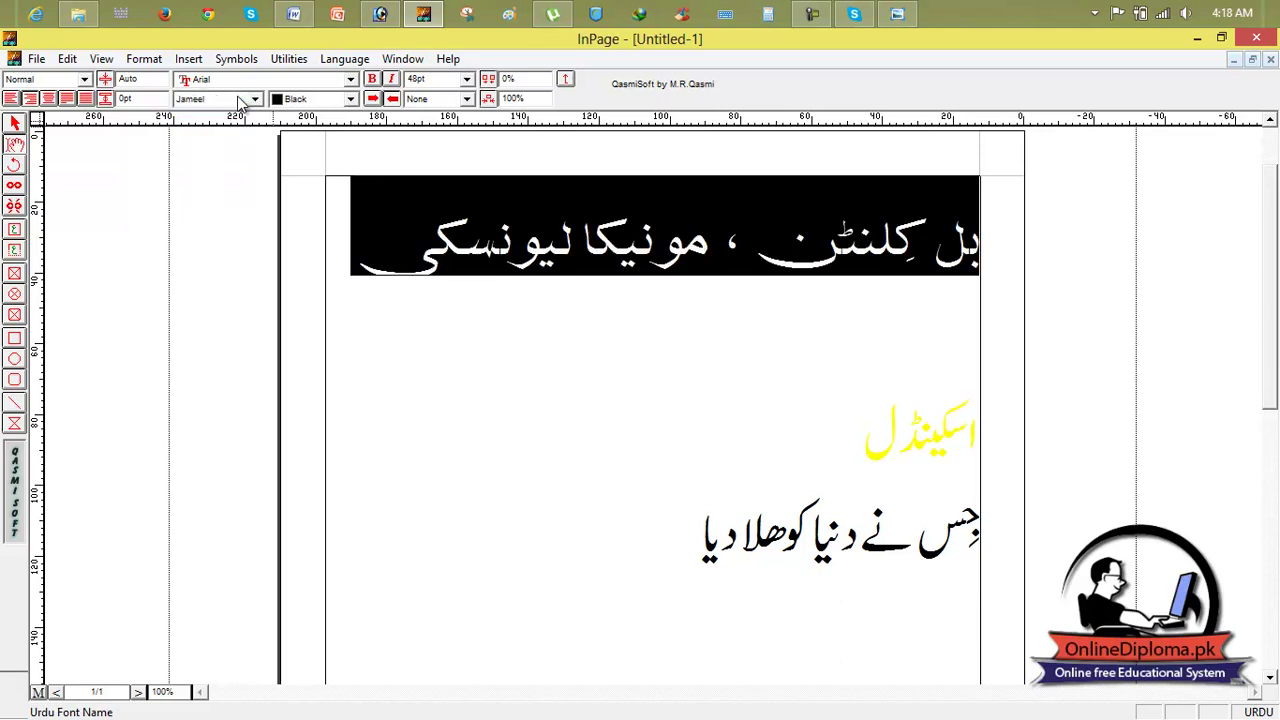
key(Left)
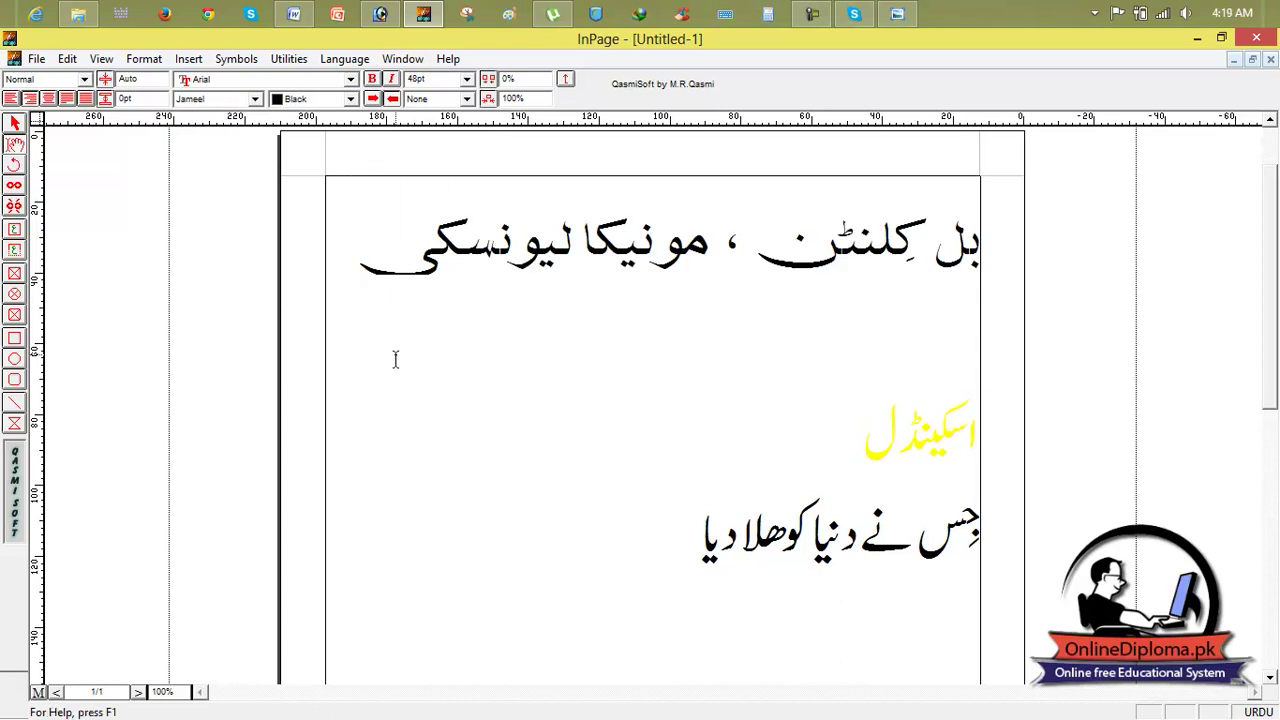
Step: Insert blank lines to push the yellow 'اسکینڈل' further down the page
click(359, 265)
drag(359, 265, 990, 272)
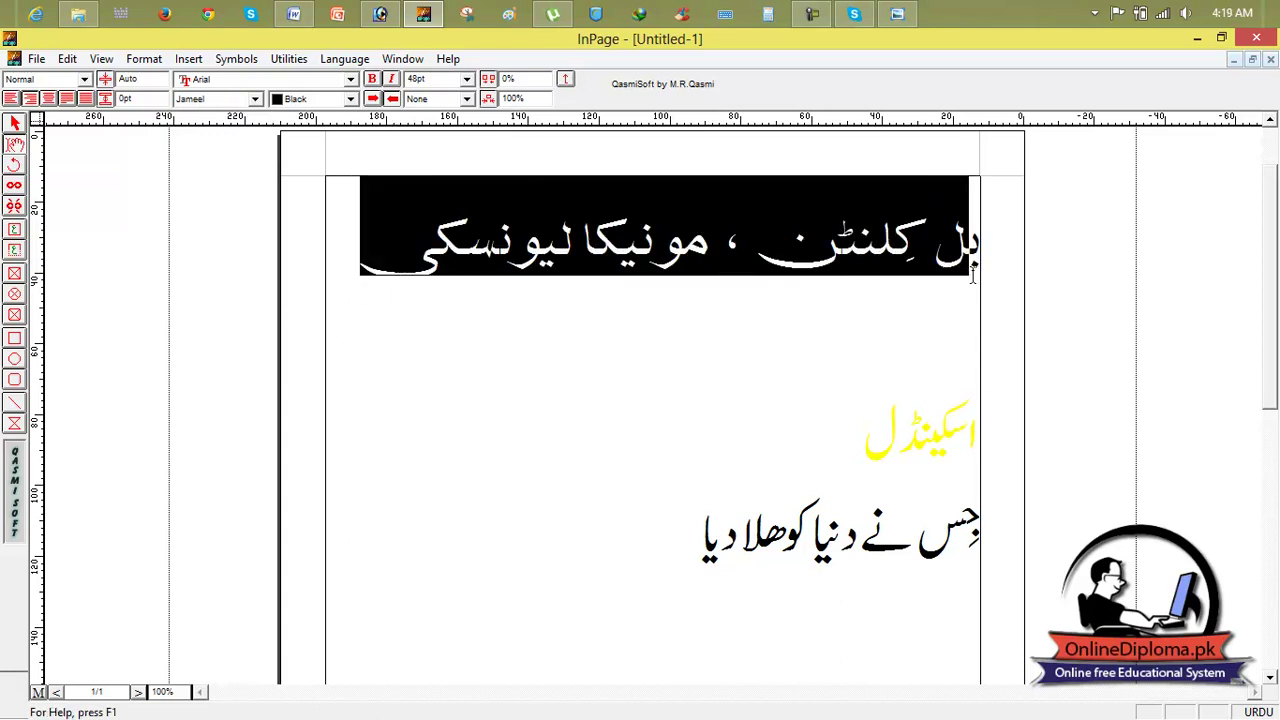
click(878, 438)
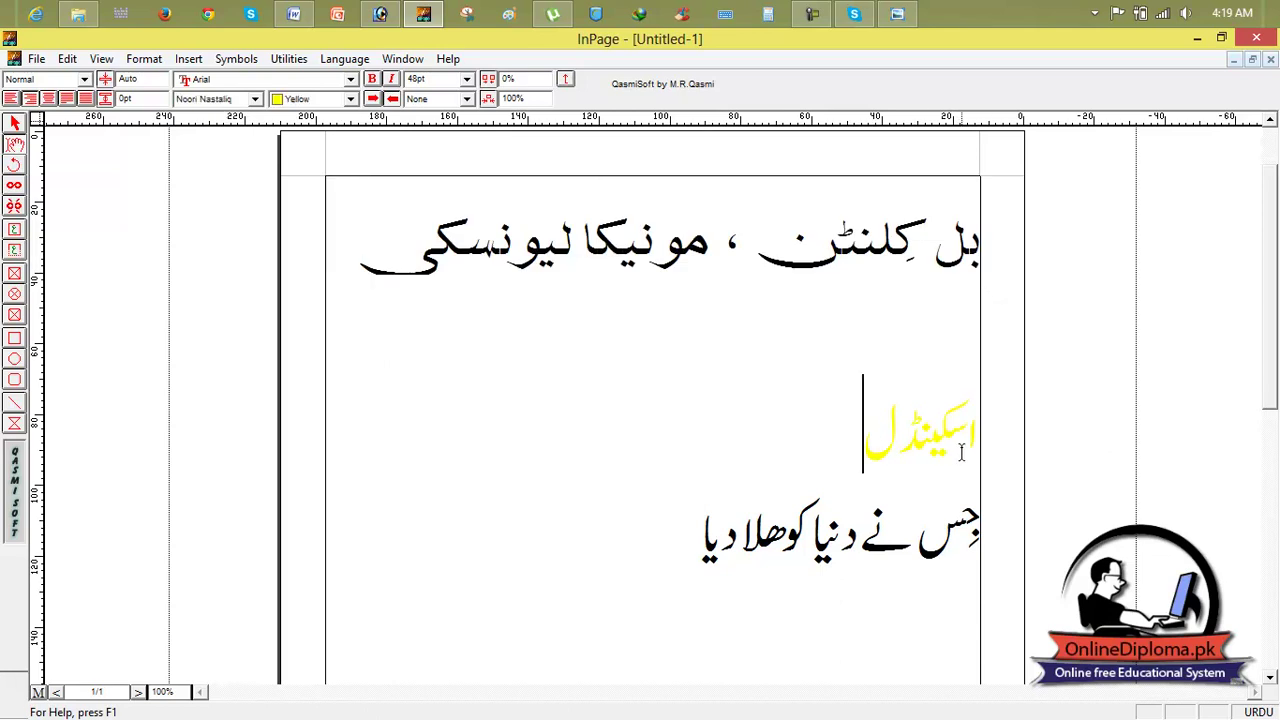
key(Return)
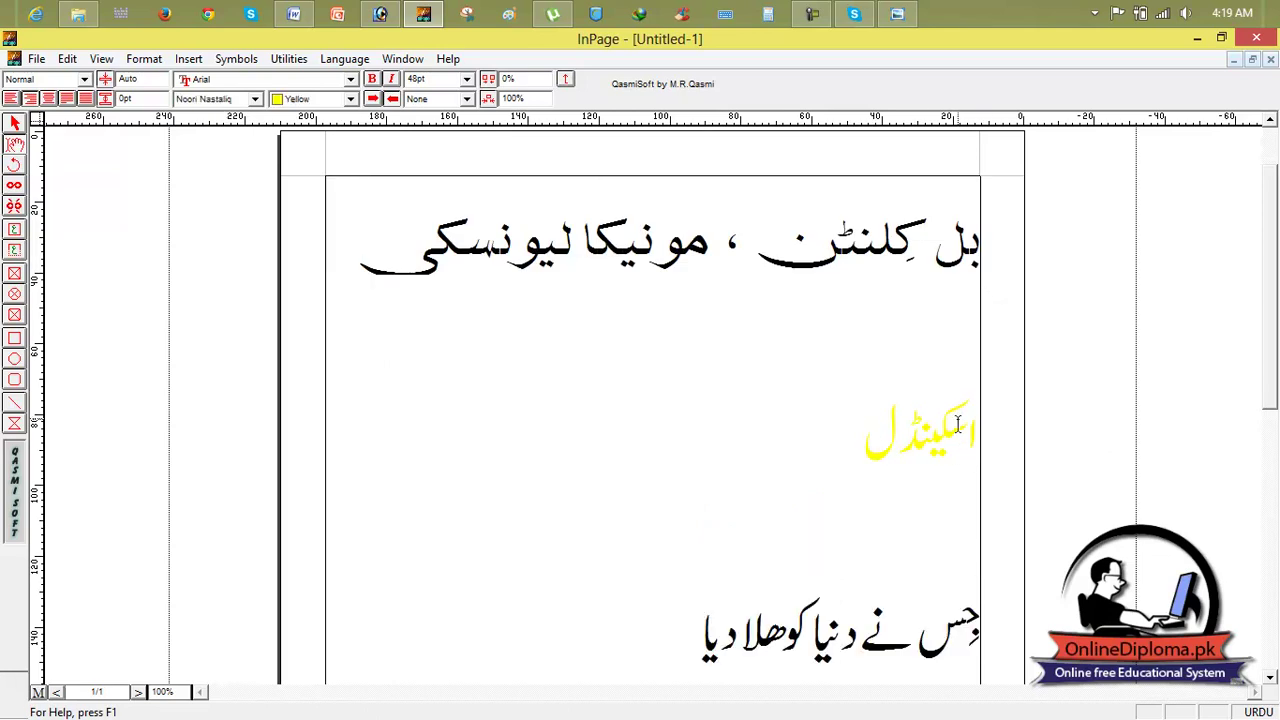
click(974, 433)
key(Return)
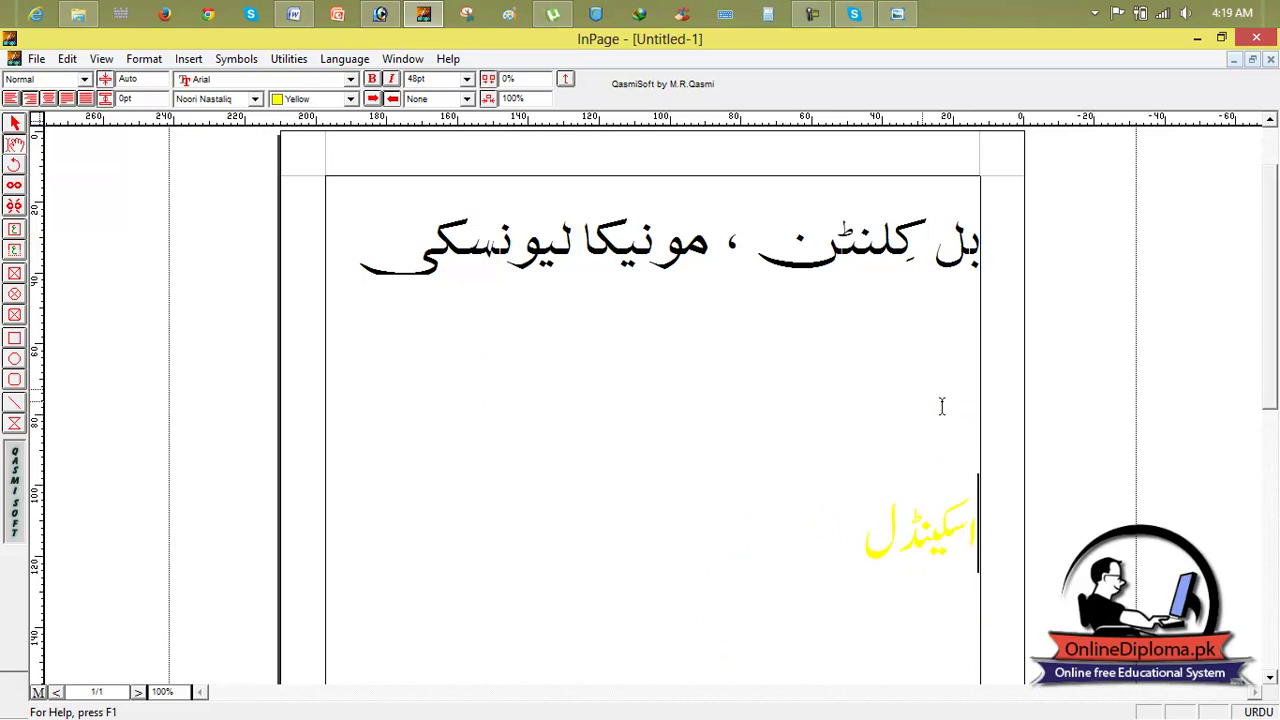
Step: Make the first headline line 'بل کلنٹن ، مونیکا لیونسکی' bold
mouse_move(345, 250)
mouse_down()
mouse_move(941, 295)
mouse_move(1017, 268)
mouse_up()
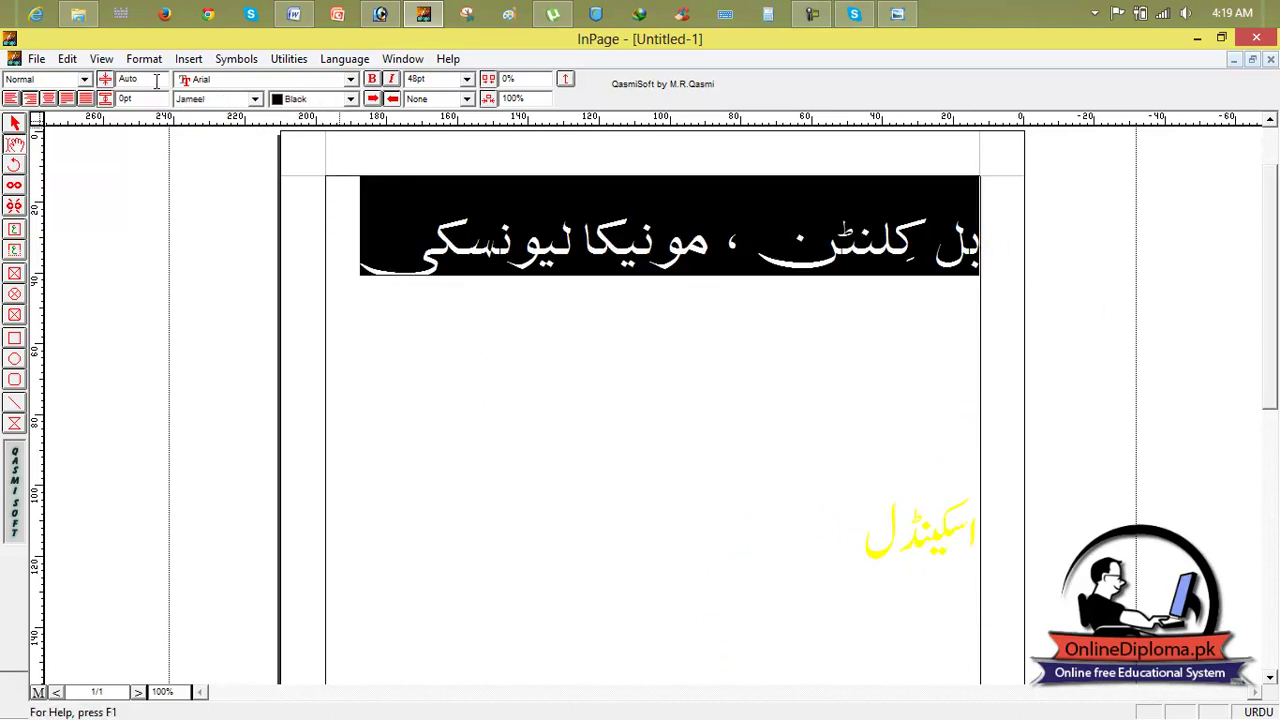
click(371, 78)
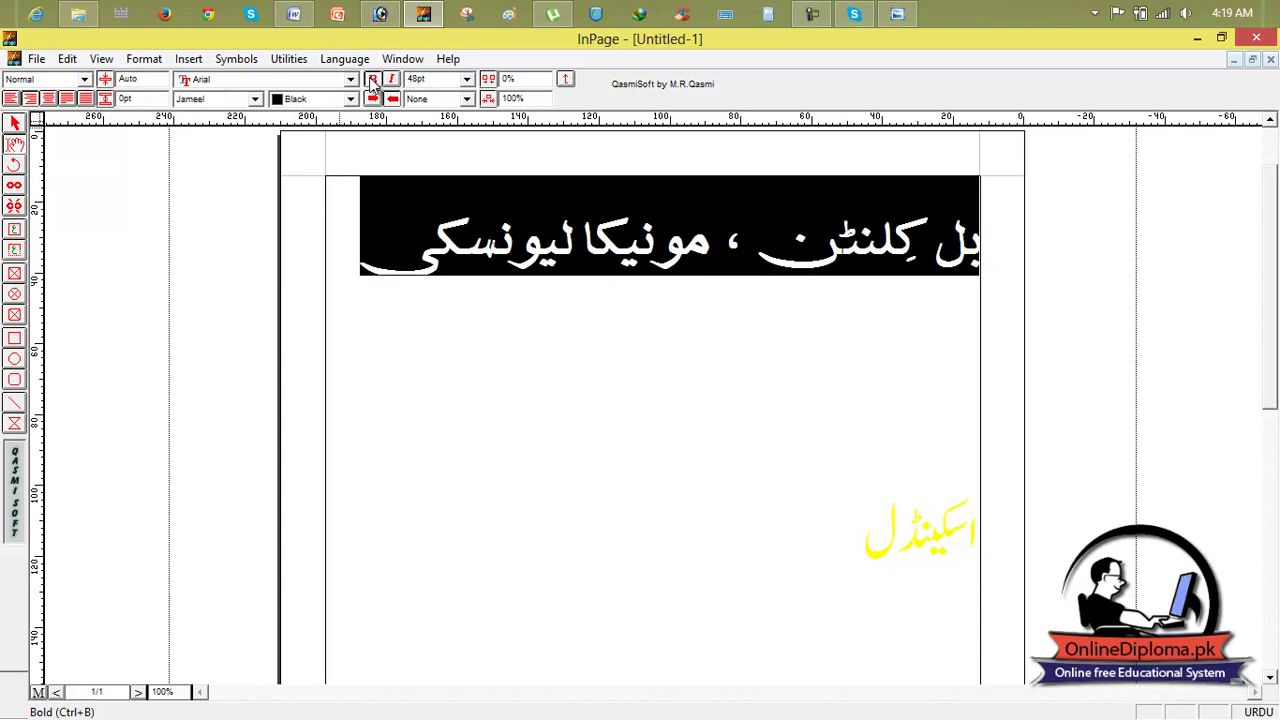
click(679, 298)
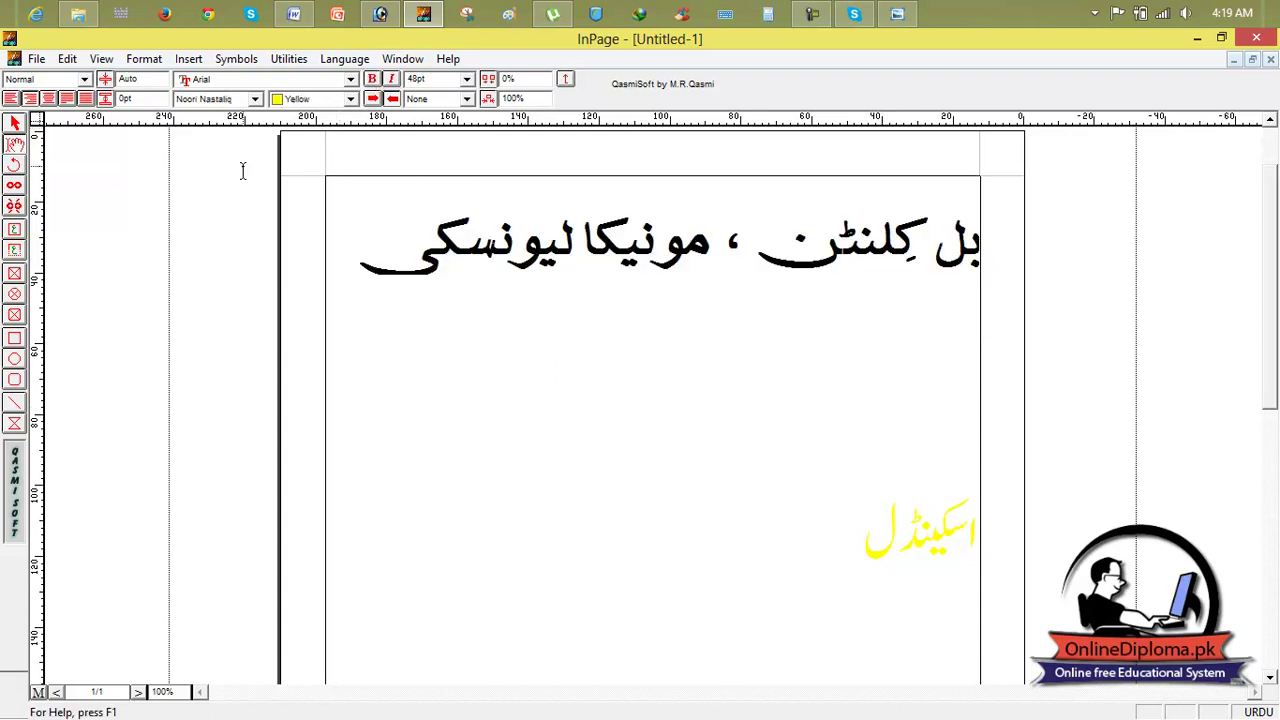
drag(869, 526, 1020, 566)
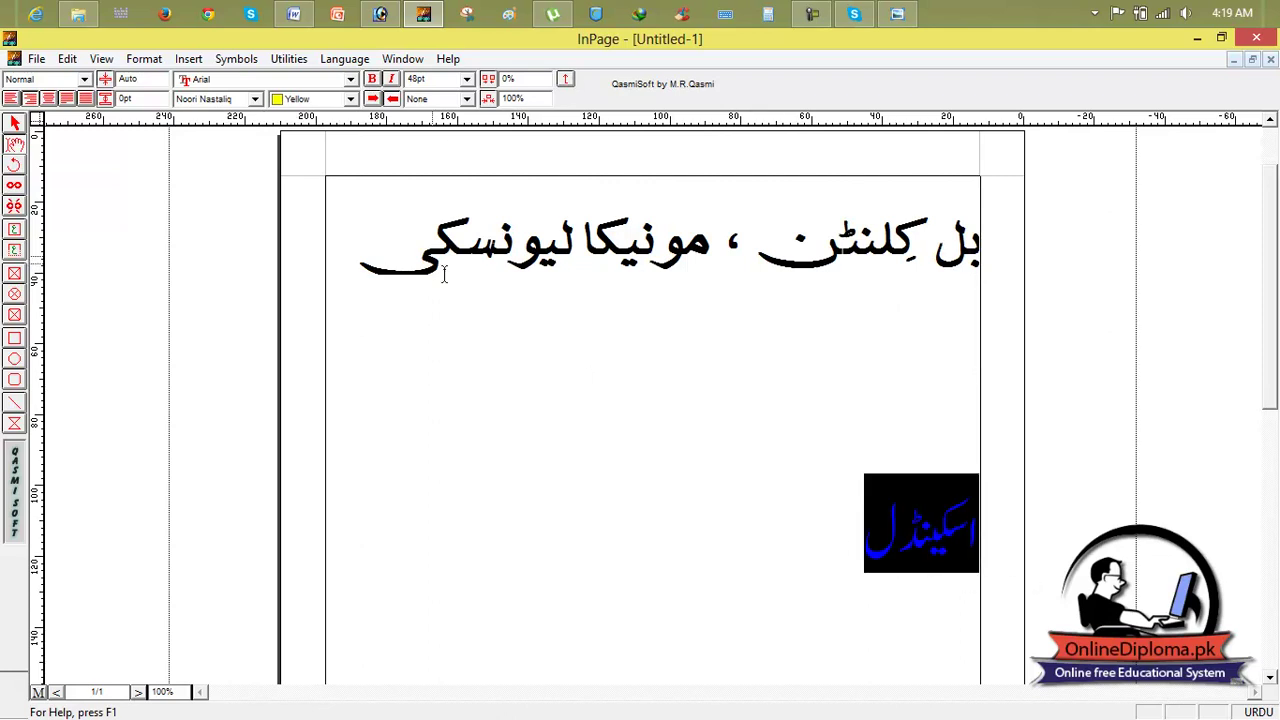
Step: Try the Noori Character and Aasaar Persian fonts on the yellow 'اسکینڈل'
click(255, 98)
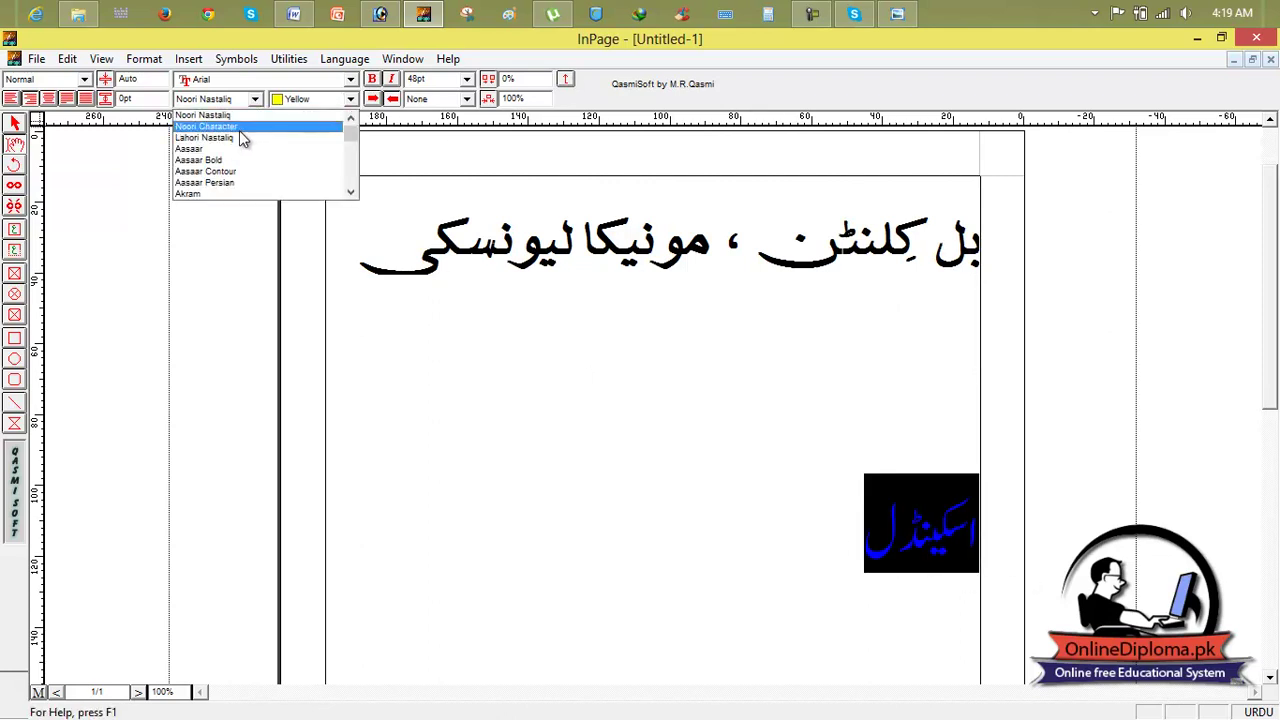
click(239, 128)
click(255, 98)
click(251, 172)
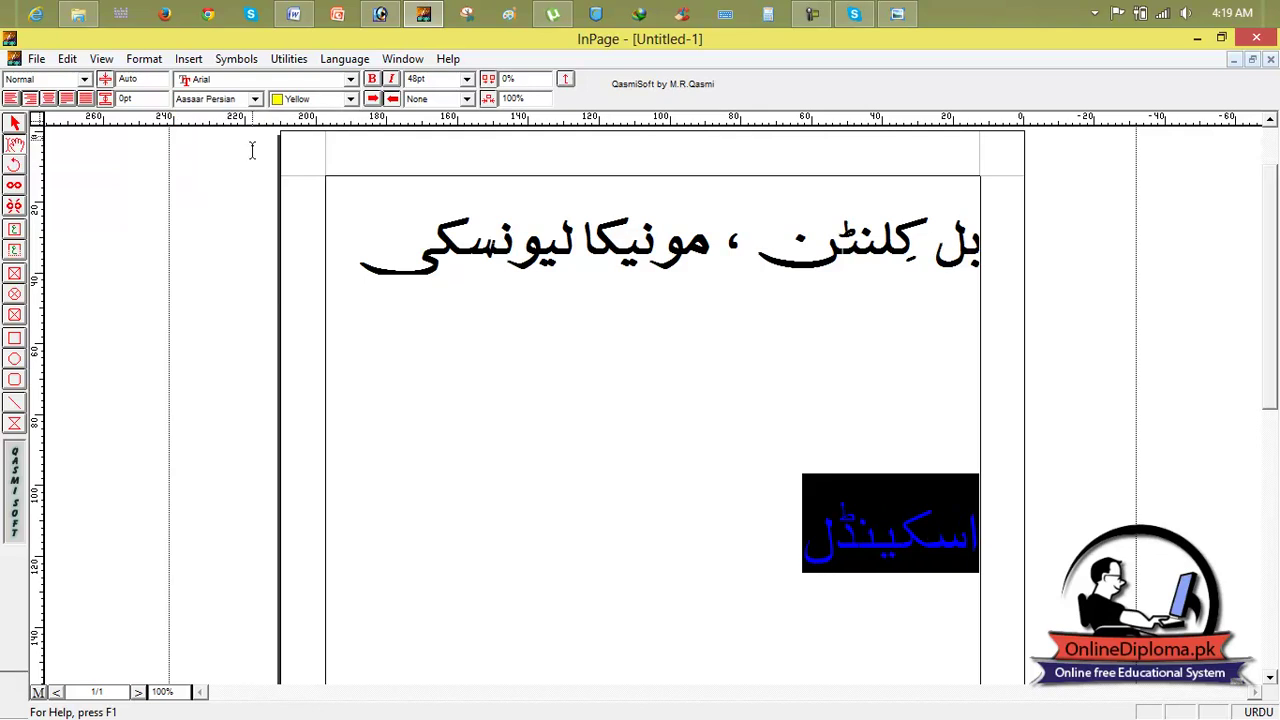
click(700, 482)
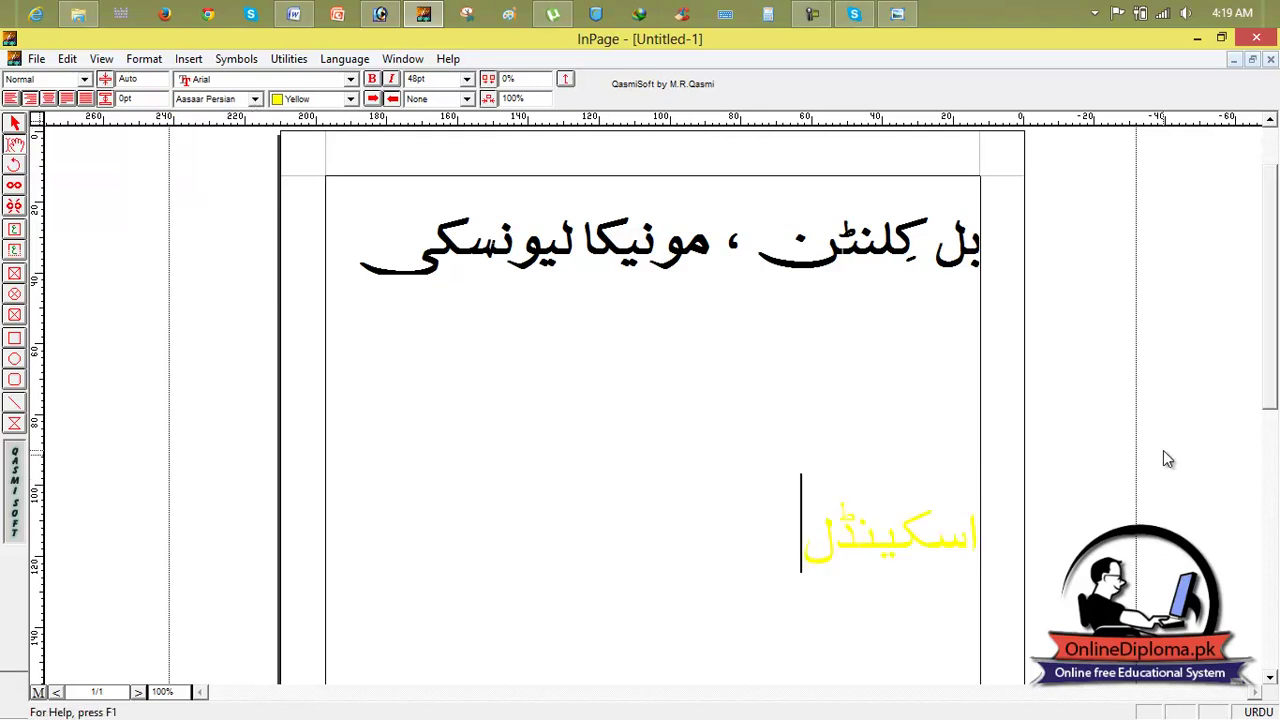
Step: Set the third line 'جس نے دنیا کو ہلا دیا' in Batool Bold
drag(1270, 398, 1270, 530)
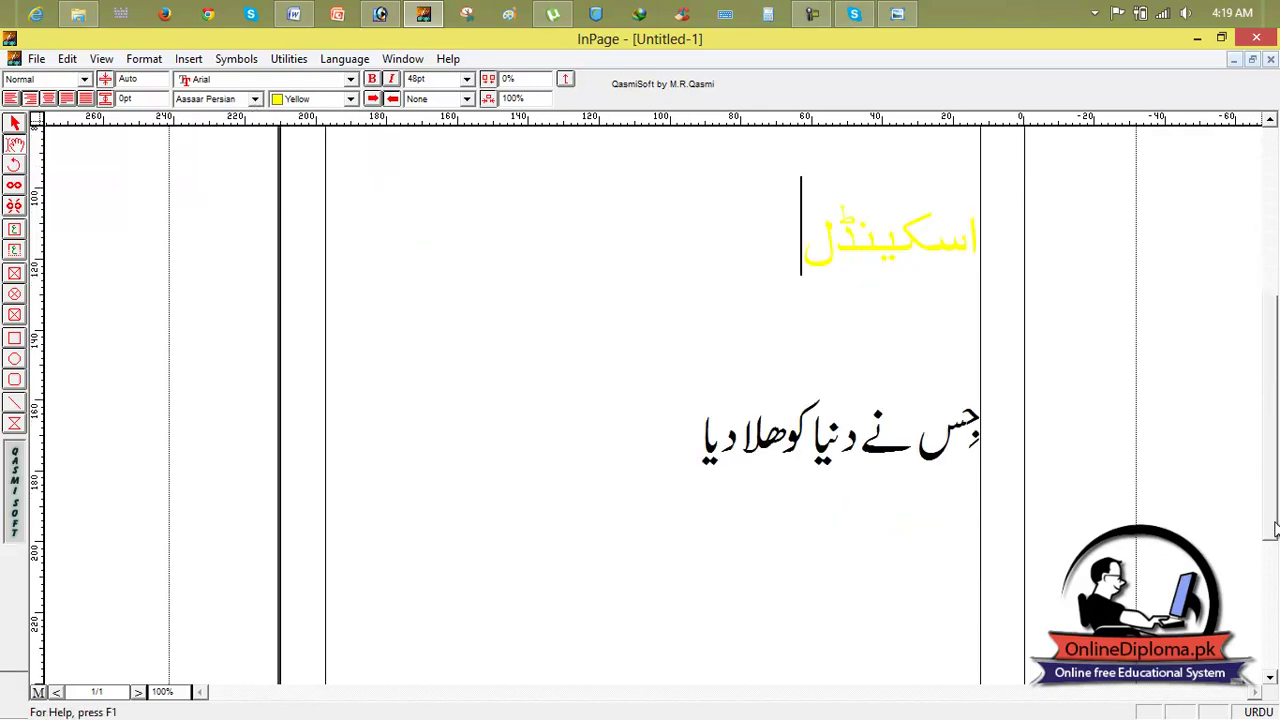
scroll(700, 430, down, 1)
drag(646, 434, 1206, 506)
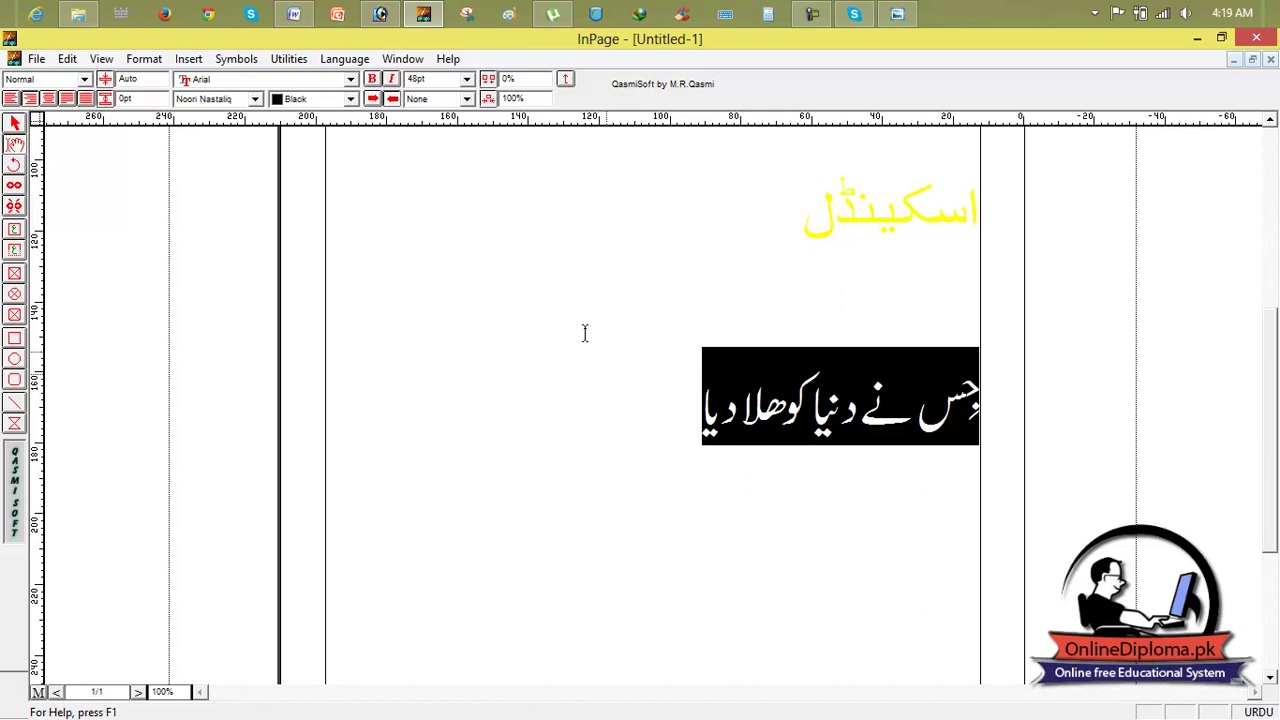
click(255, 99)
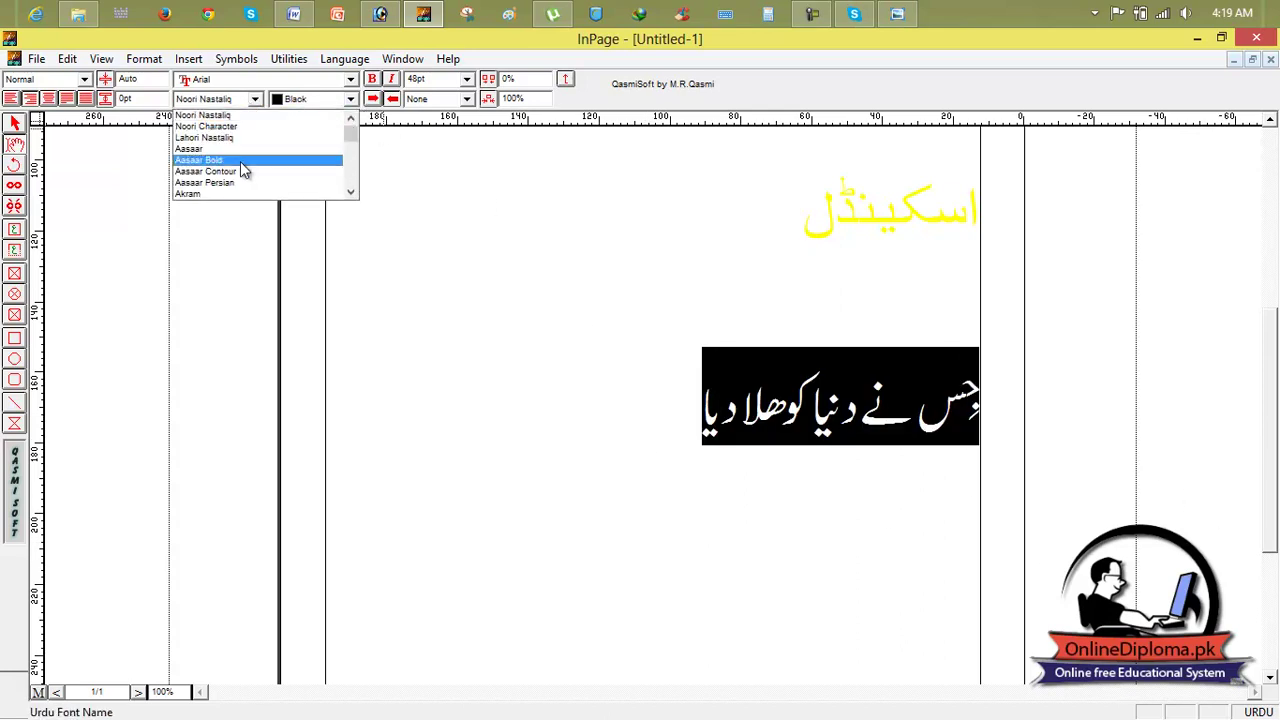
click(233, 194)
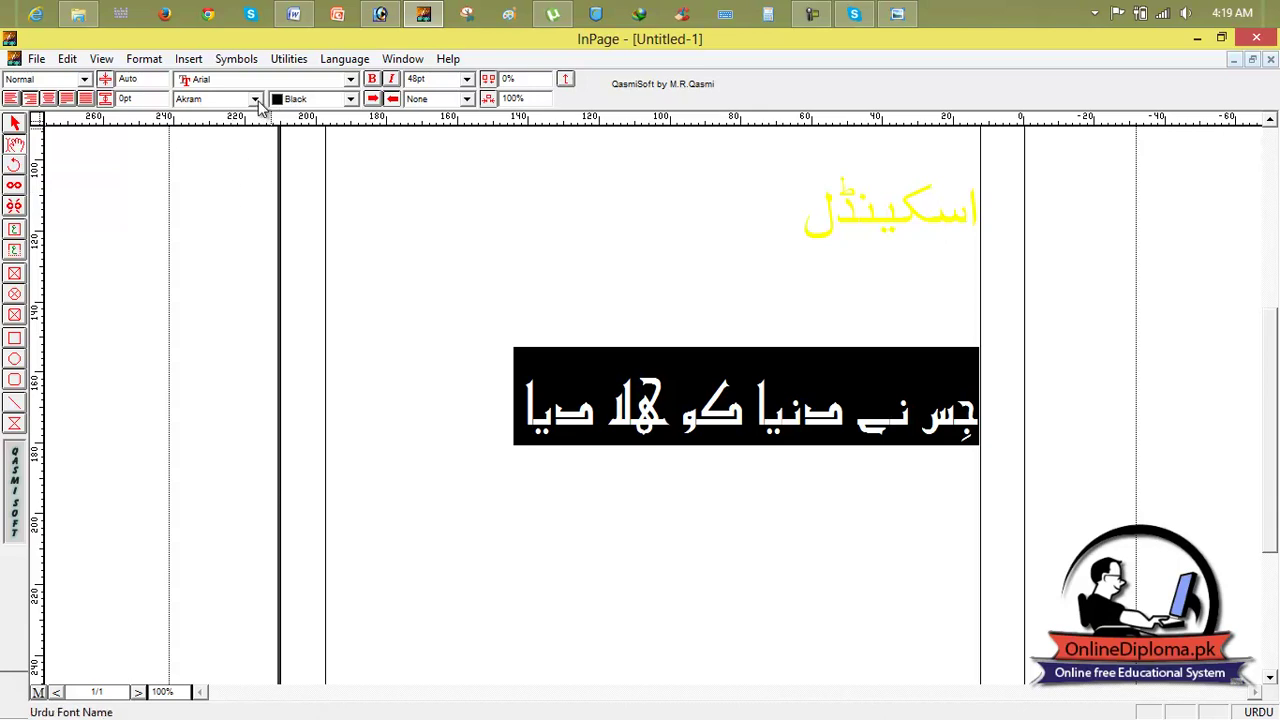
click(256, 100)
click(244, 187)
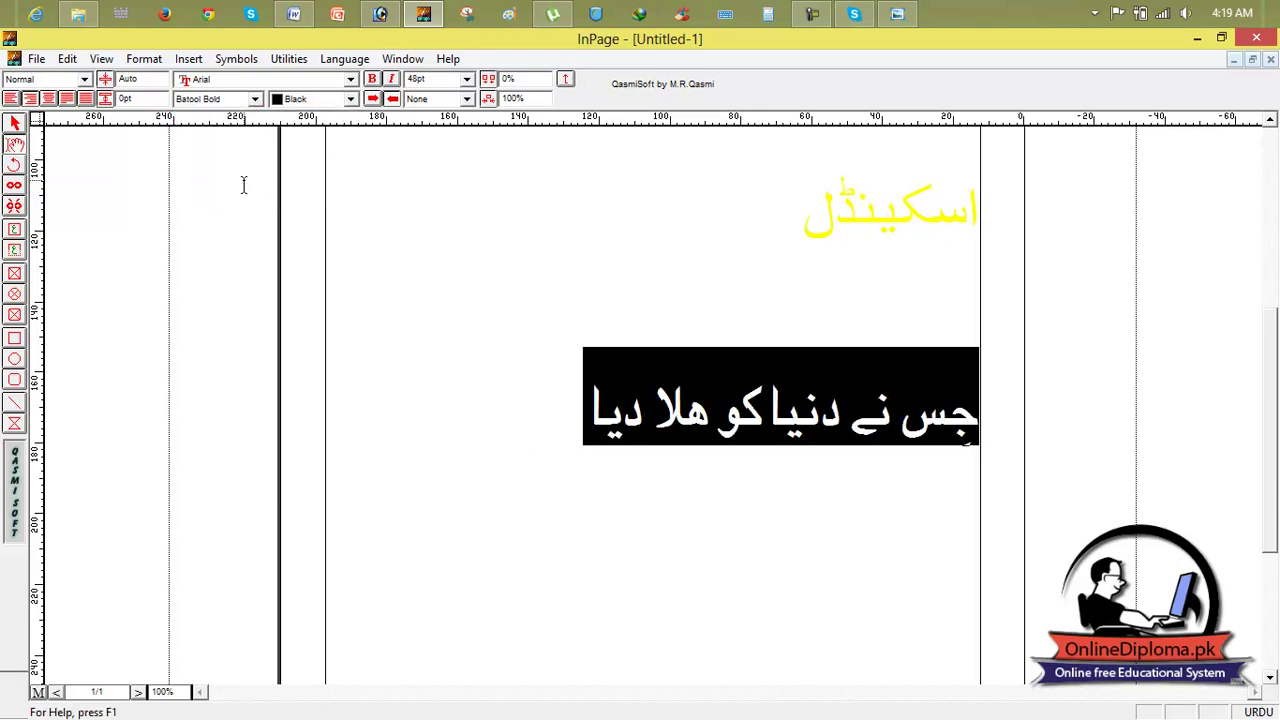
click(520, 256)
Step: Set the yellow 'اسکینڈل' in the Akram font
drag(1275, 460, 1272, 300)
drag(797, 634, 1042, 630)
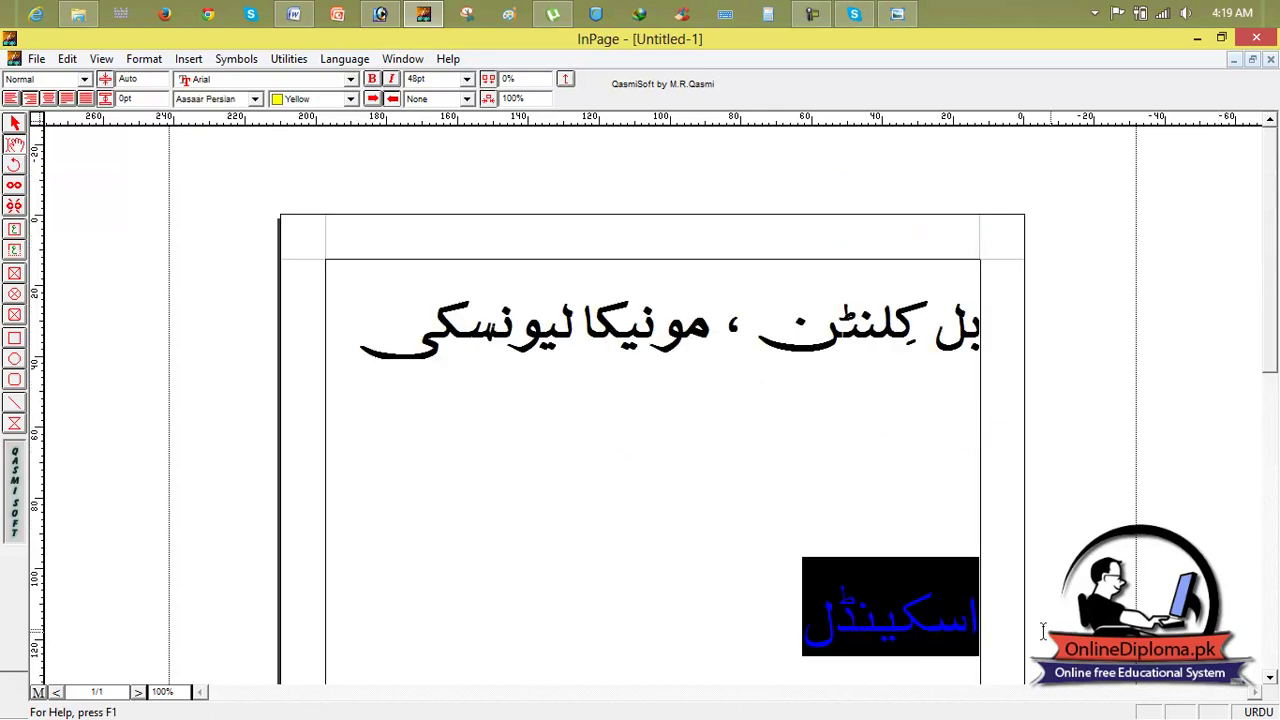
click(256, 99)
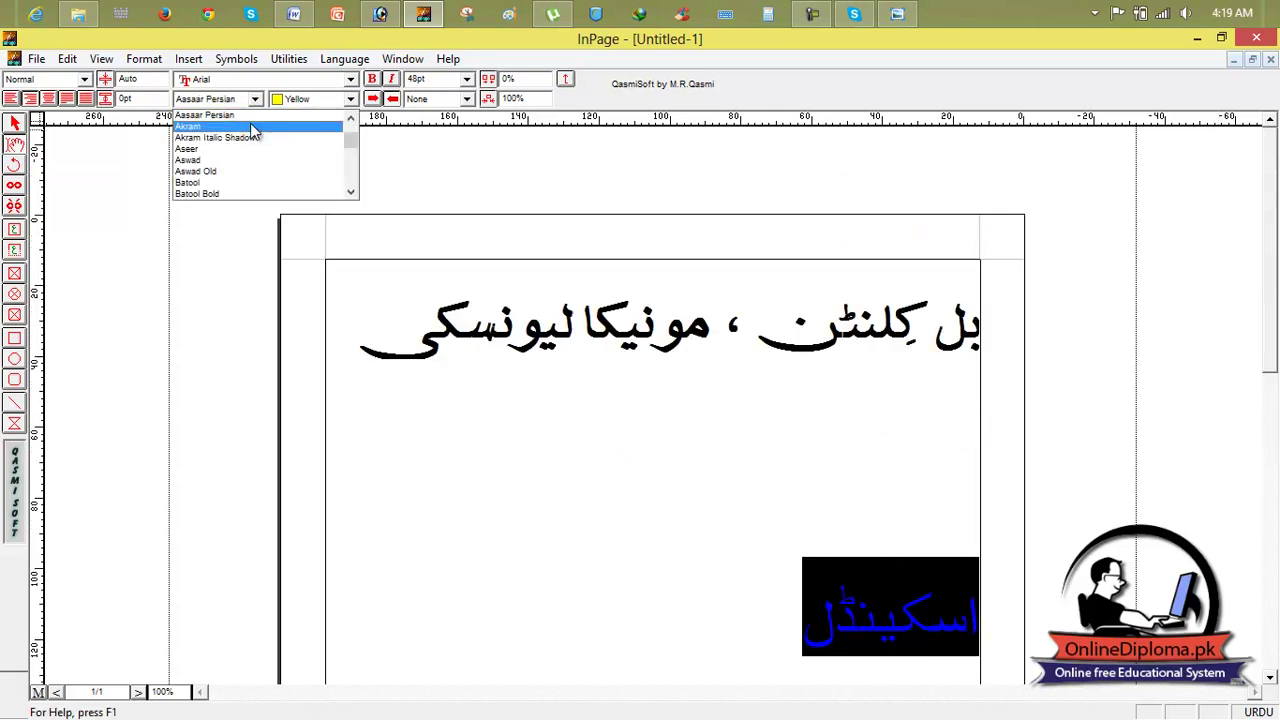
click(252, 128)
click(674, 509)
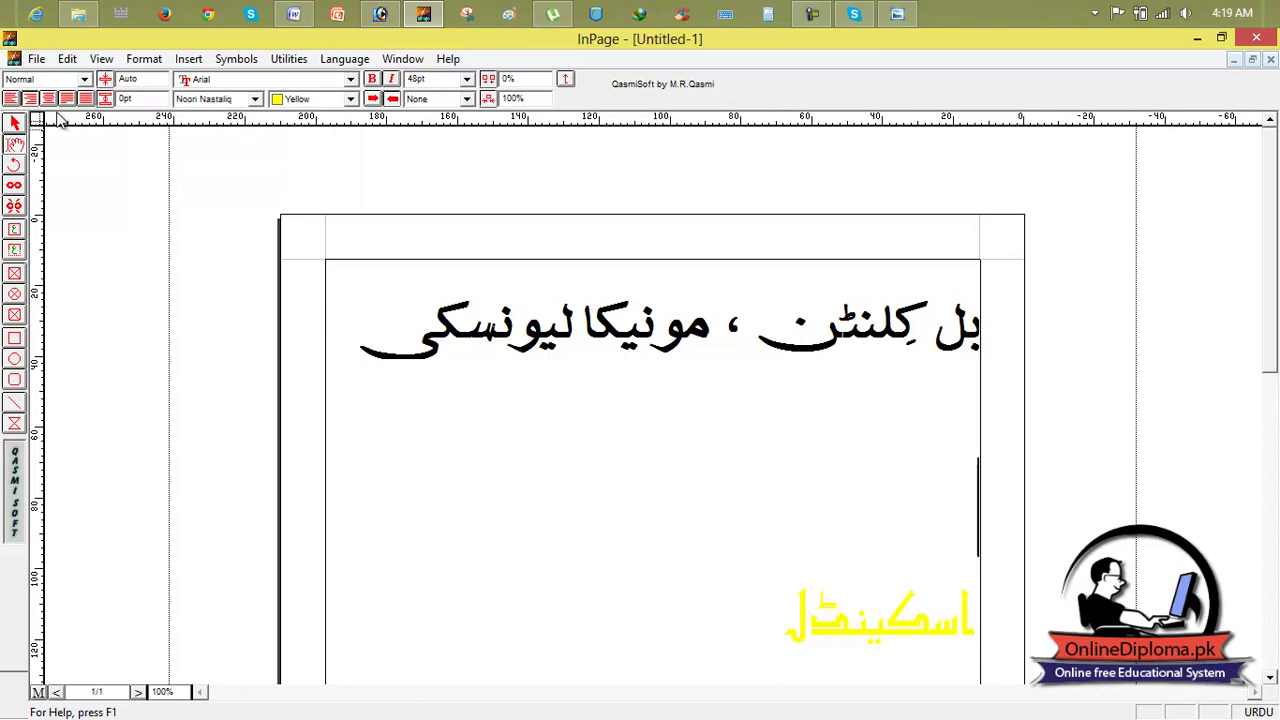
click(36, 59)
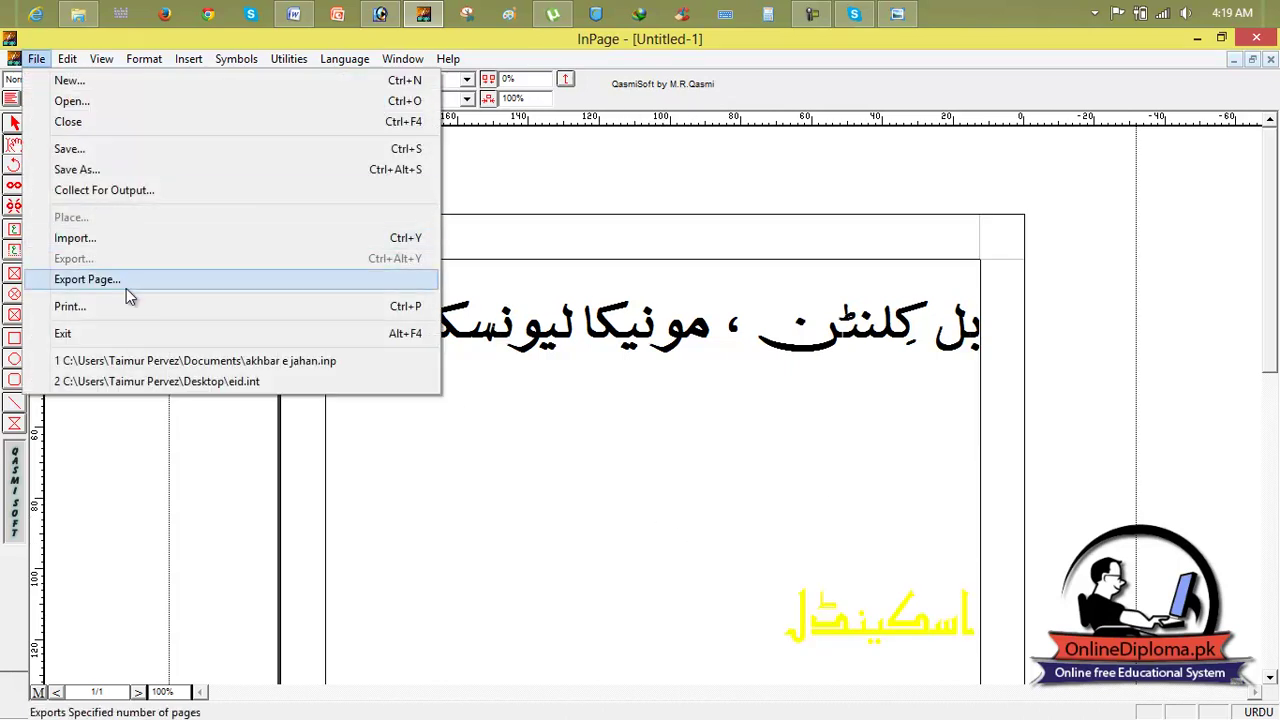
Step: Start exporting the InPage page, choosing the Desktop as location and Encapsulated PostScript as type
click(124, 281)
click(728, 355)
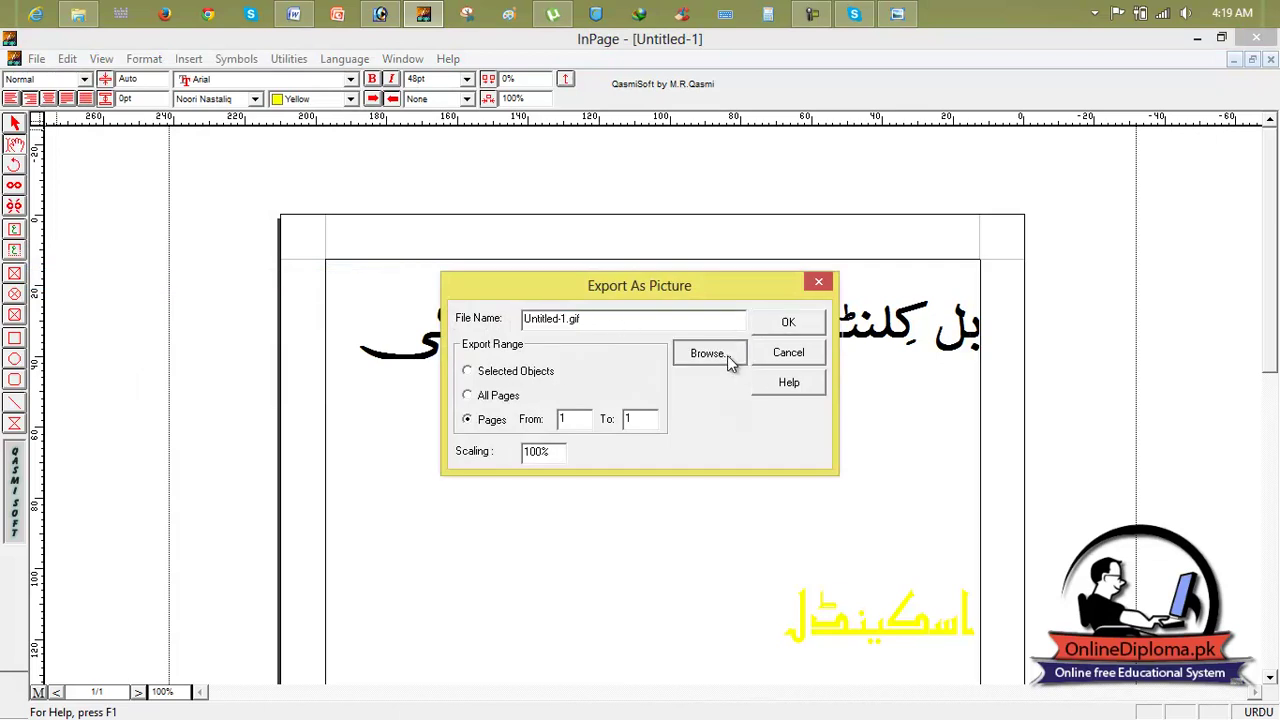
click(629, 290)
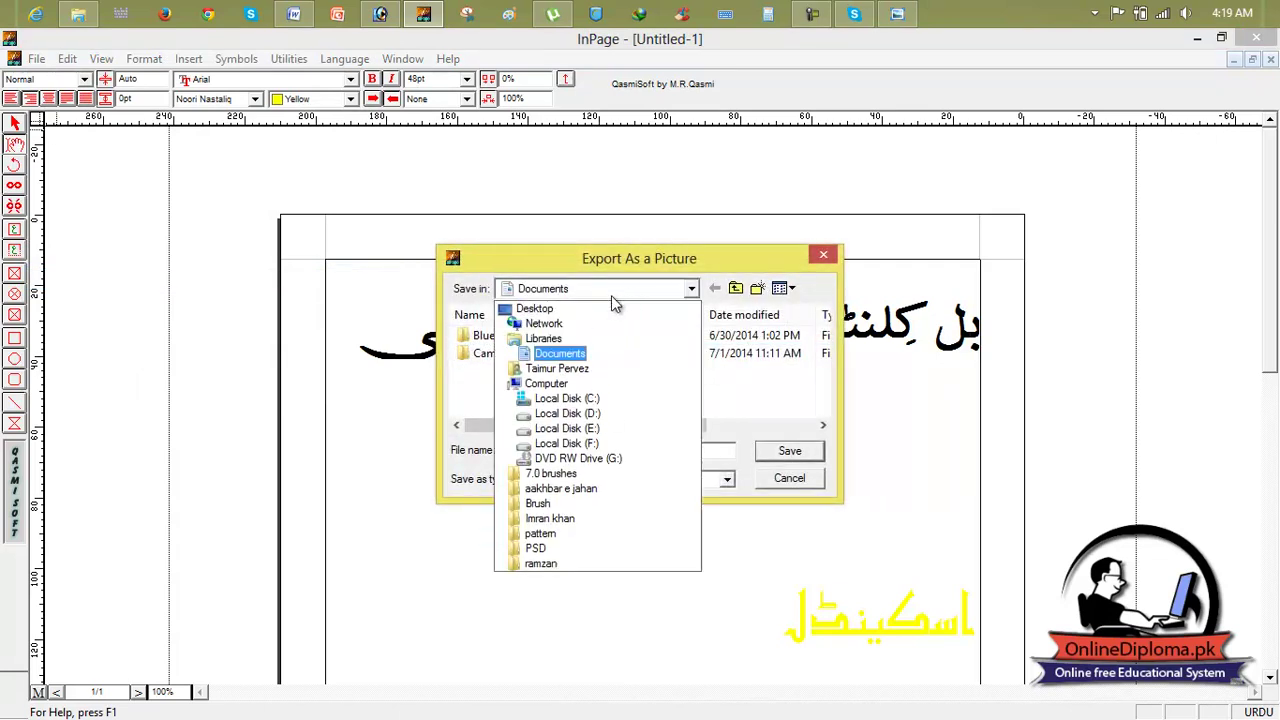
click(540, 299)
click(582, 479)
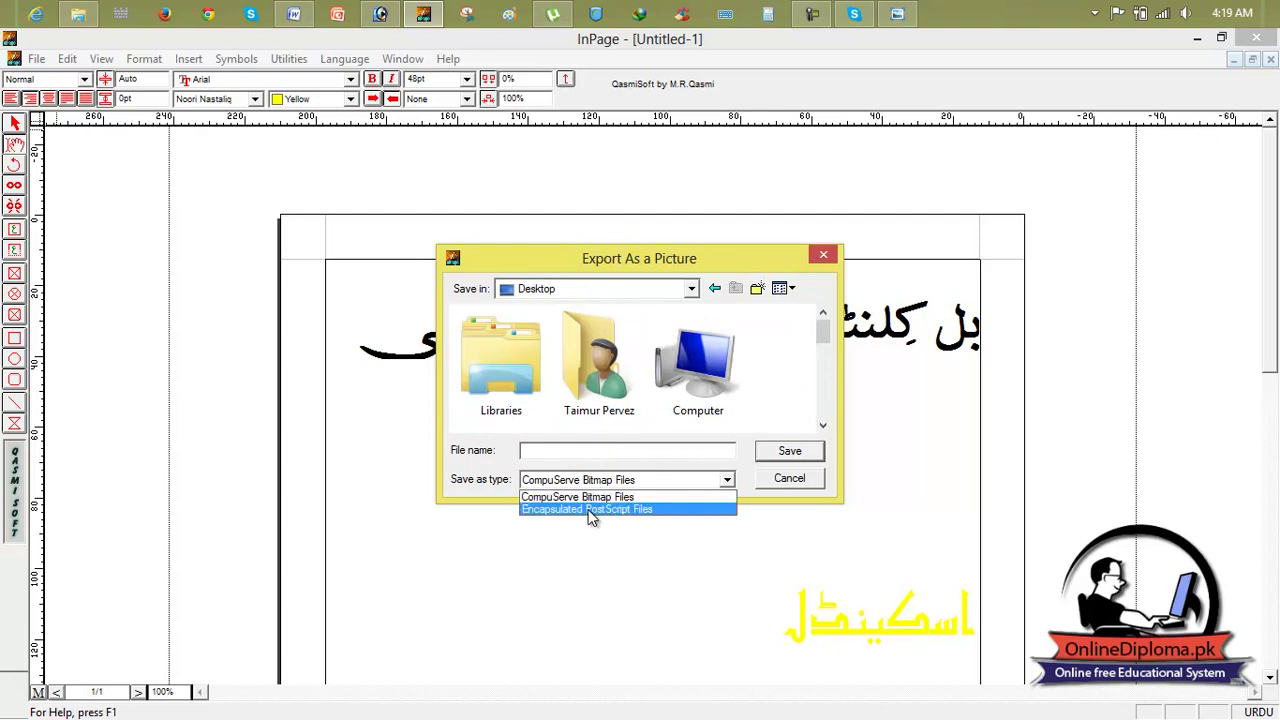
click(592, 511)
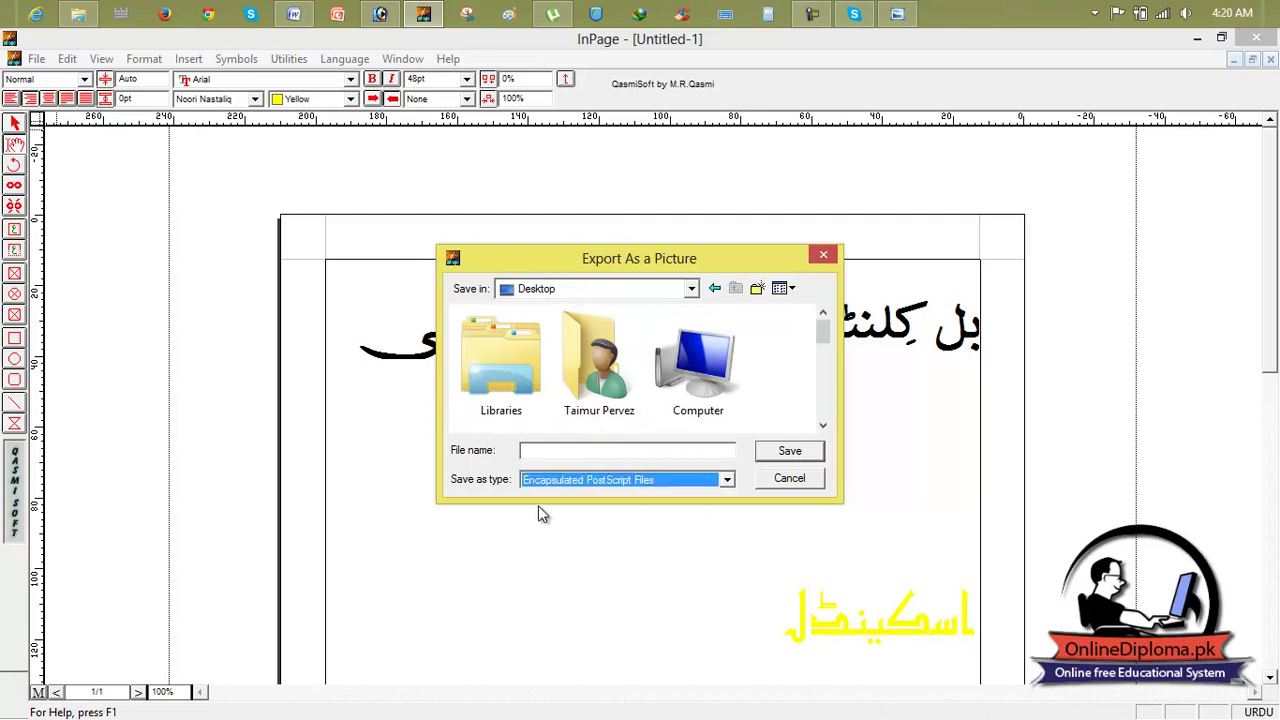
Step: Name the export 'ma', save it with the default export options, and minimise InPage
click(699, 452)
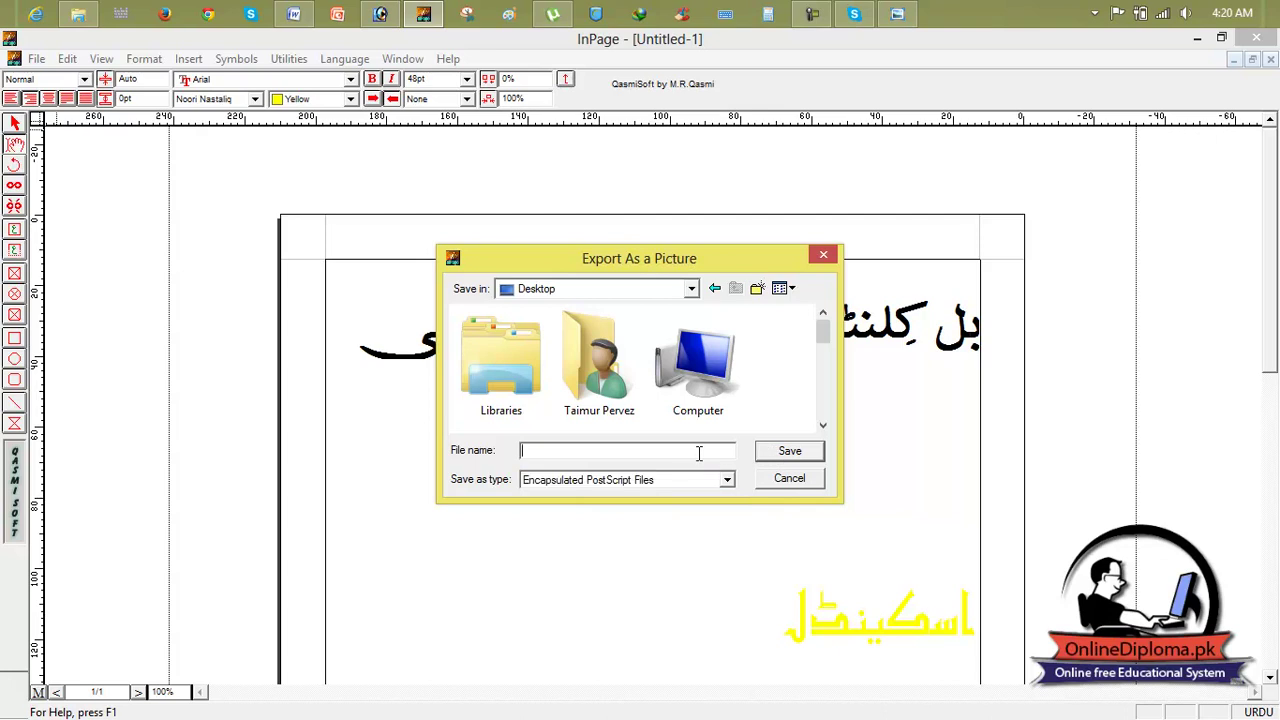
text(ma)
click(789, 451)
click(801, 322)
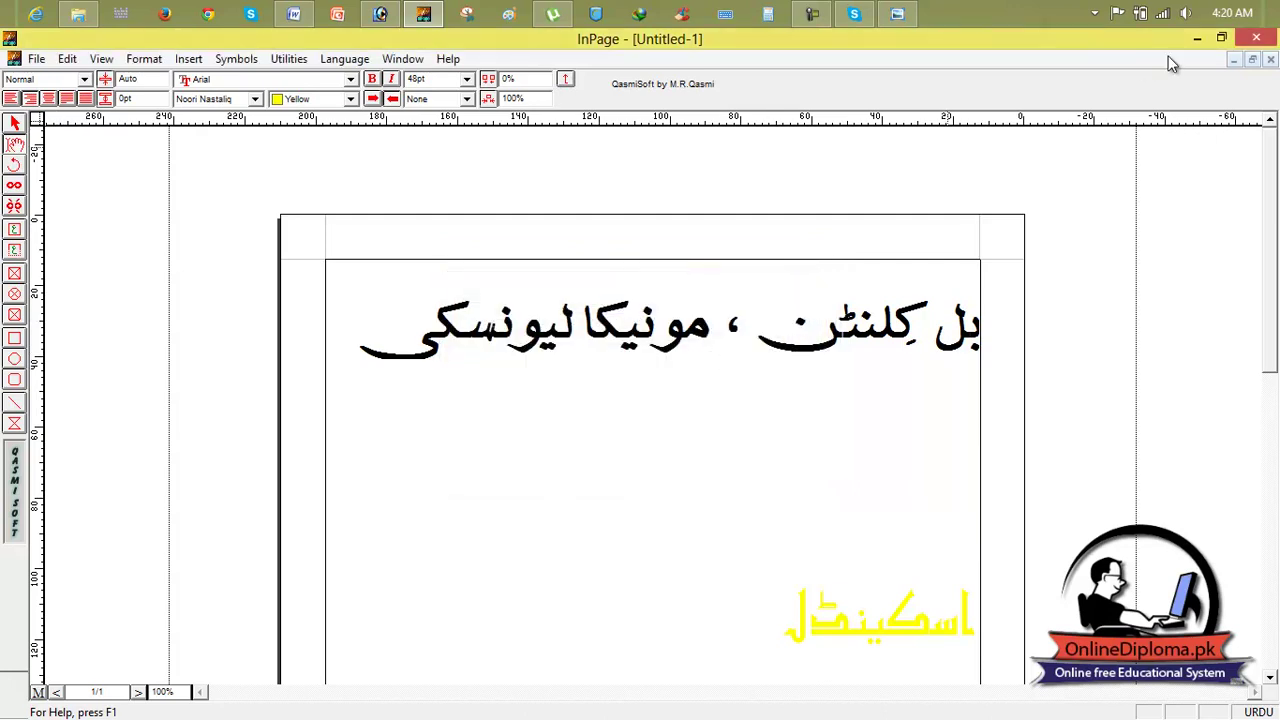
click(1199, 38)
Step: Open ma.eps in Photoshop with default rasterize settings, maximise it and nudge the headline lower
double_click(175, 515)
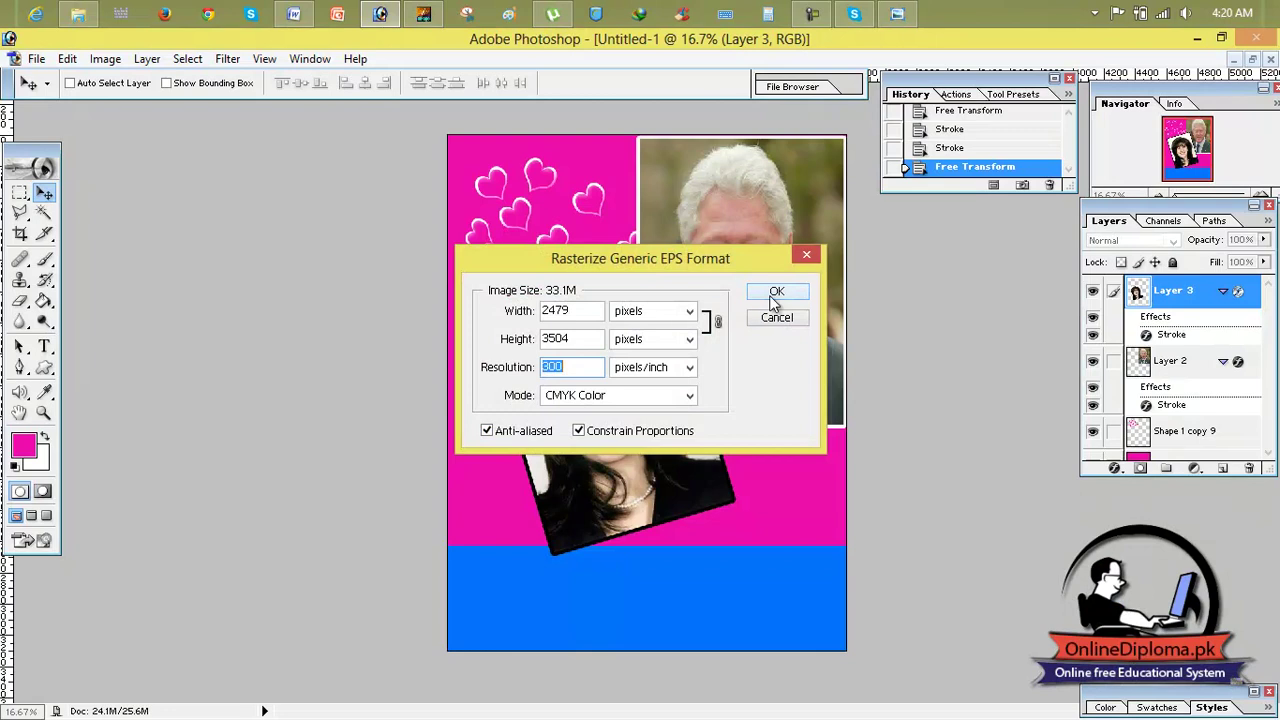
click(776, 292)
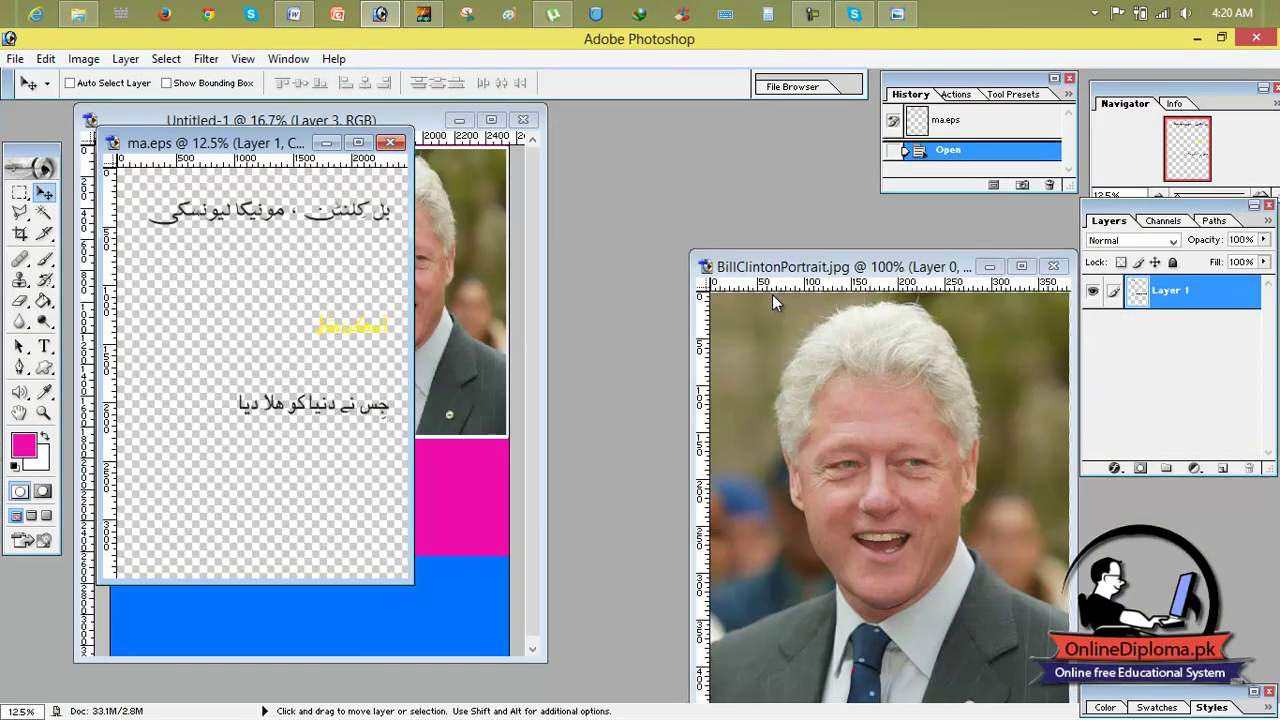
click(358, 142)
mouse_move(627, 236)
mouse_down()
mouse_move(625, 258)
mouse_move(611, 247)
mouse_up()
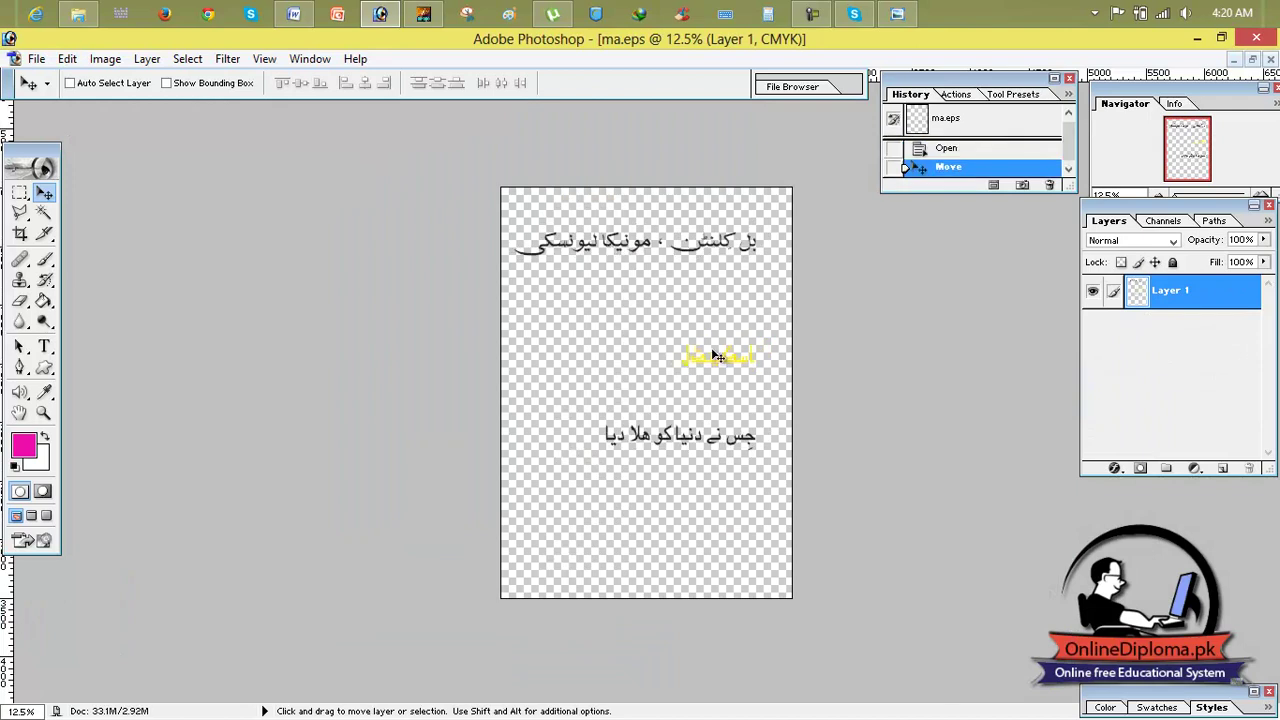
Step: Close BillClintonPortrait.jpg without saving and bring the Untitled-1 cover back to full view
click(897, 14)
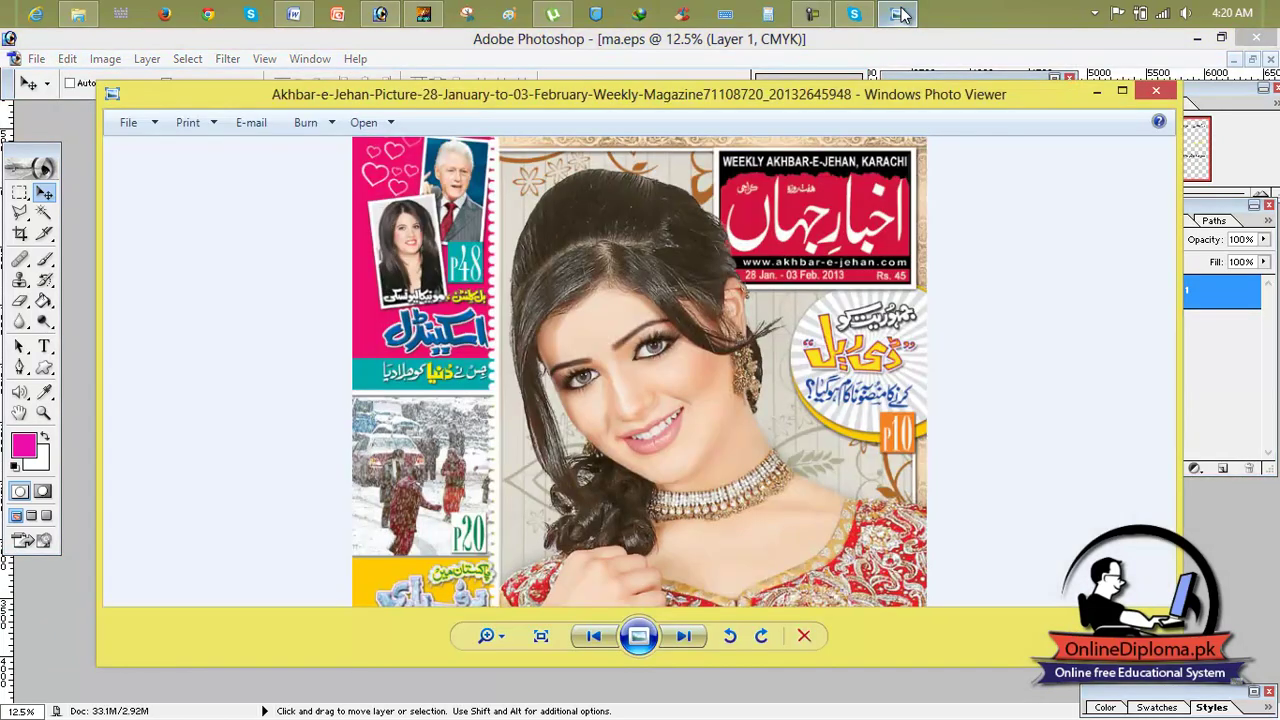
click(900, 14)
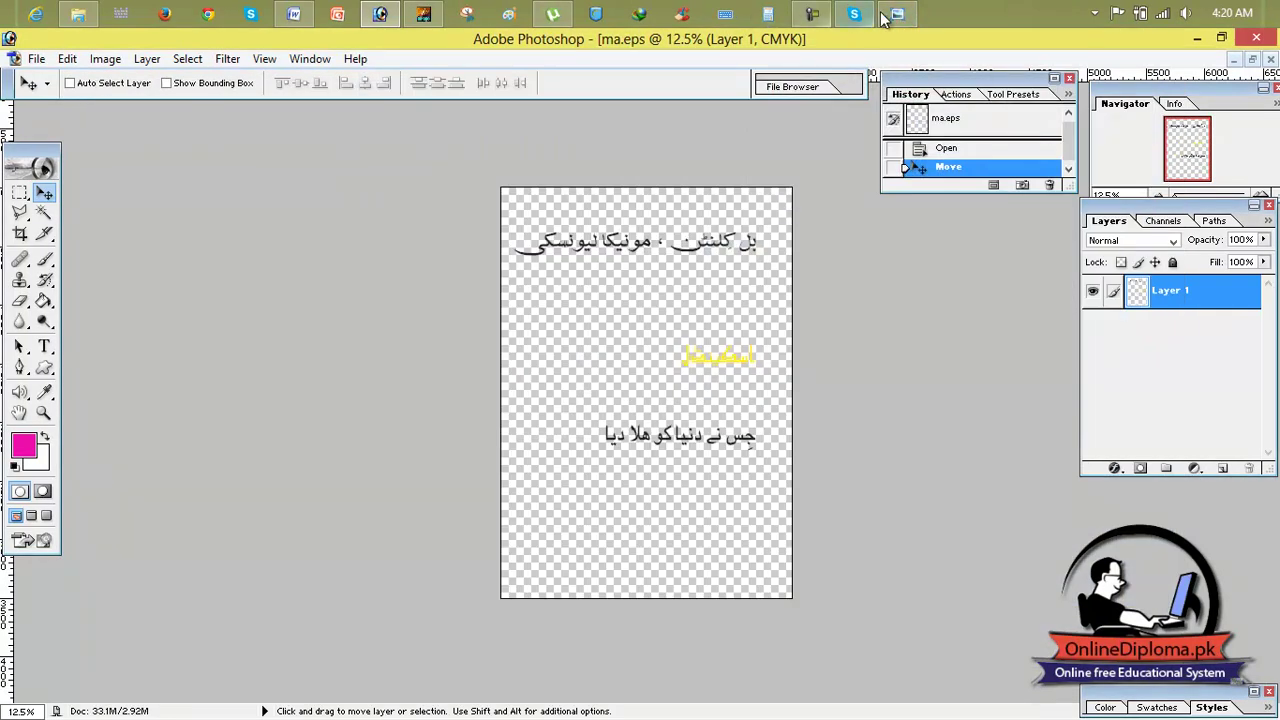
click(1252, 60)
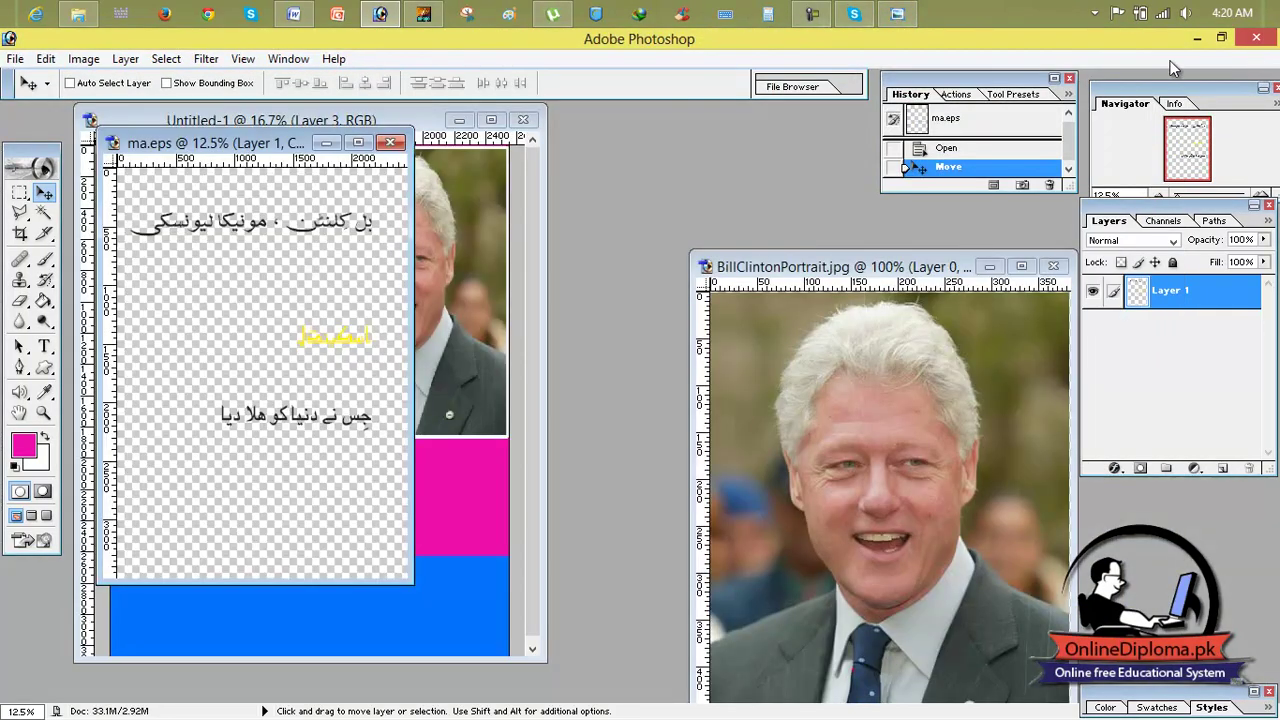
click(708, 268)
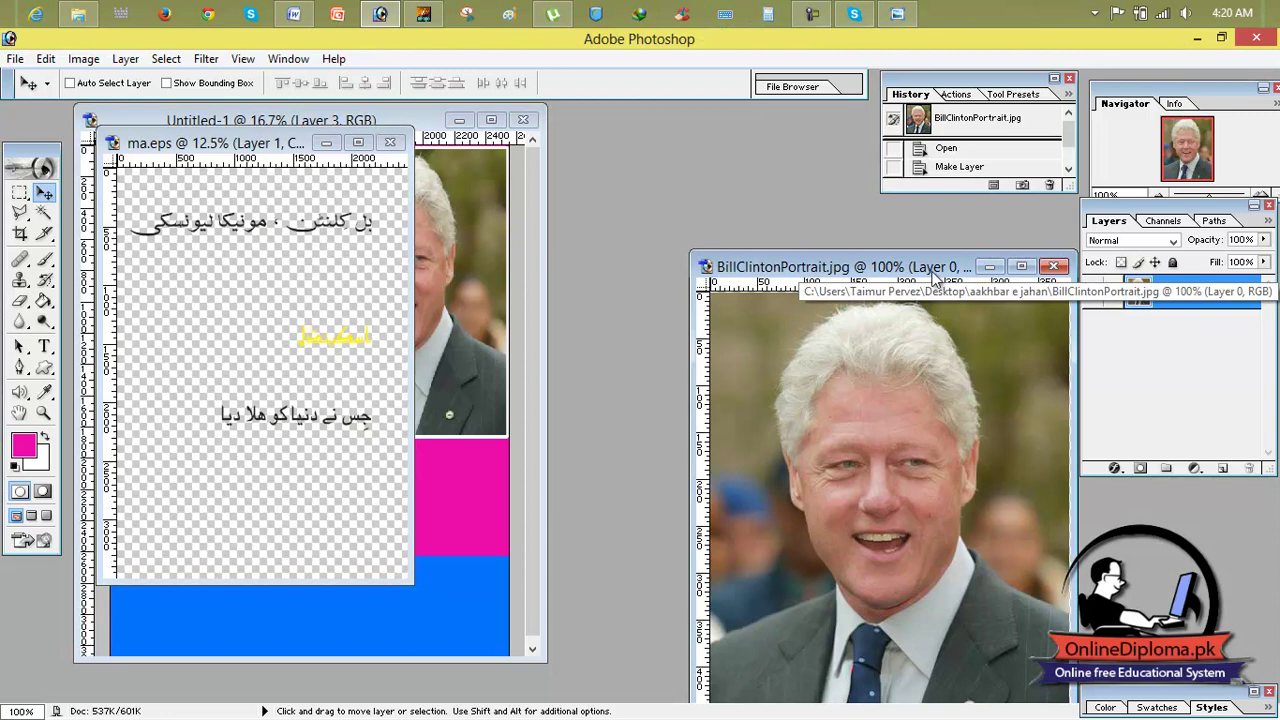
click(1054, 268)
click(648, 306)
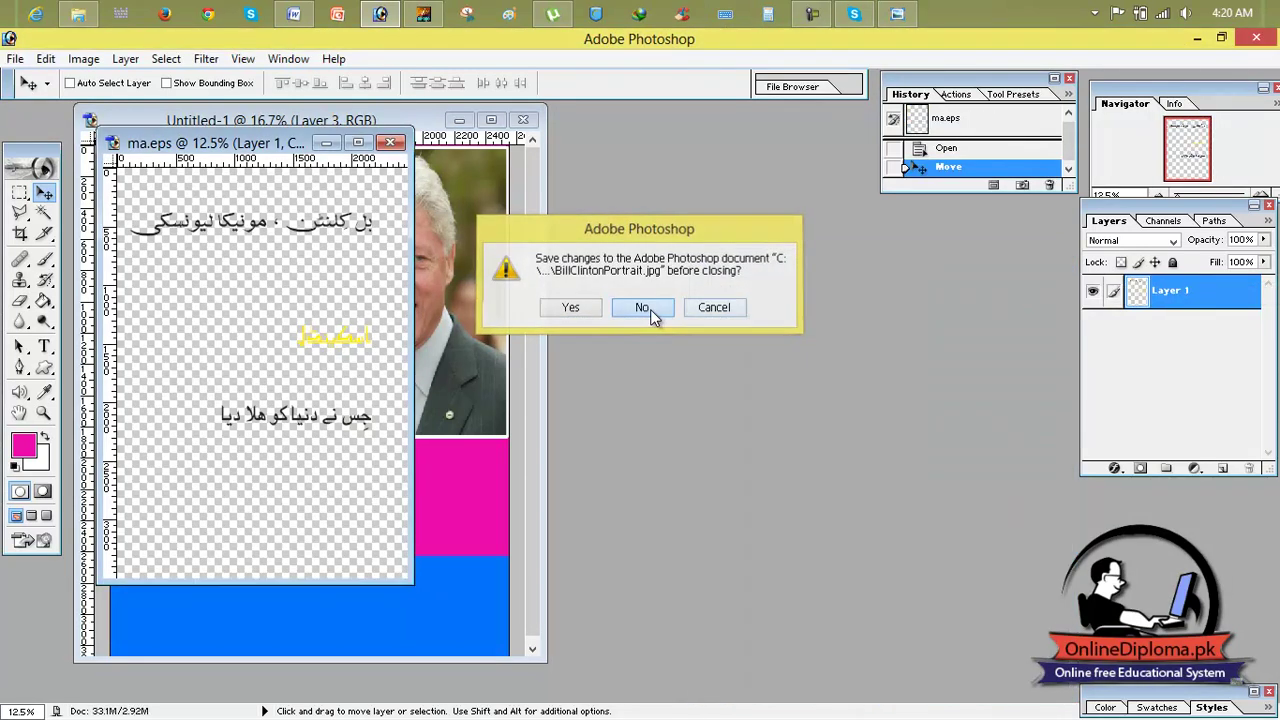
click(491, 119)
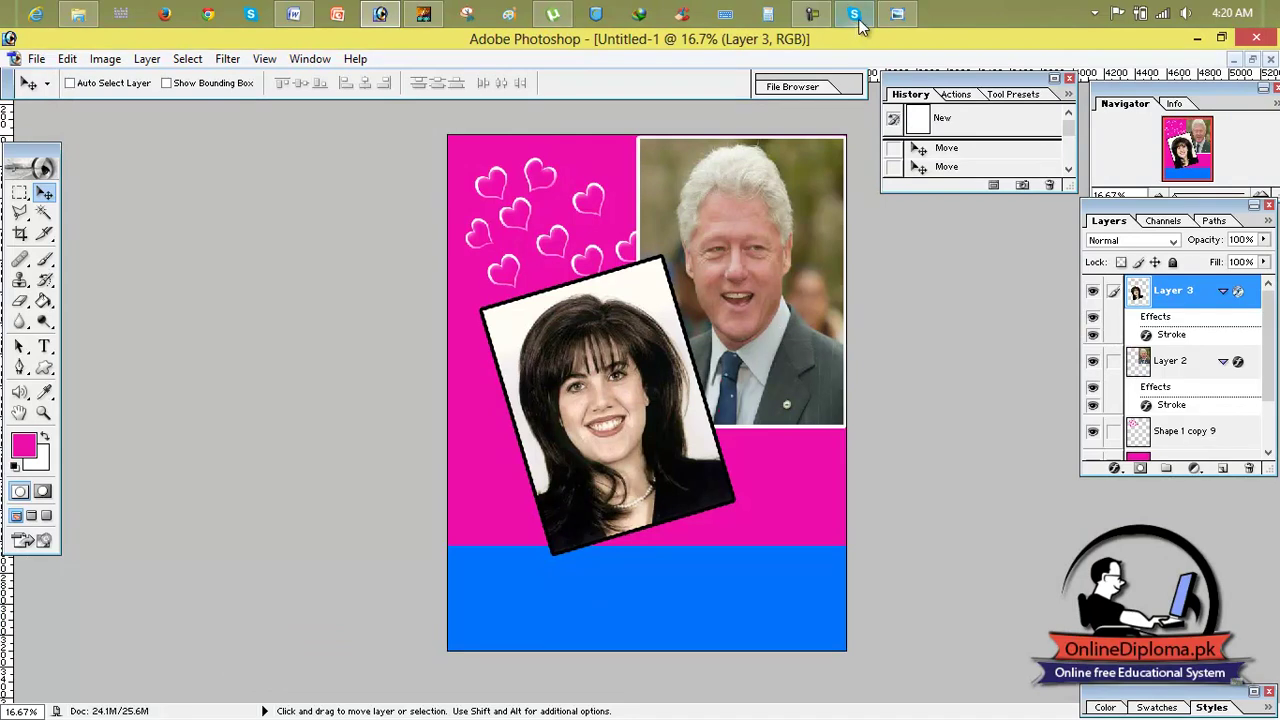
Step: Select a square area below the right-hand portrait with the Rectangular Marquee tool
click(897, 14)
click(897, 14)
click(21, 302)
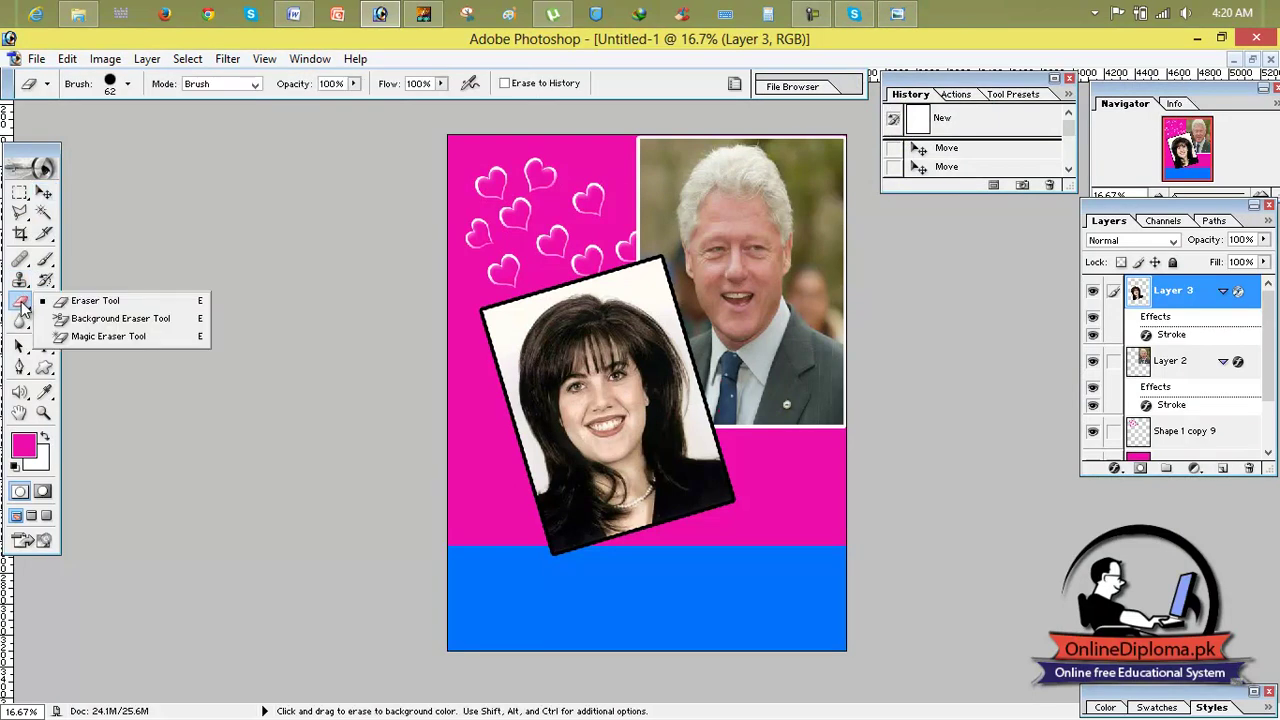
drag(20, 193, 100, 191)
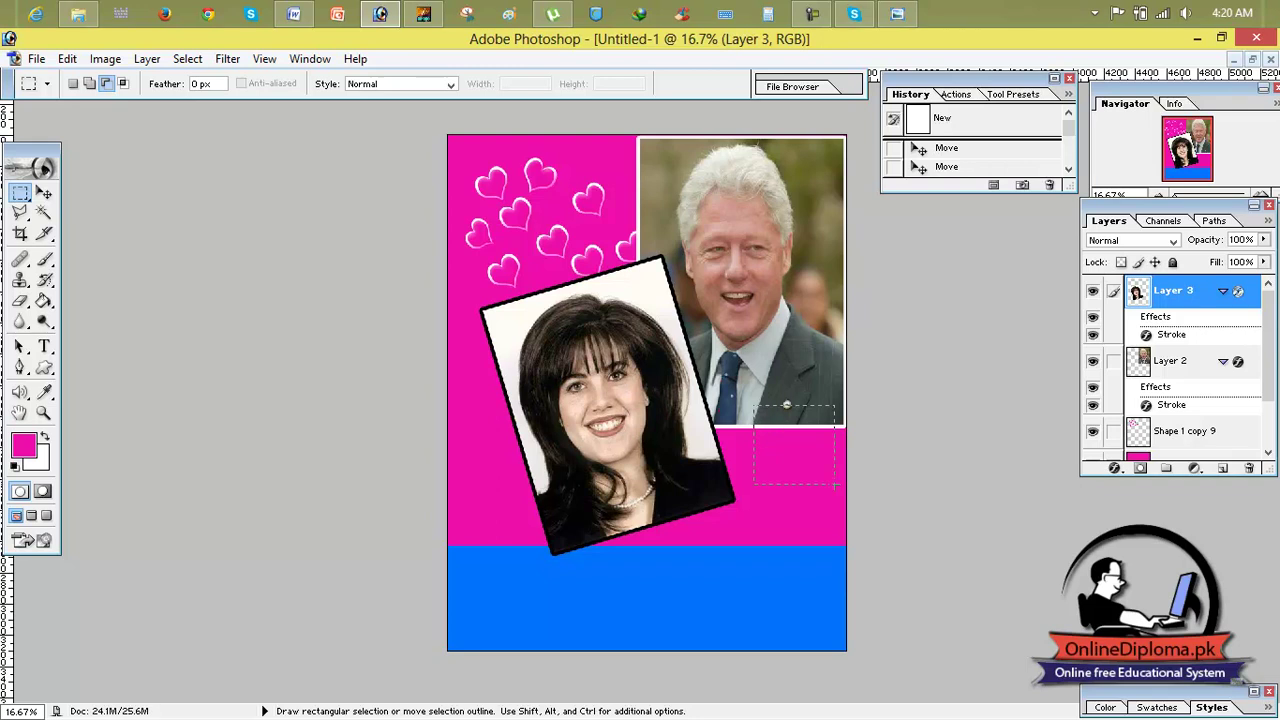
drag(786, 404, 843, 481)
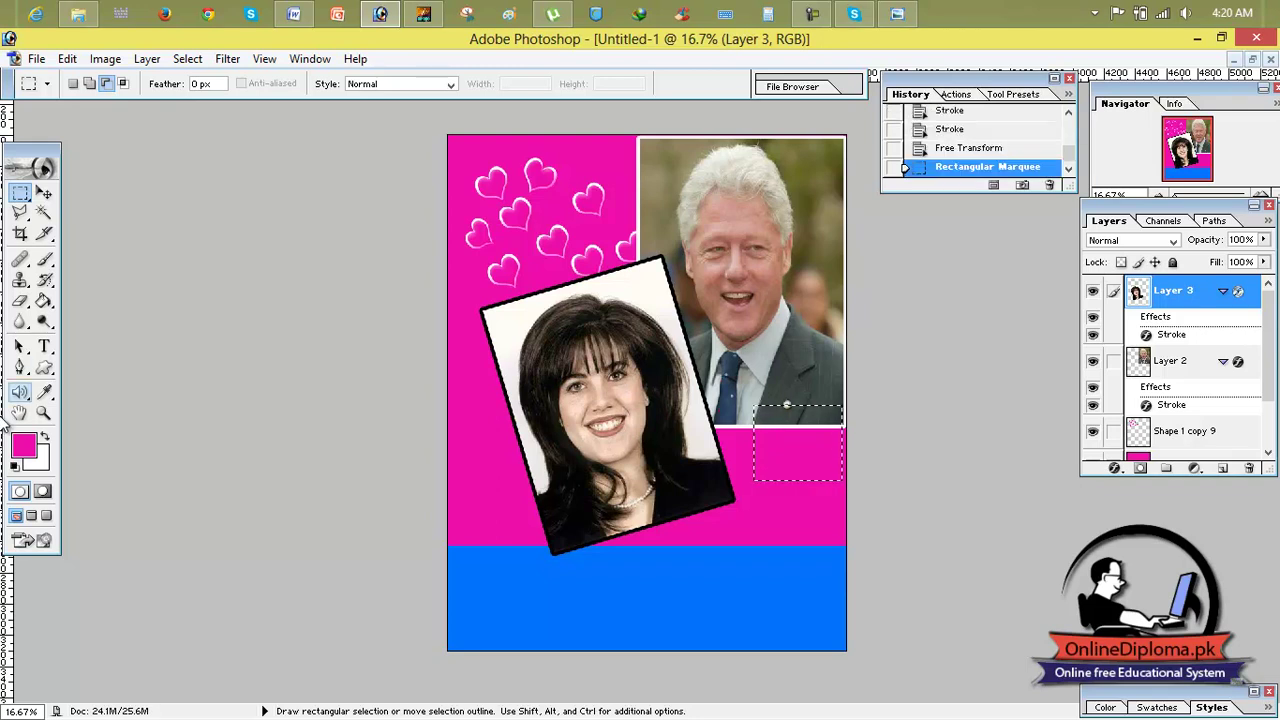
Step: Fill the square selection with white using Alt+Backspace
click(24, 443)
drag(722, 438, 694, 249)
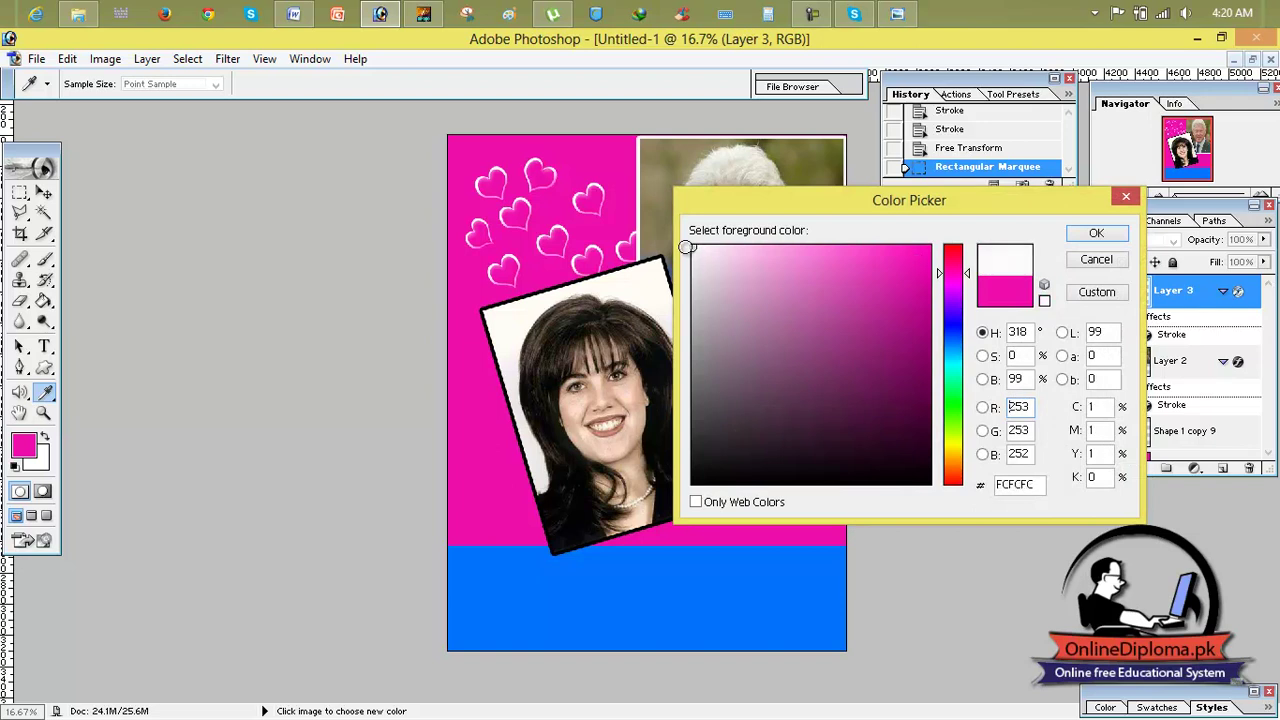
click(1088, 236)
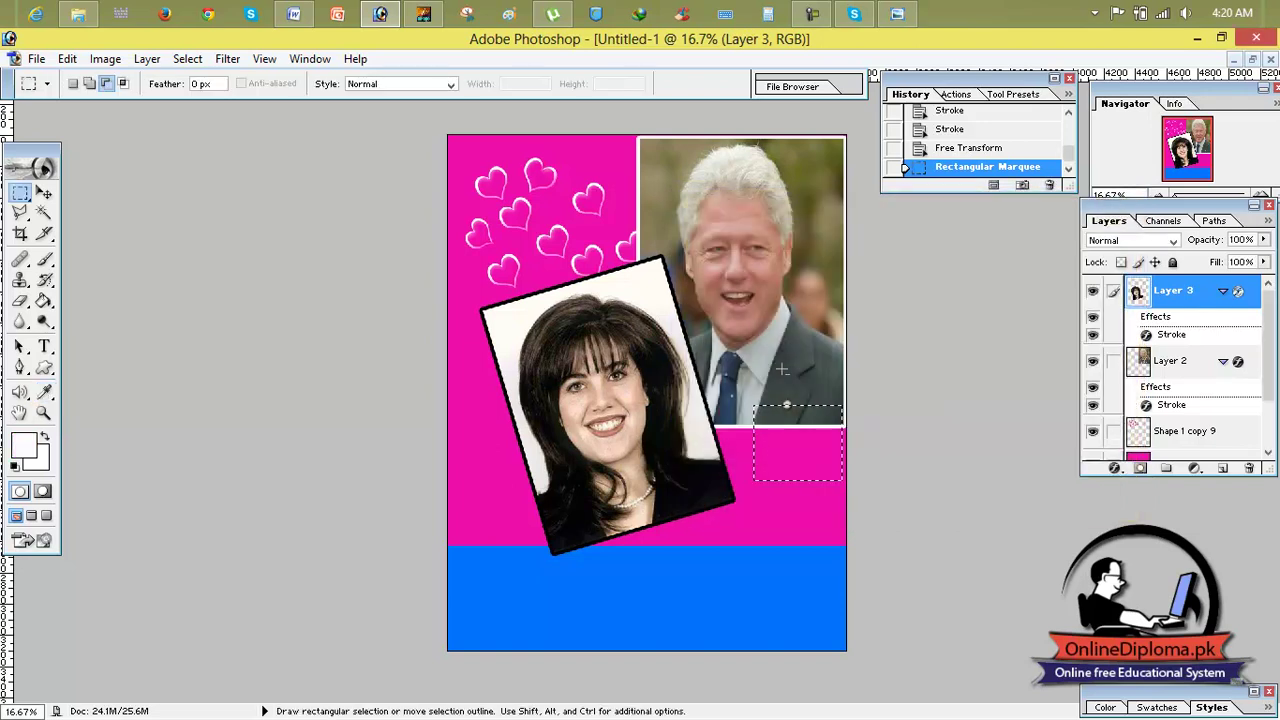
key(alt+BackSpace)
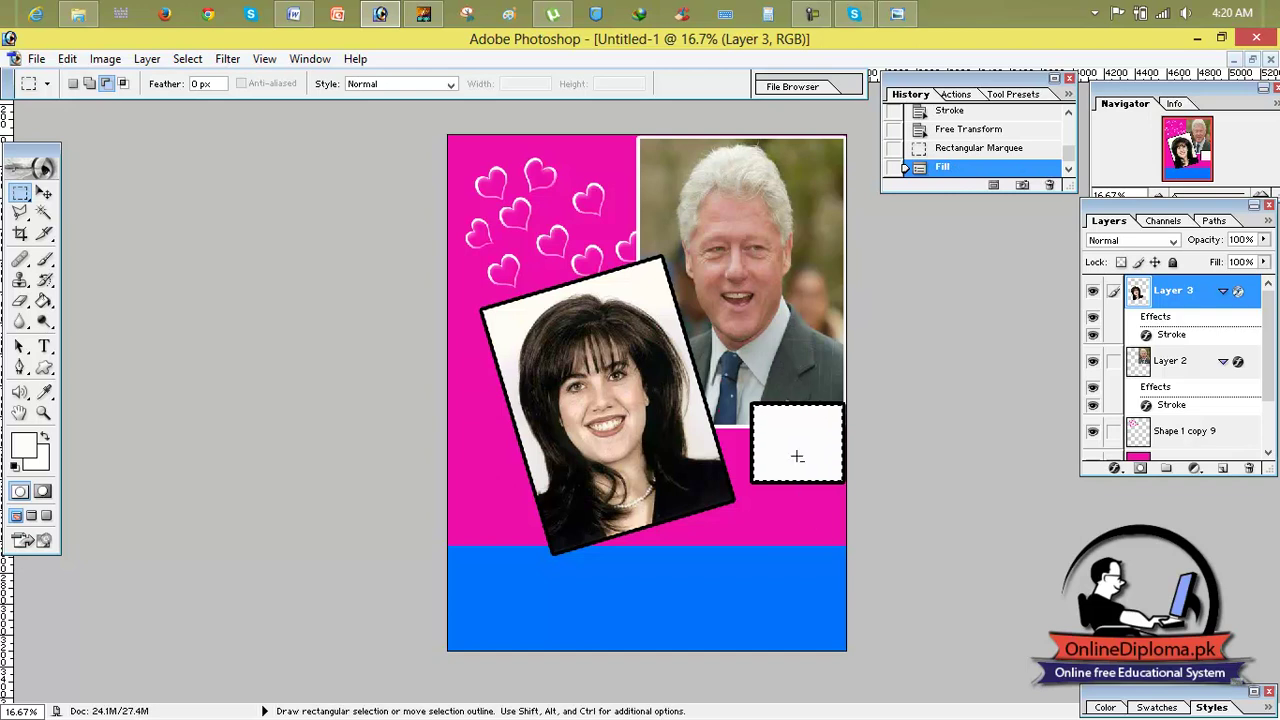
Step: Refill the square box with darker magenta AF2887
click(44, 194)
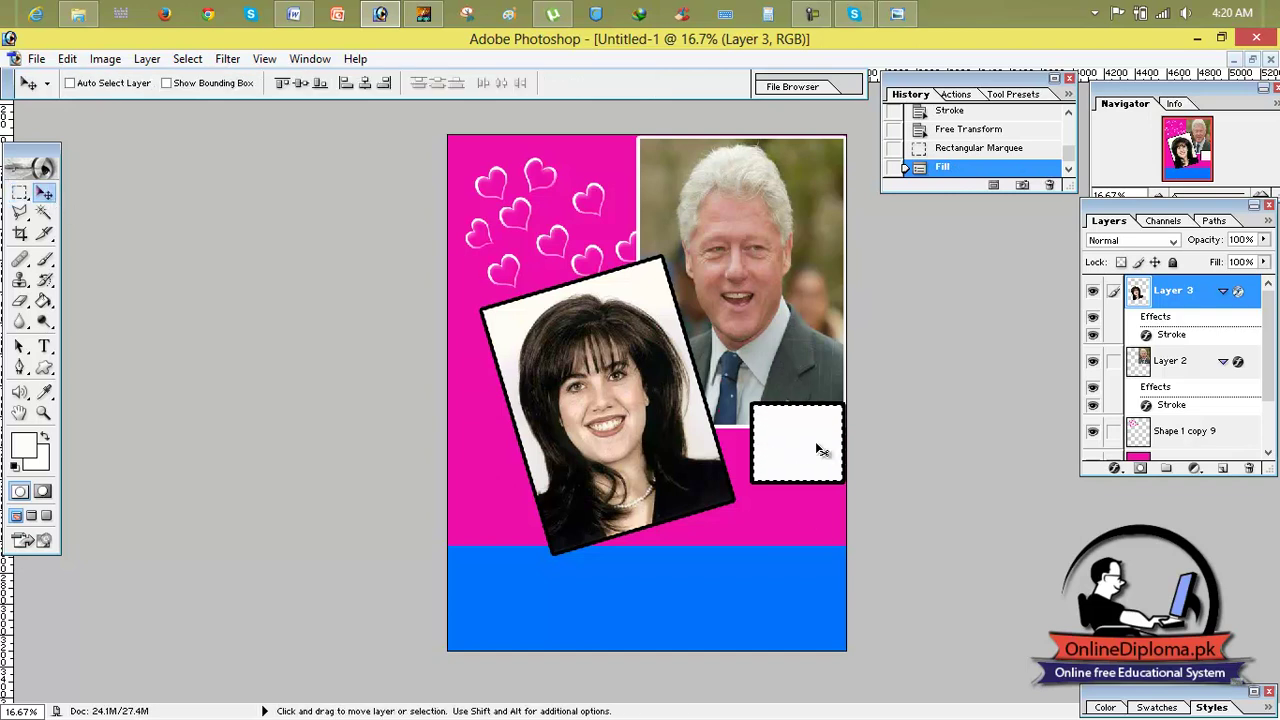
click(24, 444)
click(838, 402)
drag(838, 402, 916, 262)
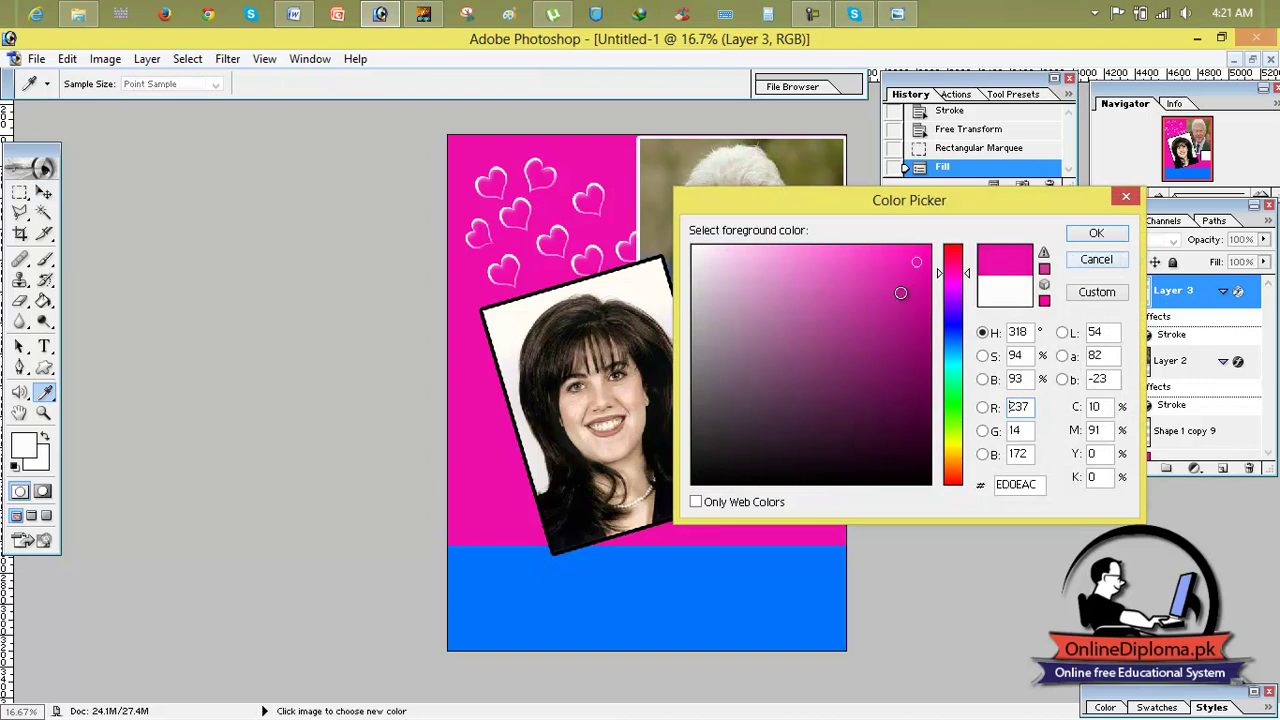
drag(912, 270, 876, 320)
click(1095, 233)
key(v)
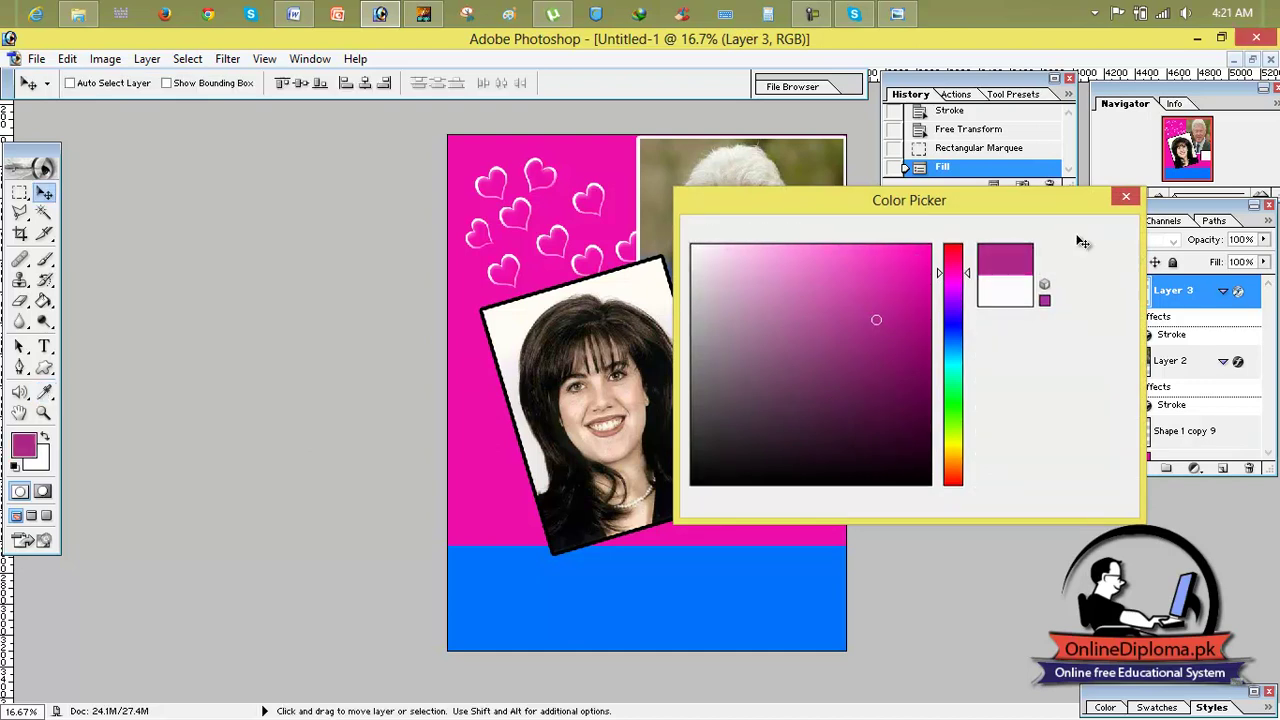
key(alt+BackSpace)
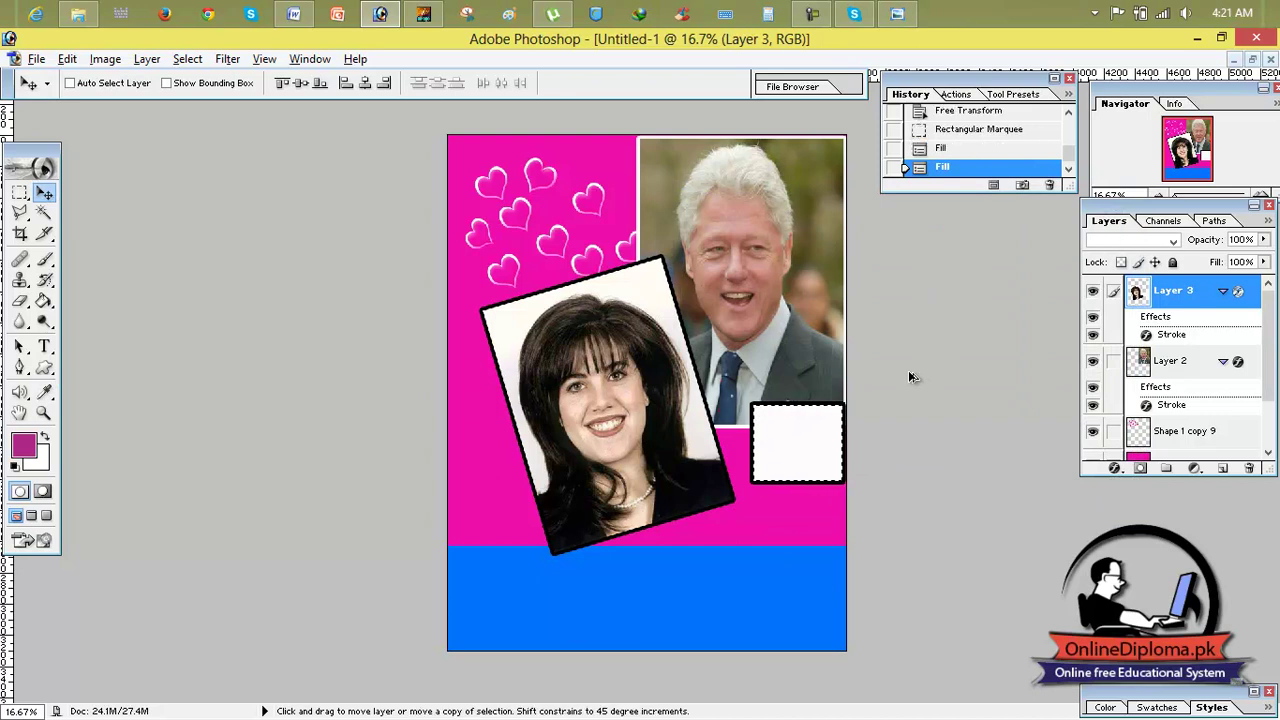
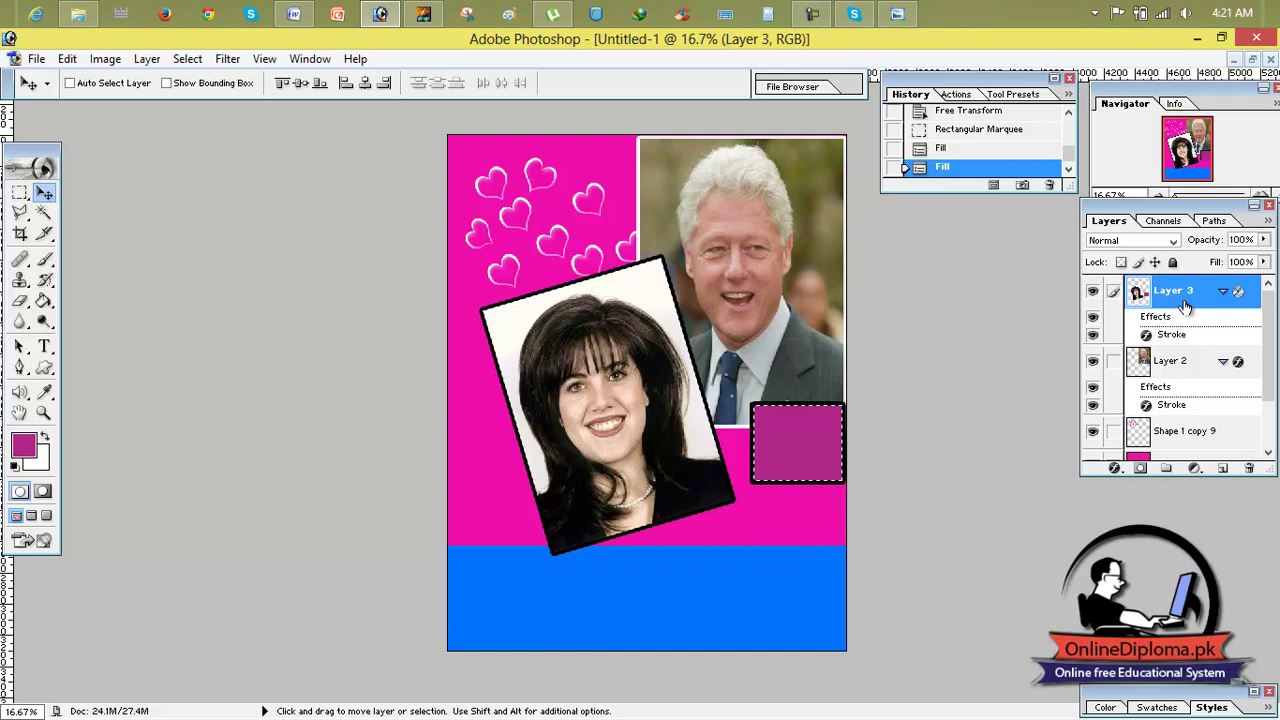
Step: Revert History to before the magenta square and add a new empty layer, checking the reference cover
click(995, 148)
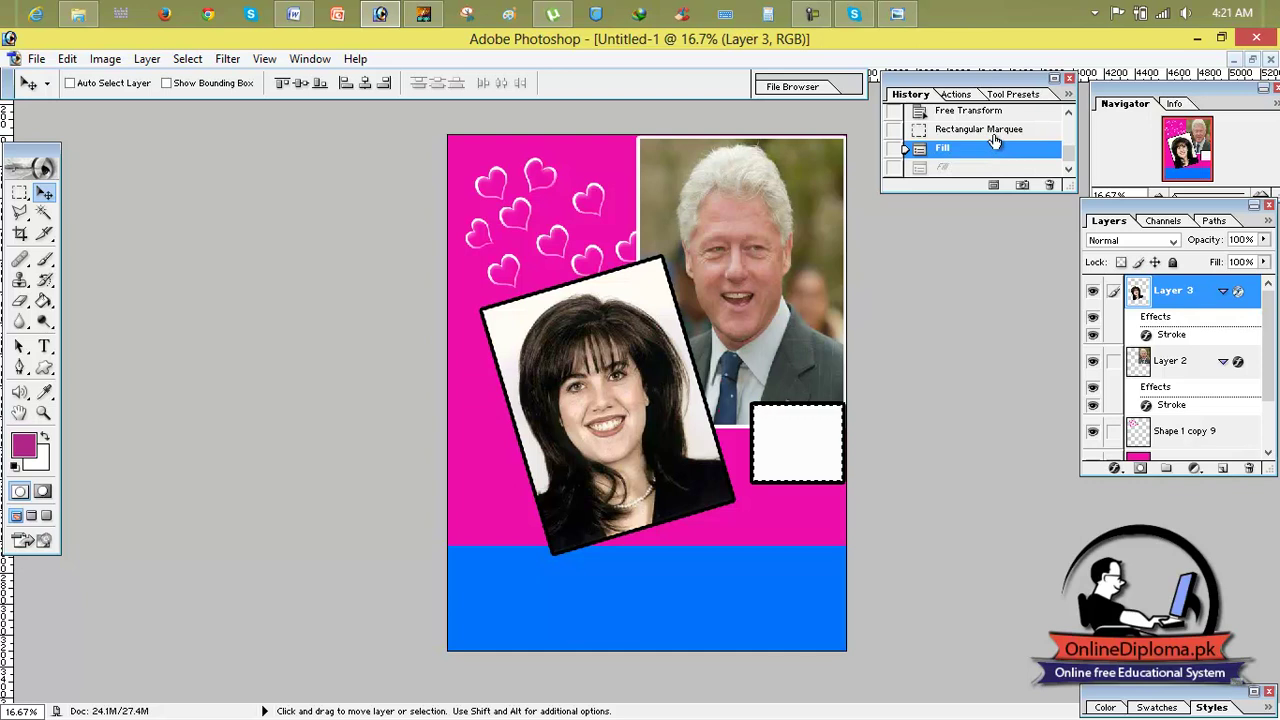
click(993, 138)
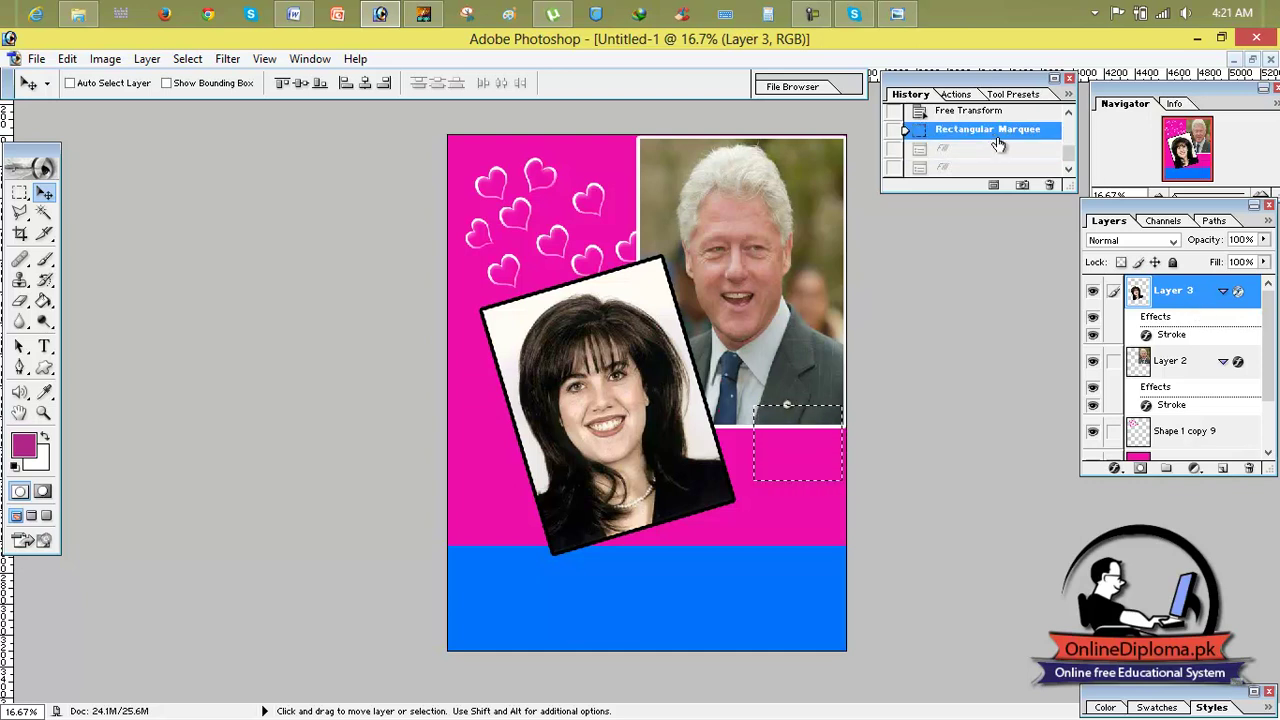
click(983, 115)
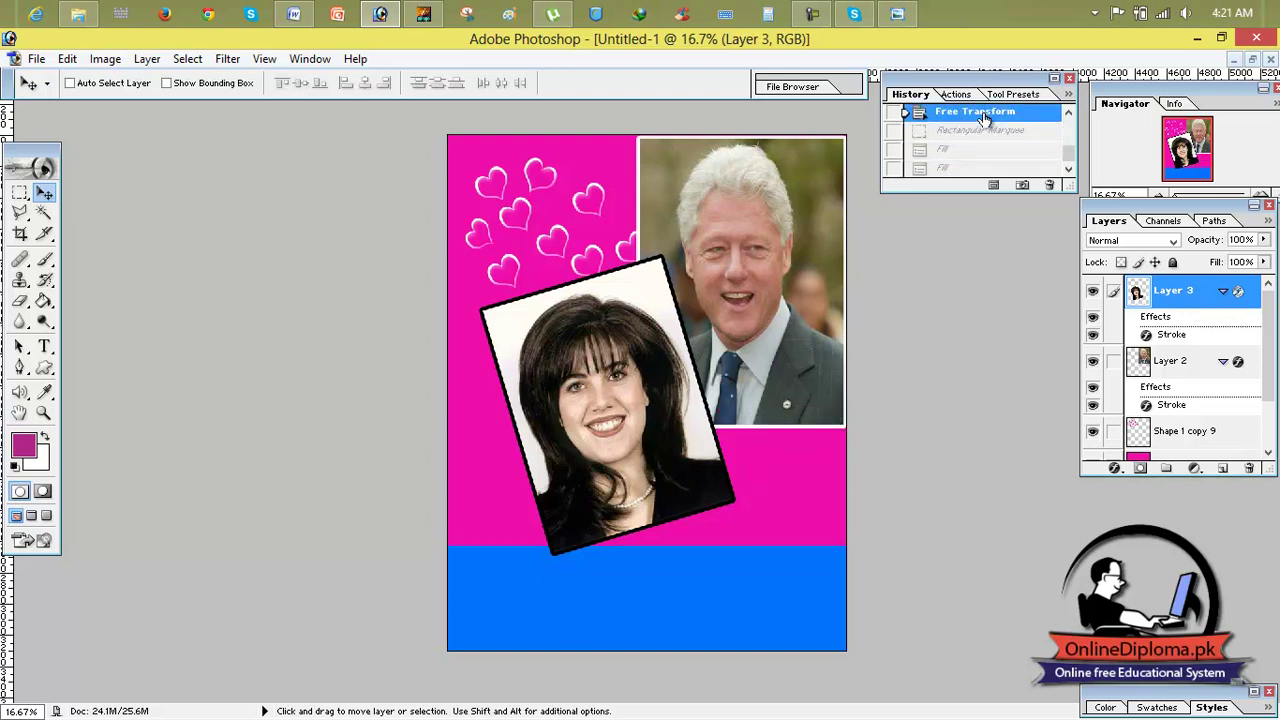
click(1224, 467)
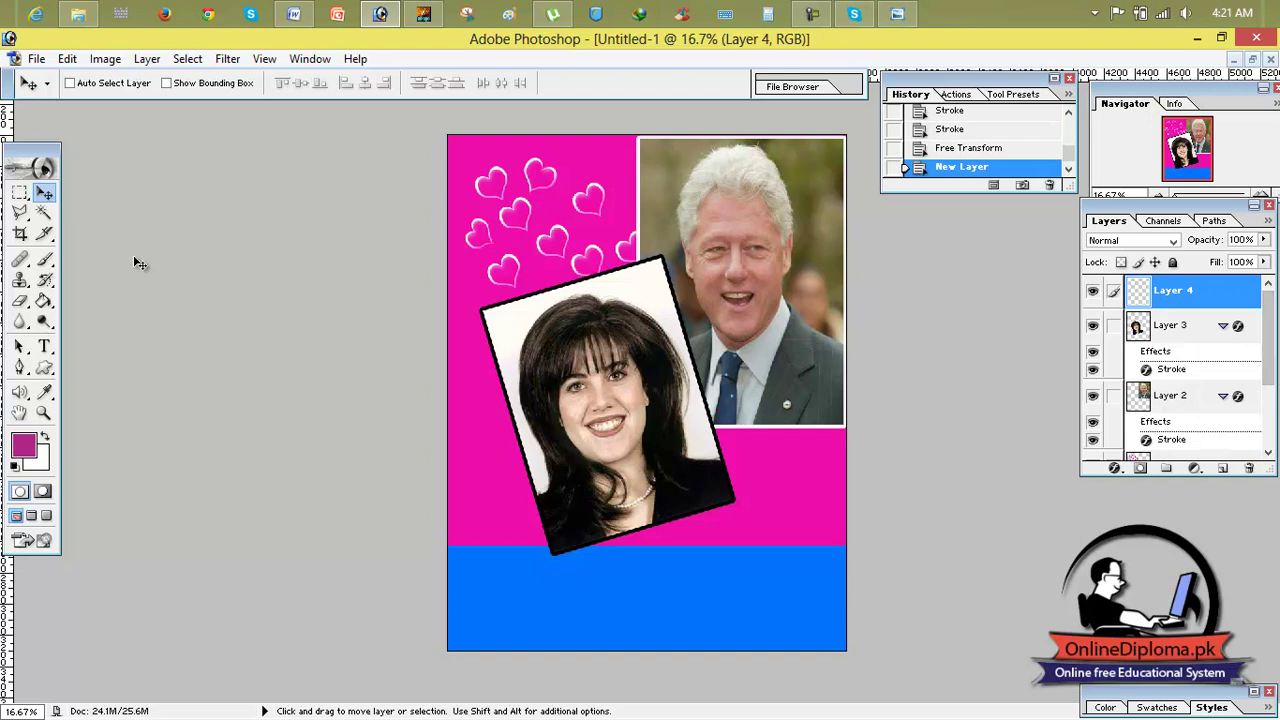
click(20, 196)
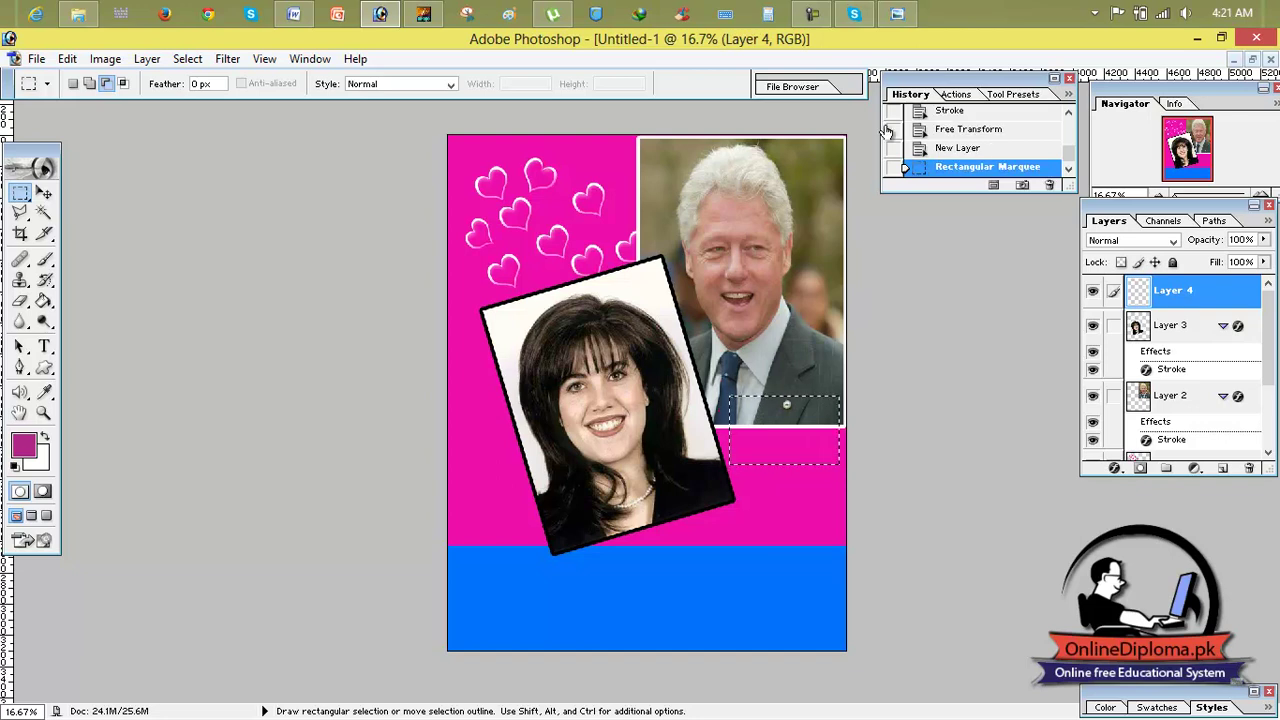
click(897, 14)
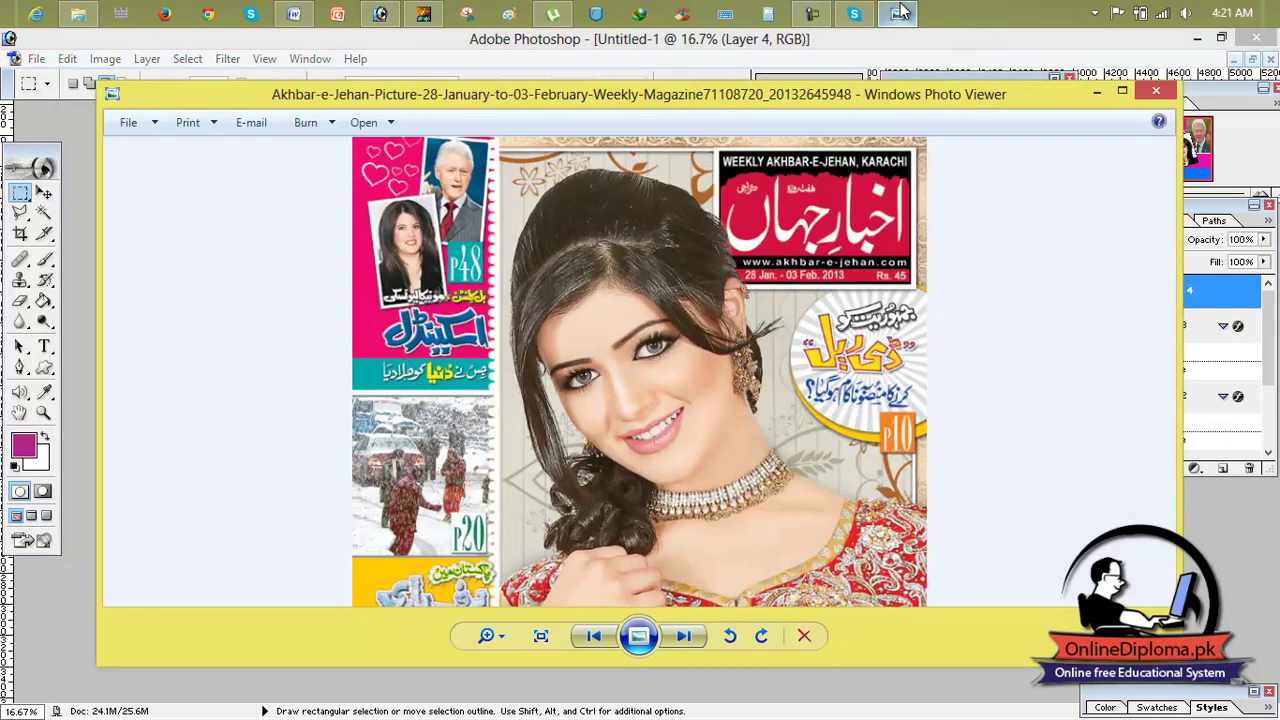
click(899, 12)
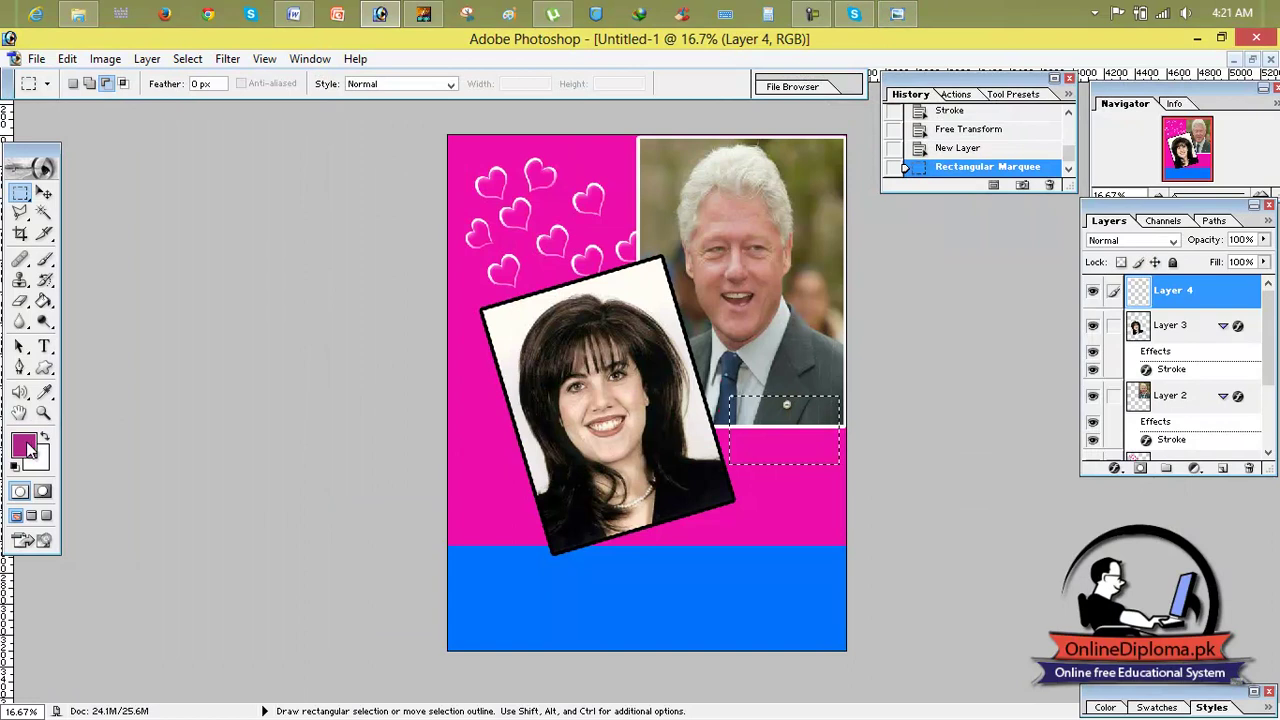
Step: Fill the rectangular selection with dark blue 3E3893 and deselect
click(27, 447)
click(913, 278)
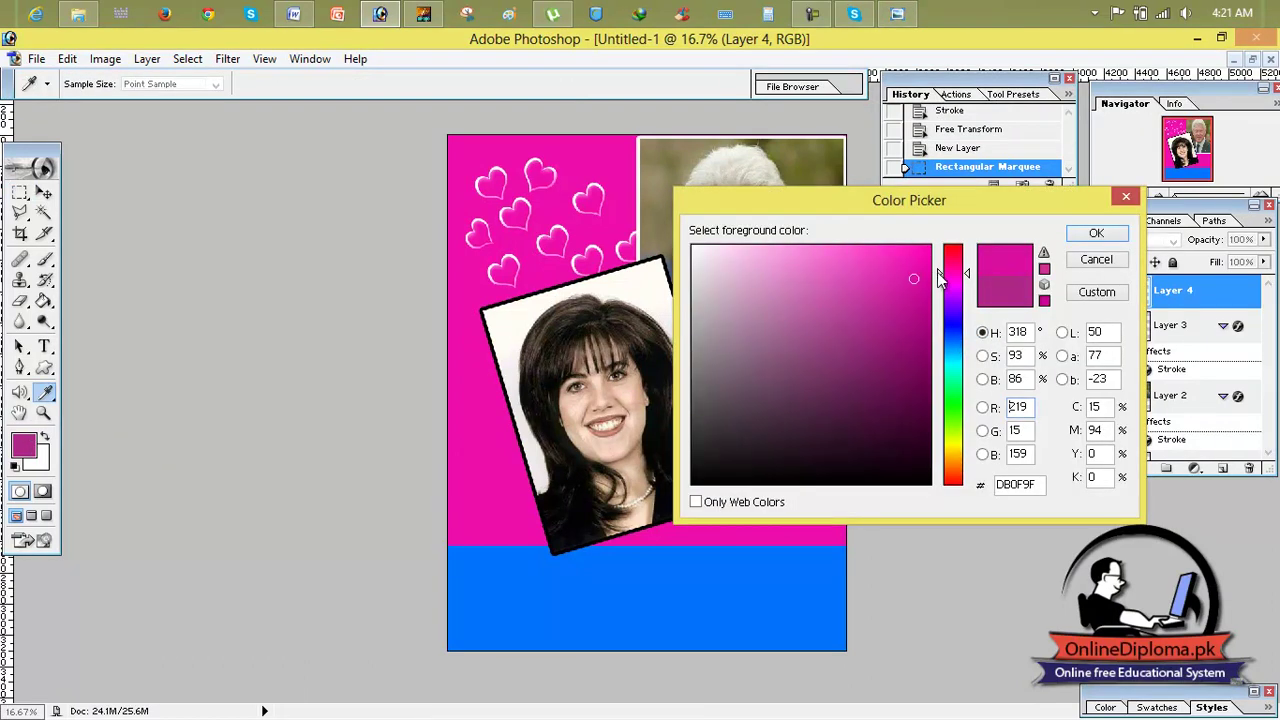
drag(937, 272, 940, 321)
click(906, 291)
click(840, 346)
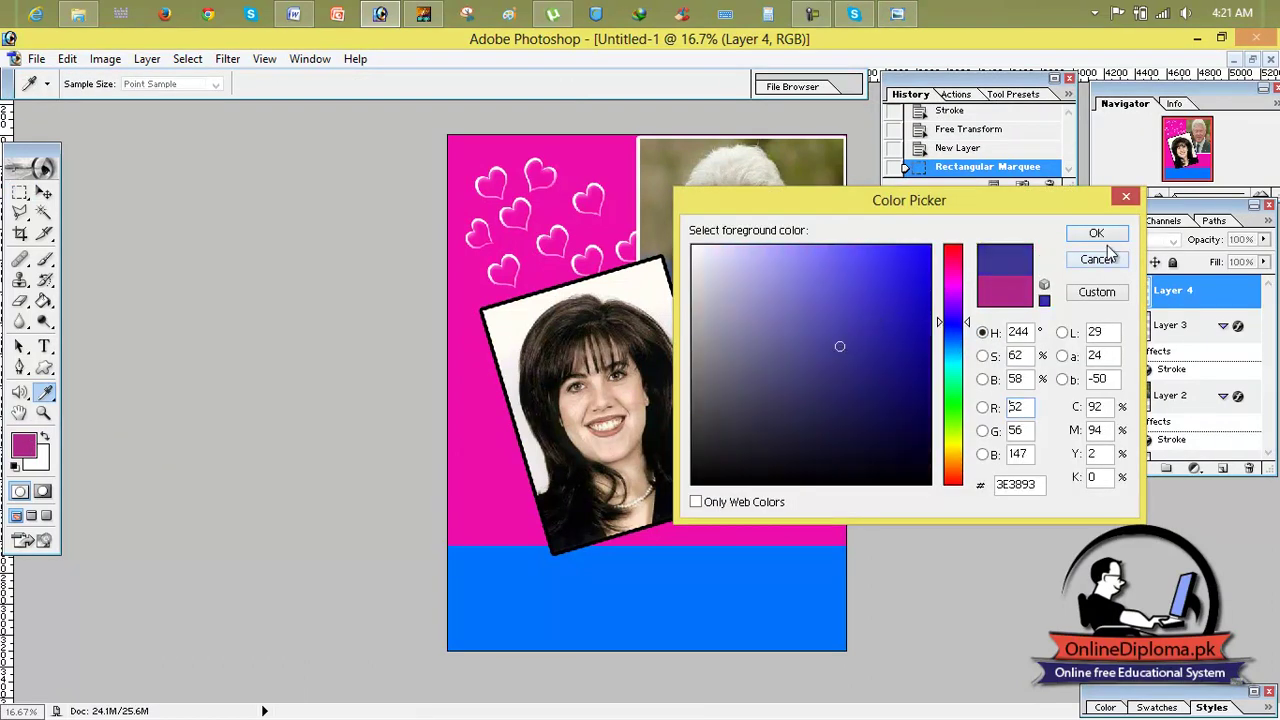
click(1096, 233)
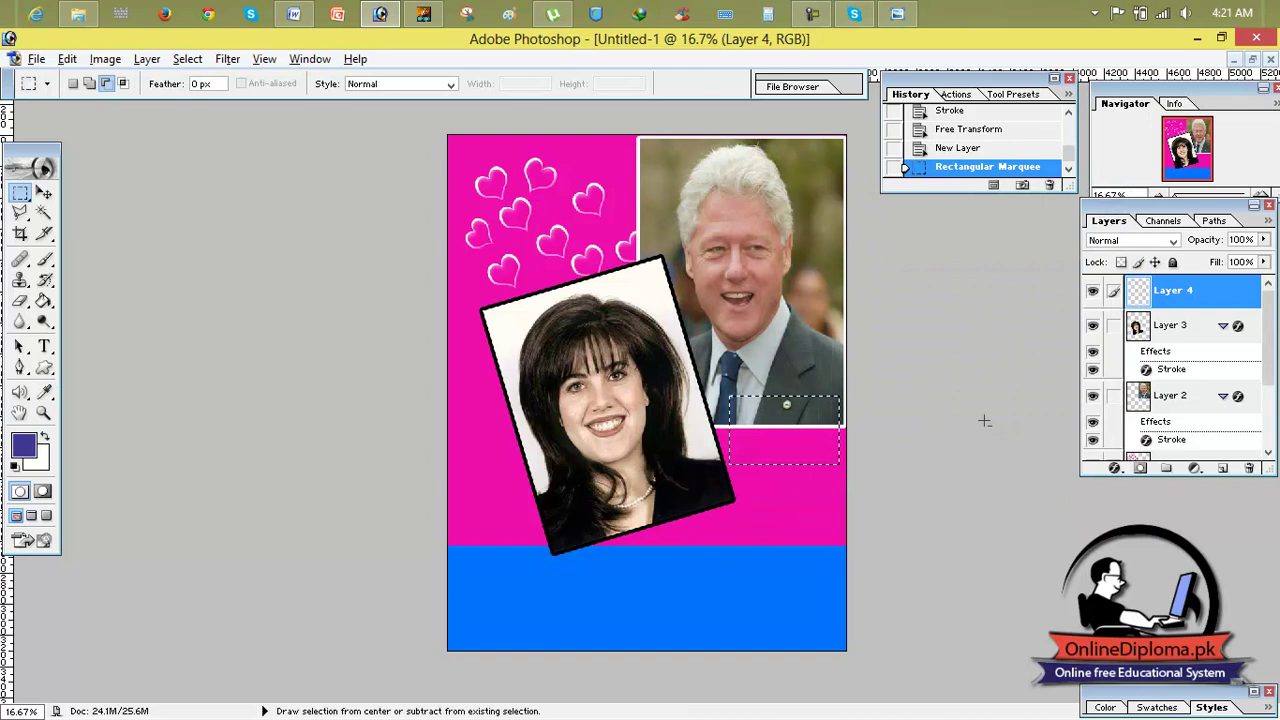
key(alt+BackSpace)
key(ctrl+d)
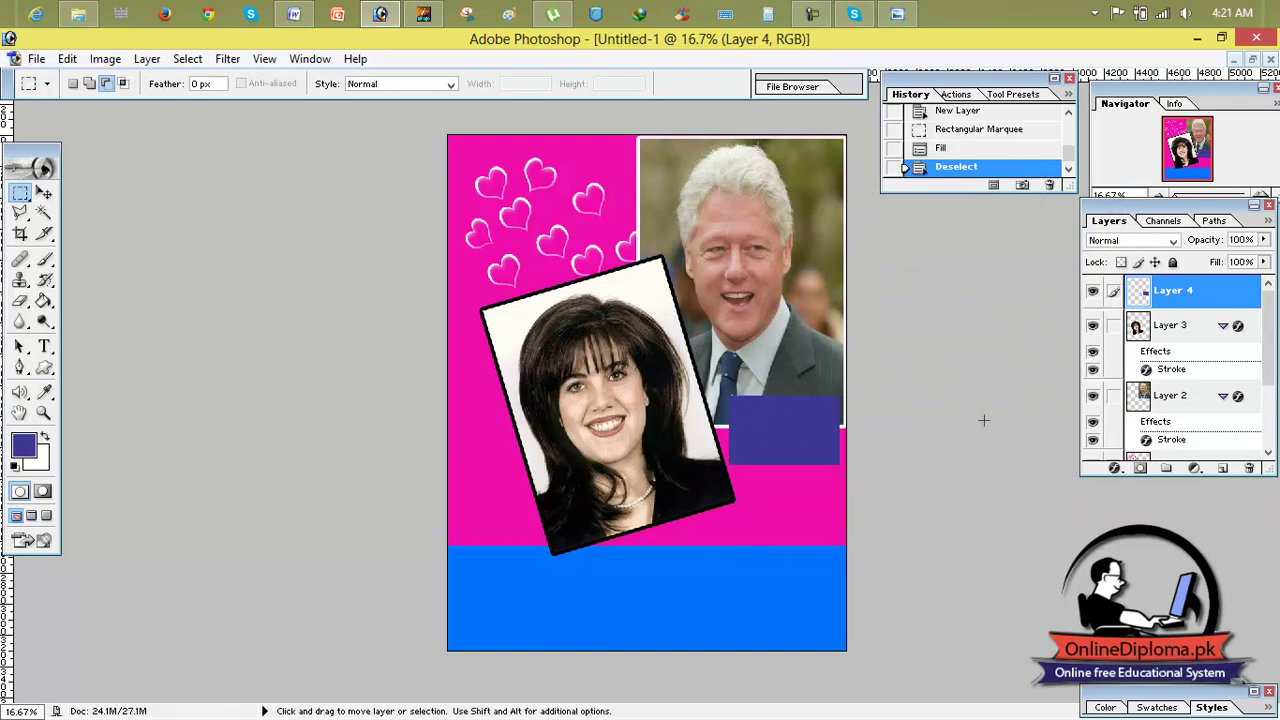
Step: Start a white text entry inside the blue box and type p48
click(44, 348)
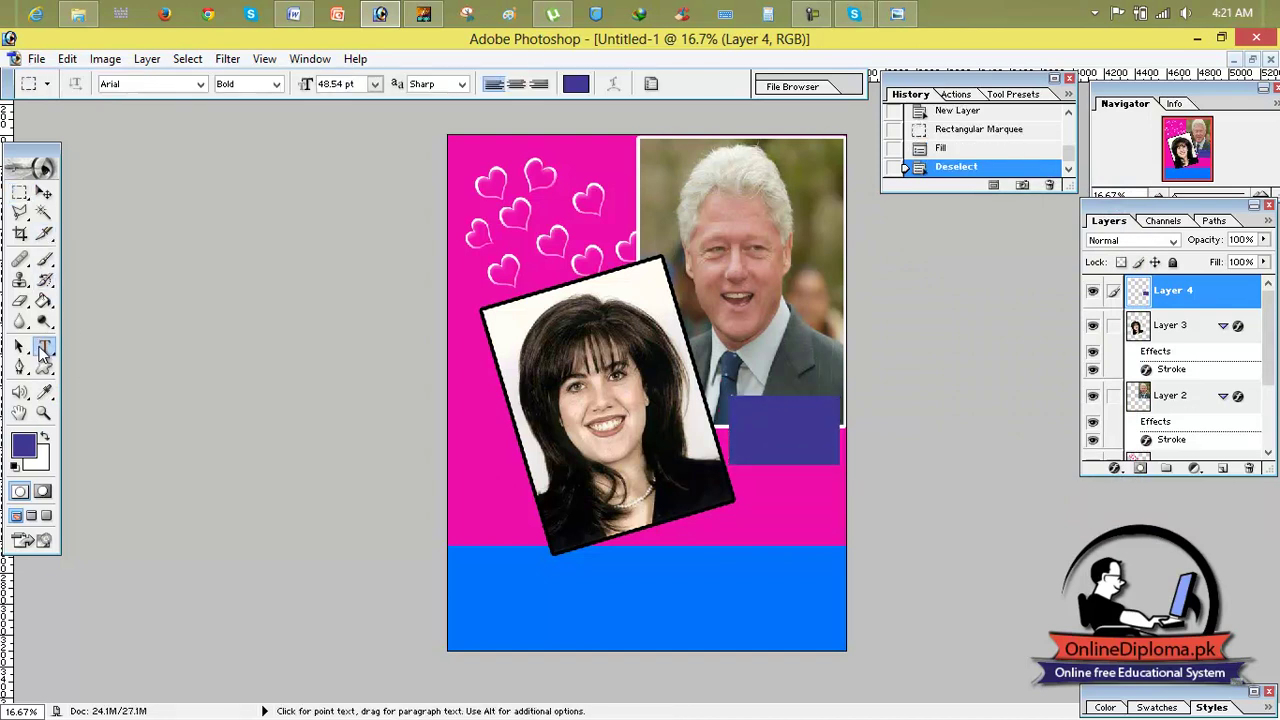
click(740, 427)
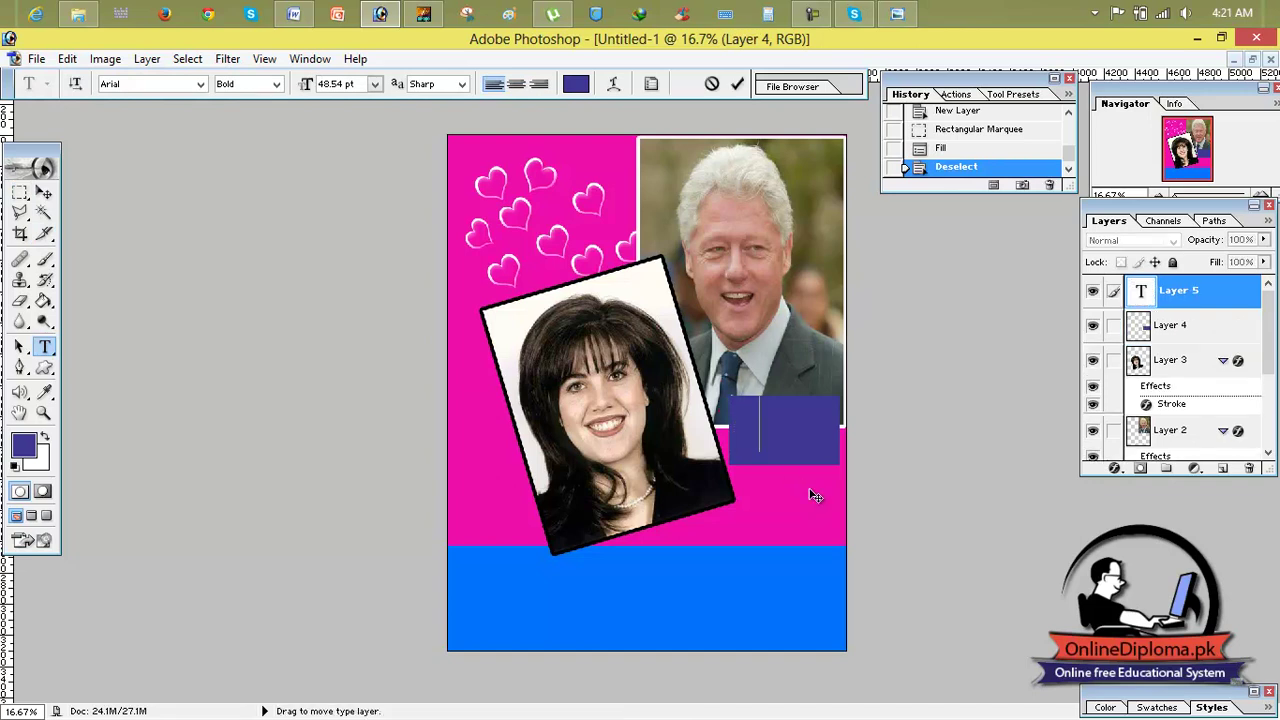
click(24, 444)
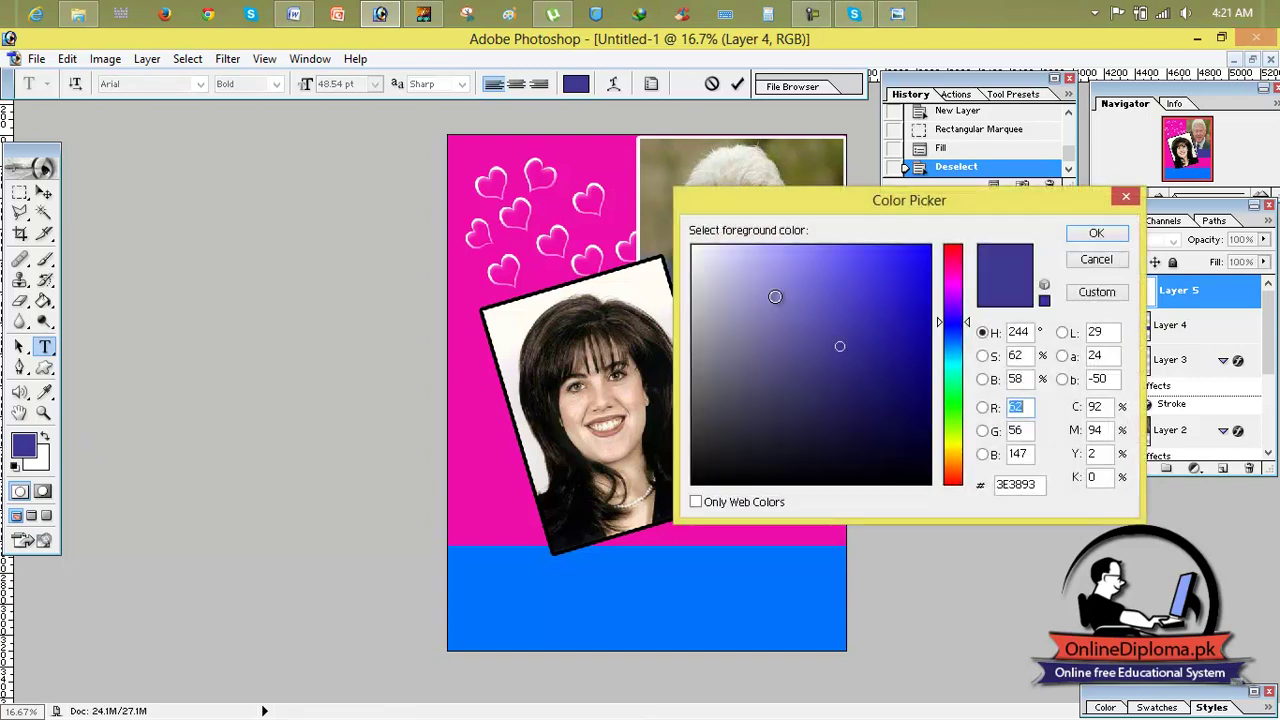
drag(735, 285, 692, 248)
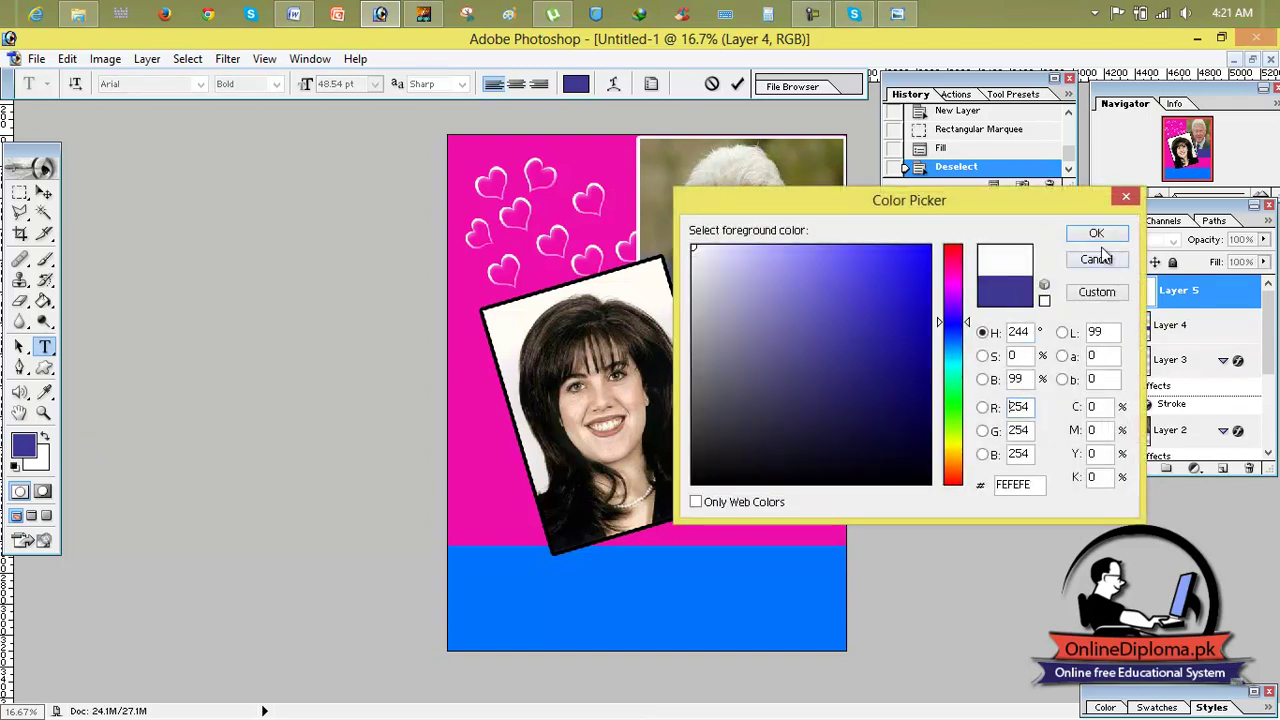
click(1096, 233)
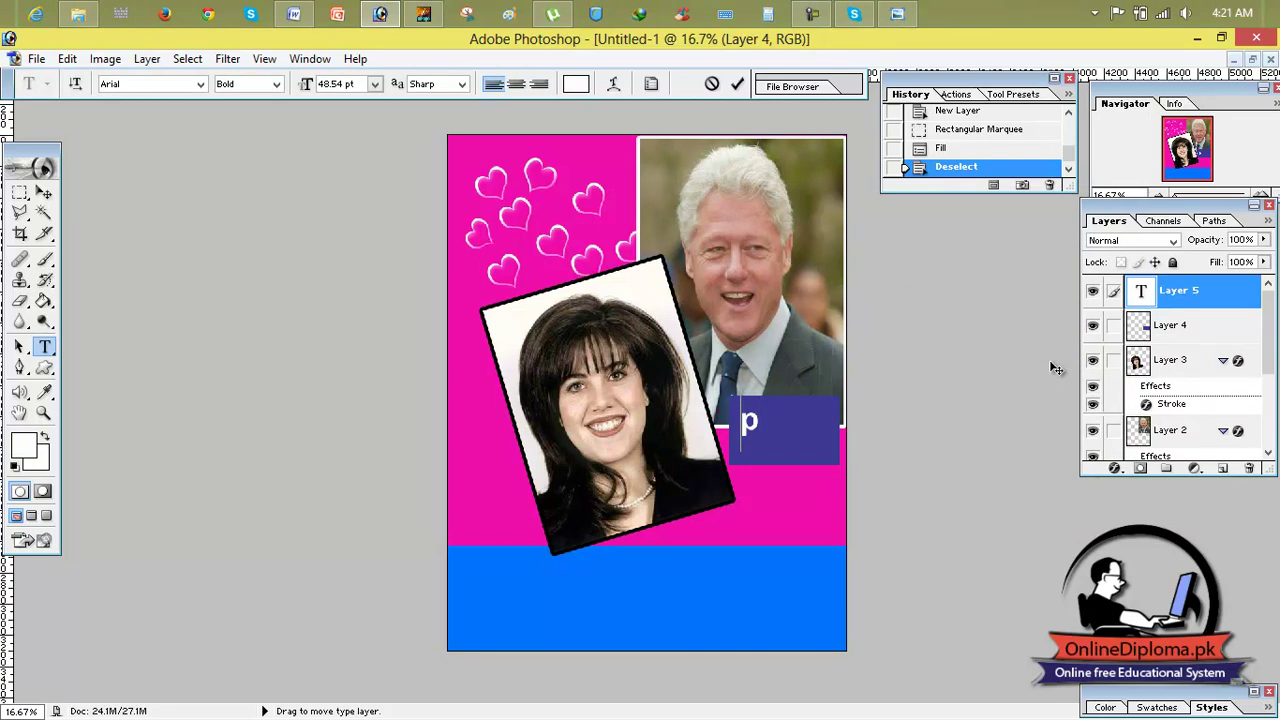
text(p)
text(48)
Step: Select the p48 text, cycle through fonts from Calibri to MS Sans Serif, and commit it
drag(798, 424, 715, 440)
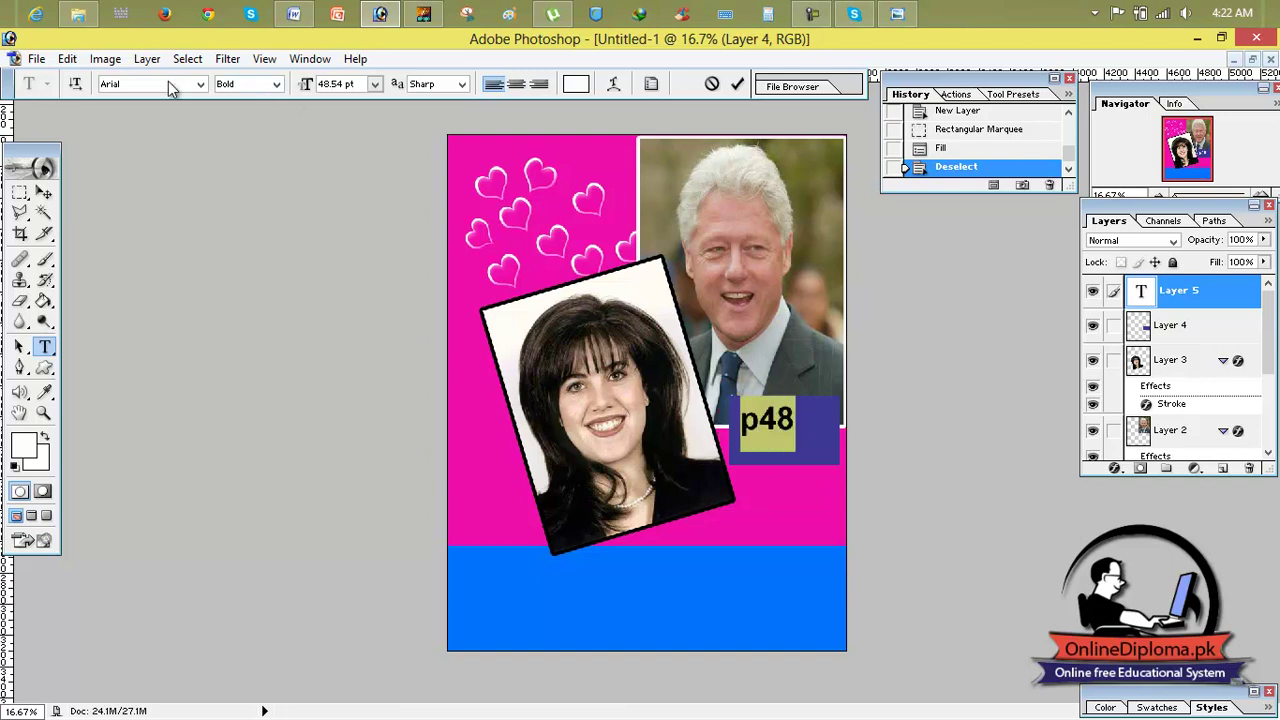
text(Calibri)
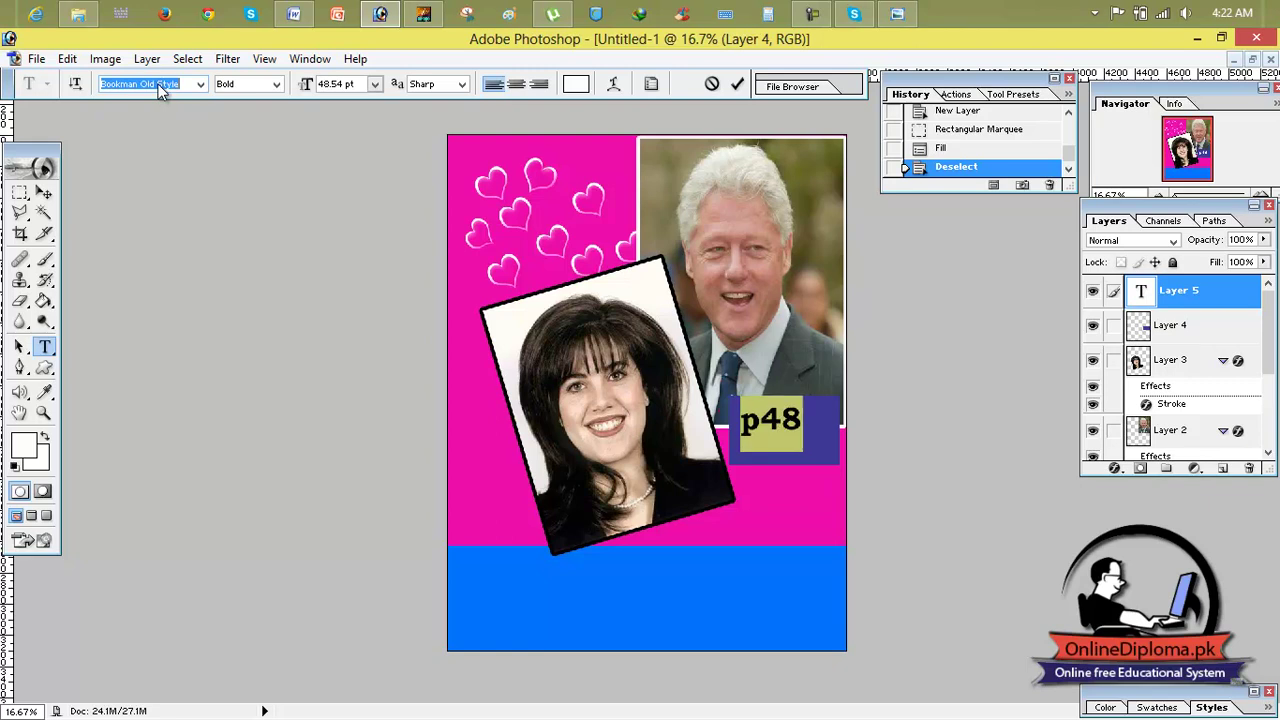
key(Down)
key(Down)
key(Down)
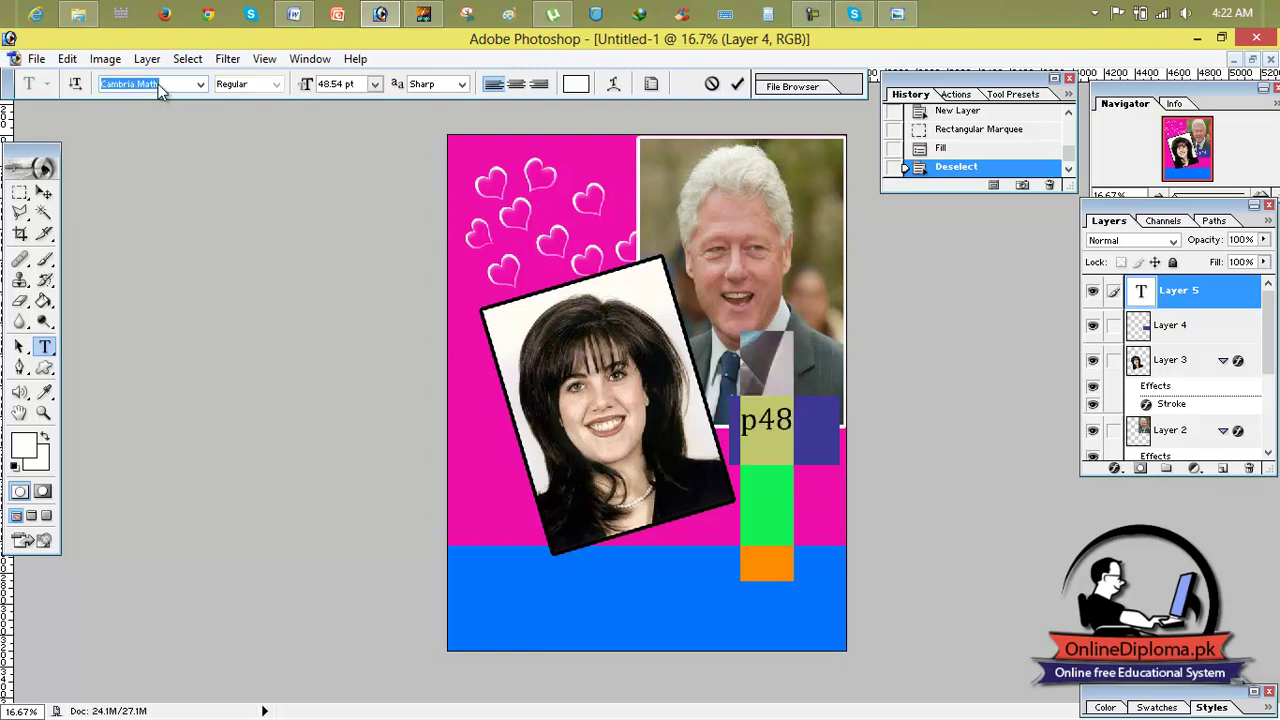
key(Down)
key(Down)
key(Down)
key(Down)
key(Down)
key(Down)
key(Down)
key(Down)
key(Down)
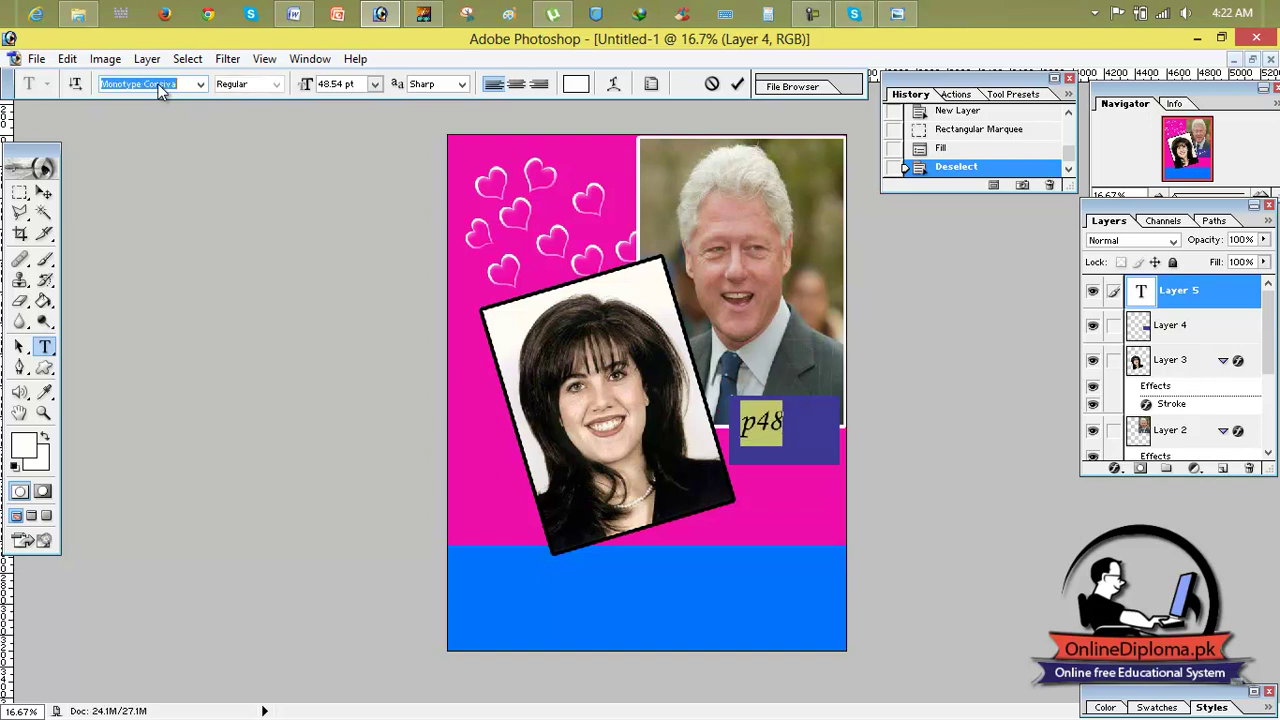
key(Down)
key(Down)
key(Down)
key(Down)
key(Down)
key(Down)
key(Down)
key(Down)
key(Down)
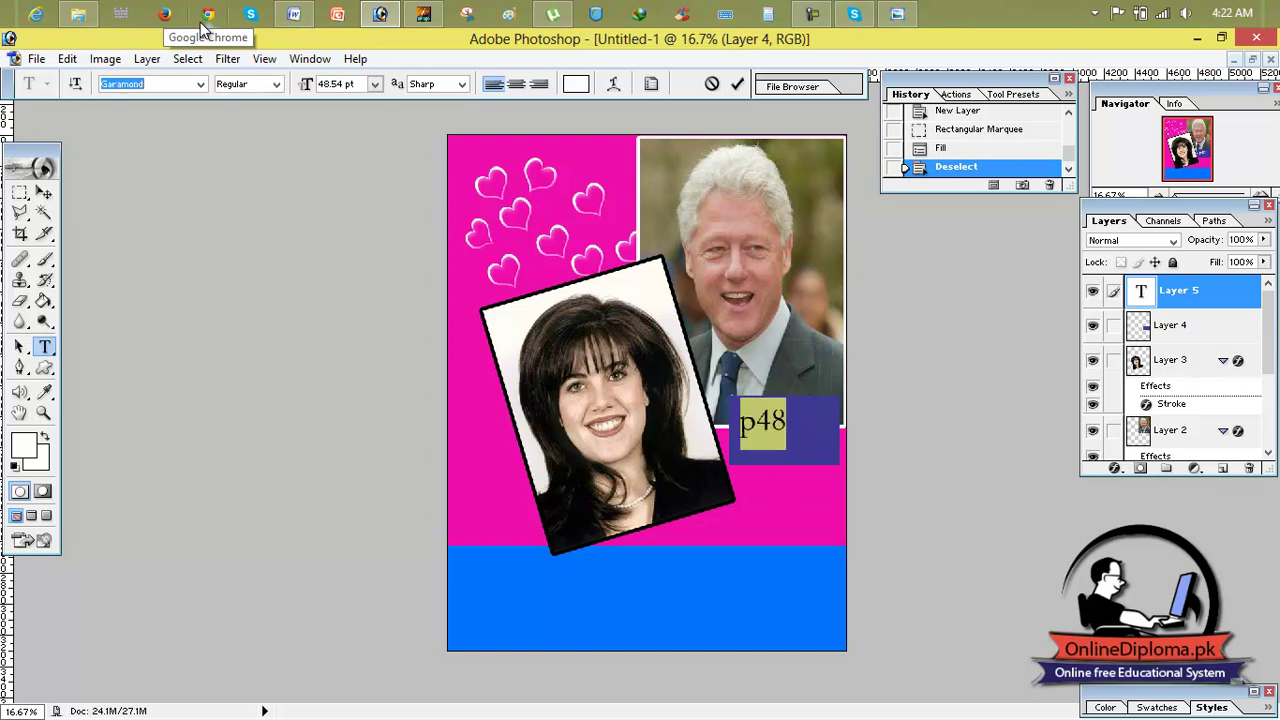
key(Down)
key(Down)
key(Down)
key(Down)
key(Down)
key(Down)
key(Down)
key(Down)
key(Down)
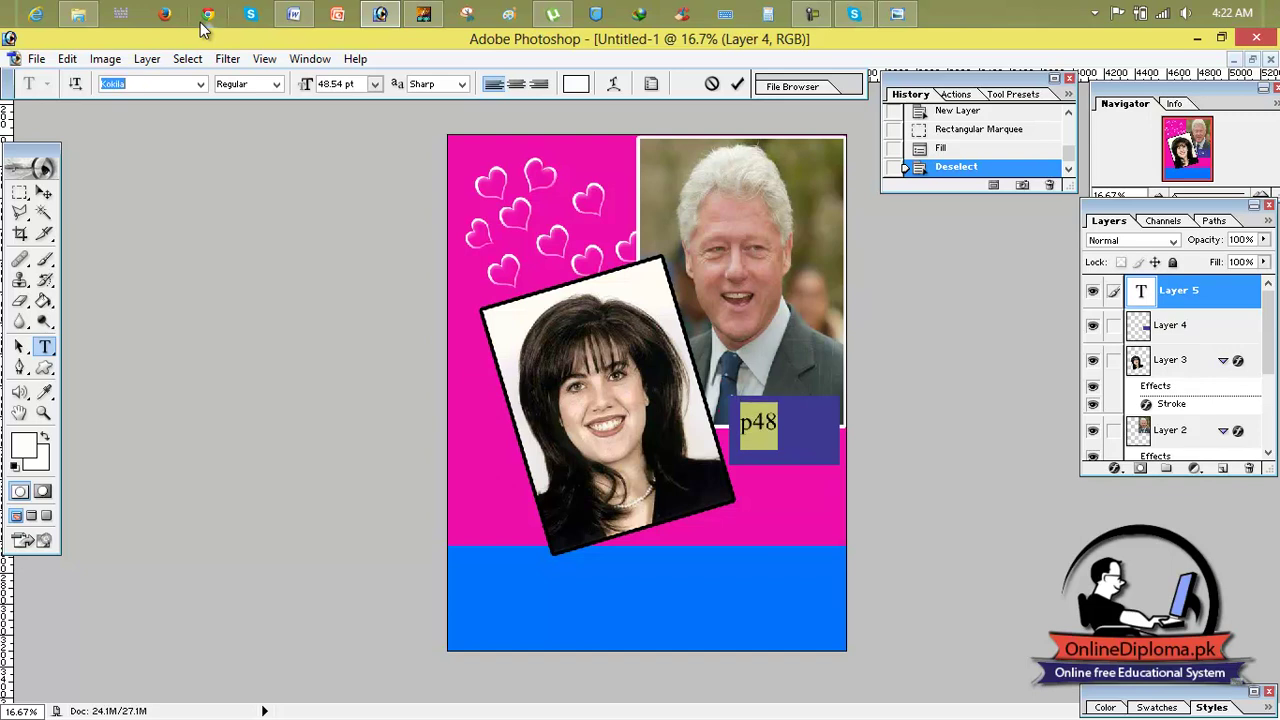
key(Down)
key(Down)
key(Down)
key(Down)
key(Down)
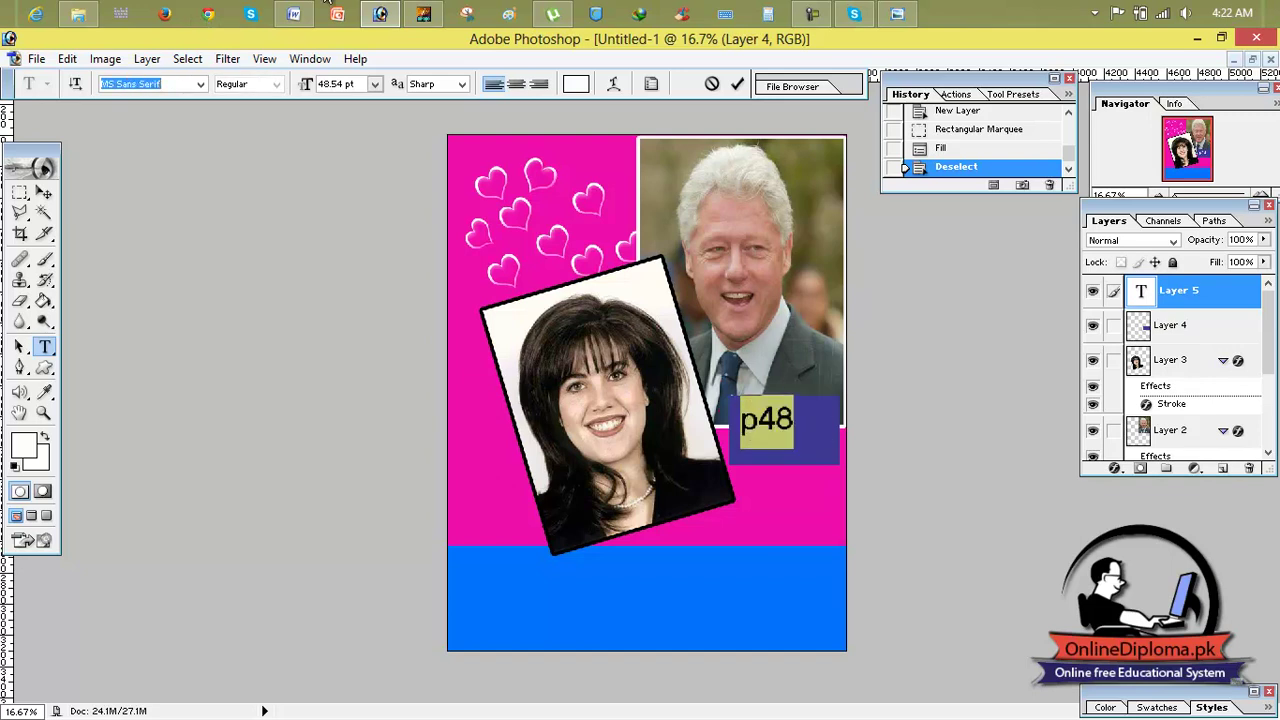
click(737, 83)
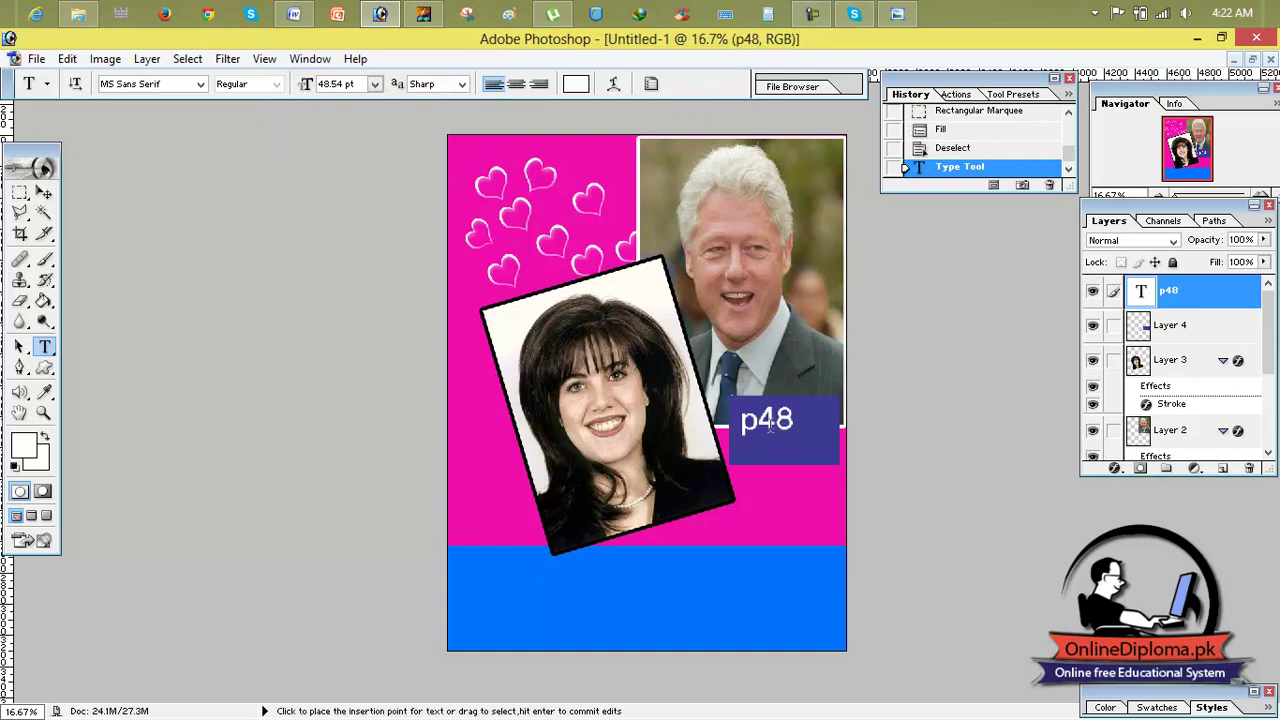
Step: Nudge p48, then stretch it to 172.3% by 138.7% and tilt it −22.4° over the blue box
click(44, 193)
drag(771, 425, 782, 436)
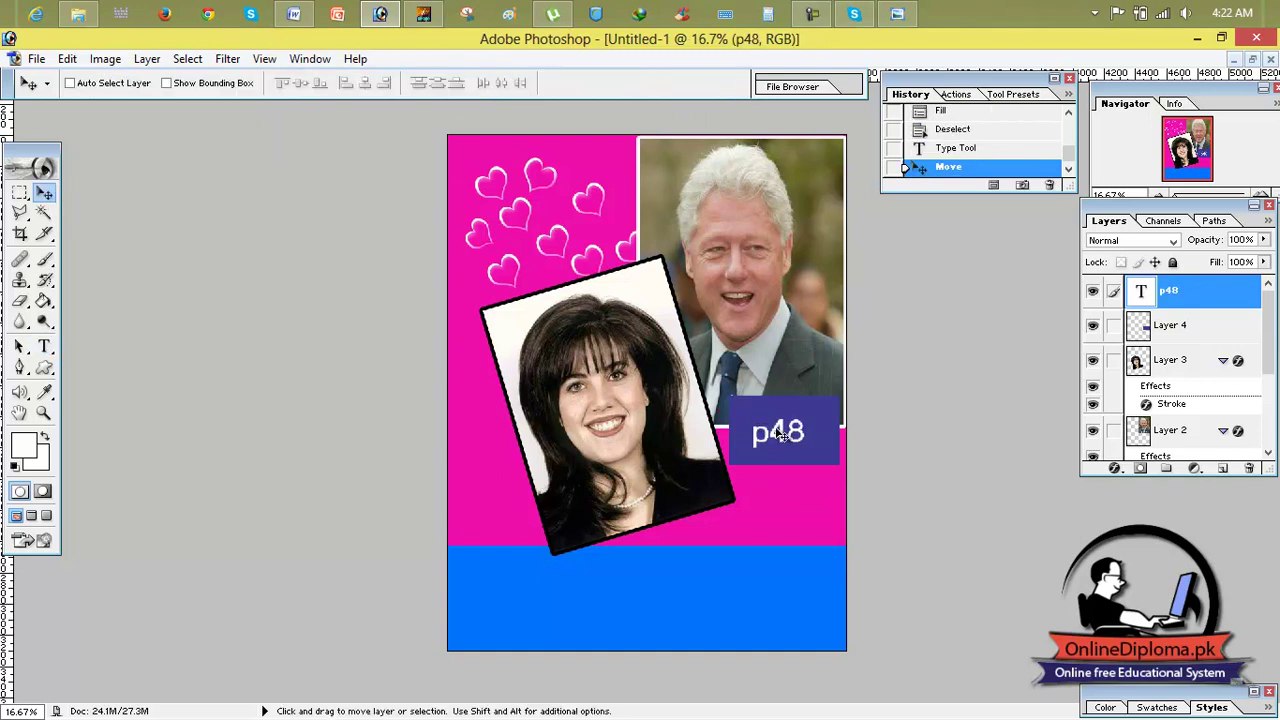
key(ctrl+t)
drag(806, 432, 834, 432)
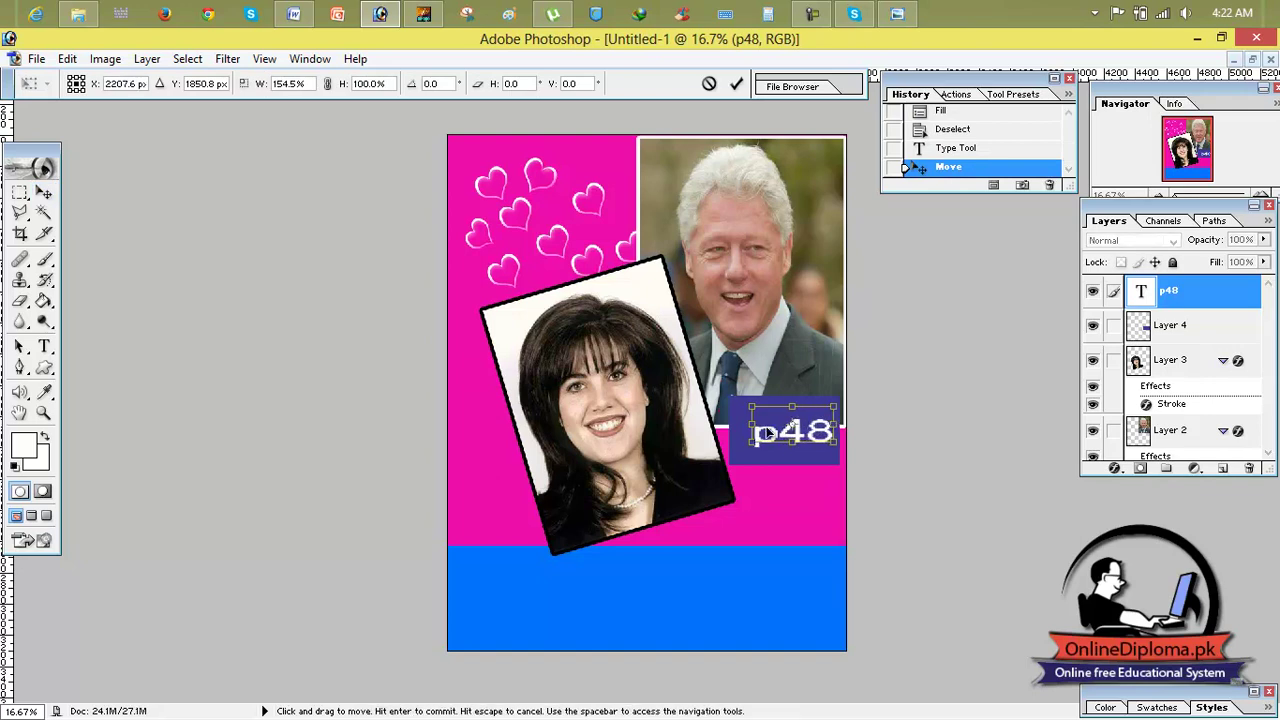
mouse_move(752, 432)
mouse_down()
mouse_move(731, 432)
mouse_move(780, 468)
mouse_up()
drag(780, 407, 811, 380)
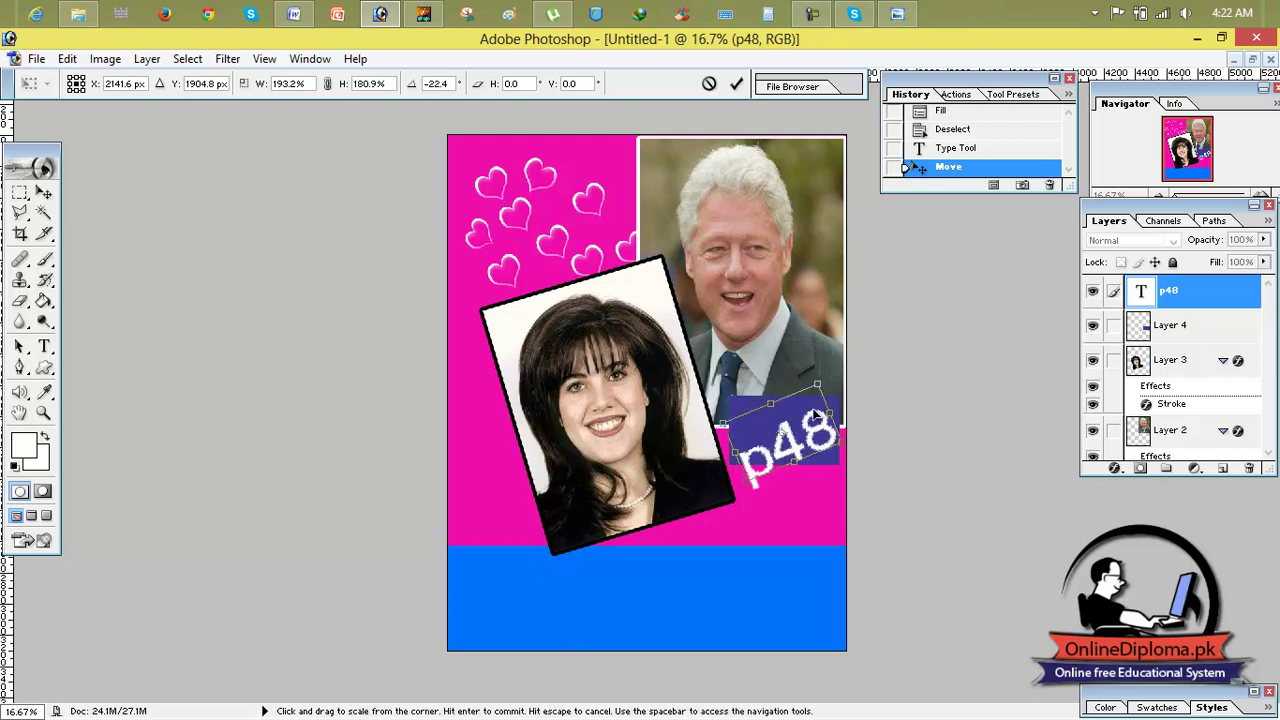
drag(809, 441, 800, 425)
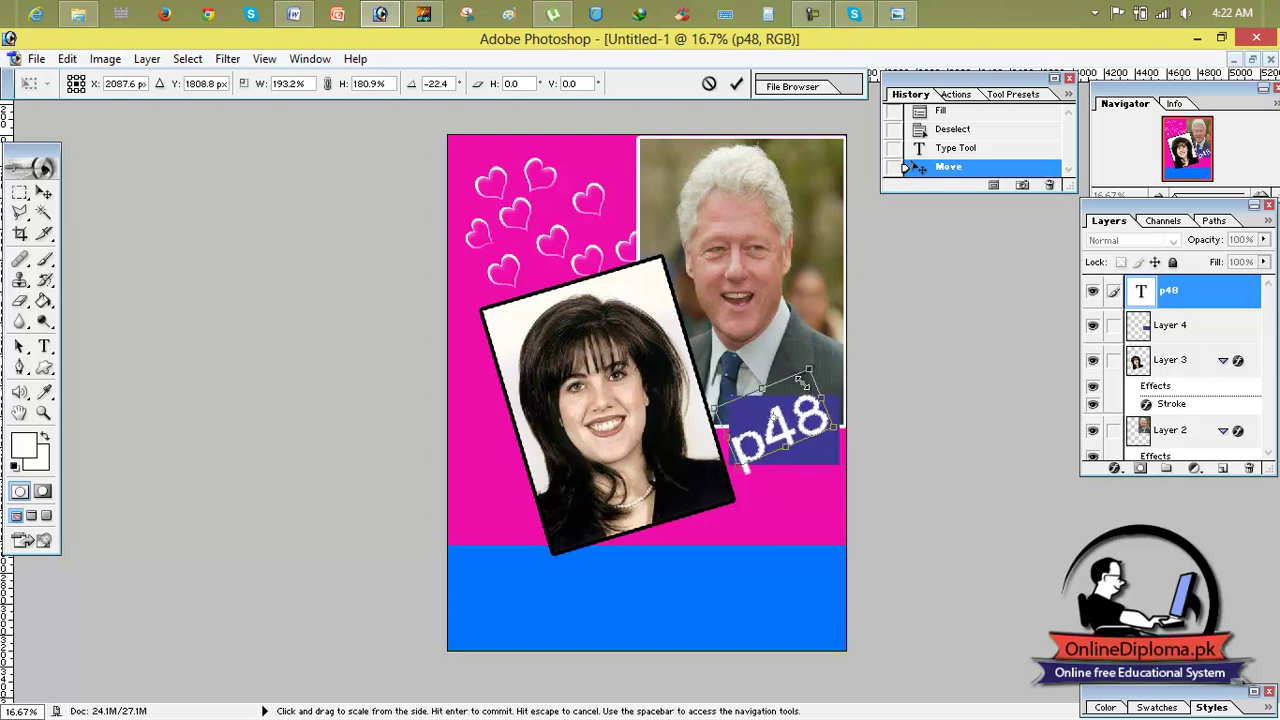
drag(808, 370, 802, 412)
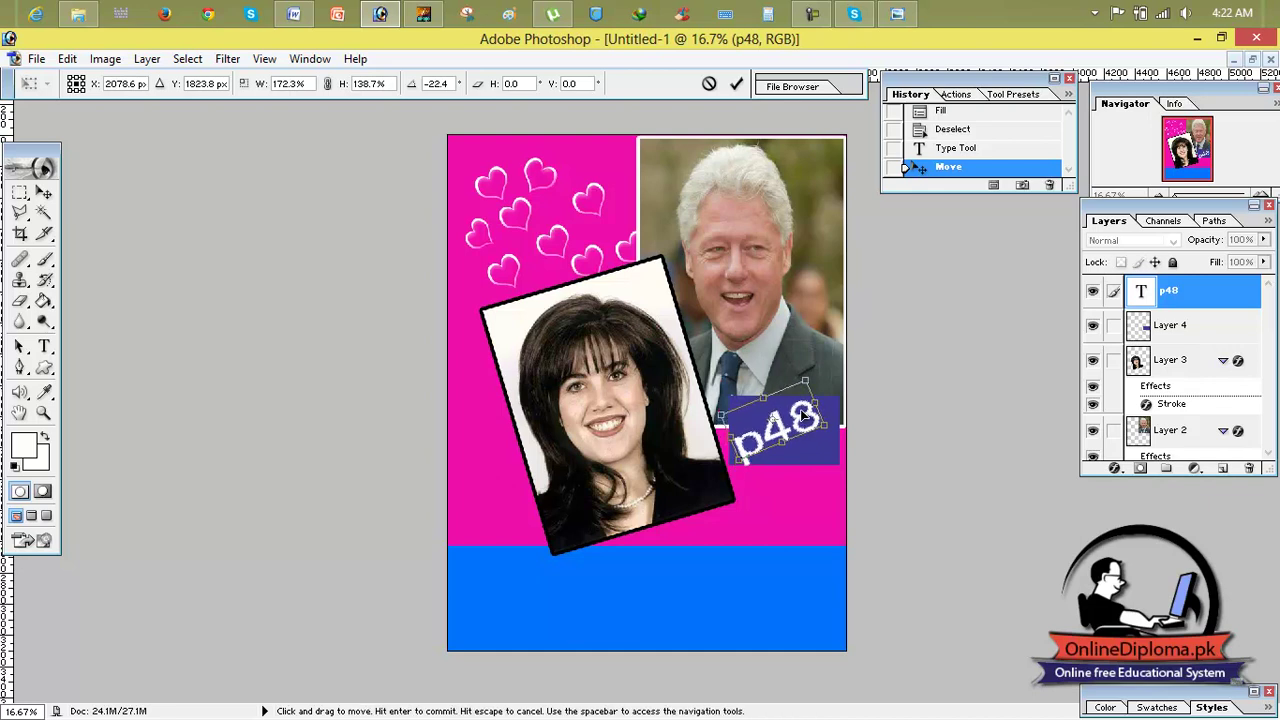
click(736, 83)
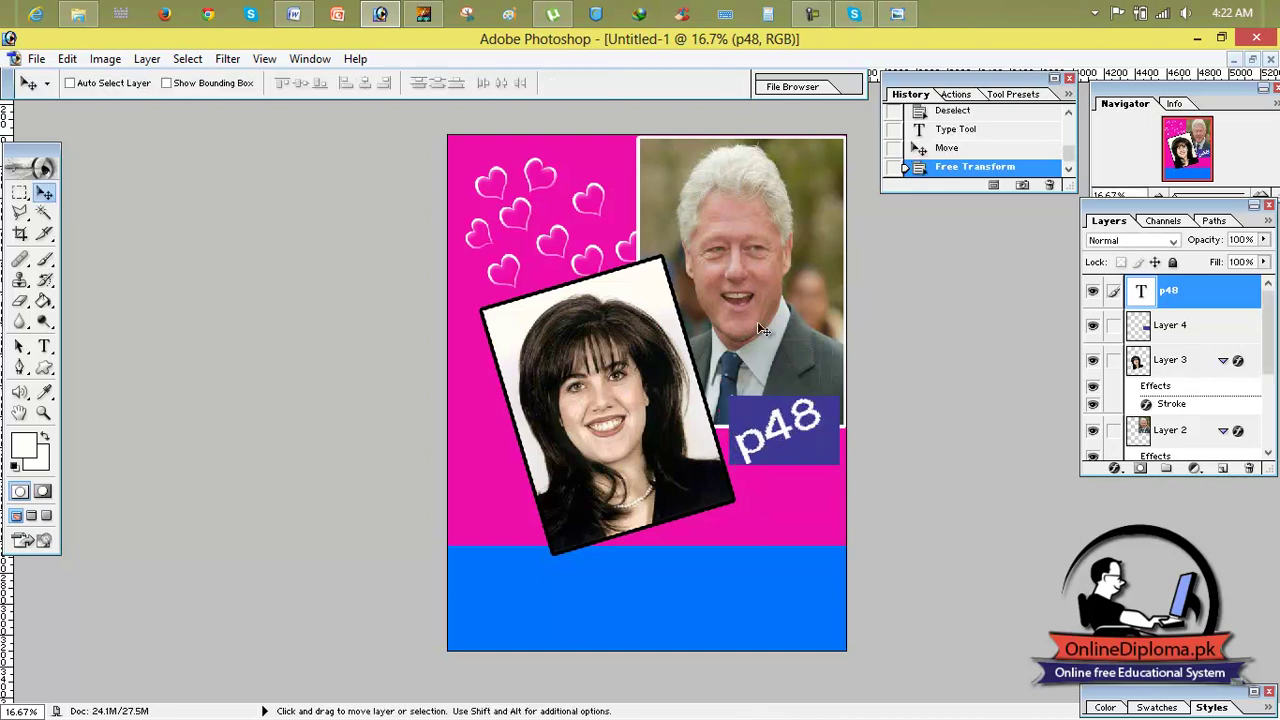
Step: Check the reference cover, float the windows, and marquee-select the first Urdu name in ma.eps
click(897, 12)
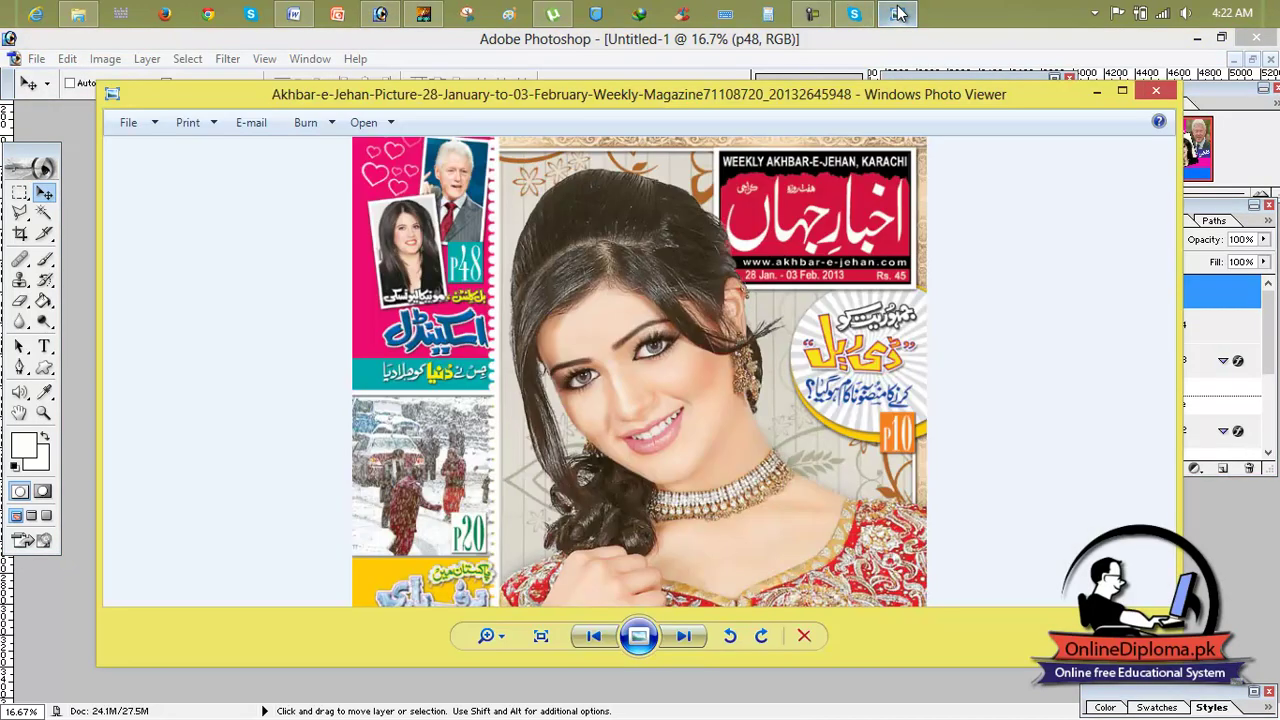
click(897, 12)
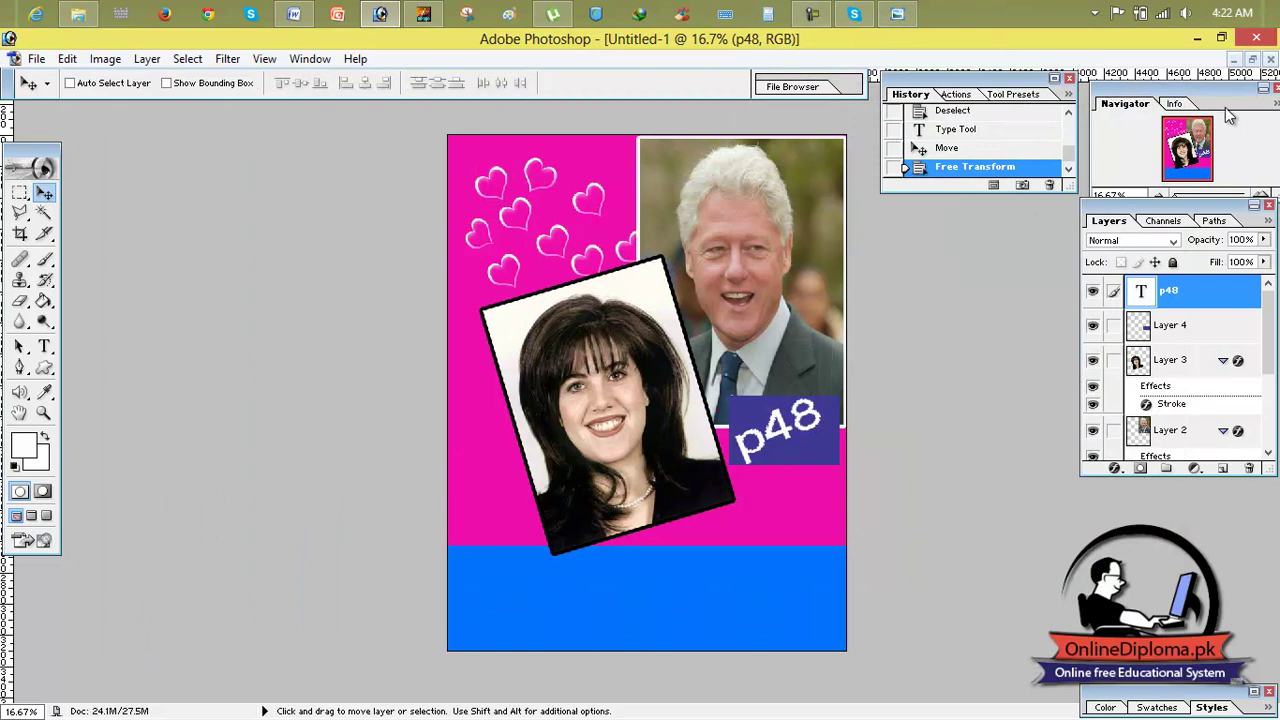
click(1252, 61)
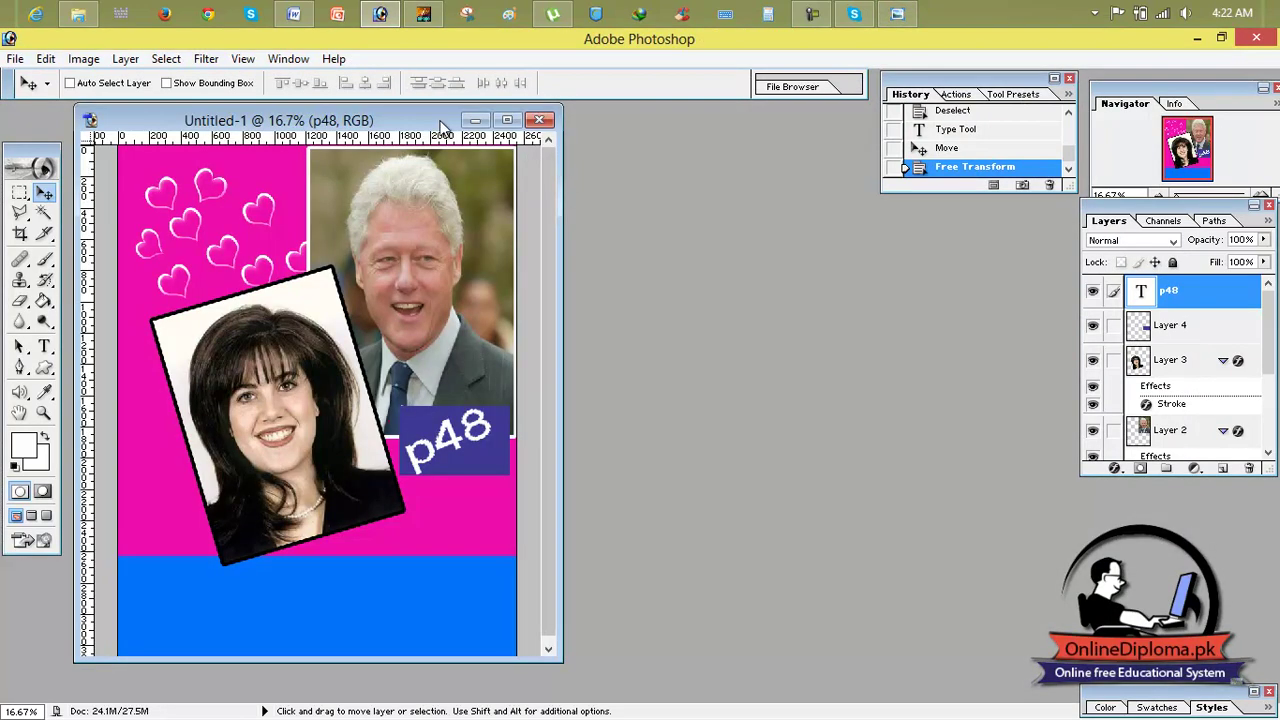
drag(440, 122, 842, 172)
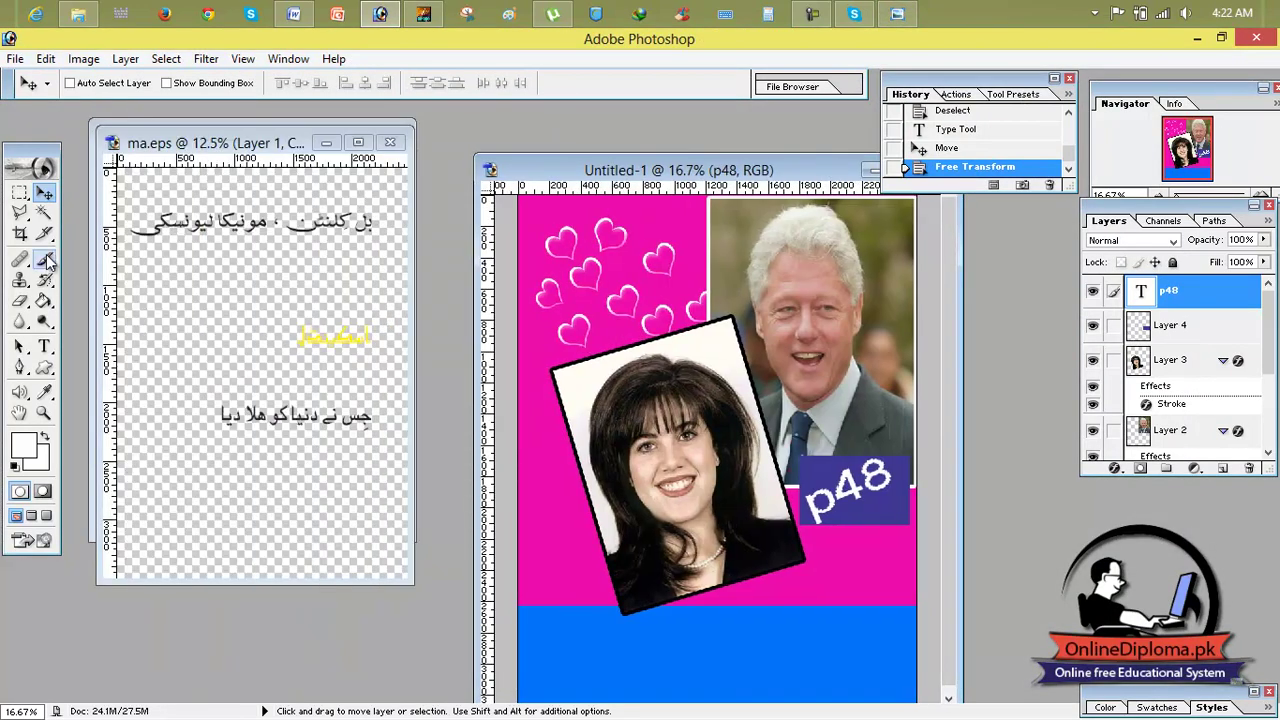
click(20, 193)
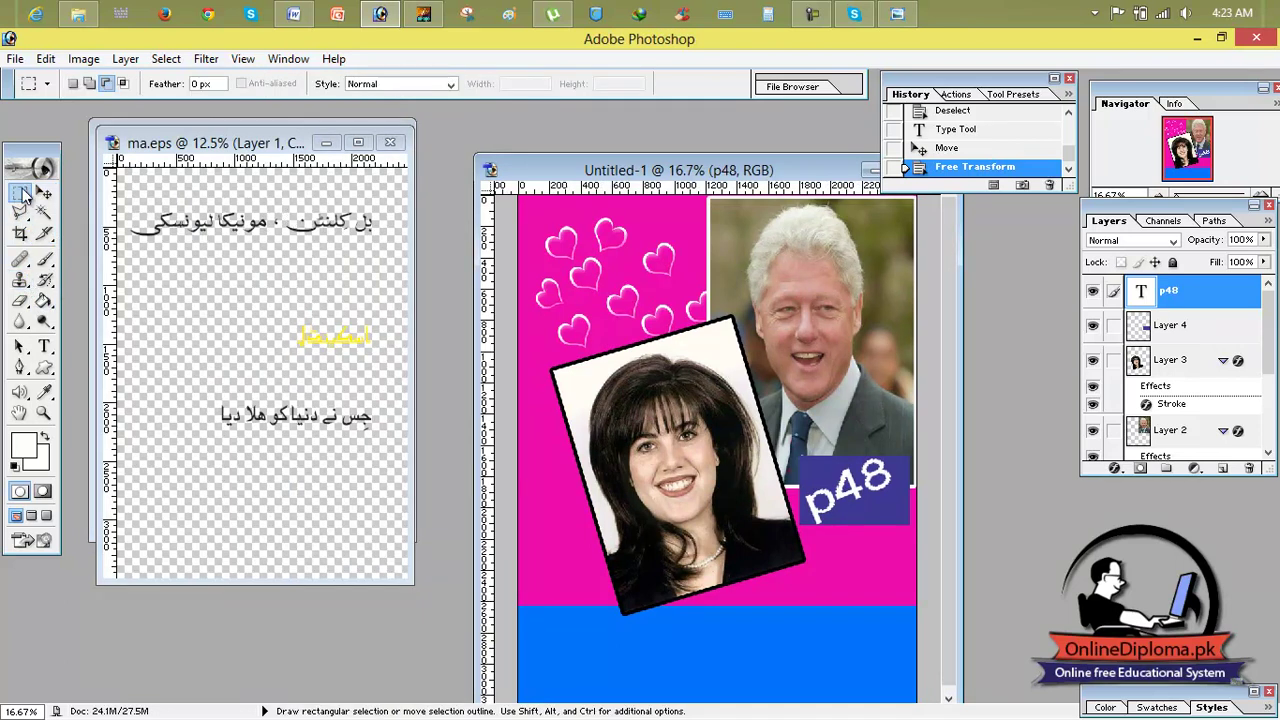
click(357, 142)
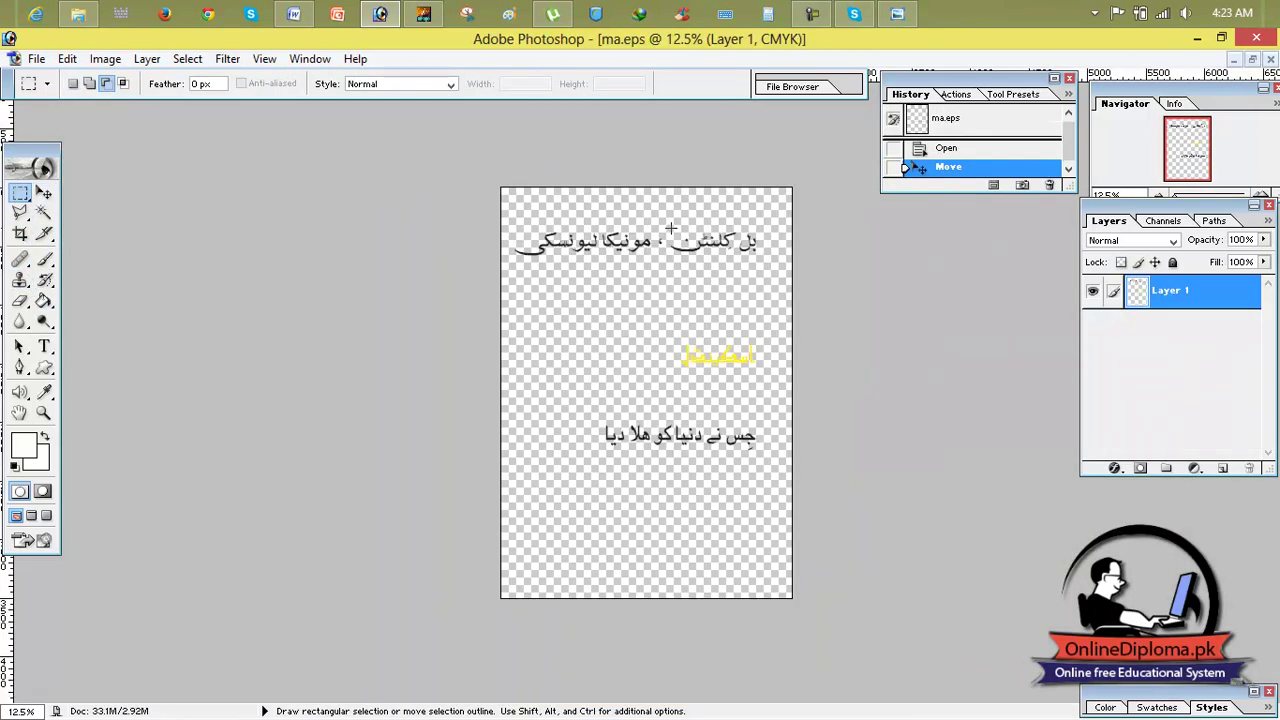
drag(760, 273, 768, 266)
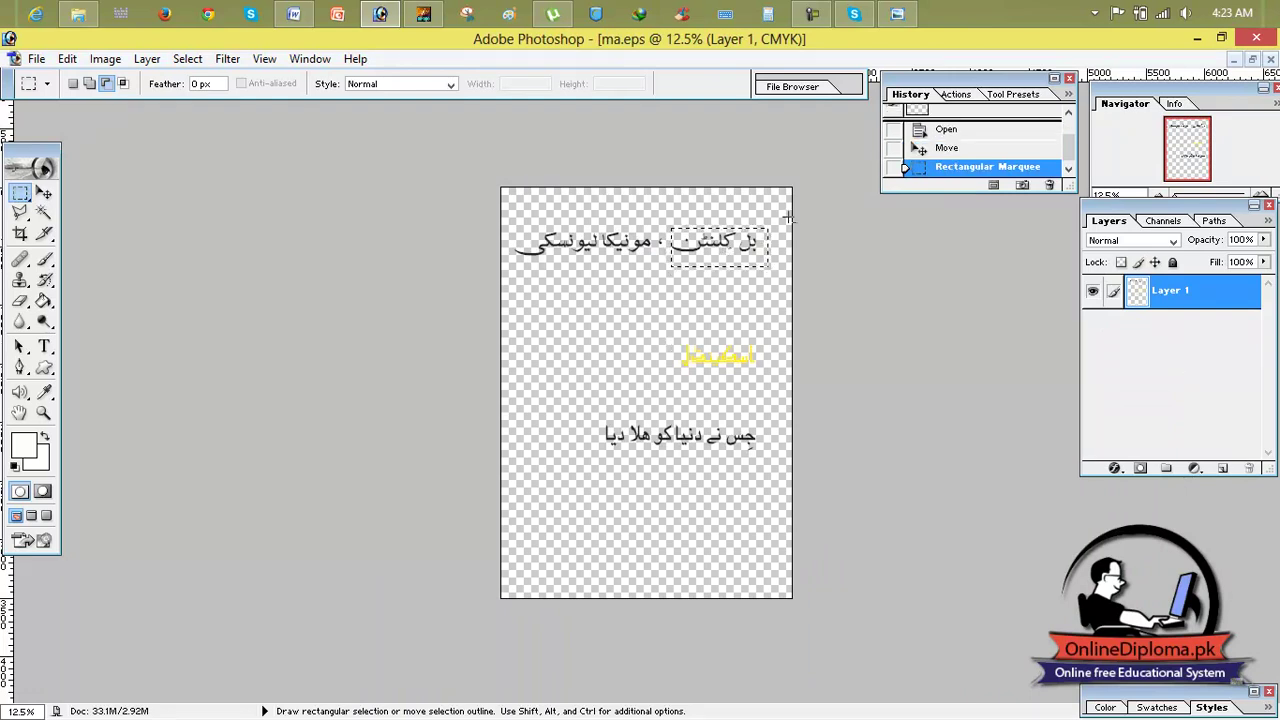
click(1252, 60)
Step: Drag the Urdu name onto the cover as Layer 5 and place it below the p48 box
click(43, 192)
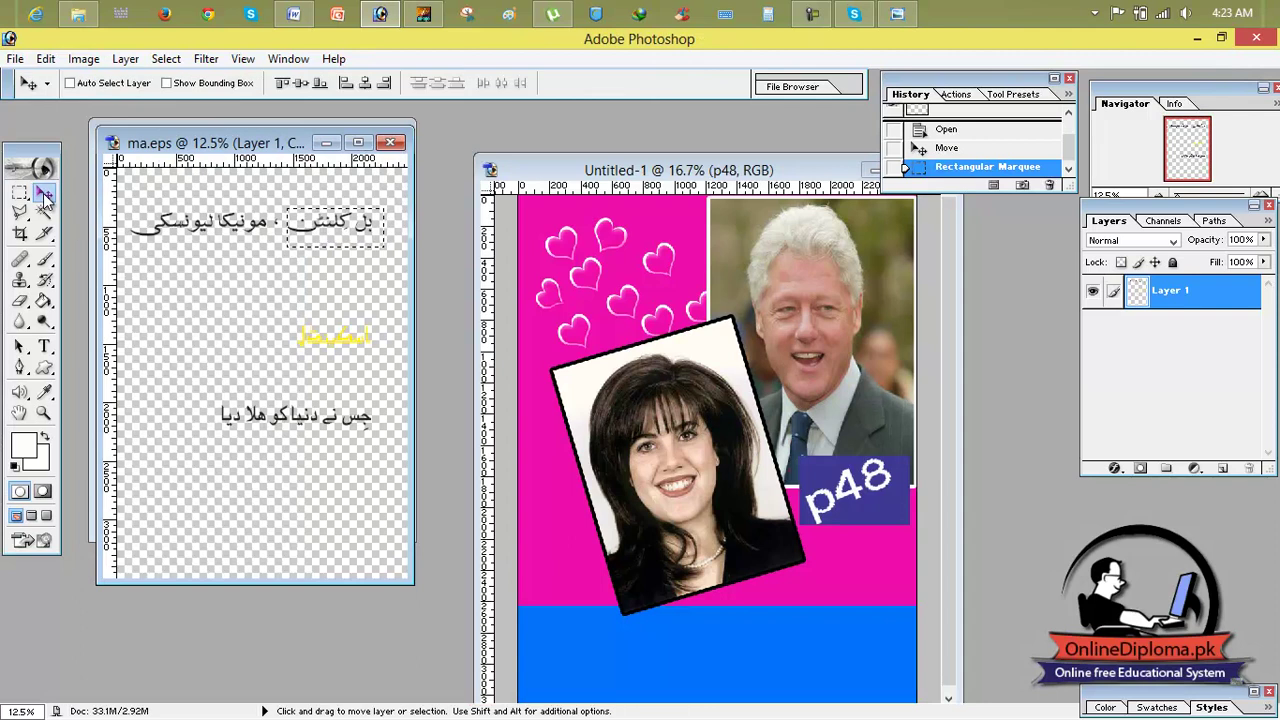
drag(345, 222, 637, 347)
drag(772, 448, 853, 458)
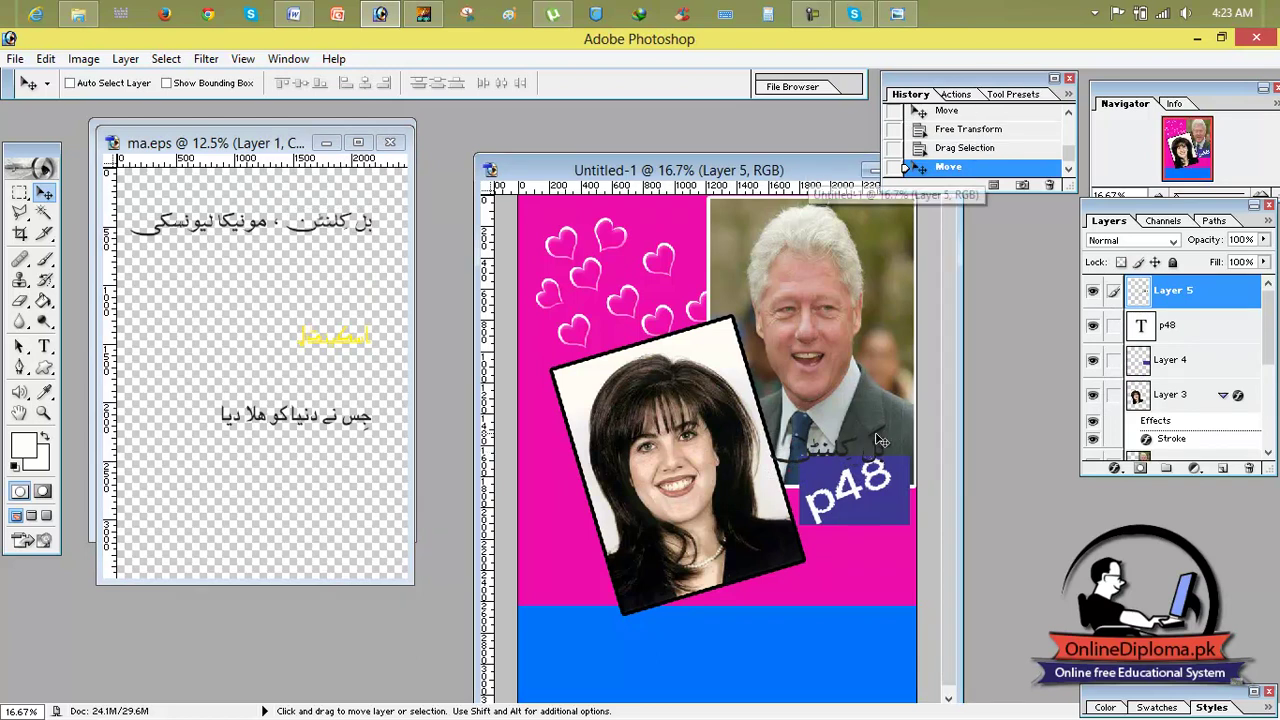
click(327, 143)
click(328, 134)
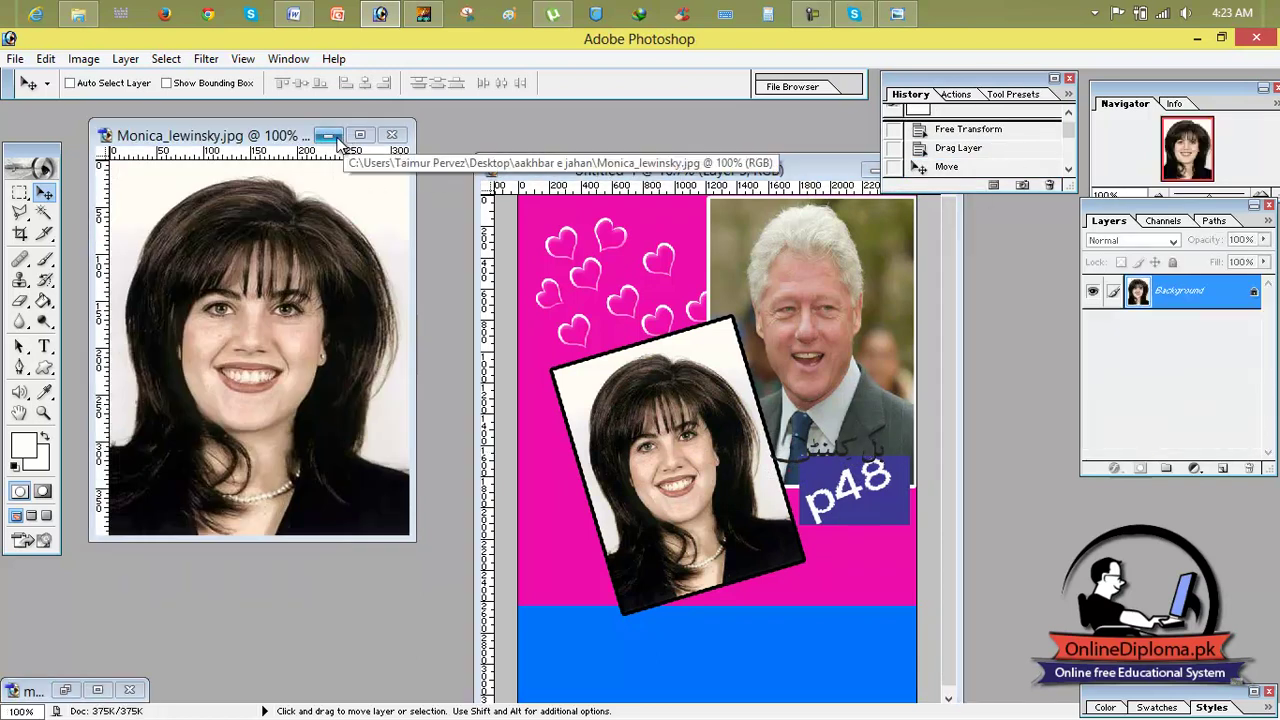
drag(876, 462, 885, 551)
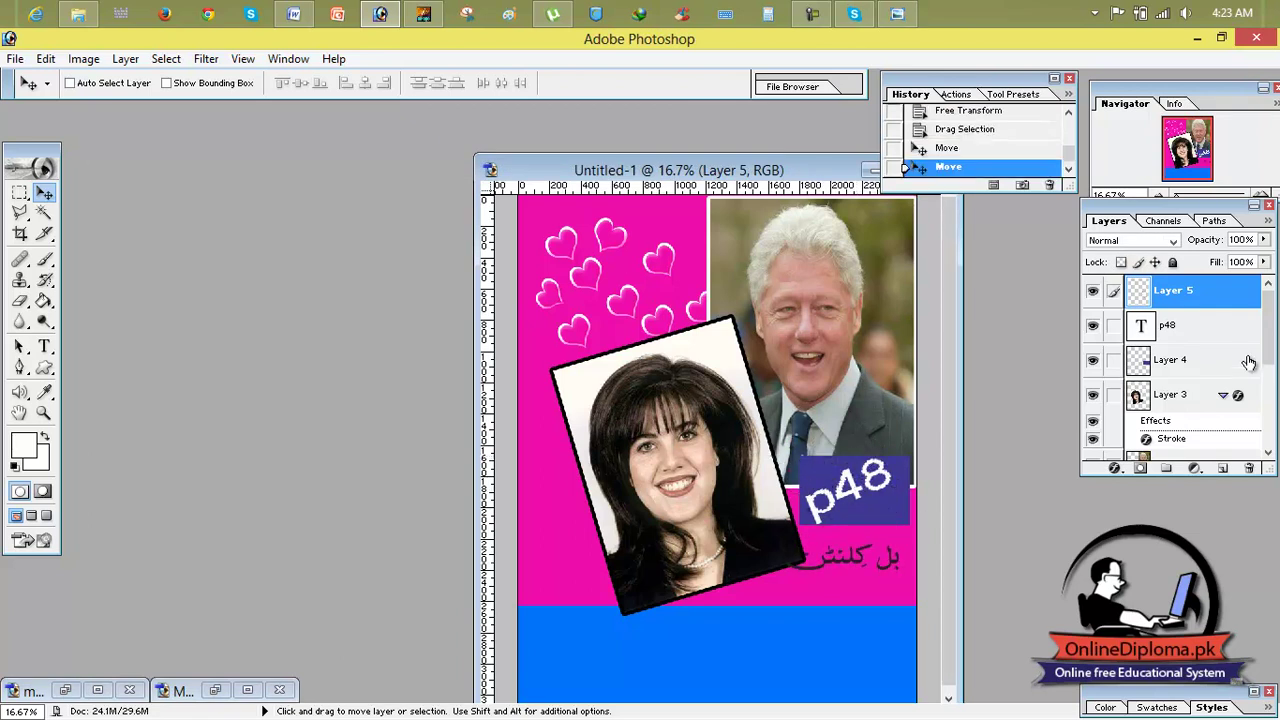
Step: Load Layer 5's text selection, fill the Urdu name with blue, and deselect
ctrl+click(1200, 292)
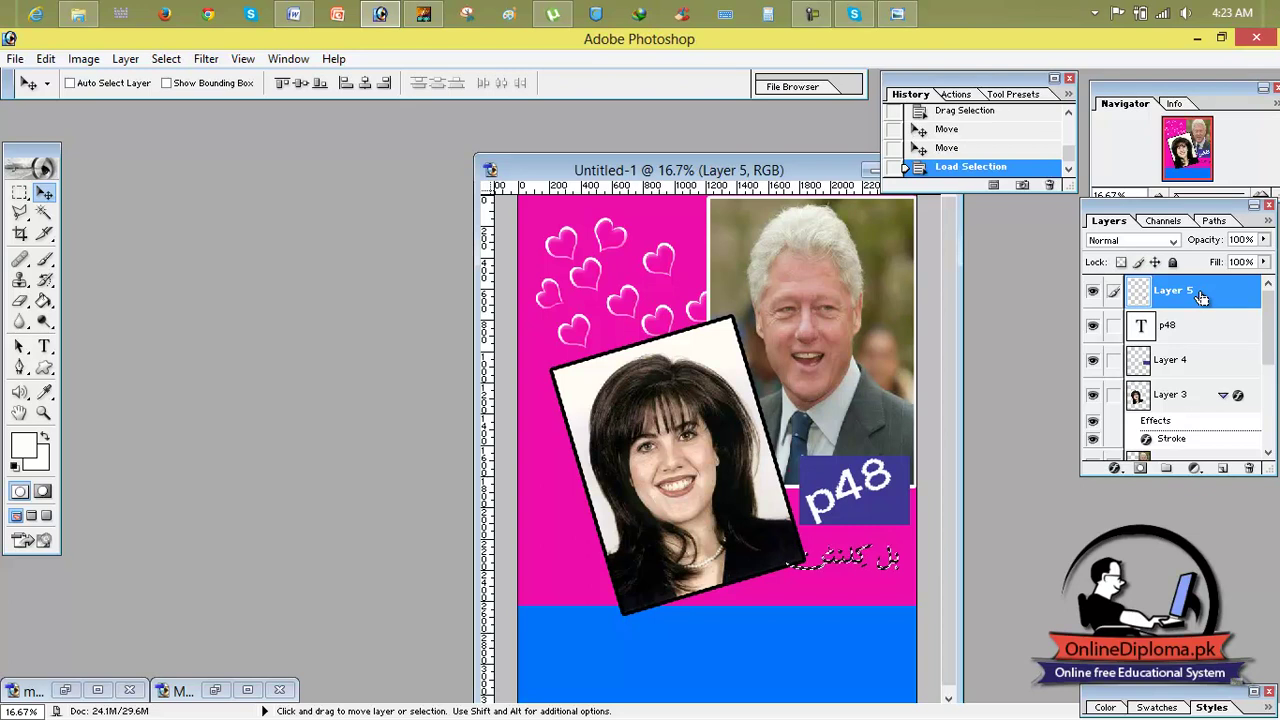
click(24, 446)
drag(894, 334, 927, 254)
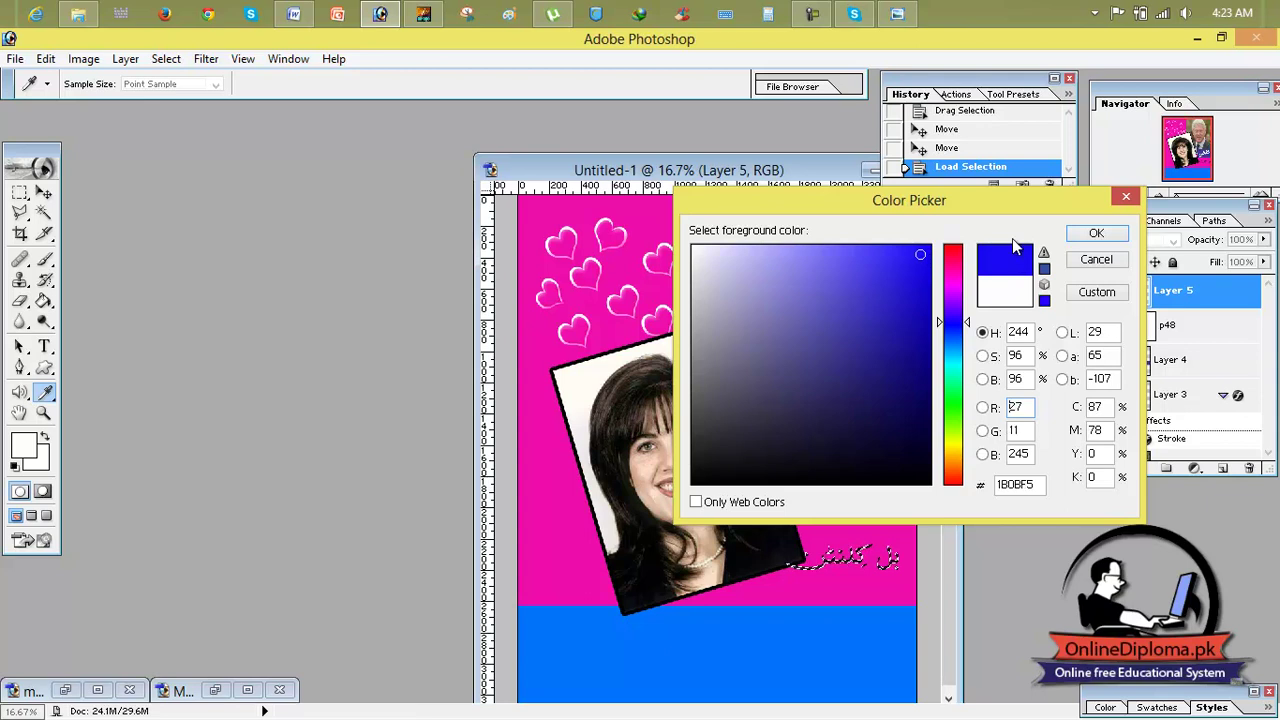
click(1096, 232)
key(v)
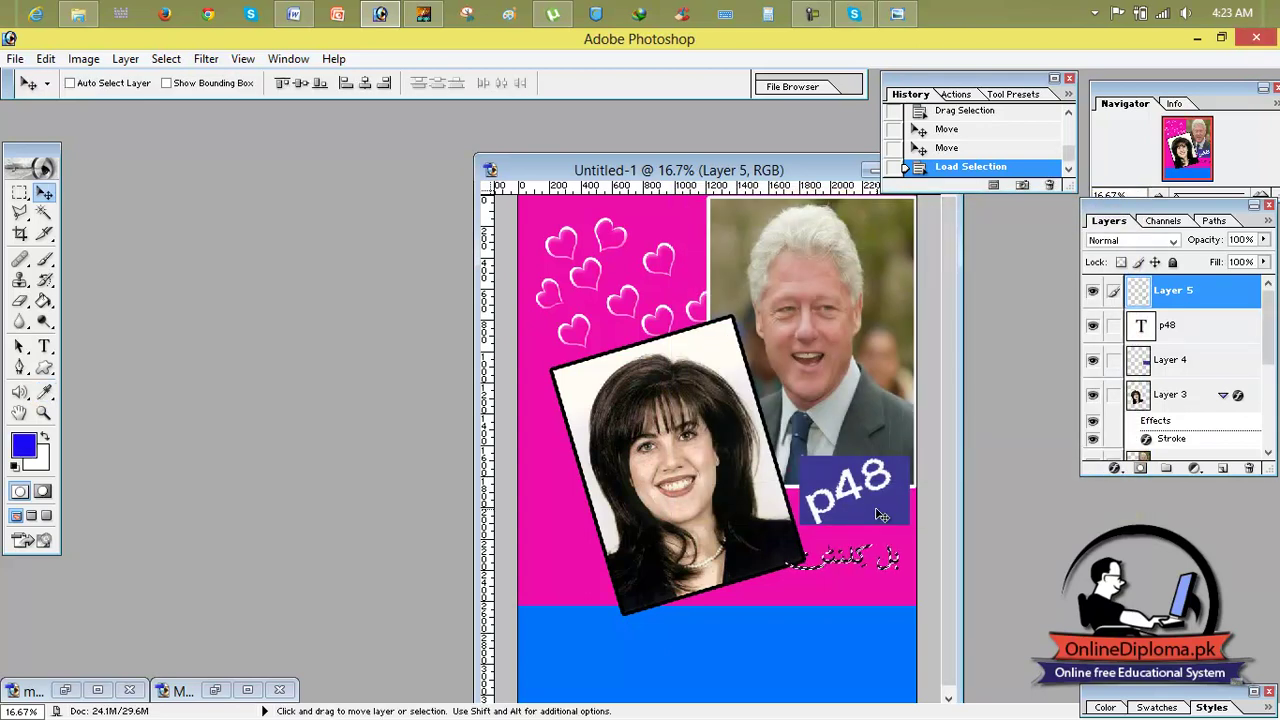
key(alt+Delete)
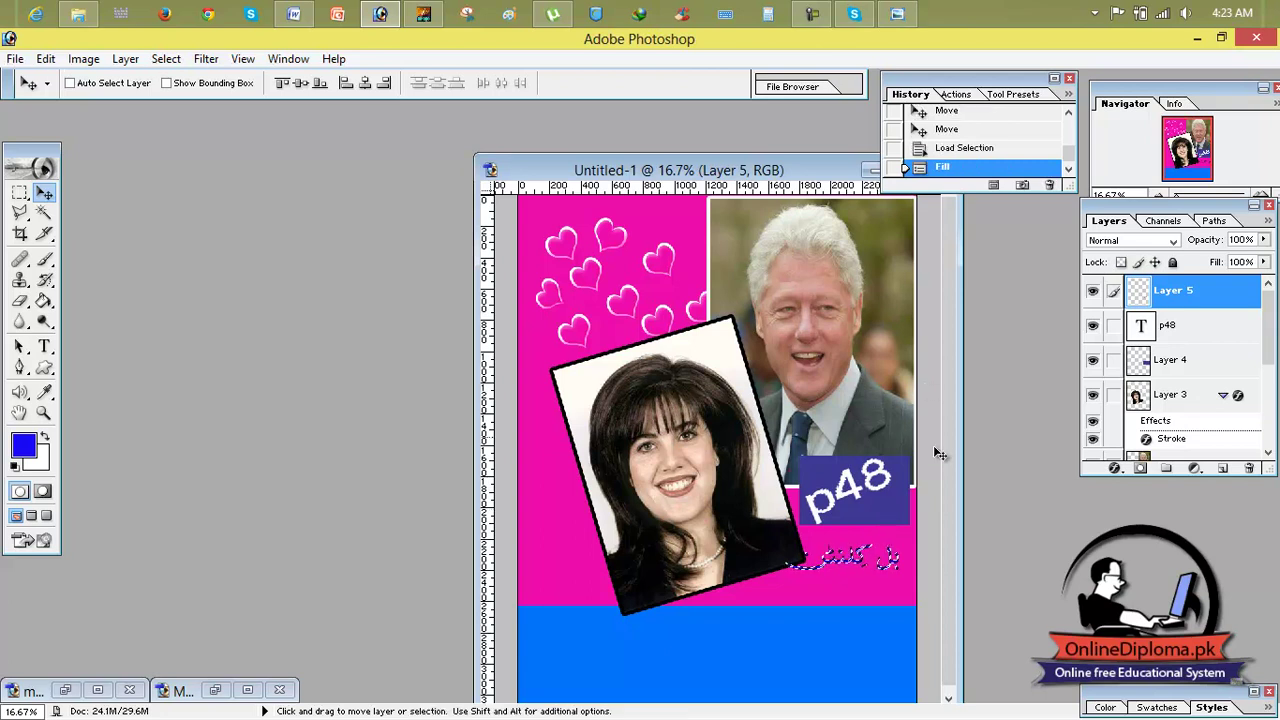
key(ctrl+d)
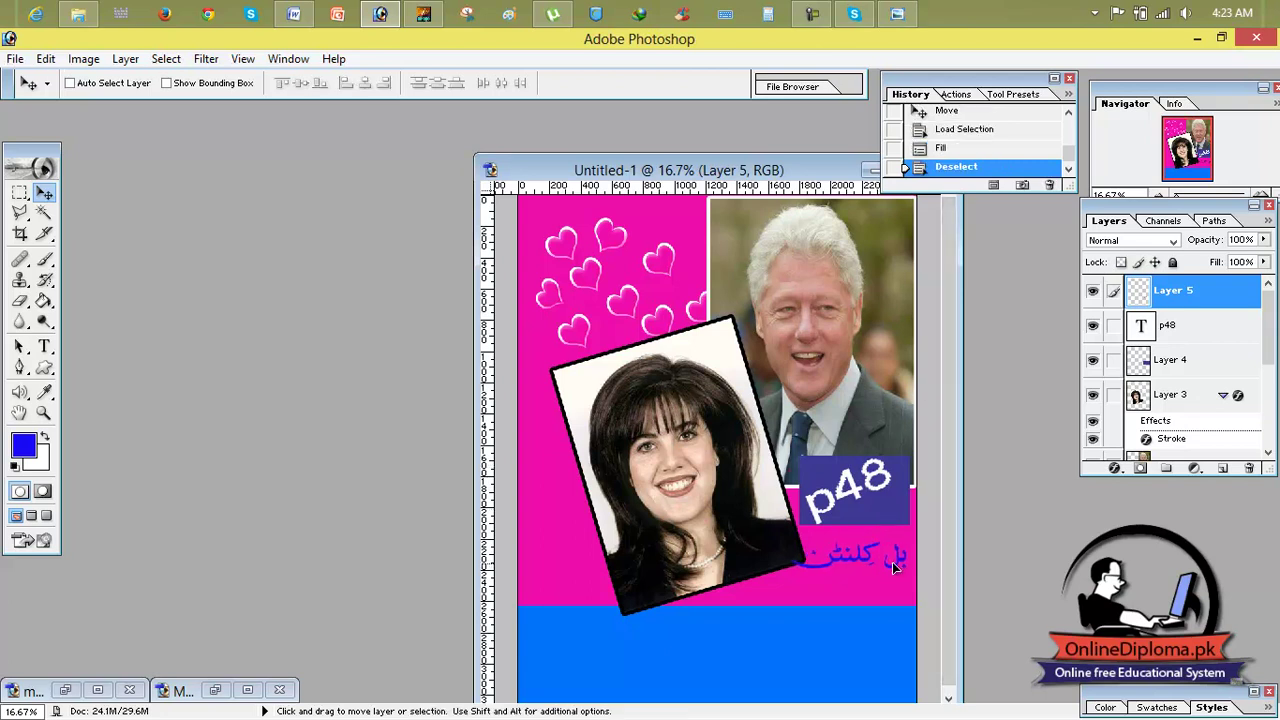
Step: Nudge the blue Urdu name and stretch it to 81% width and 234.9% height
drag(903, 560, 866, 582)
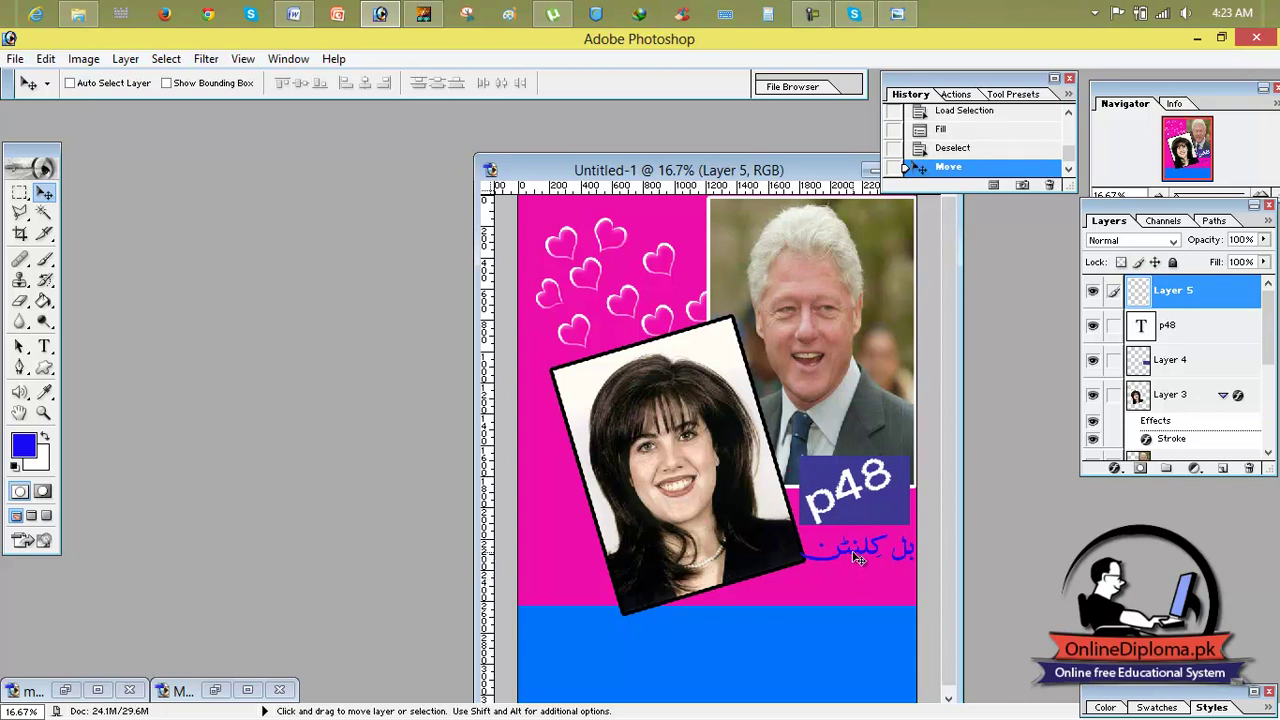
key(ctrl+t)
mouse_move(858, 533)
mouse_down()
mouse_move(860, 518)
mouse_move(861, 549)
mouse_move(824, 557)
mouse_move(848, 552)
mouse_up()
Step: Apply the Urdu name's stretch and nudge it slightly lower beneath p48
click(43, 192)
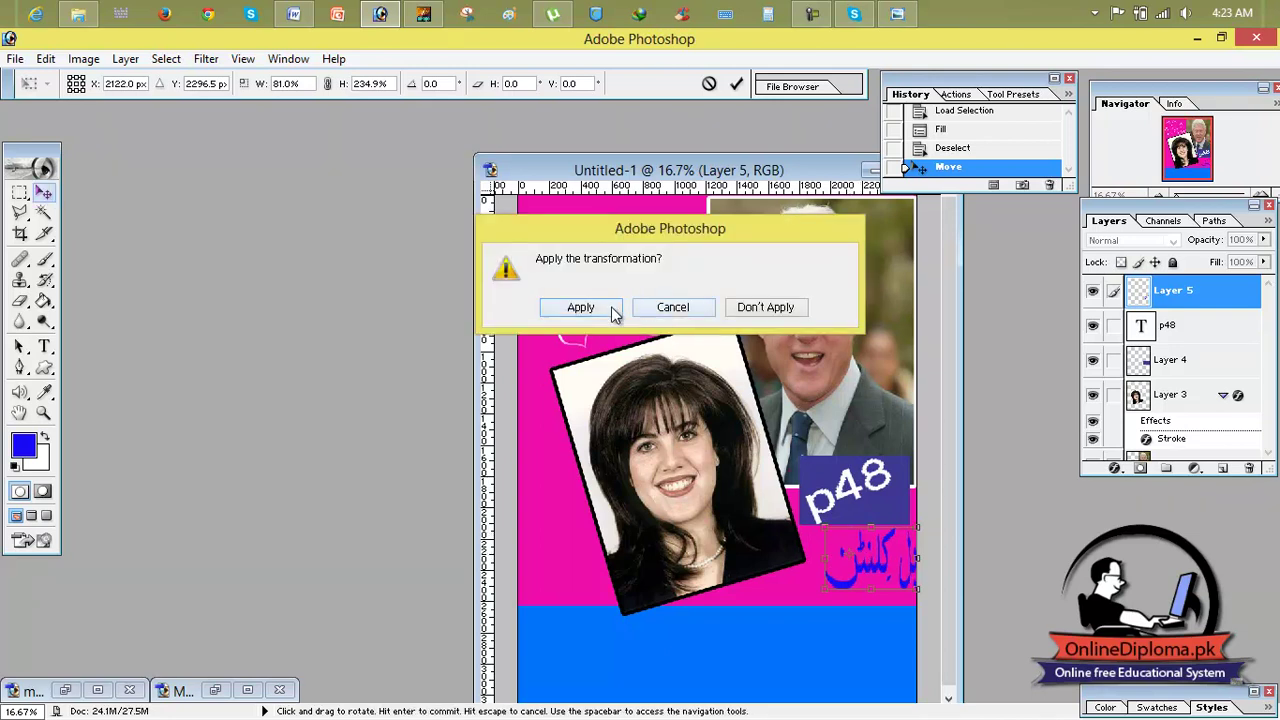
click(580, 307)
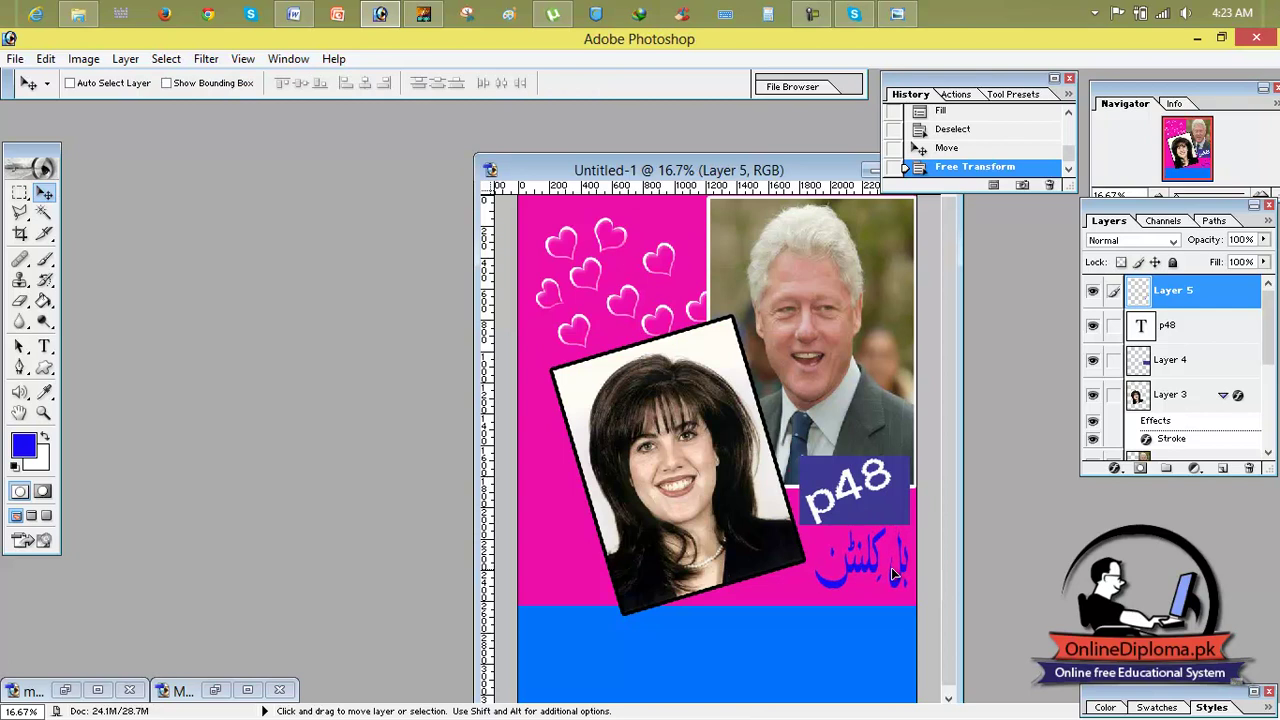
drag(894, 572, 893, 589)
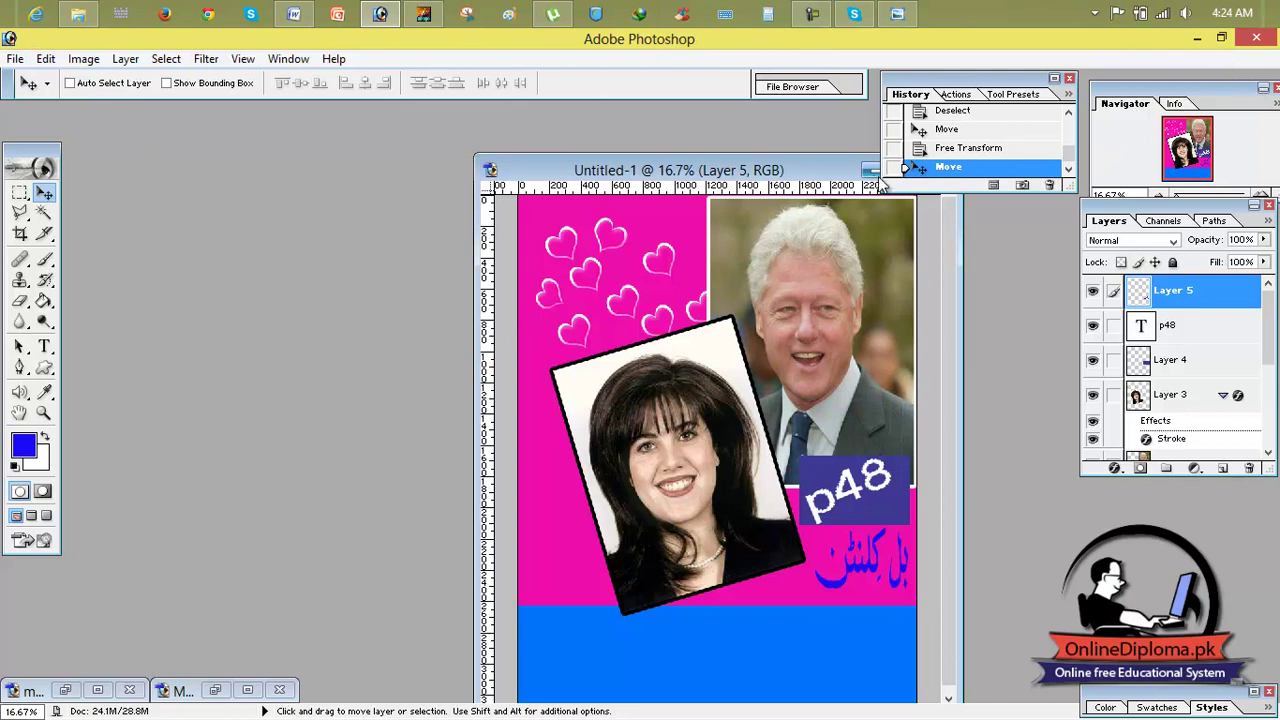
Step: Rearrange the document windows so ma.eps floats in front beside the cover composition
drag(839, 178, 797, 170)
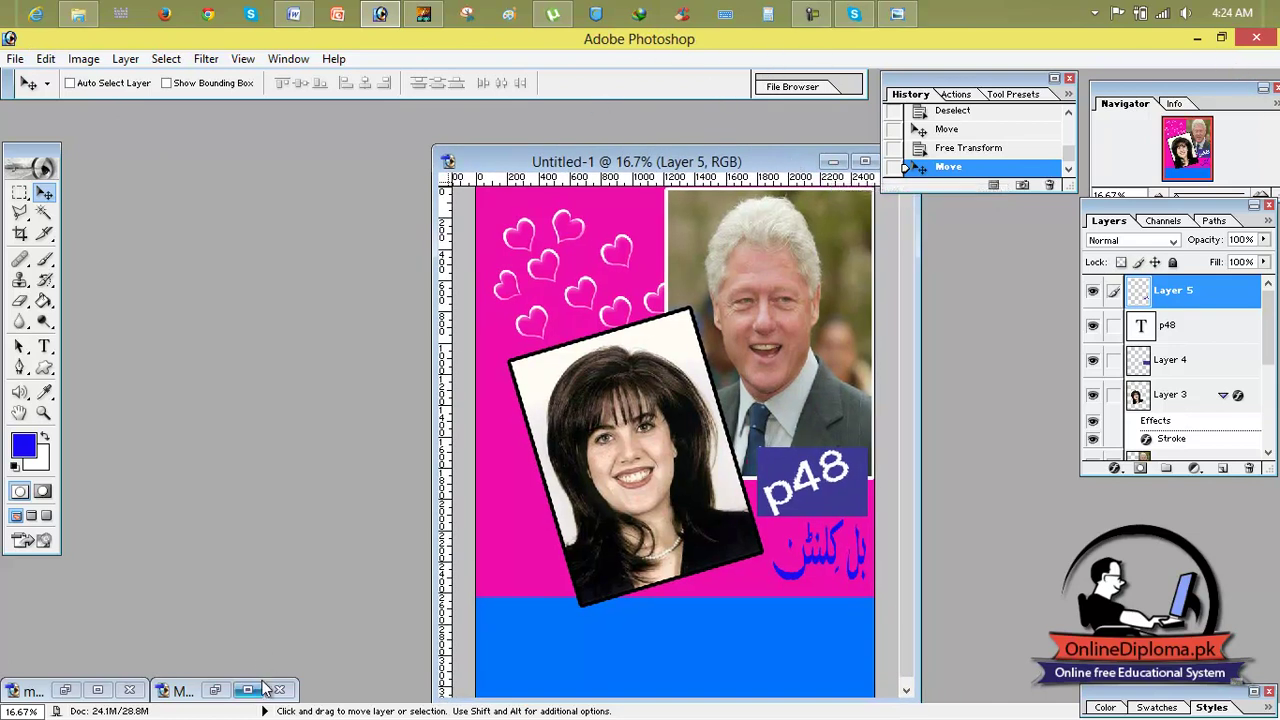
click(252, 690)
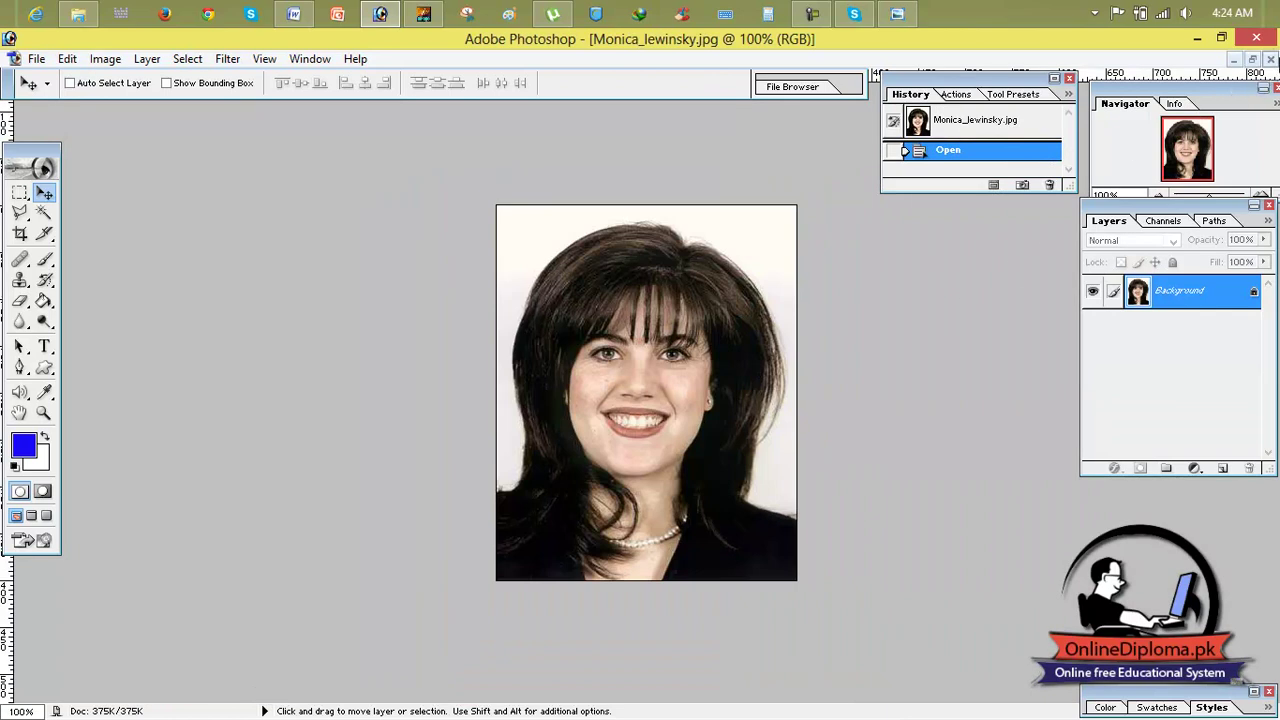
key(ctrl+Tab)
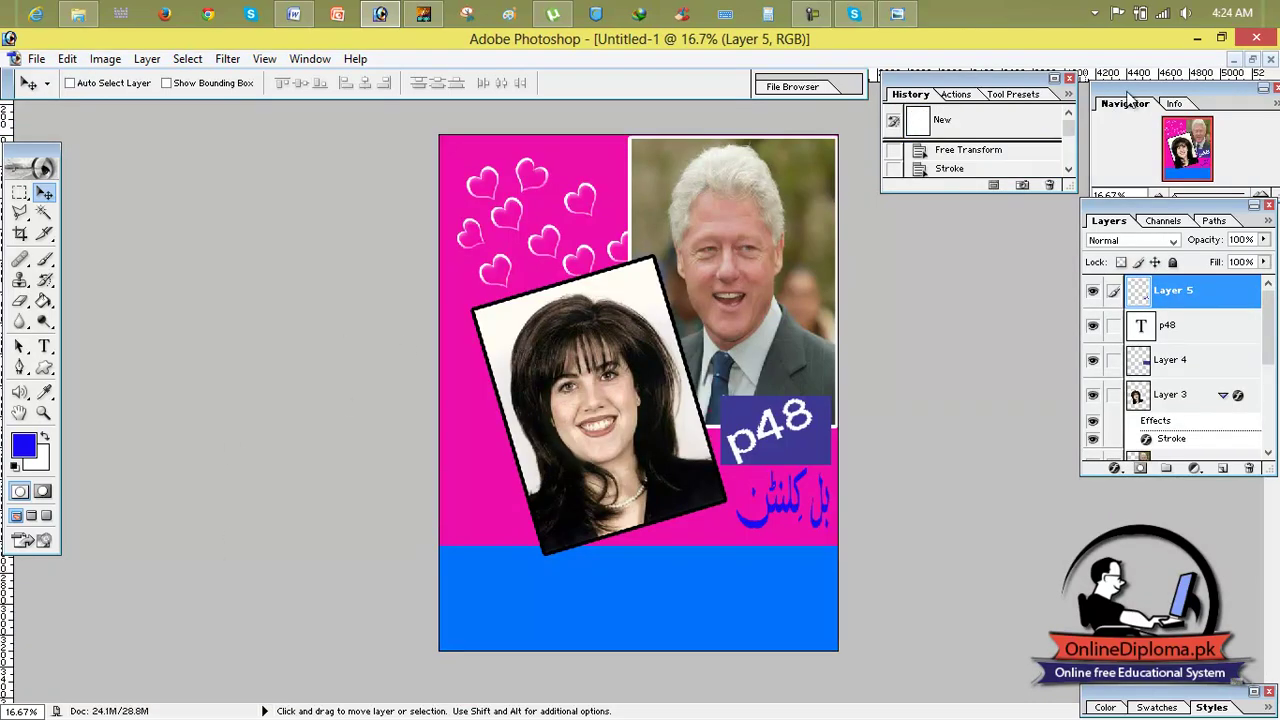
click(1252, 60)
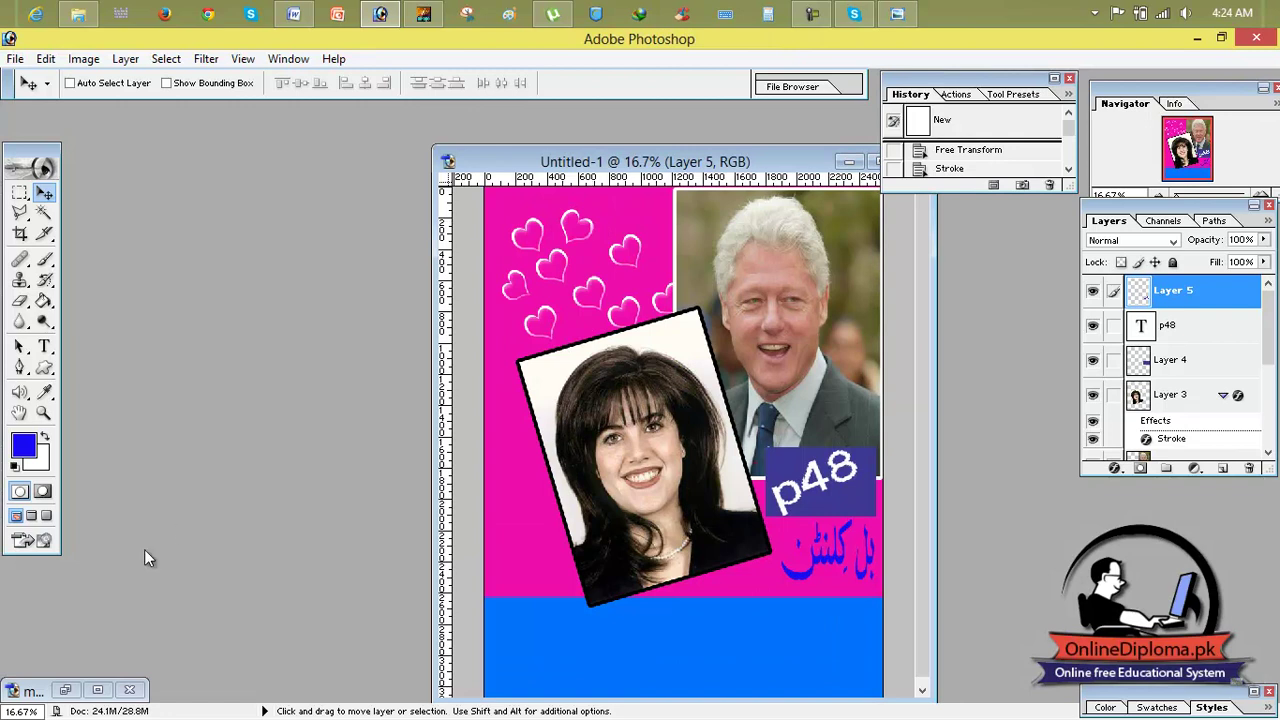
click(98, 690)
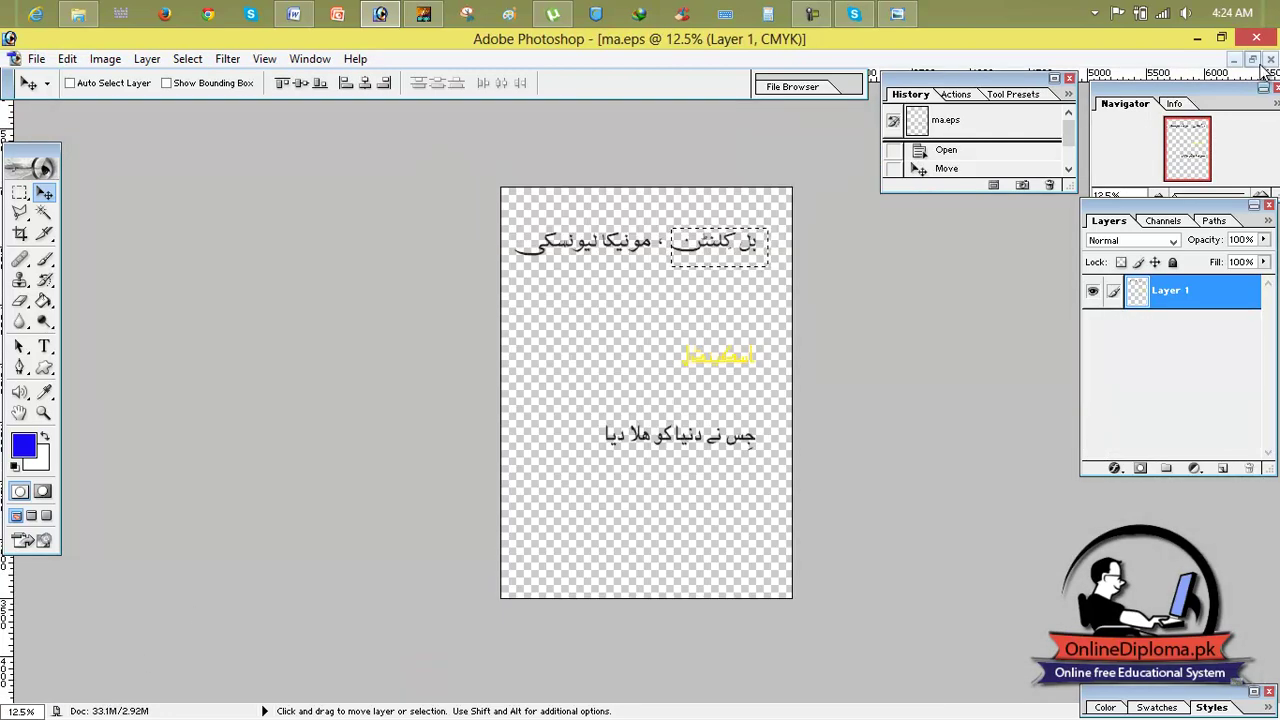
click(1252, 60)
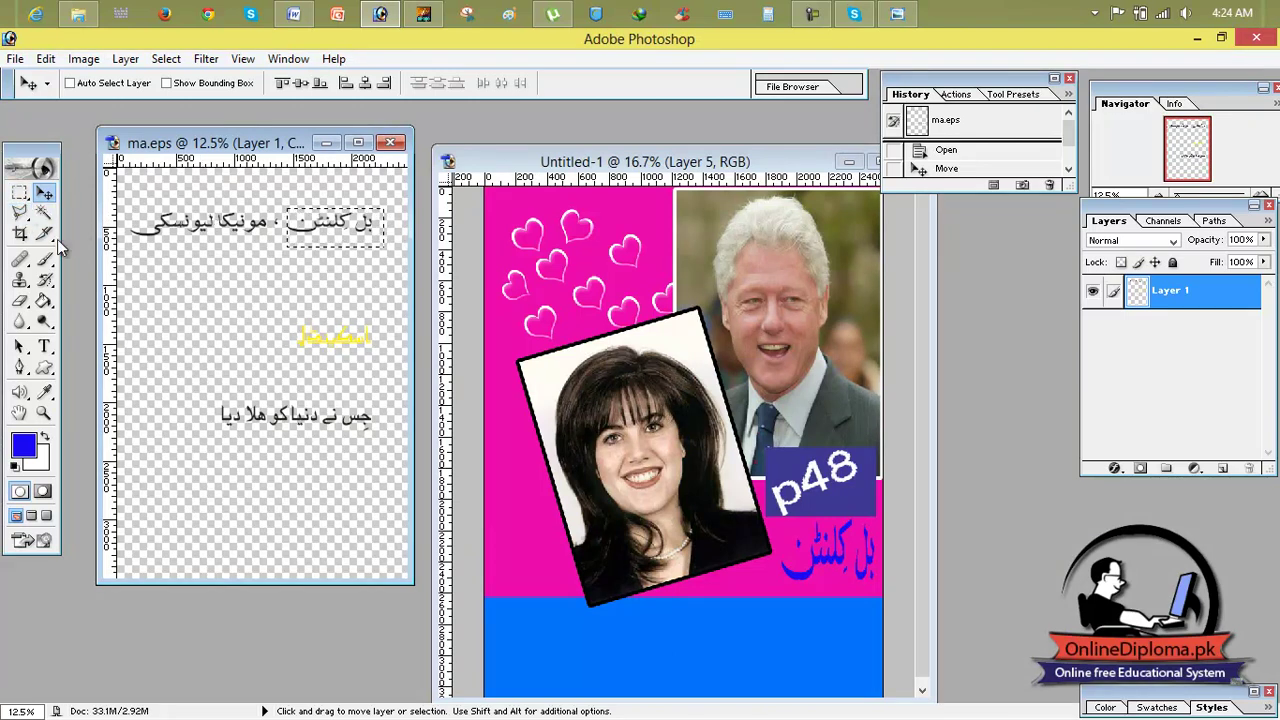
Step: Marquee-select the left-hand Urdu words in ma.eps, redoing the selection until correct
click(20, 212)
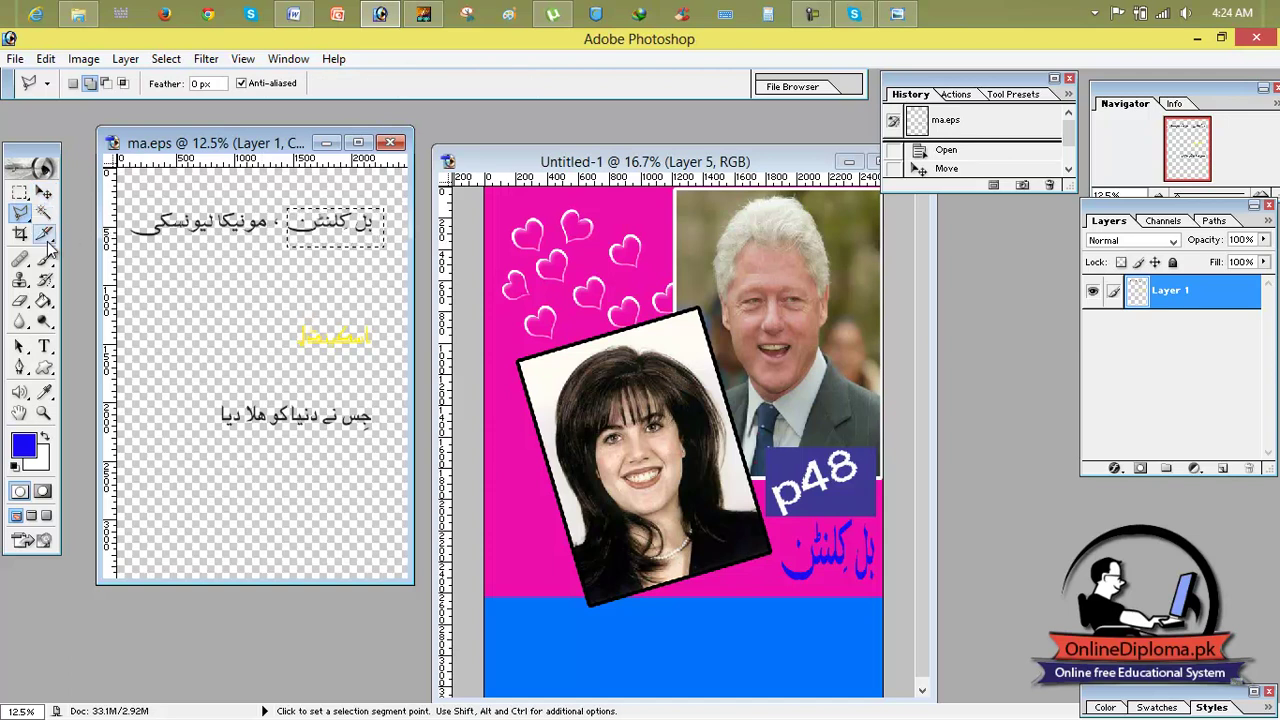
click(22, 196)
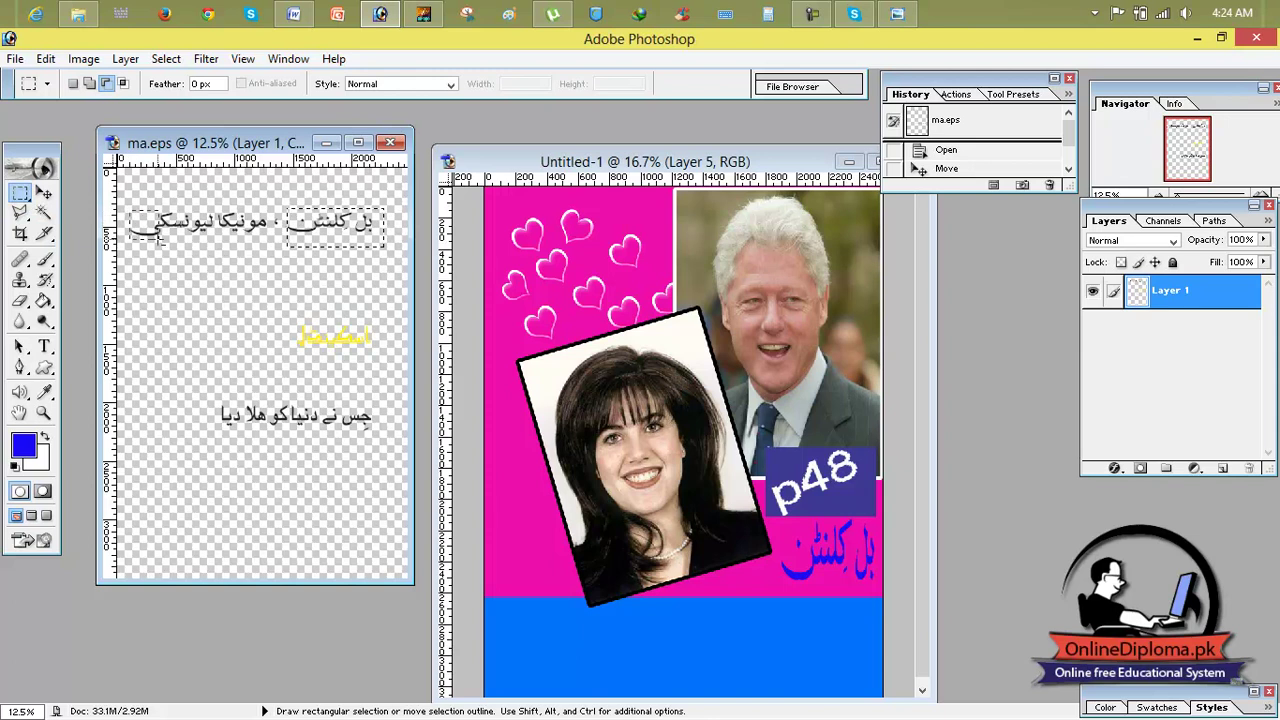
drag(160, 240, 262, 246)
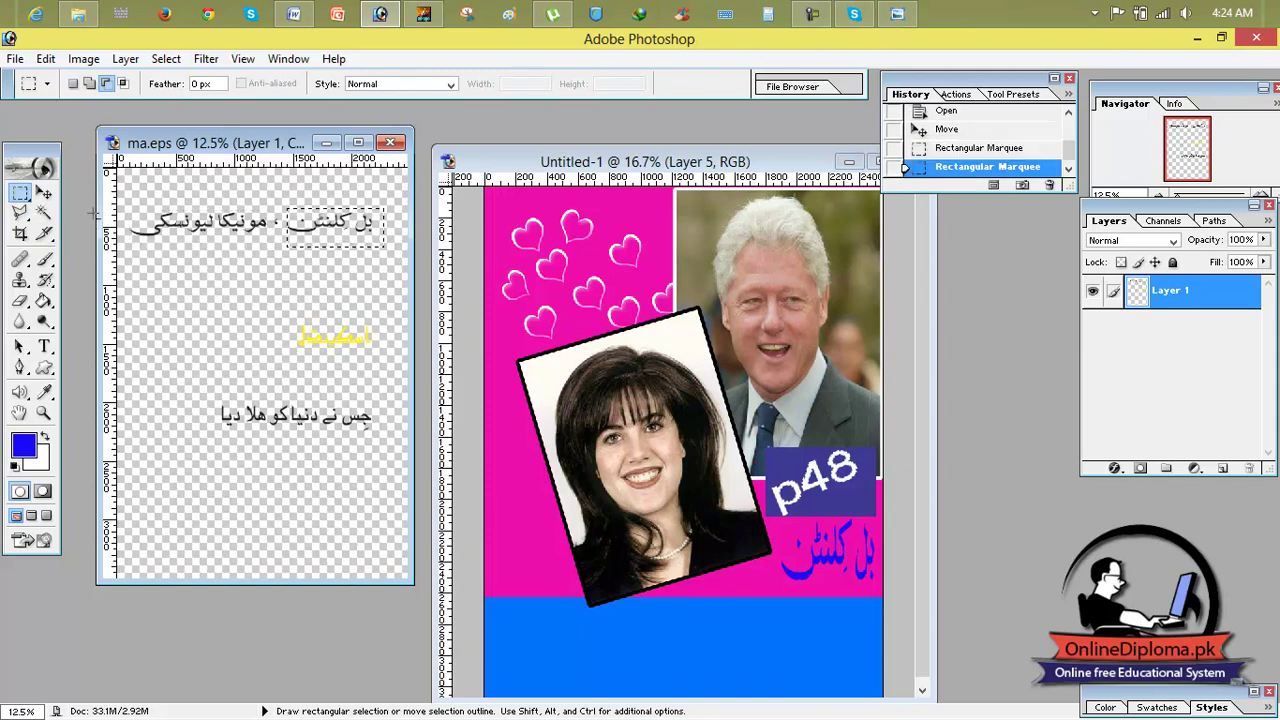
drag(220, 232, 272, 249)
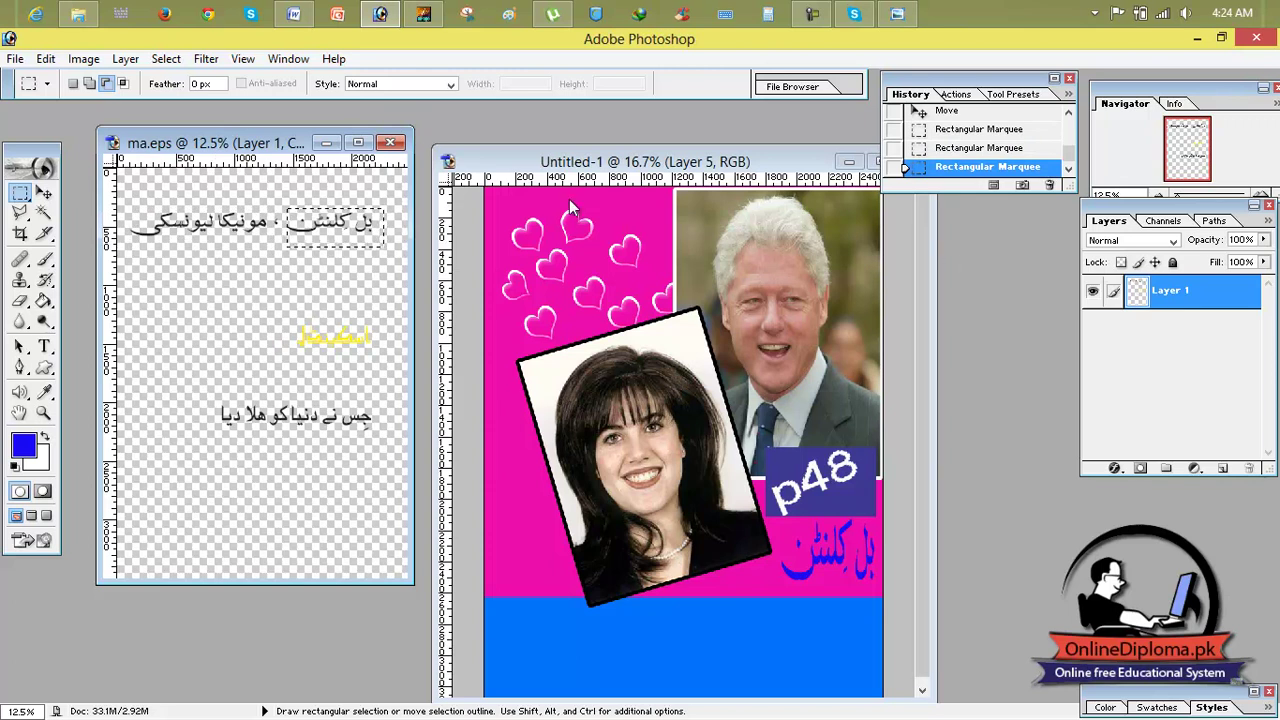
click(358, 142)
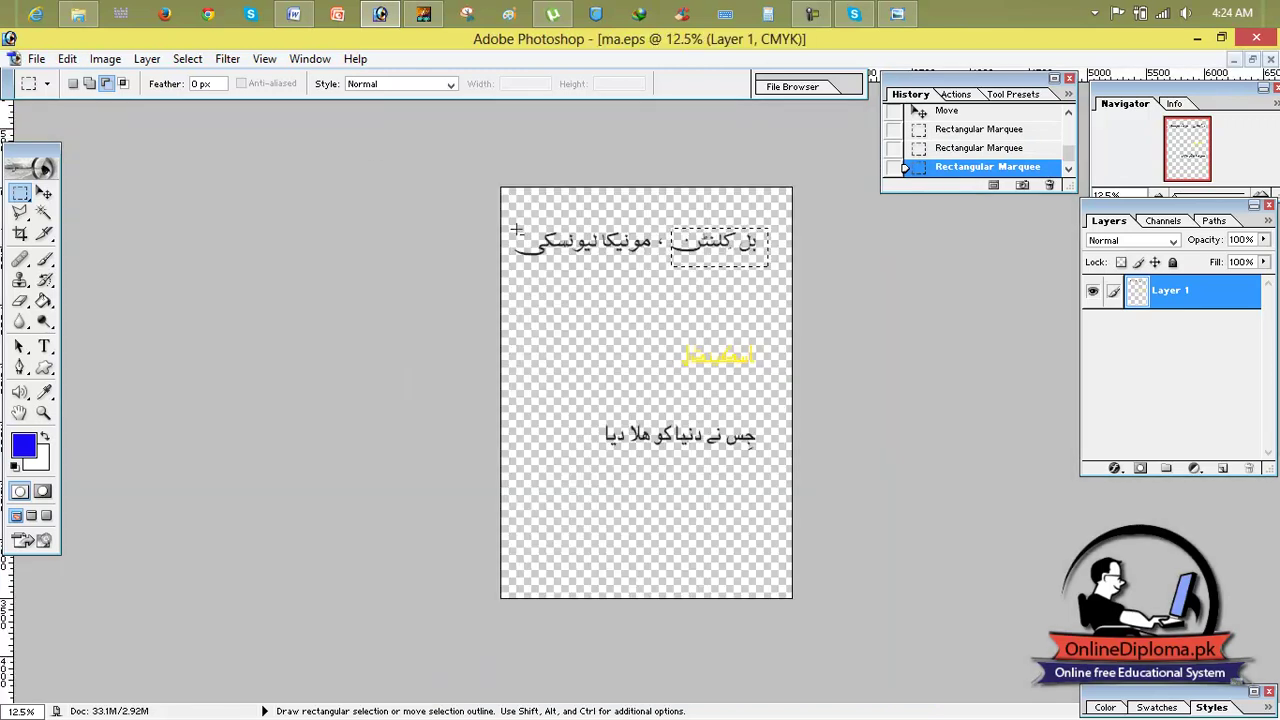
key(ctrl+d)
drag(510, 222, 655, 266)
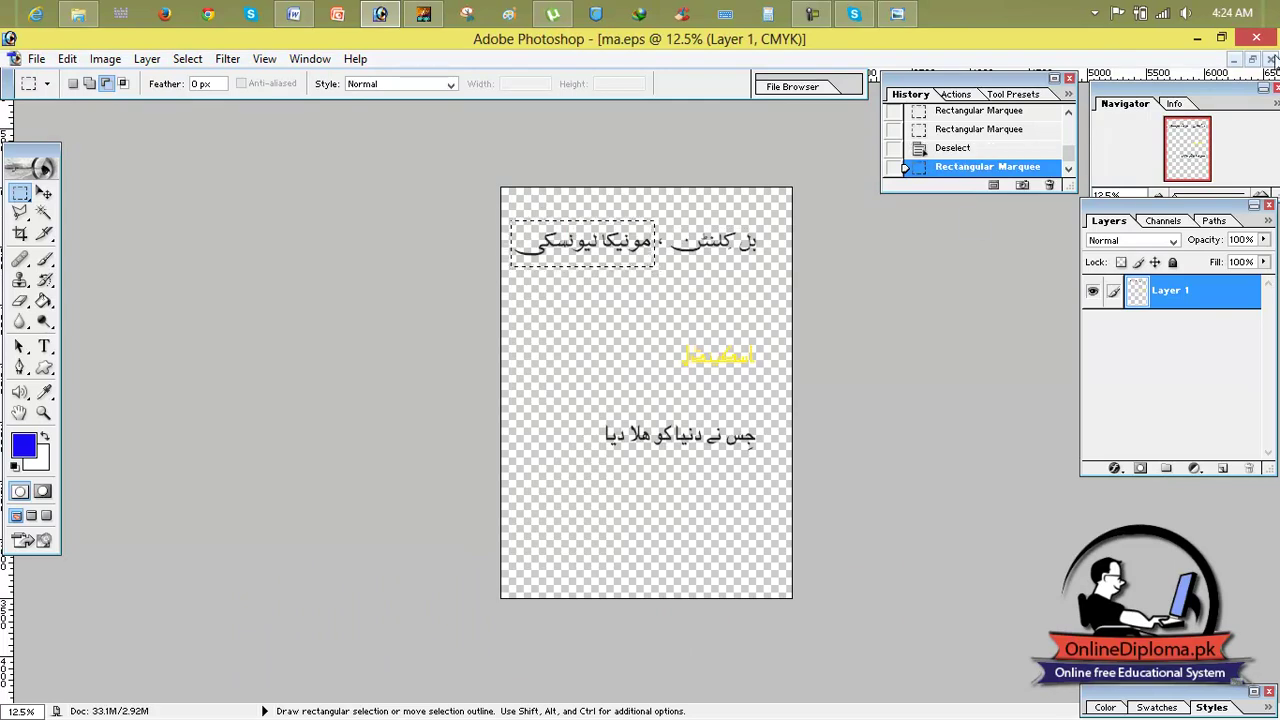
click(1252, 59)
Step: Drag the Urdu words onto the collage as Layer 6 along the photo's bottom edge, then minimize ma.eps
click(44, 193)
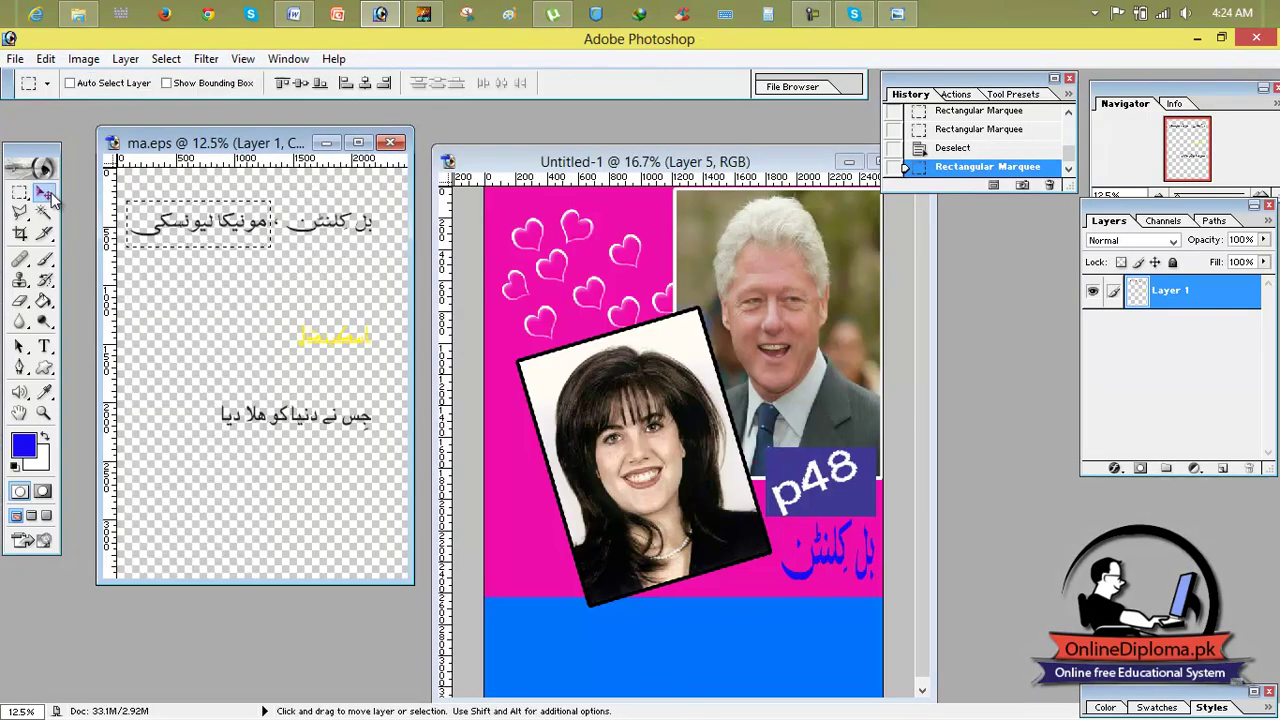
drag(200, 228, 607, 545)
drag(652, 582, 694, 571)
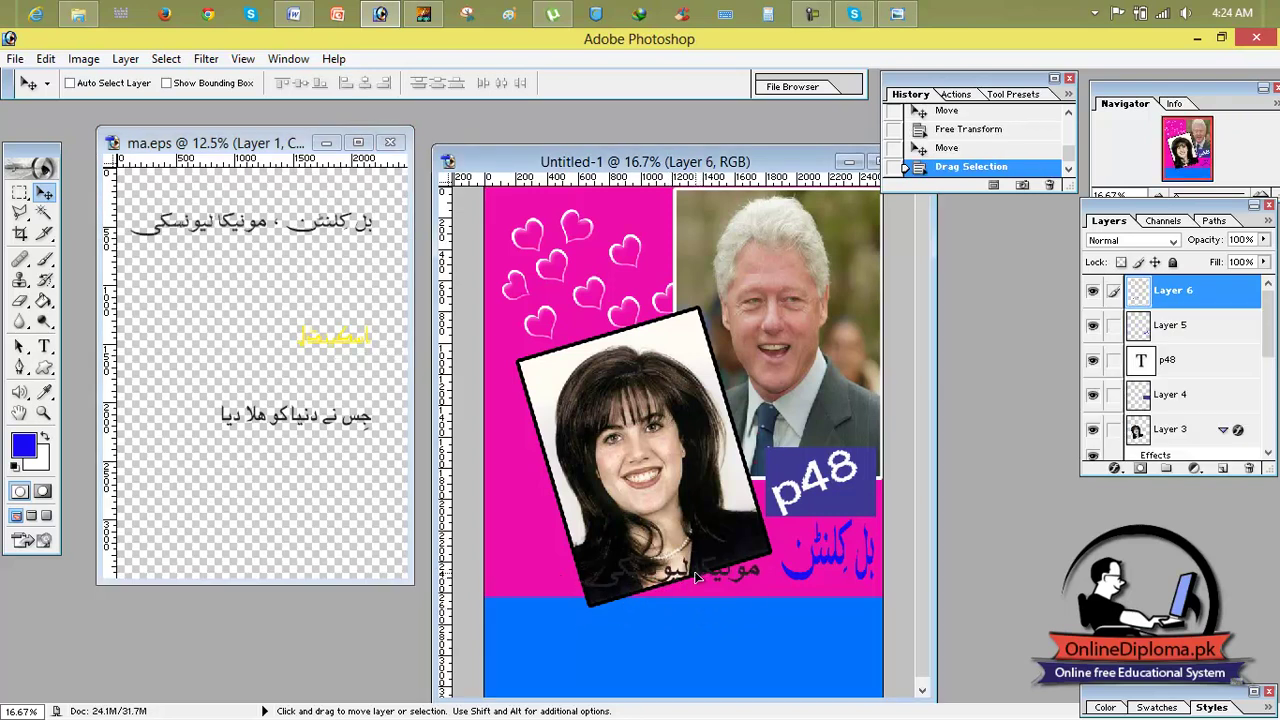
click(365, 162)
click(358, 142)
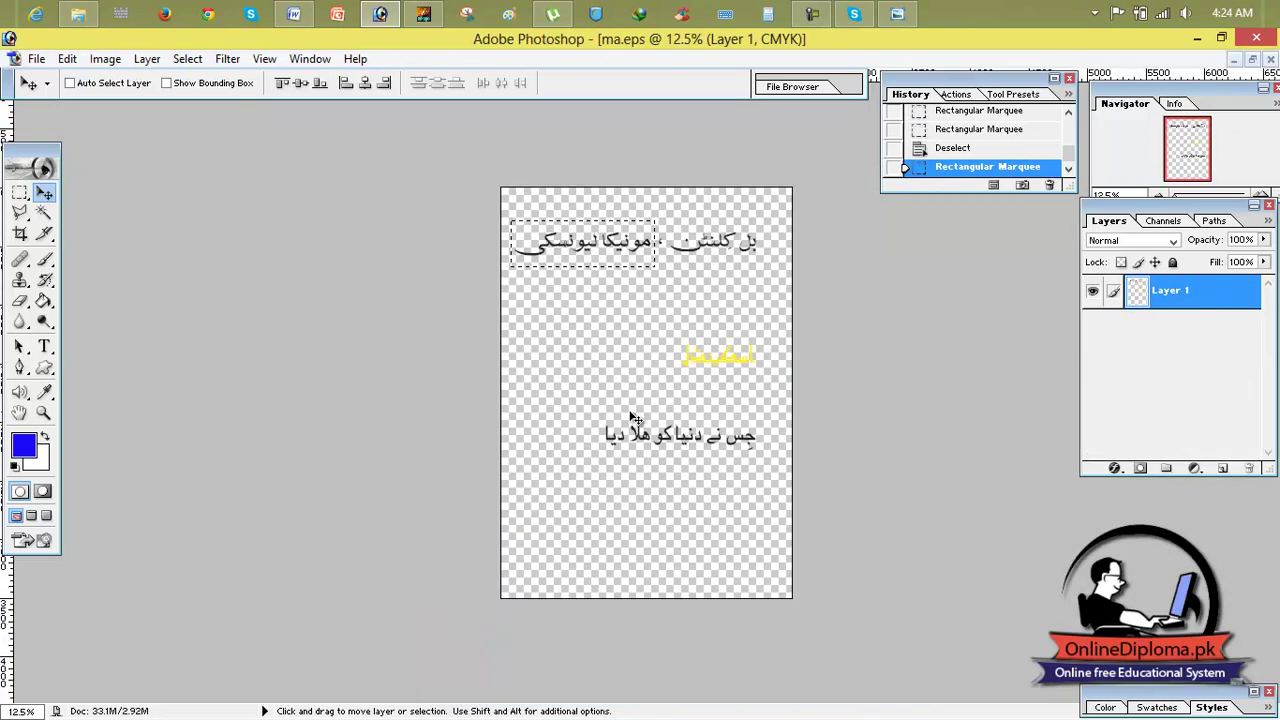
click(1233, 59)
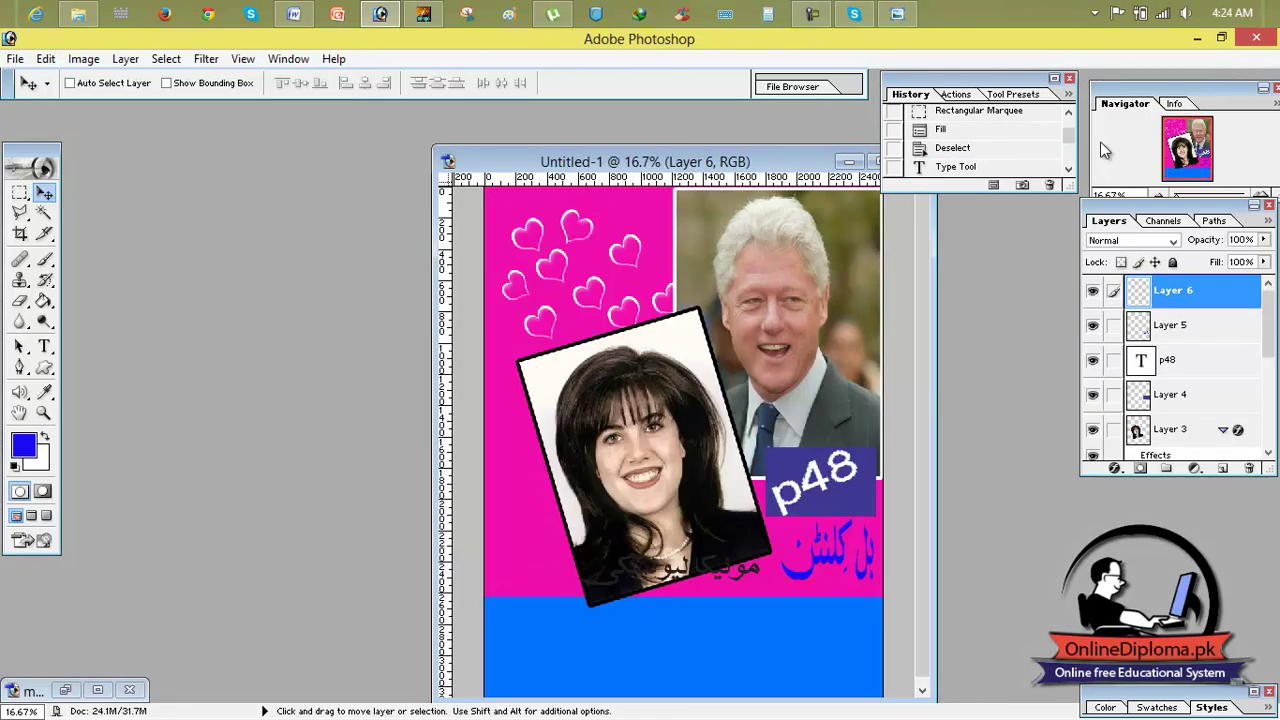
Step: Maximize the collage, undo an accidental fill, and fill Layer 6's Urdu words with yellow F5D70B
click(874, 162)
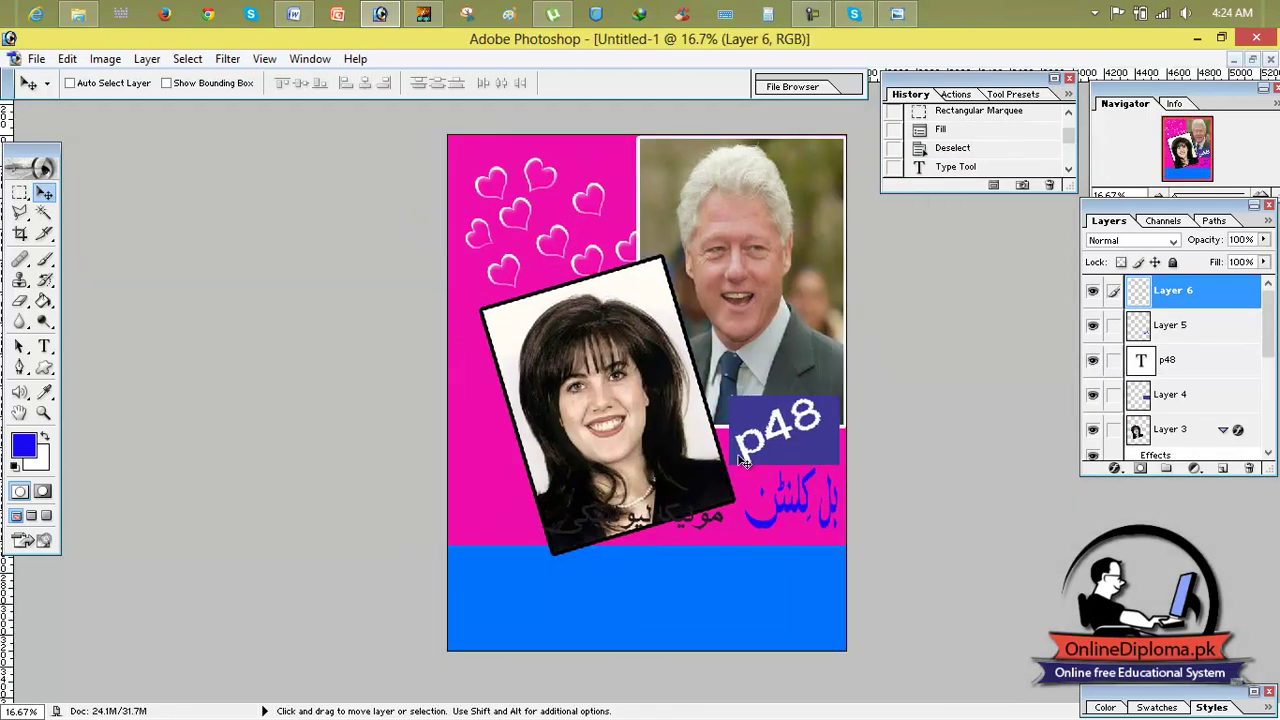
key(alt+BackSpace)
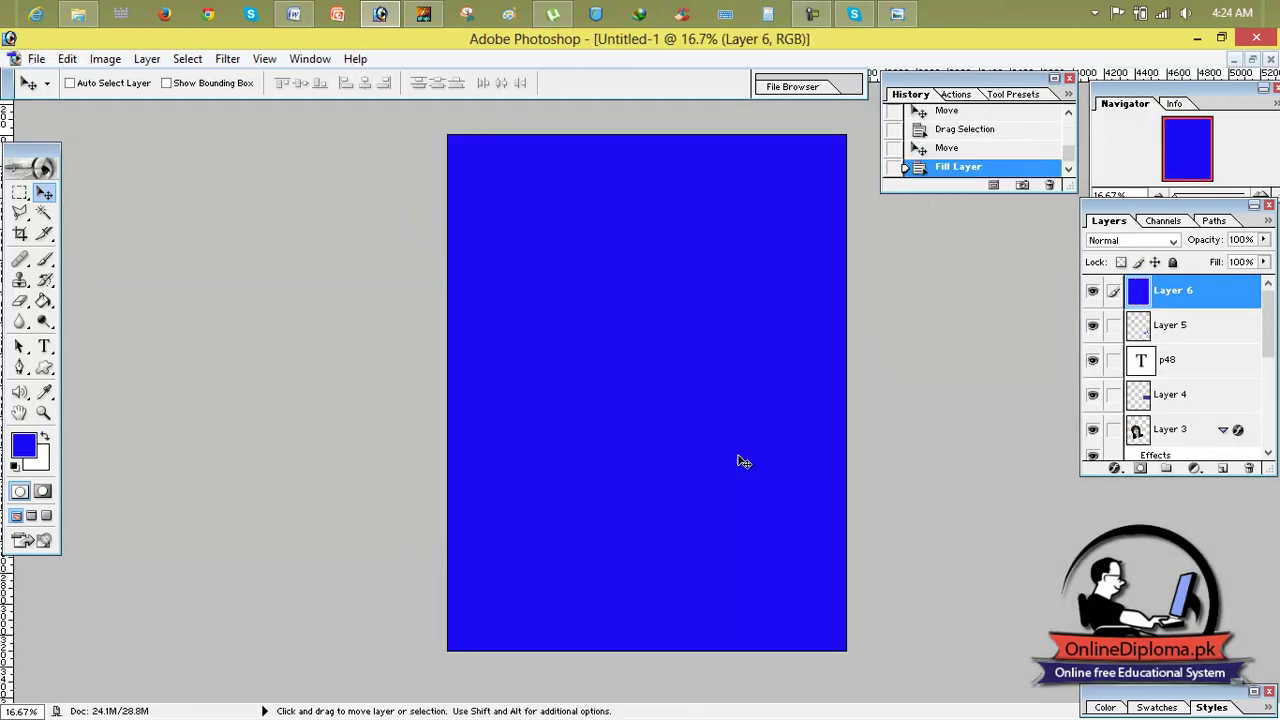
key(ctrl+z)
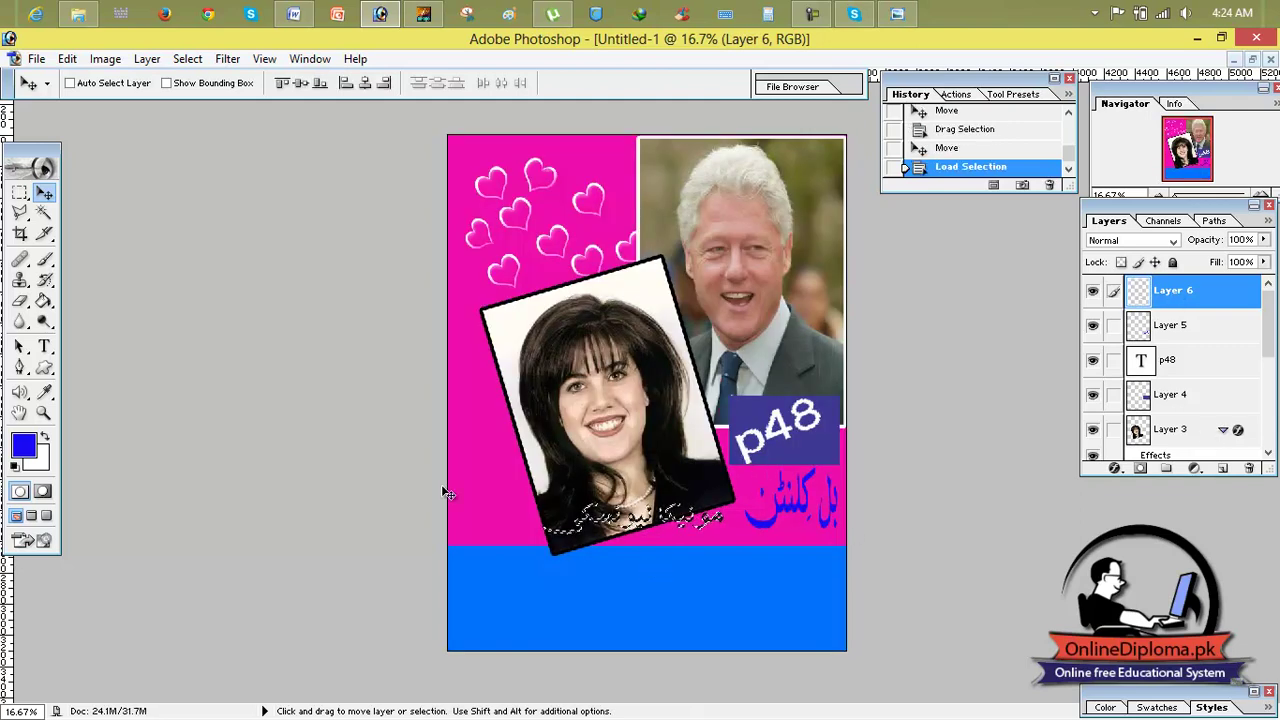
click(24, 446)
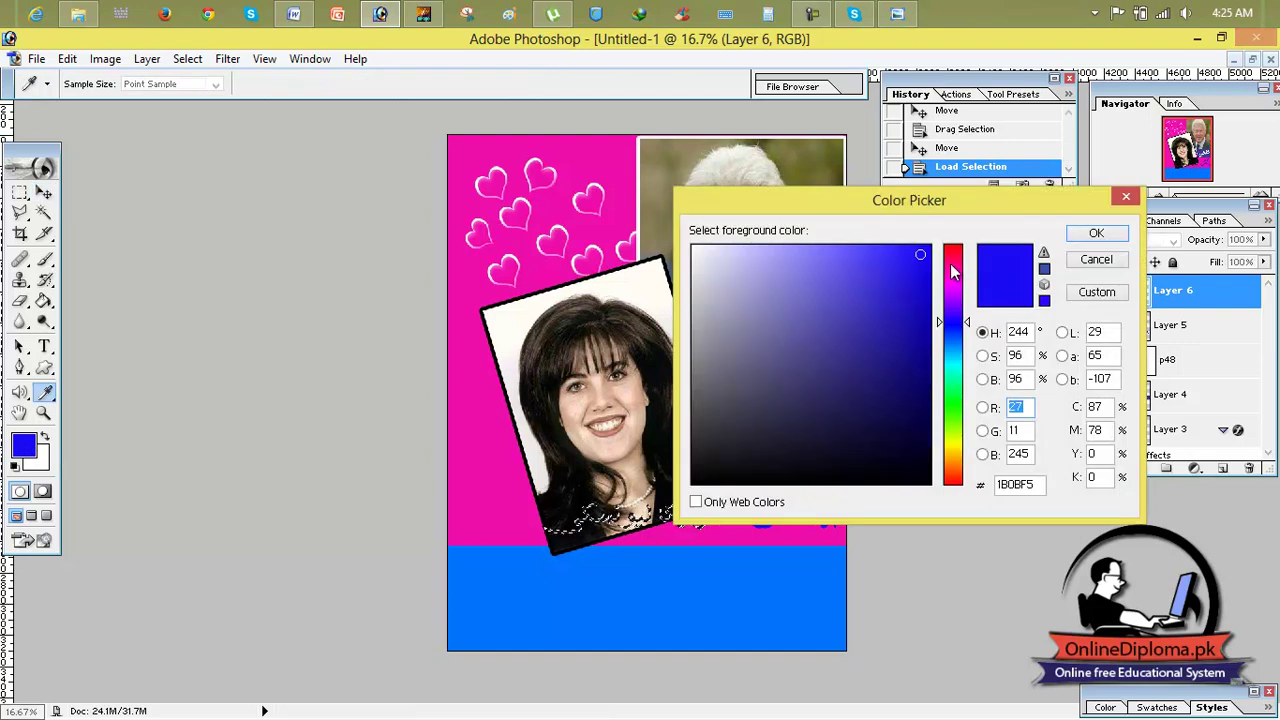
drag(950, 316, 953, 457)
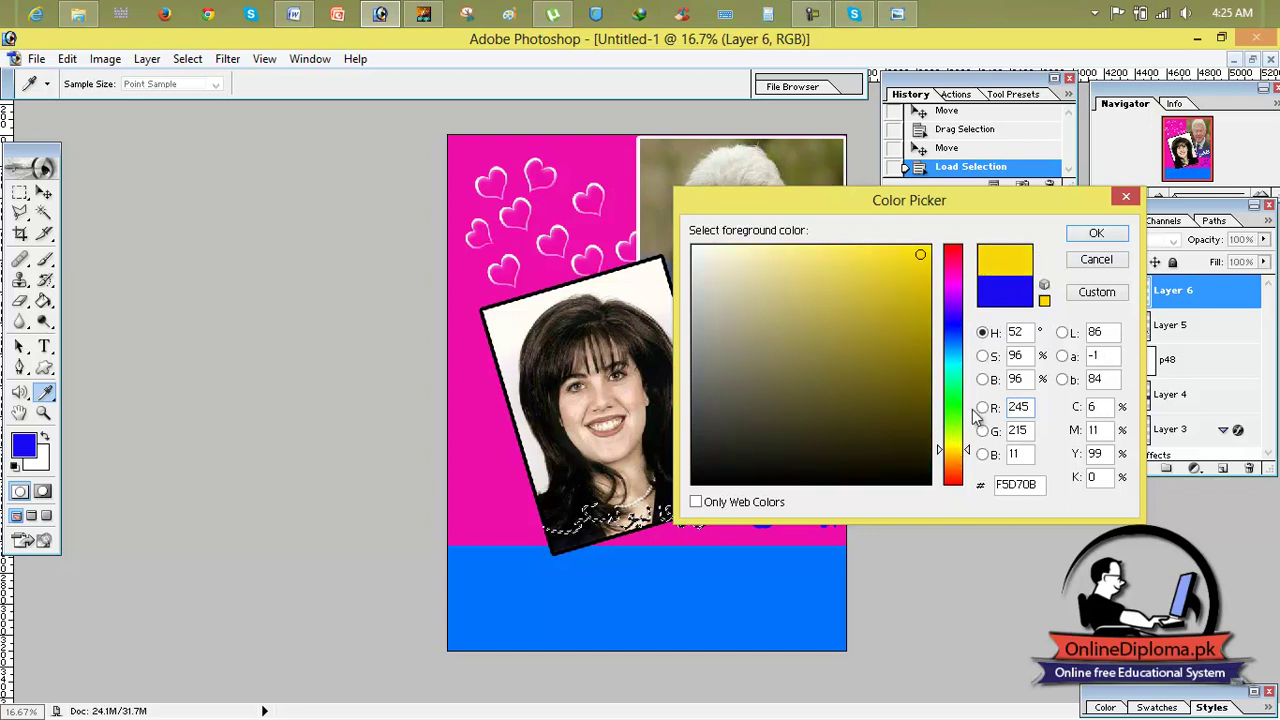
click(1096, 234)
key(v)
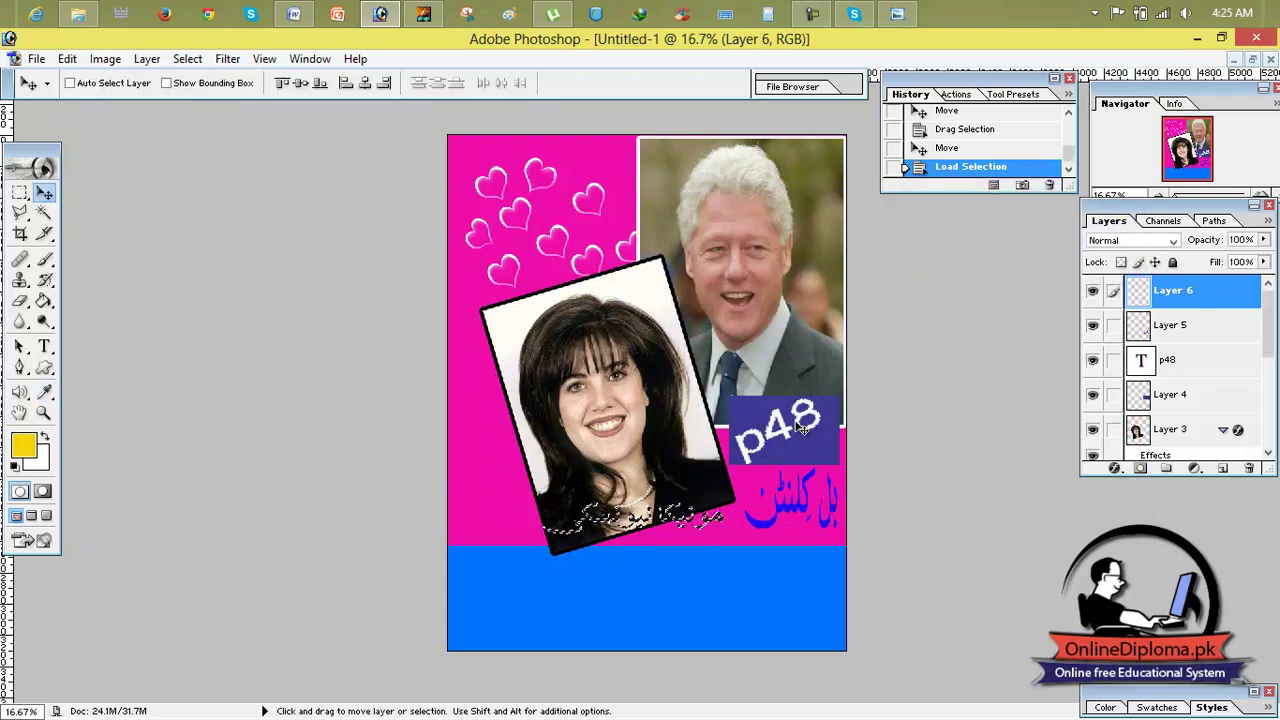
key(alt+BackSpace)
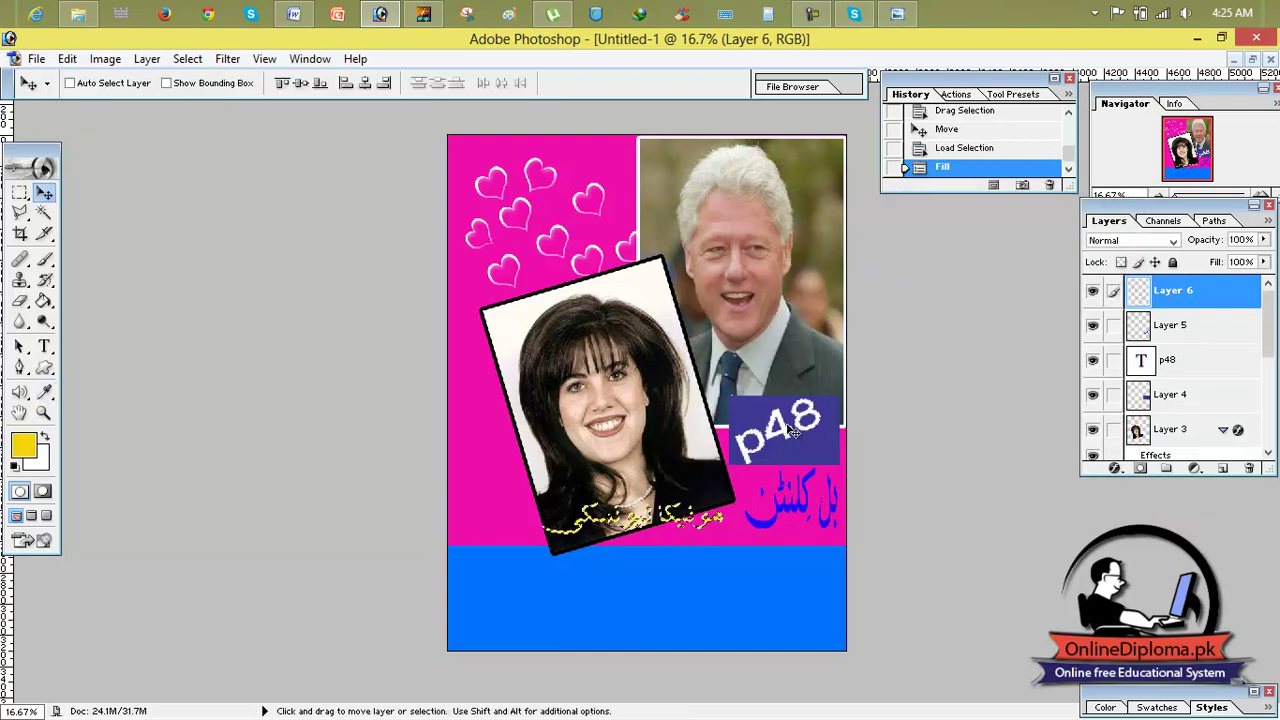
Step: Stretch the yellow Urdu words to 195% height and 93.8% width, then shift them slightly right
key(ctrl+t)
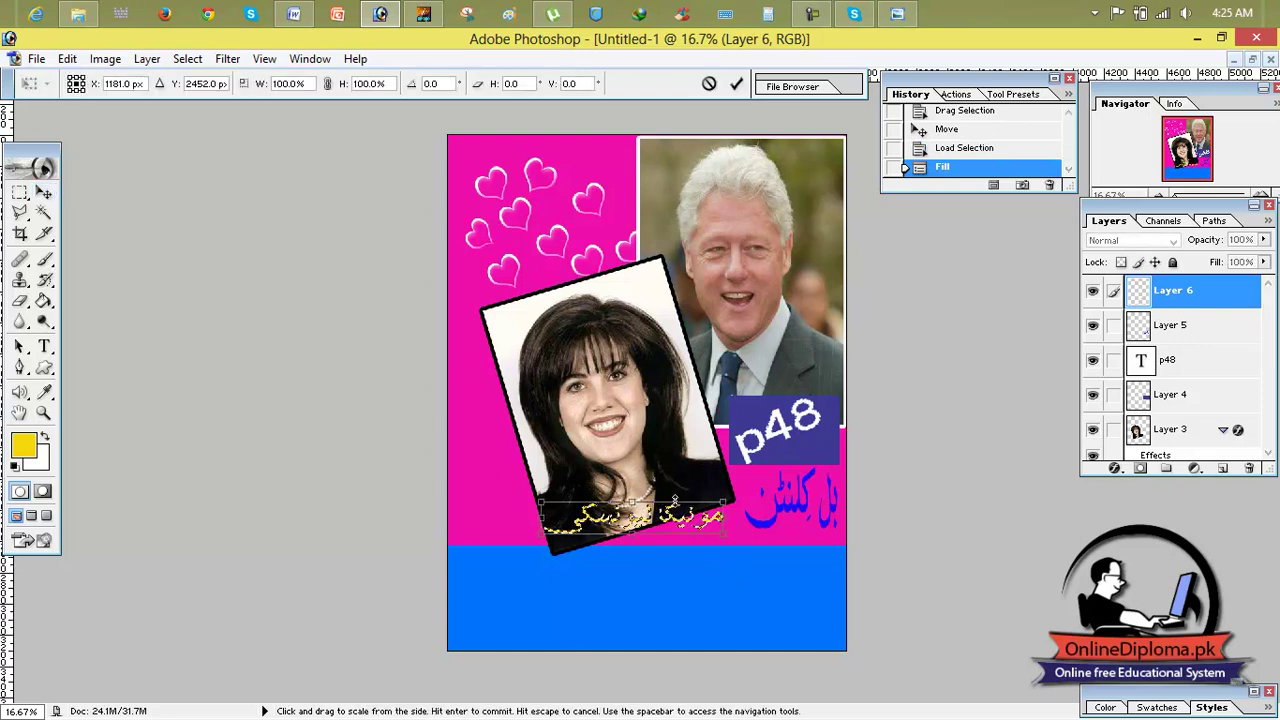
drag(634, 502, 633, 472)
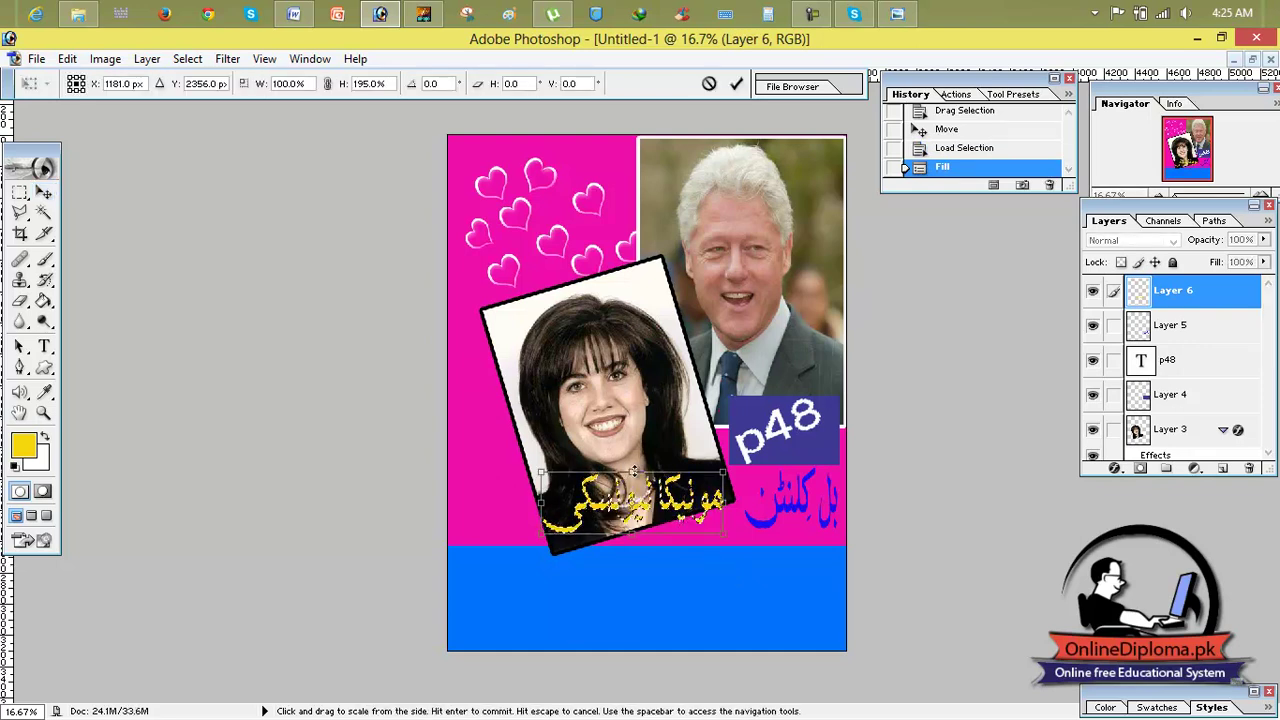
drag(722, 502, 713, 503)
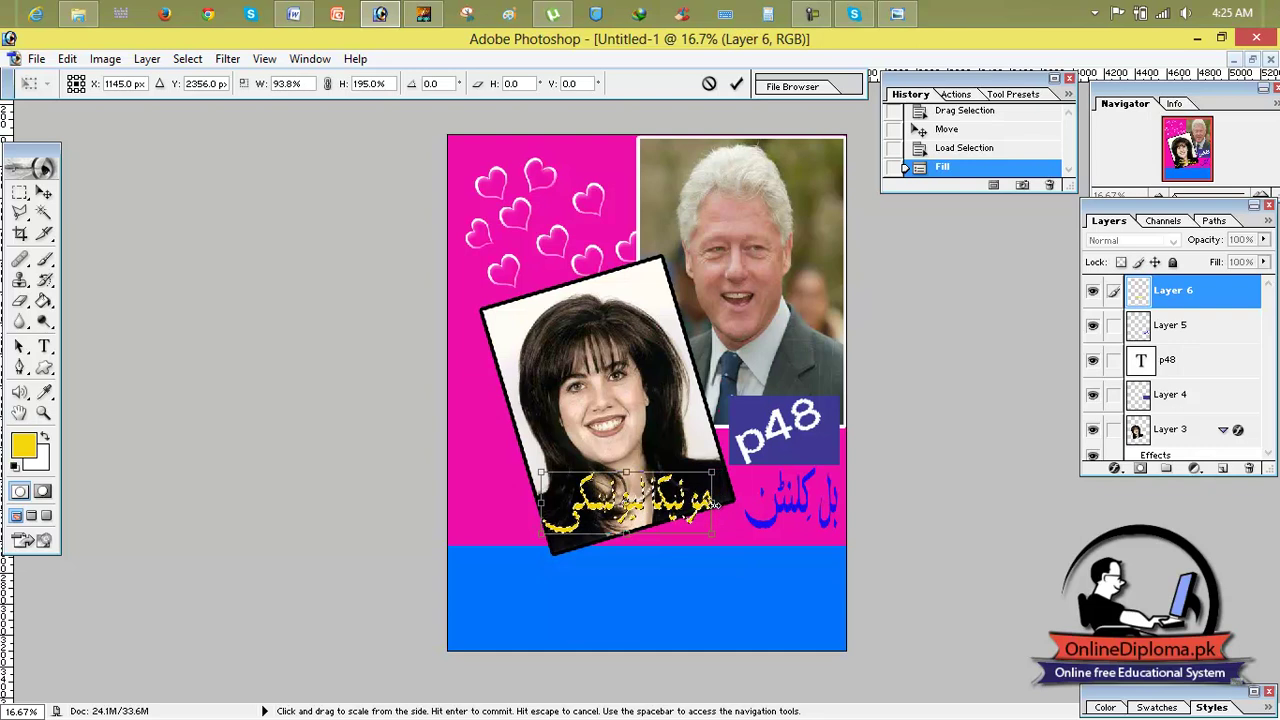
click(736, 84)
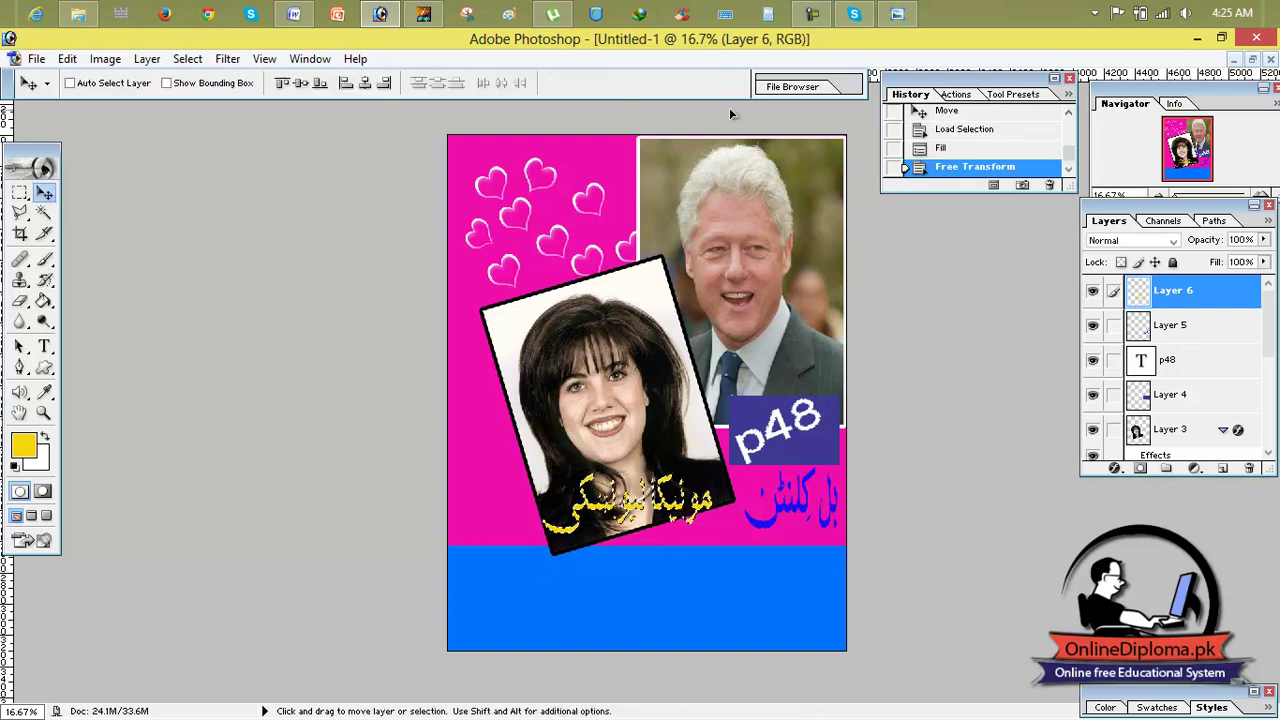
click(697, 505)
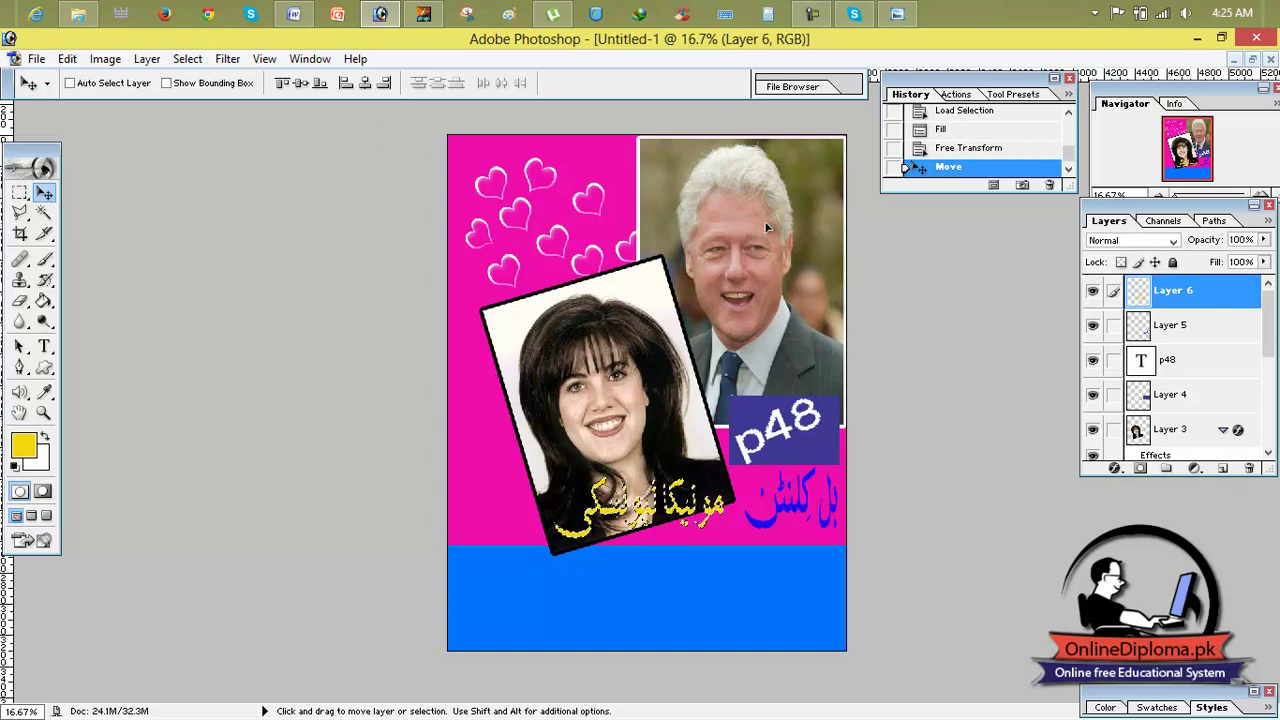
key(ctrl+d)
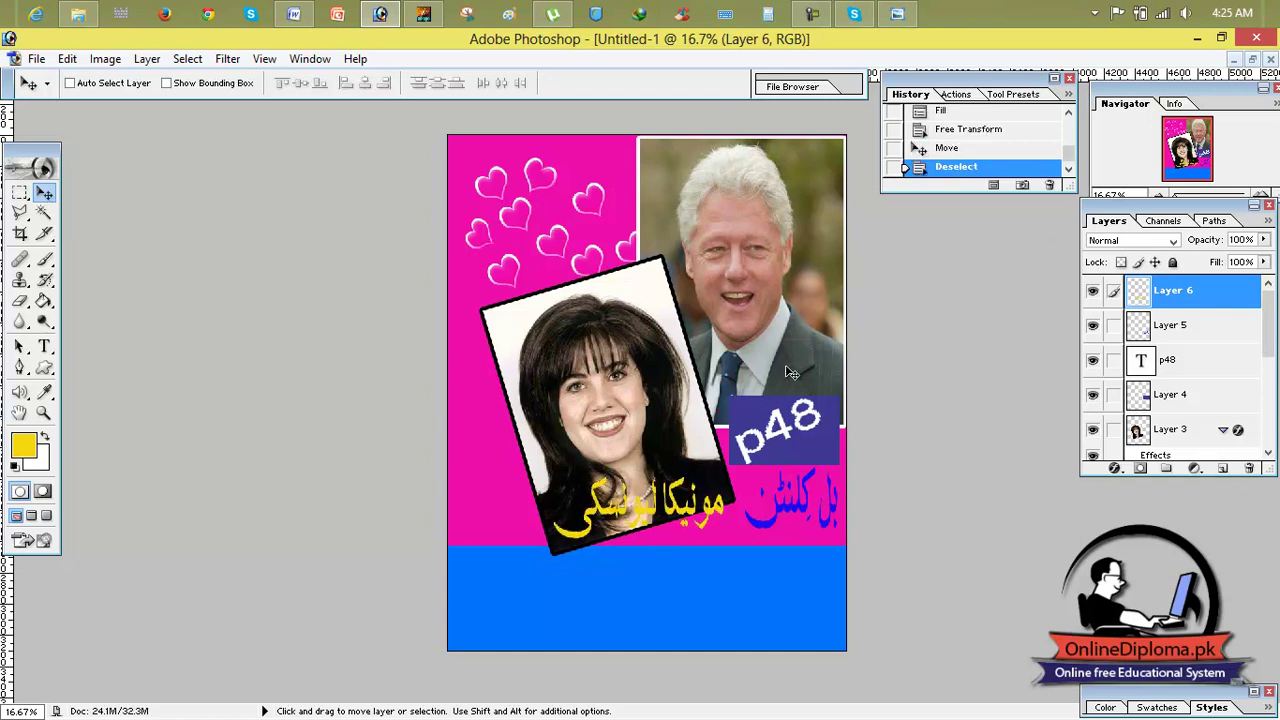
drag(655, 507, 656, 506)
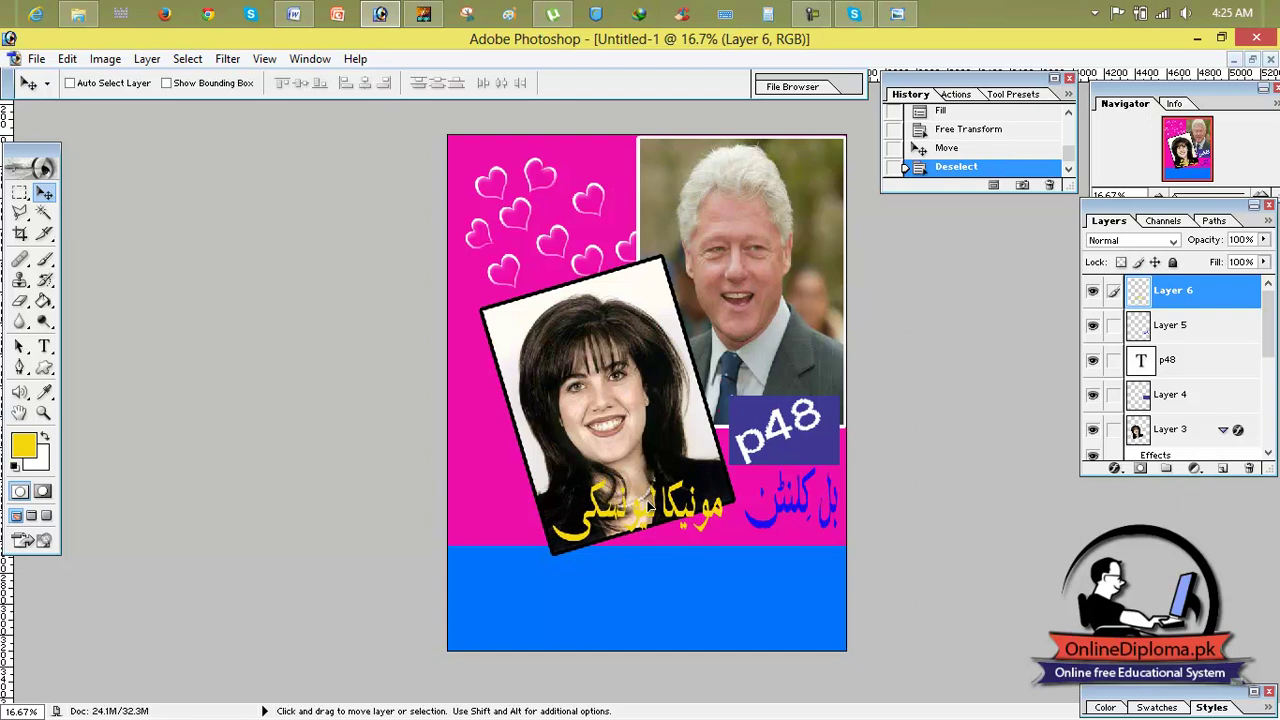
Step: Add a Drop Shadow at 82% opacity to the yellow Urdu name on Layer 6
right_click(1200, 303)
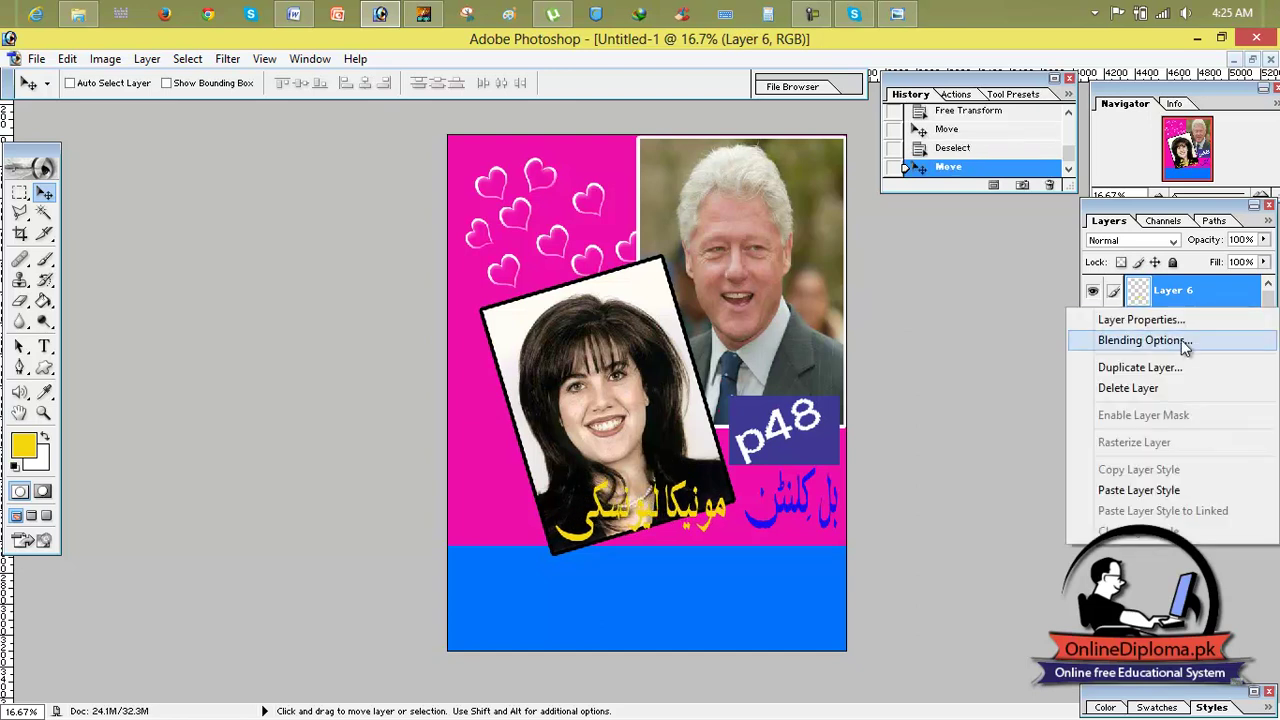
click(1145, 340)
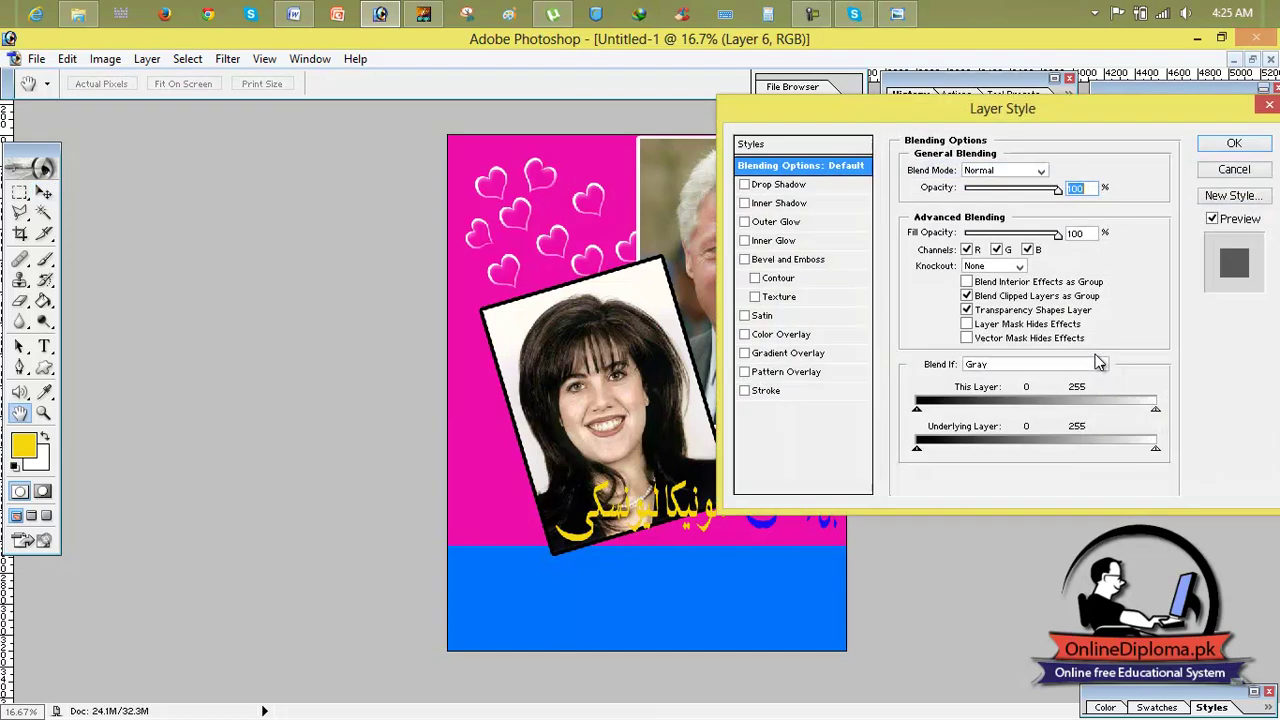
click(778, 186)
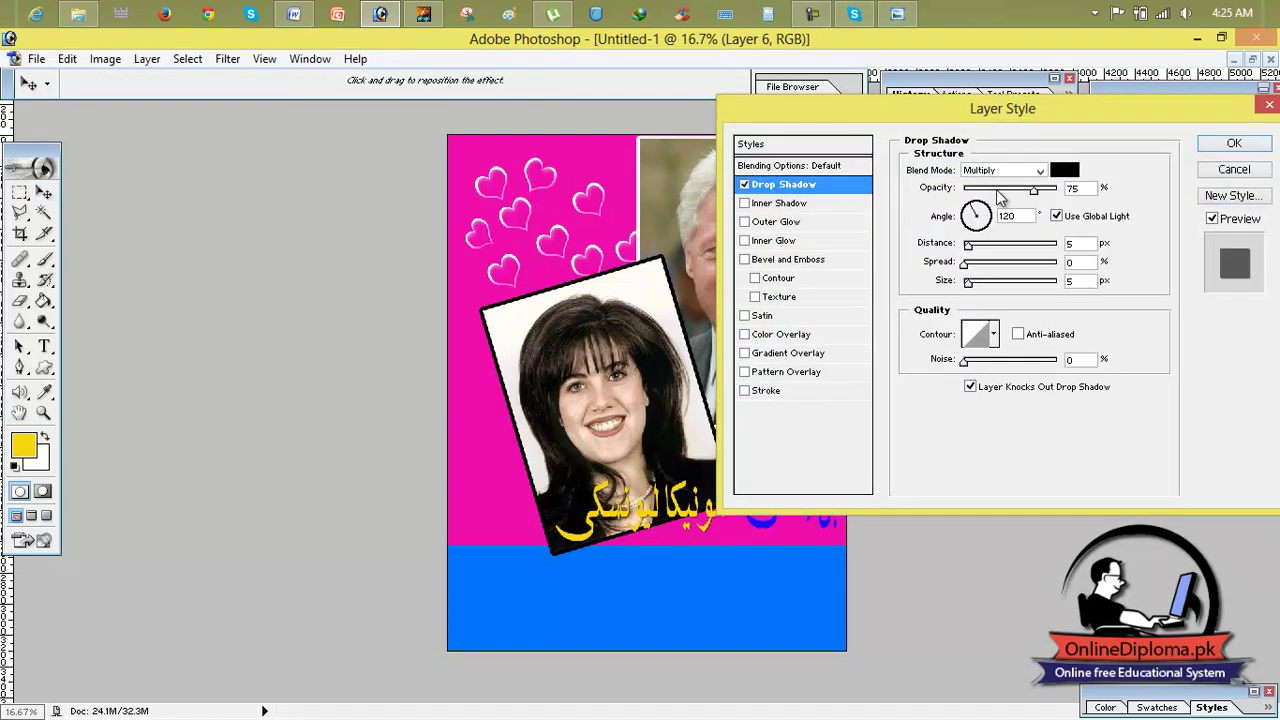
drag(1036, 194, 1042, 198)
click(1232, 144)
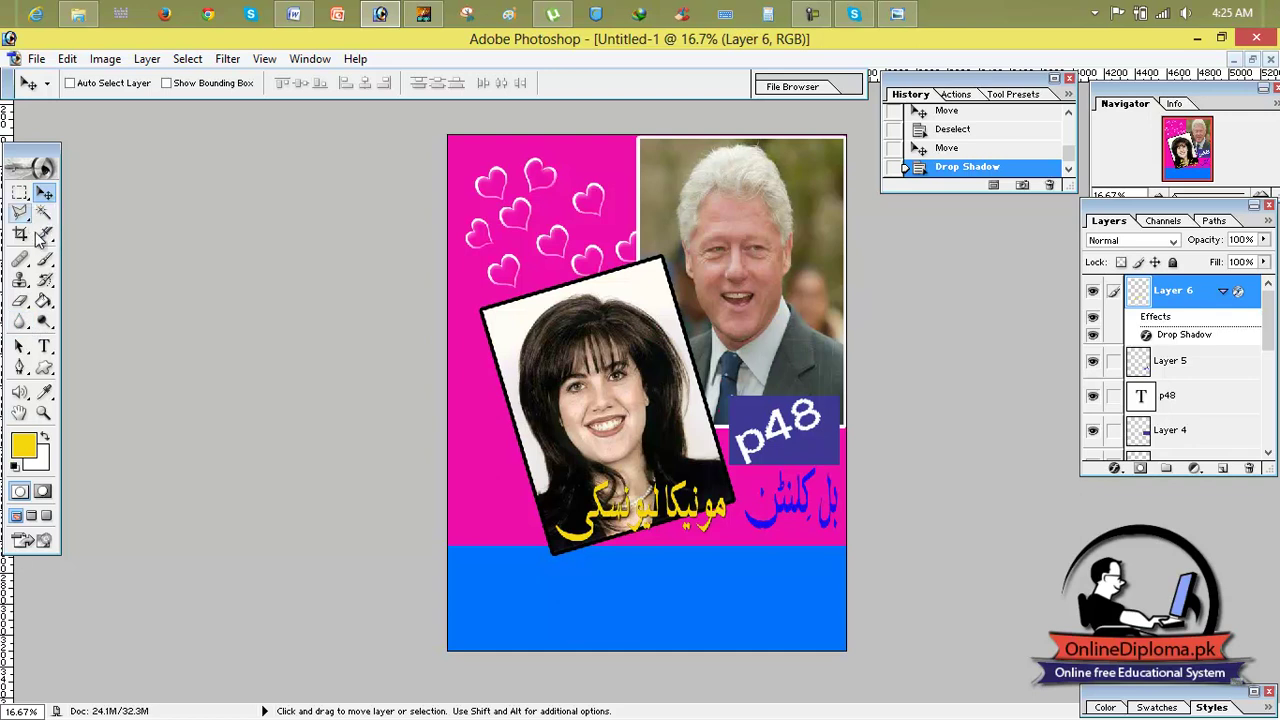
Step: Resize and reposition the stray dot text layer between the Urdu names, then delete it
click(44, 346)
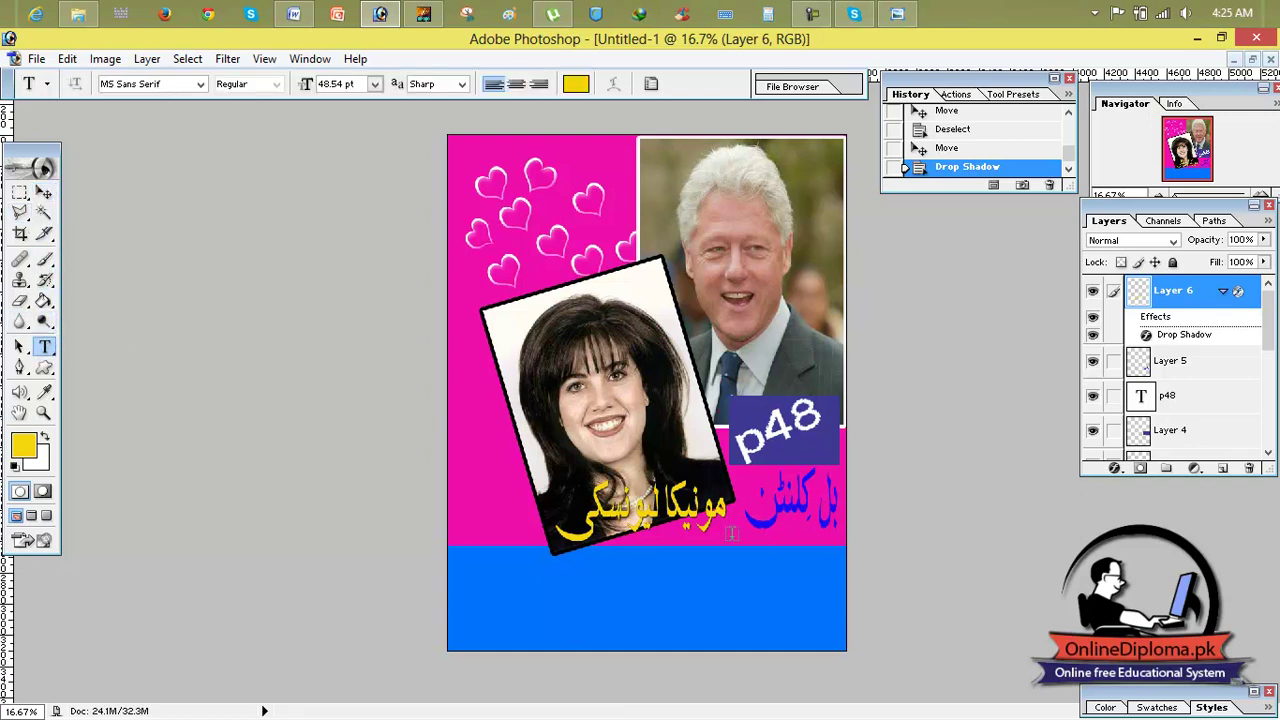
click(733, 515)
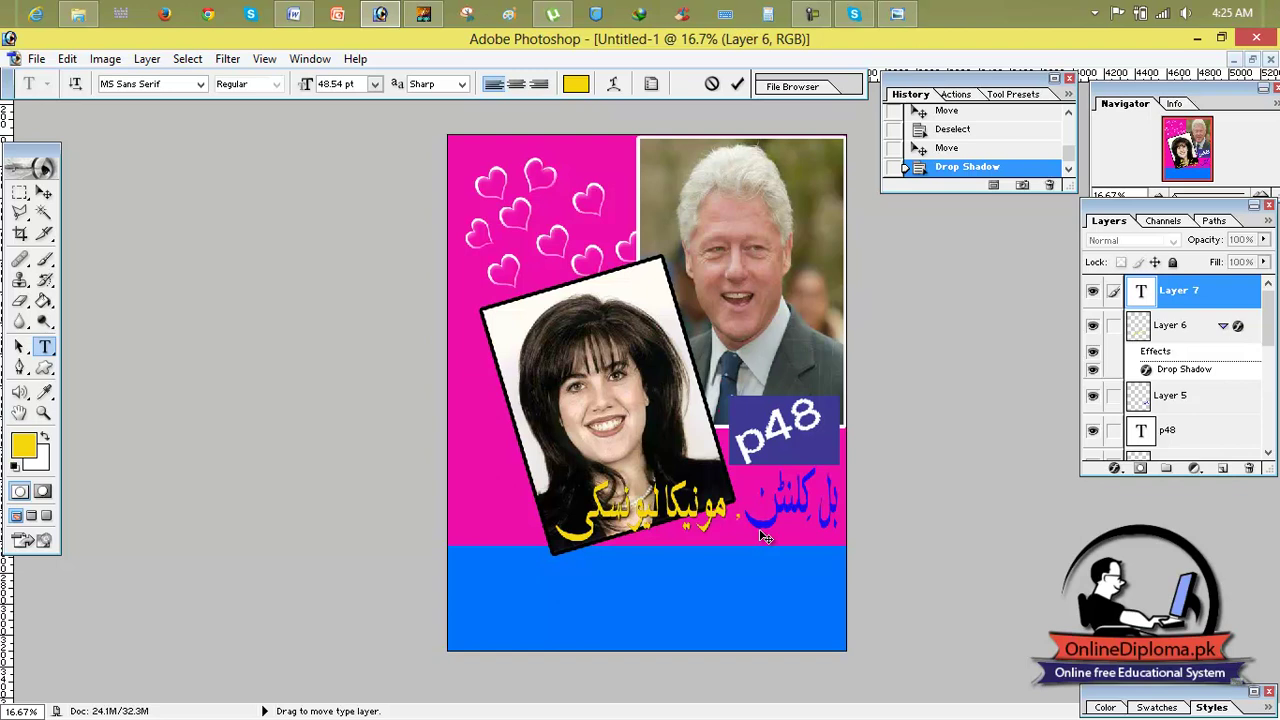
click(44, 192)
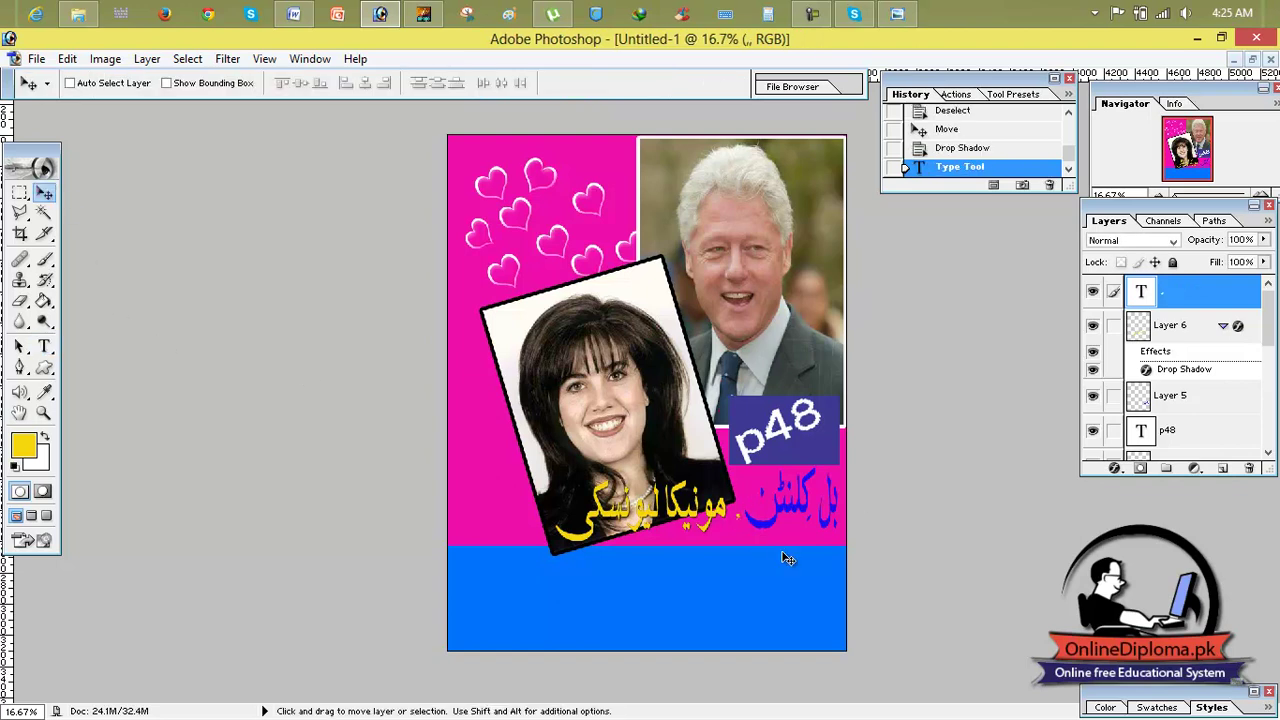
key(ctrl+t)
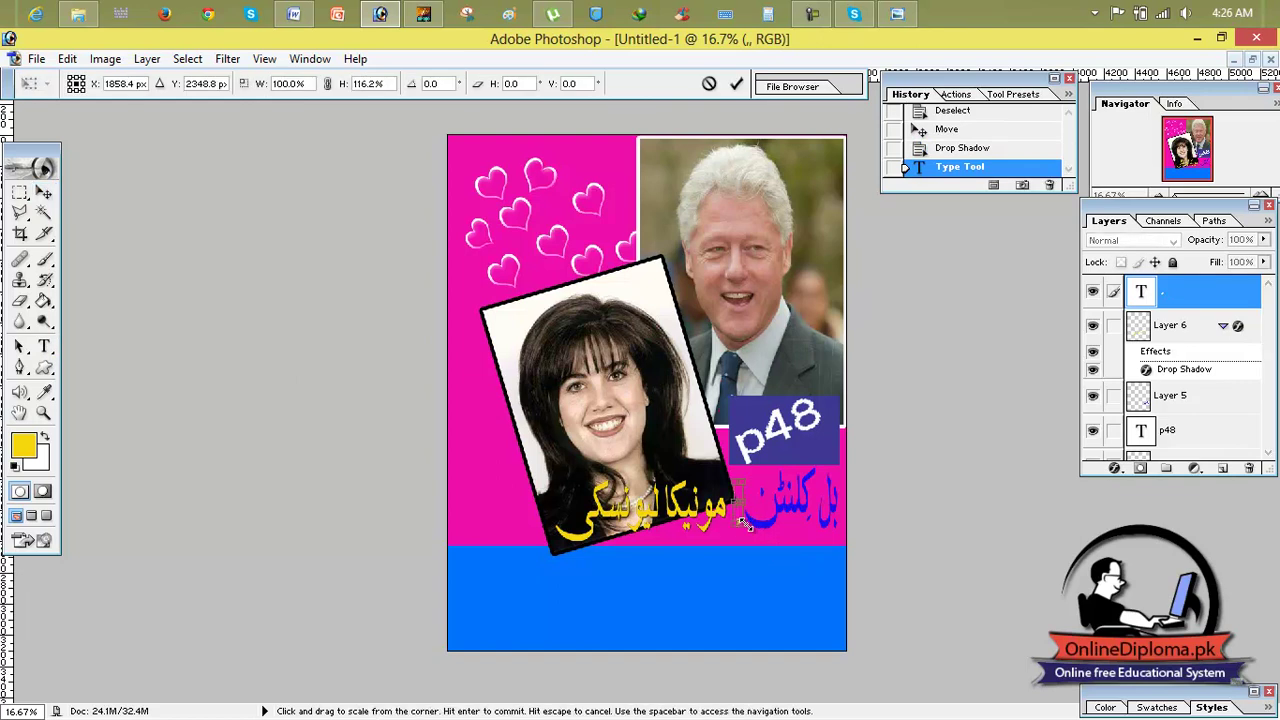
drag(757, 532, 785, 540)
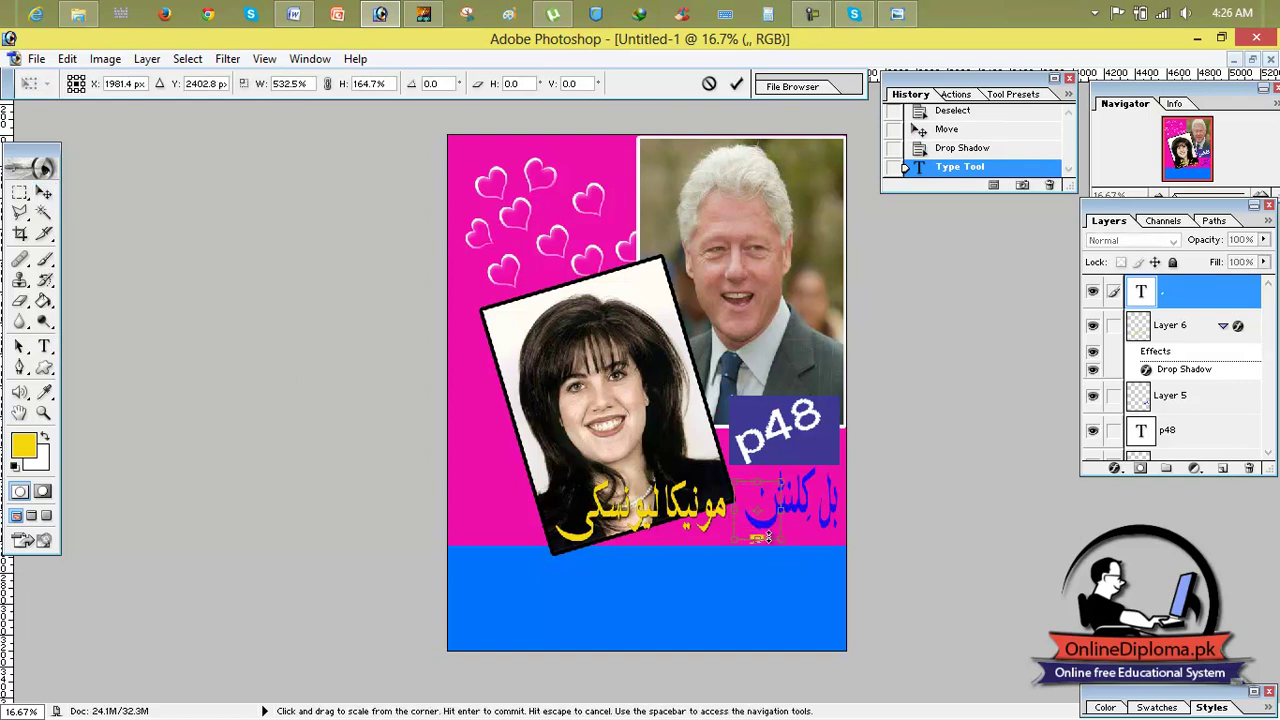
click(46, 193)
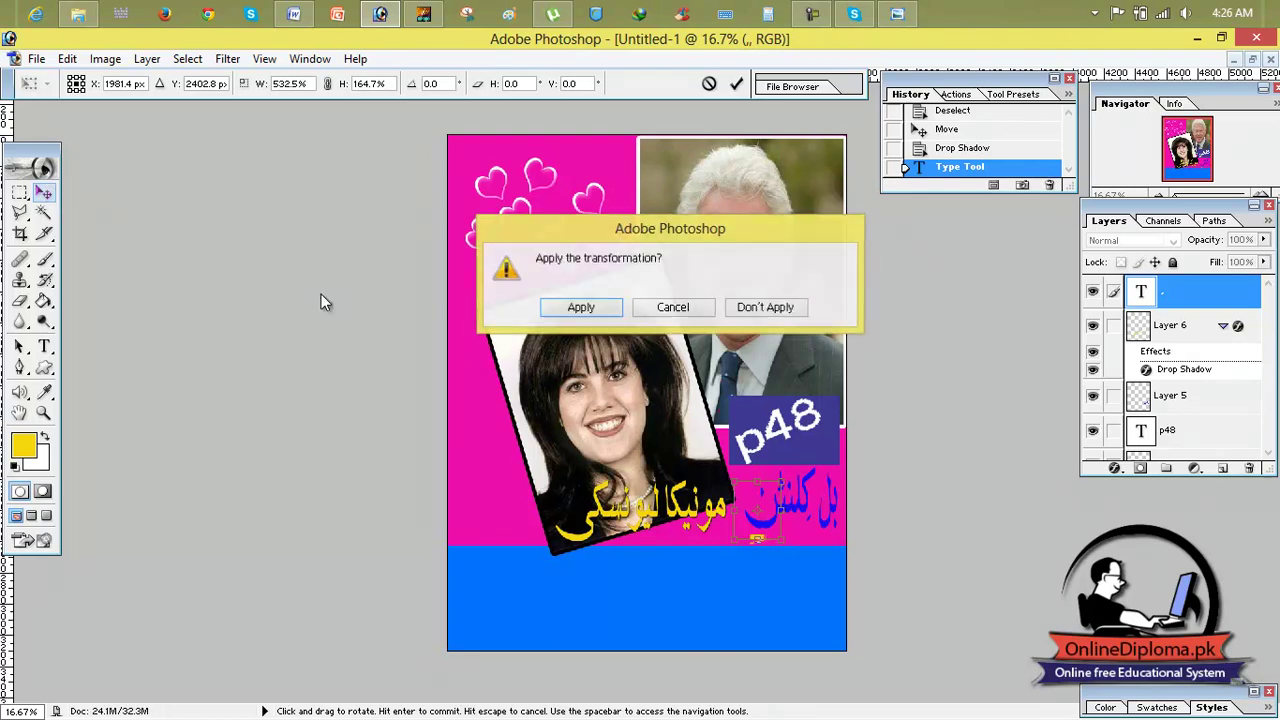
click(583, 308)
drag(762, 546, 741, 529)
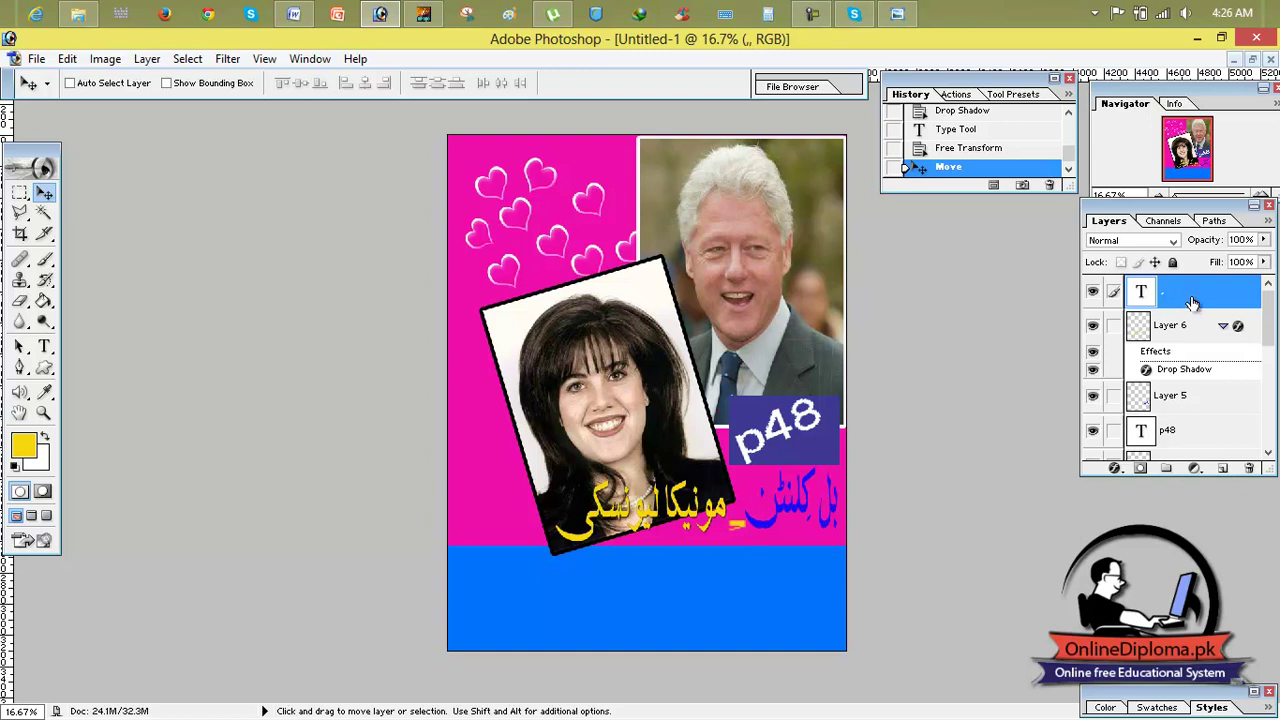
click(1249, 468)
click(586, 305)
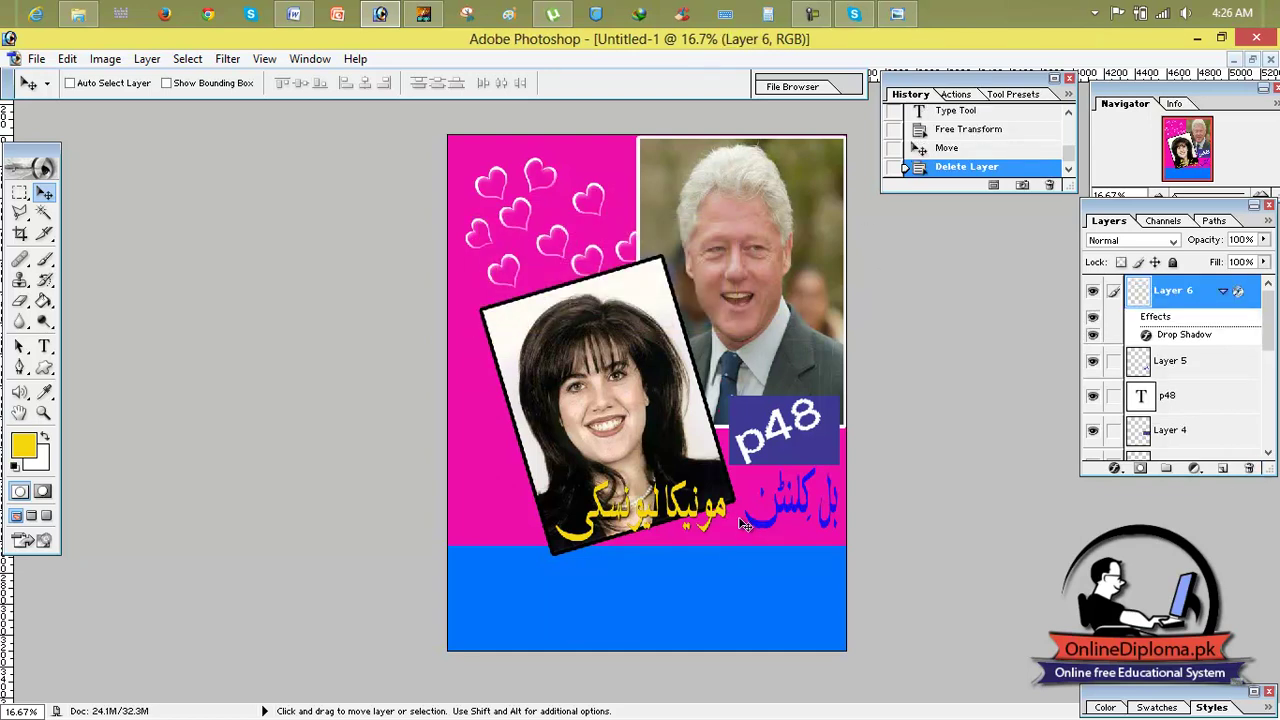
Step: Type a dash between the Urdu names and colour it red F50B21
click(44, 346)
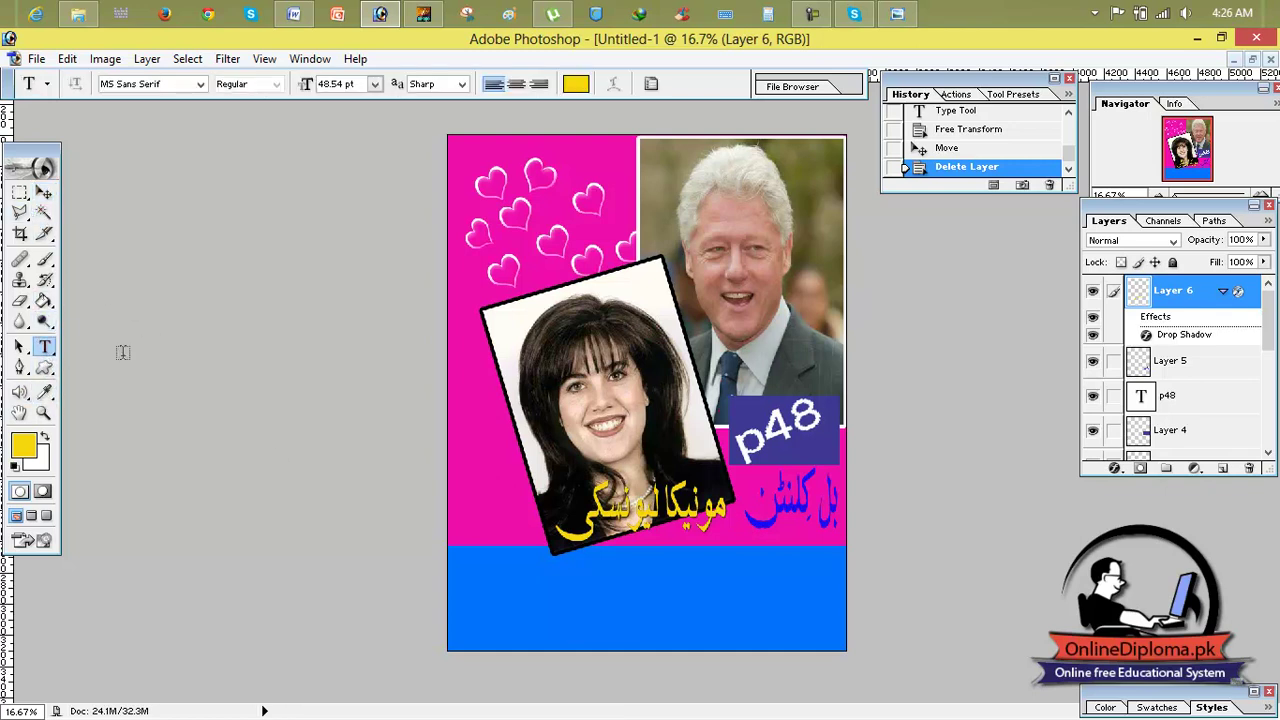
click(731, 514)
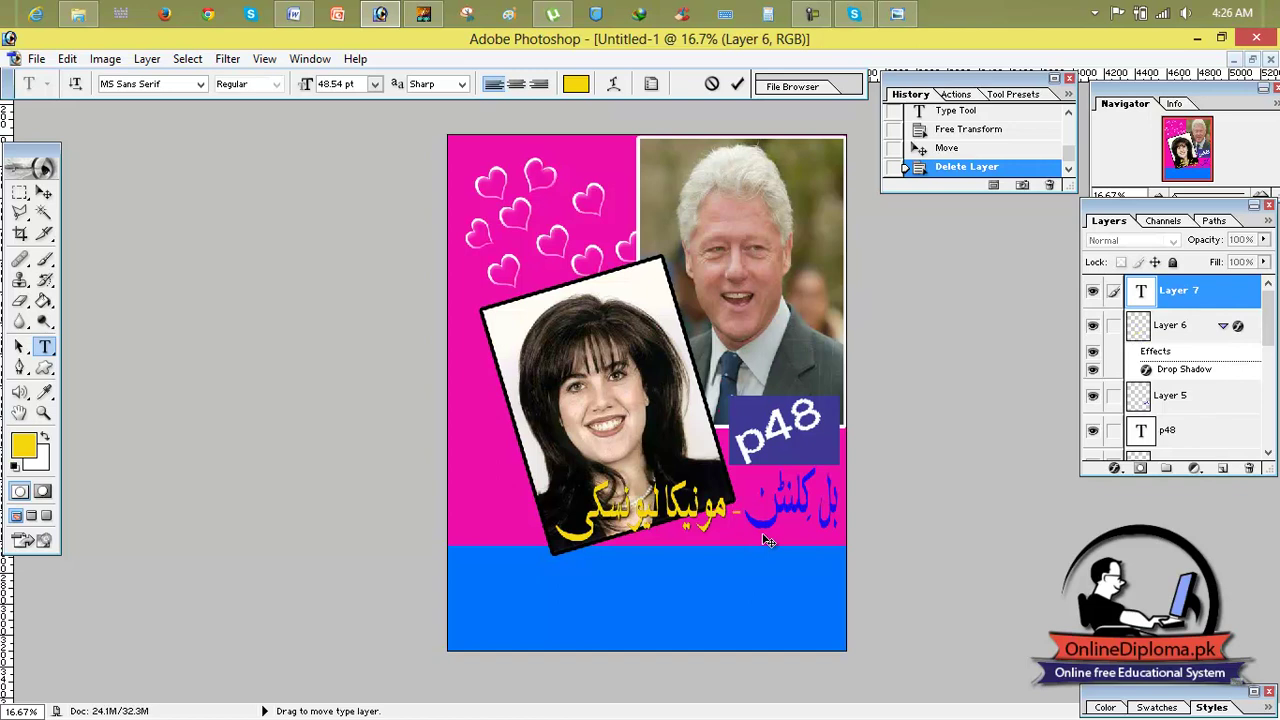
double_click(741, 515)
click(575, 85)
drag(952, 450, 952, 252)
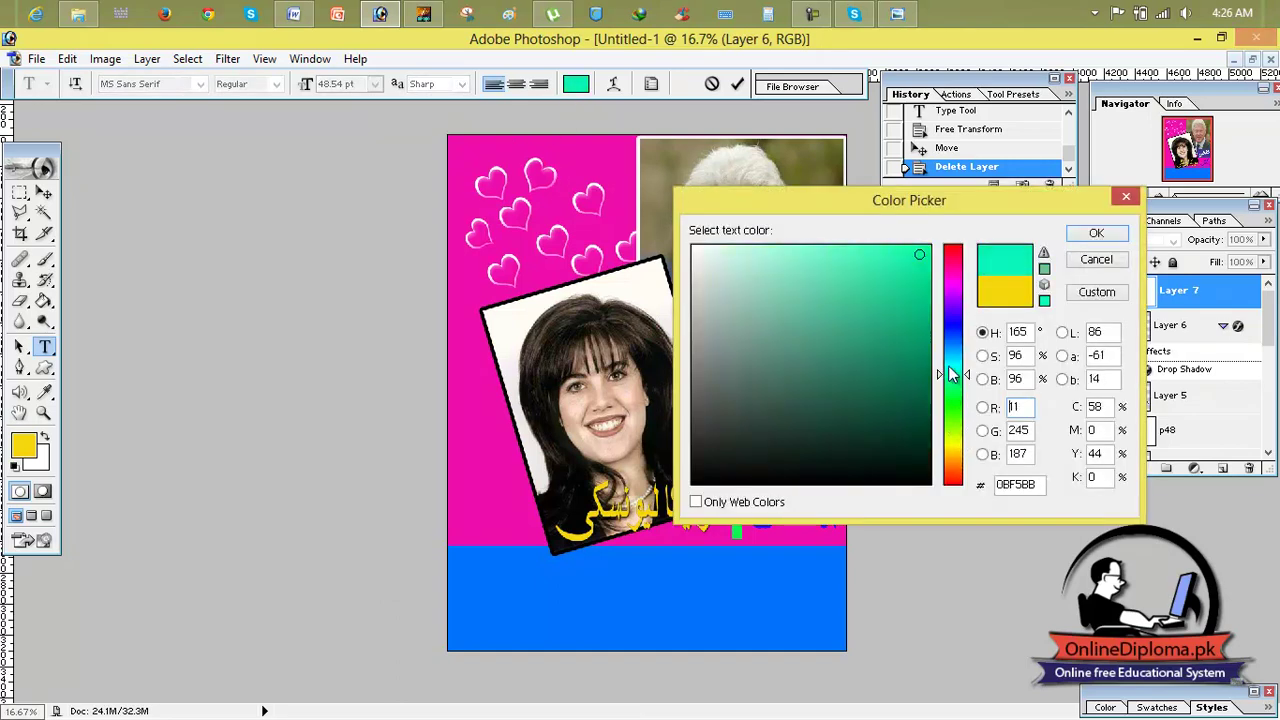
click(1093, 234)
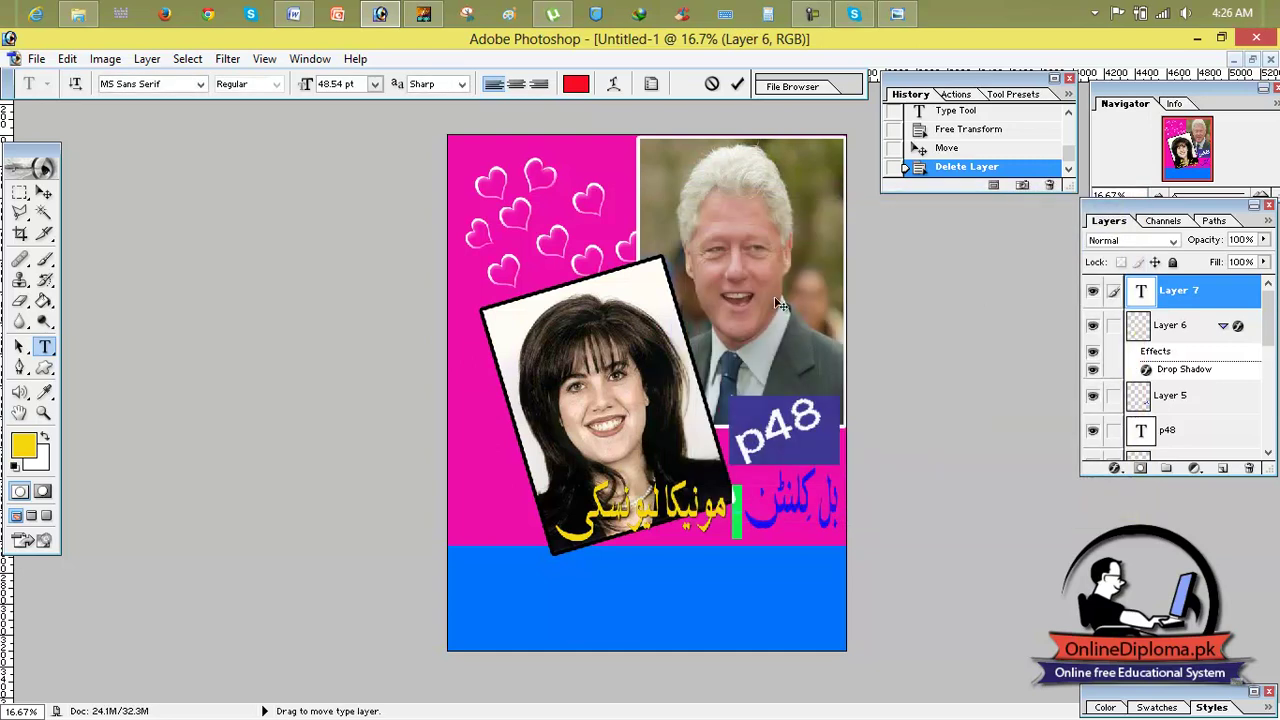
click(737, 83)
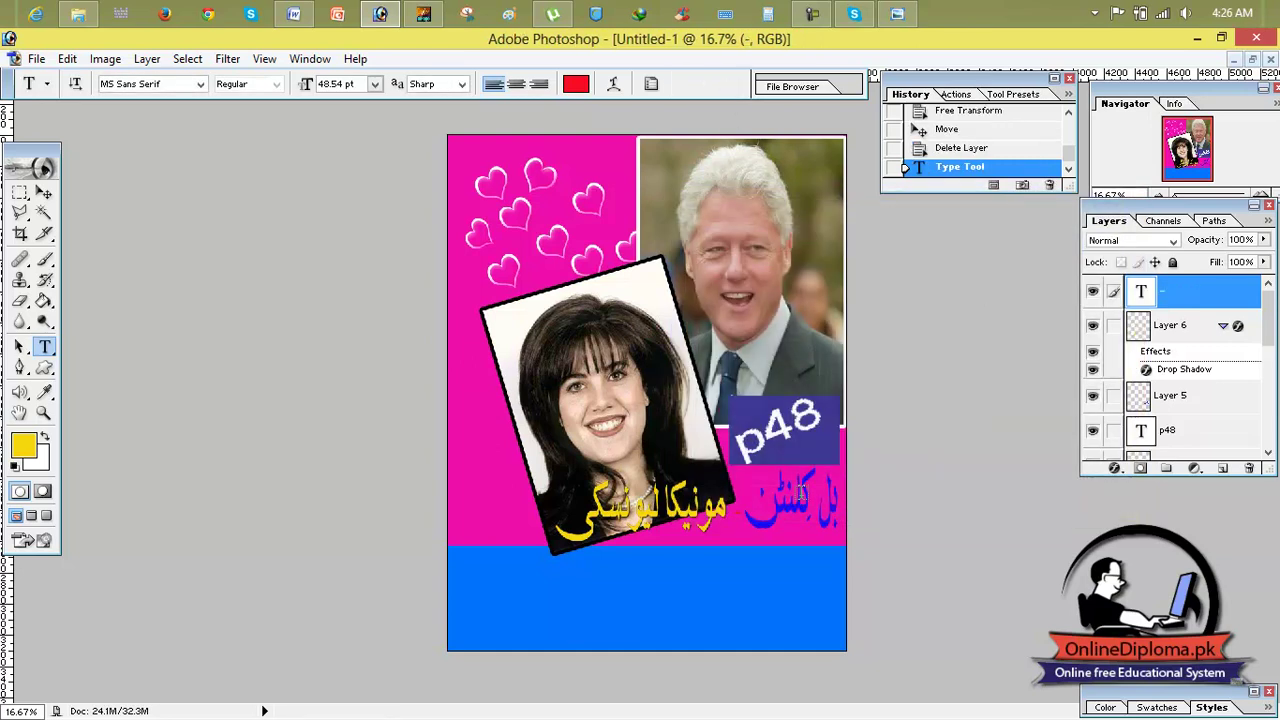
Step: Shrink, slant and position the red mark between the names, then view the reference cover
key(ctrl+t)
mouse_move(745, 522)
mouse_down()
mouse_move(766, 532)
mouse_move(760, 518)
mouse_up()
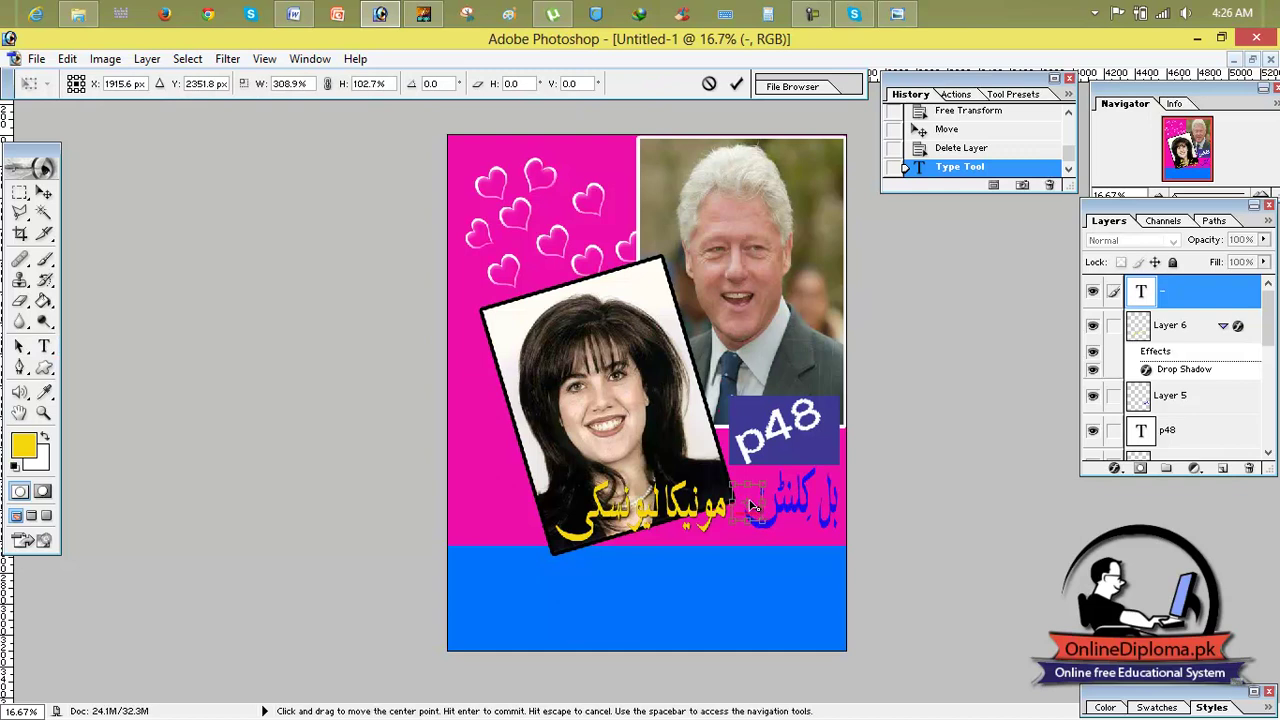
click(48, 193)
click(594, 311)
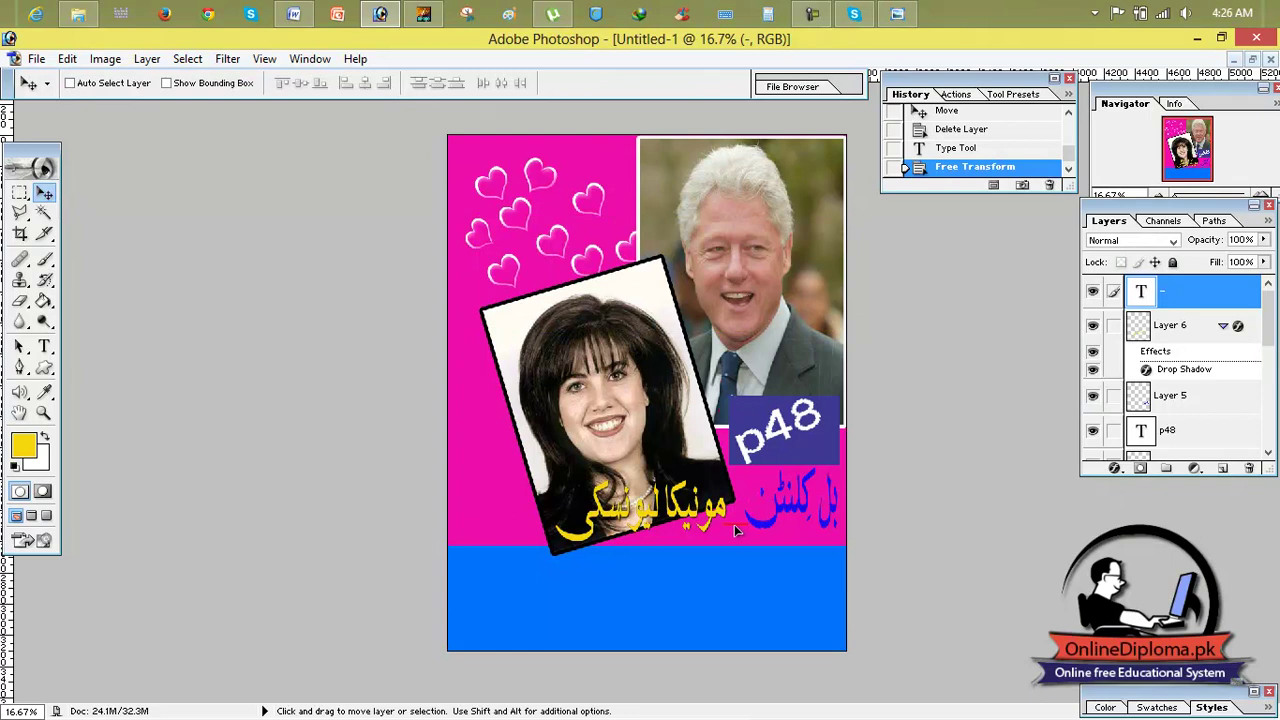
drag(730, 530, 735, 533)
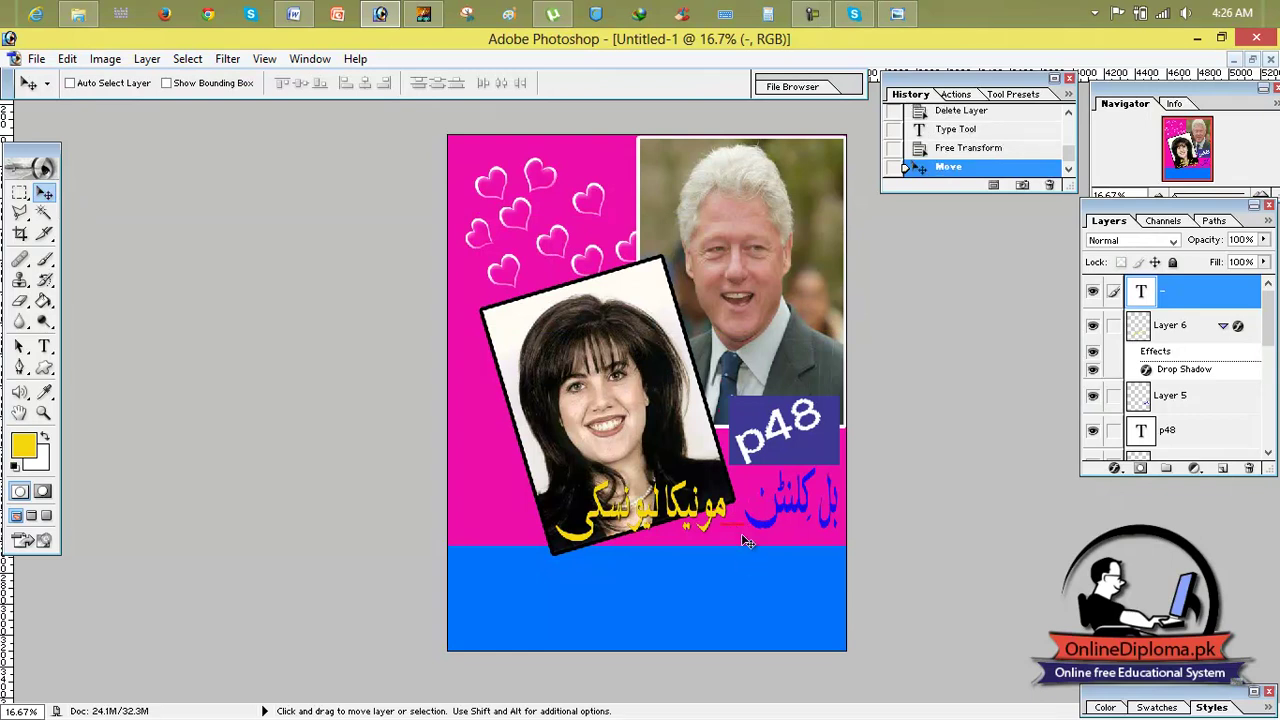
key(ctrl+t)
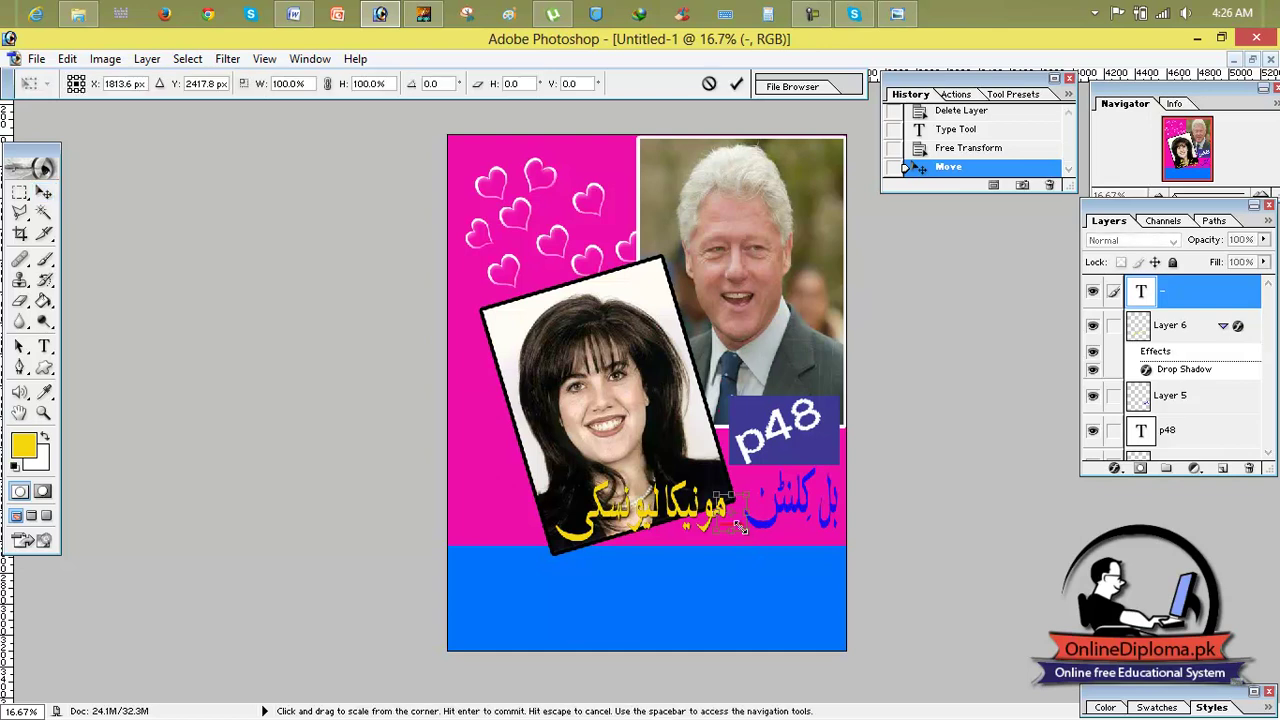
drag(729, 467, 738, 500)
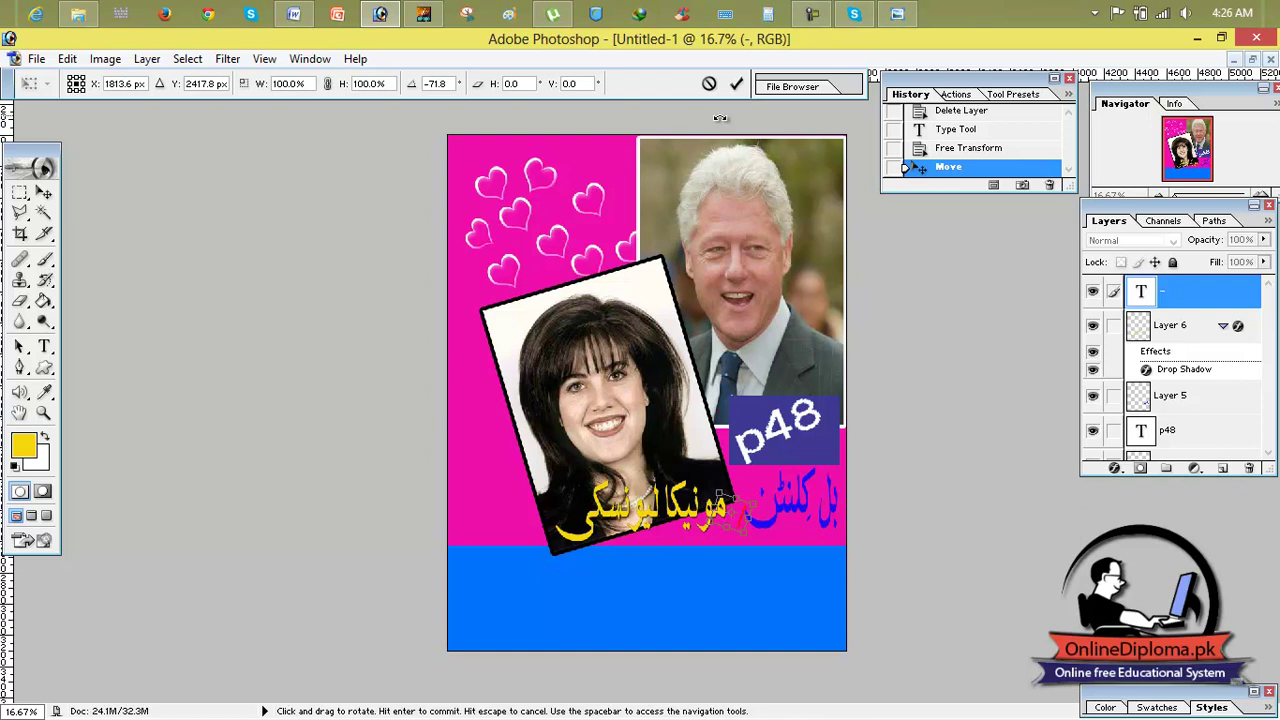
click(736, 83)
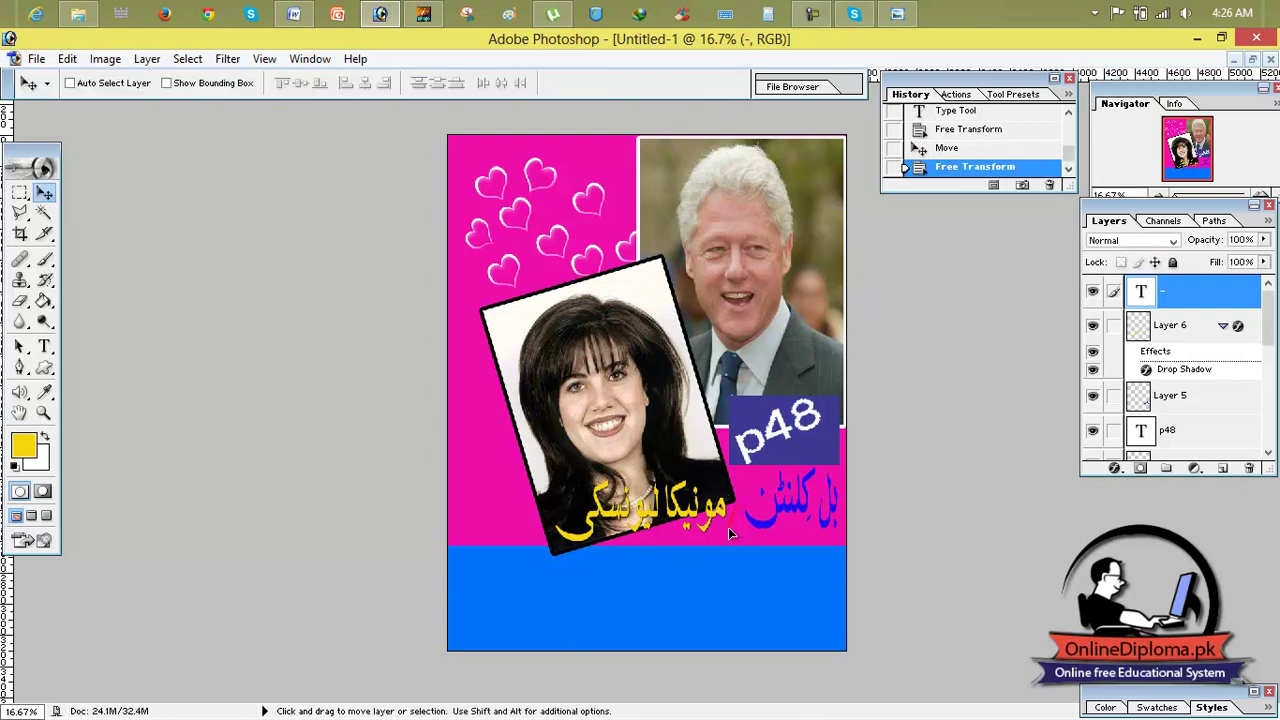
drag(730, 525, 733, 520)
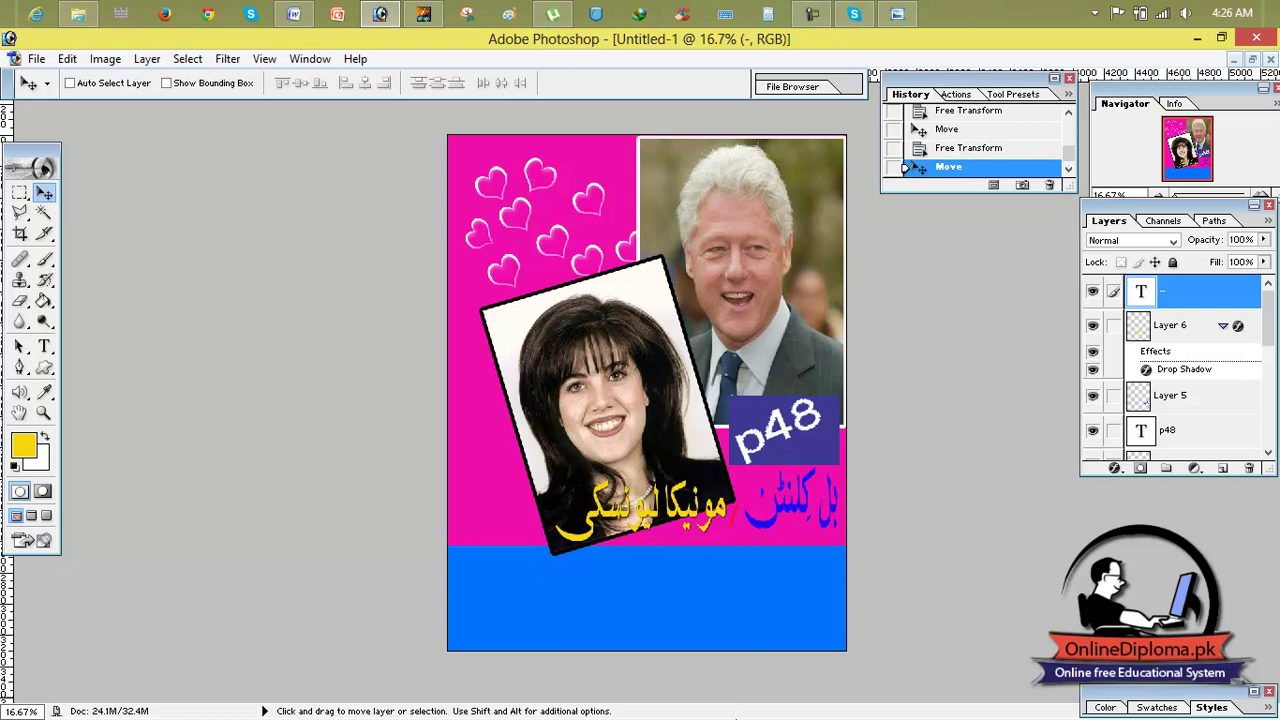
click(897, 14)
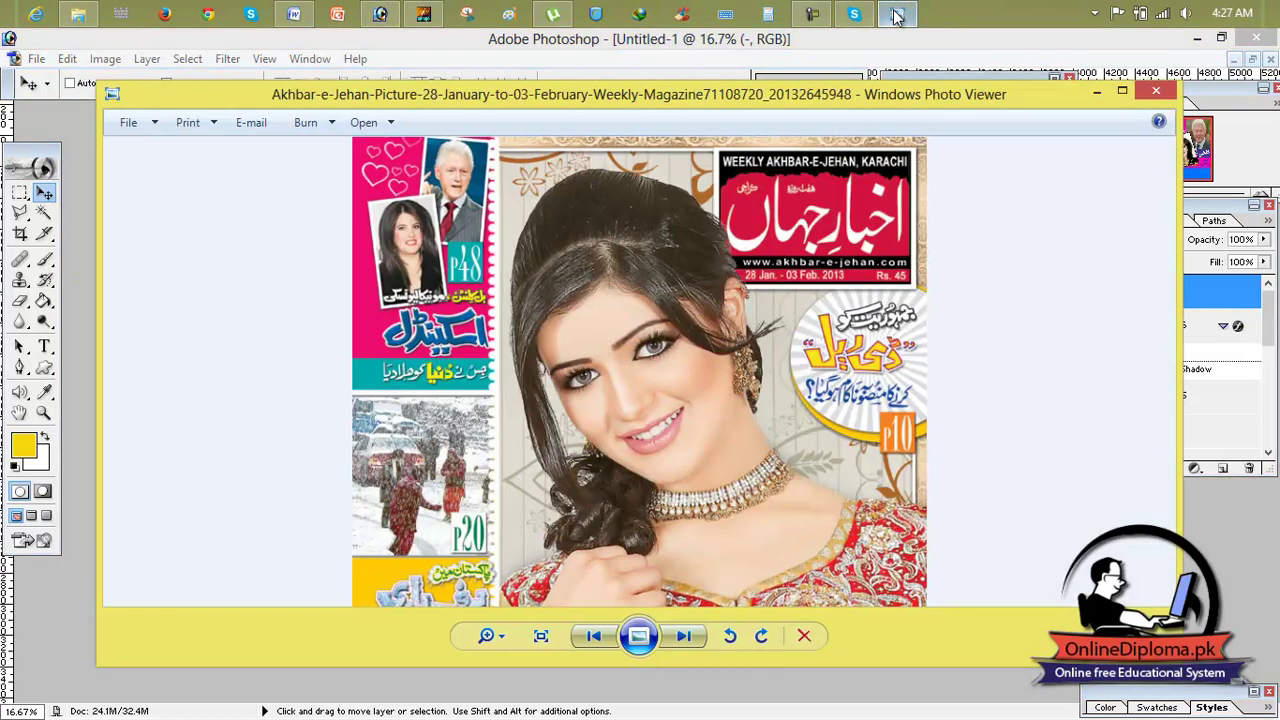
Step: Hide Photo Viewer and the source-images folder, and float the Untitled-1 document window
click(897, 14)
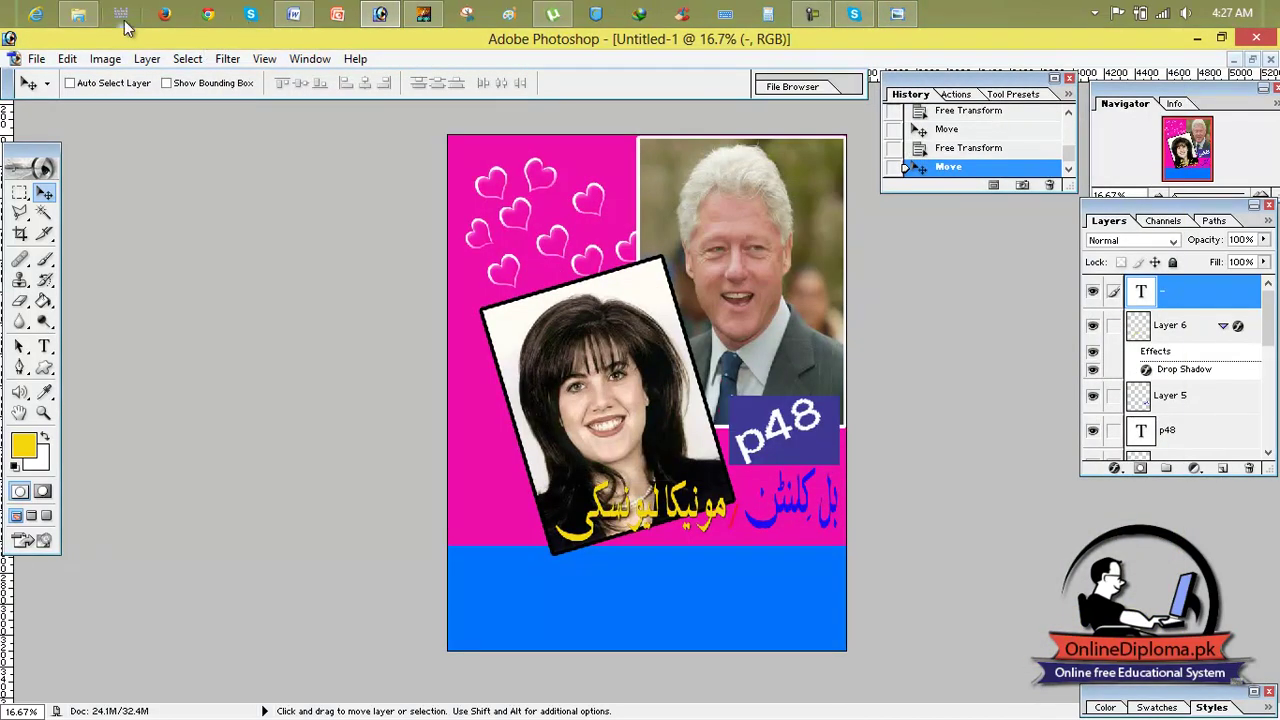
click(79, 14)
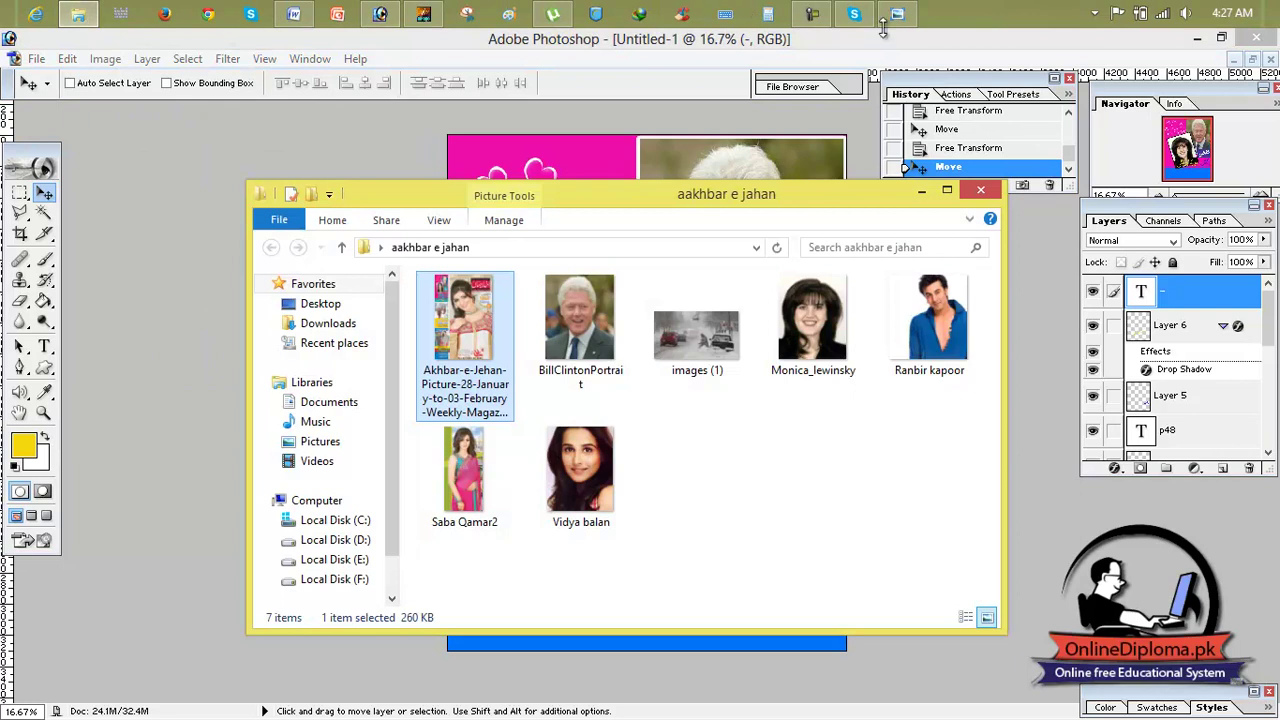
mouse_move(897, 14)
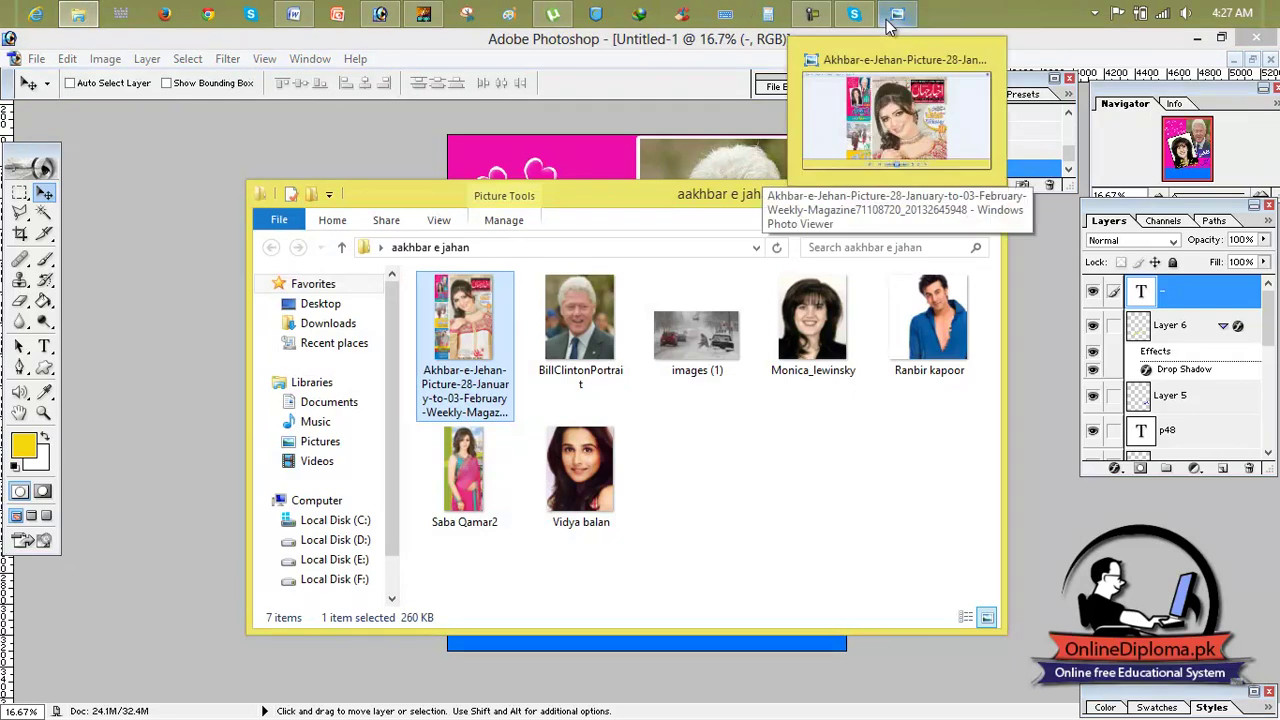
click(895, 14)
click(895, 14)
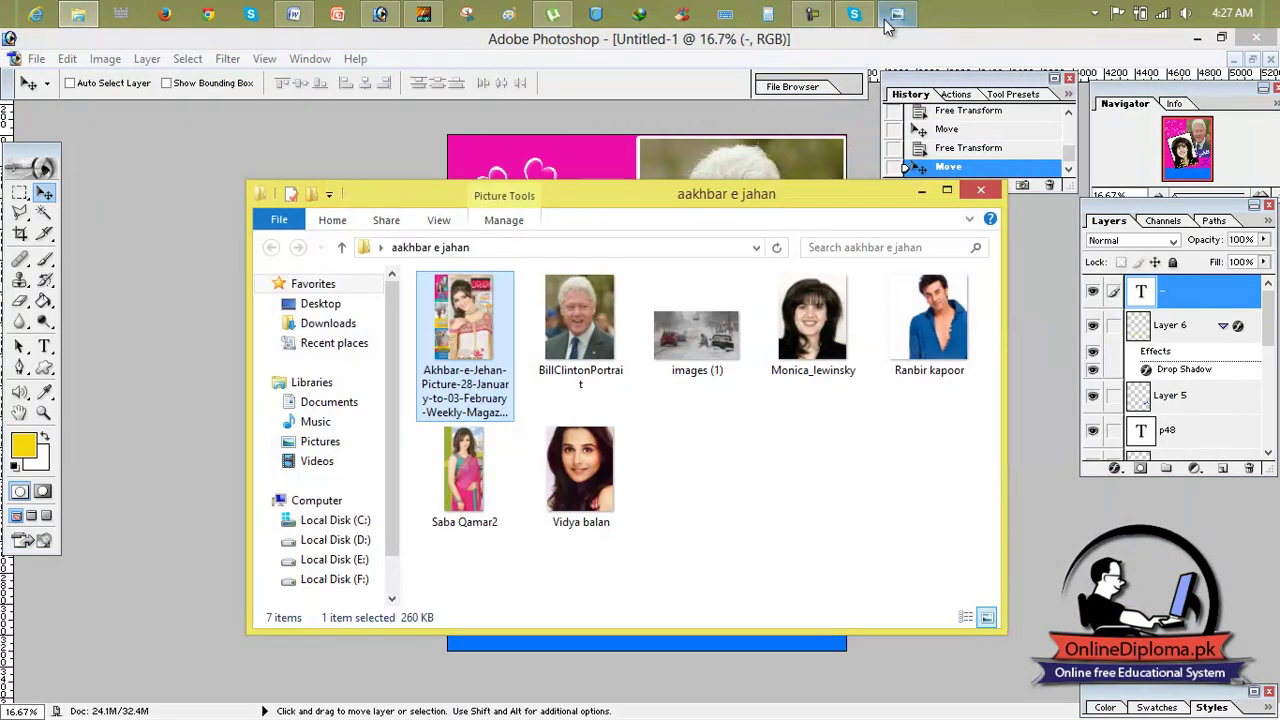
click(921, 189)
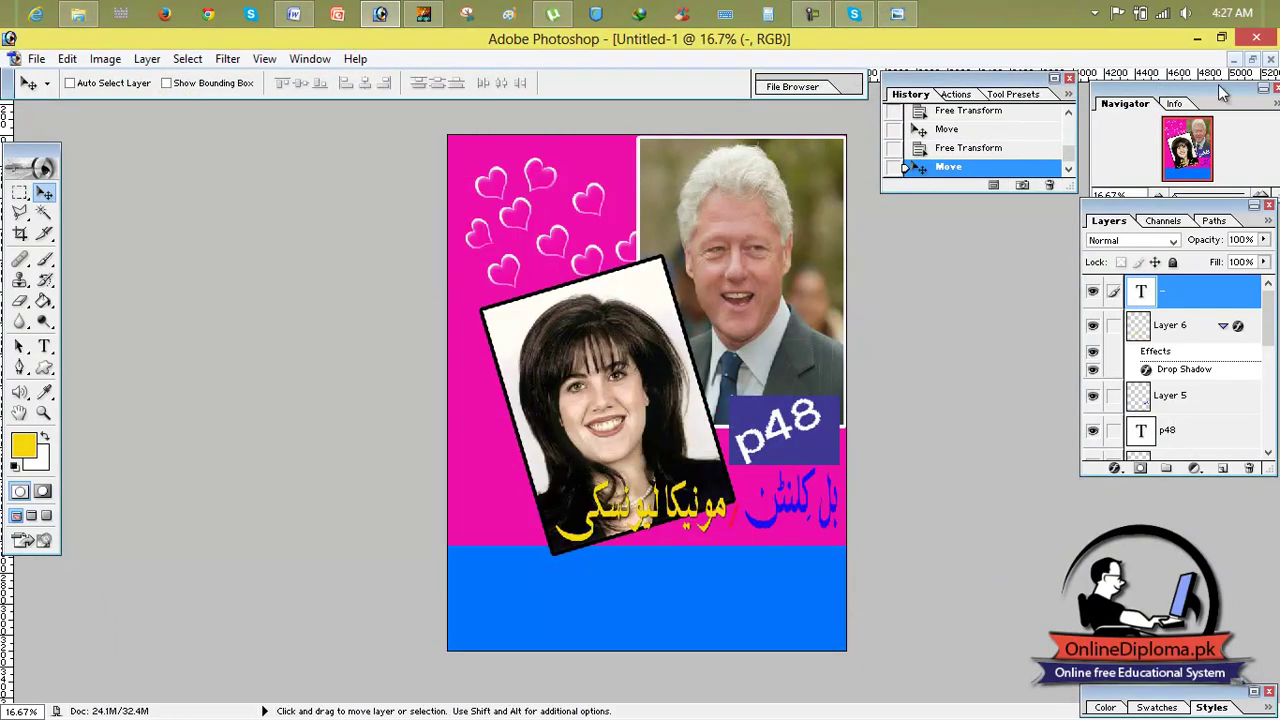
click(1252, 59)
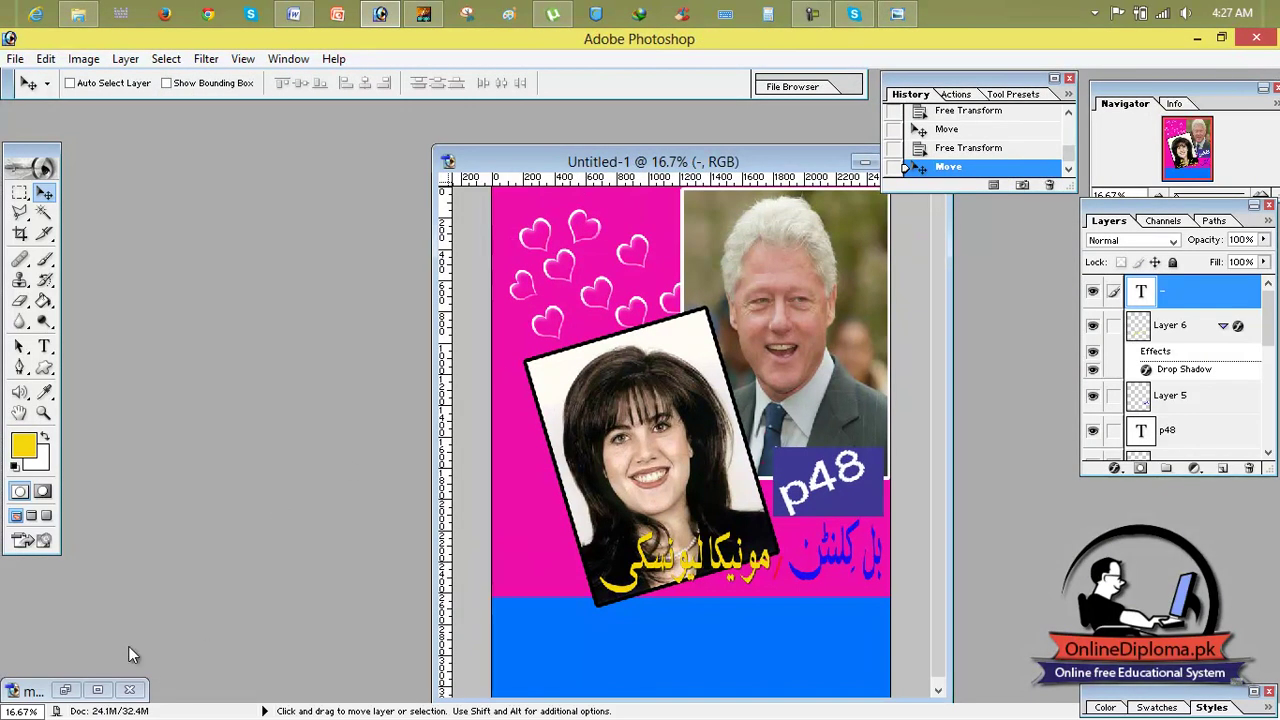
Step: Marquee-select the first word of the lower Urdu line in ma.eps, then tile both documents
click(97, 690)
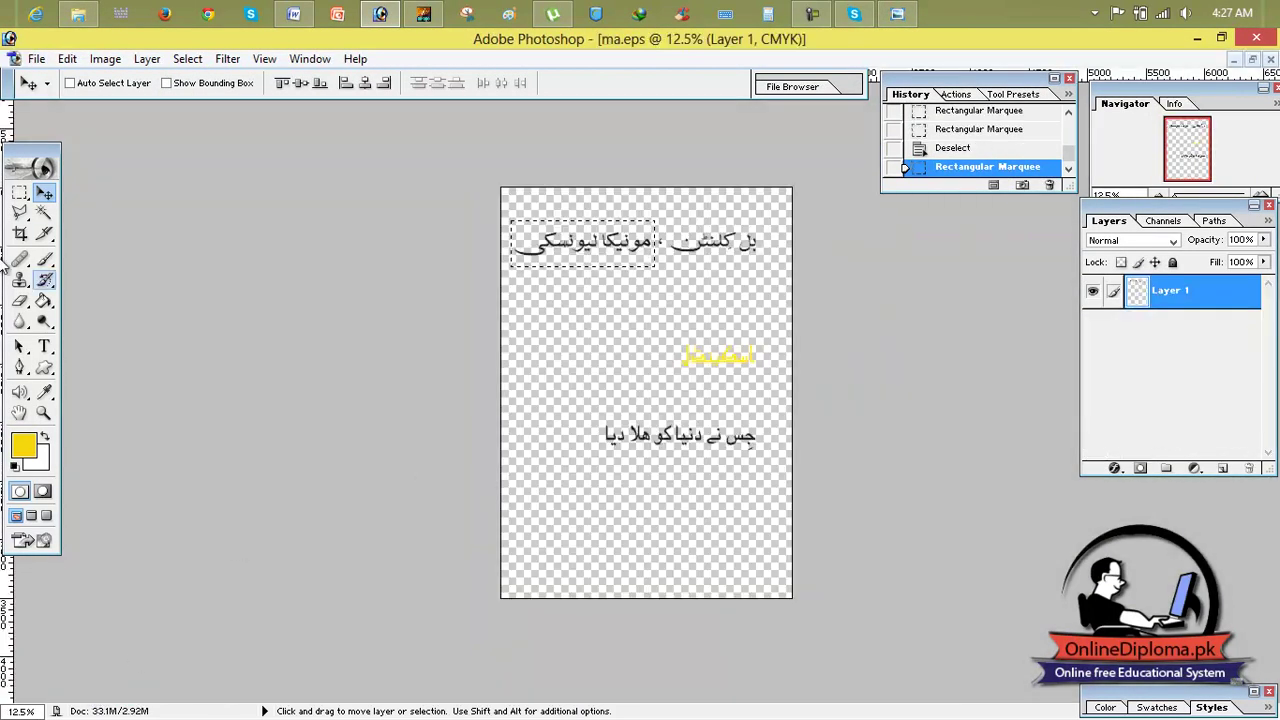
click(20, 196)
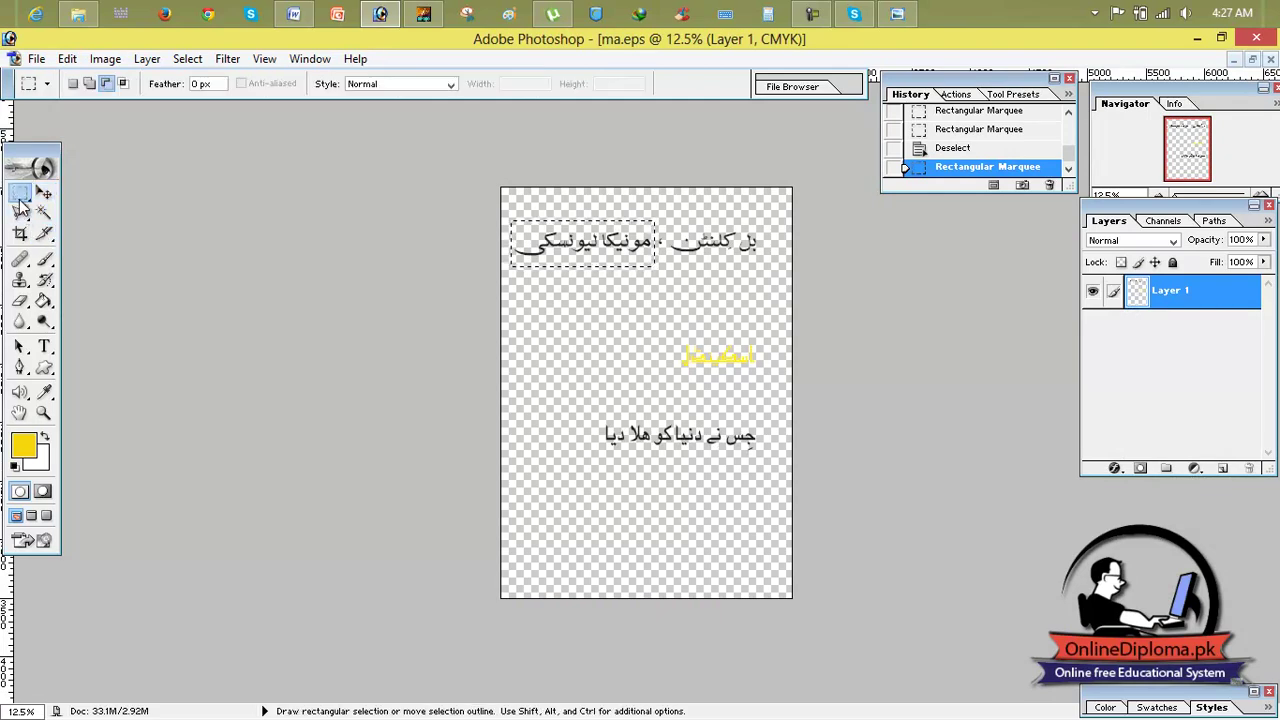
drag(705, 427, 745, 455)
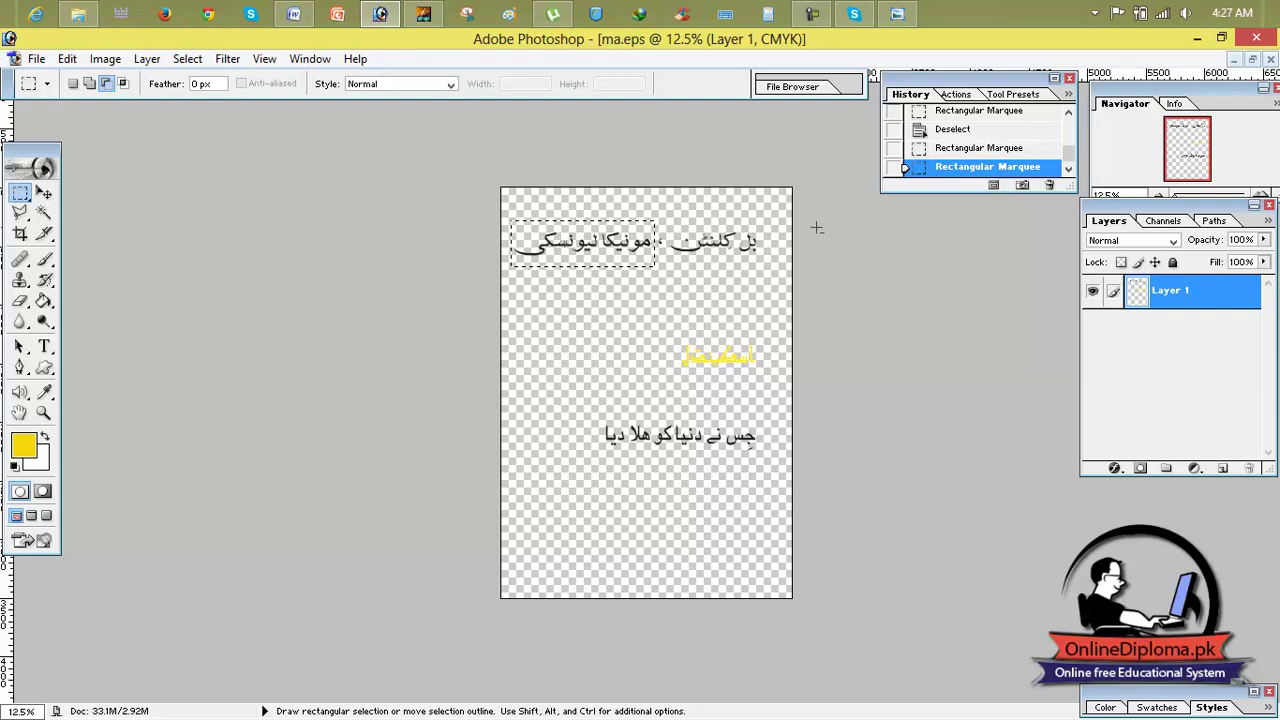
key(ctrl+d)
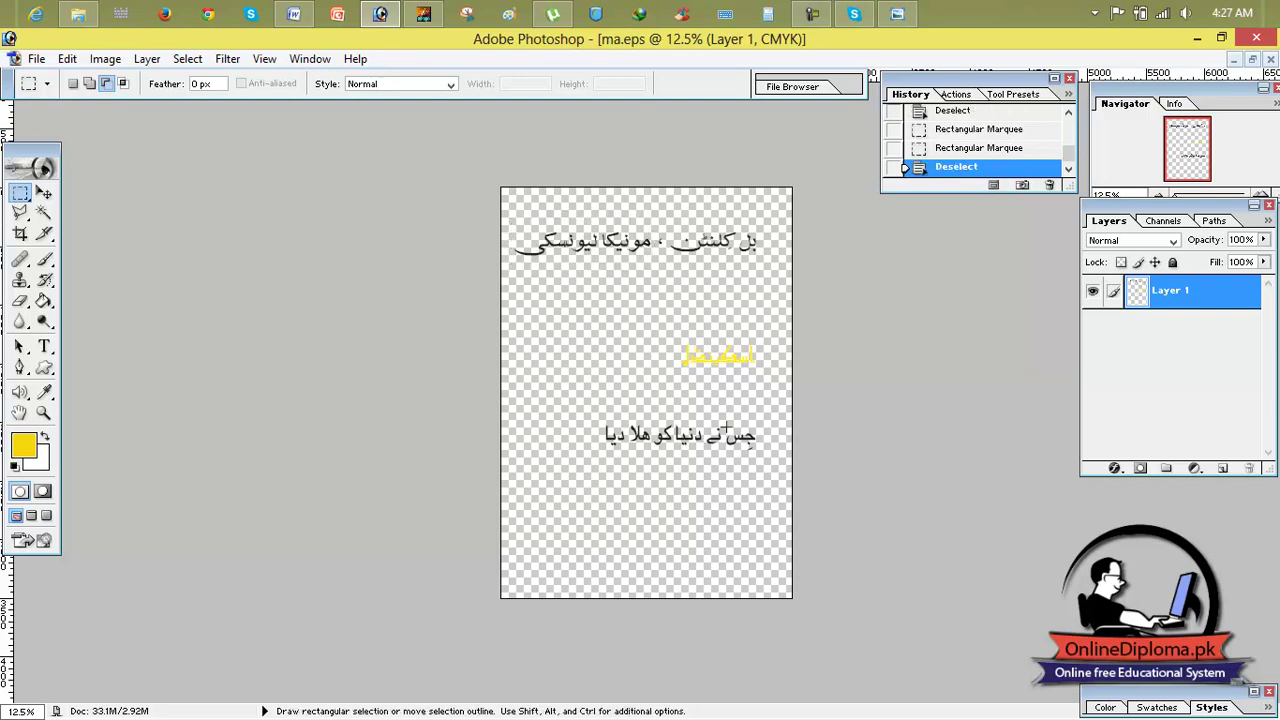
drag(759, 450, 760, 452)
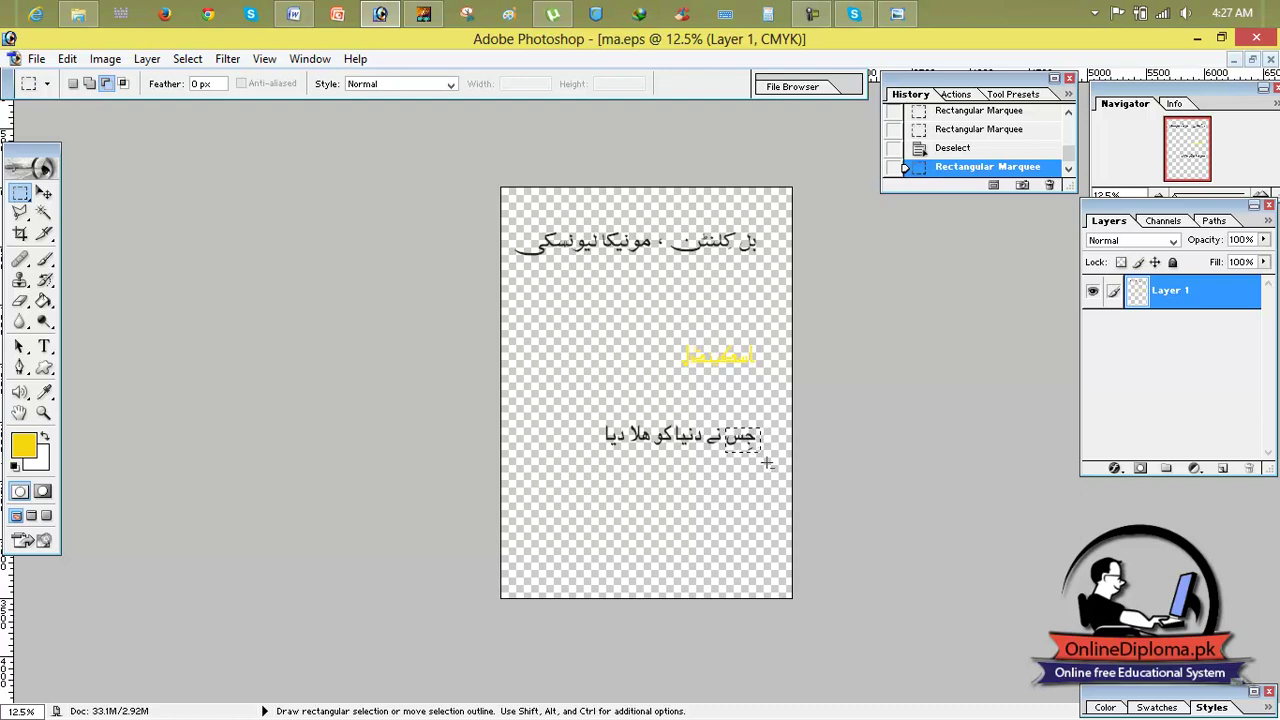
click(1252, 60)
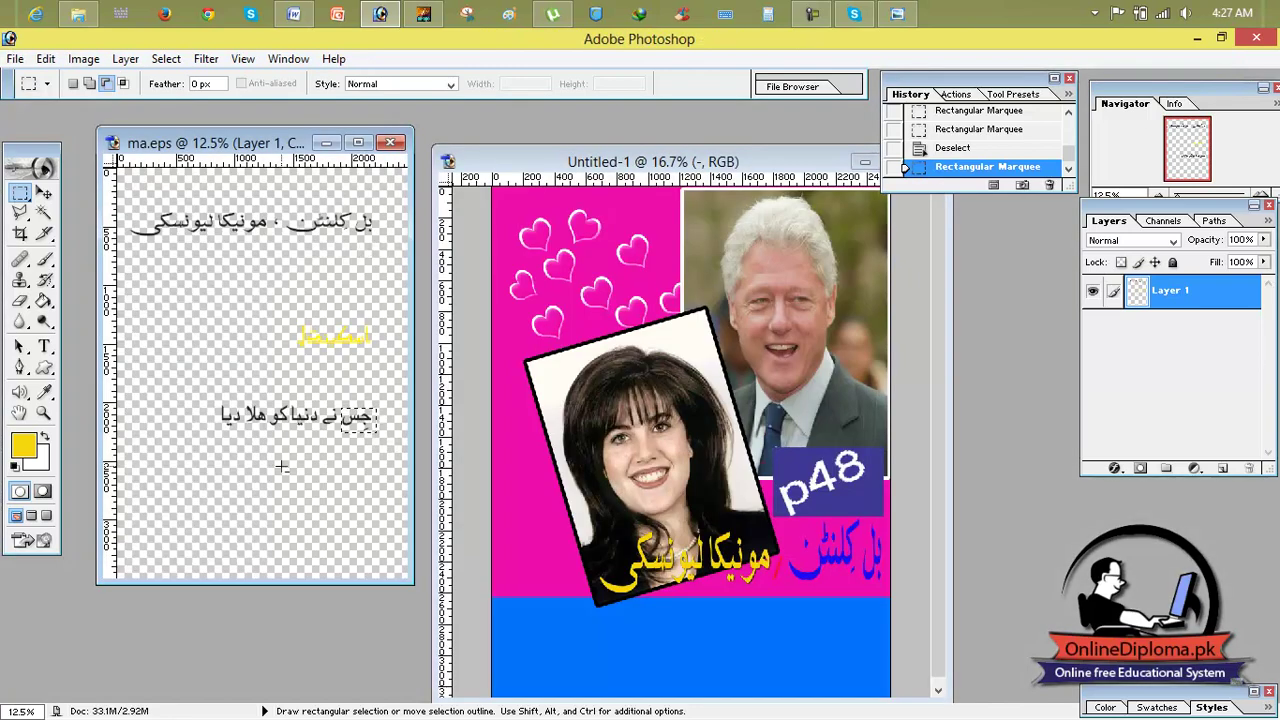
Step: Drag a selected Urdu word onto the cover's blue area, then undo it via History
click(43, 192)
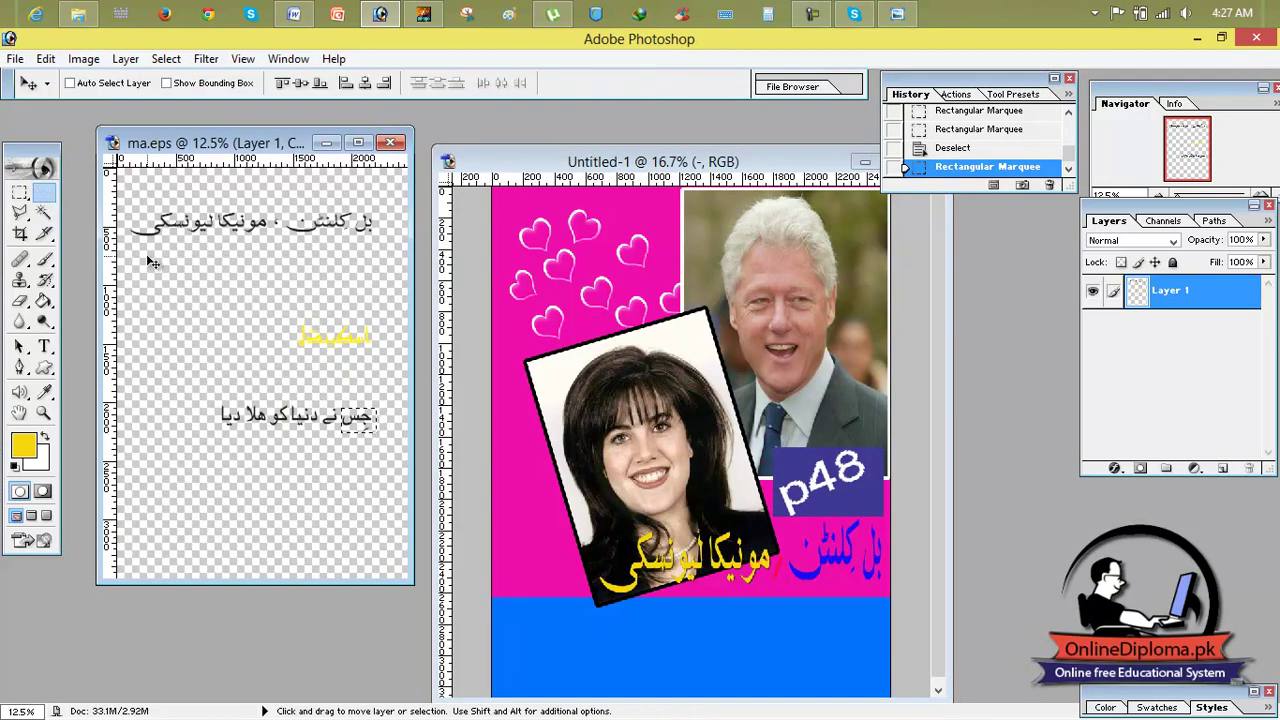
drag(355, 423, 600, 585)
drag(800, 657, 805, 657)
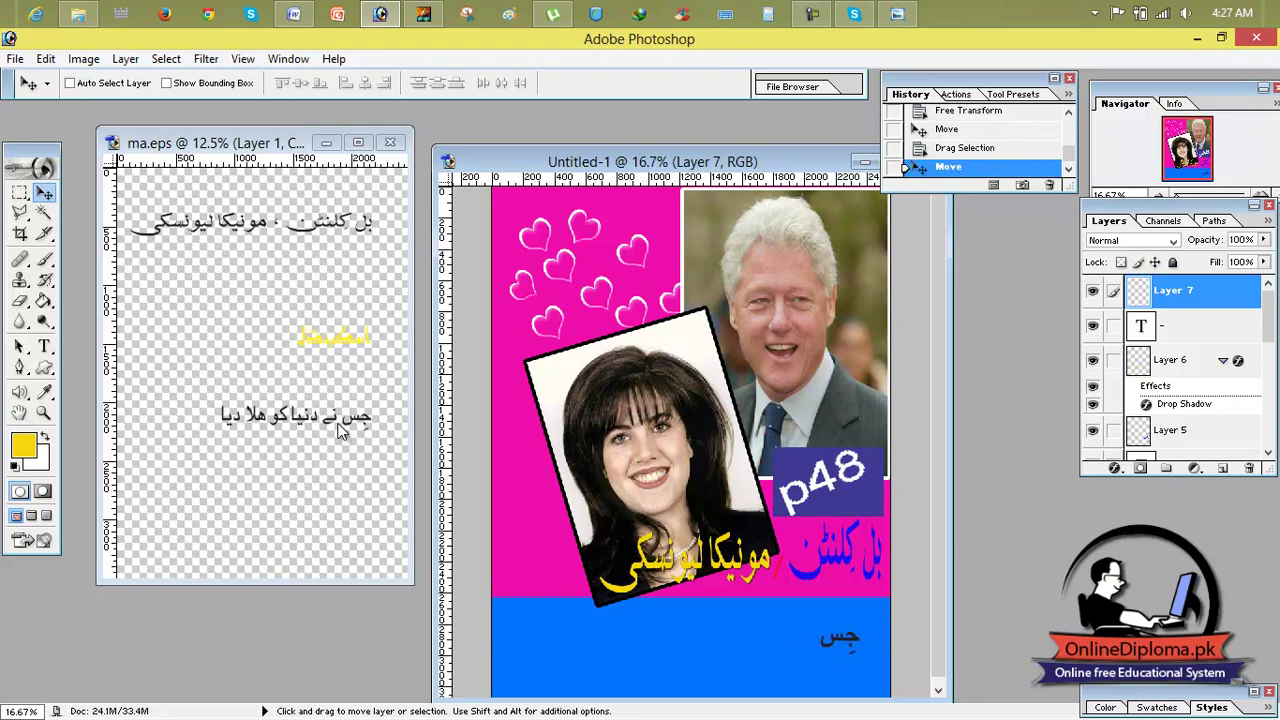
click(942, 148)
click(942, 129)
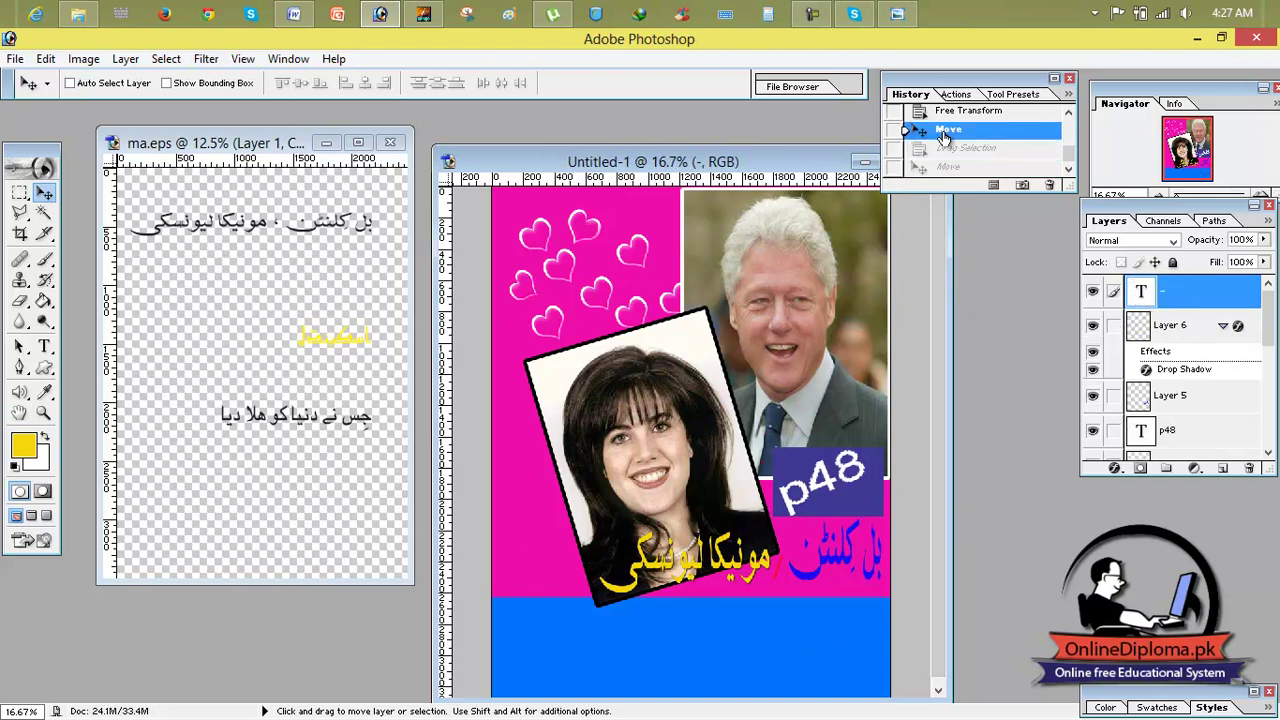
Step: Try marquee-selecting individual words of the lower caption in ma.eps
click(19, 194)
drag(343, 408, 377, 432)
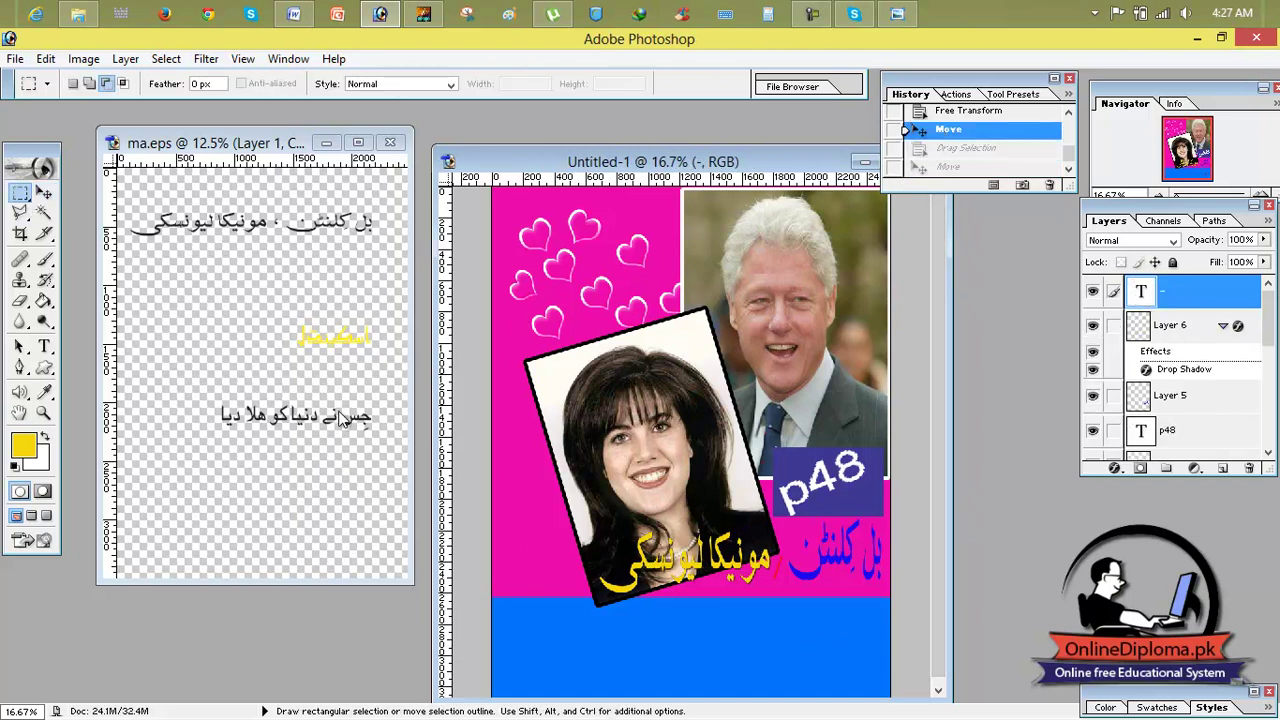
key(ctrl)
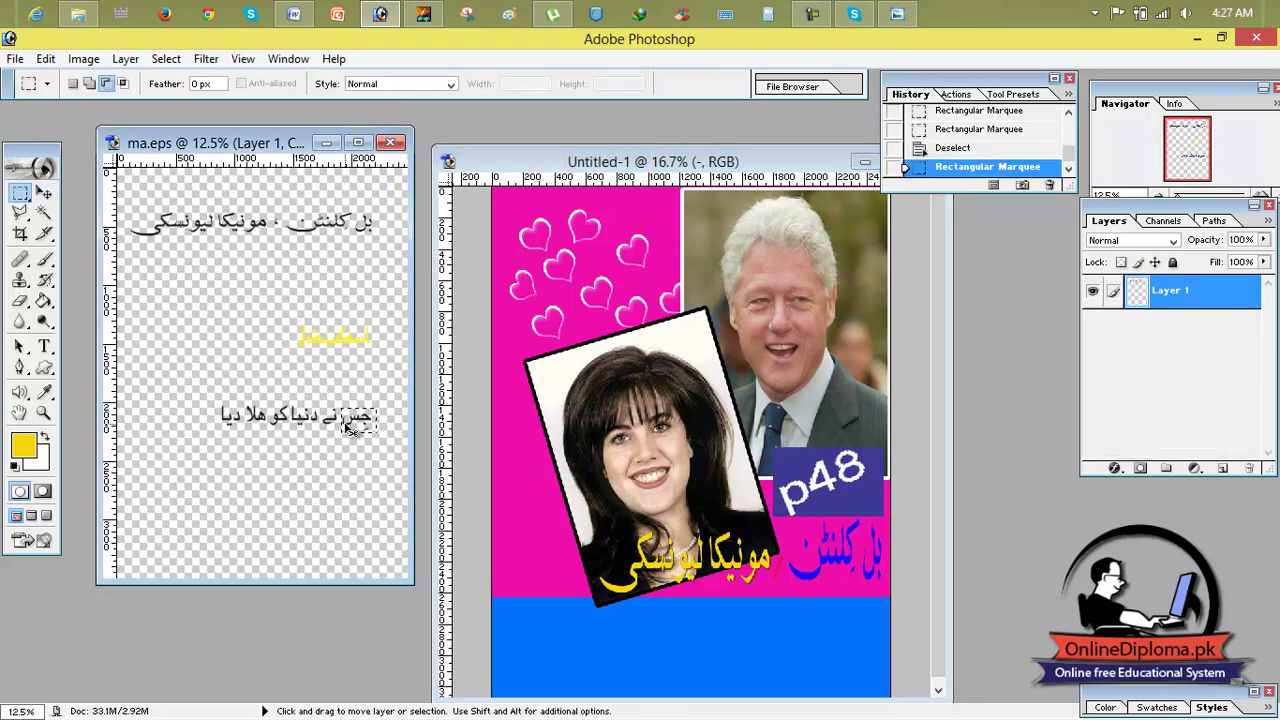
key(ctrl+d)
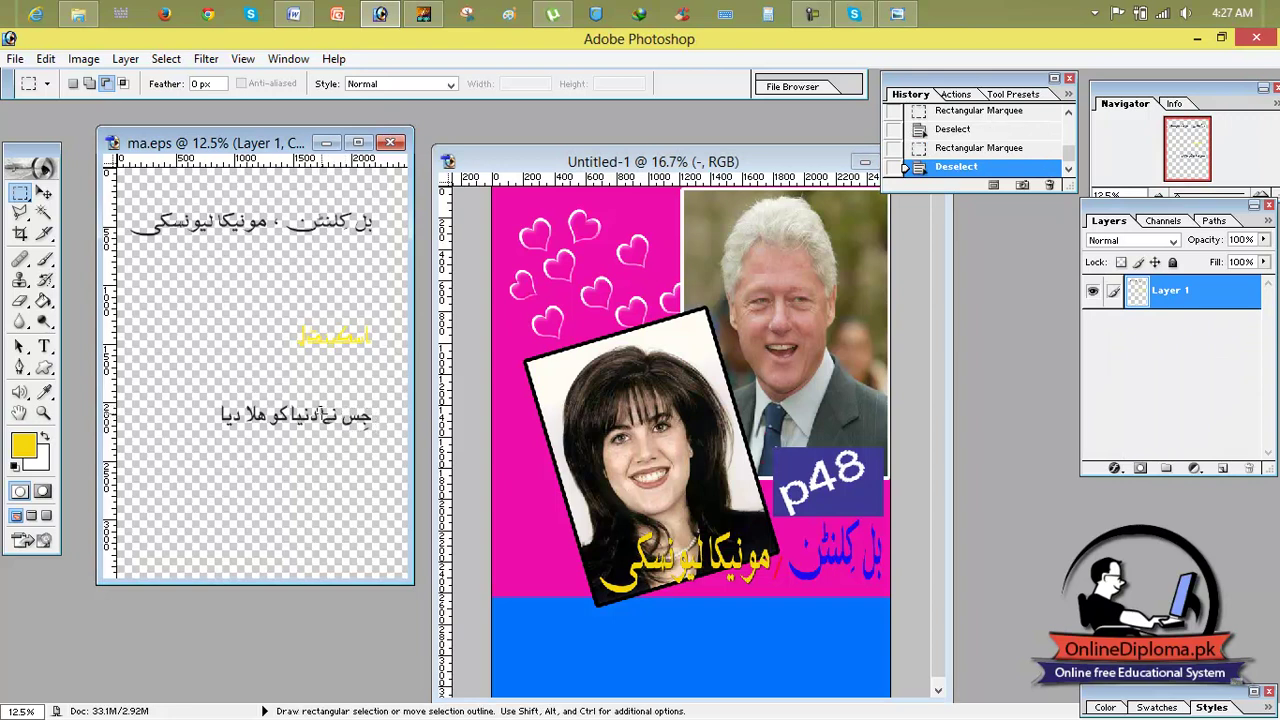
drag(318, 405, 337, 425)
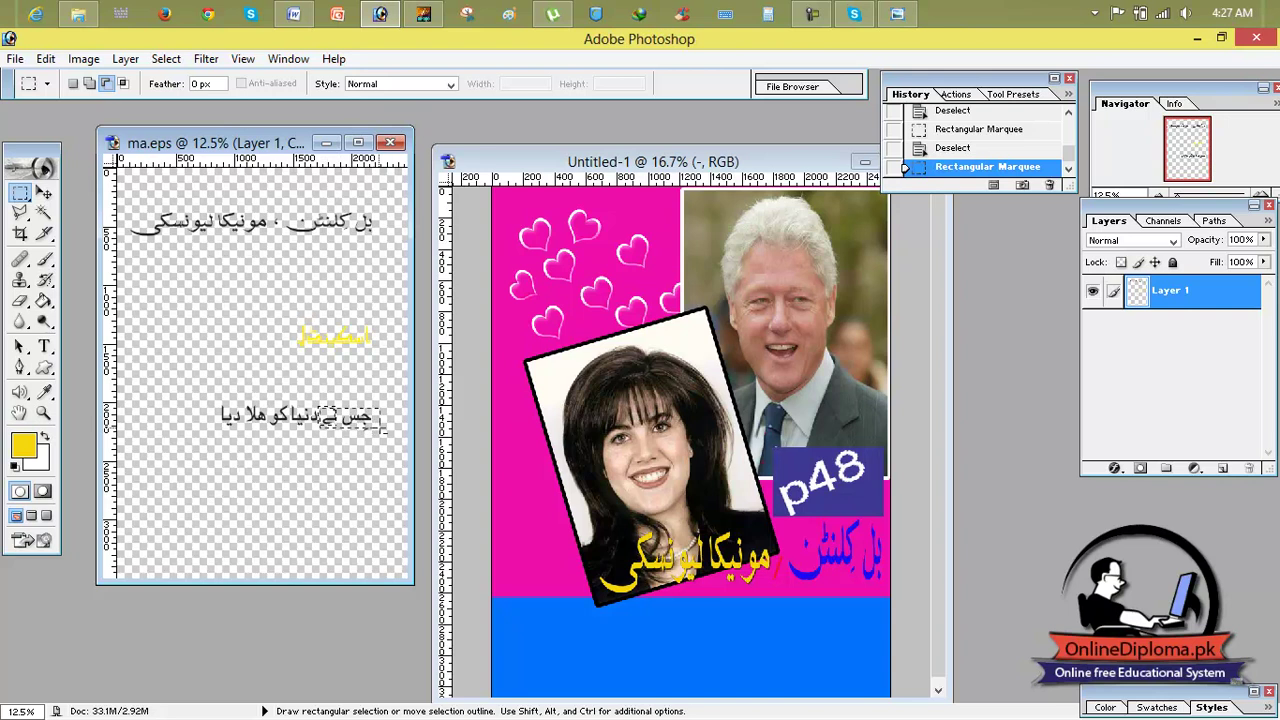
drag(366, 428, 378, 427)
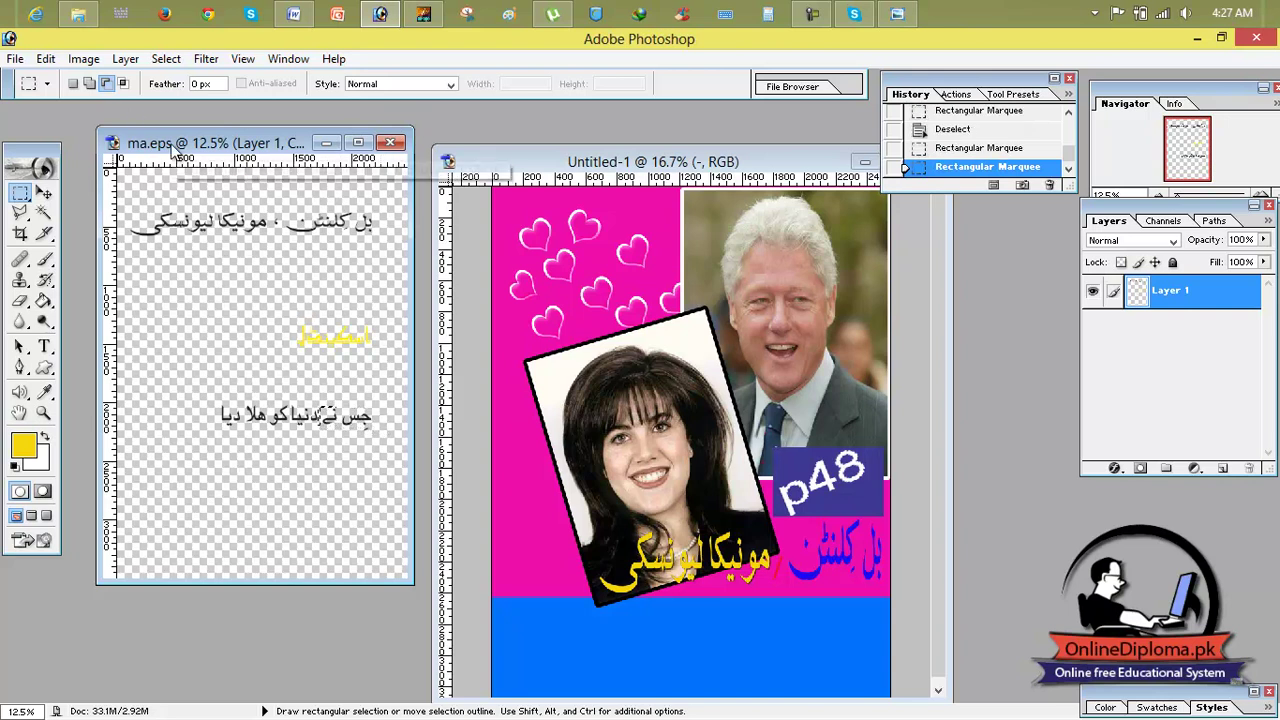
click(72, 83)
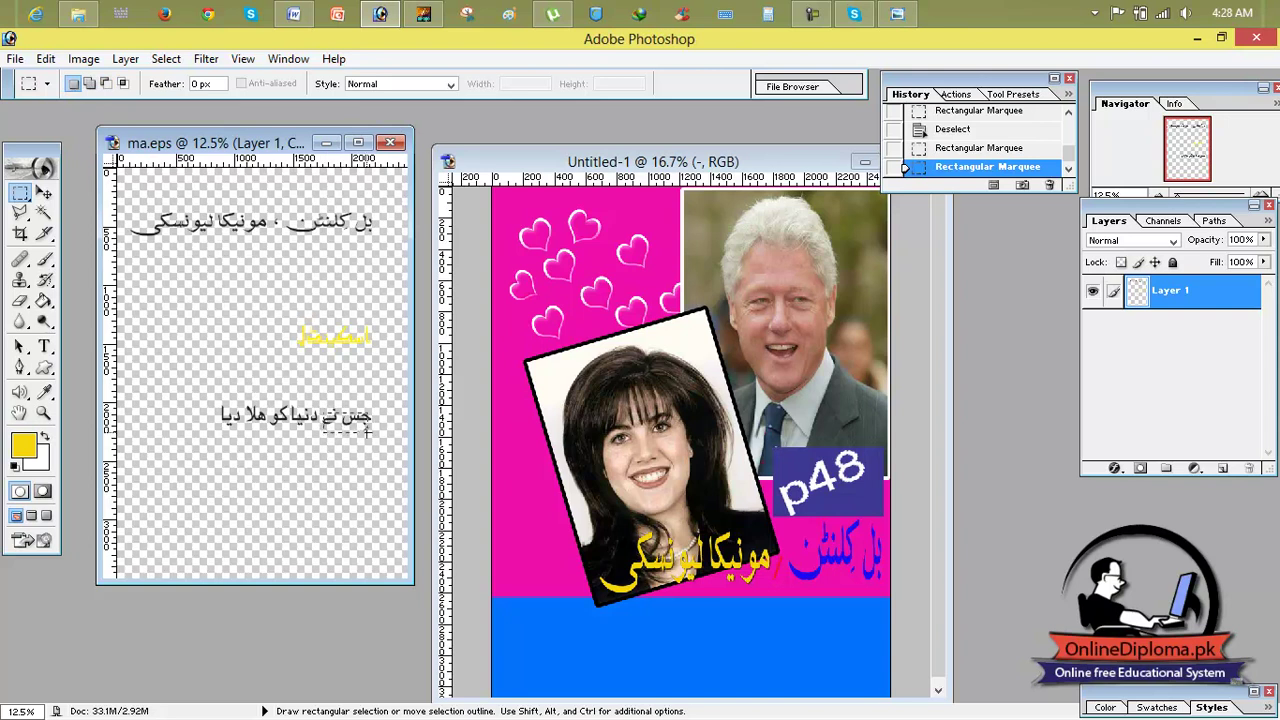
drag(388, 434, 384, 432)
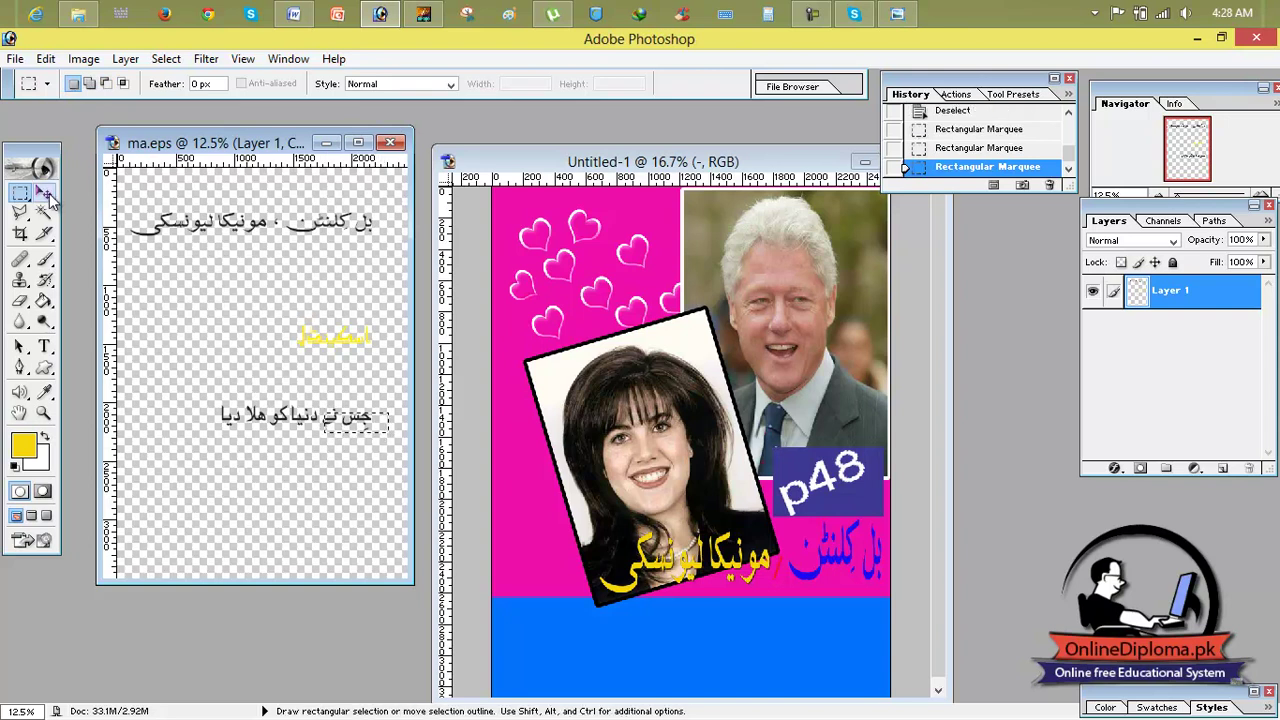
Step: Undo an accidental shift of the selected word and clear the selection
click(43, 192)
drag(370, 424, 363, 424)
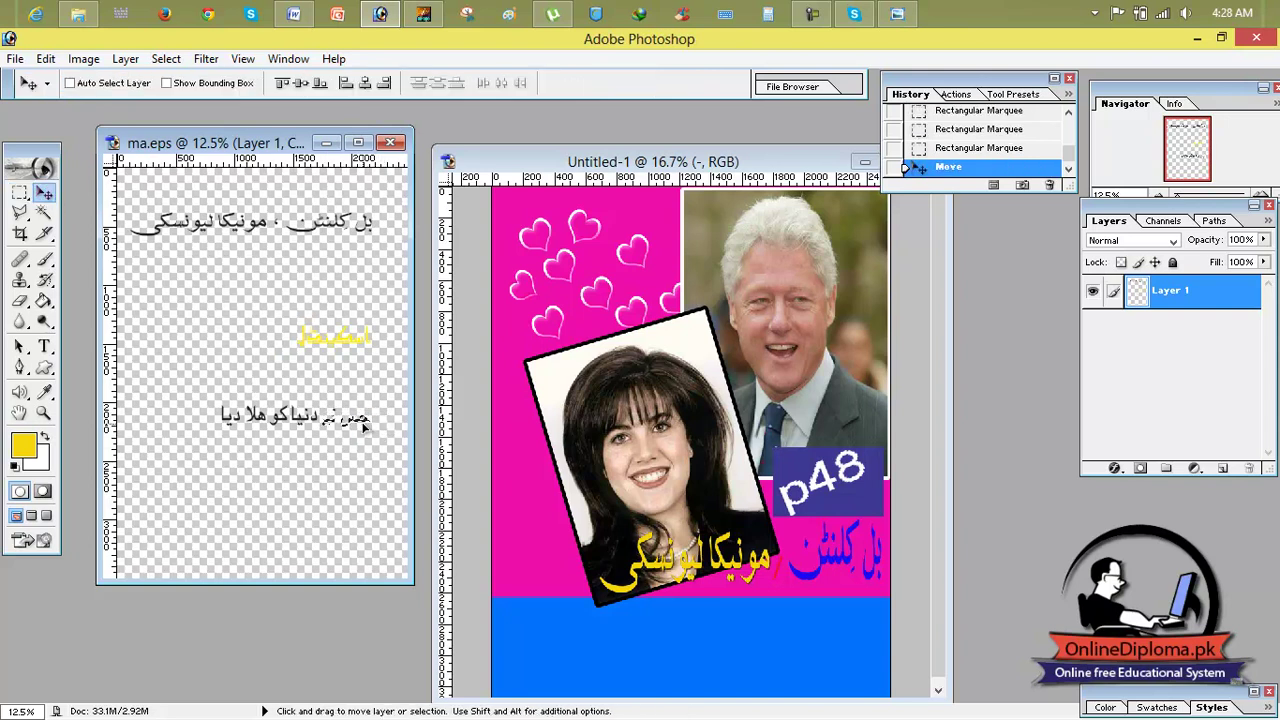
key(ctrl+z)
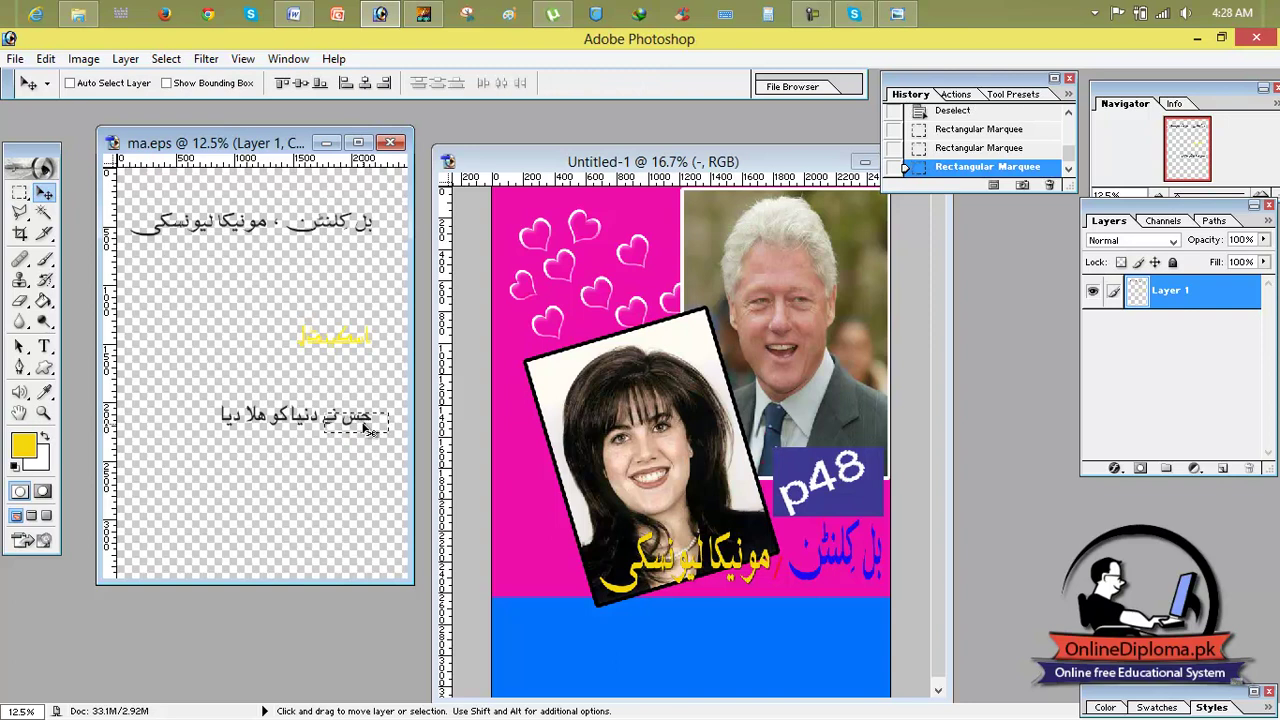
key(ctrl+d)
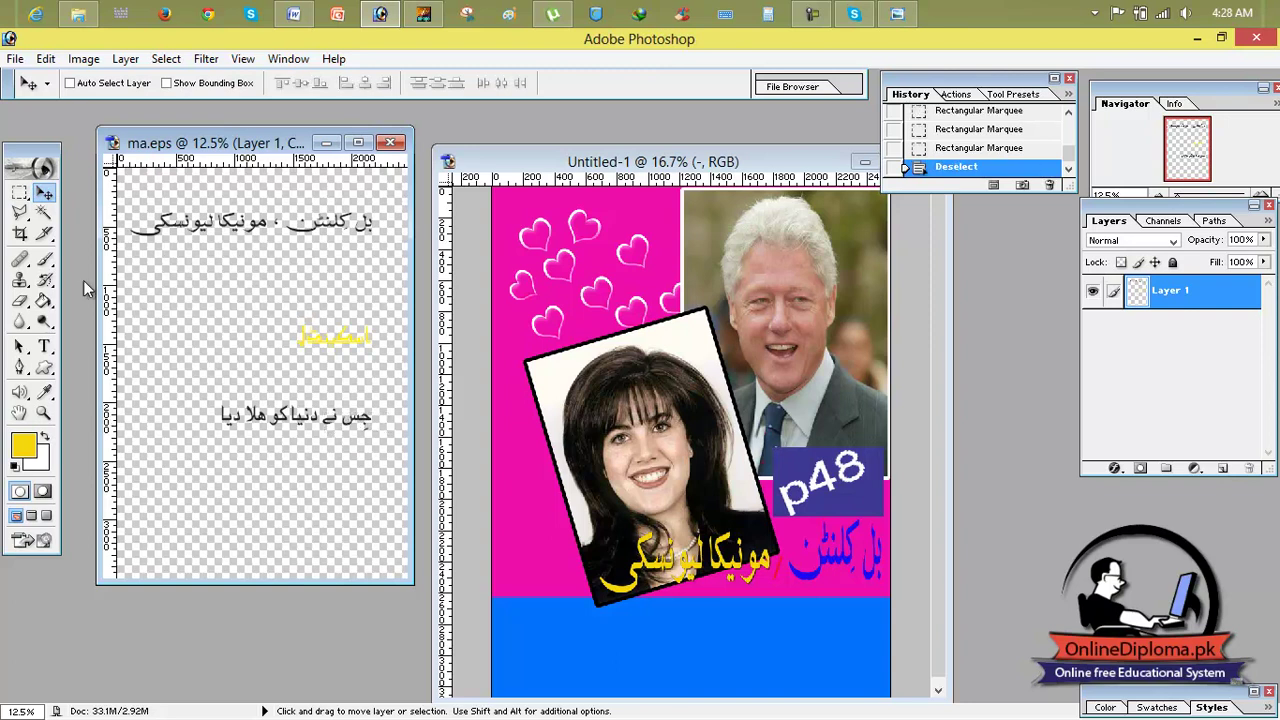
click(20, 192)
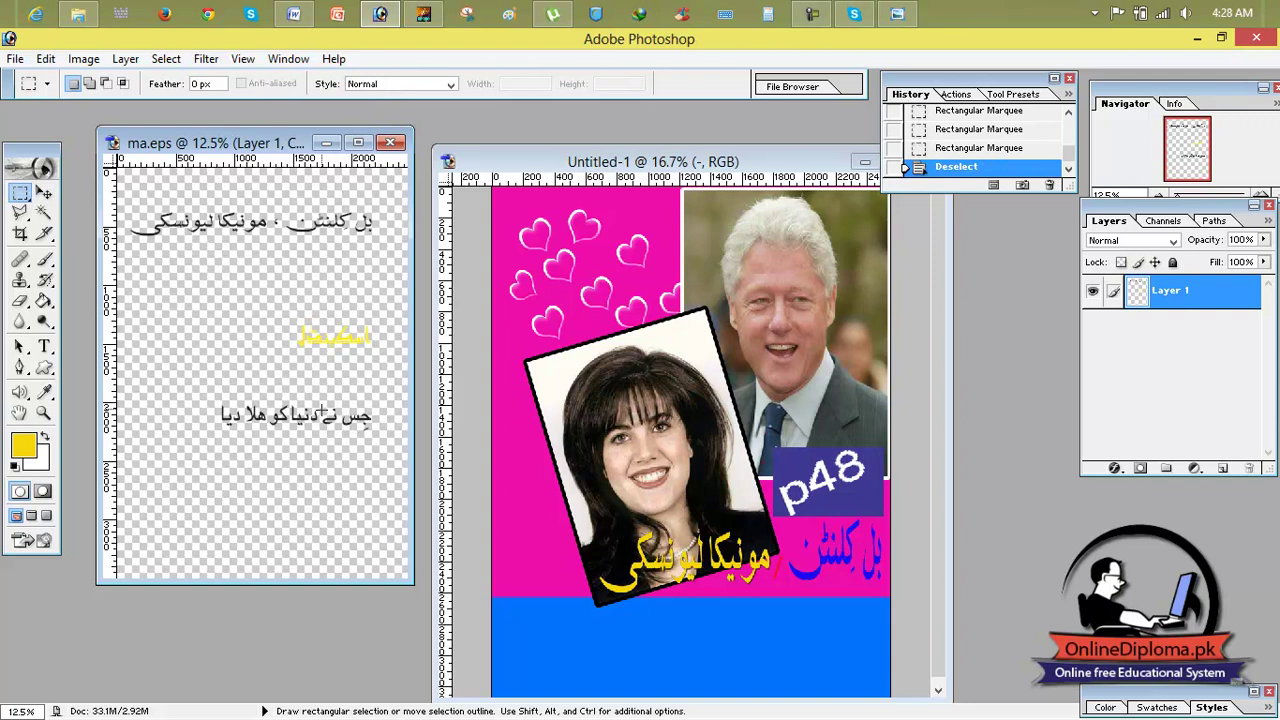
Step: Copy جس نے and then دنیا from ma.eps onto the cover's blue band
drag(320, 406, 726, 617)
click(44, 192)
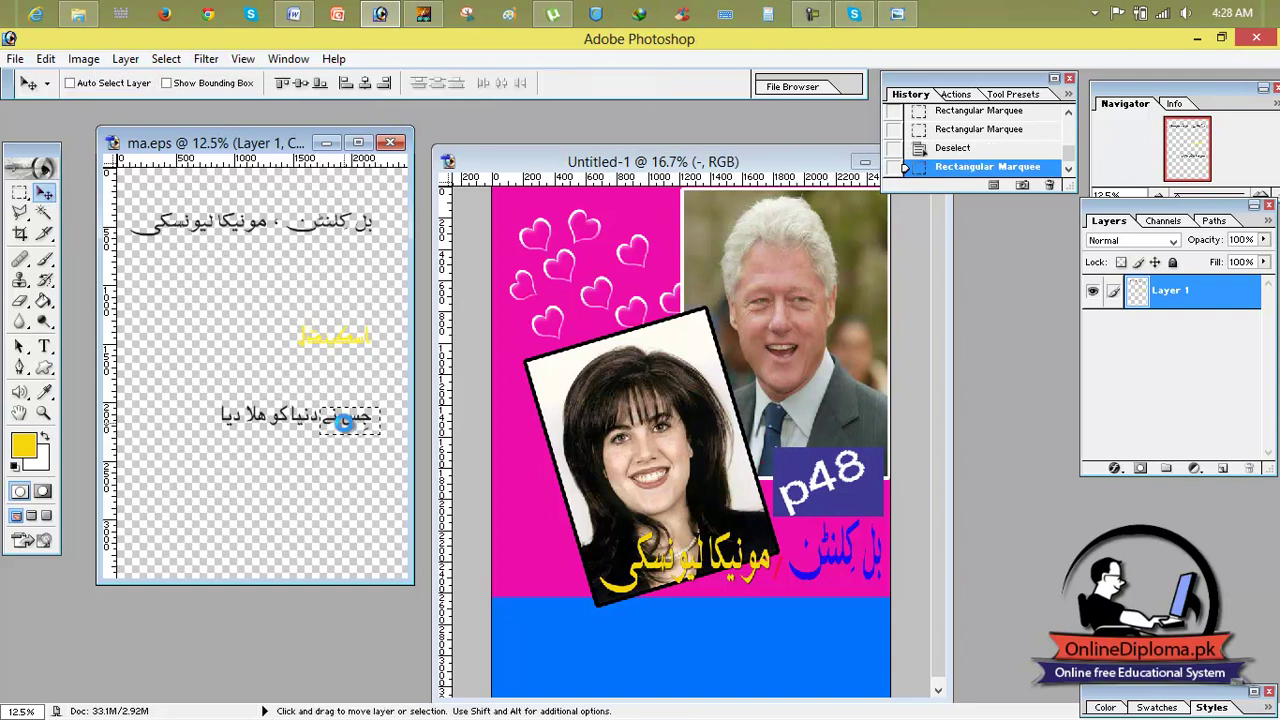
drag(831, 652, 833, 650)
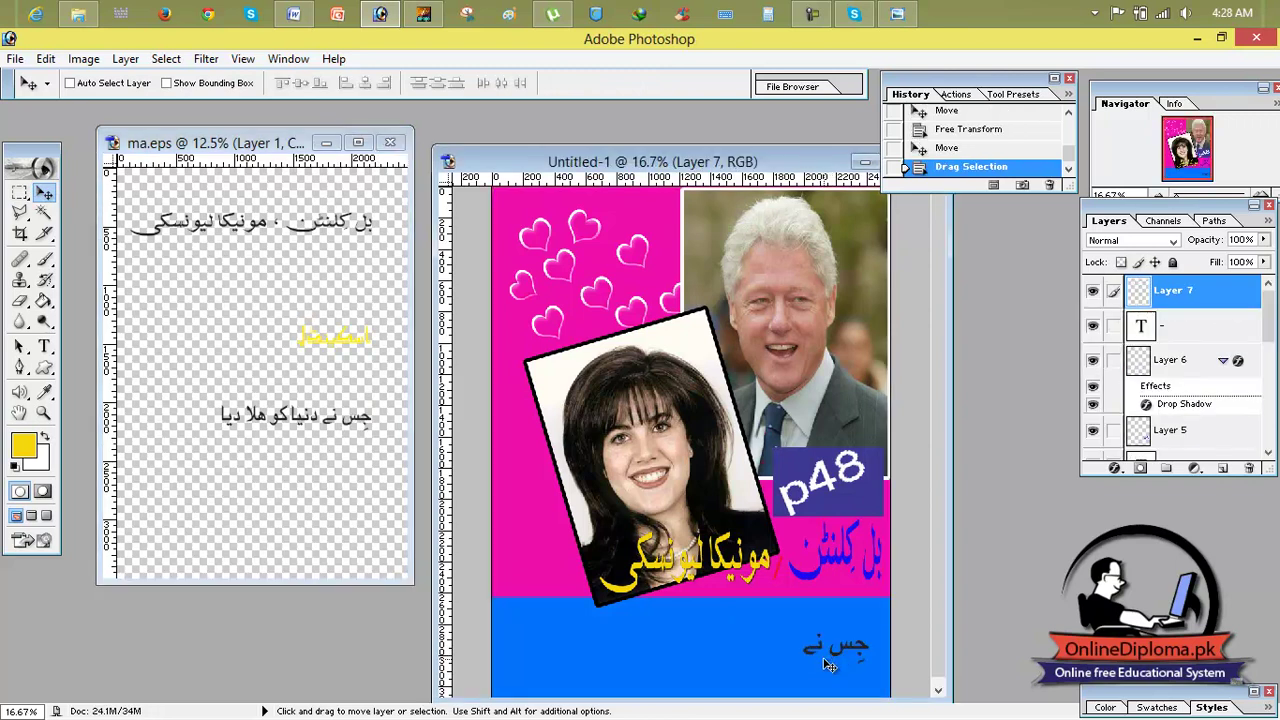
click(20, 192)
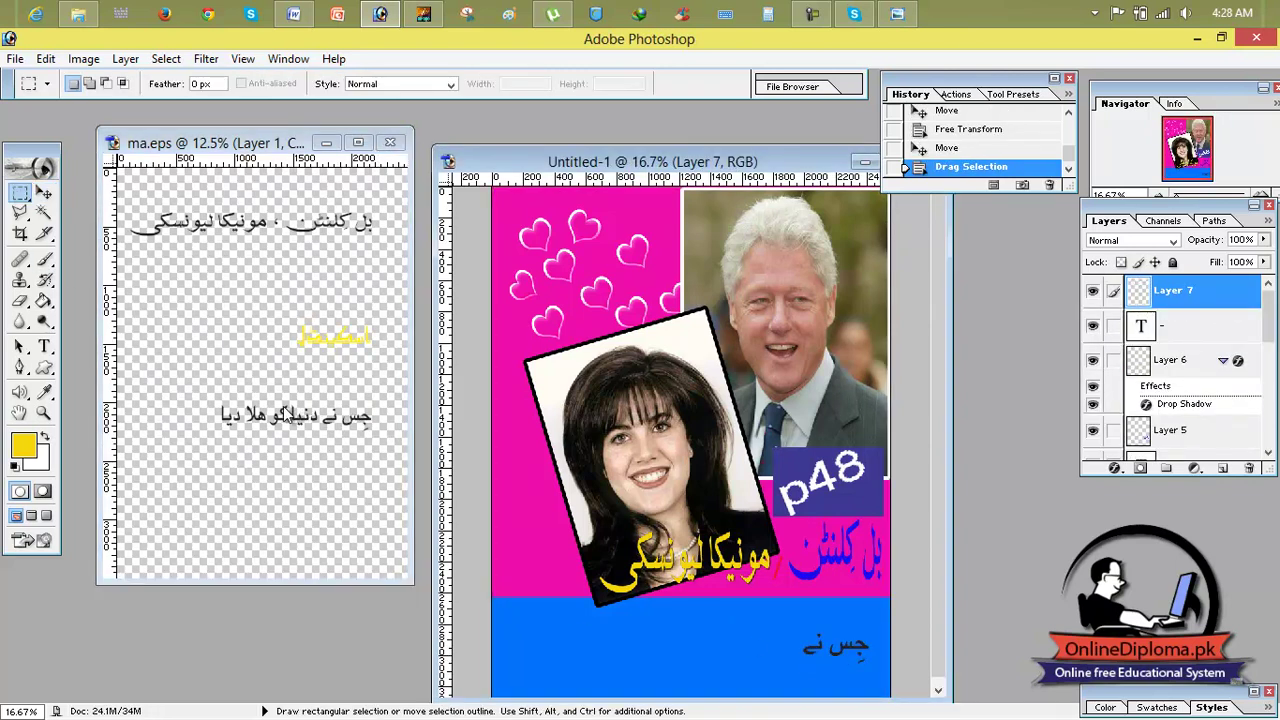
click(295, 410)
drag(381, 406, 318, 435)
click(287, 406)
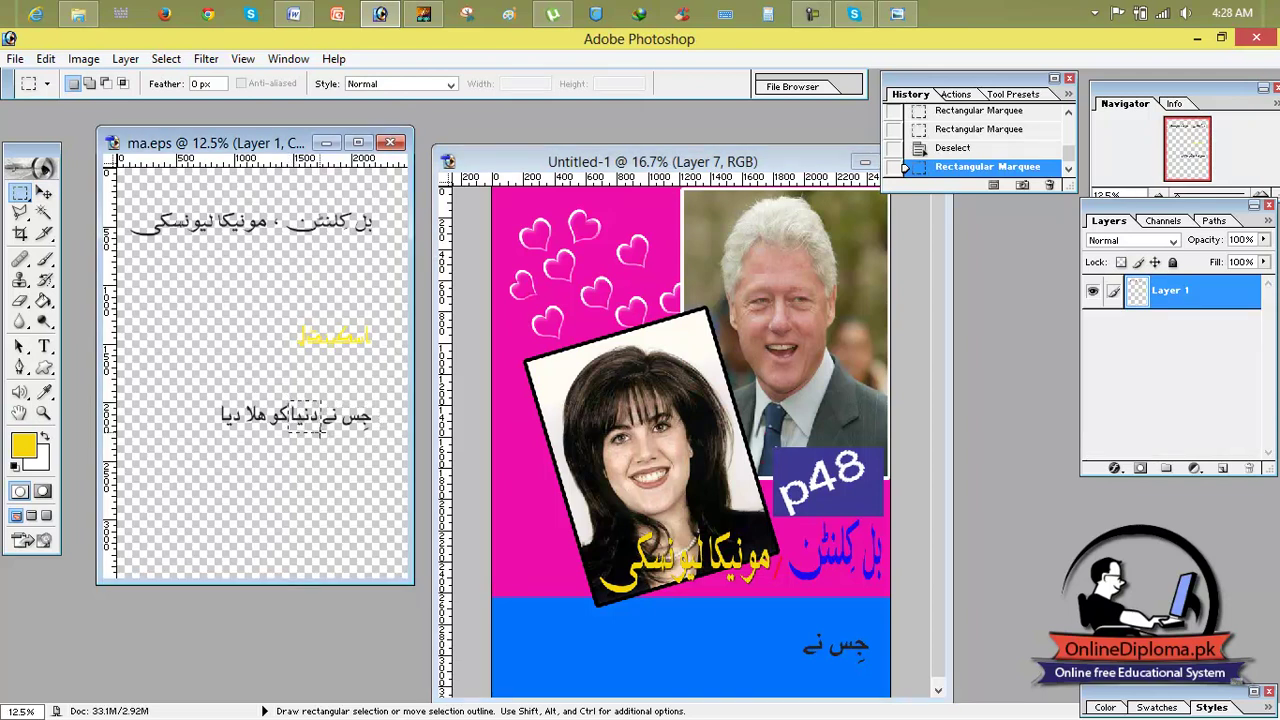
drag(311, 431, 673, 594)
click(44, 192)
drag(762, 639, 760, 639)
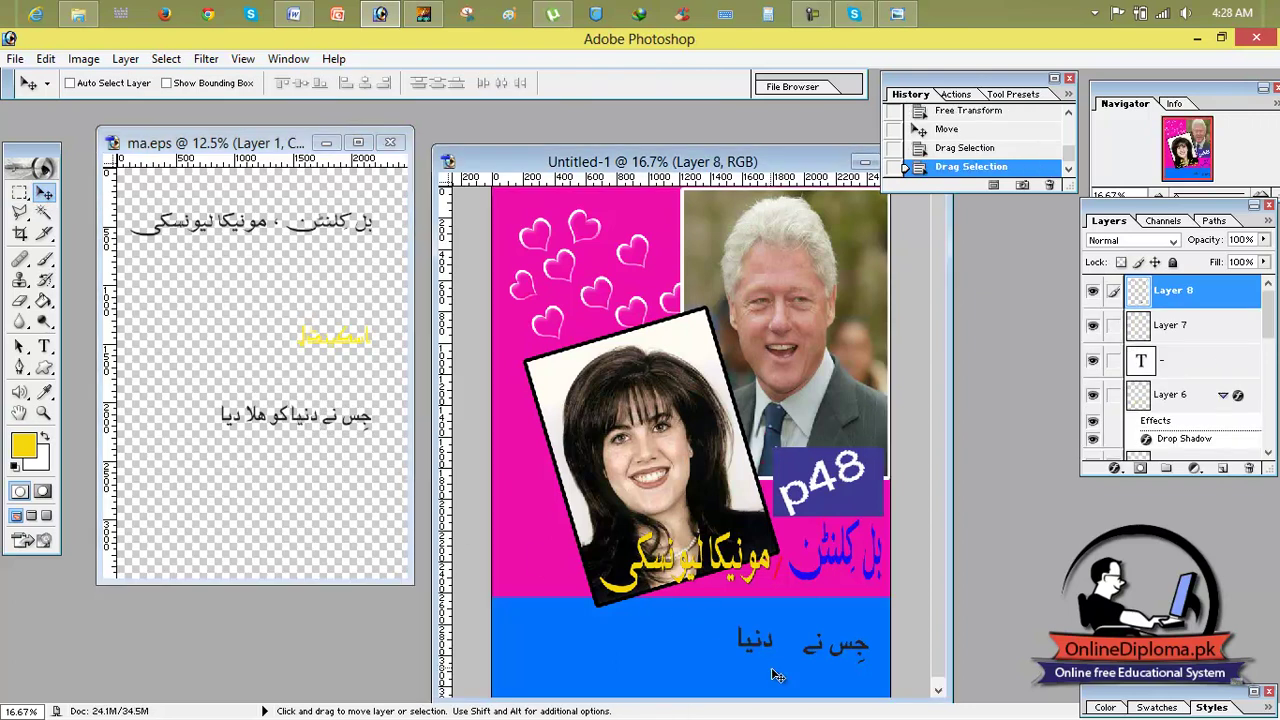
Step: Select the remaining words کو ہلا دیا in ma.eps and maximize the cover window
click(21, 193)
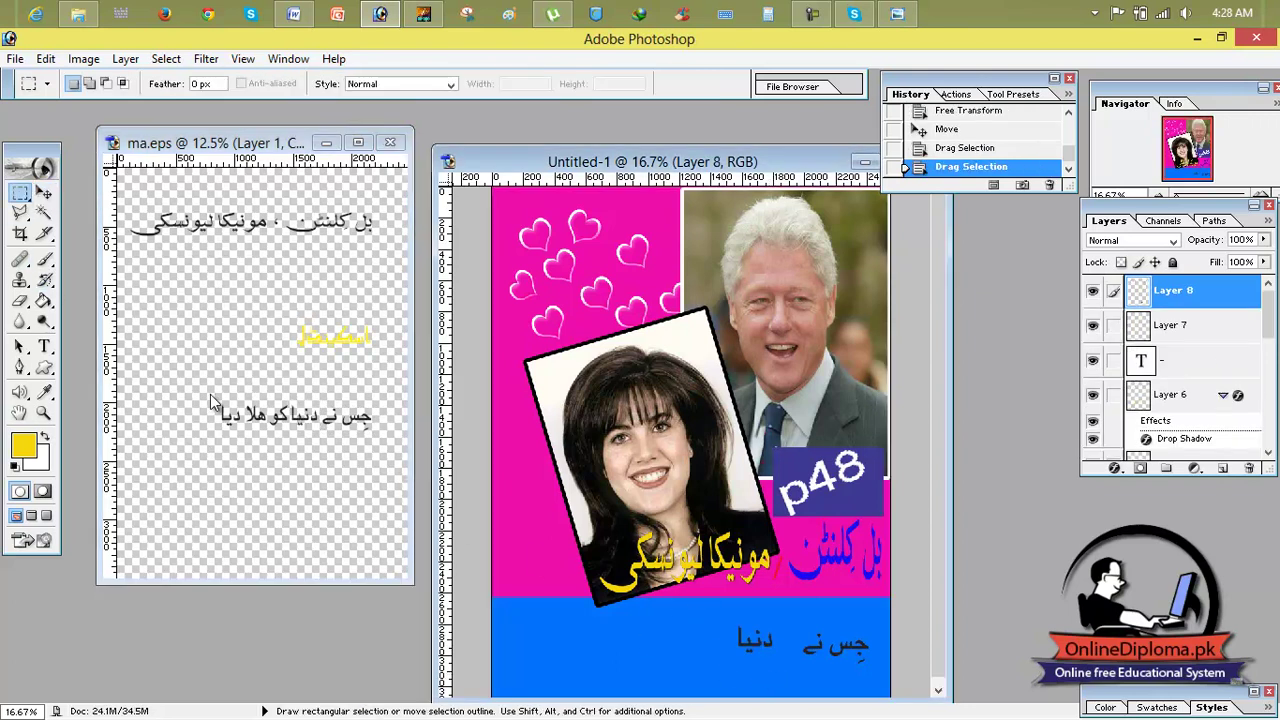
click(210, 397)
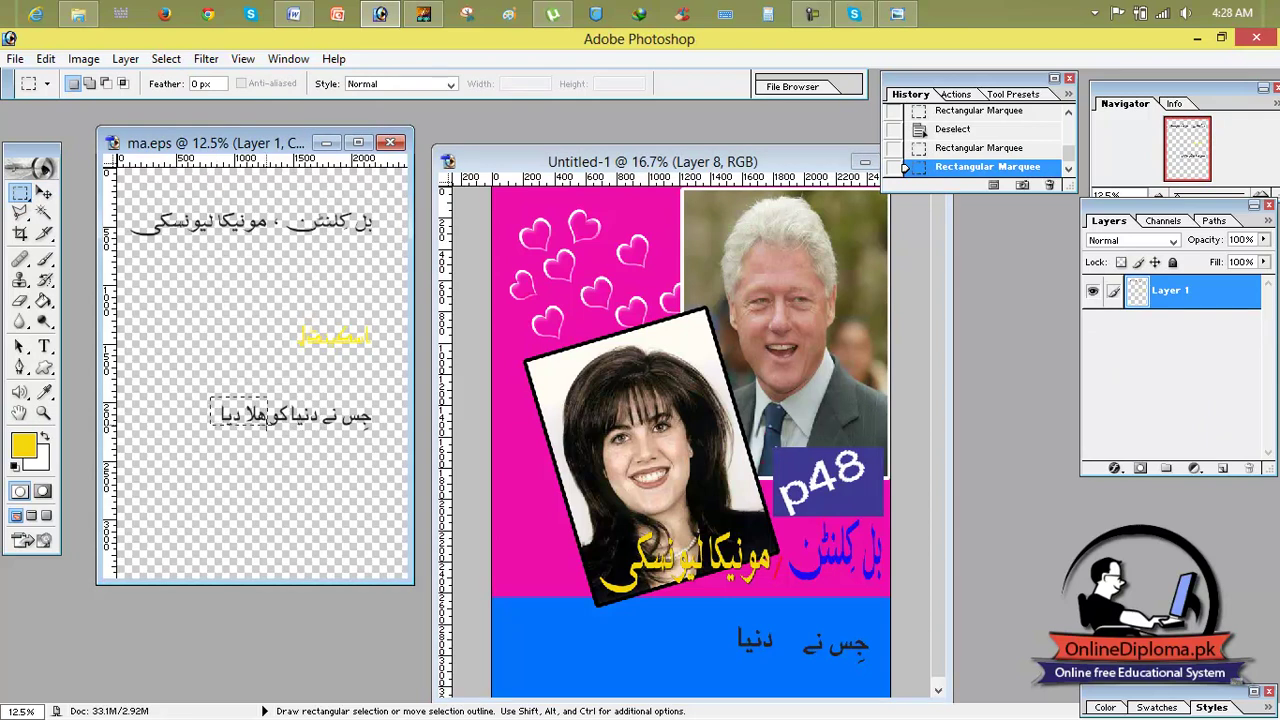
drag(267, 424, 705, 672)
key(v)
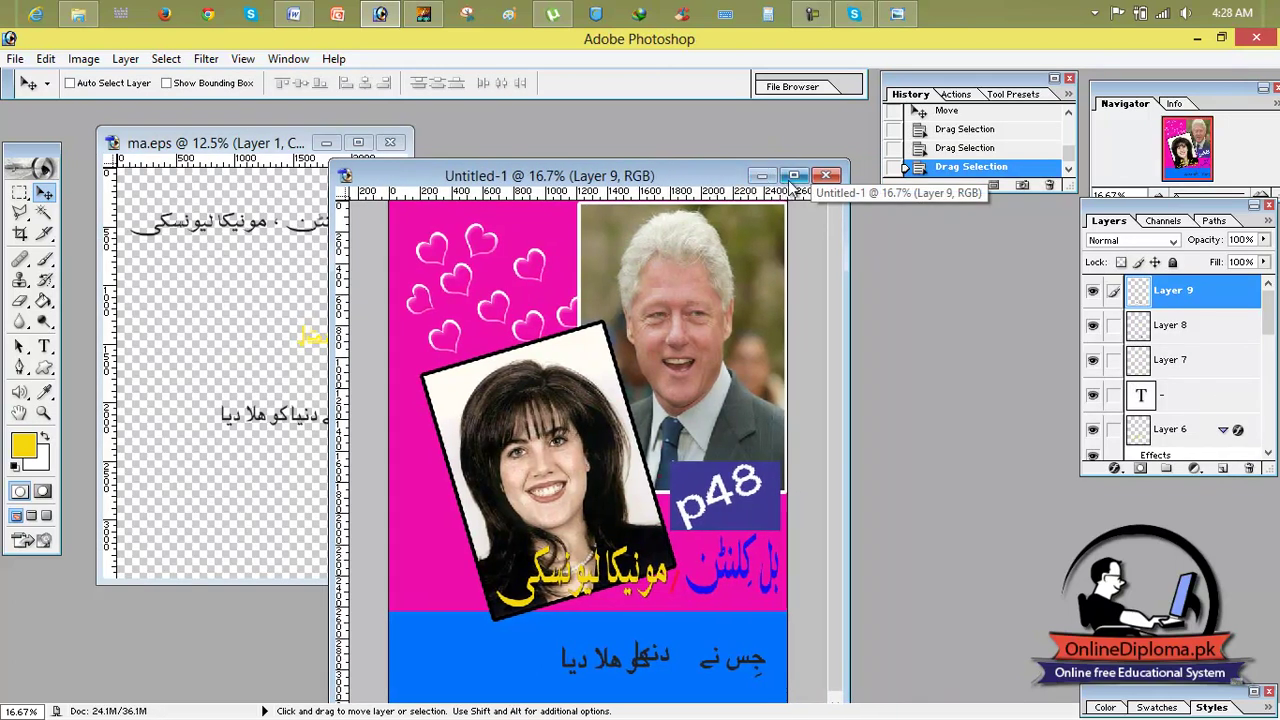
double_click(815, 173)
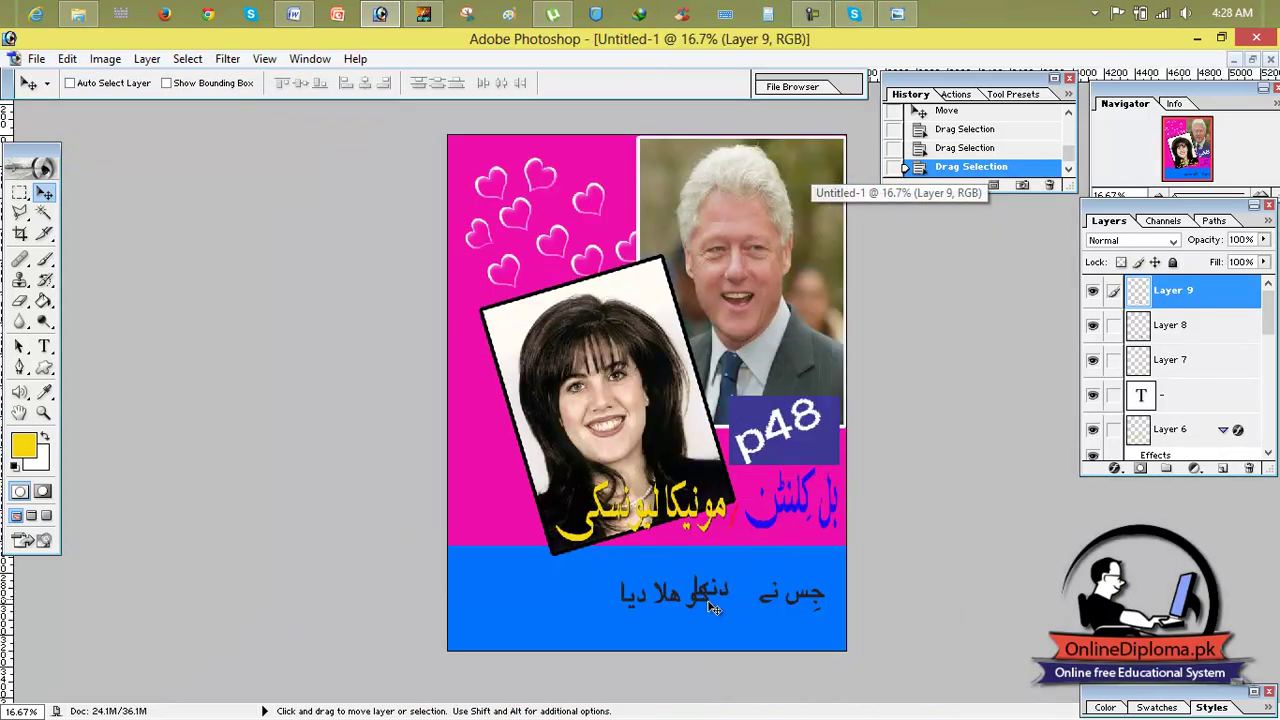
Step: Reposition کو ہلا دیا and جس نے along the blue band
drag(713, 608, 666, 591)
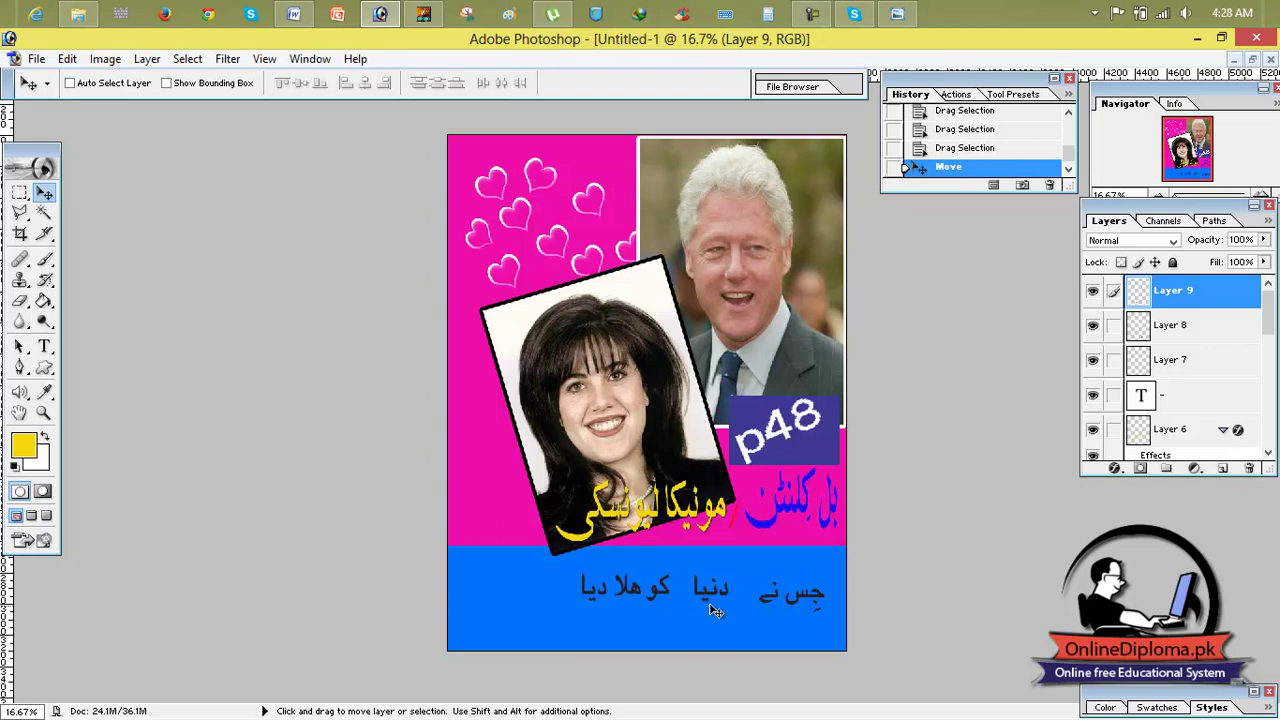
drag(810, 606, 815, 610)
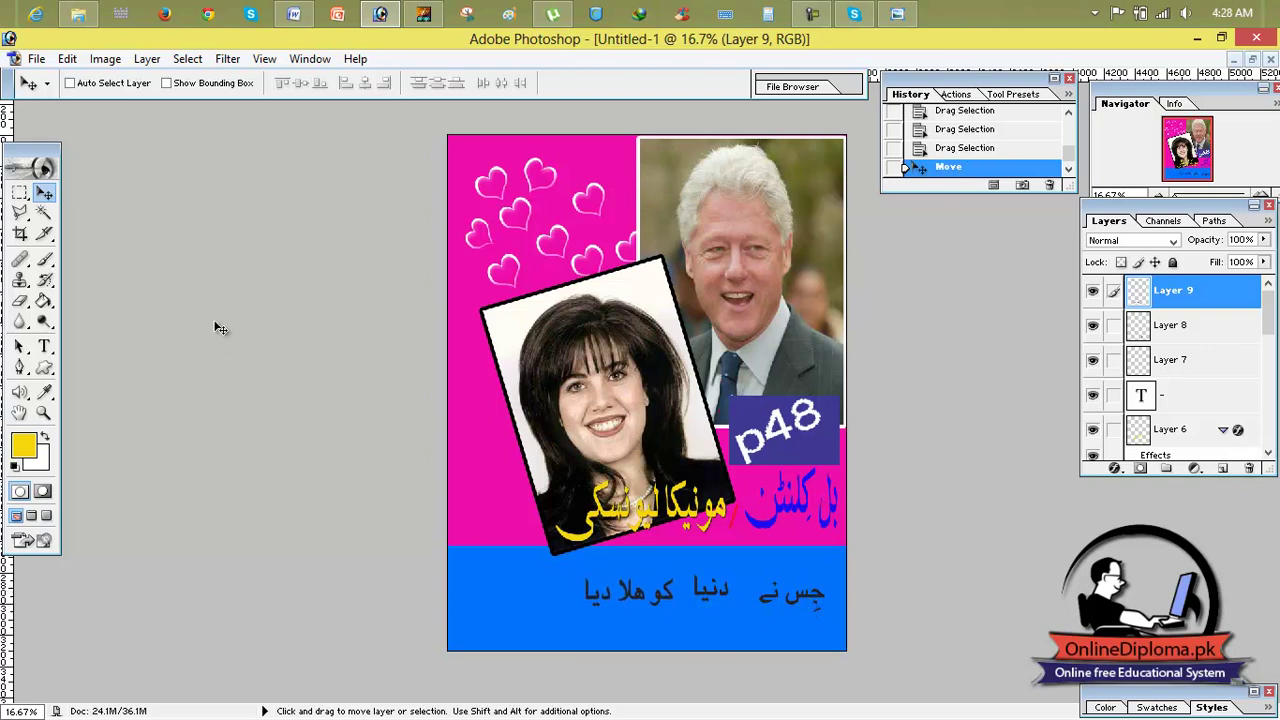
click(1162, 360)
drag(831, 608, 846, 612)
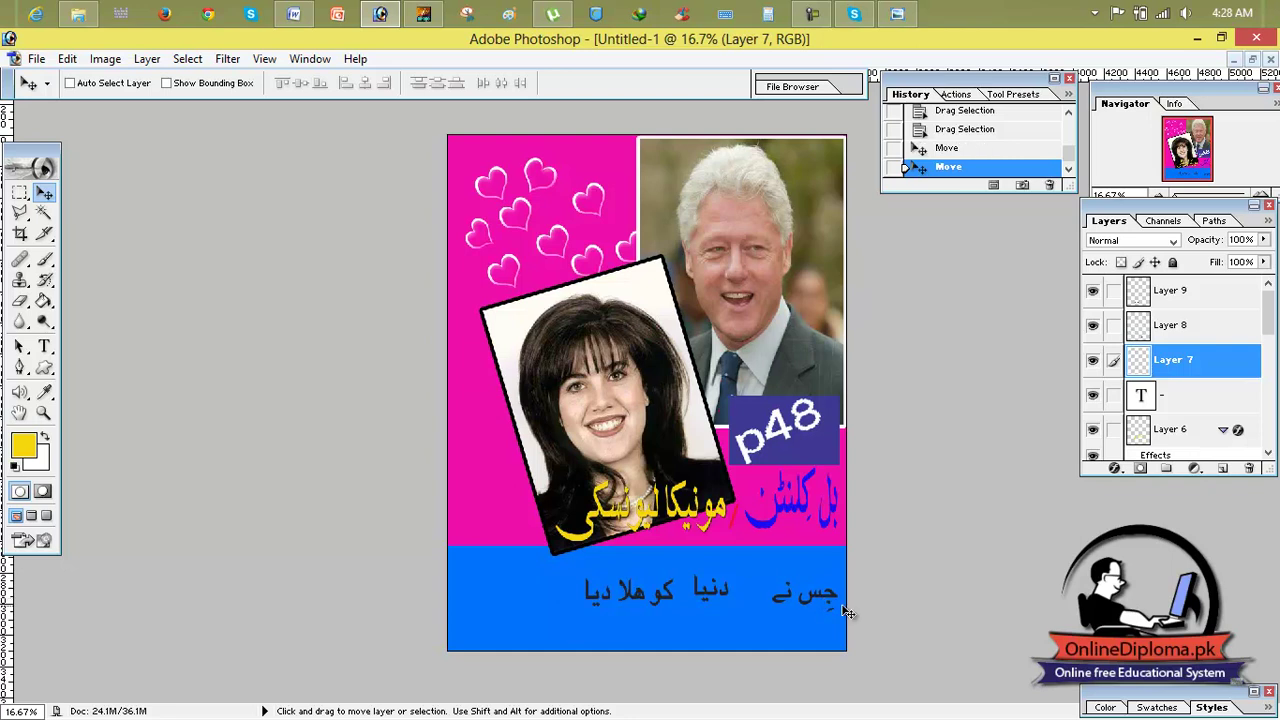
Step: Scale جس نے on Layer 7 up to be much taller and apply the transform
key(ctrl+t)
mouse_move(839, 580)
mouse_down()
mouse_move(858, 556)
mouse_move(806, 595)
mouse_up()
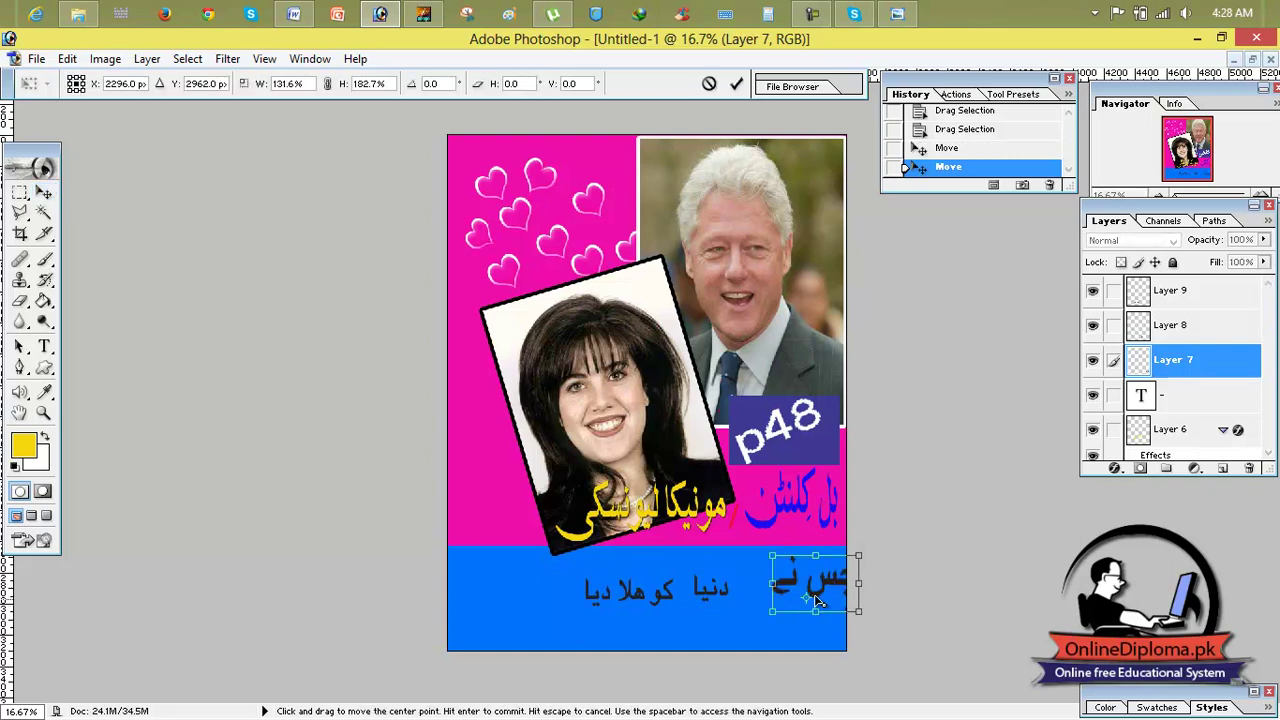
click(43, 192)
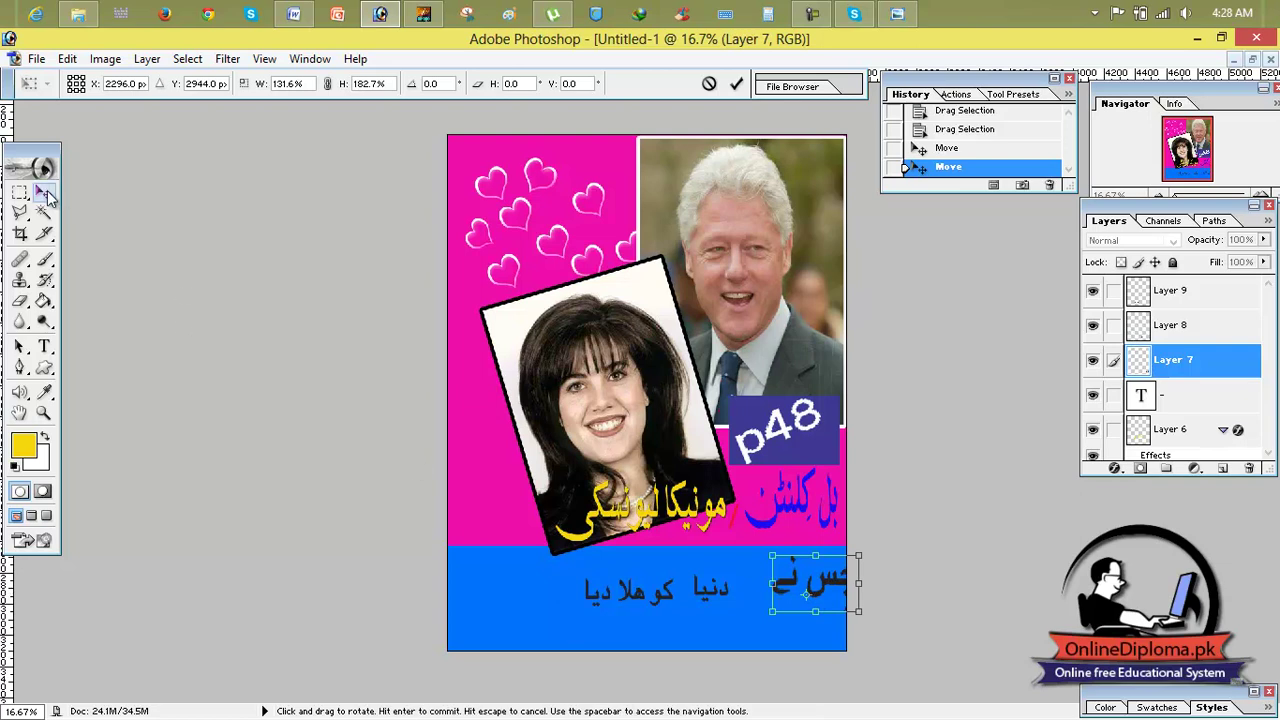
click(580, 307)
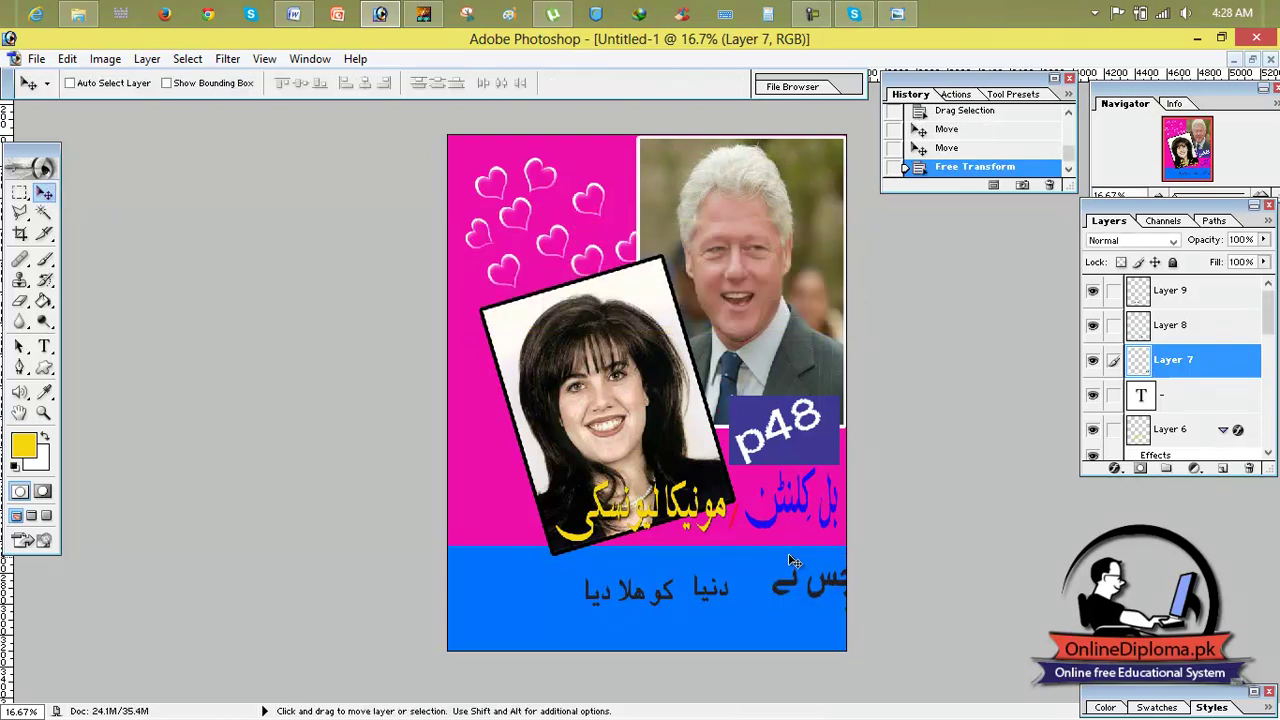
click(798, 604)
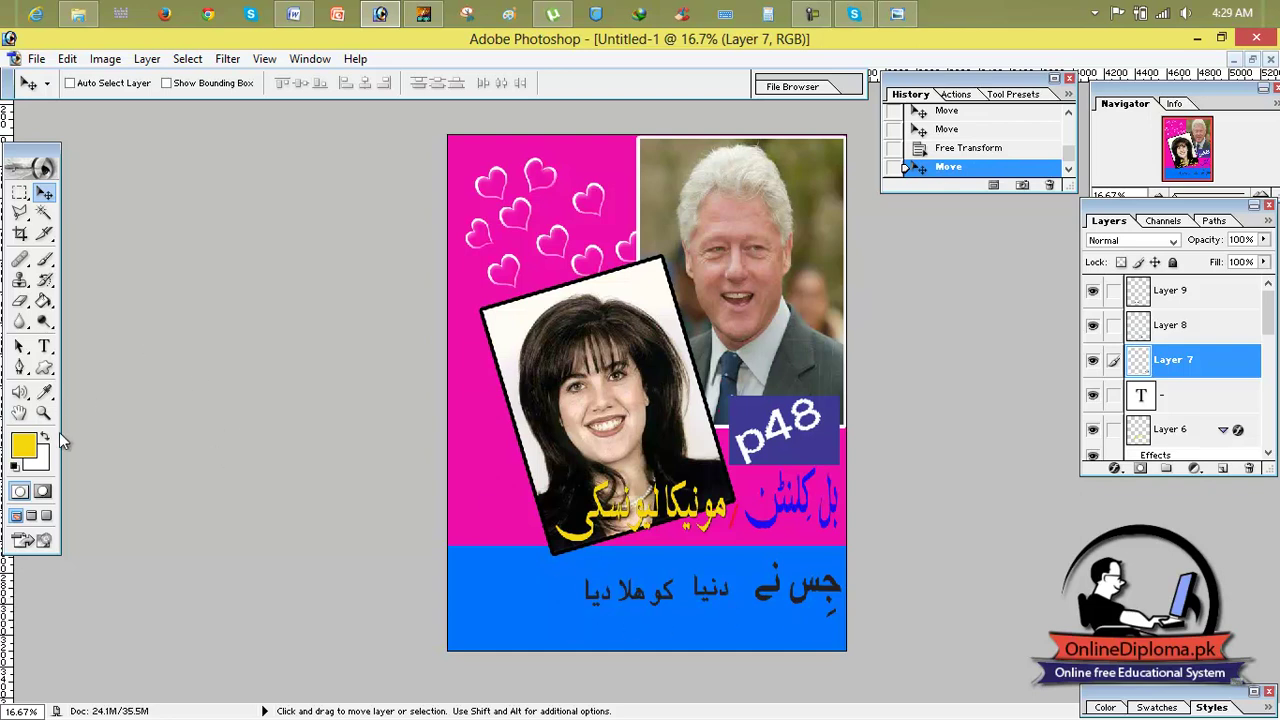
click(1165, 337)
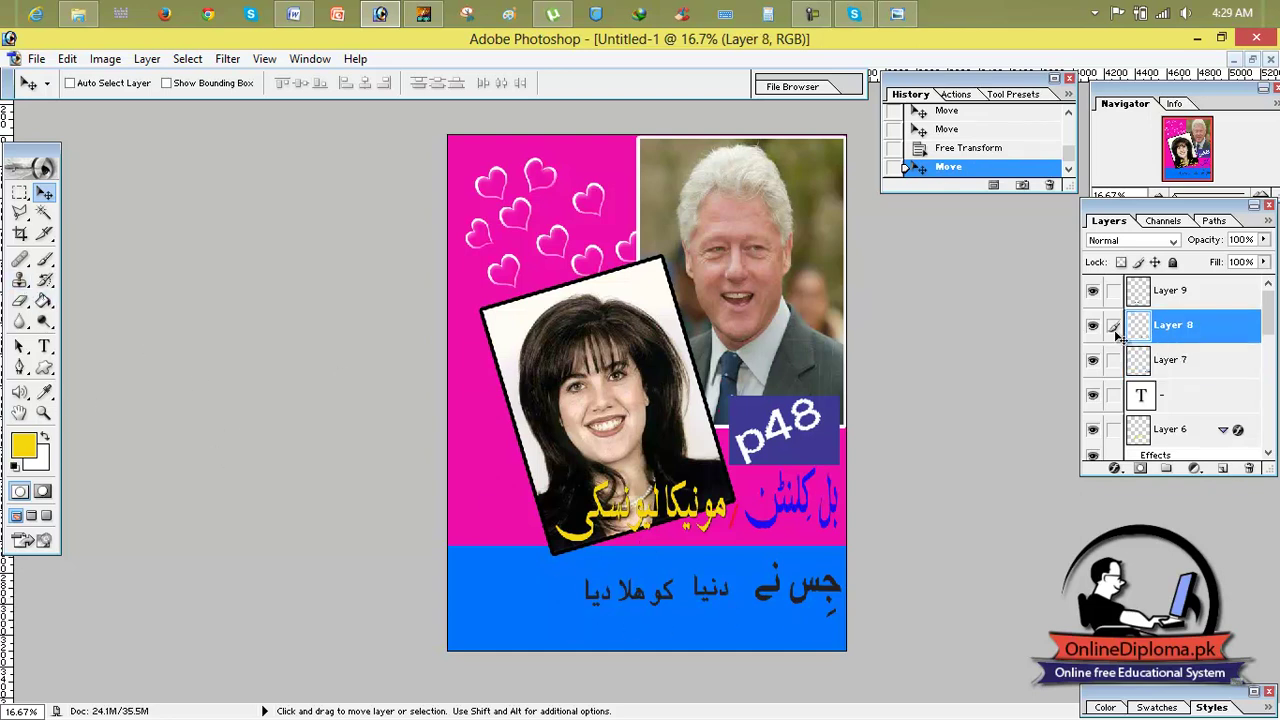
click(714, 582)
Step: Give دنیا on Layer 8 a red 35 px Stroke outline
right_click(1132, 342)
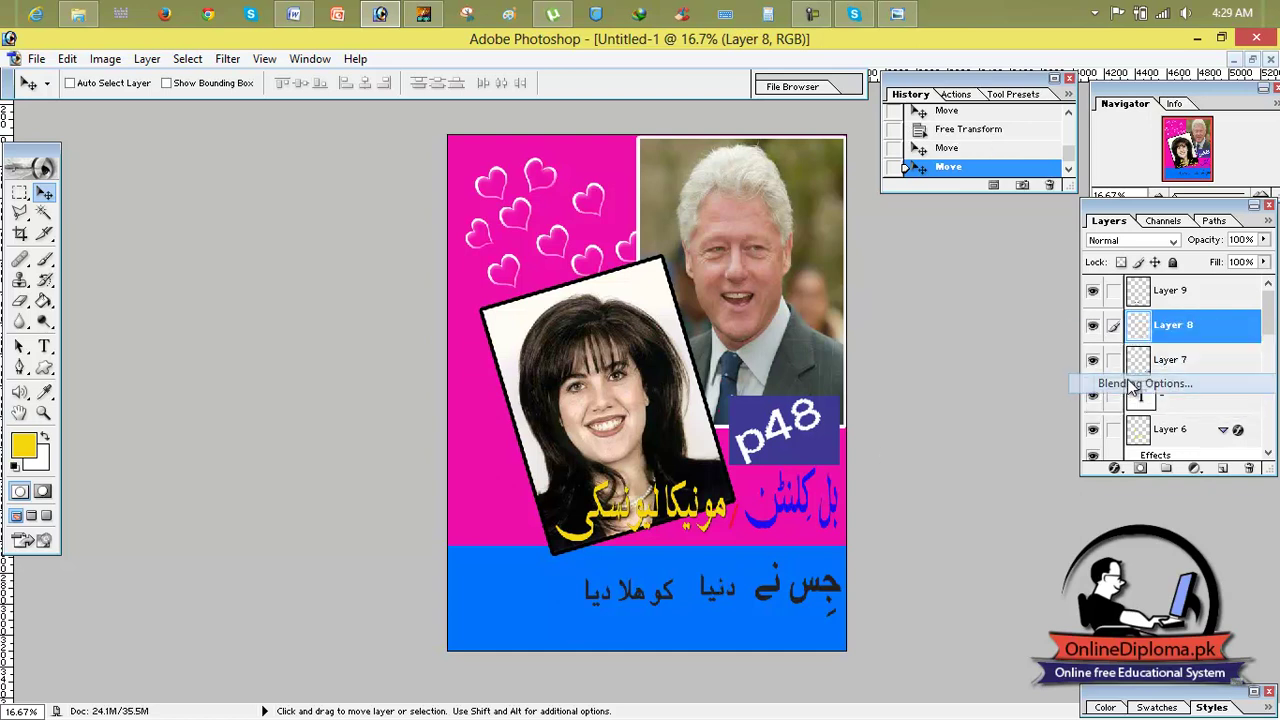
click(1140, 384)
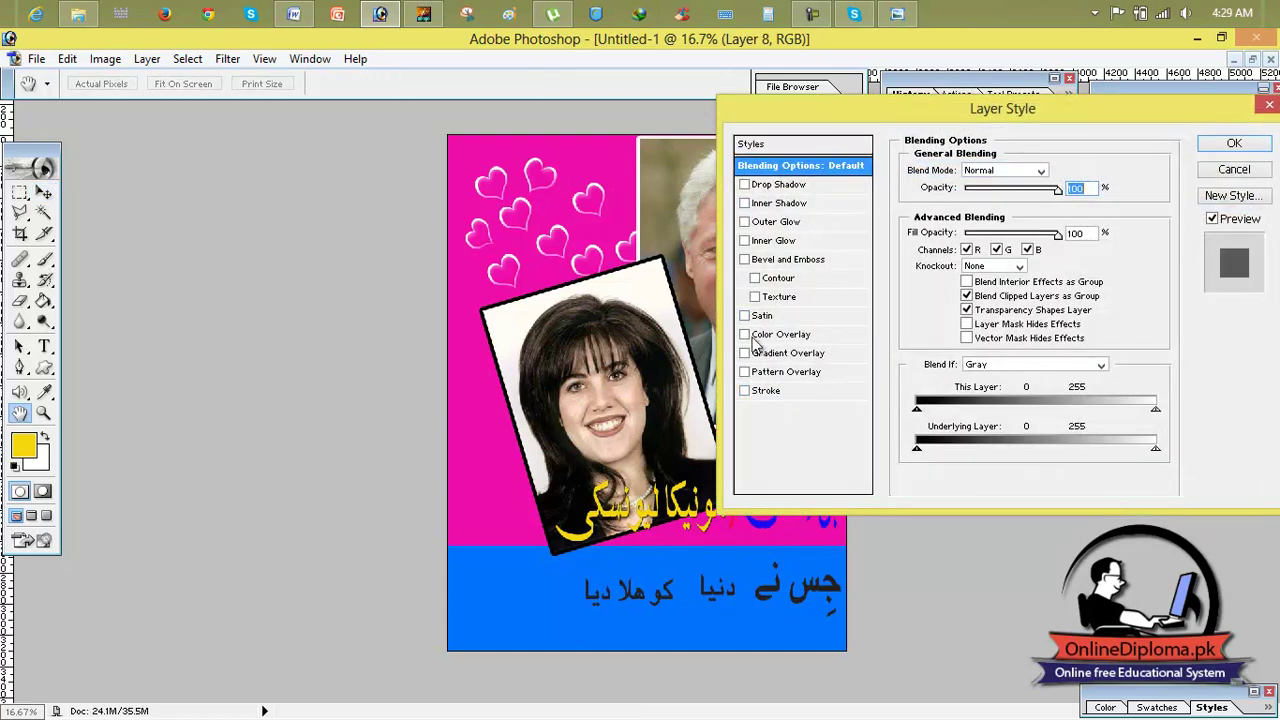
click(760, 392)
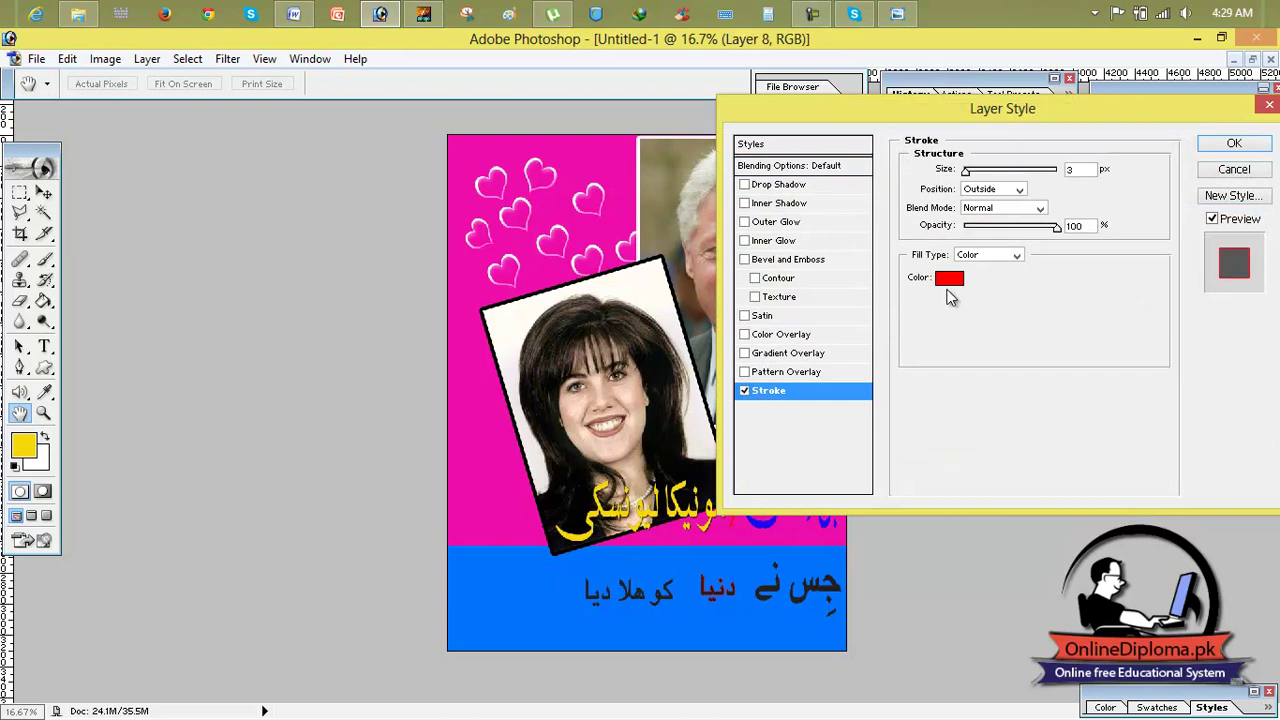
mouse_move(1056, 227)
mouse_down()
mouse_move(1018, 230)
mouse_move(1080, 229)
mouse_up()
drag(967, 171, 985, 175)
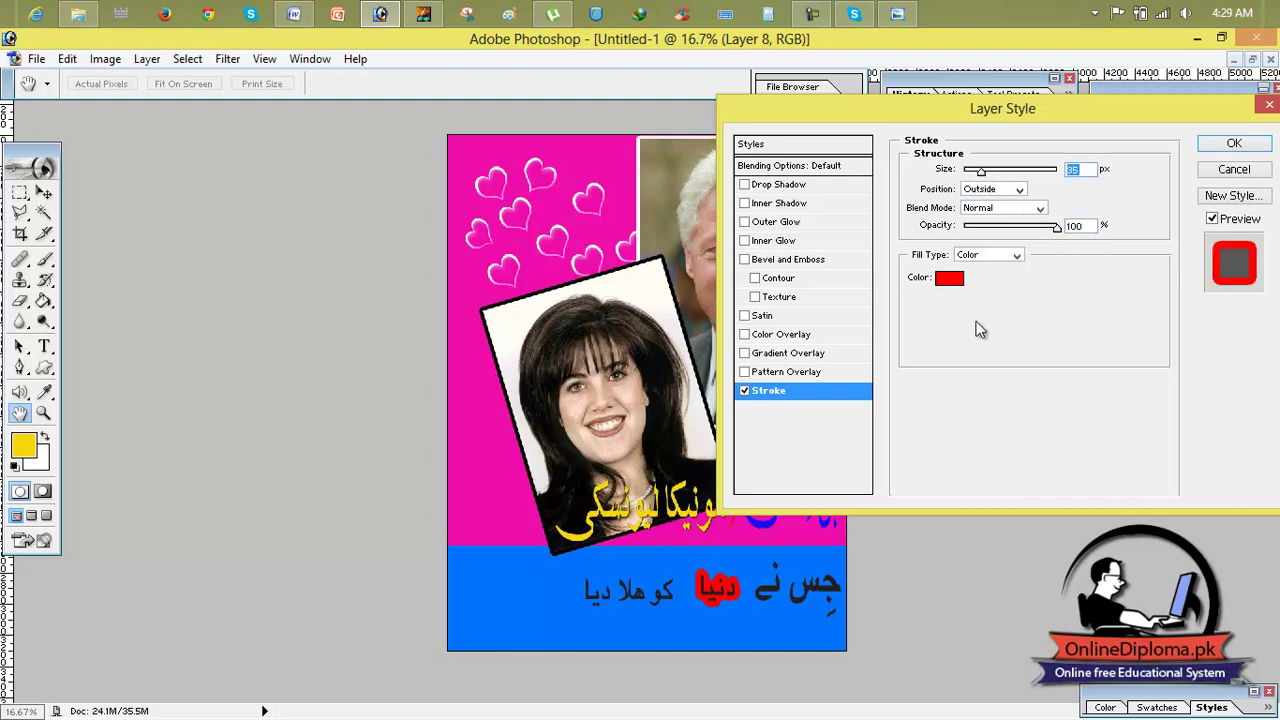
click(1234, 143)
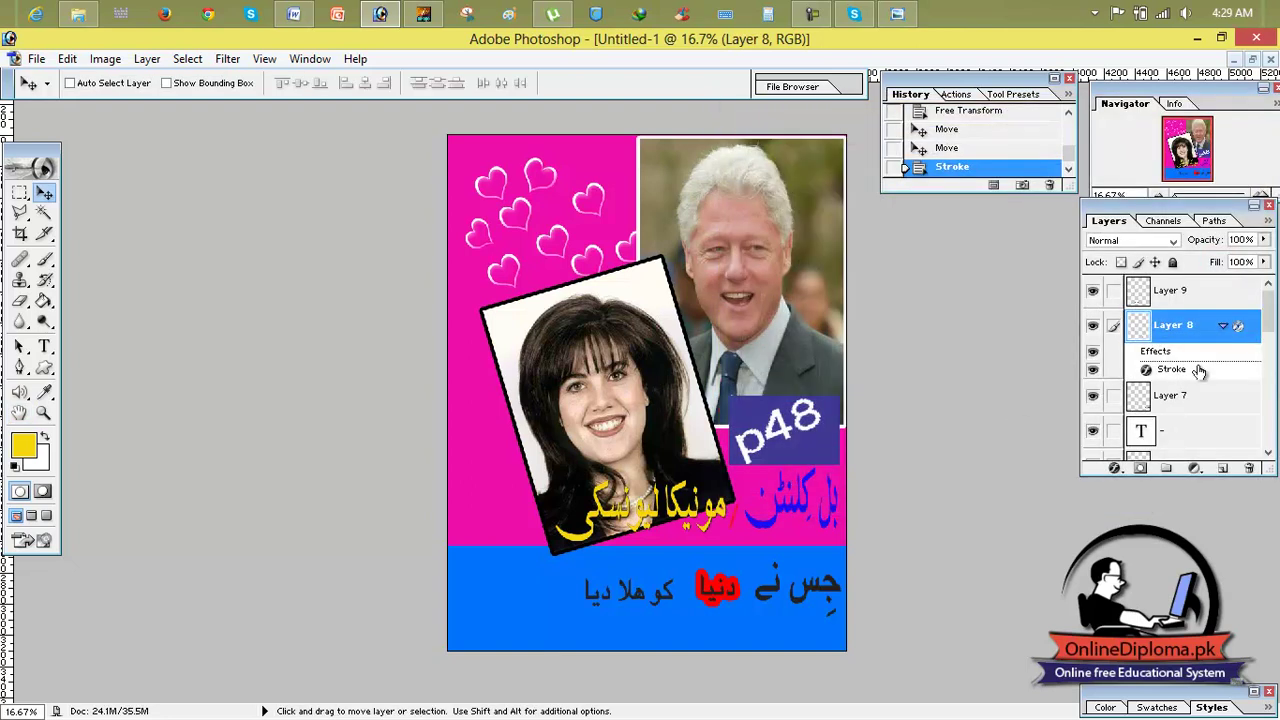
Step: Add a Drop Shadow with reduced opacity to the دنیا layer
right_click(1165, 326)
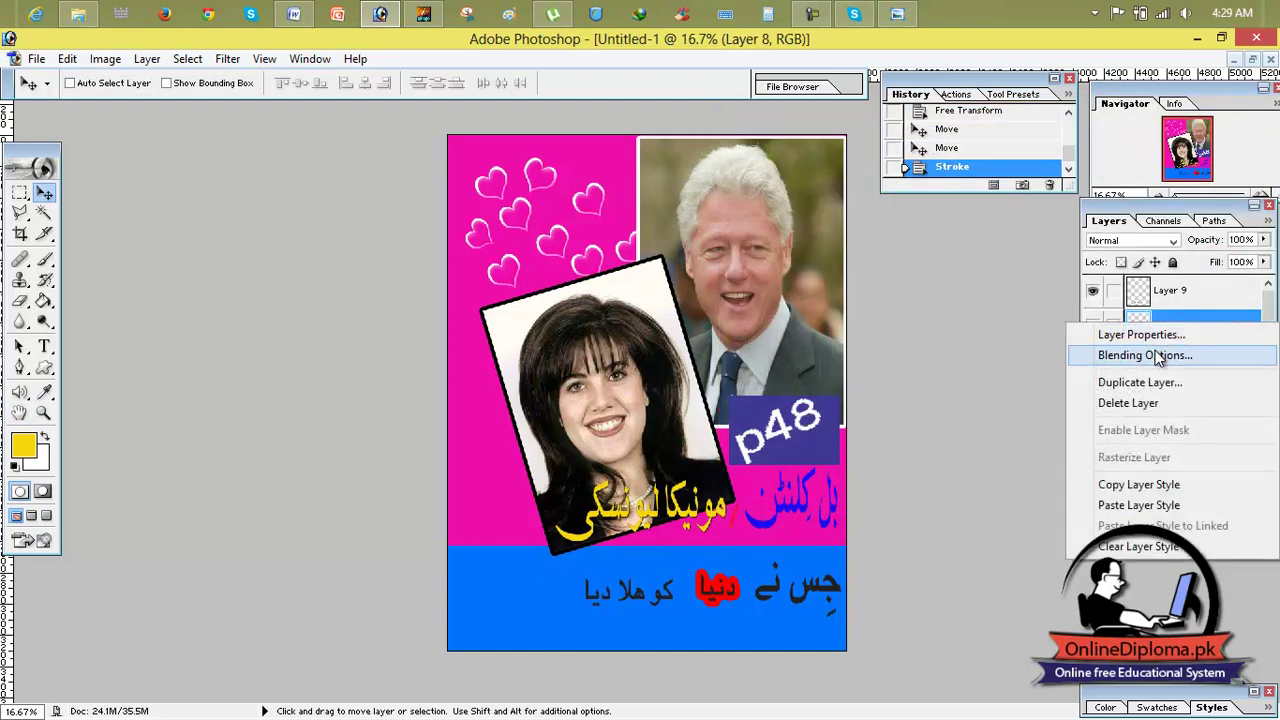
click(1145, 355)
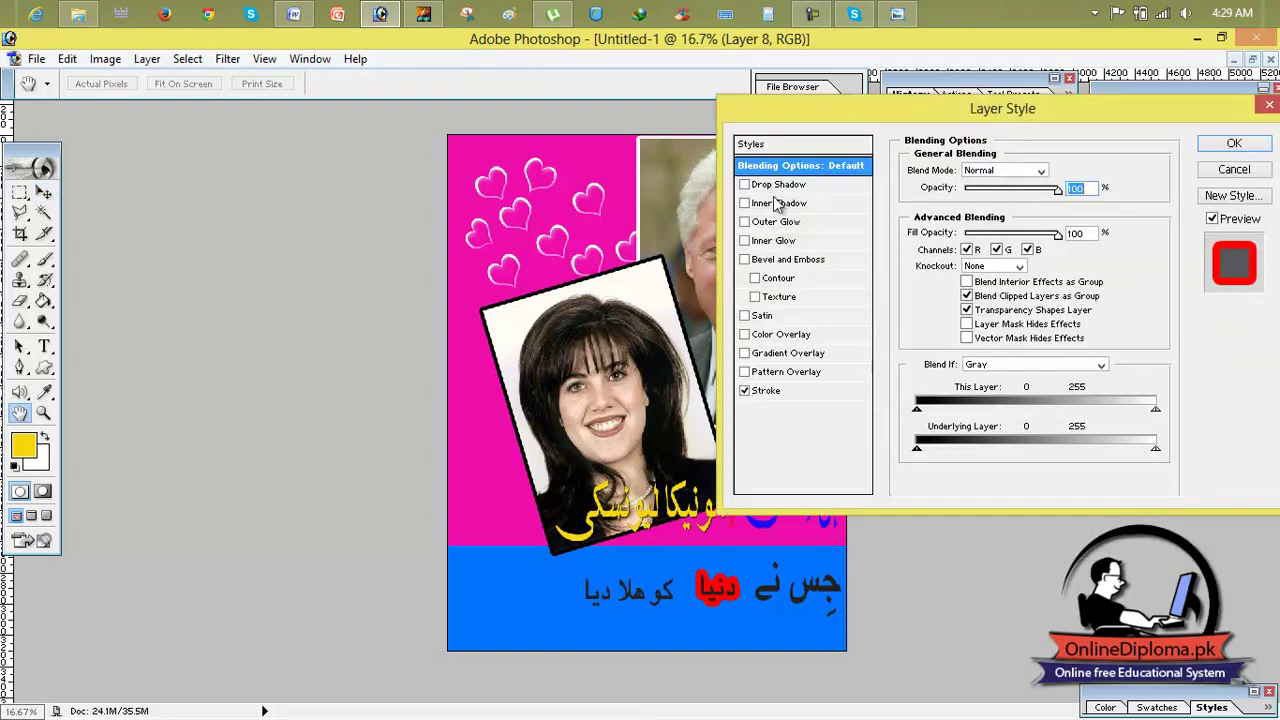
click(776, 186)
drag(1040, 190, 1000, 199)
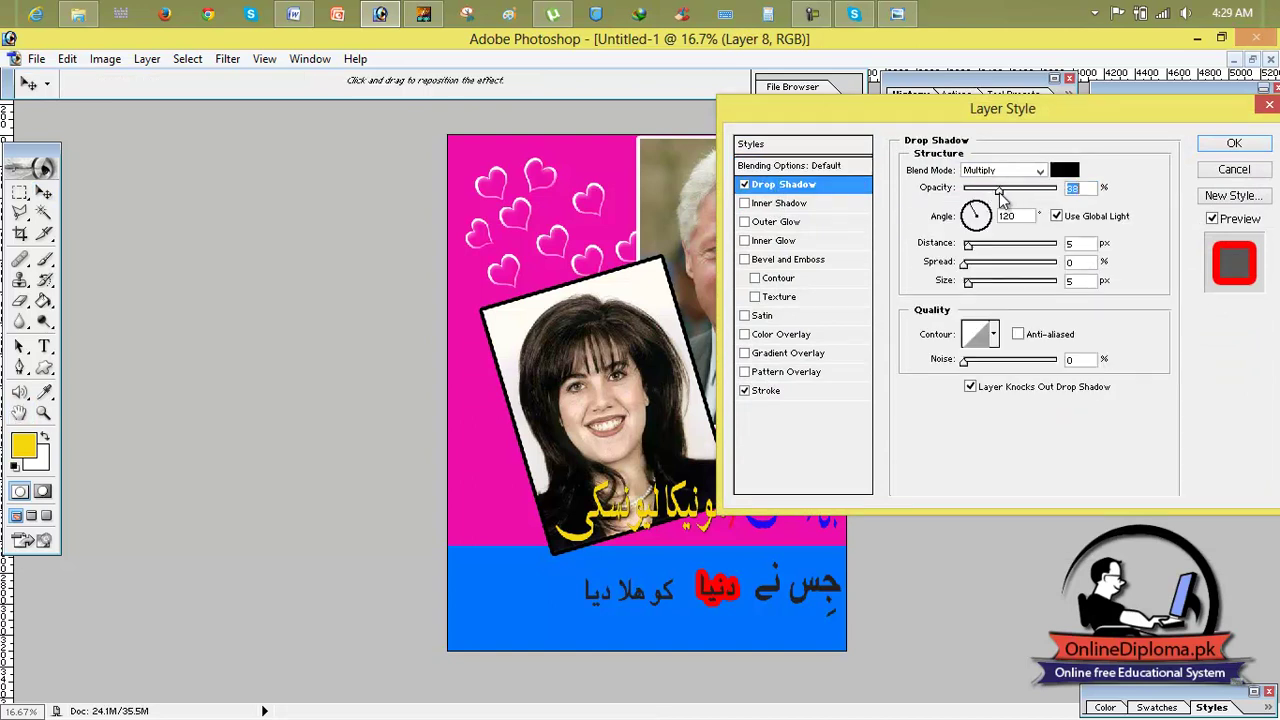
click(1234, 145)
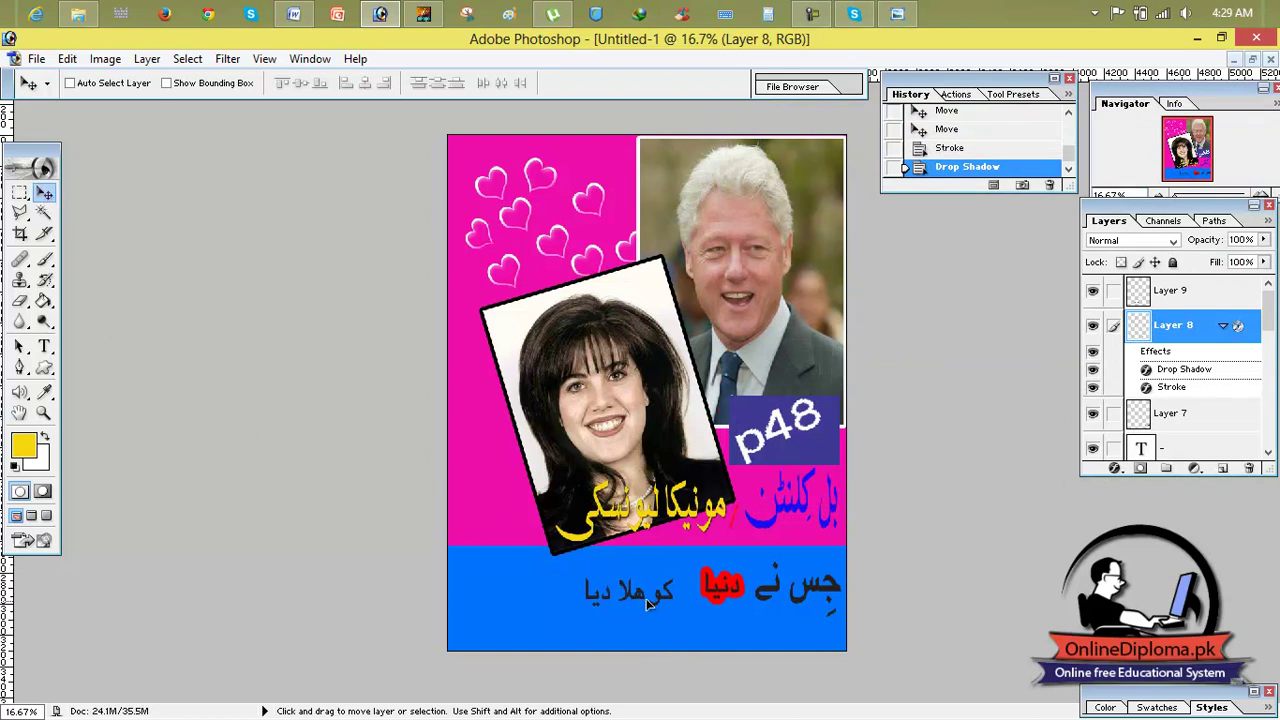
Step: Enlarge the red-outlined دنیا and the words کو ہلا دیا with Free Transform
drag(643, 605, 648, 611)
key(ctrl+t)
mouse_move(742, 572)
mouse_down()
mouse_move(768, 545)
mouse_move(730, 597)
mouse_up()
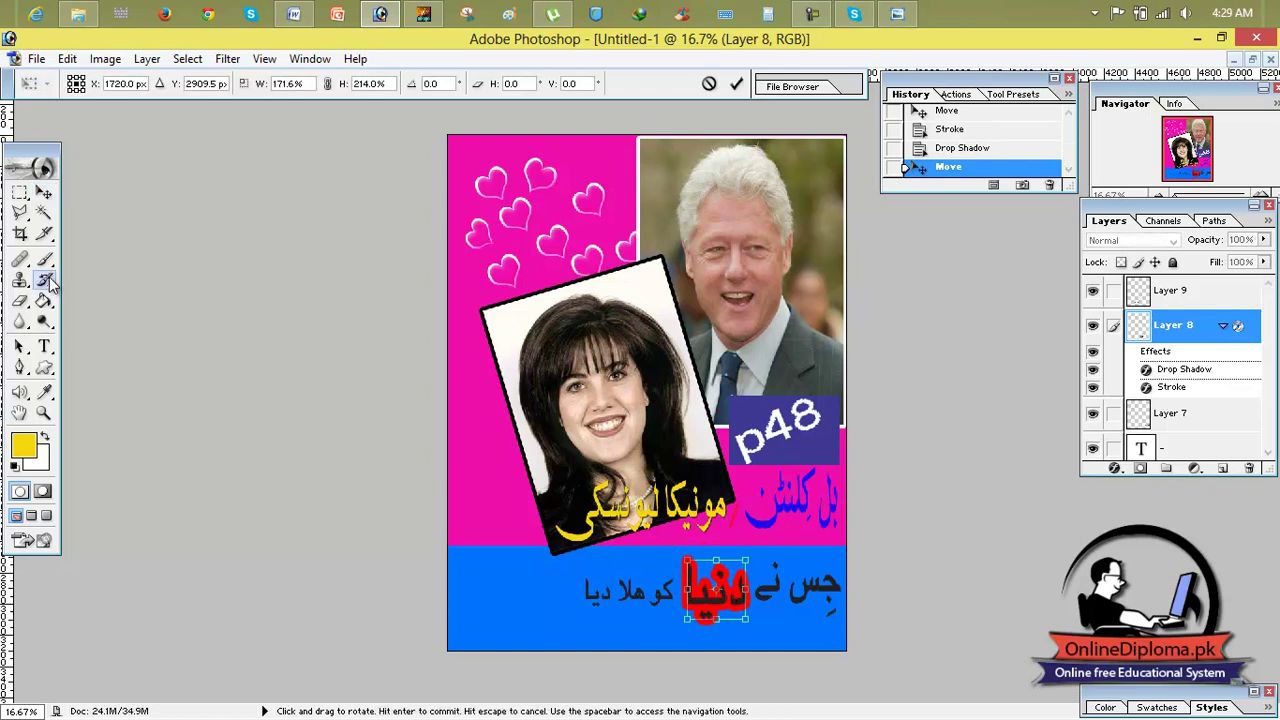
click(43, 192)
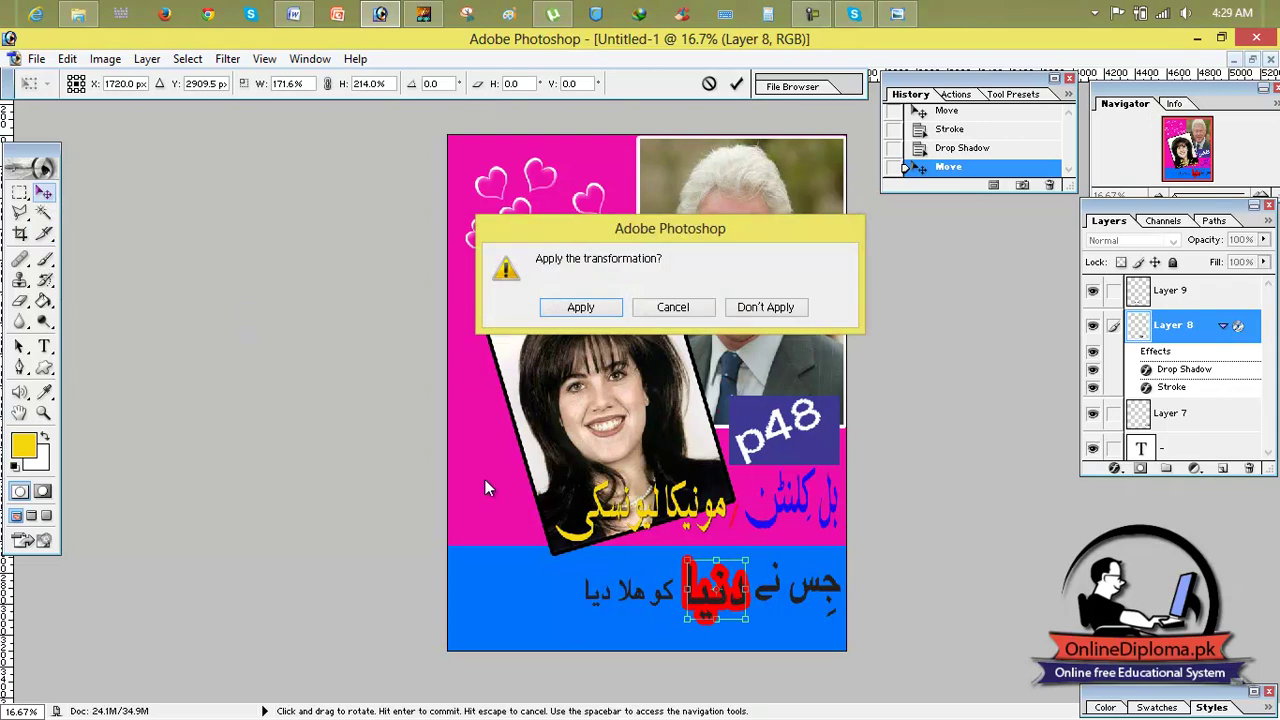
click(581, 307)
click(1143, 300)
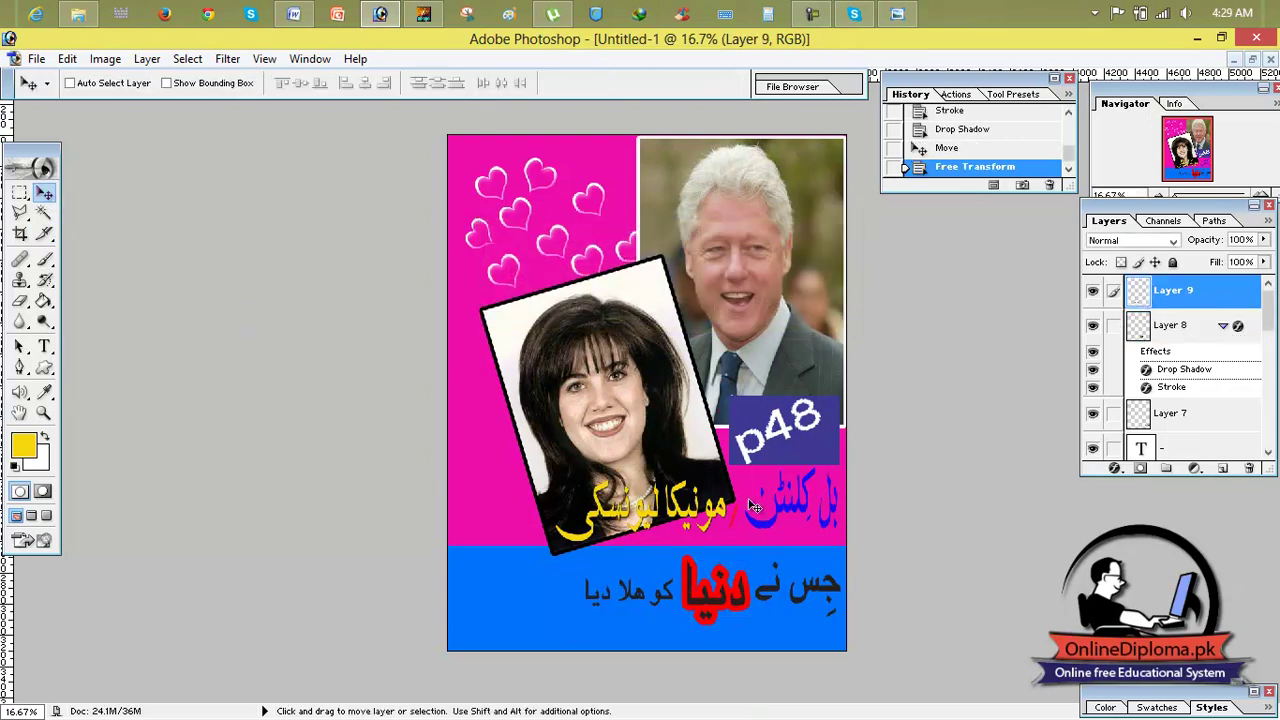
key(ctrl+t)
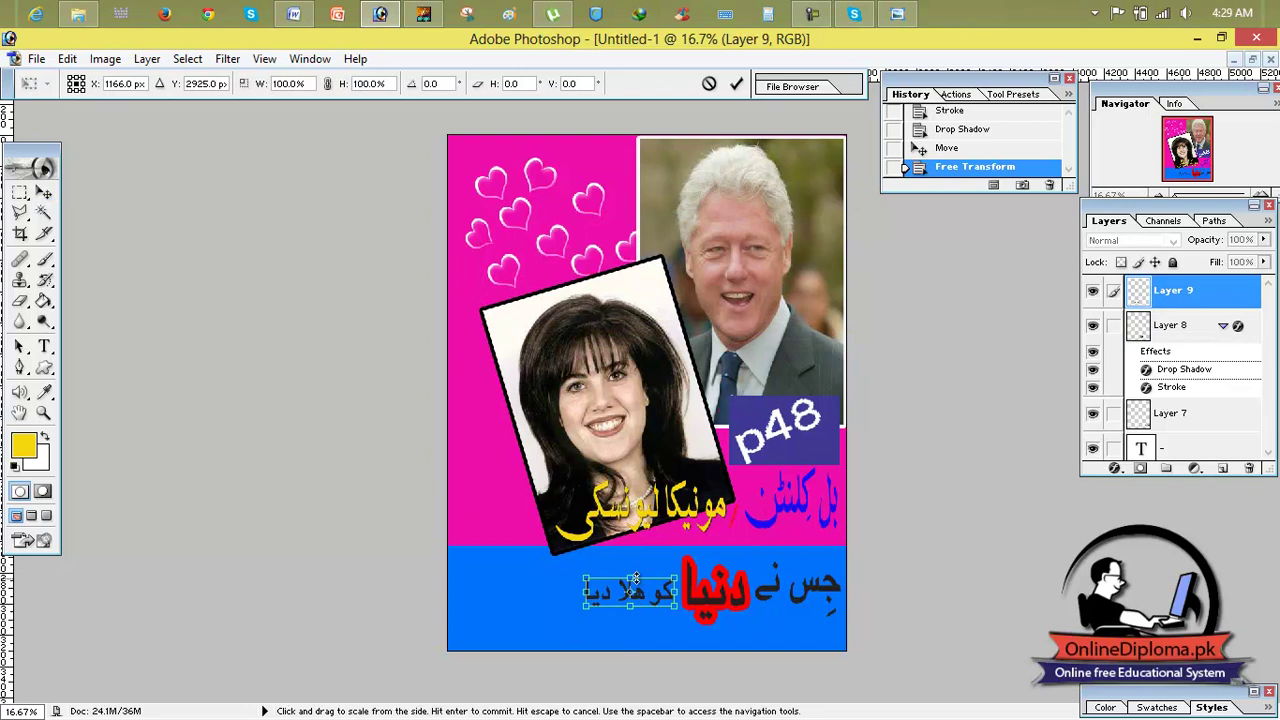
mouse_move(630, 578)
mouse_down()
mouse_move(571, 587)
mouse_move(625, 612)
mouse_up()
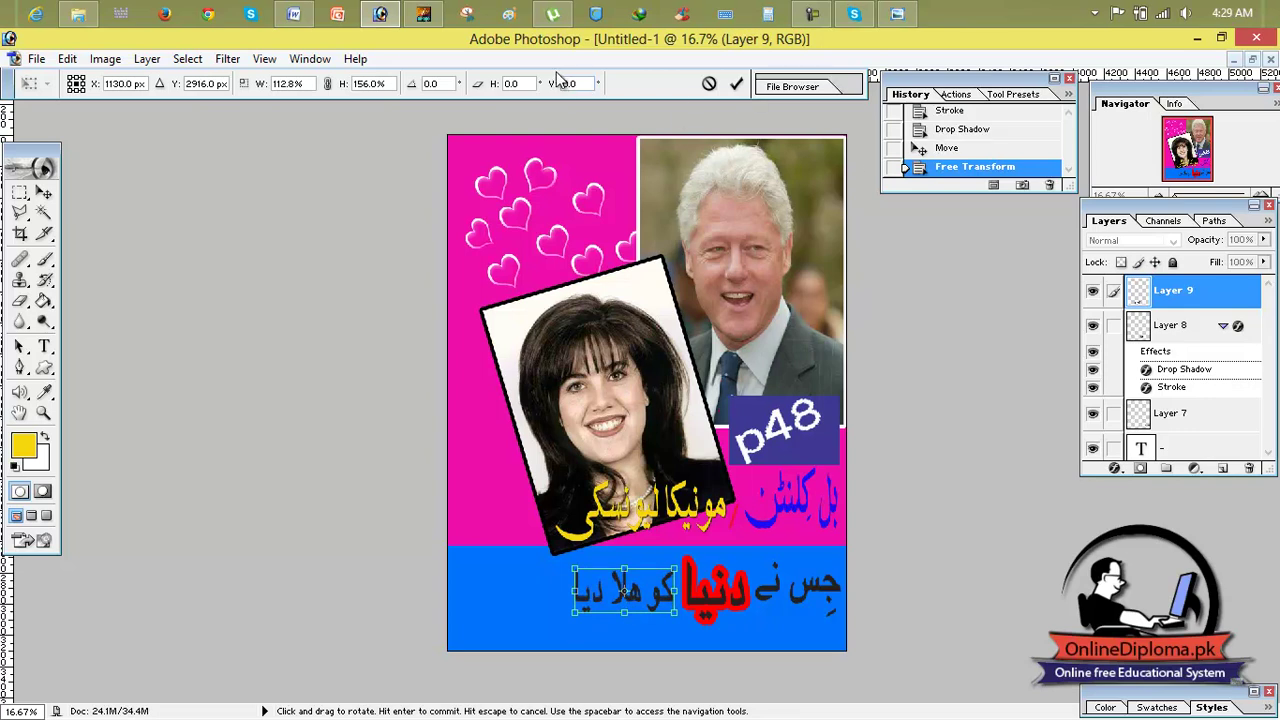
click(736, 84)
Step: Shift کو ہلا دیا, دنیا and جس نے left to space them across the band
drag(651, 610, 582, 610)
click(1170, 325)
drag(738, 603, 687, 608)
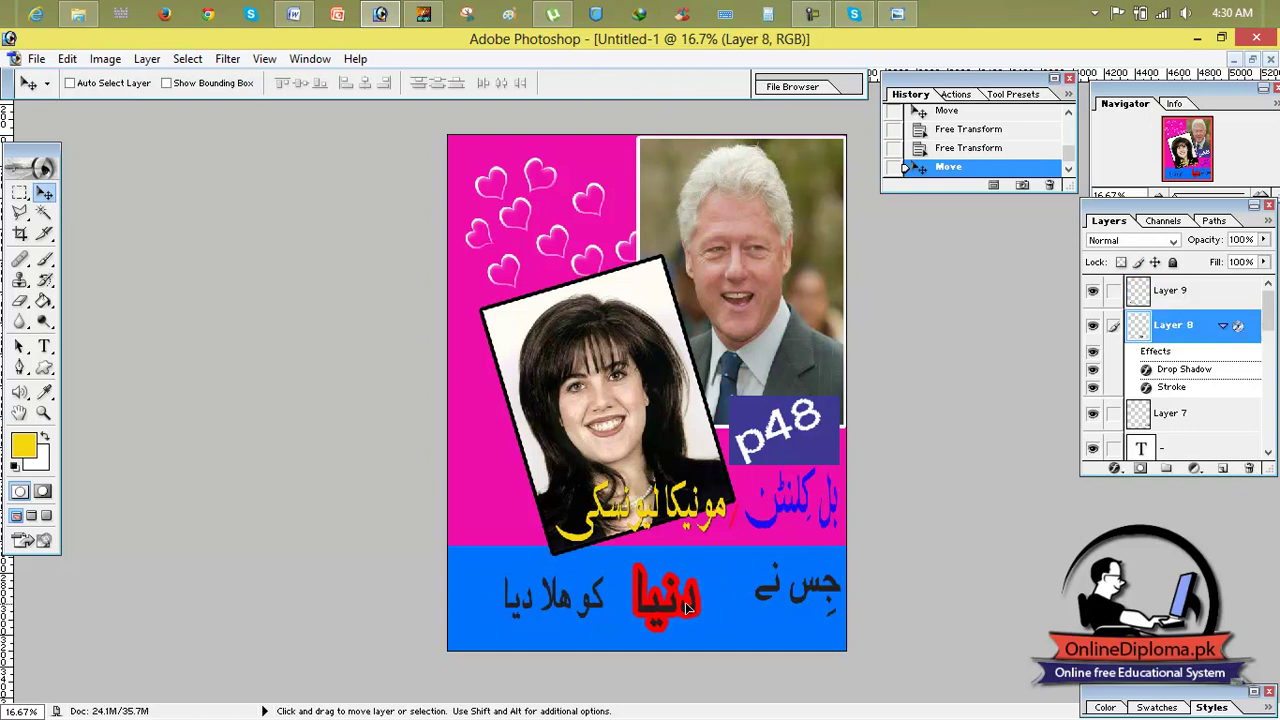
click(1166, 412)
drag(823, 598, 785, 608)
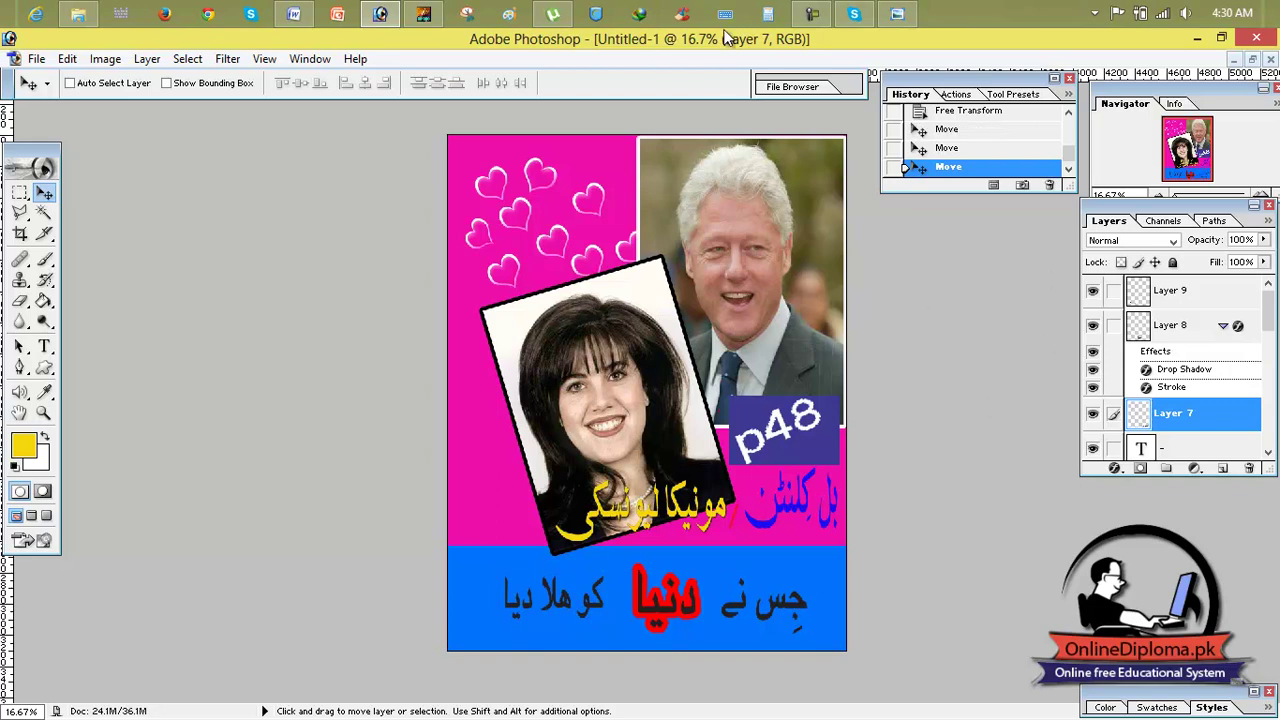
click(910, 12)
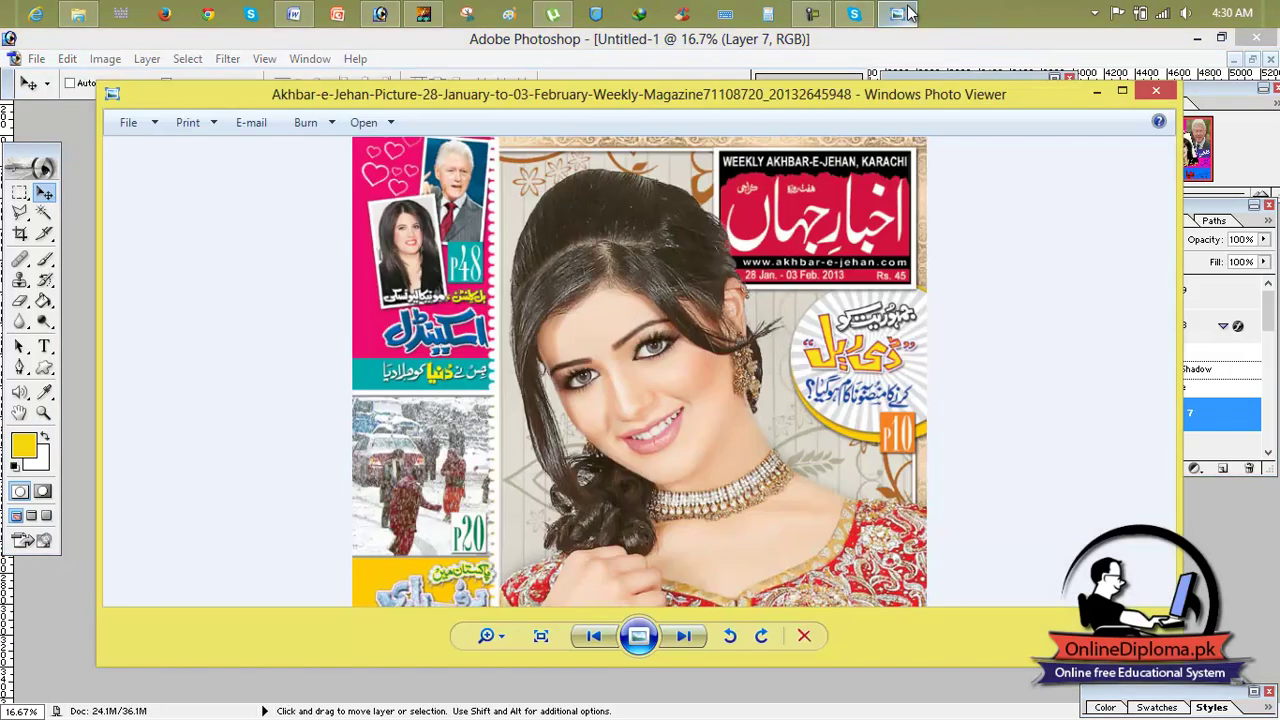
click(910, 12)
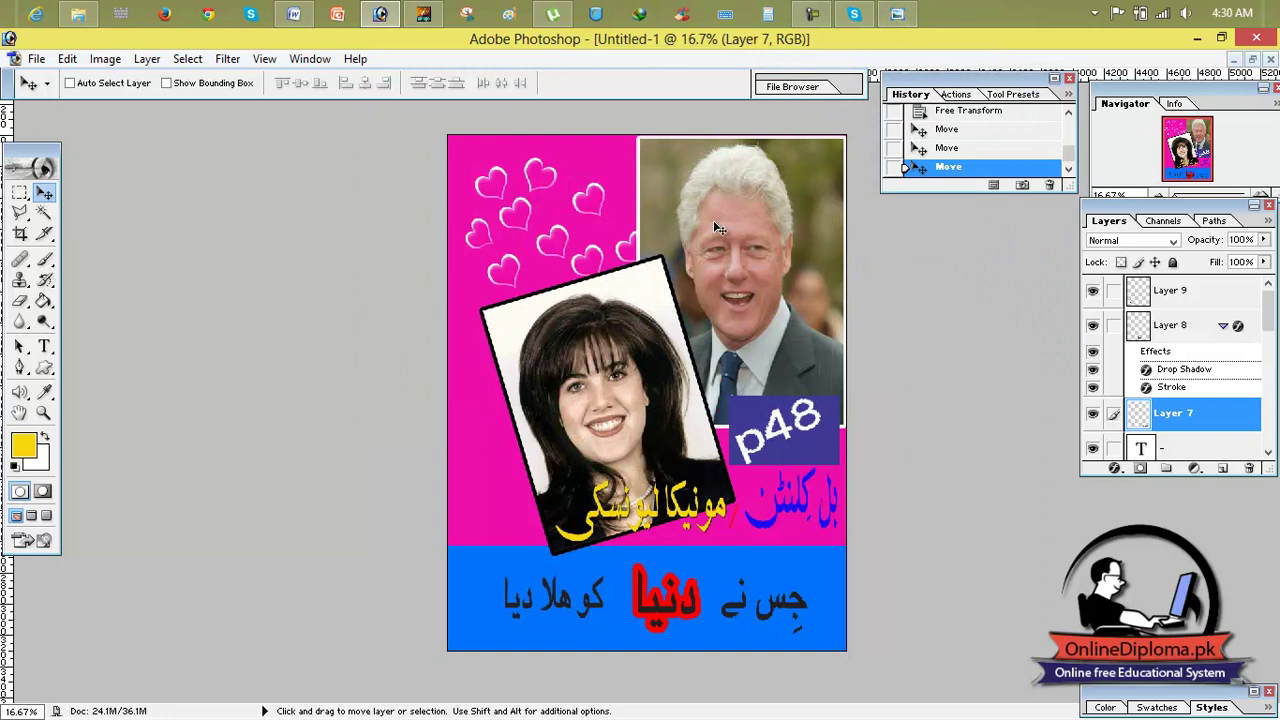
Step: Save the cover as PNG file '1' on the Desktop with interlacing None
click(40, 58)
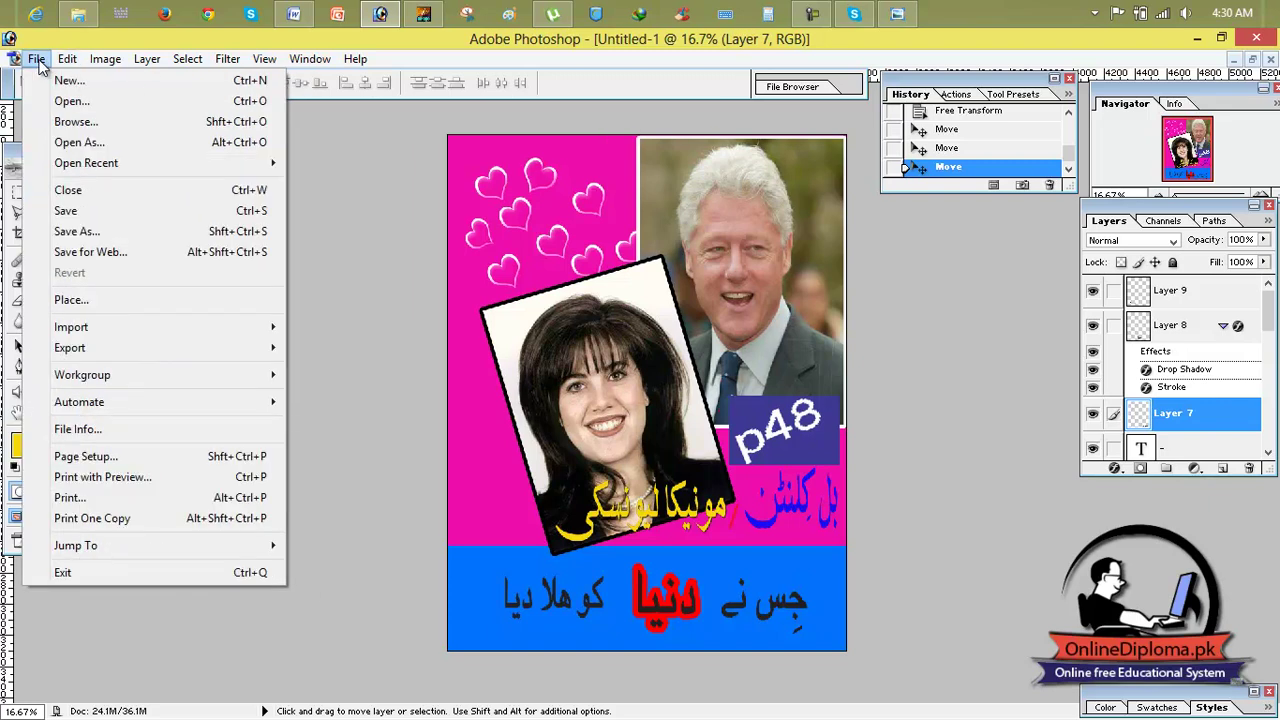
click(94, 229)
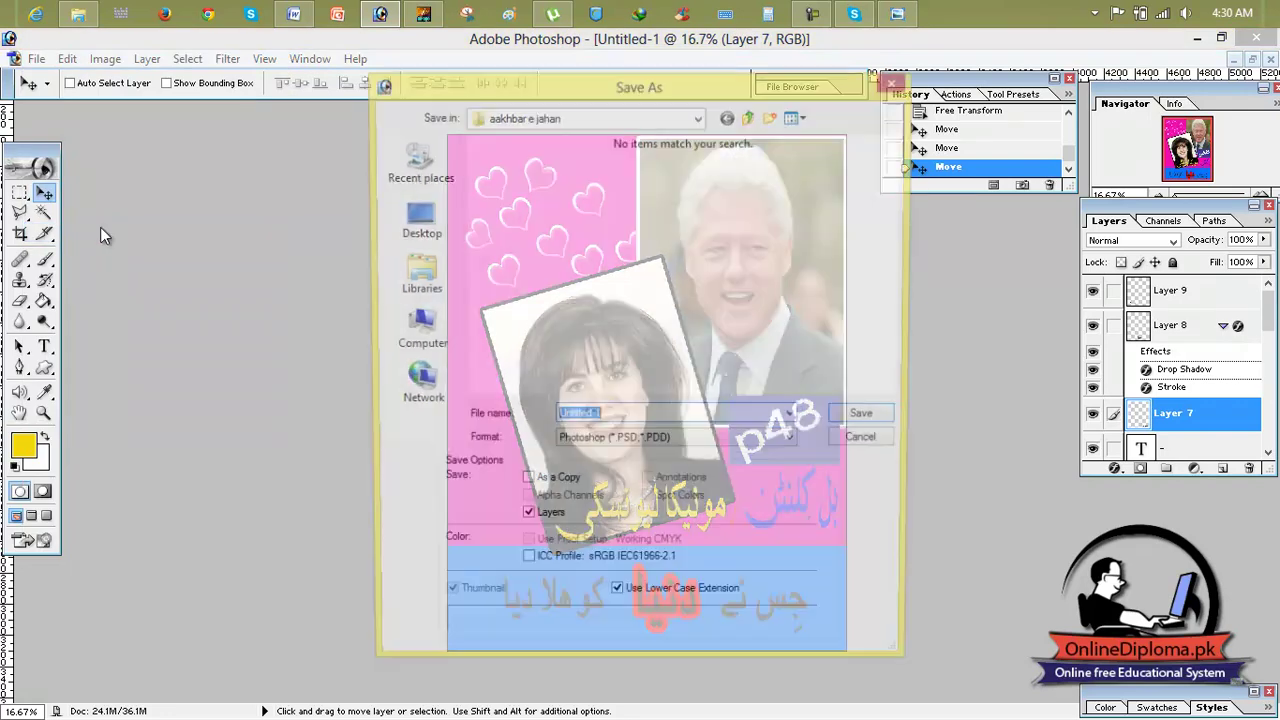
click(418, 222)
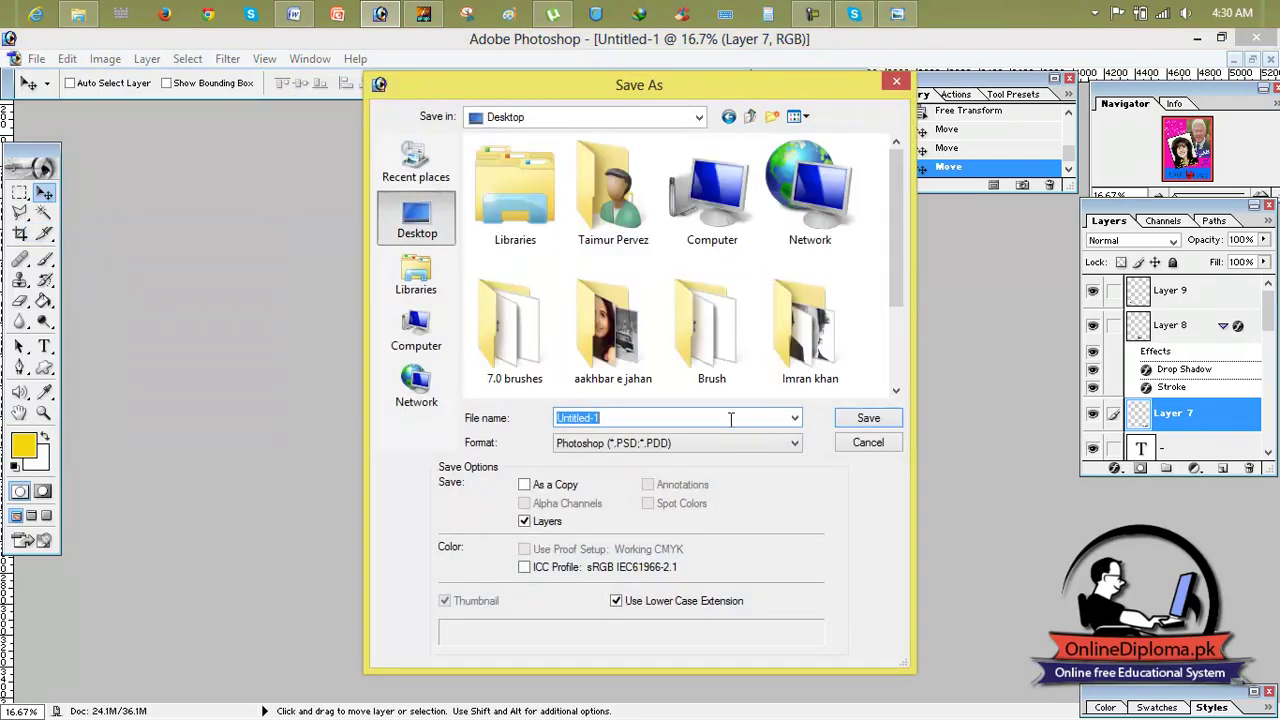
click(707, 442)
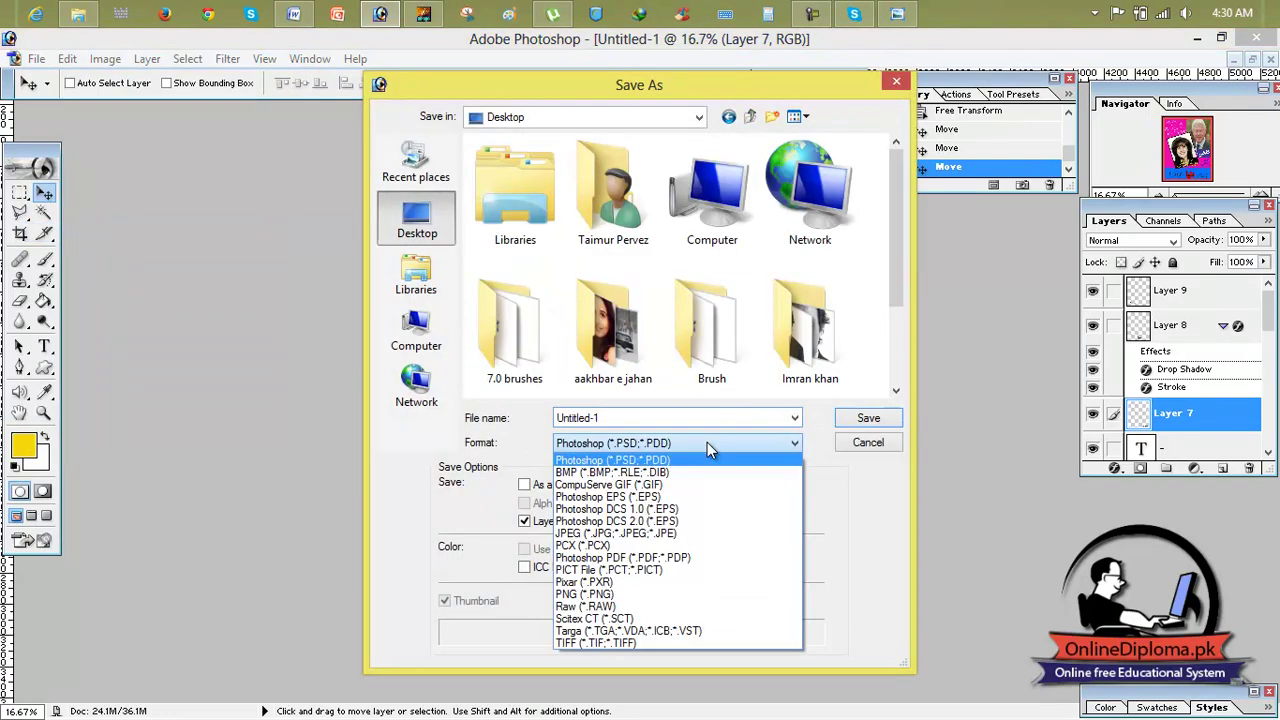
click(719, 592)
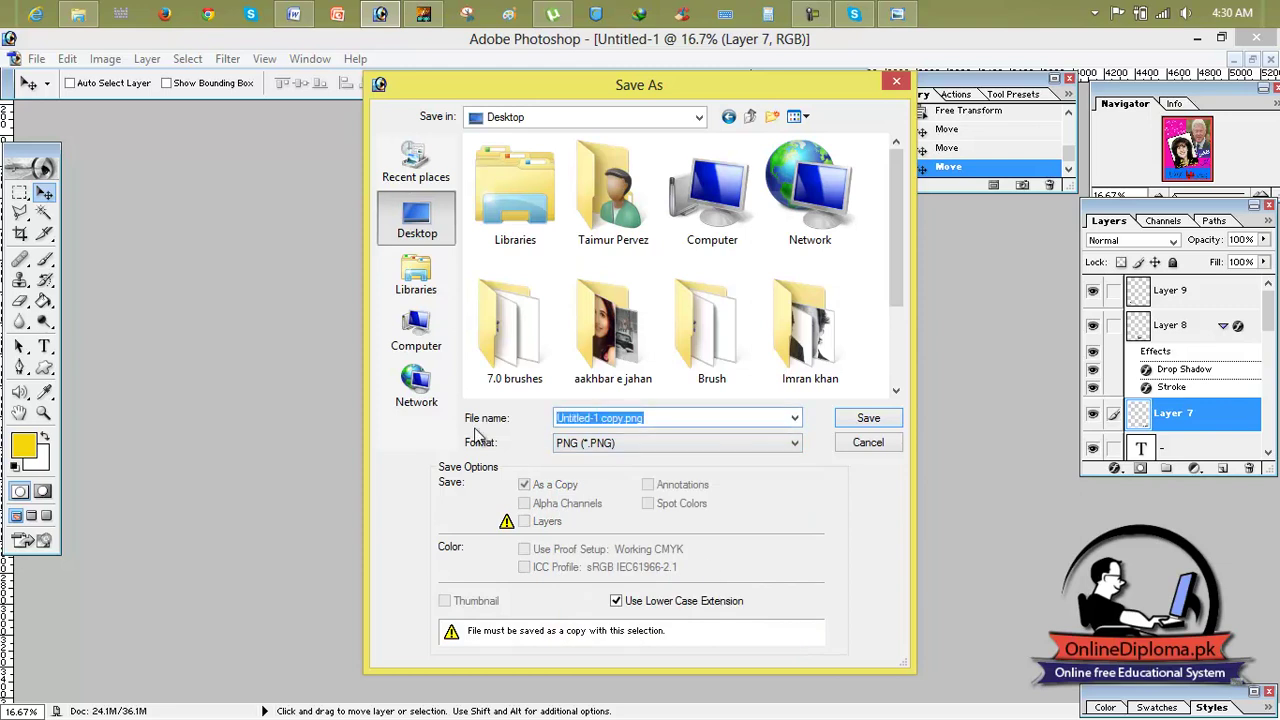
key(BackSpace)
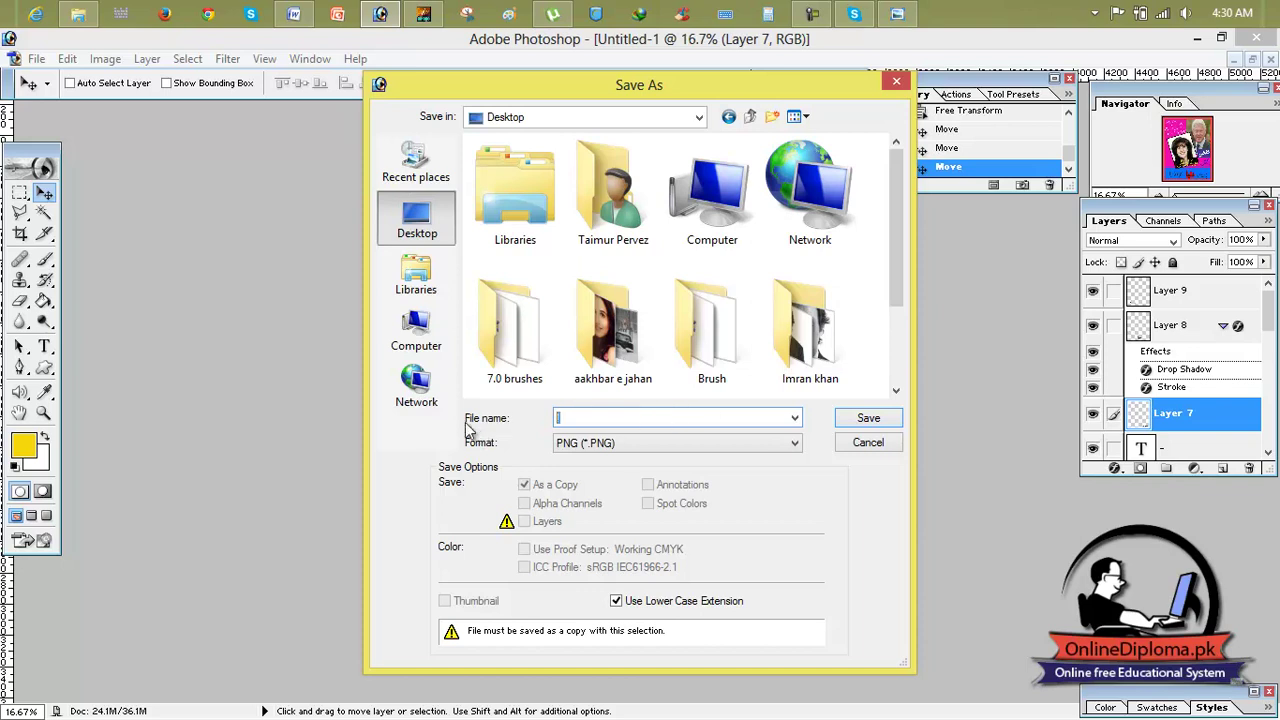
text(1)
click(877, 421)
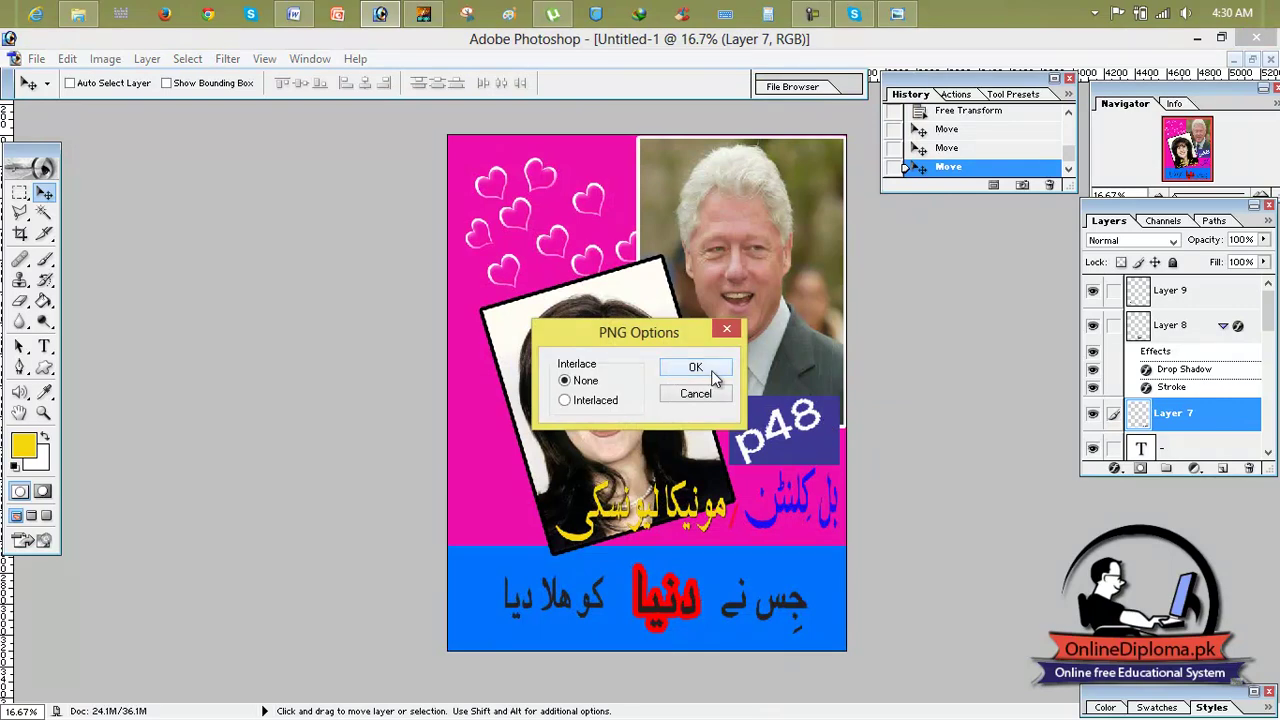
click(711, 370)
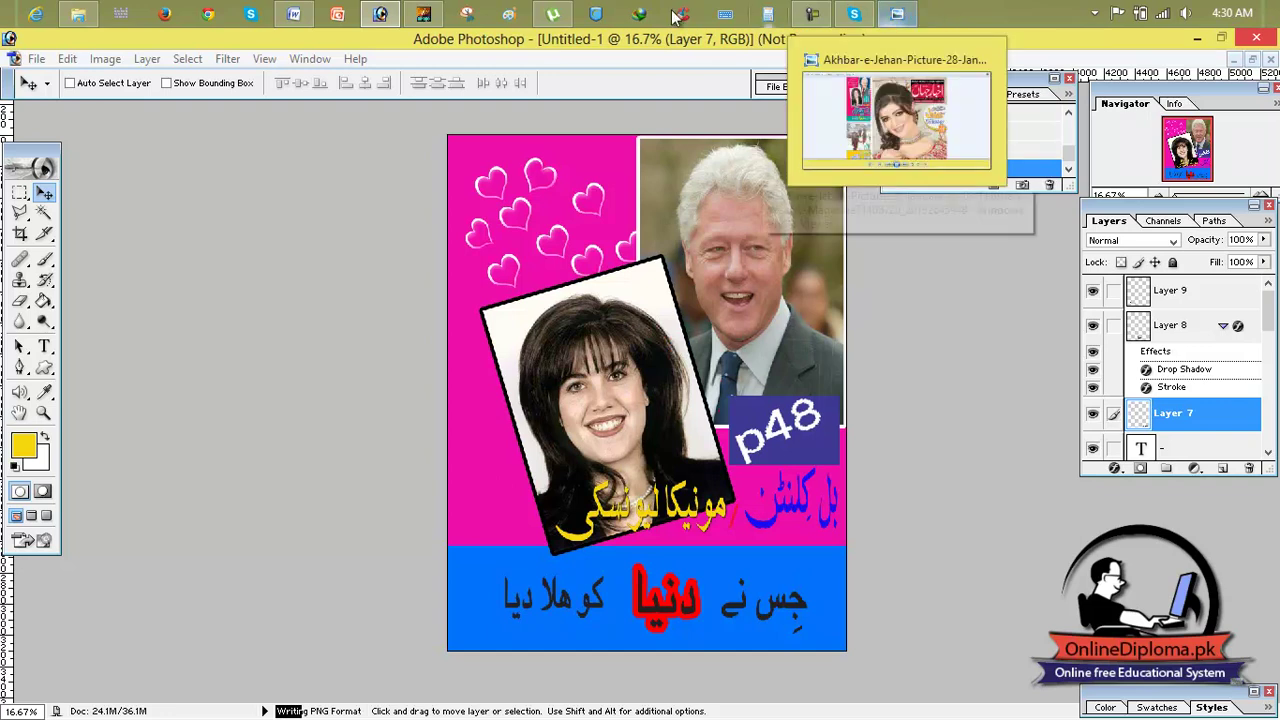
click(810, 16)
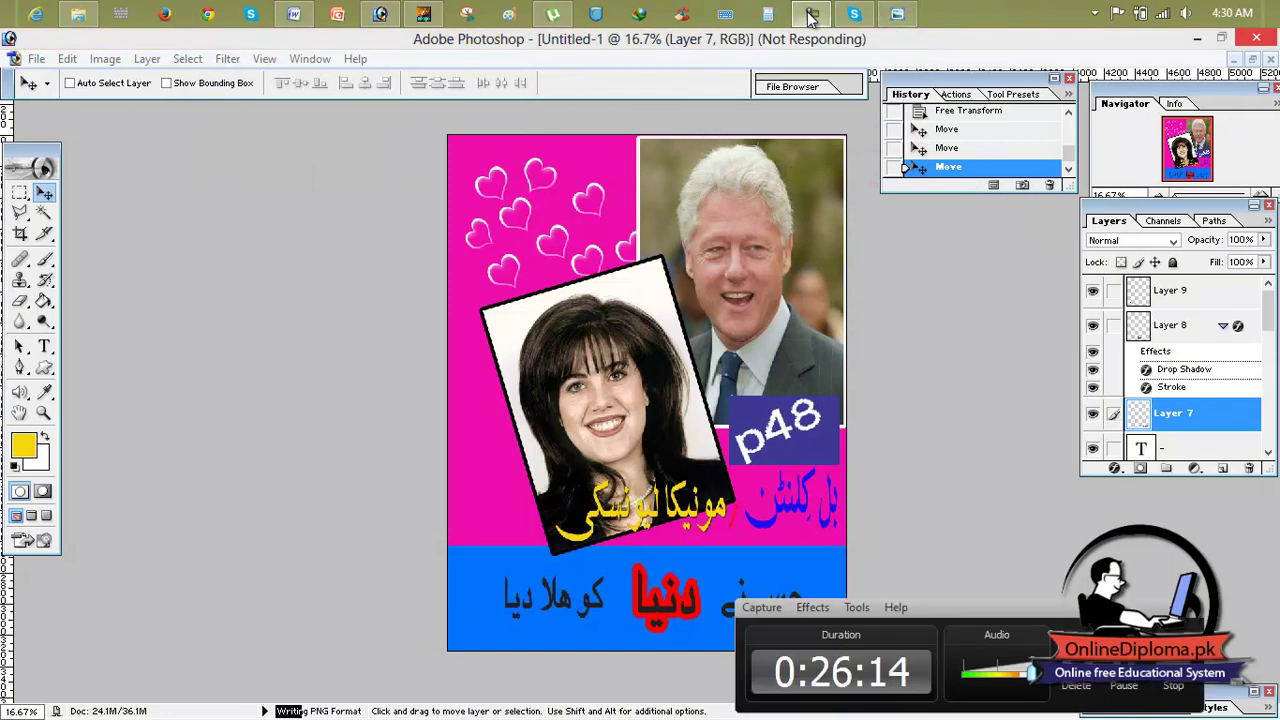
click(810, 16)
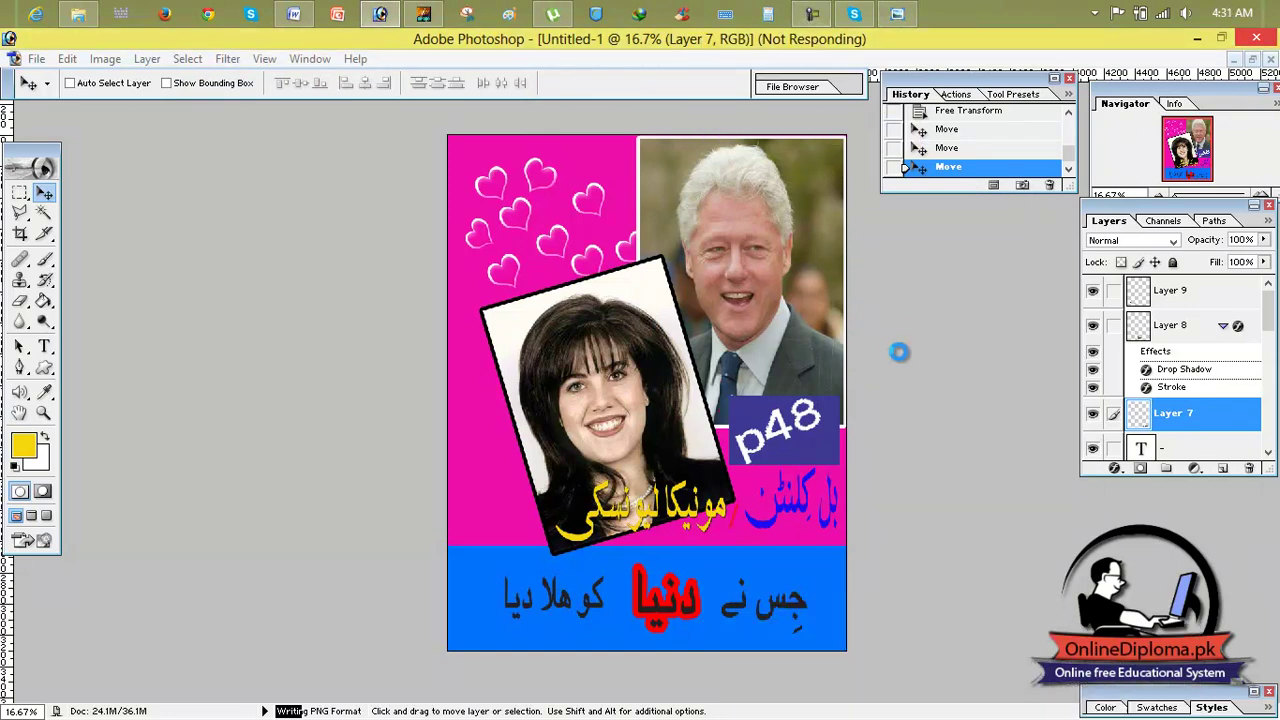